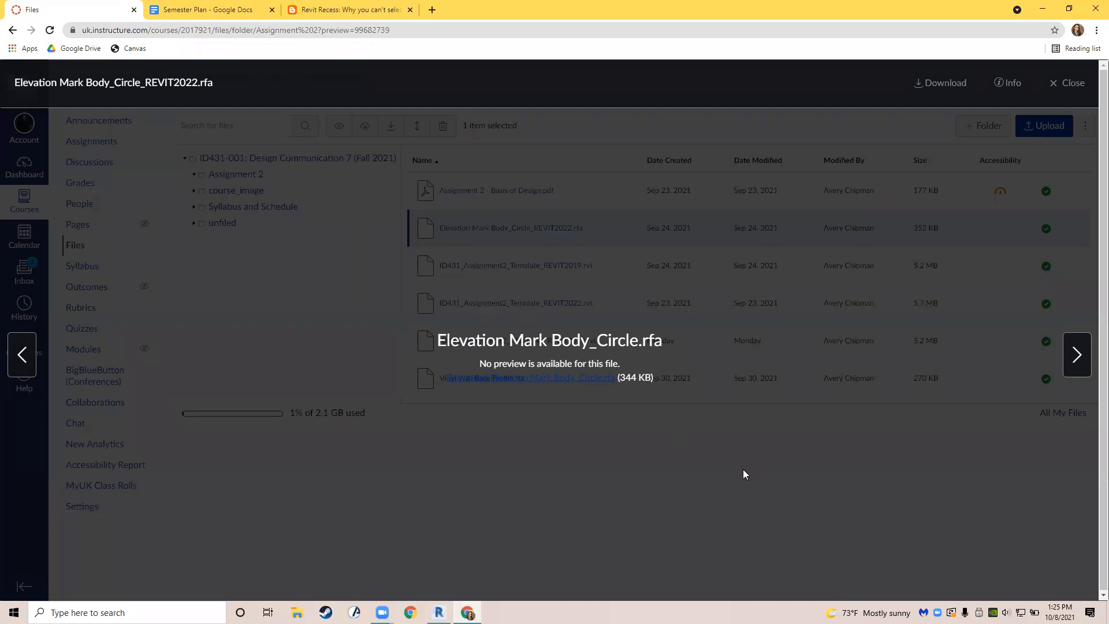
# Refresh the Assignment 2 course files, then download and open Casework Elevation and Section Examples.pdf to view its elevations and sections.
pyautogui.click(1069, 83)
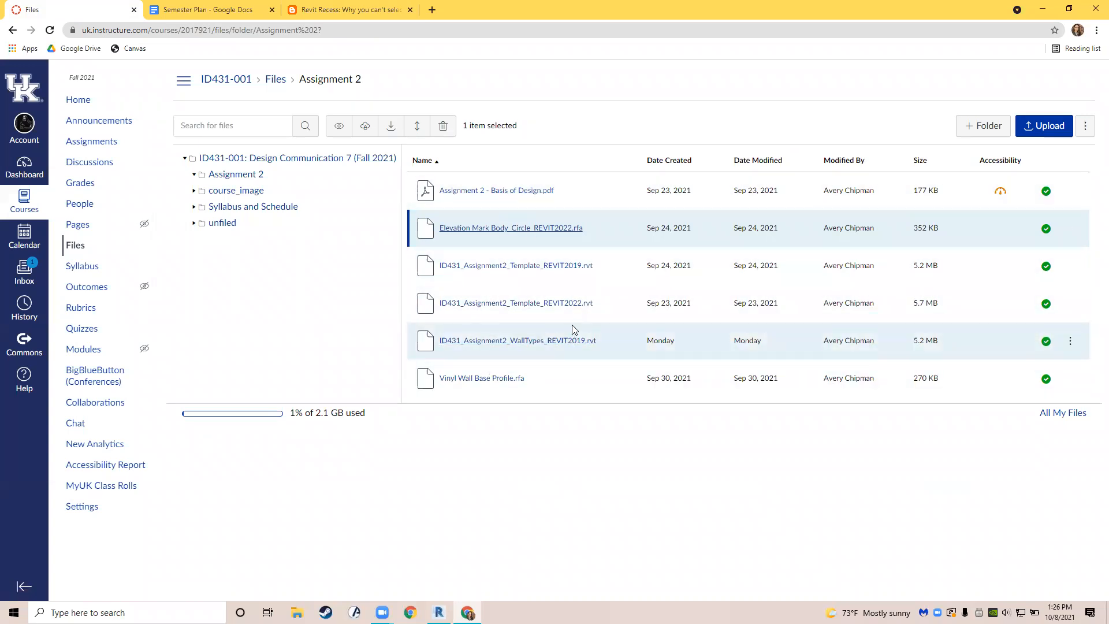
pyautogui.press('F5')
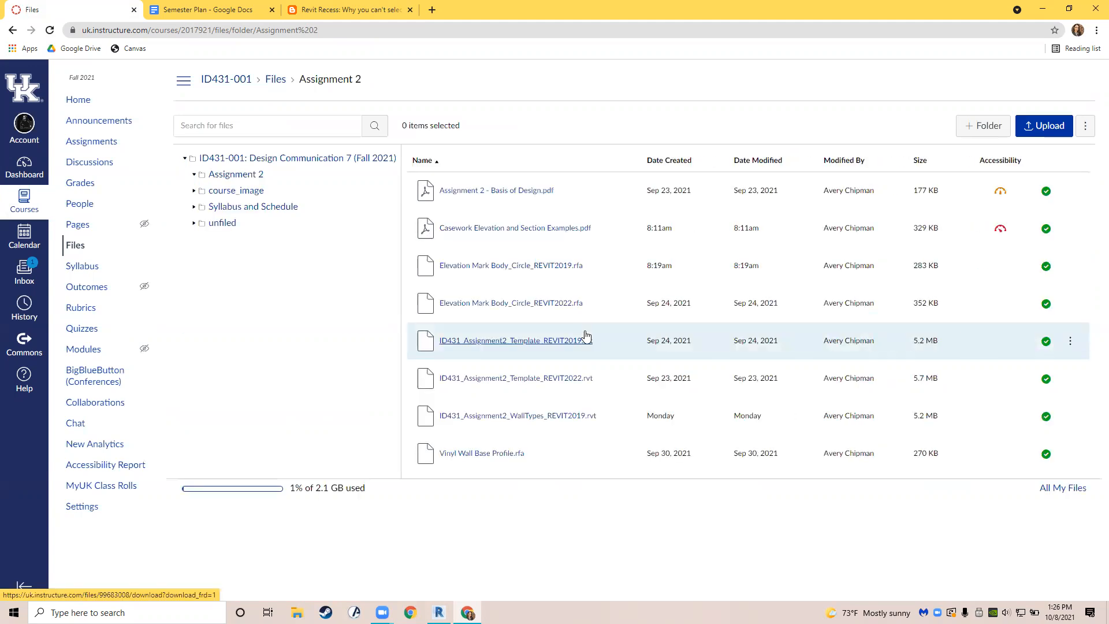
pyautogui.click(550, 231)
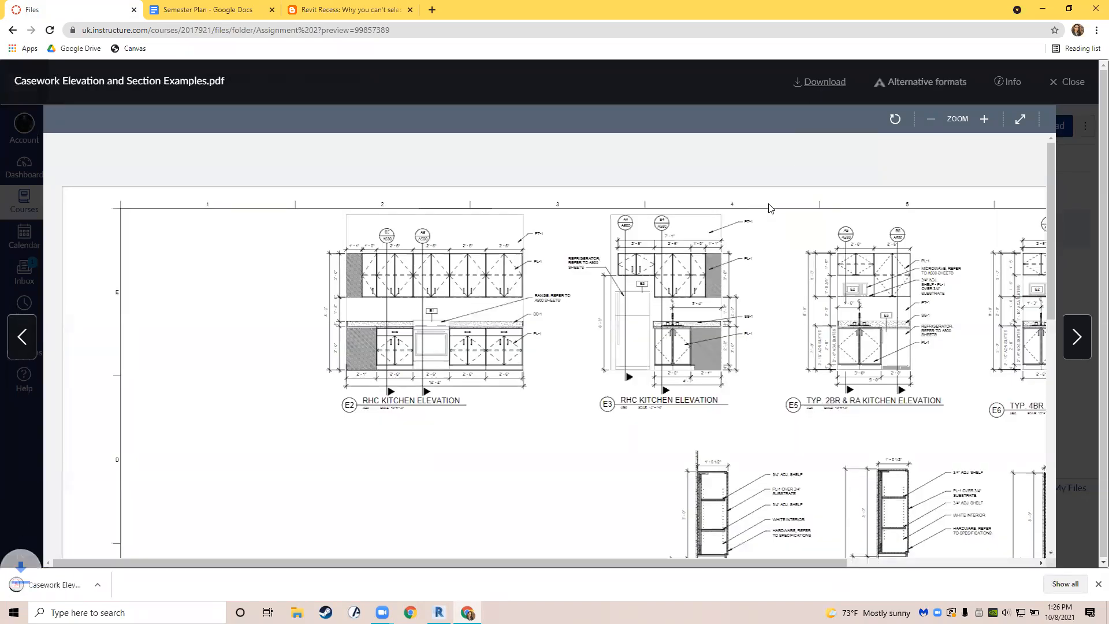
pyautogui.click(78, 592)
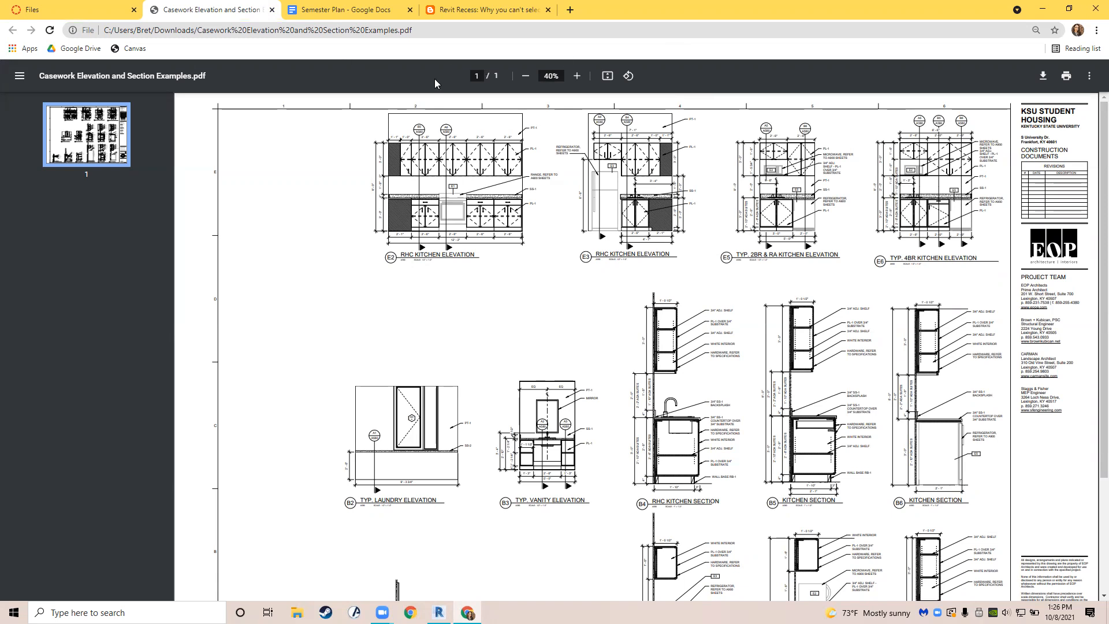
pyautogui.scroll(-2, 516, 320)
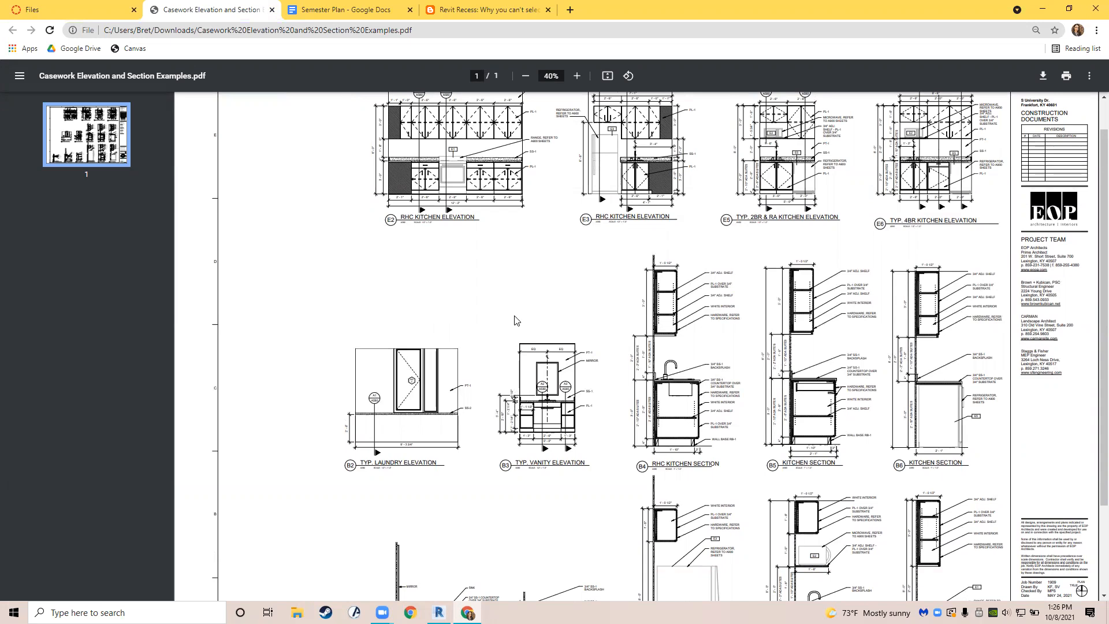
# Switch to Revit and examine the four interior elevations placed on sheet A180.
pyautogui.click(1042, 9)
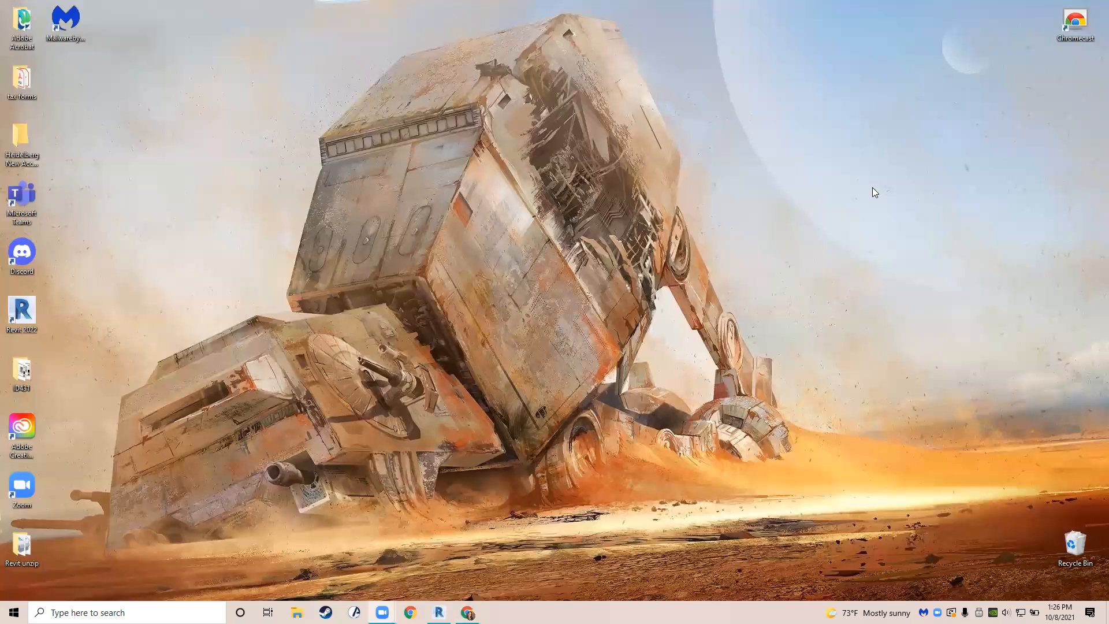
pyautogui.moveTo(445, 613)
pyautogui.click(439, 563)
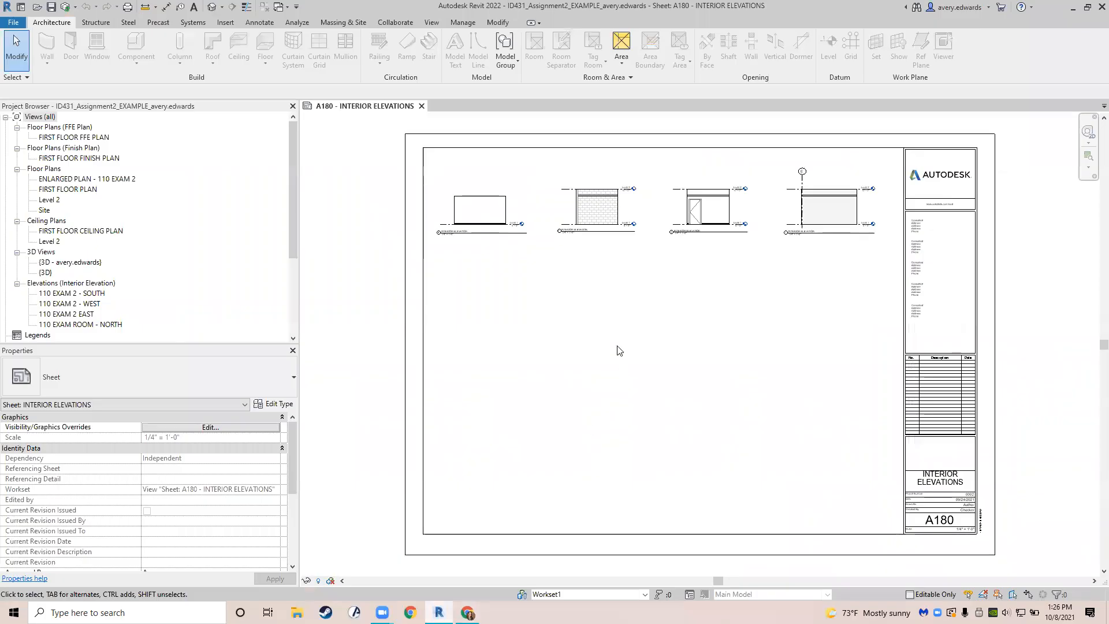
pyautogui.moveTo(688, 210); pyautogui.dragTo(661, 266, button='middle')
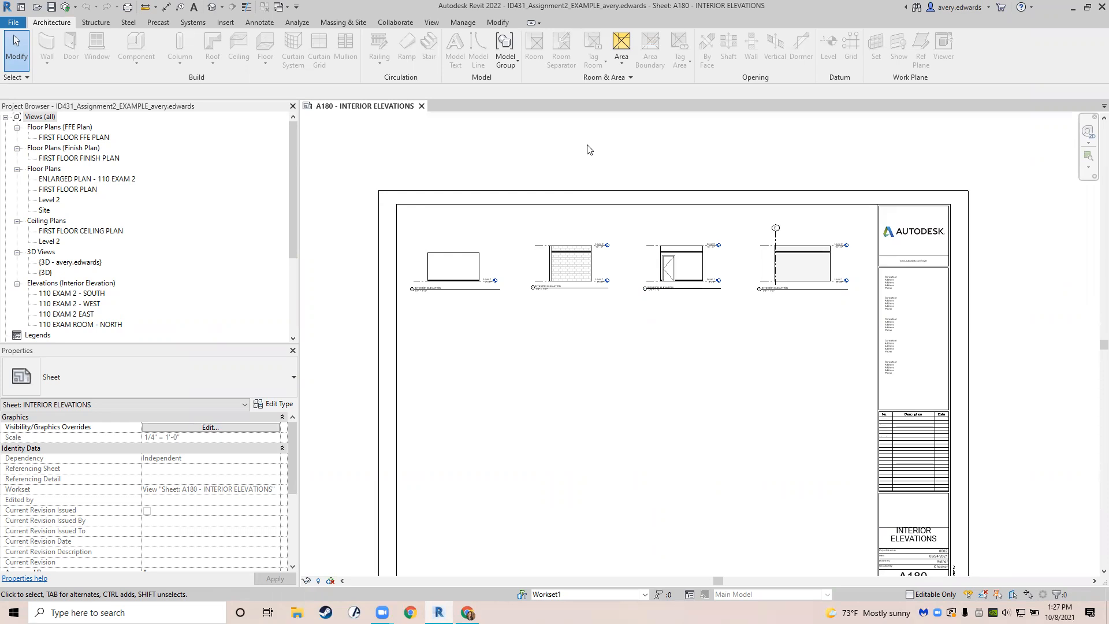
pyautogui.scroll(4, 598, 260)
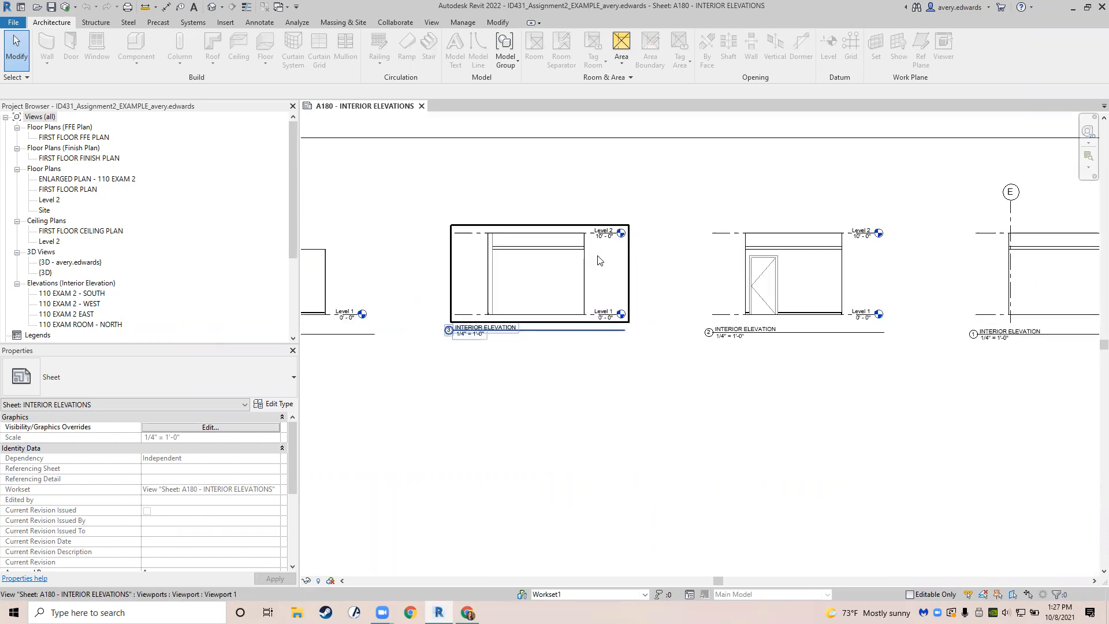
pyautogui.scroll(-3, 601, 265)
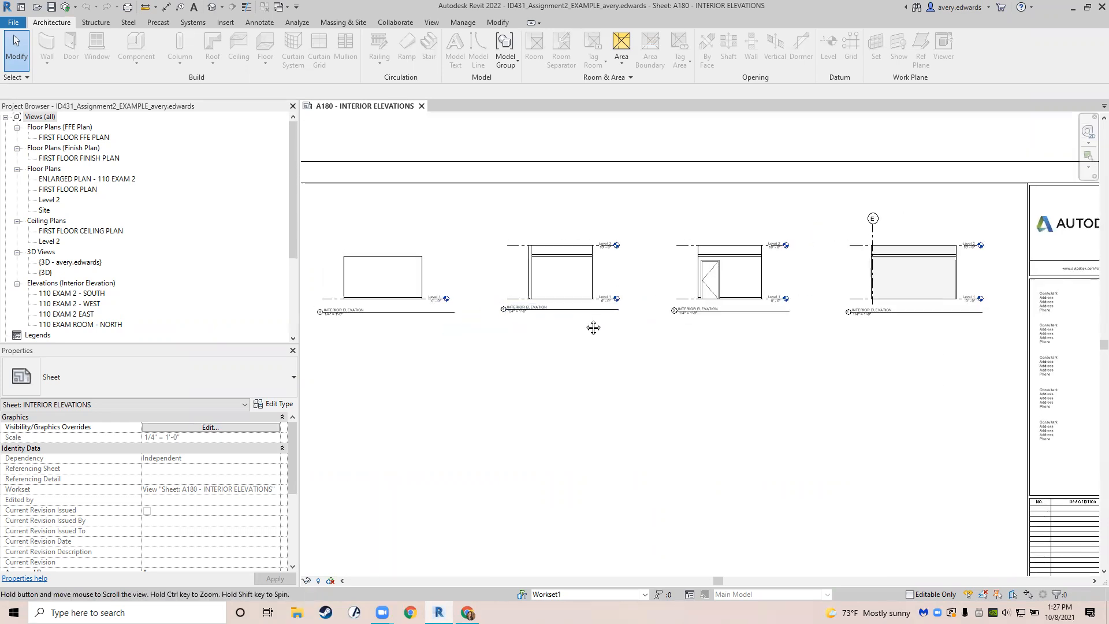
pyautogui.moveTo(593, 328); pyautogui.dragTo(603, 317, button='middle')
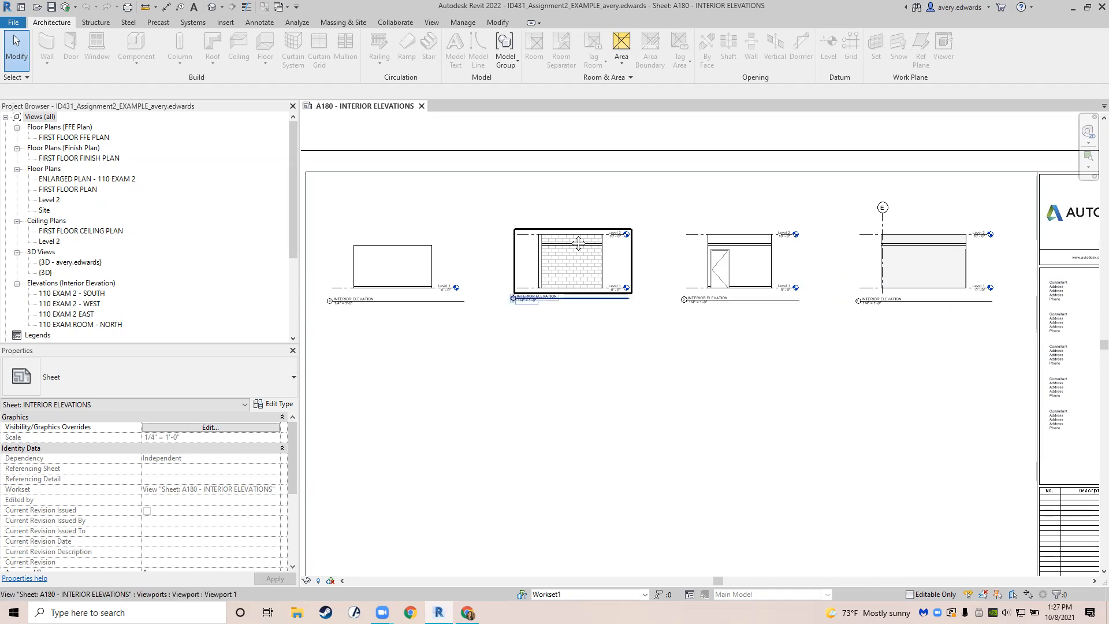
pyautogui.moveTo(586, 263); pyautogui.dragTo(540, 273, button='middle')
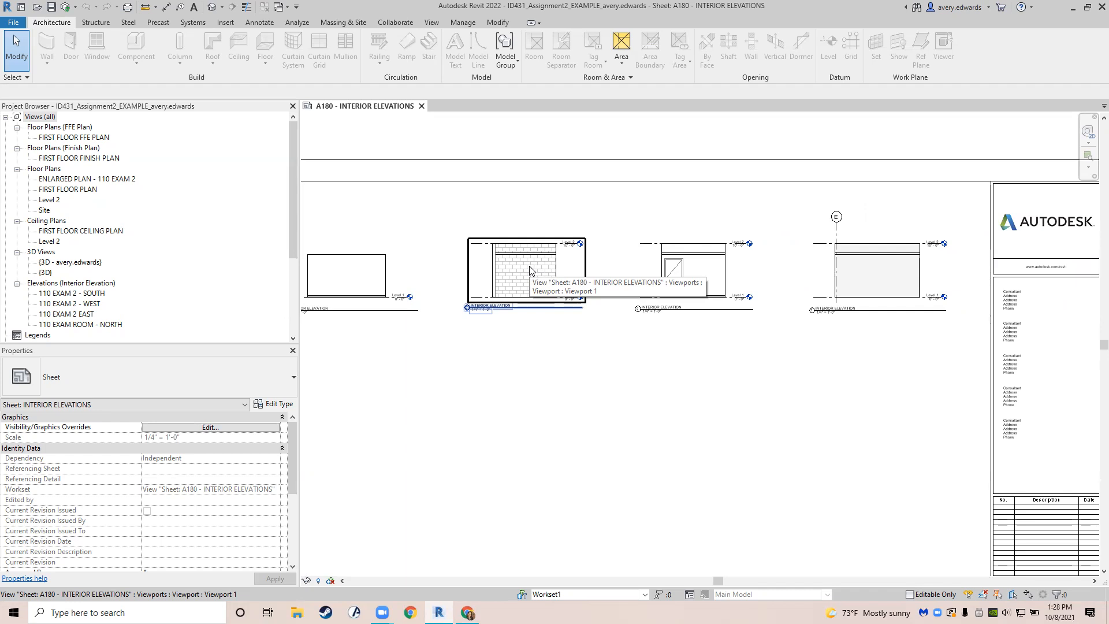
# Activate interior elevation 3 on the sheet and crop it to the underside of the ceiling and the inner face of the side wall.
pyautogui.click(356, 268)
pyautogui.moveTo(362, 267); pyautogui.dragTo(417, 265, button='middle')
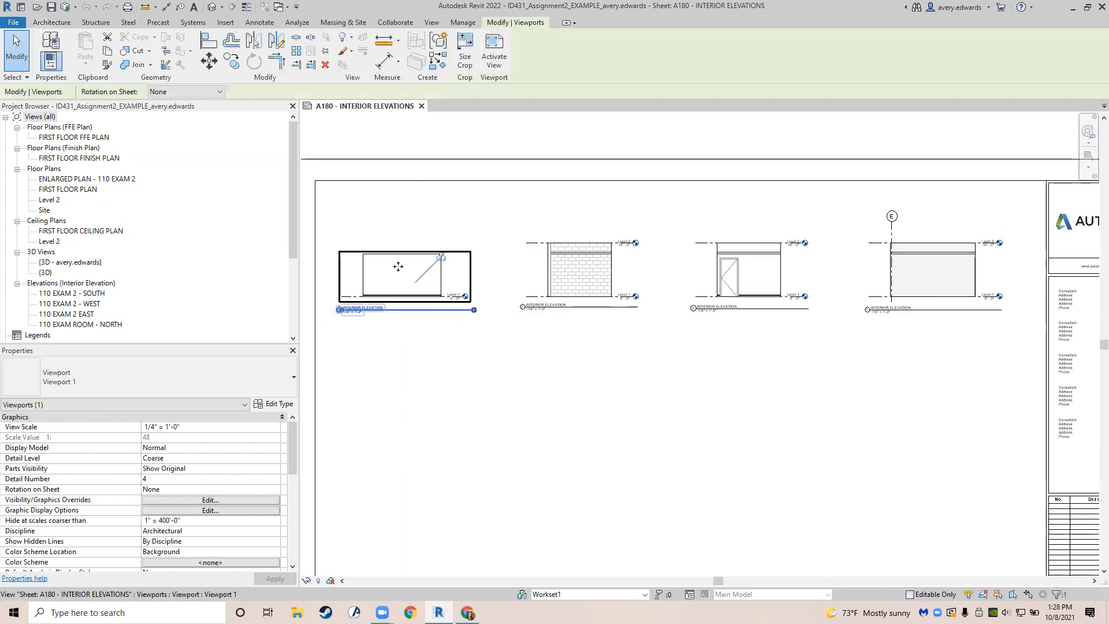
pyautogui.click(575, 276)
pyautogui.doubleClick(577, 275)
pyautogui.scroll(1, 582, 273)
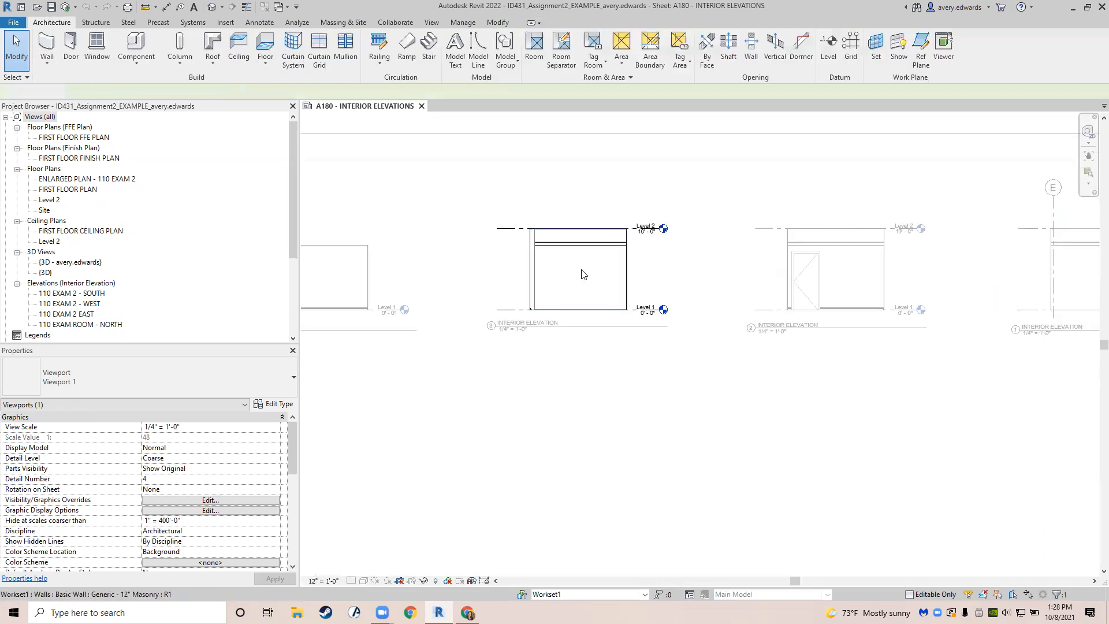
pyautogui.scroll(1, 583, 275)
pyautogui.click(577, 212)
pyautogui.scroll(2, 577, 211)
pyautogui.scroll(-1, 577, 218)
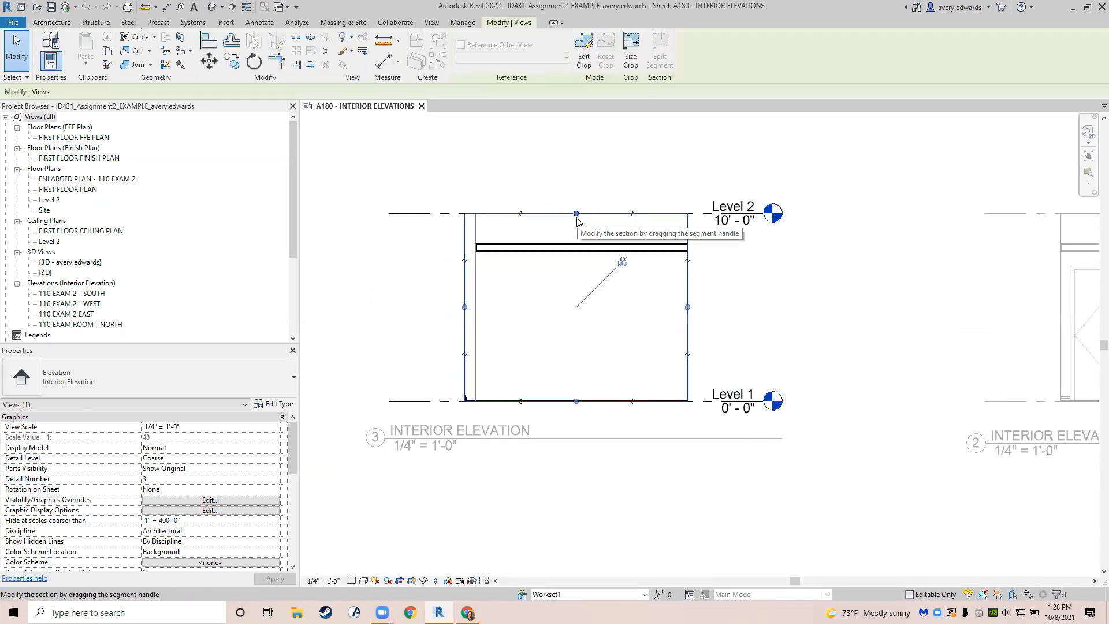
pyautogui.moveTo(576, 214); pyautogui.dragTo(575, 251)
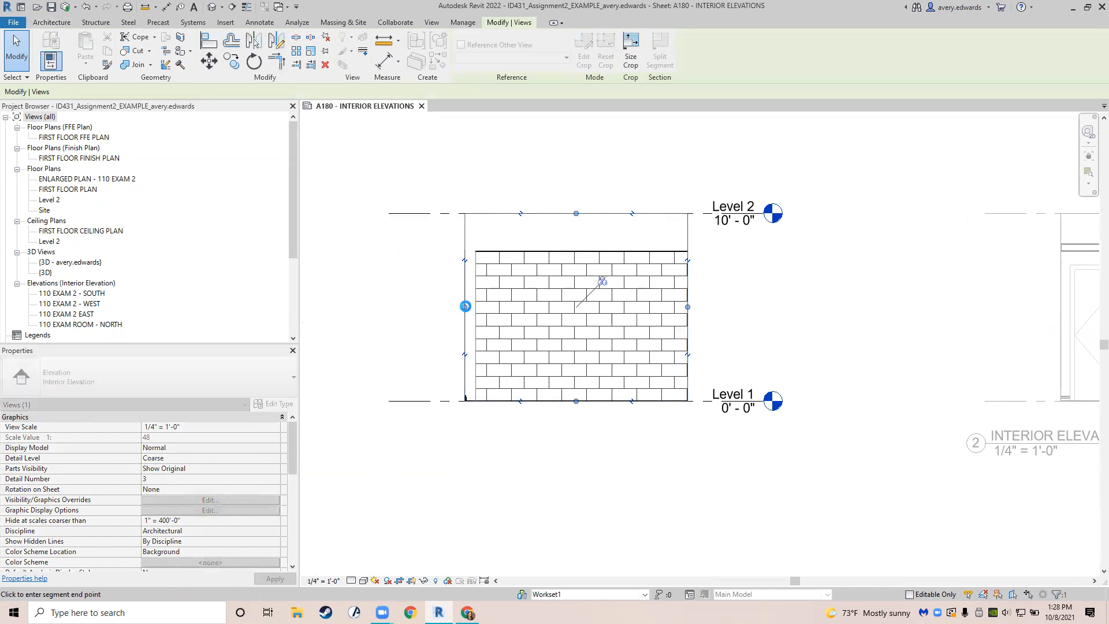
pyautogui.moveTo(477, 322); pyautogui.dragTo(476, 323)
# Activate interior elevation 2, the one with the door, and lower the top of its crop region to the underside of the ceiling.
pyautogui.scroll(-2, 475, 321)
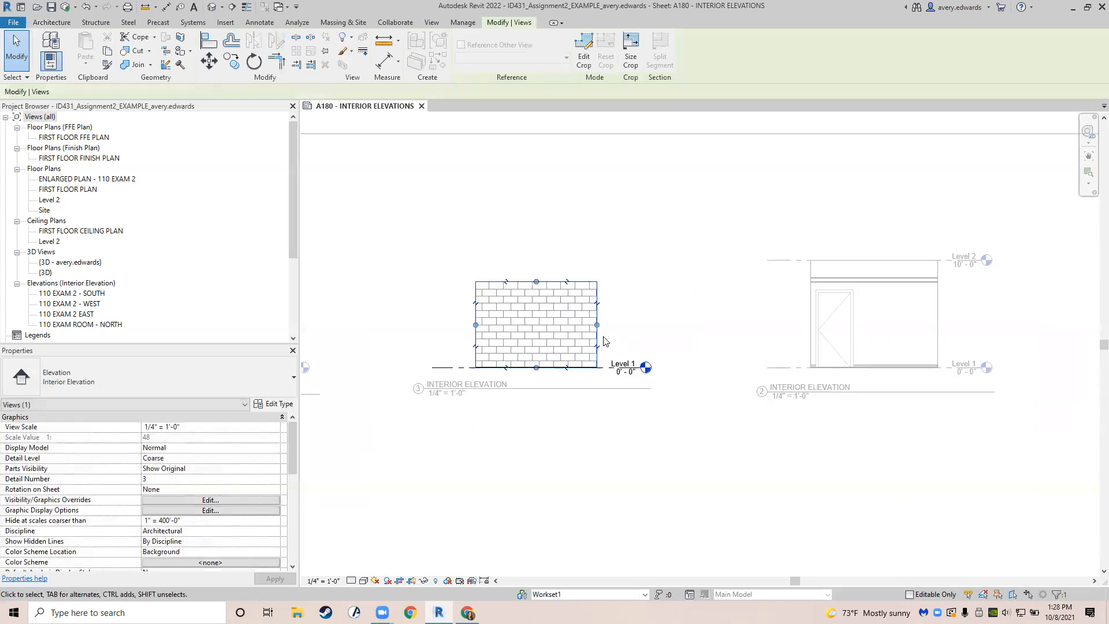
pyautogui.scroll(-1, 612, 345)
pyautogui.moveTo(490, 327); pyautogui.dragTo(602, 337, button='middle')
pyautogui.moveTo(695, 349); pyautogui.dragTo(562, 337, button='middle')
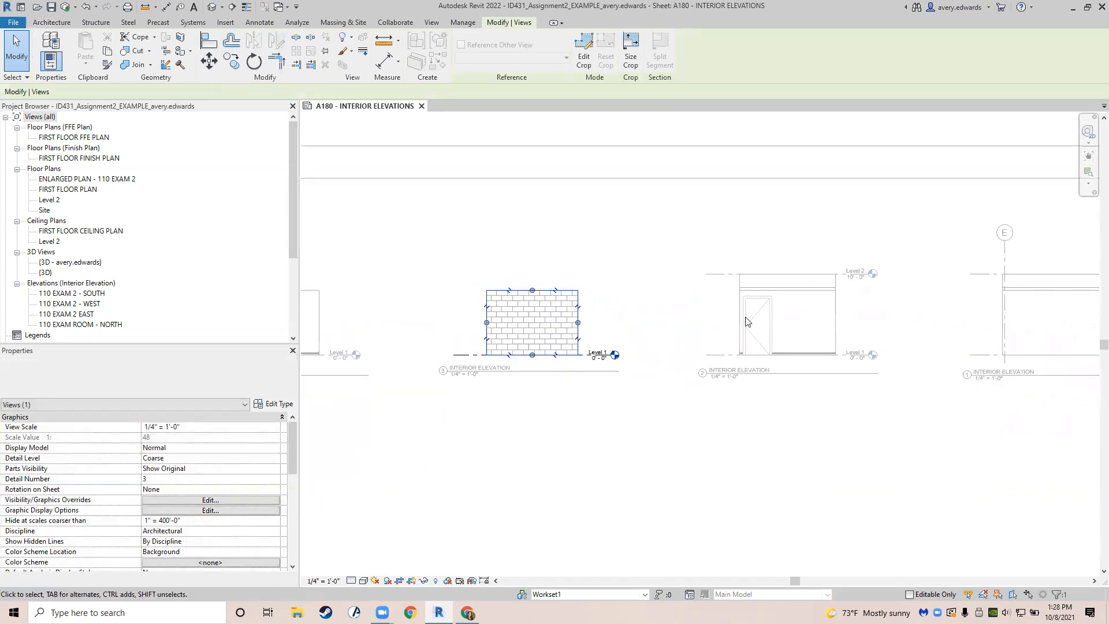
pyautogui.doubleClick(745, 318)
pyautogui.moveTo(794, 316); pyautogui.dragTo(697, 315, button='middle')
pyautogui.doubleClick(697, 311)
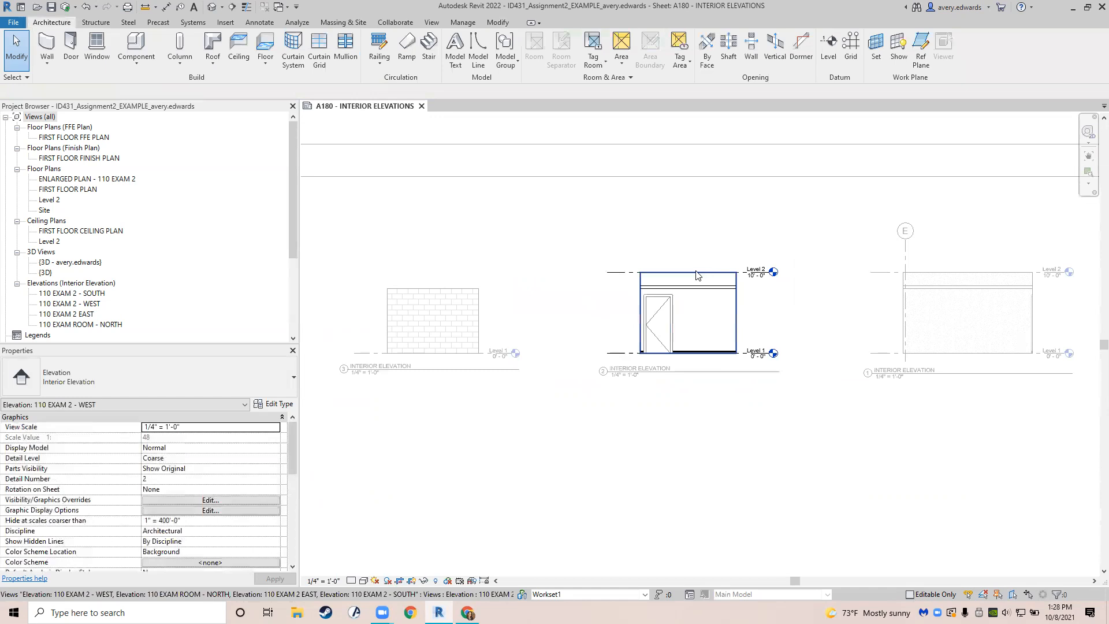
pyautogui.click(698, 272)
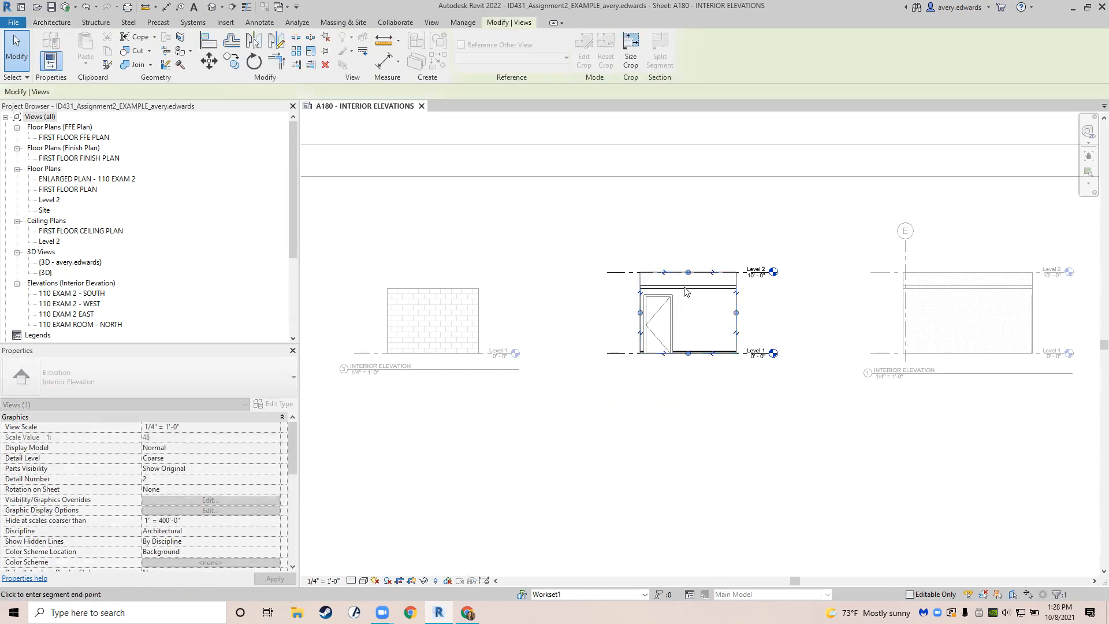
pyautogui.scroll(5, 687, 287)
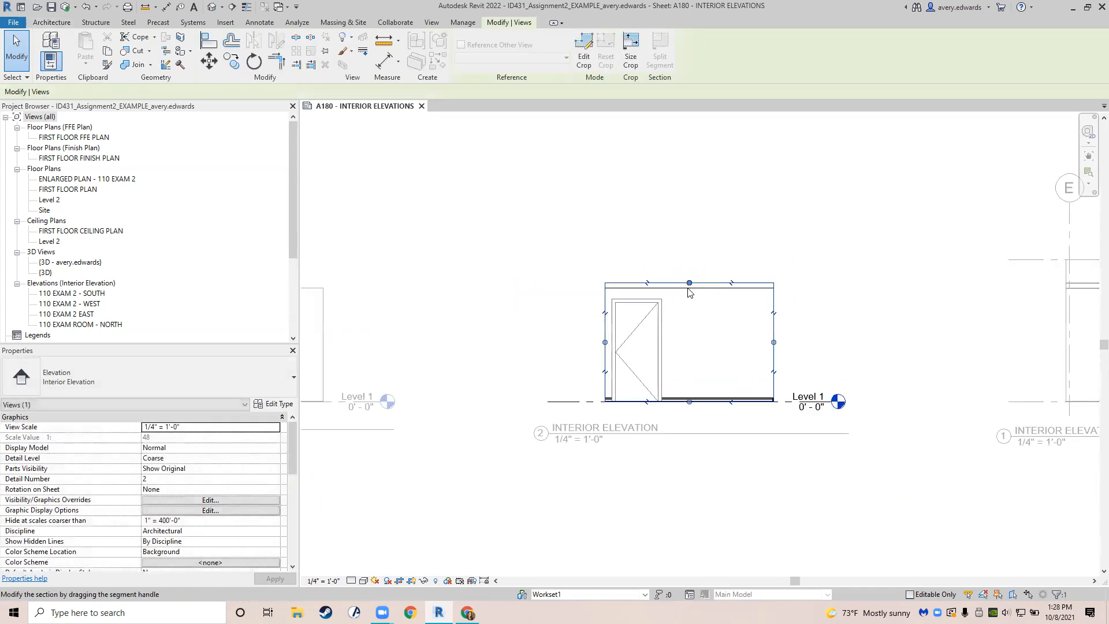
pyautogui.moveTo(691, 280); pyautogui.dragTo(692, 288)
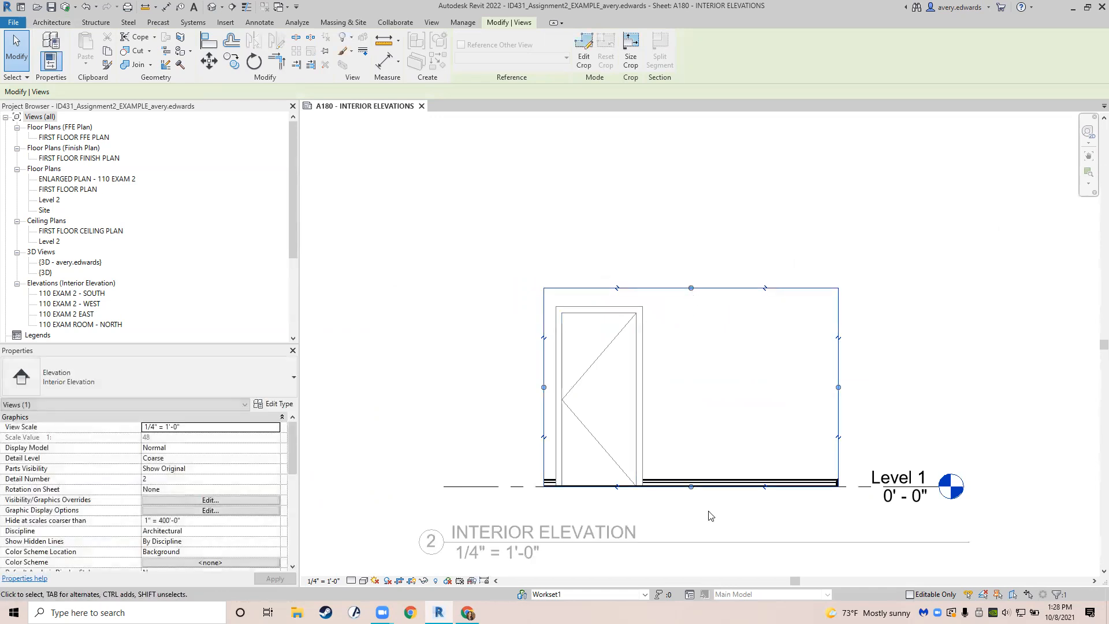
pyautogui.moveTo(792, 447); pyautogui.dragTo(655, 432, button='middle')
pyautogui.click(664, 468)
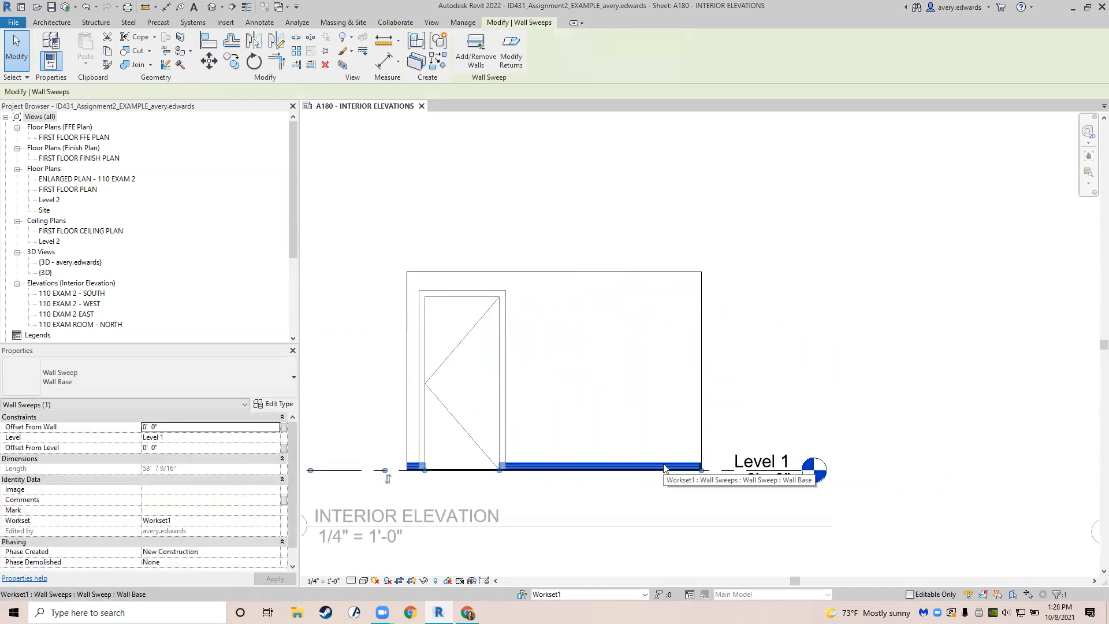
pyautogui.click(767, 403)
# Lower the top of interior elevation 1's crop region to the underside of the ceiling and deactivate the view.
pyautogui.scroll(-2, 805, 366)
pyautogui.moveTo(804, 366); pyautogui.dragTo(578, 357, button='middle')
pyautogui.moveTo(768, 355); pyautogui.dragTo(569, 333, button='middle')
pyautogui.doubleClick(788, 331)
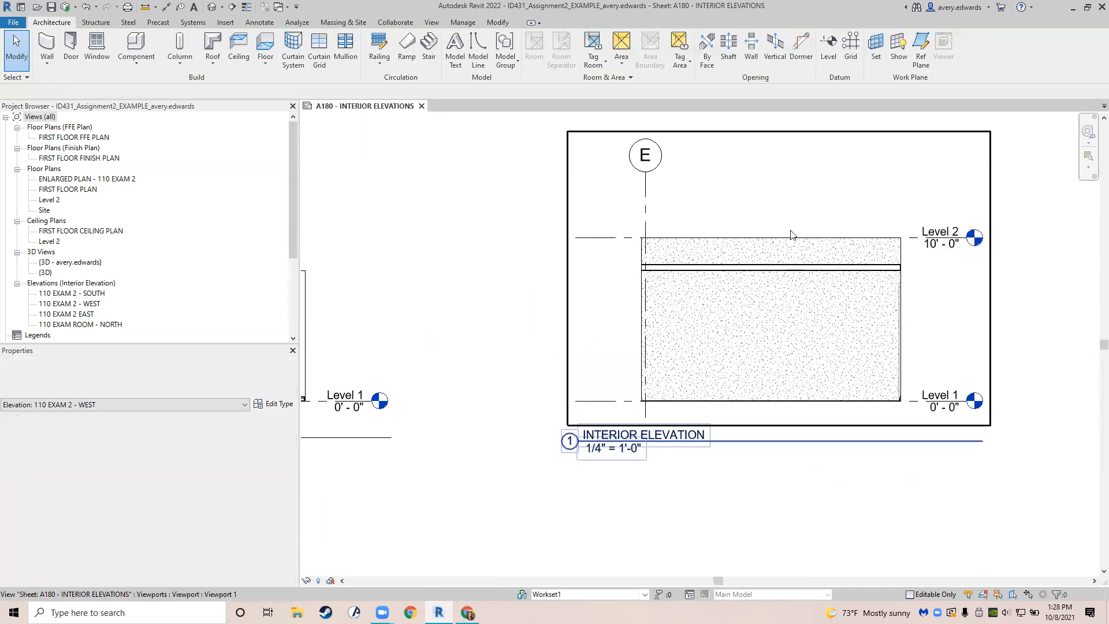
pyautogui.doubleClick(764, 253)
pyautogui.moveTo(771, 270); pyautogui.dragTo(770, 271)
pyautogui.scroll(2, 771, 269)
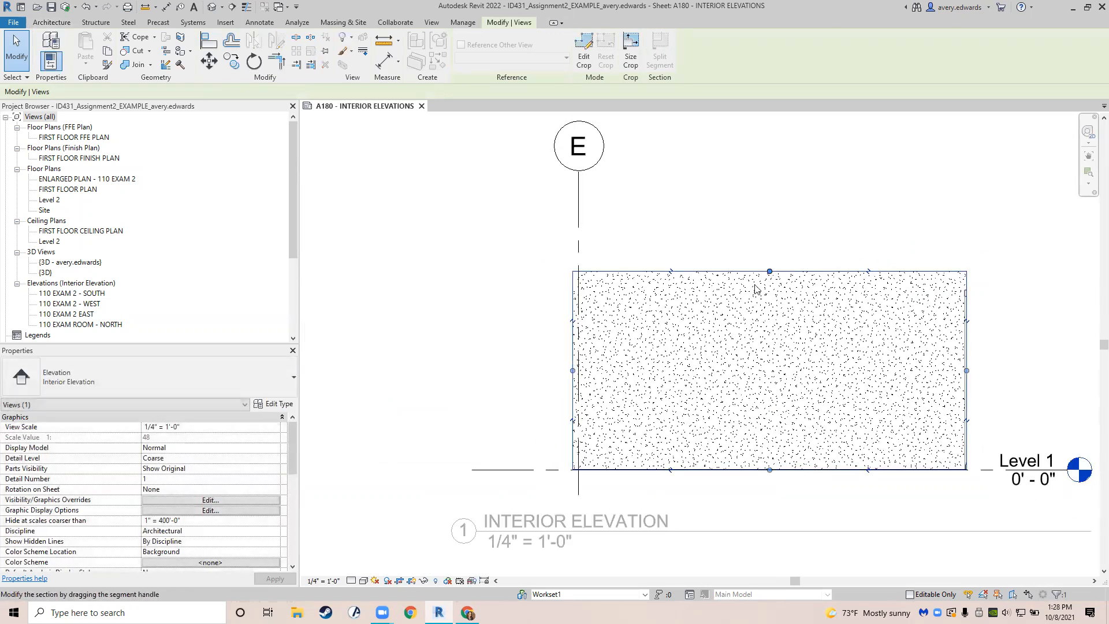
pyautogui.scroll(-5, 569, 317)
pyautogui.moveTo(503, 353); pyautogui.dragTo(678, 383, button='middle')
pyautogui.scroll(-2, 465, 360)
pyautogui.moveTo(448, 360); pyautogui.dragTo(618, 360, button='middle')
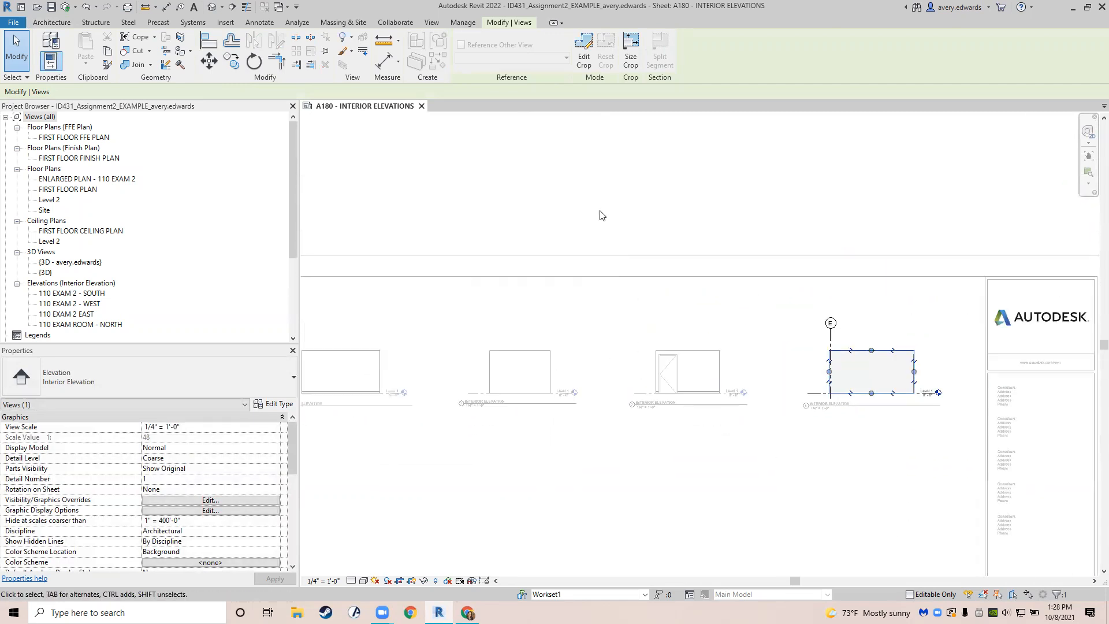
pyautogui.click(600, 217)
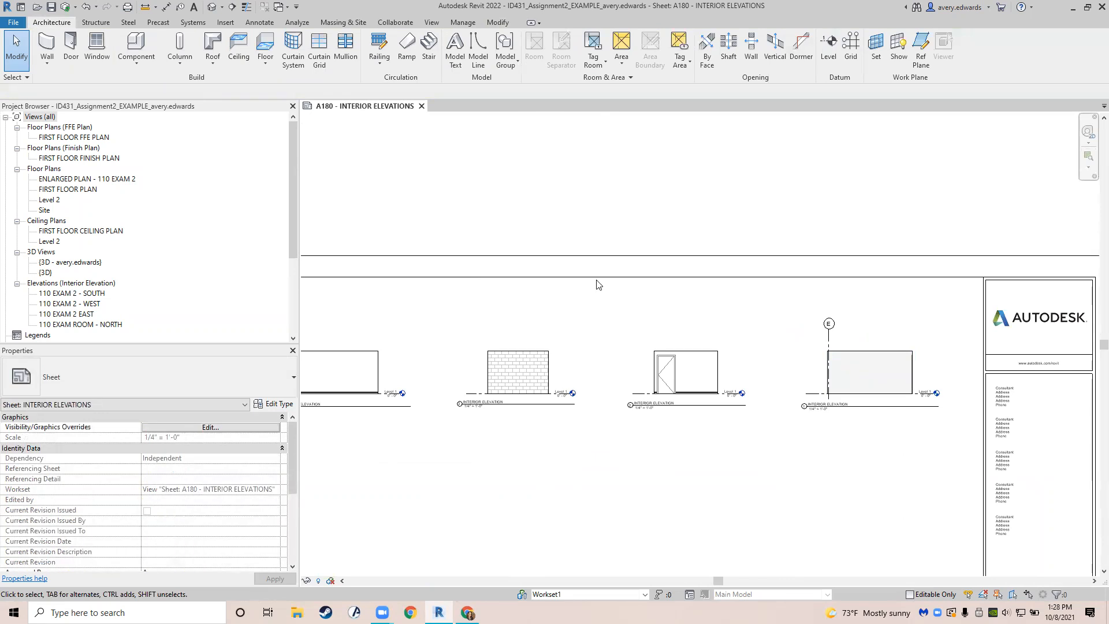
# Activate interior elevation 1 and hide the foreground surface pattern of its back wall with a by-element graphics override.
pyautogui.scroll(4, 886, 380)
pyautogui.moveTo(811, 358); pyautogui.dragTo(719, 327, button='middle')
pyautogui.scroll(2, 718, 327)
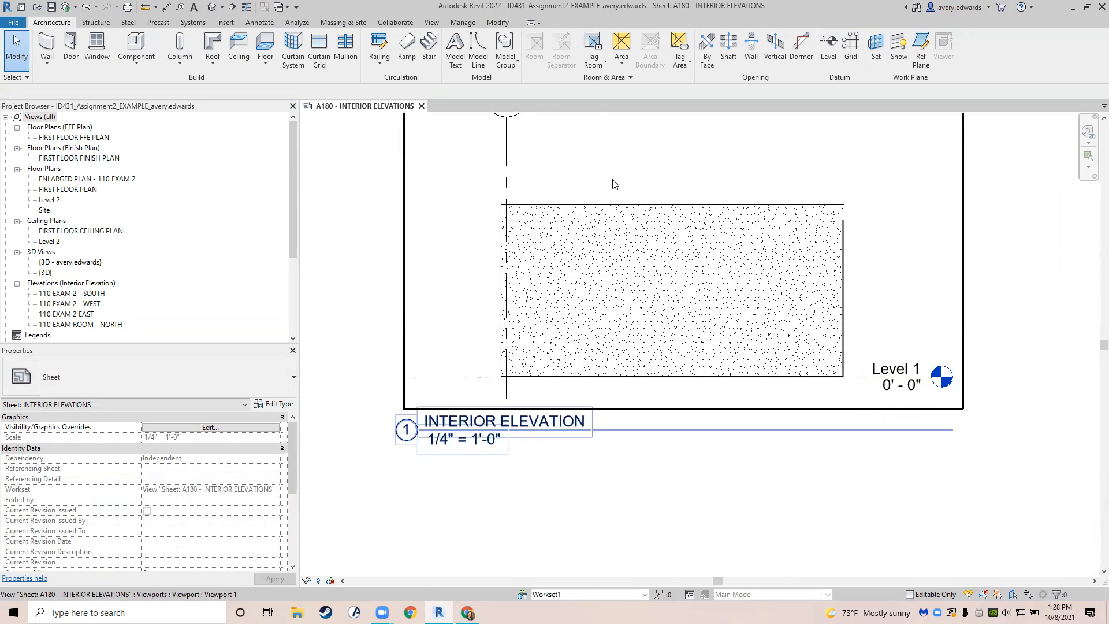
pyautogui.doubleClick(595, 276)
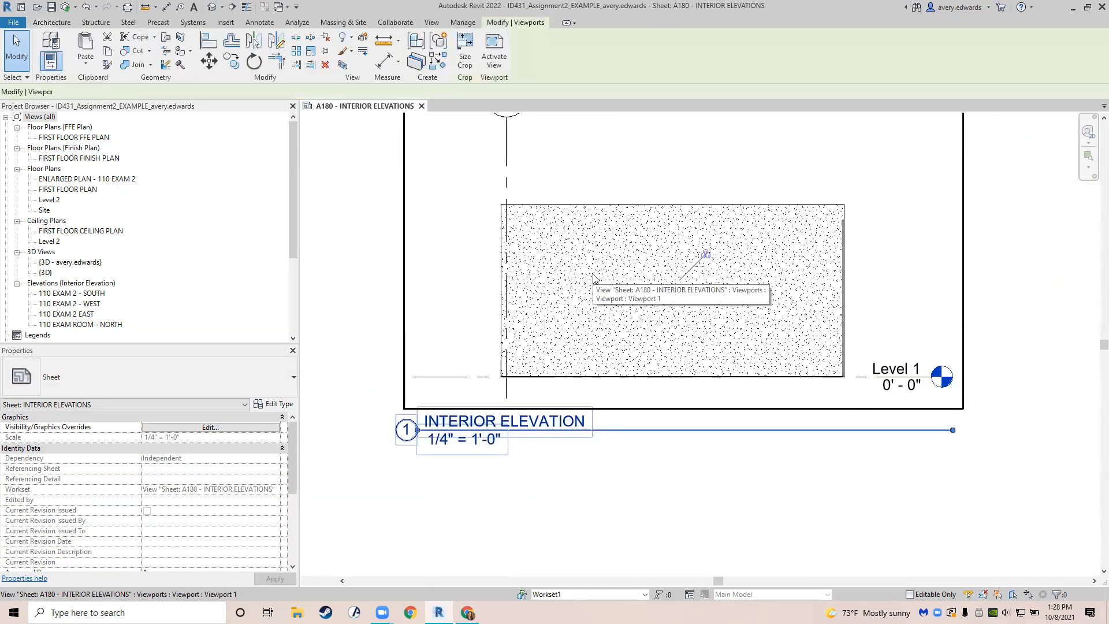
pyautogui.click(667, 220)
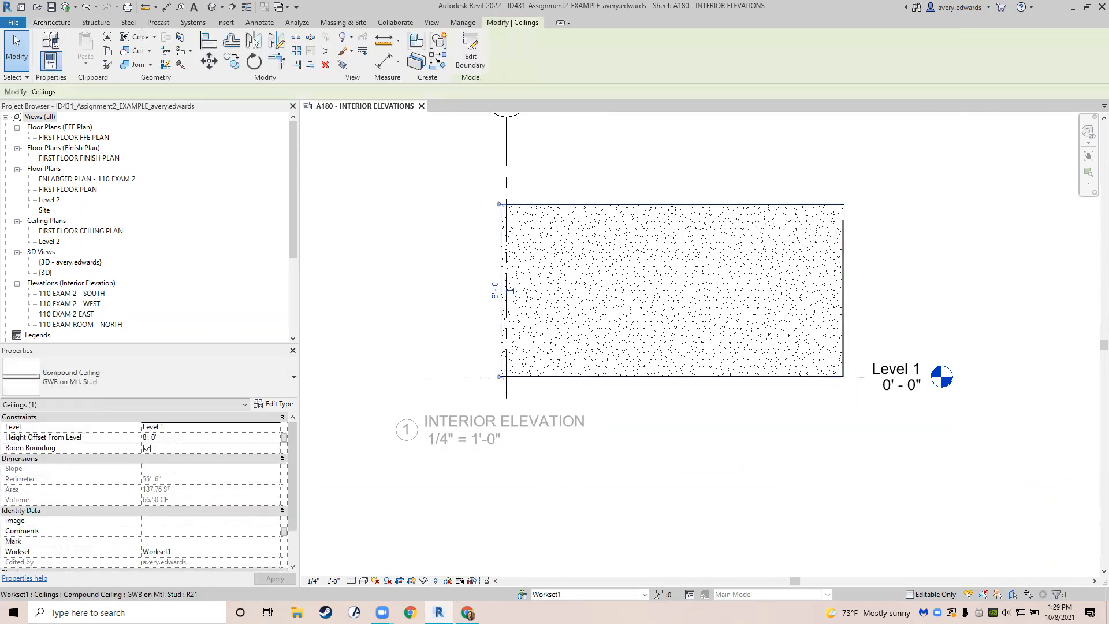
pyautogui.click(844, 212)
pyautogui.click(841, 213)
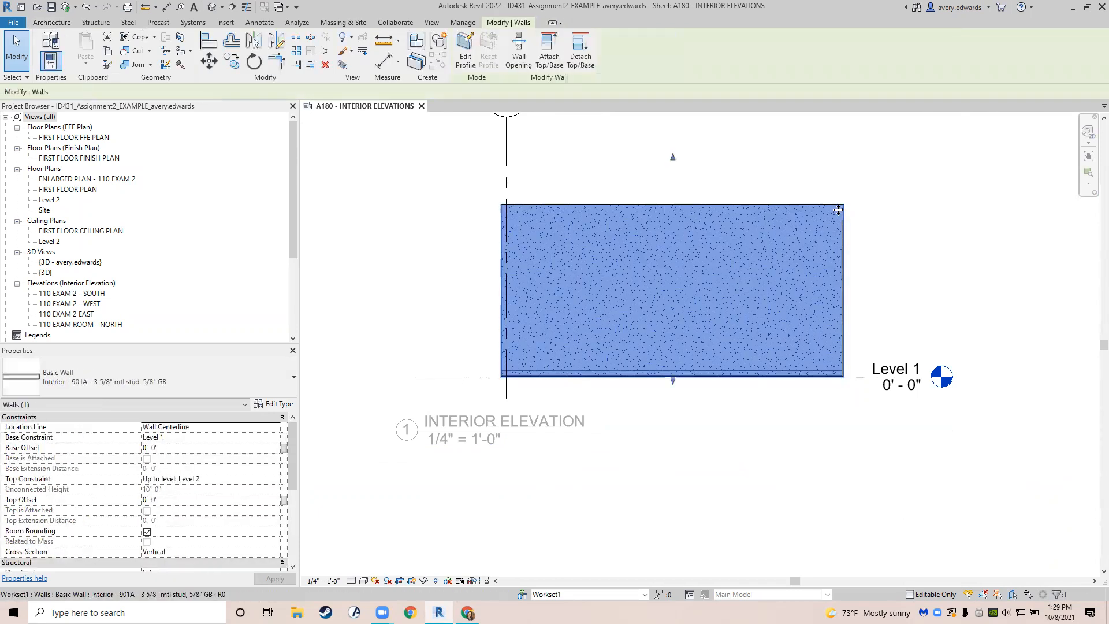
pyautogui.rightClick(673, 286)
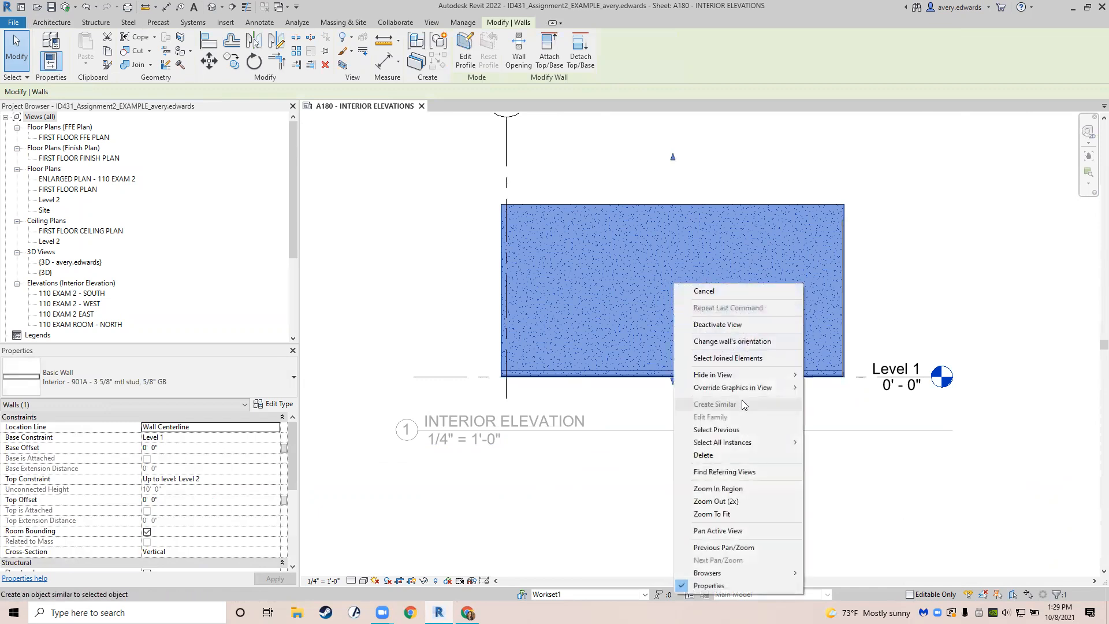
pyautogui.moveTo(747, 385)
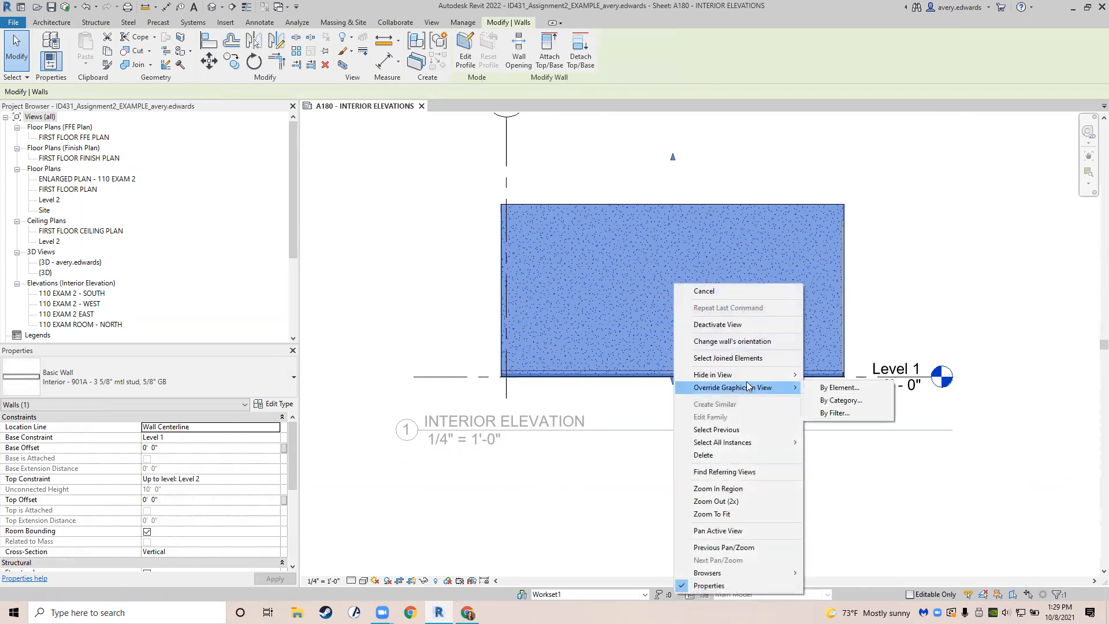
pyautogui.click(839, 388)
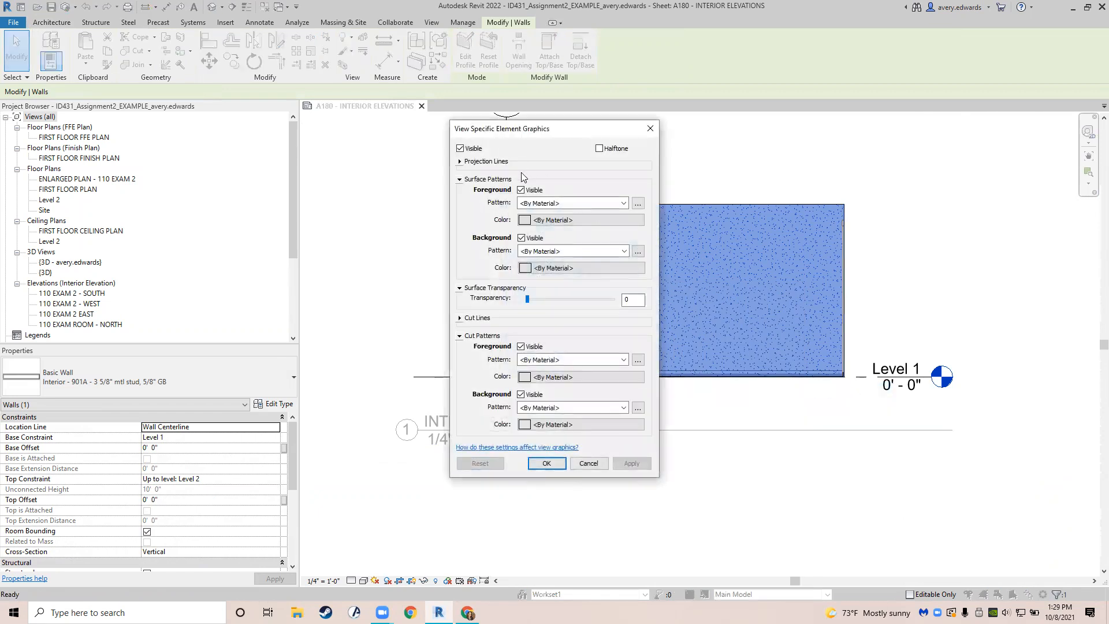
pyautogui.click(521, 191)
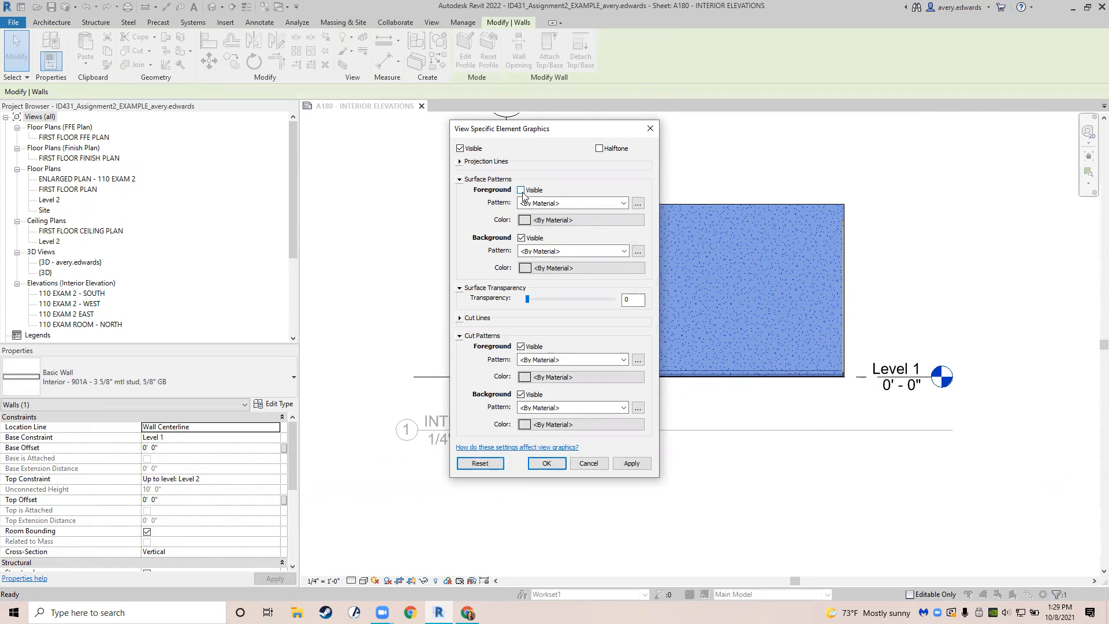
pyautogui.click(553, 468)
pyautogui.scroll(-2, 552, 432)
pyautogui.click(473, 351)
# Activate interior elevation 3 and hide the masonry wall's foreground surface pattern with a by-element graphics override.
pyautogui.moveTo(484, 341); pyautogui.dragTo(690, 294, button='middle')
pyautogui.doubleClick(648, 348)
pyautogui.scroll(2, 613, 358)
pyautogui.doubleClick(627, 333)
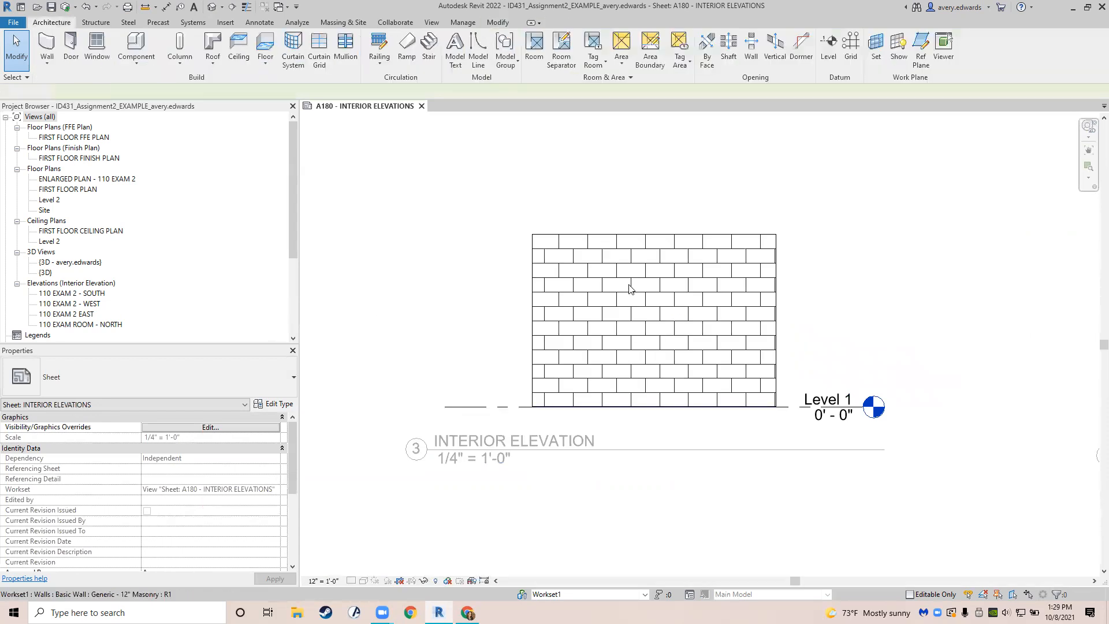
pyautogui.click(611, 240)
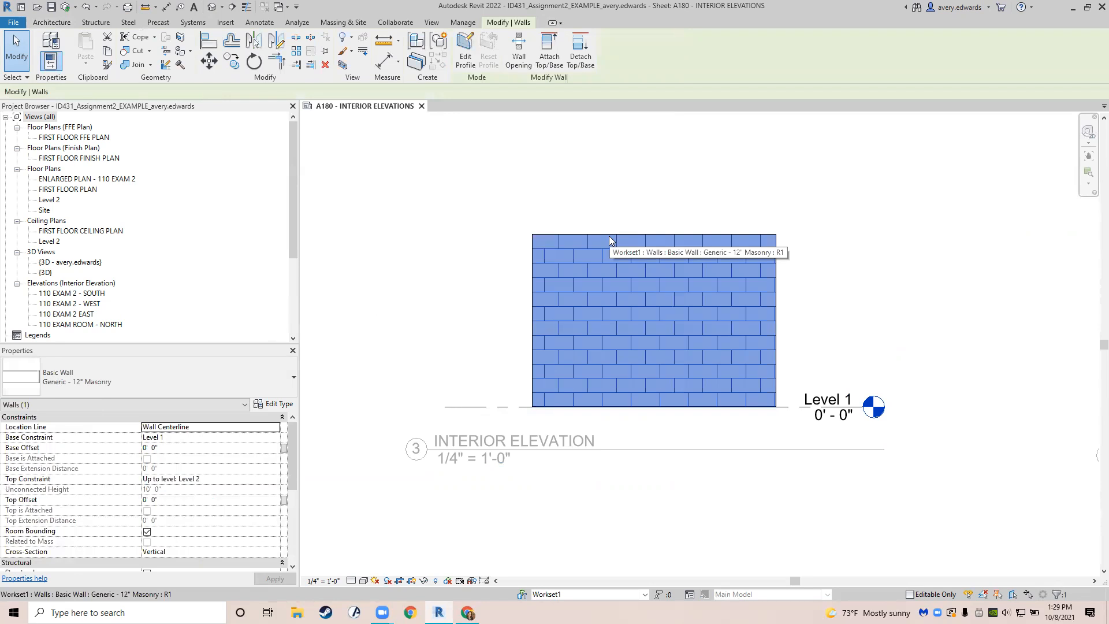
pyautogui.rightClick(613, 277)
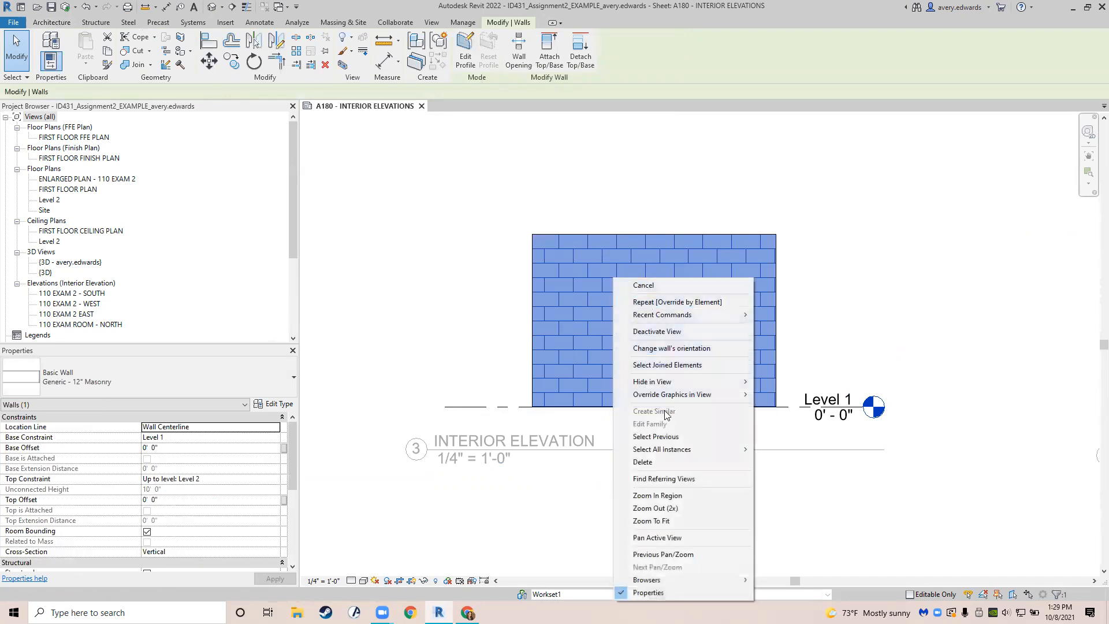
pyautogui.moveTo(717, 395)
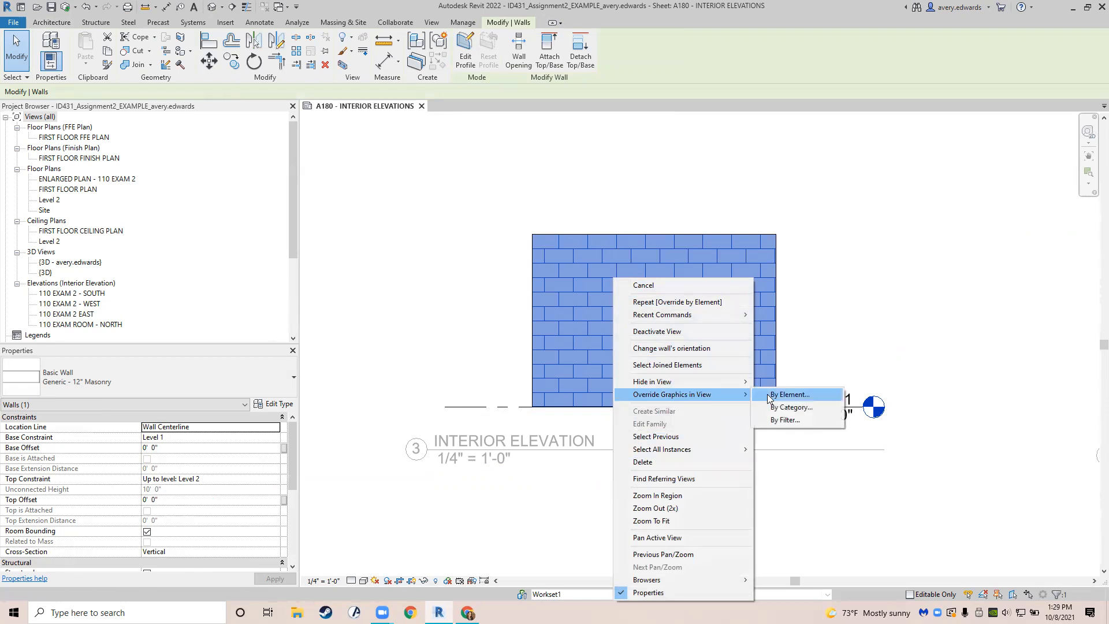
pyautogui.click(789, 395)
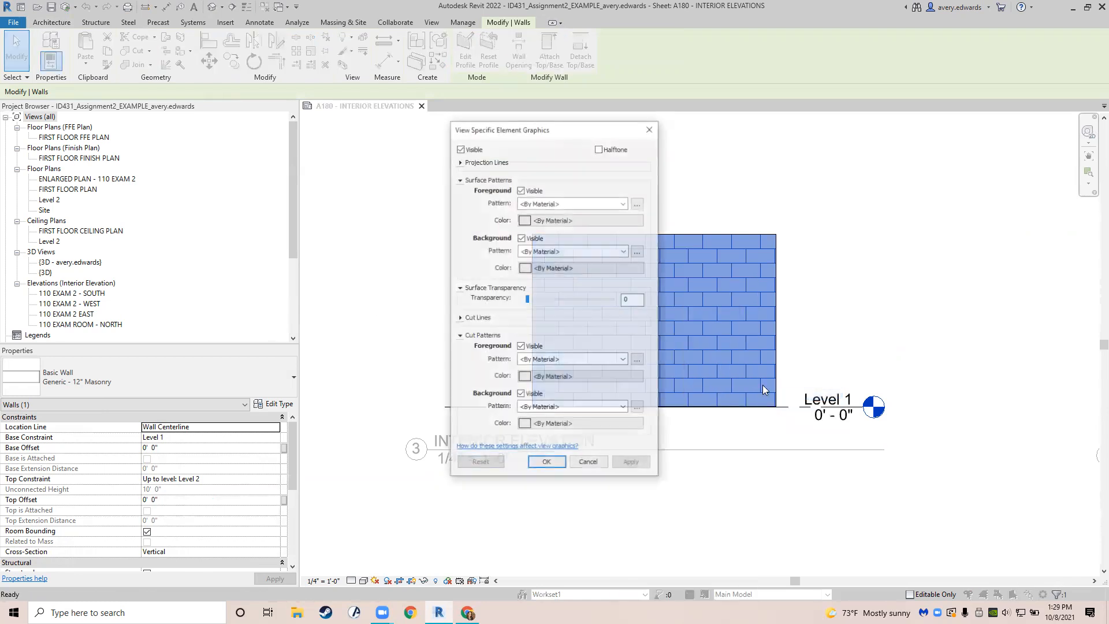
pyautogui.click(521, 190)
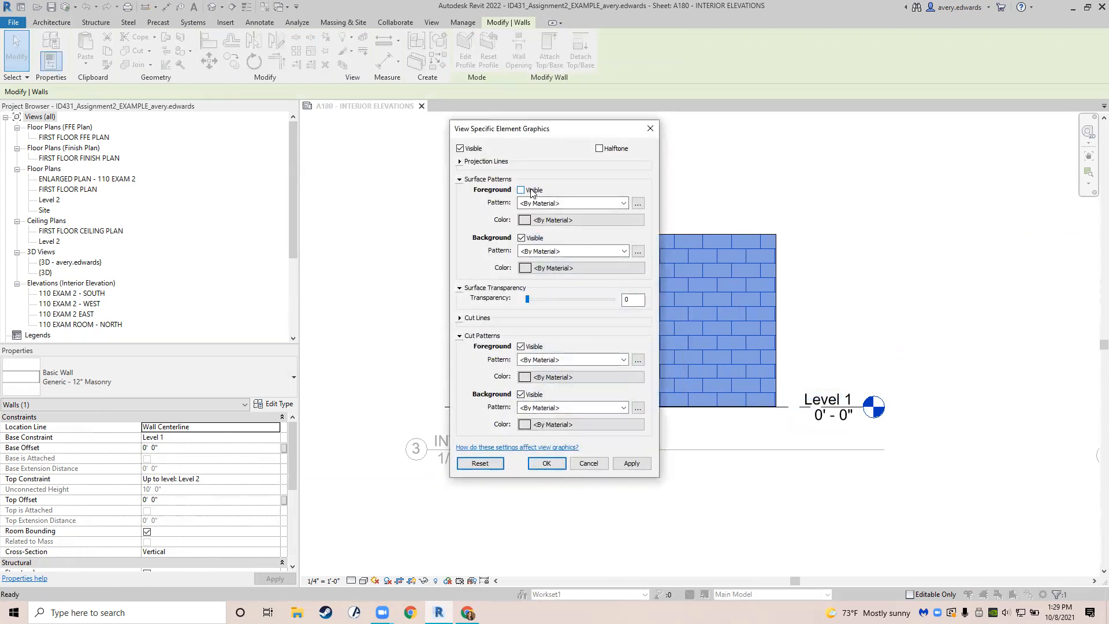
pyautogui.click(547, 463)
pyautogui.scroll(-5, 515, 371)
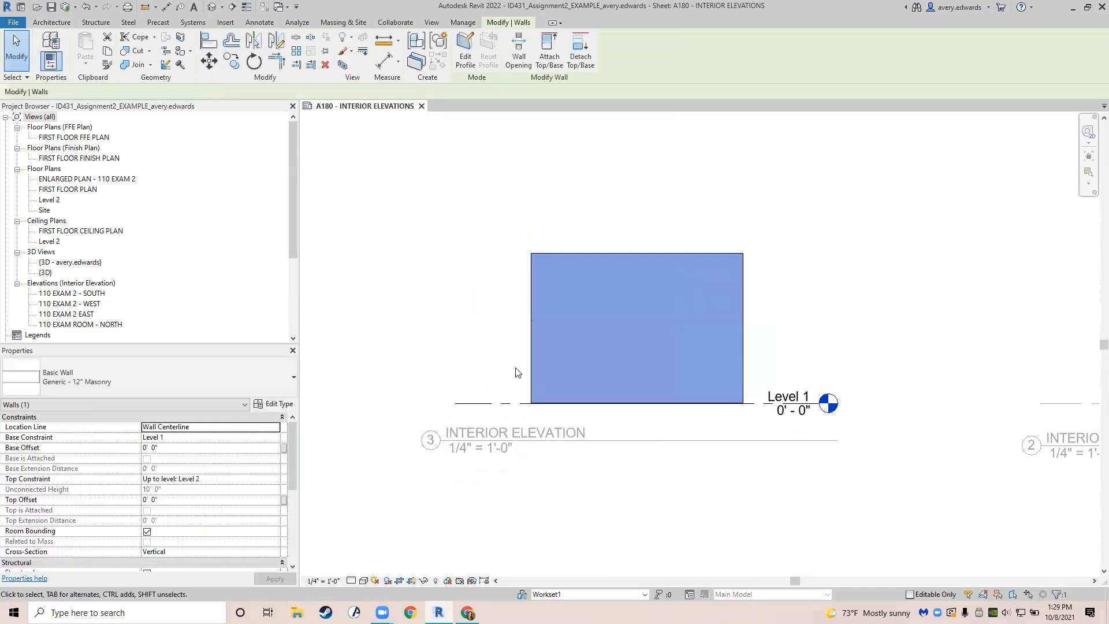
# Bring all four elevations on the sheet into view, deselect the masonry wall and deactivate interior elevation 3.
pyautogui.moveTo(438, 312)
pyautogui.mouseDown(button='middle')
pyautogui.moveTo(492, 314)
pyautogui.moveTo(459, 318)
pyautogui.mouseUp(button='middle')
pyautogui.scroll(-3, 459, 319)
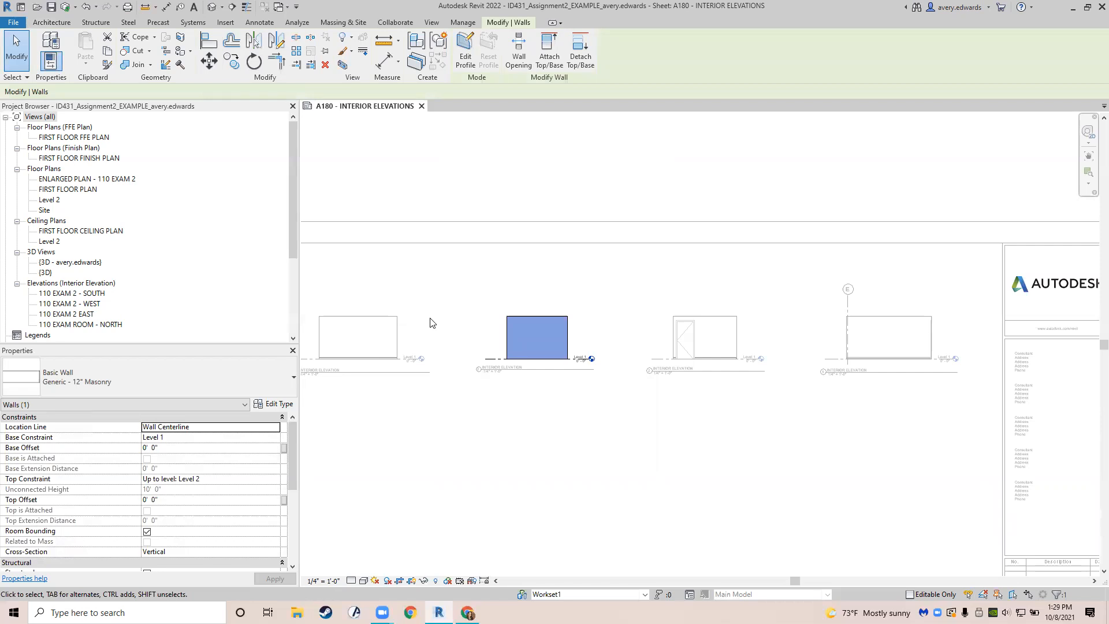
pyautogui.scroll(-1, 457, 393)
pyautogui.moveTo(481, 435); pyautogui.dragTo(550, 437, button='middle')
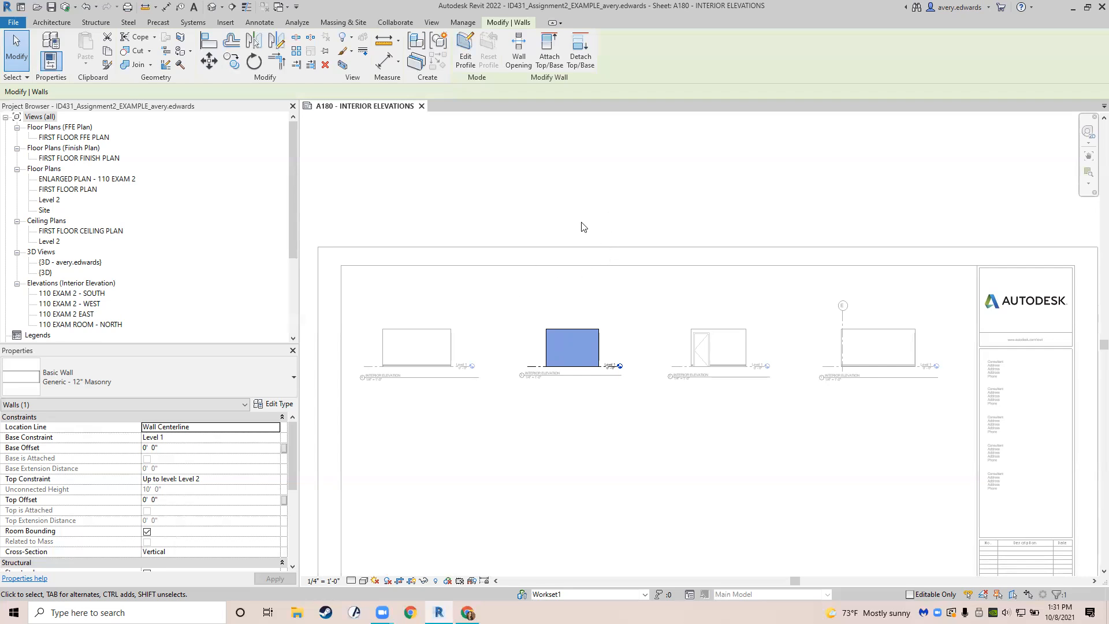
pyautogui.press('Escape')
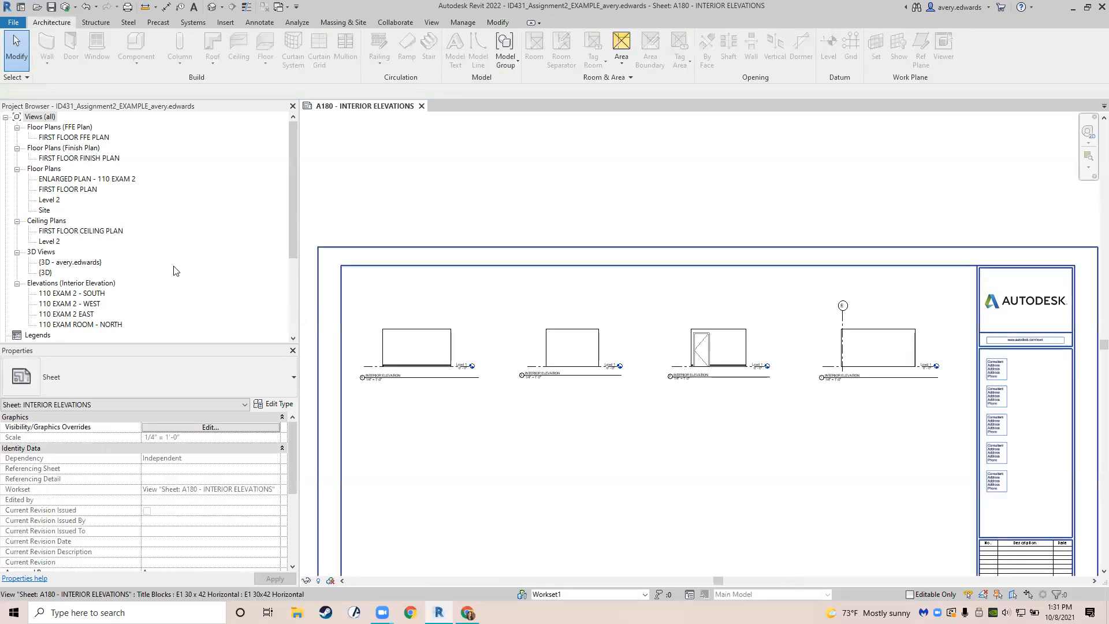
# Dismiss the save reminder without saving and open the FIRST FLOOR PLAN view.
pyautogui.click(167, 298)
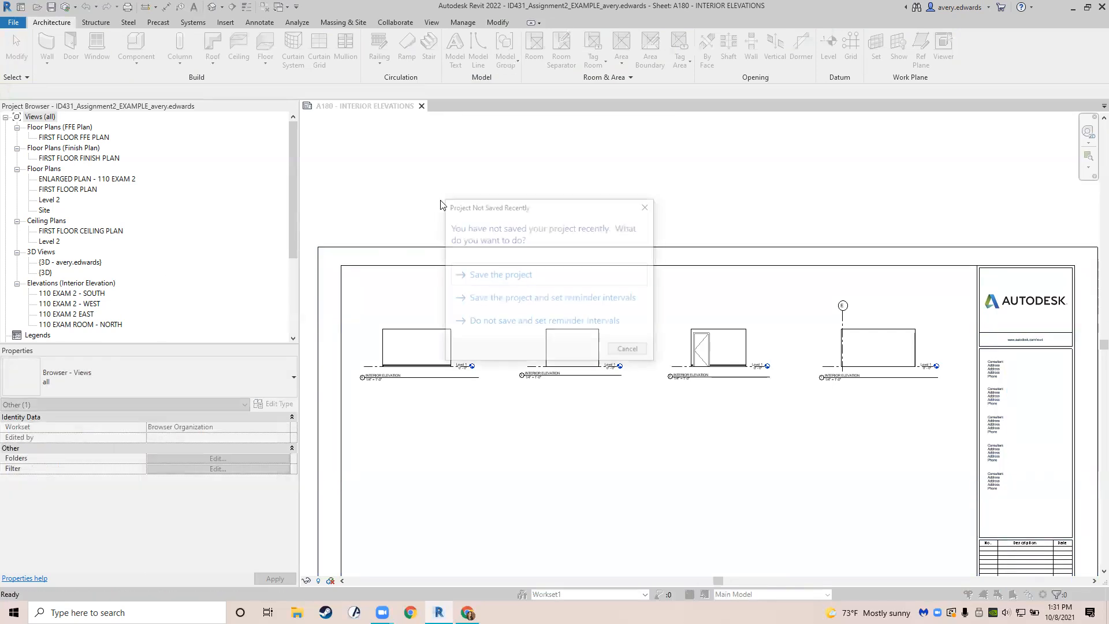
pyautogui.click(649, 206)
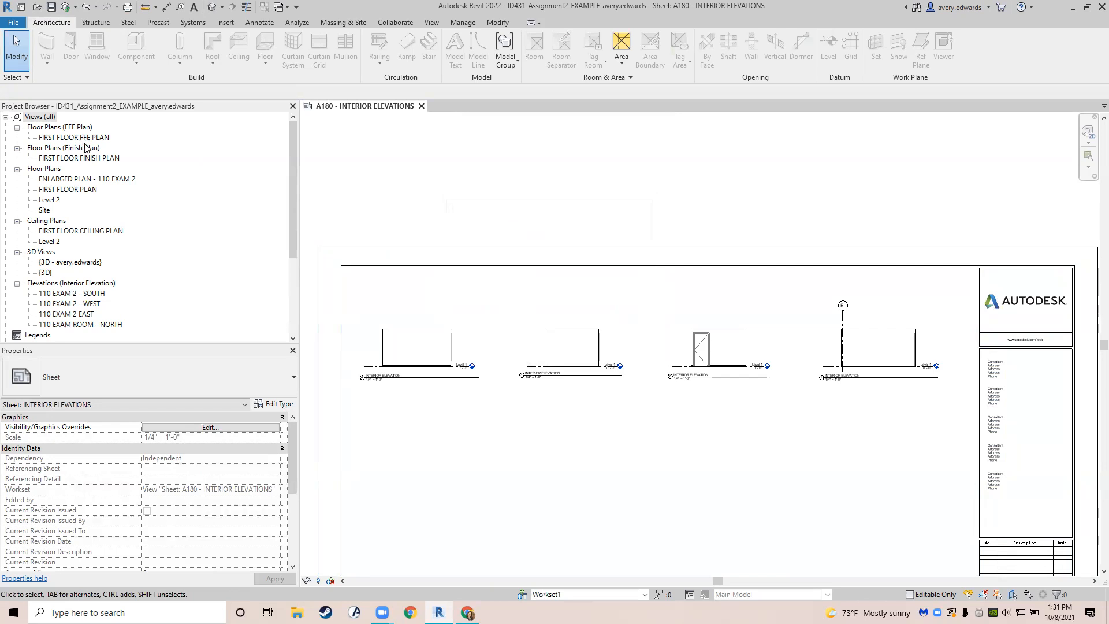
pyautogui.scroll(-3, 104, 191)
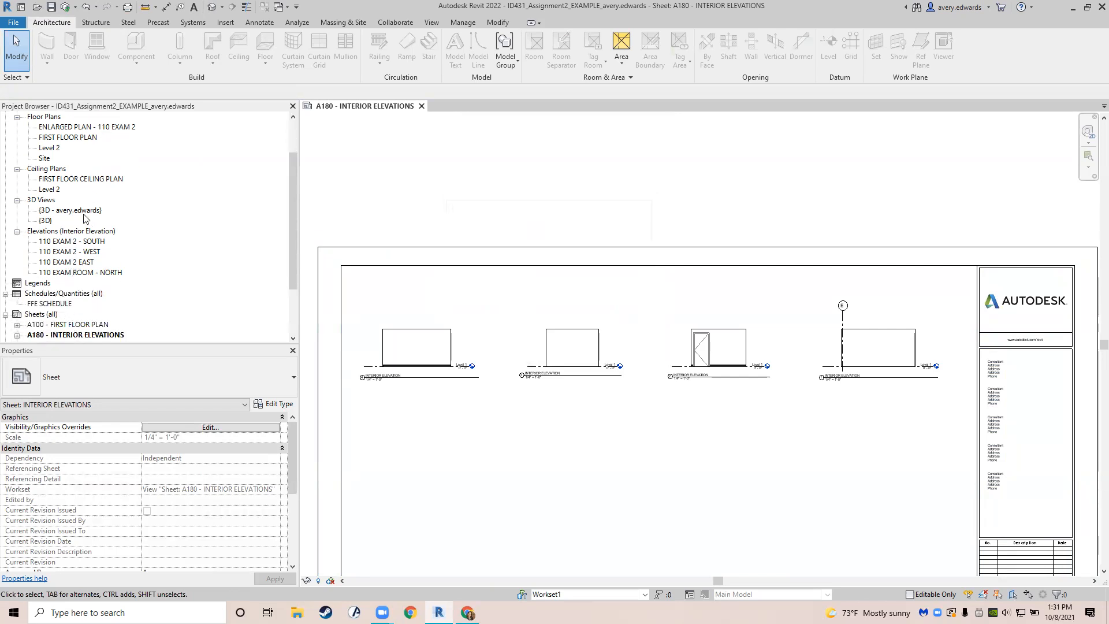
pyautogui.scroll(3, 72, 268)
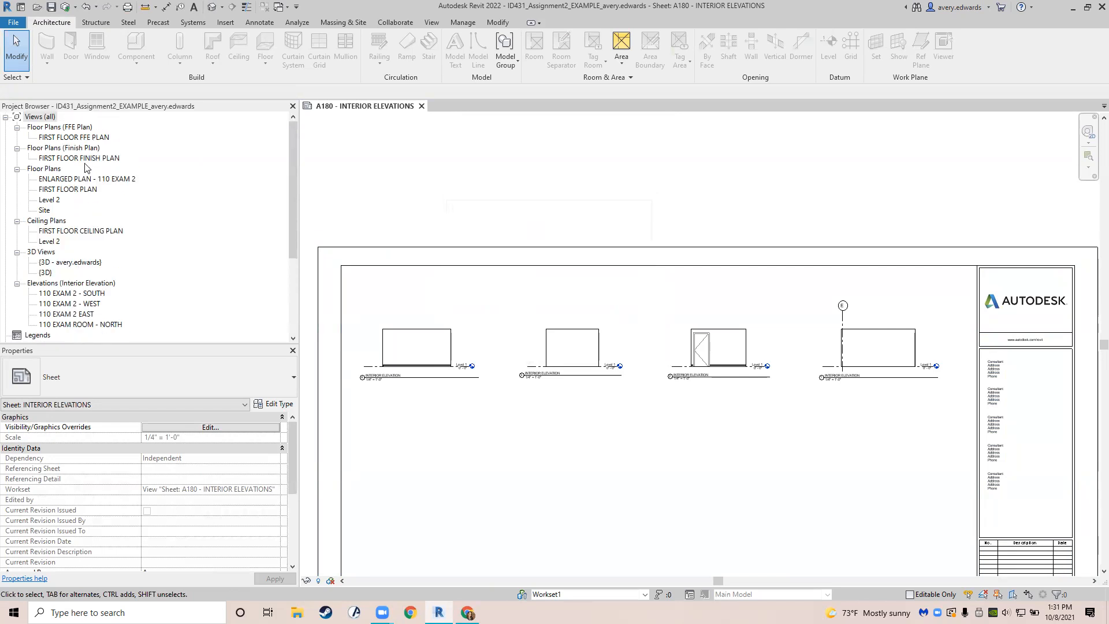
pyautogui.doubleClick(73, 190)
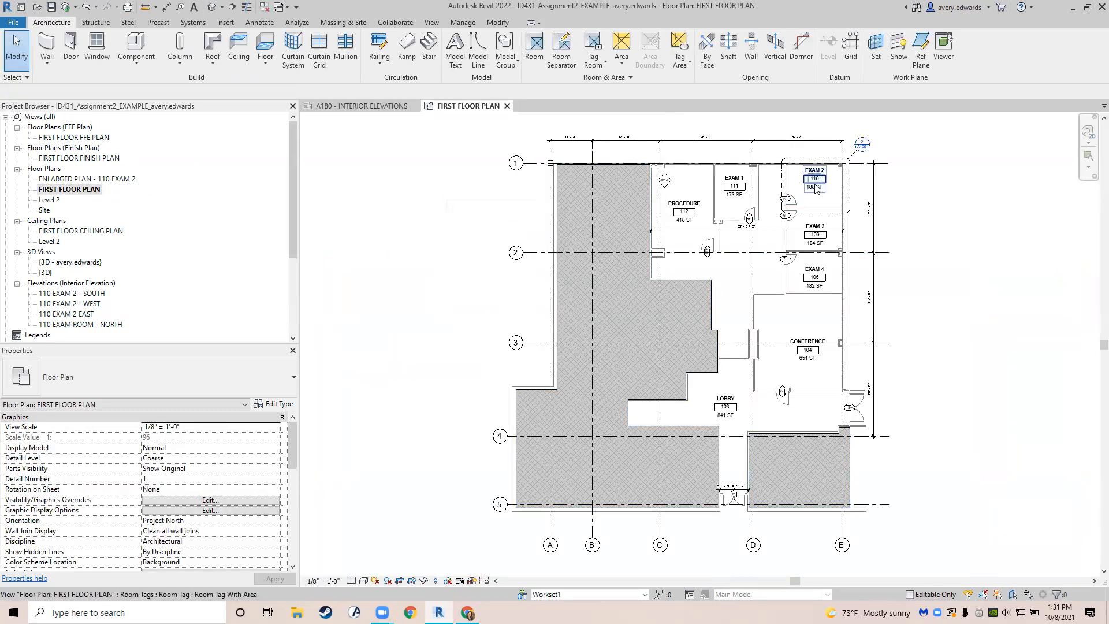
# Start placing a component in room EXAM 2 and browse the US Imperial family library to Casework > Base Cabinets.
pyautogui.scroll(5, 832, 179)
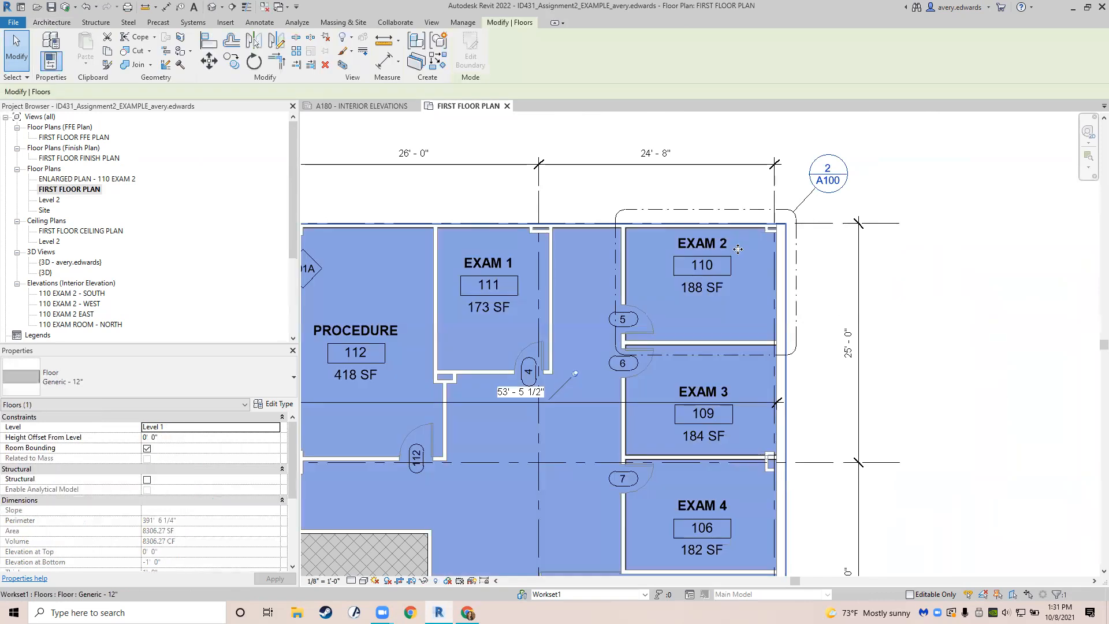
pyautogui.scroll(3, 741, 255)
pyautogui.press('m')
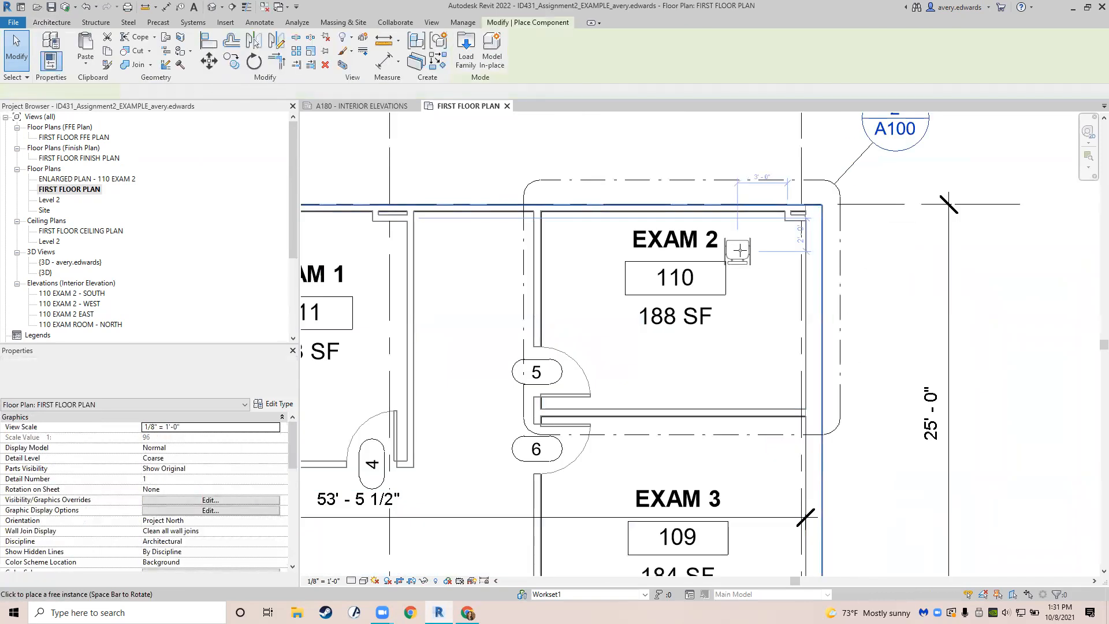
pyautogui.click(466, 58)
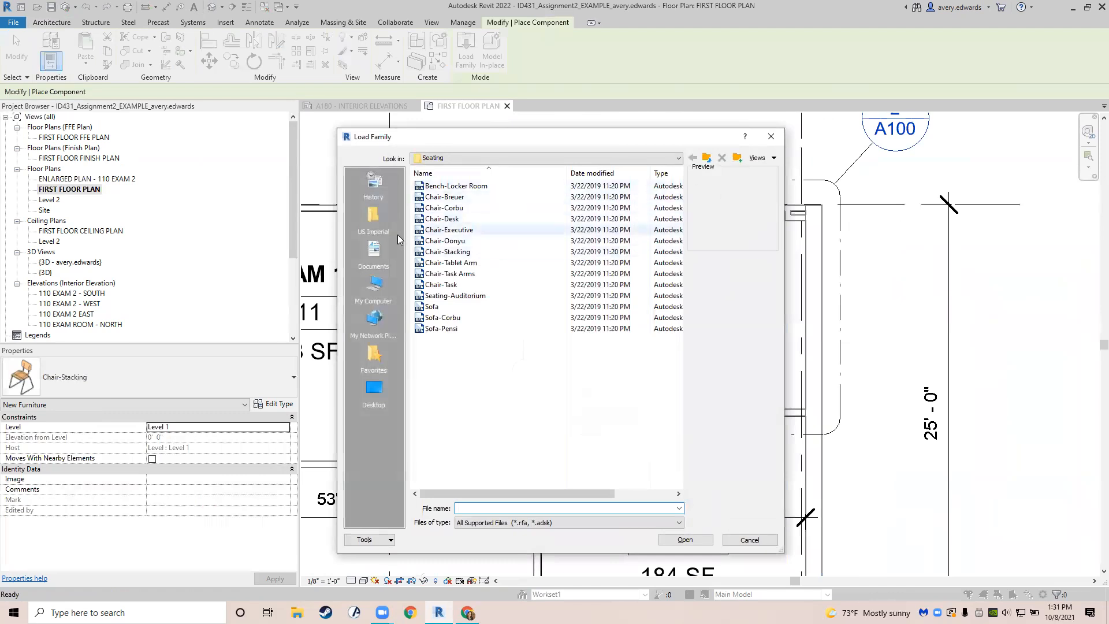
pyautogui.click(383, 290)
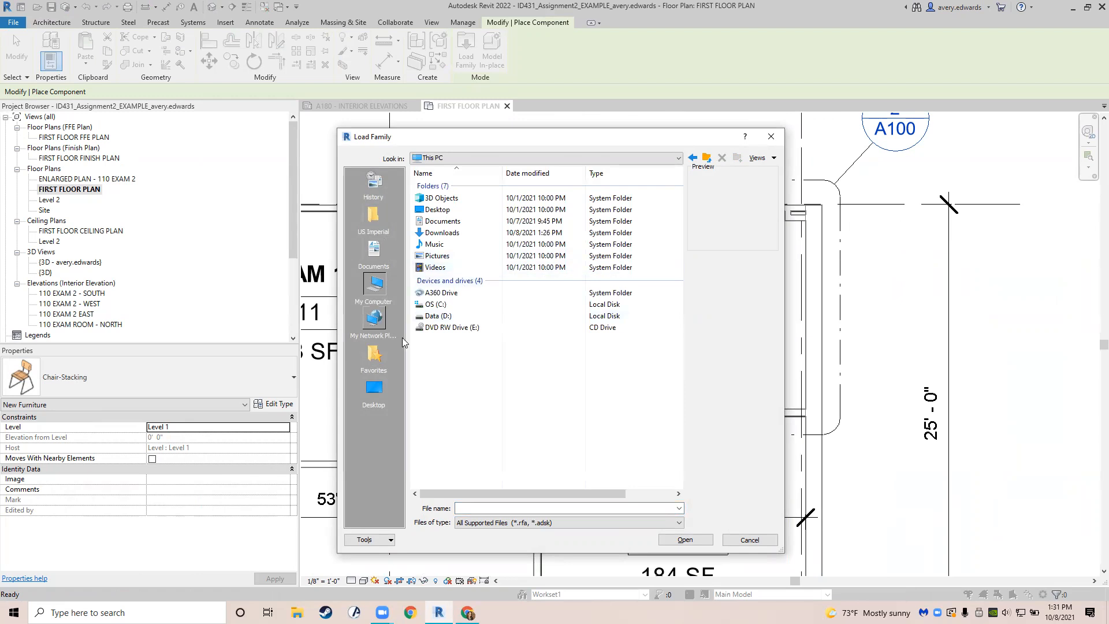
pyautogui.click(374, 223)
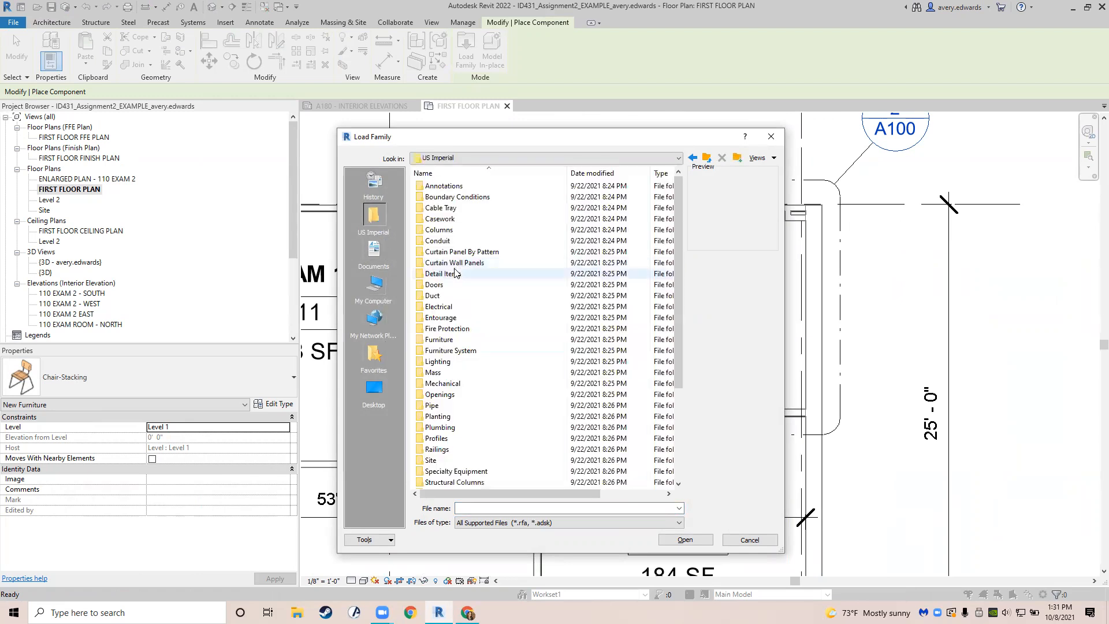
pyautogui.doubleClick(456, 219)
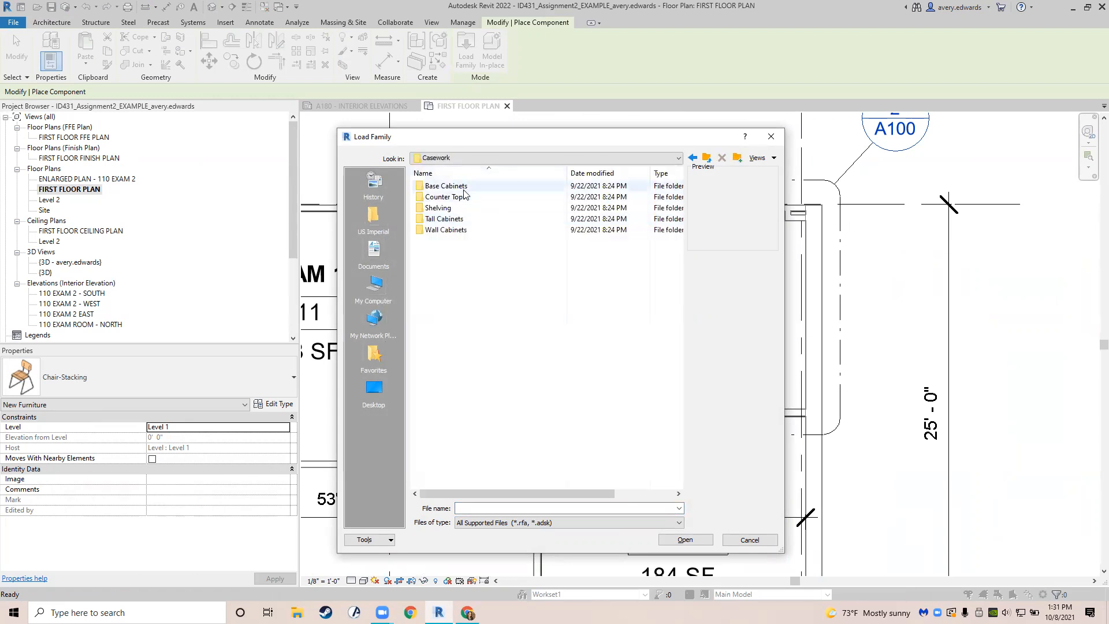
pyautogui.doubleClick(464, 187)
# Load the Base Cabinet-Double Door Sink Unit family and leave component placement without placing a cabinet.
pyautogui.click(464, 190)
pyautogui.press('Down')
pyautogui.press('Down')
pyautogui.press('Down')
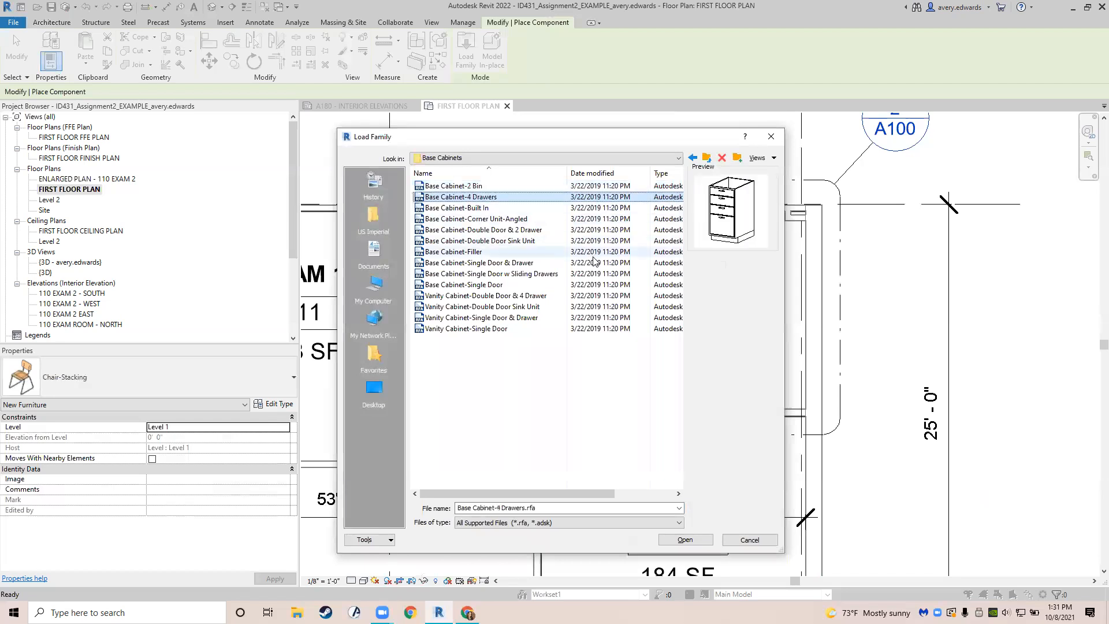
pyautogui.press('Down')
pyautogui.press('Down')
pyautogui.press('Down')
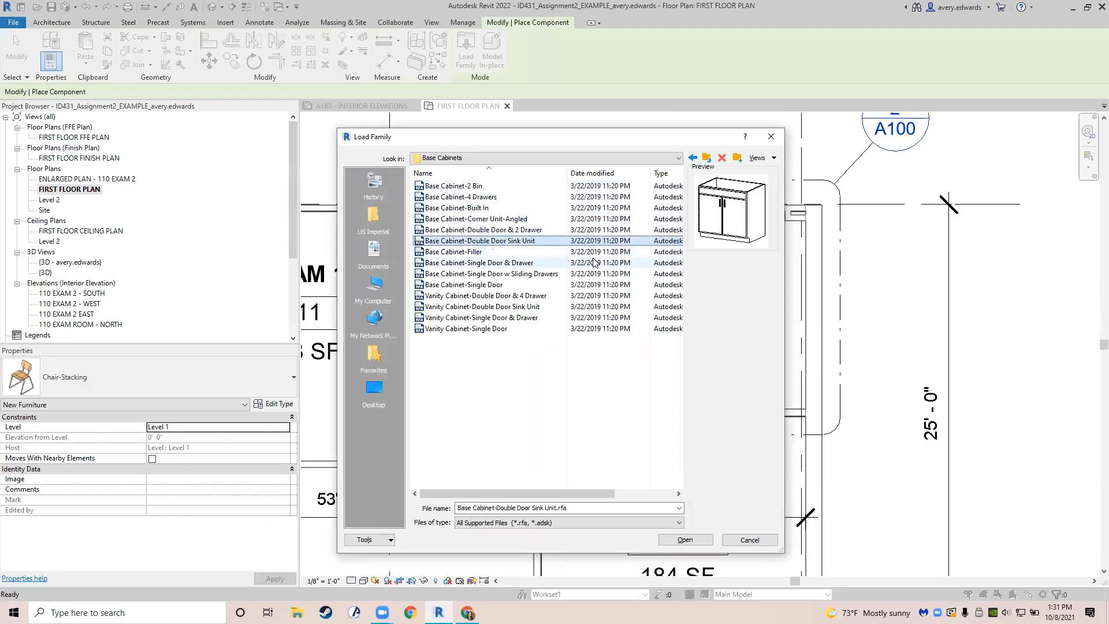
pyautogui.press('Up')
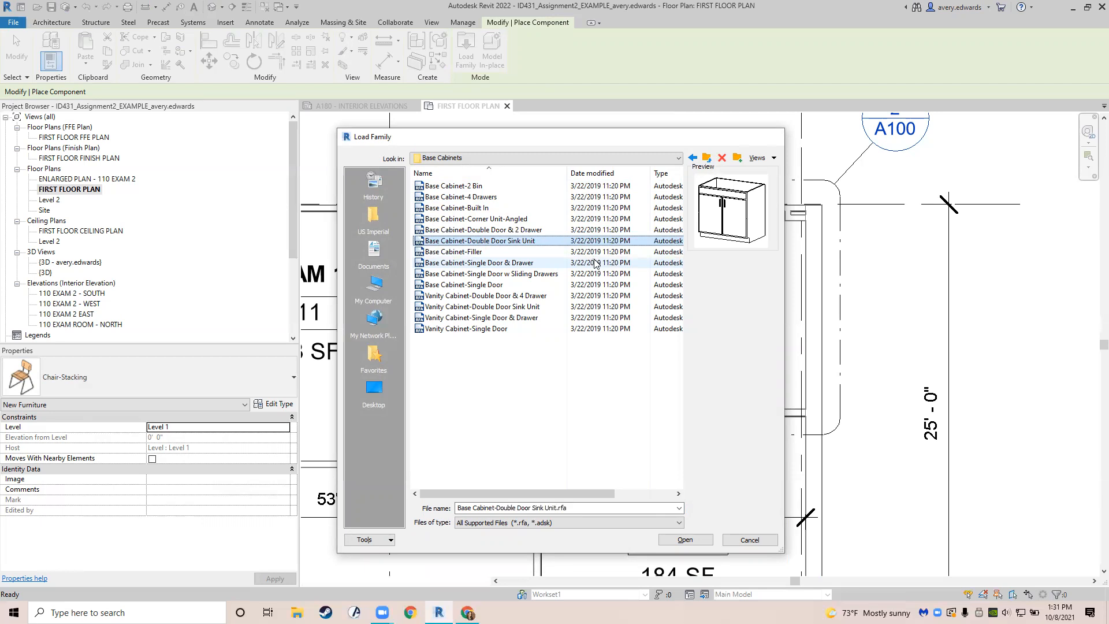
pyautogui.press('Return')
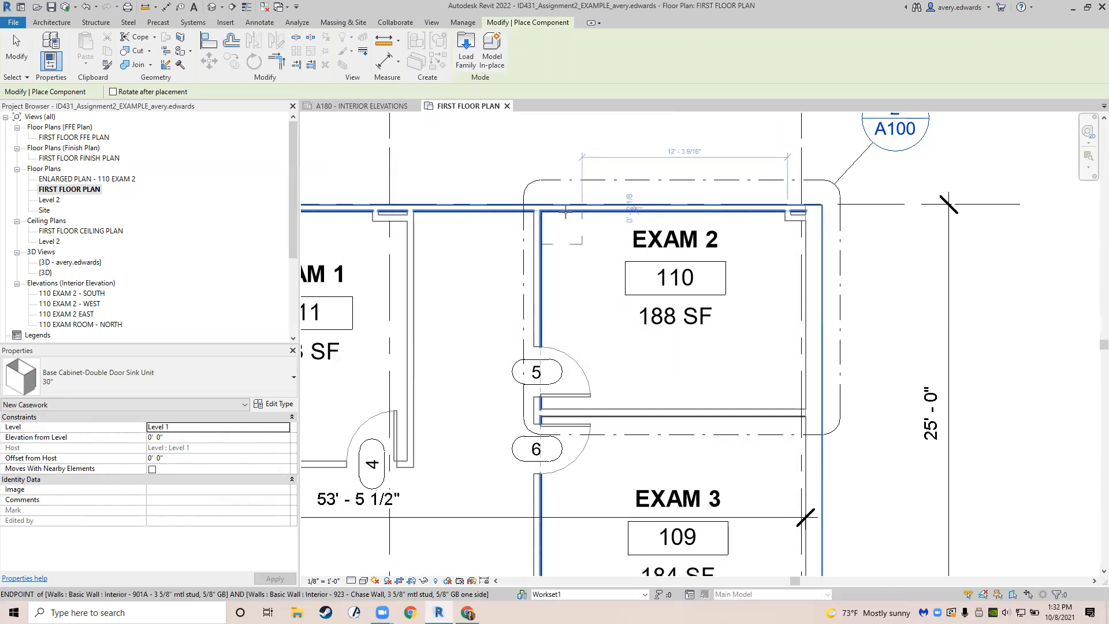
pyautogui.press('Escape')
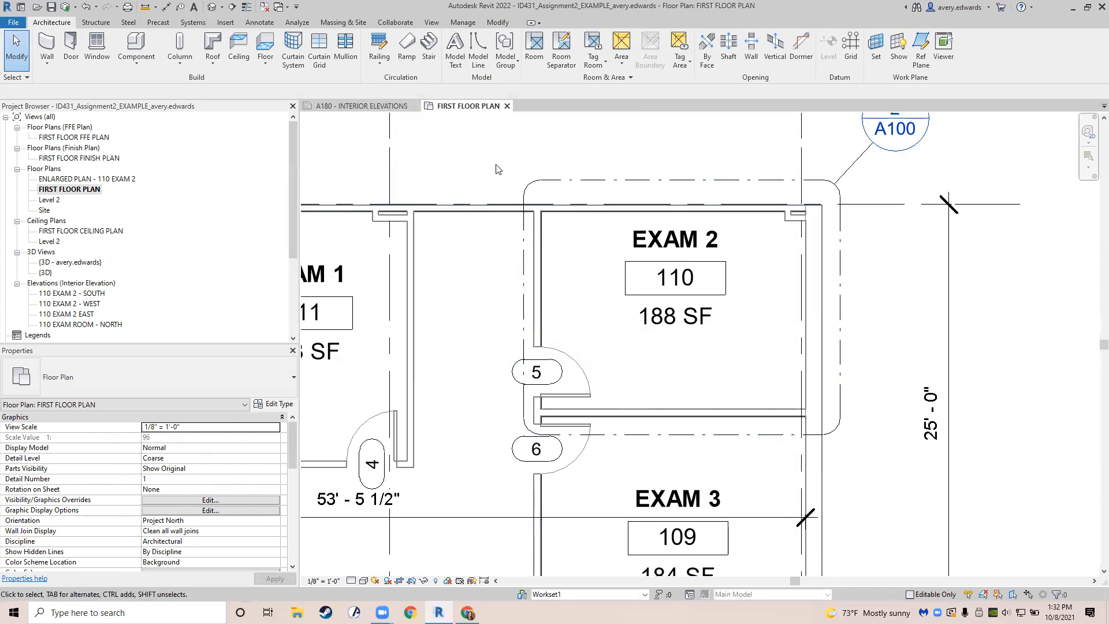
# Select the elements around room EXAM 2, view them on sheet A180 and in 3D, and orbit the model to inspect the room layout.
pyautogui.moveTo(884, 299); pyautogui.dragTo(475, 153)
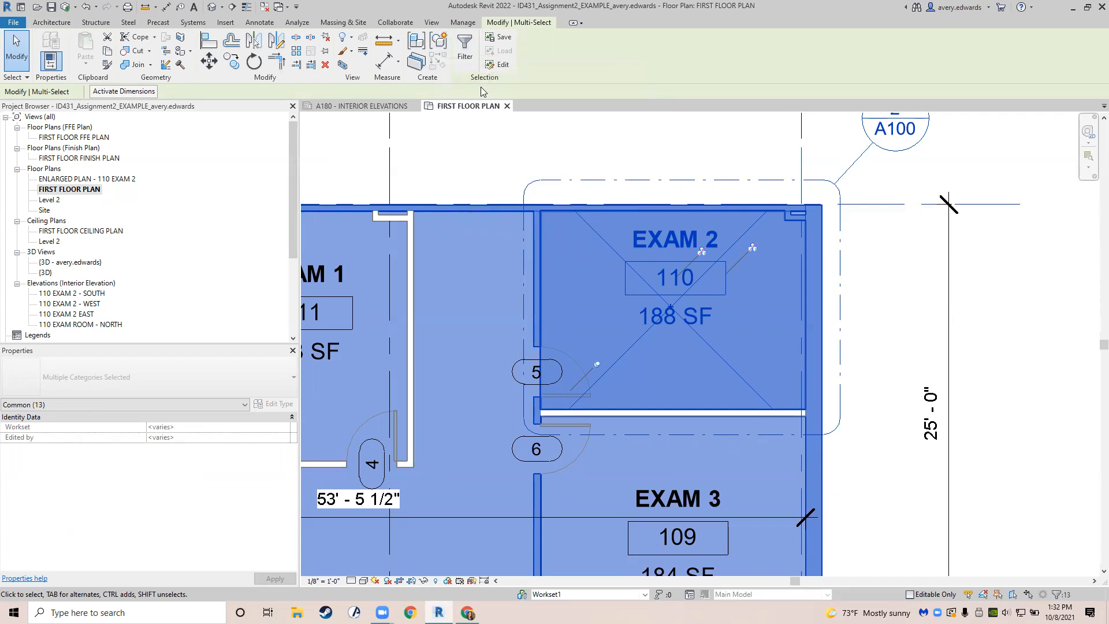
pyautogui.click(371, 108)
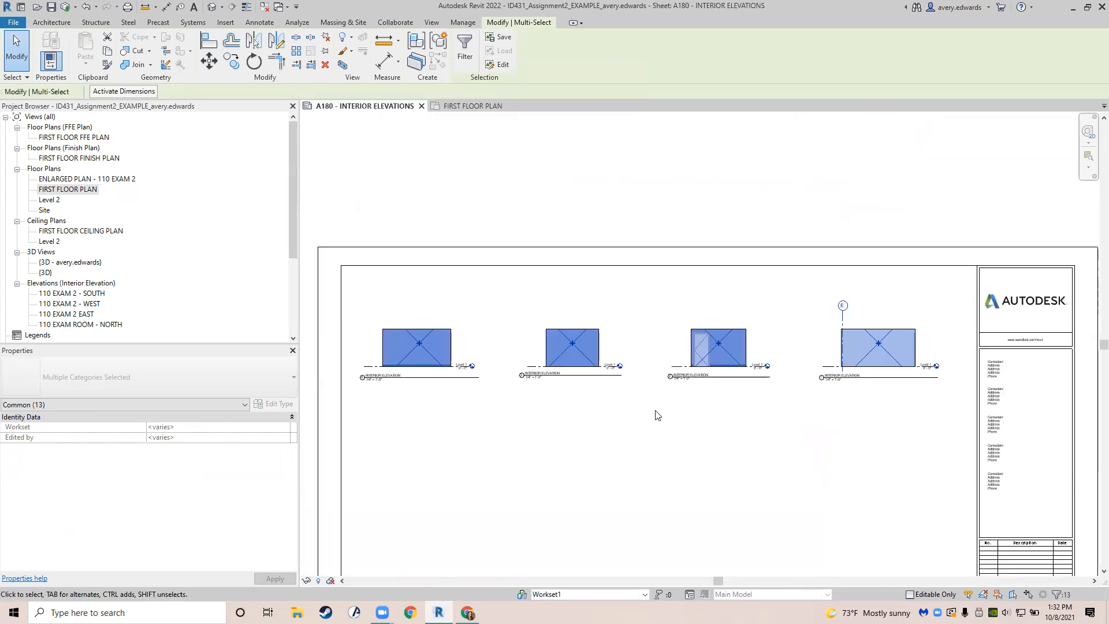
pyautogui.click(342, 64)
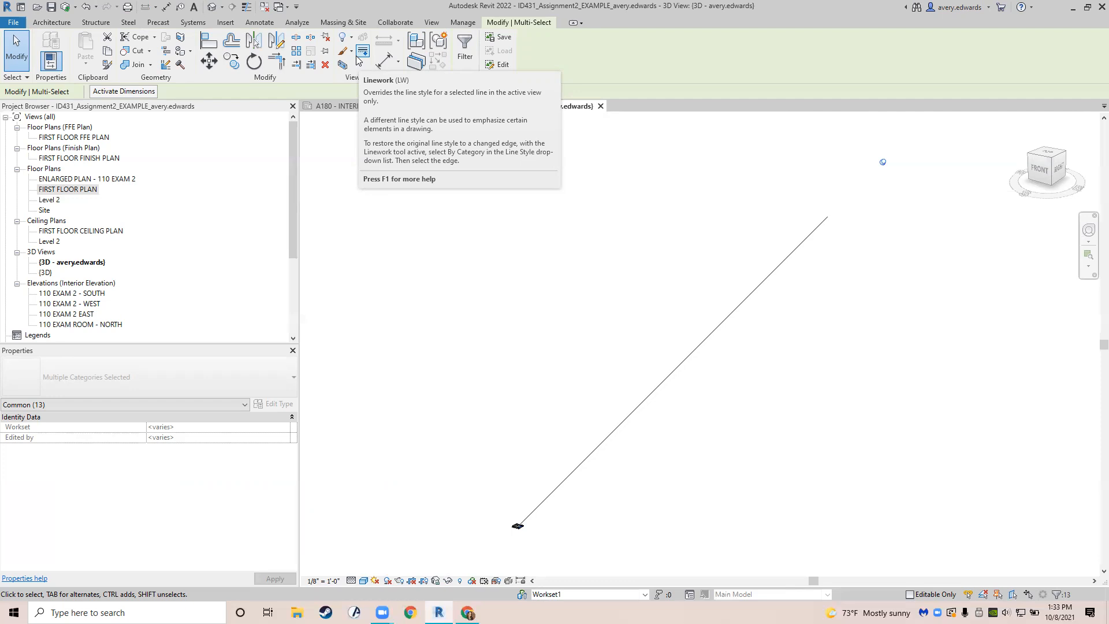
pyautogui.scroll(10, 543, 551)
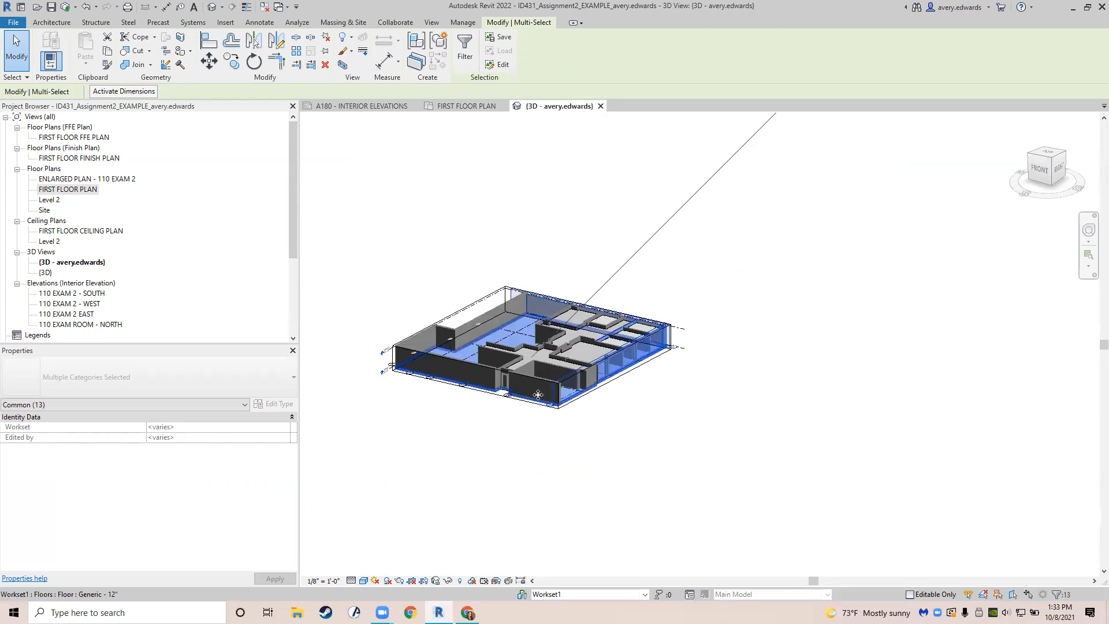
pyautogui.scroll(5, 537, 289)
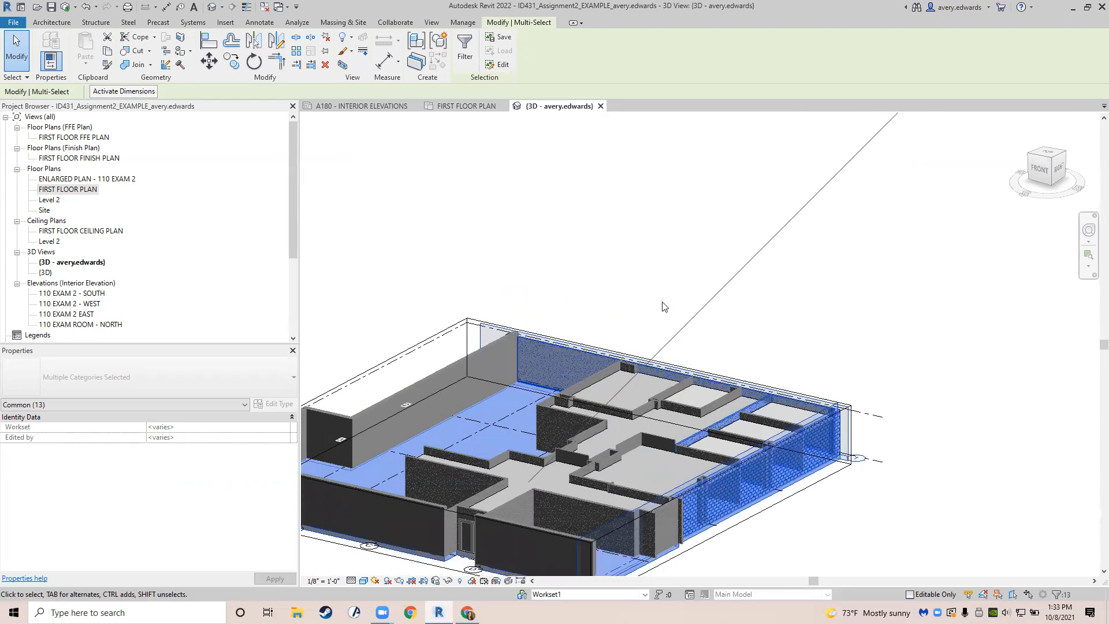
pyautogui.click(630, 275)
pyautogui.moveTo(636, 257); pyautogui.dragTo(659, 159, button='middle')
pyautogui.click(766, 283)
pyautogui.moveTo(555, 352); pyautogui.dragTo(797, 404, button='middle')
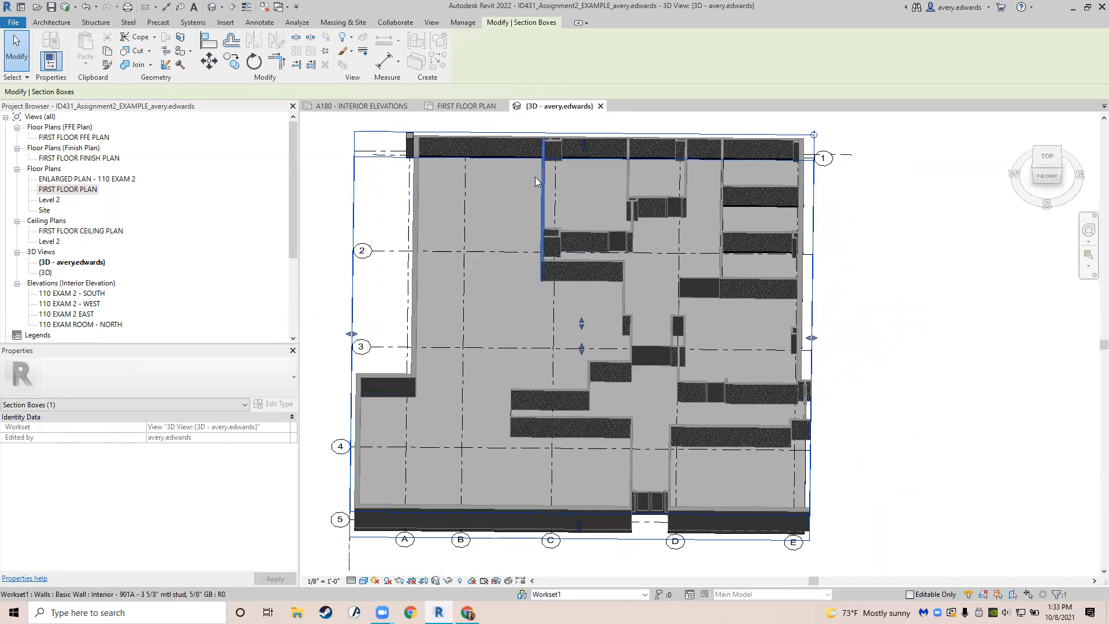
# Place a 30" Base Cabinet-Double Door Sink Unit on Level 1 near the northwest corner of room EXAM 2 in the FIRST FLOOR PLAN.
pyautogui.click(471, 107)
pyautogui.press('c')
pyautogui.press('m')
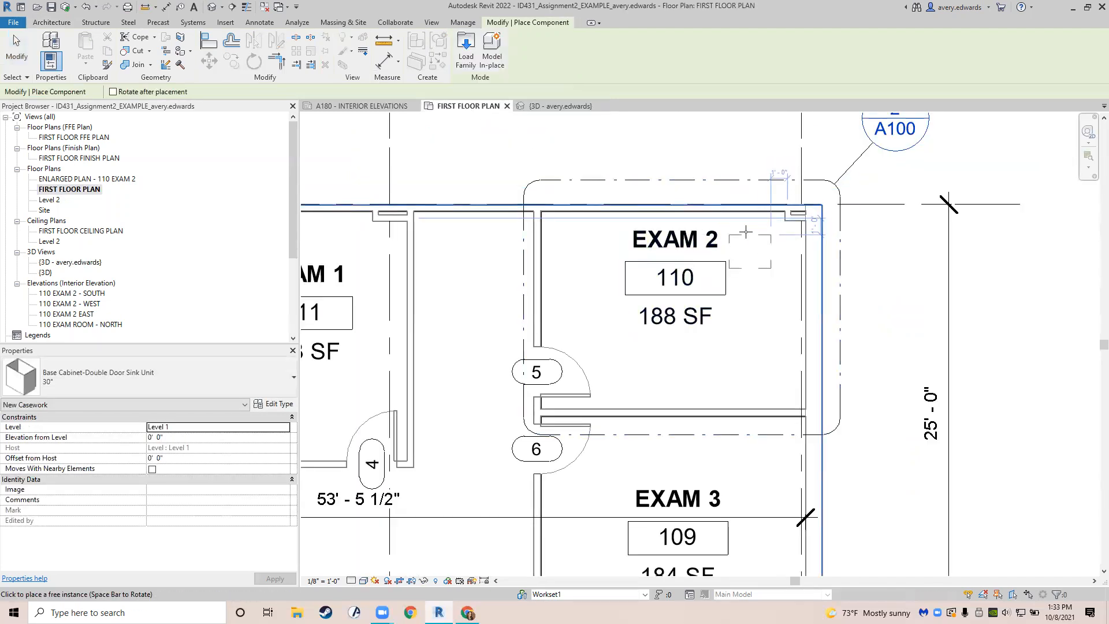
pyautogui.click(285, 429)
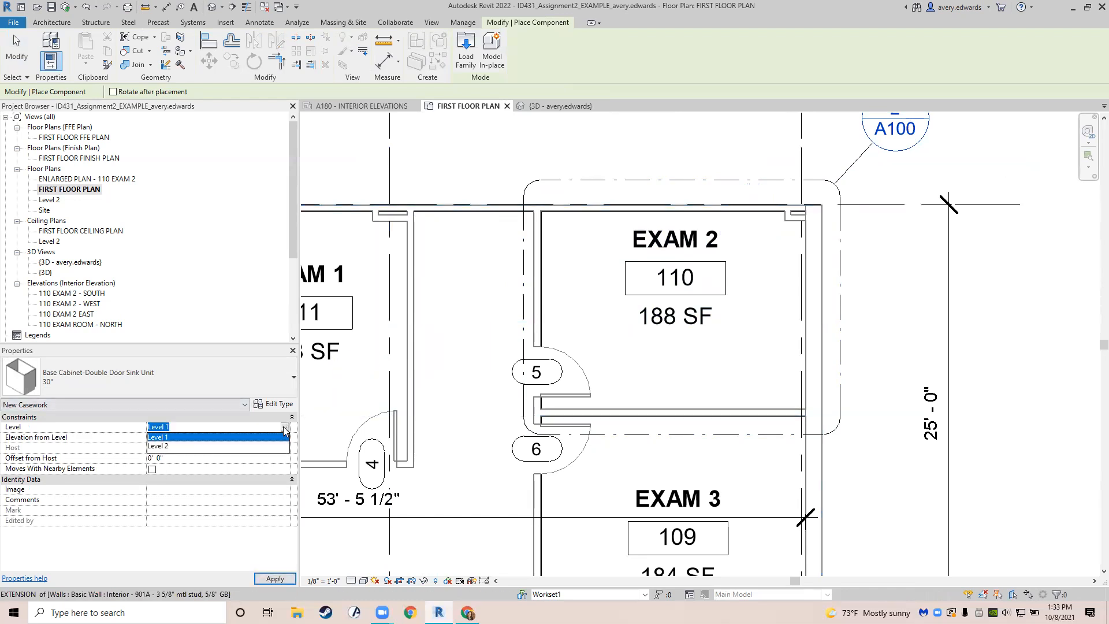
pyautogui.click(284, 437)
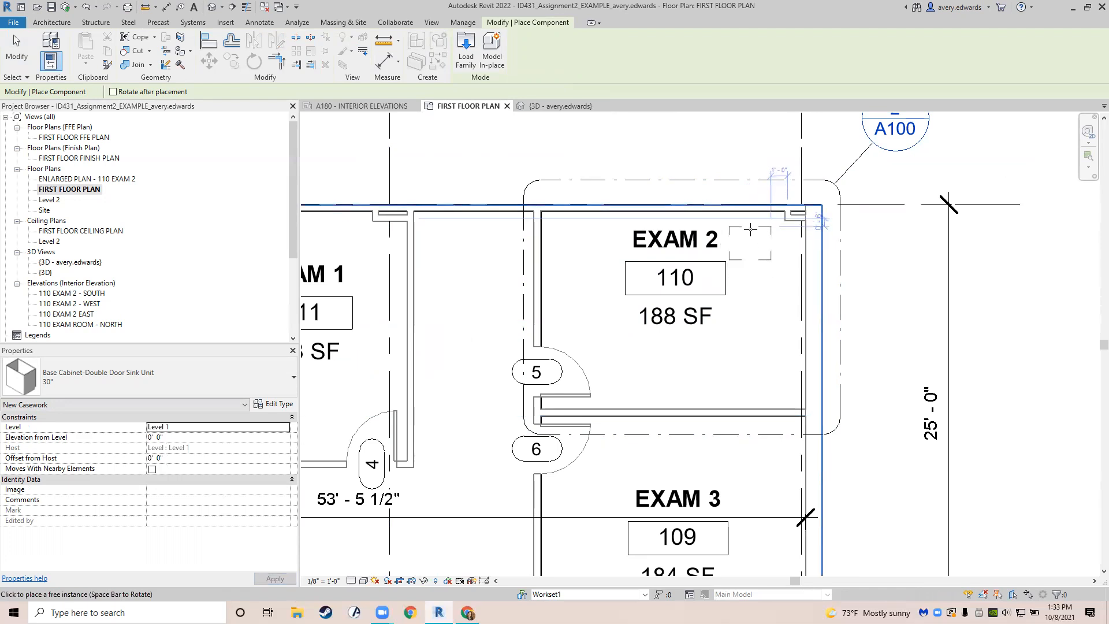
pyautogui.click(573, 223)
pyautogui.press('Escape')
pyautogui.press('Escape')
# Align the back of the sink base cabinet with the inside face of EXAM 2's north wall.
pyautogui.scroll(3, 588, 225)
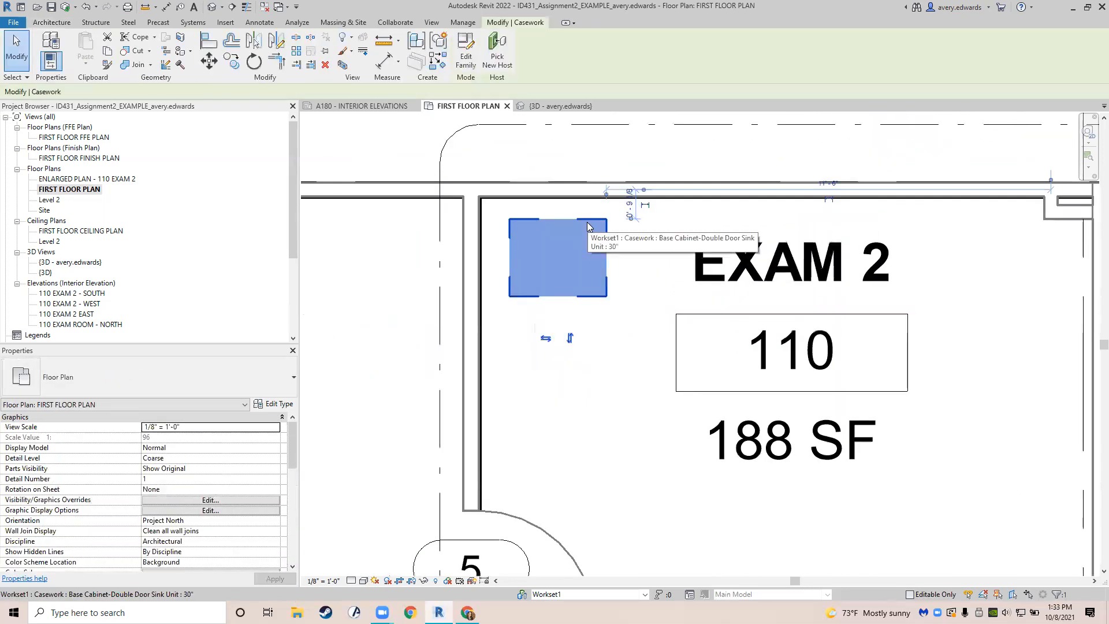
pyautogui.press('a')
pyautogui.press('l')
pyautogui.click(533, 212)
pyautogui.click(537, 219)
pyautogui.scroll(-2, 531, 217)
pyautogui.press('Escape')
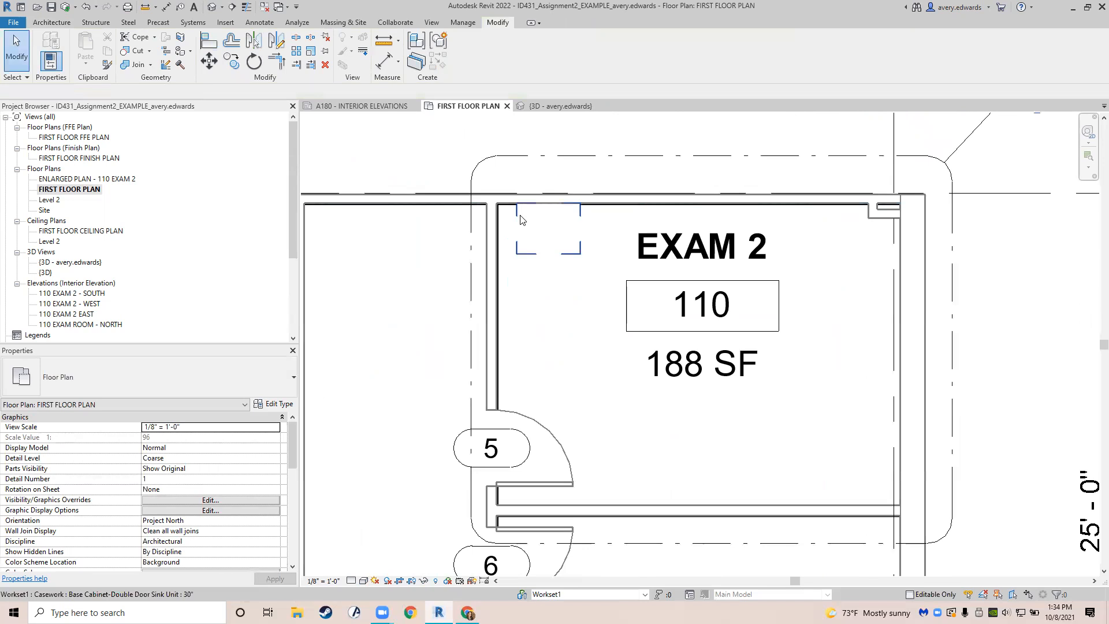
pyautogui.click(520, 218)
pyautogui.press('Escape')
pyautogui.moveTo(566, 260); pyautogui.dragTo(545, 279, button='middle')
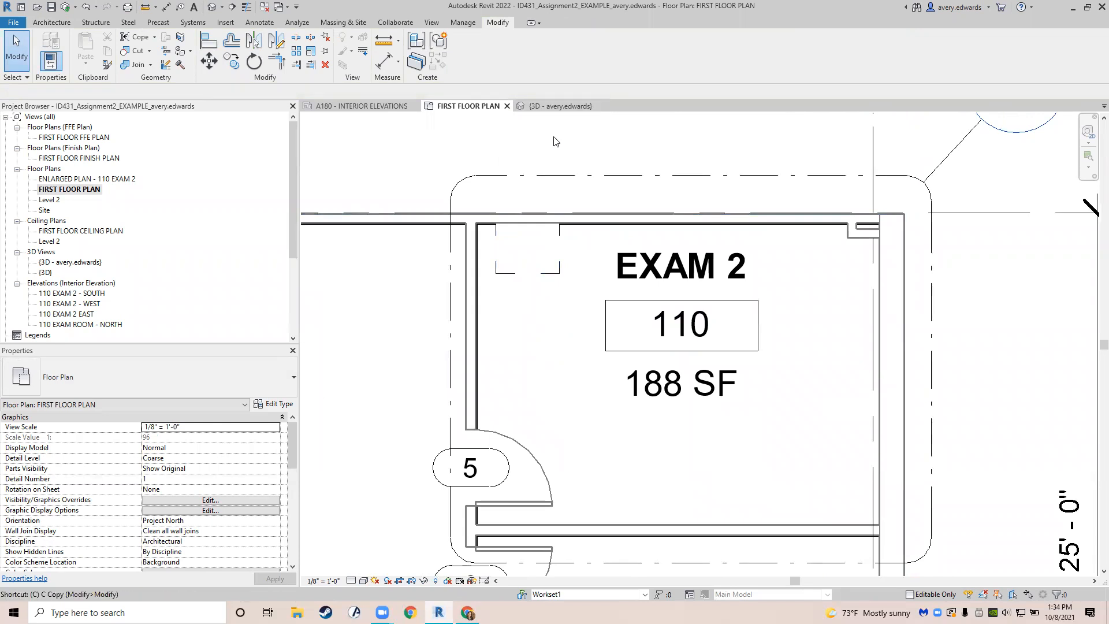
pyautogui.press('m')
pyautogui.press('a')
pyautogui.press('Escape')
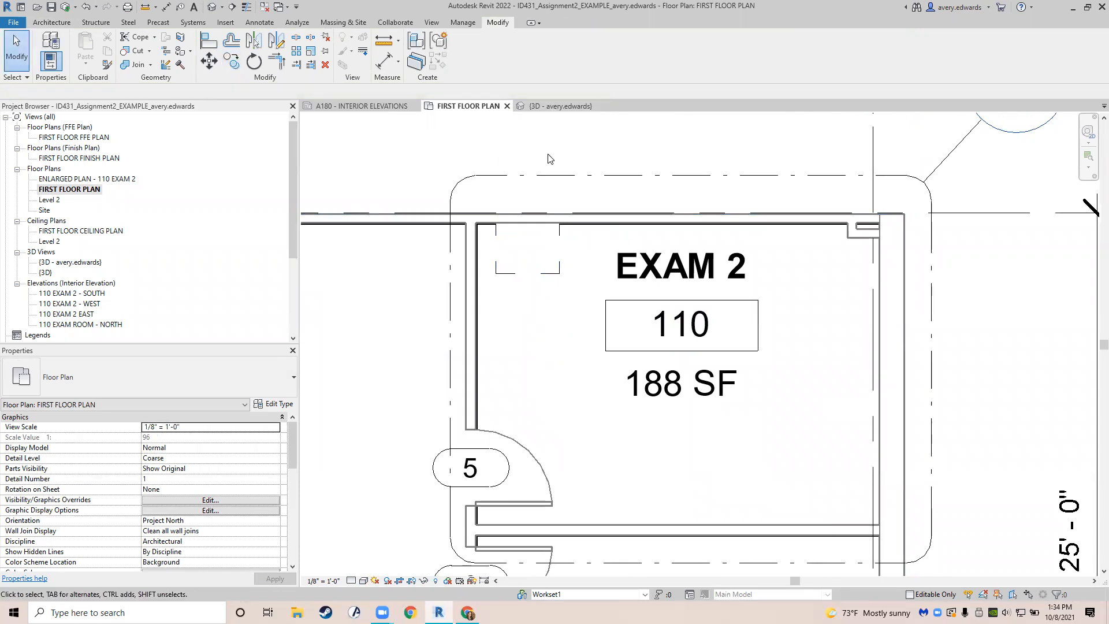
# Load the Counter Top w Sink family from the Counter Tops folder of the casework library for placement.
pyautogui.press('c')
pyautogui.press('m')
pyautogui.click(466, 49)
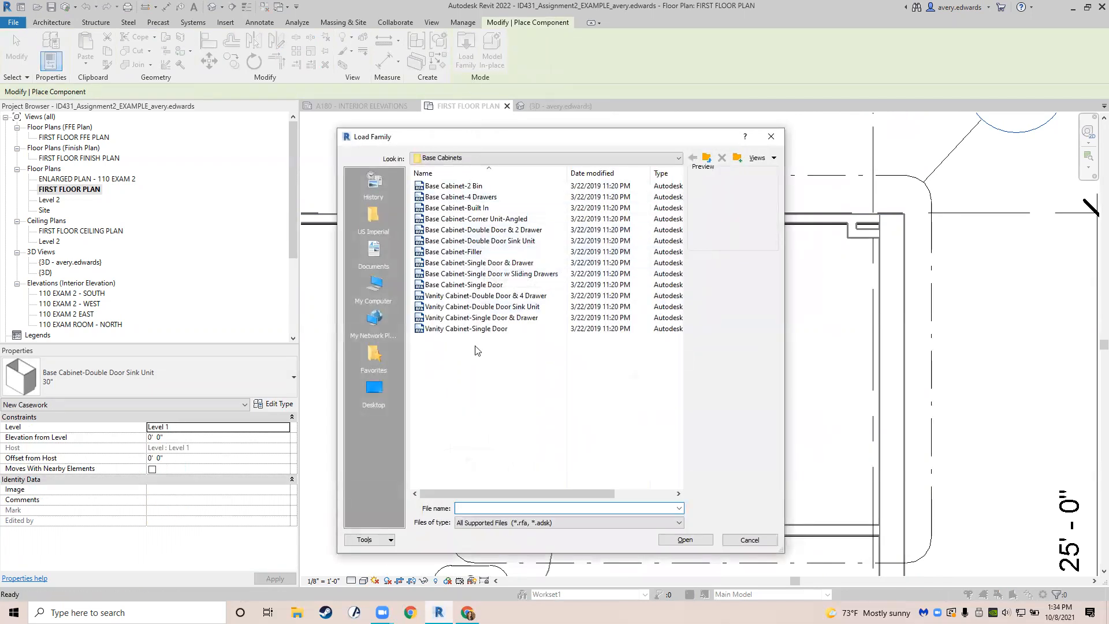
pyautogui.click(706, 157)
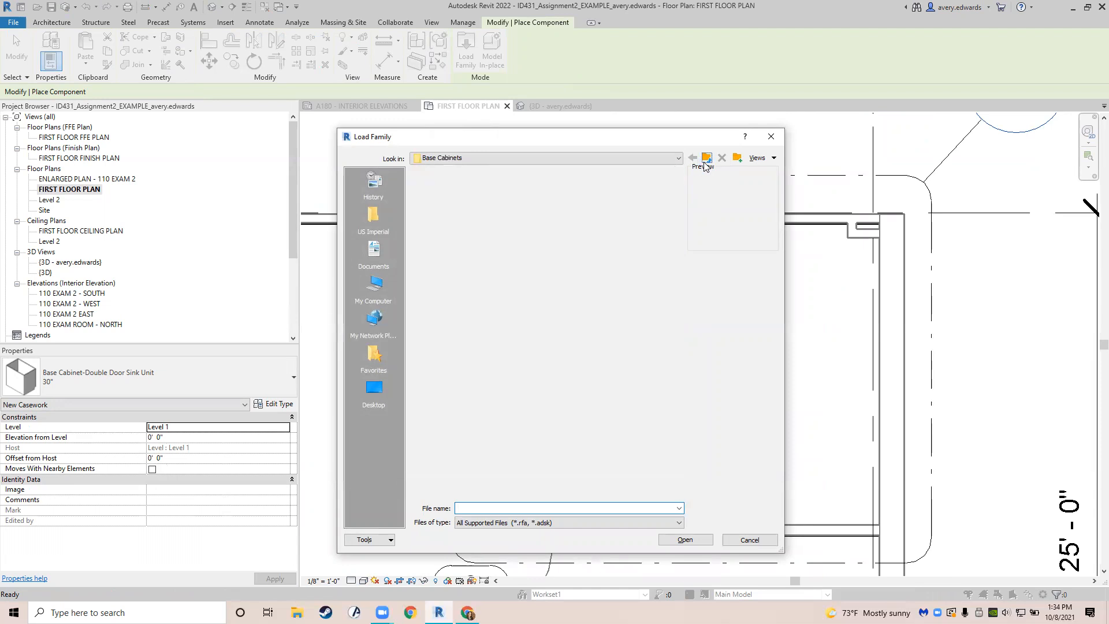
pyautogui.doubleClick(496, 198)
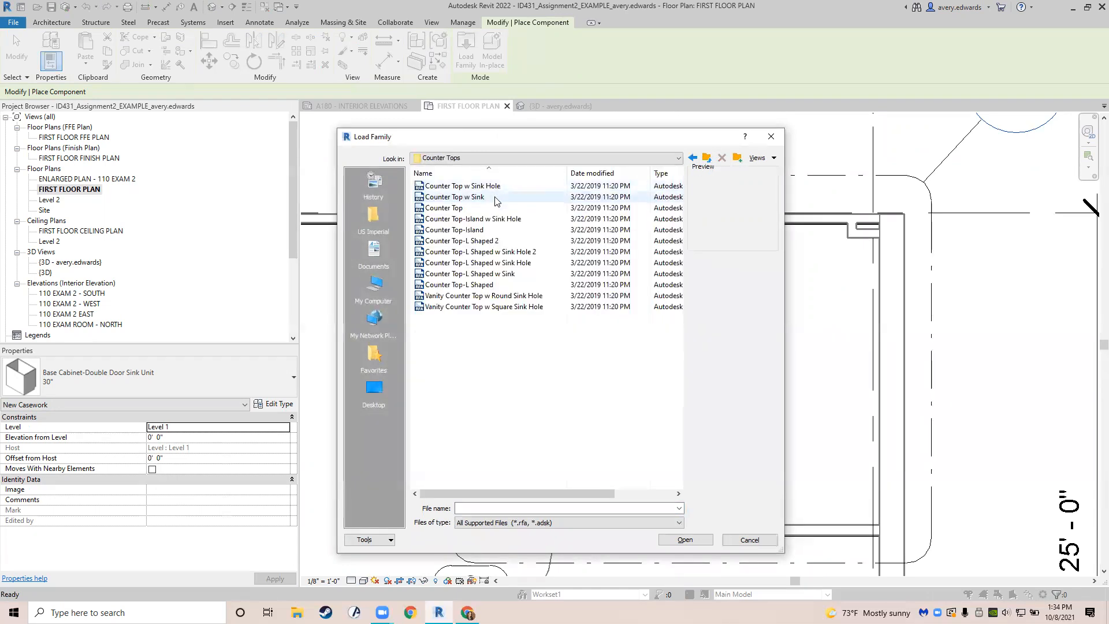
pyautogui.click(495, 197)
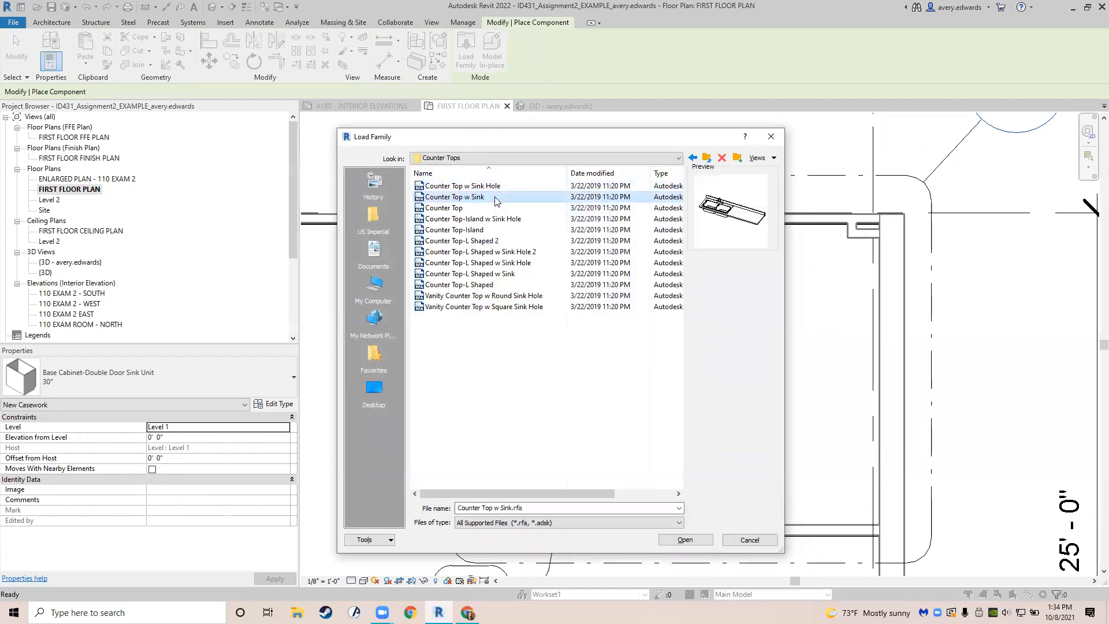
pyautogui.click(685, 540)
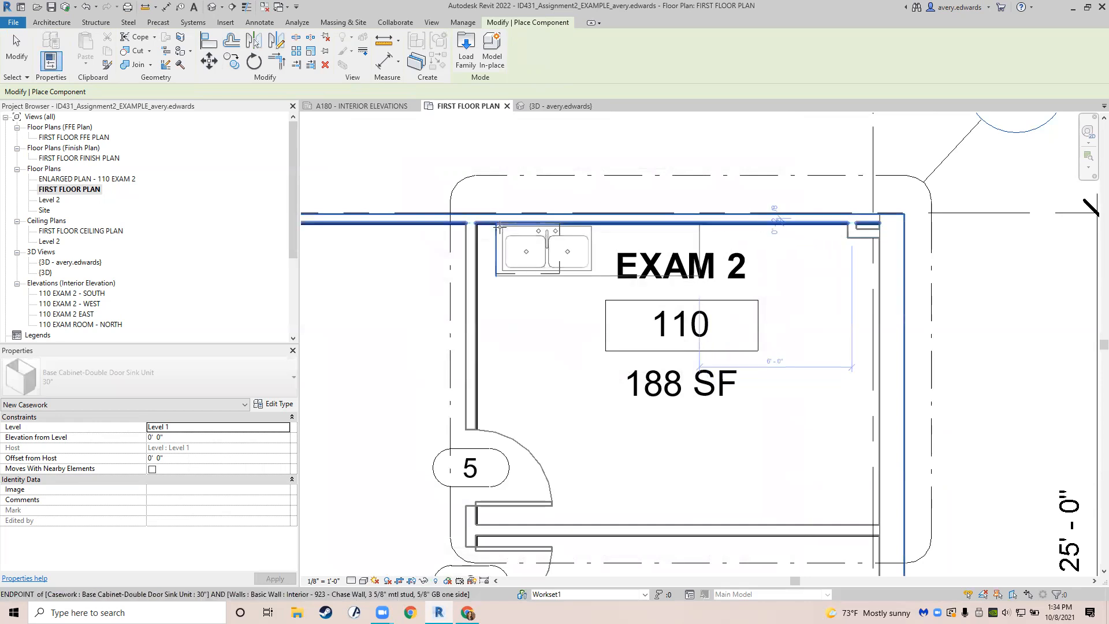
# Place the counter top with sink over the base cabinet, with its back against EXAM 2's north wall.
pyautogui.click(501, 226)
pyautogui.press('Escape')
pyautogui.press('Escape')
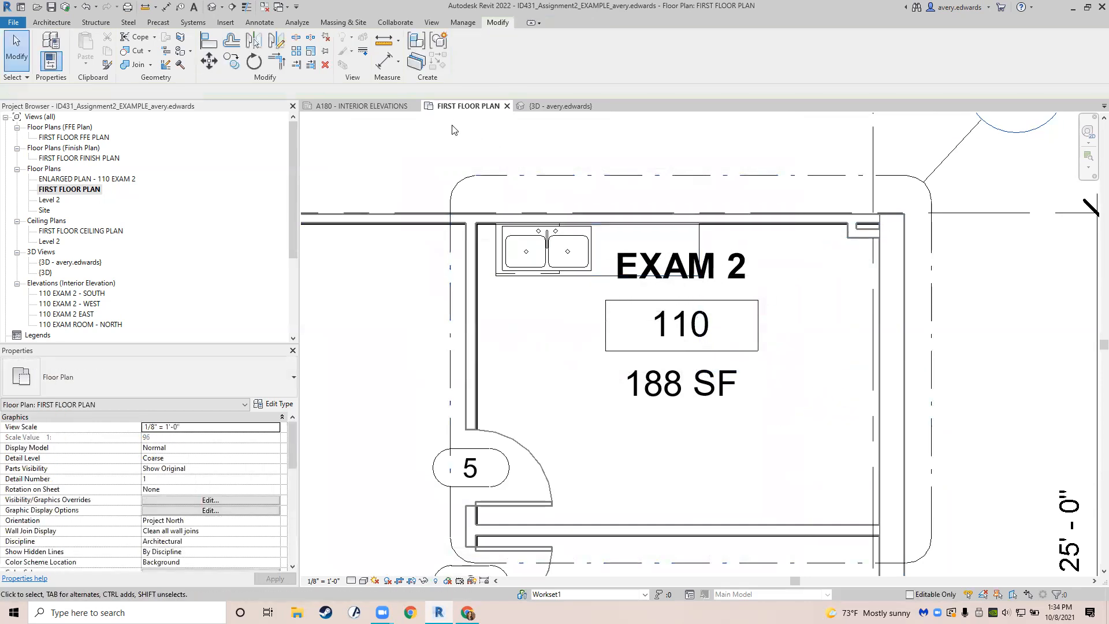
# Return to sheet A180 and activate interior elevation 4 of the exam room's north wall.
pyautogui.click(561, 107)
pyautogui.click(370, 104)
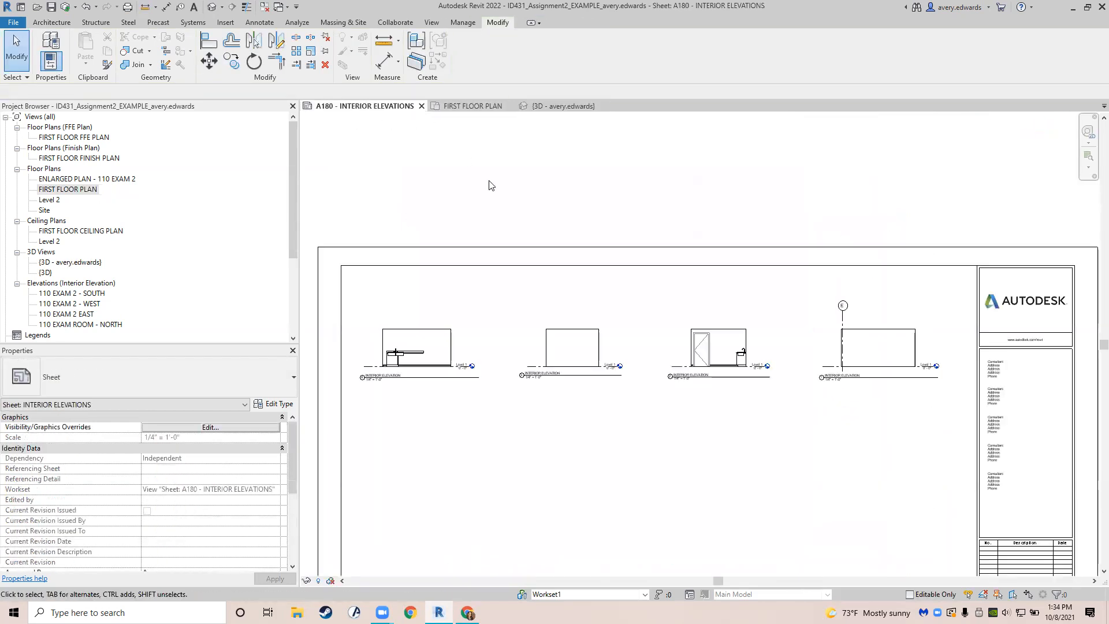
pyautogui.click(407, 354)
pyautogui.scroll(3, 411, 357)
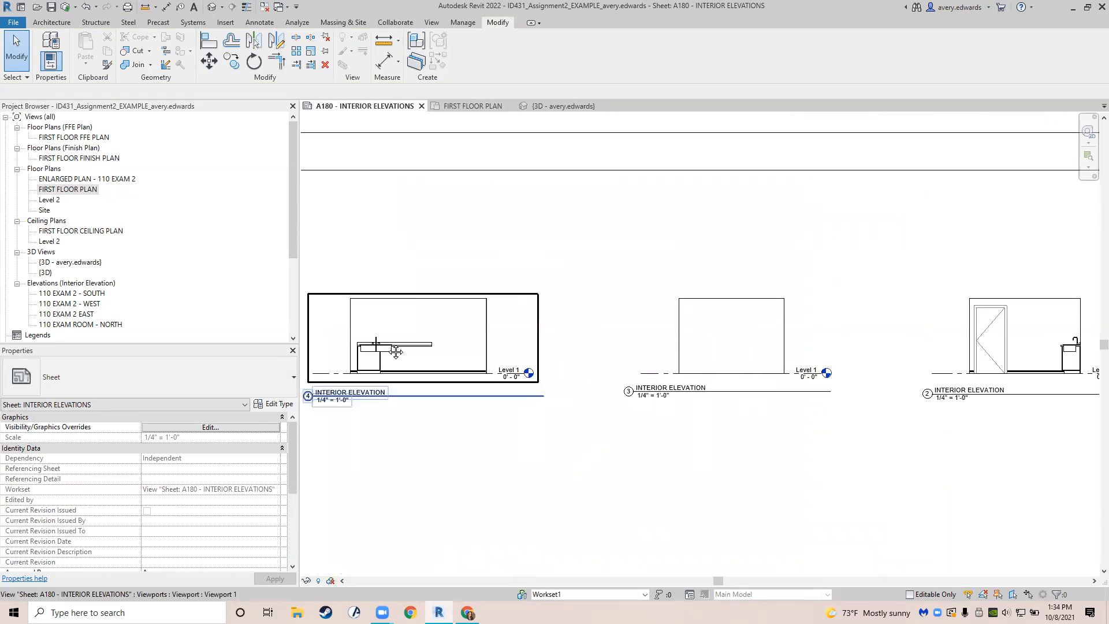
pyautogui.moveTo(396, 352); pyautogui.dragTo(515, 289, button='middle')
pyautogui.scroll(3, 503, 277)
pyautogui.doubleClick(487, 253)
pyautogui.scroll(2, 496, 340)
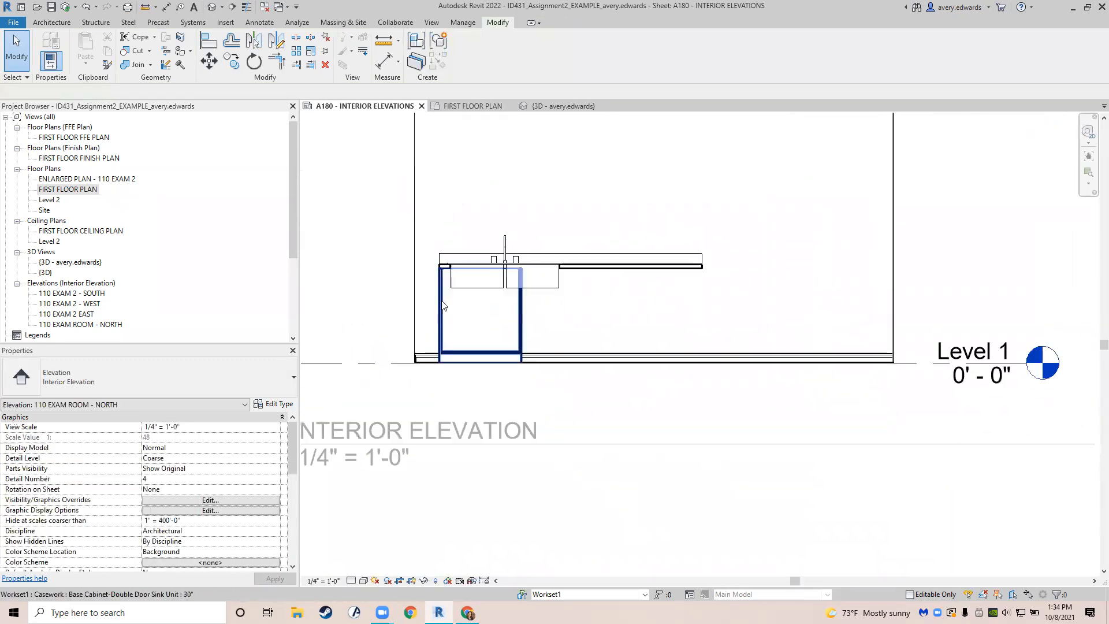
# Move the counter top with sink 0' 9" horizontally so its end meets the west wall.
pyautogui.click(449, 266)
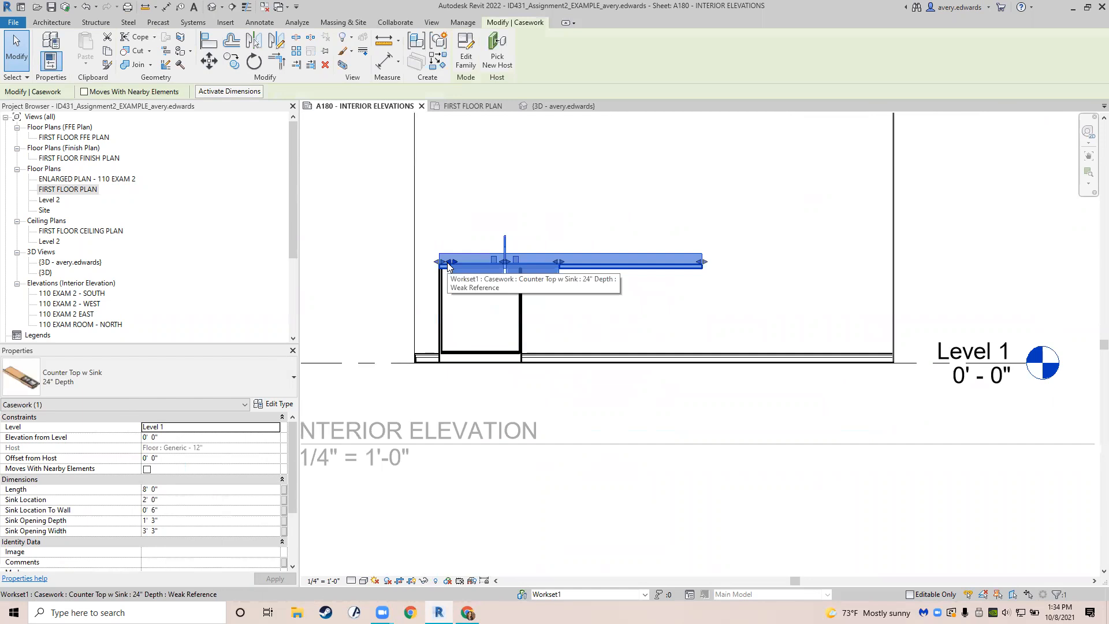
pyautogui.press('m')
pyautogui.press('v')
pyautogui.scroll(2, 446, 262)
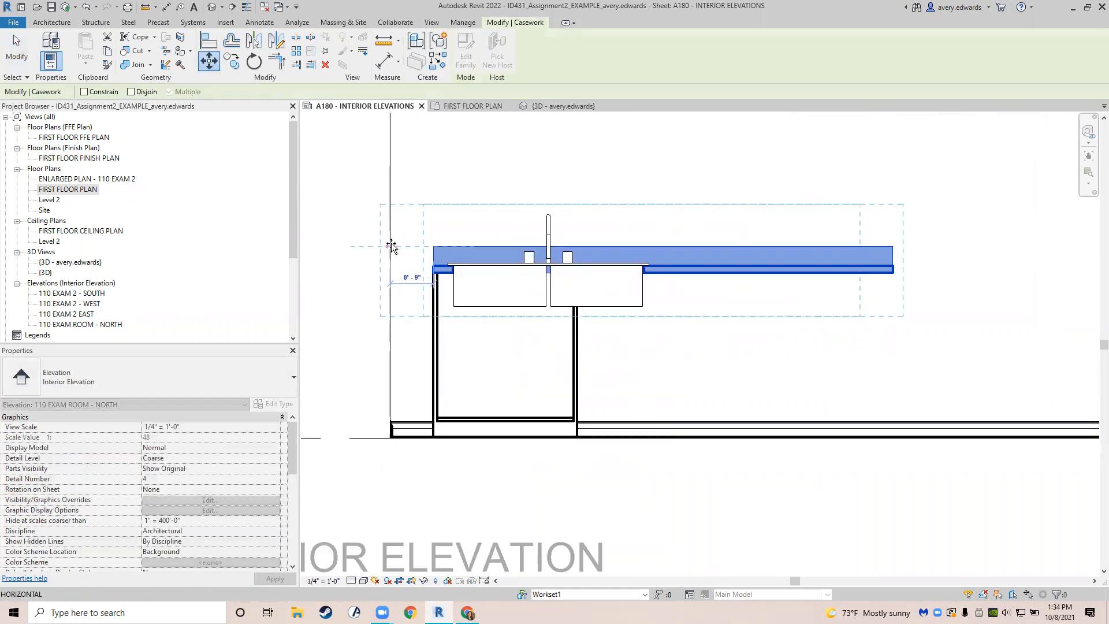
pyautogui.click(389, 246)
pyautogui.click(452, 331)
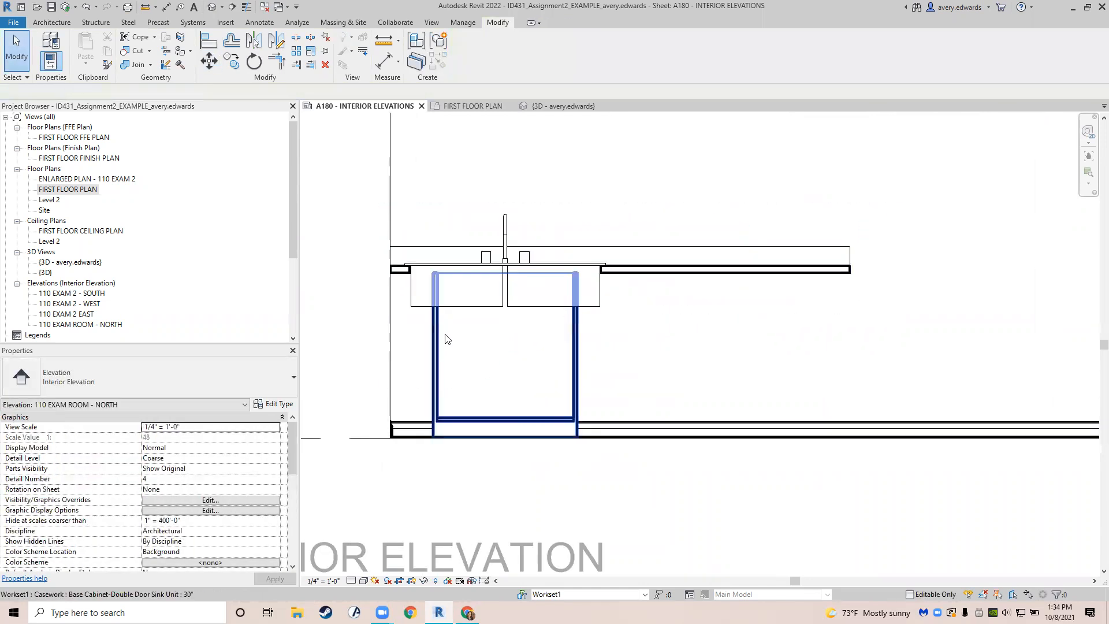
# Try moving the counter top with sink down 1' 10" in the north elevation, and undo that move.
pyautogui.click(509, 242)
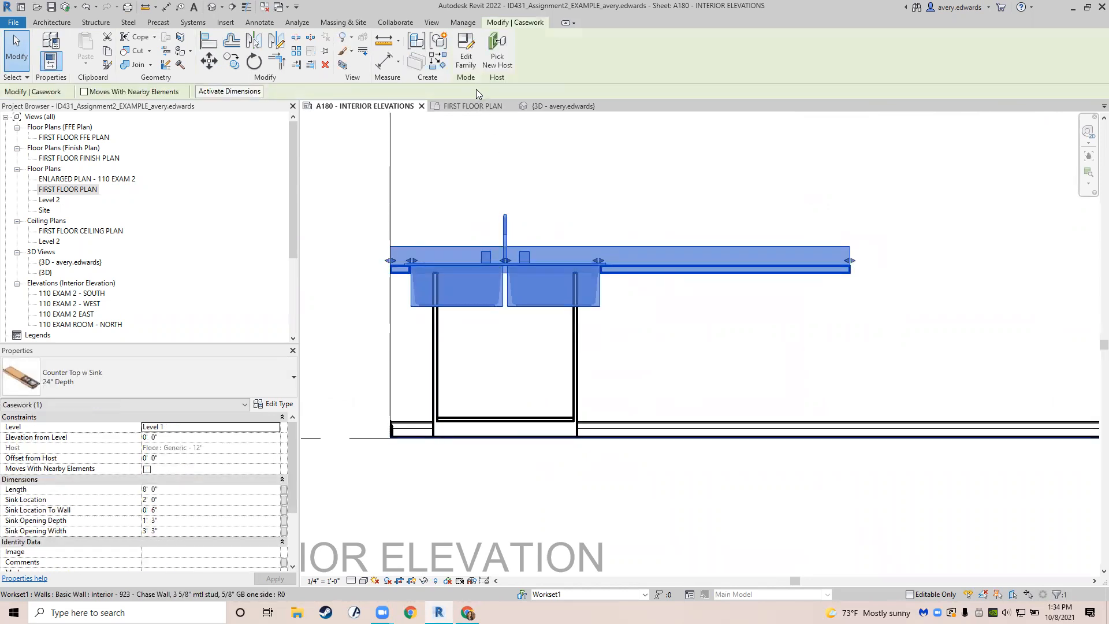
pyautogui.click(472, 105)
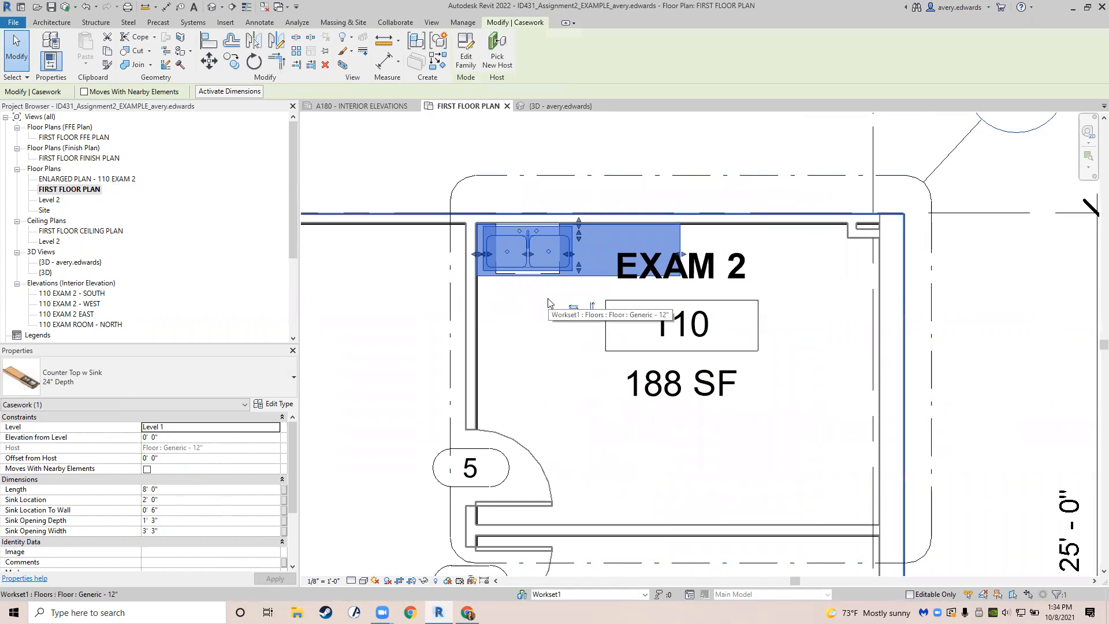
pyautogui.click(363, 107)
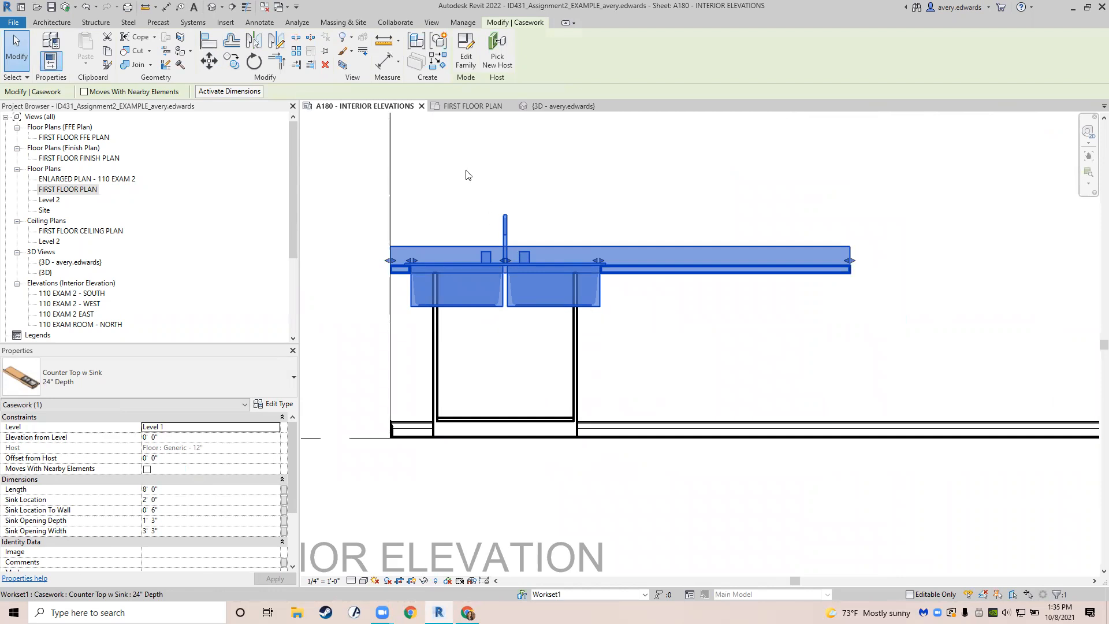
pyautogui.click(209, 61)
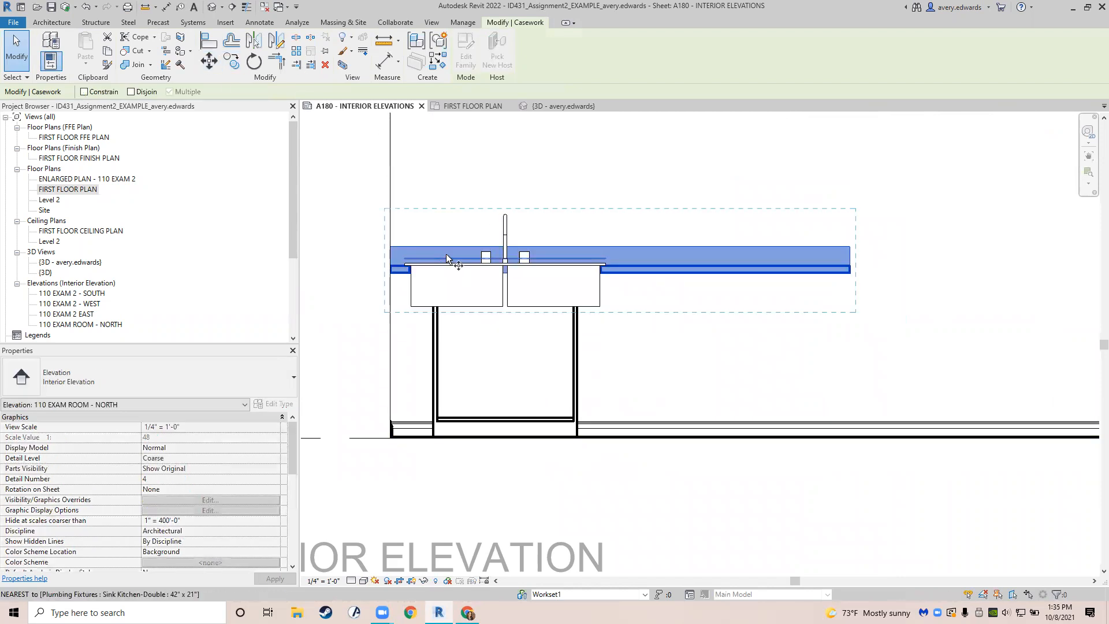
pyautogui.click(495, 278)
pyautogui.click(496, 384)
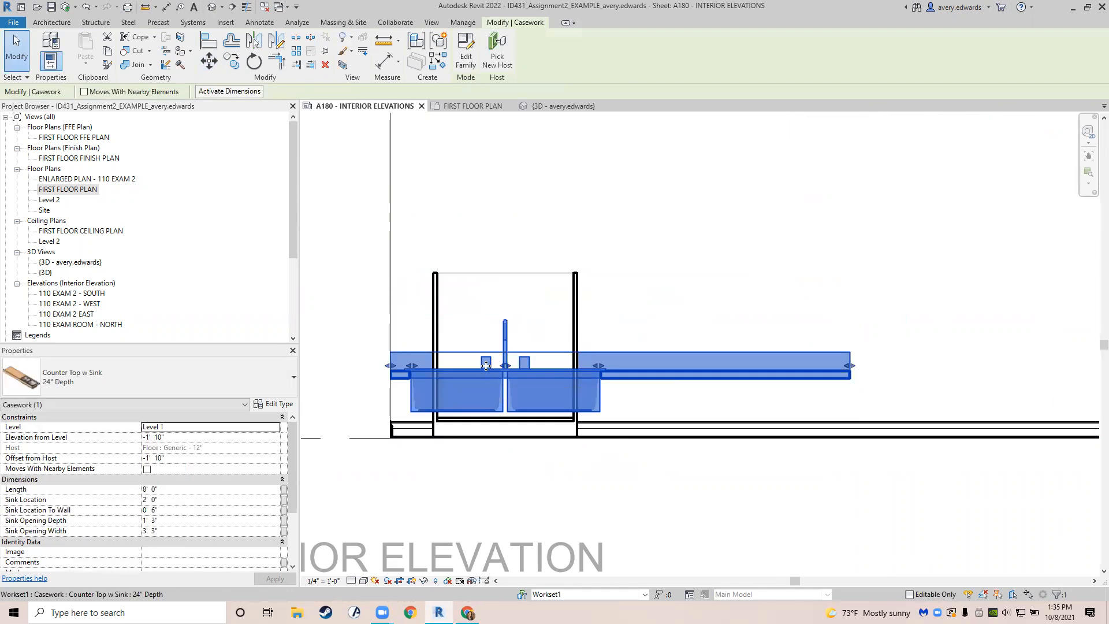
pyautogui.click(624, 382)
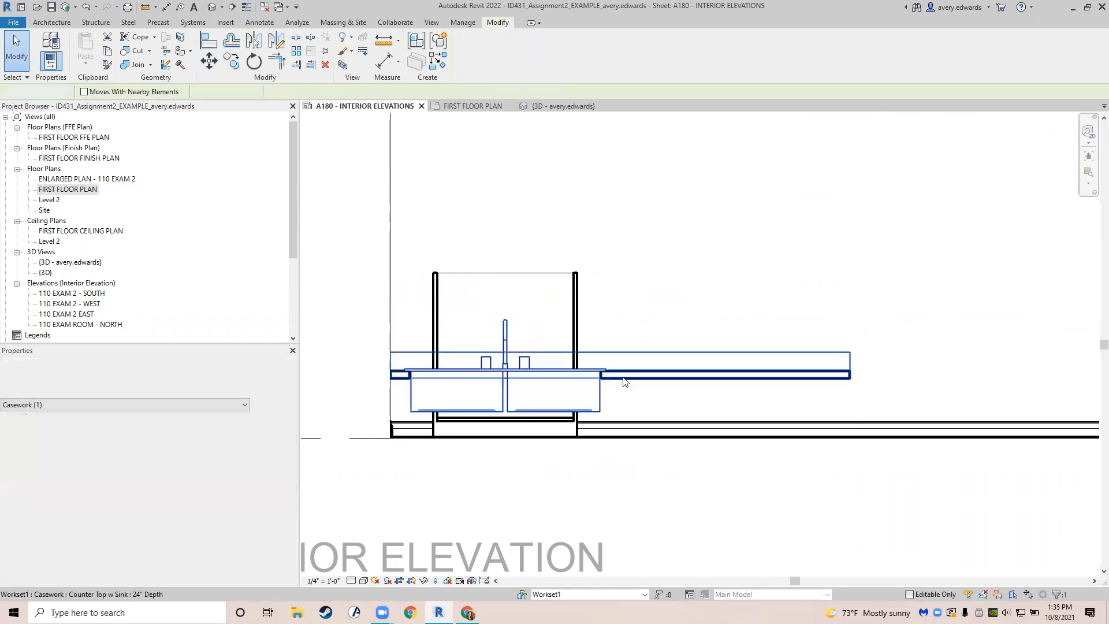
pyautogui.scroll(-2, 453, 215)
pyautogui.hotkey('ctrl', 'z')
pyautogui.moveTo(382, 224); pyautogui.dragTo(481, 255, button='middle')
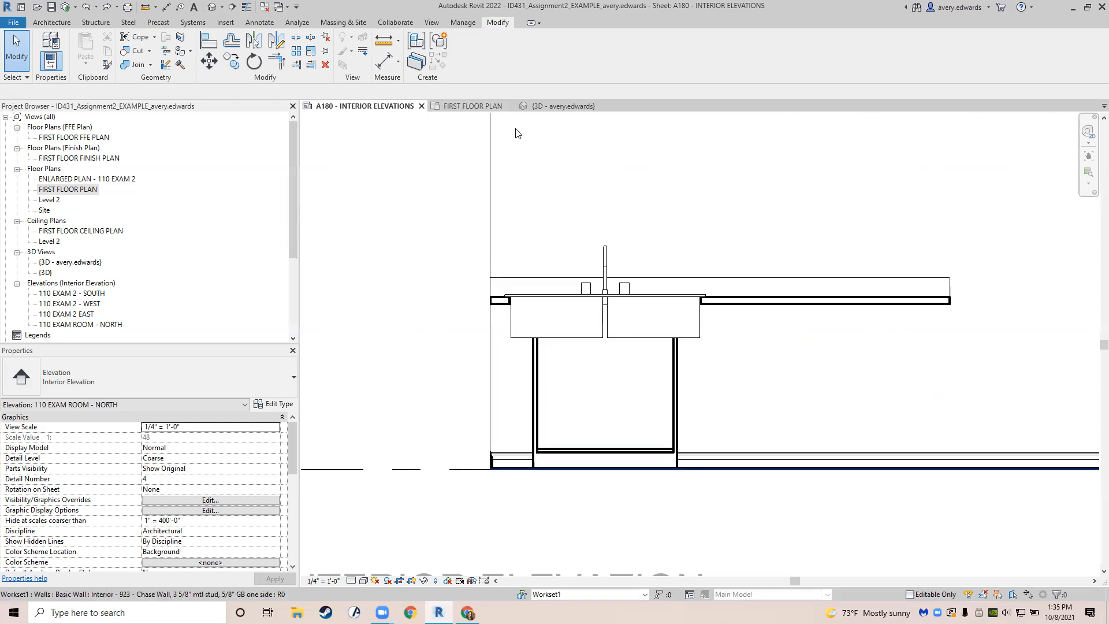
# Shorten the counter top with sink to about 4' 0" in the north elevation and delete it.
pyautogui.click(719, 297)
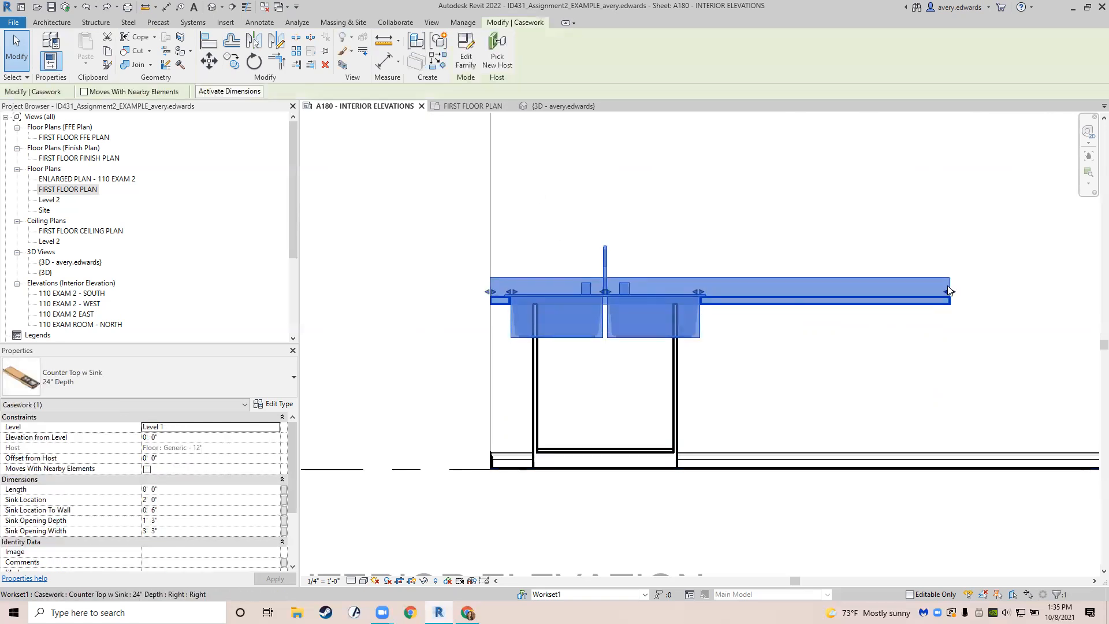
pyautogui.moveTo(718, 295); pyautogui.dragTo(720, 295)
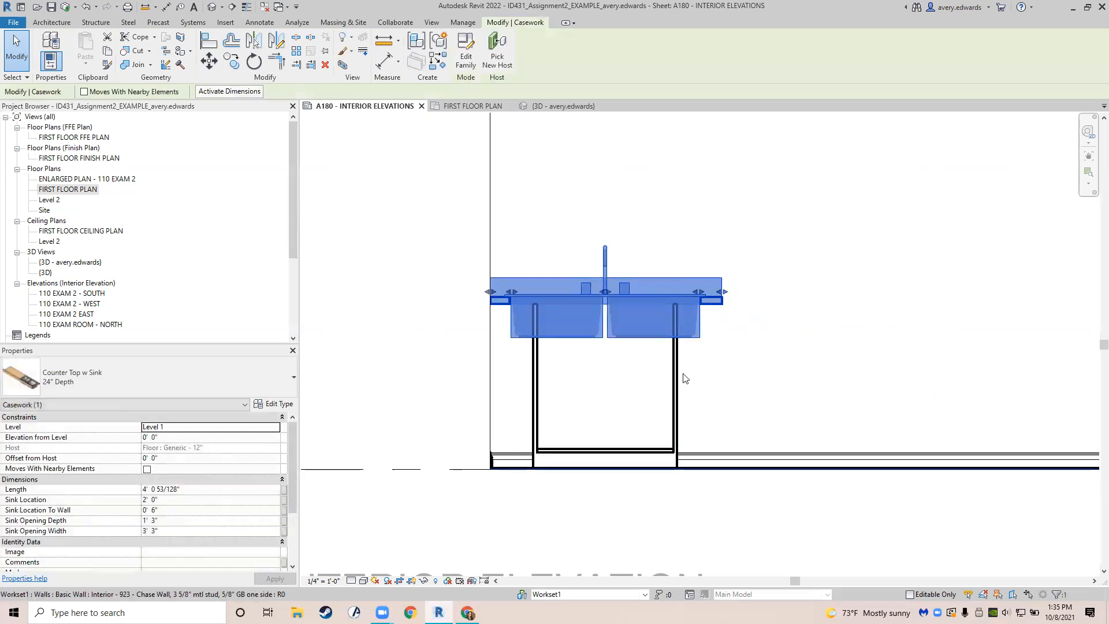
pyautogui.press('Delete')
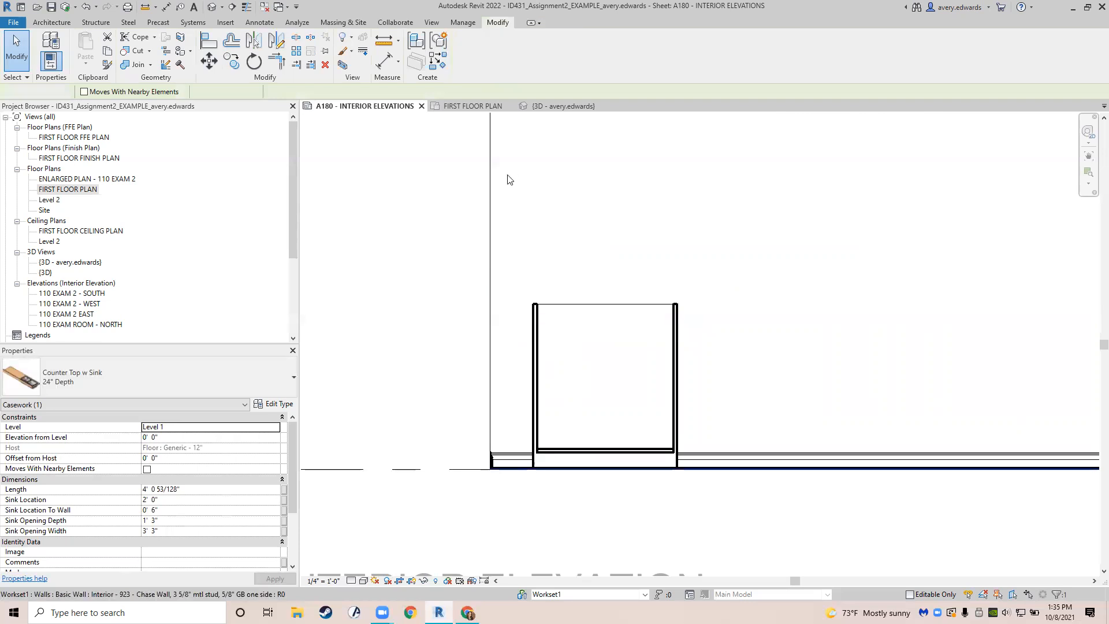
# In the first floor plan, load the Counter Top w Sink Hole family from the Counter Tops folder.
pyautogui.click(480, 105)
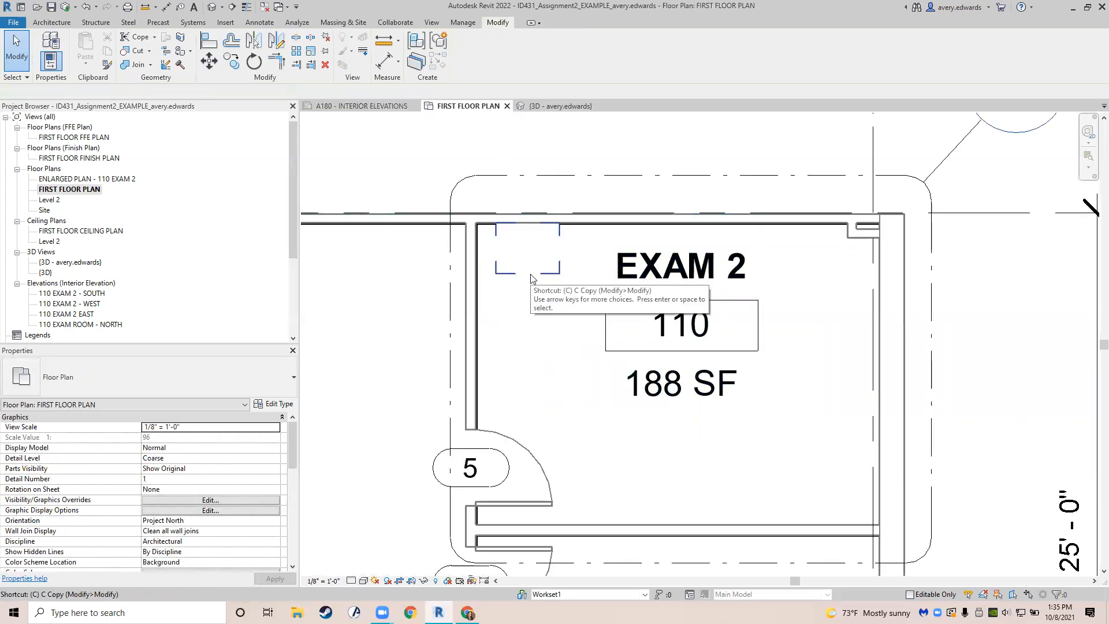
pyautogui.press('c')
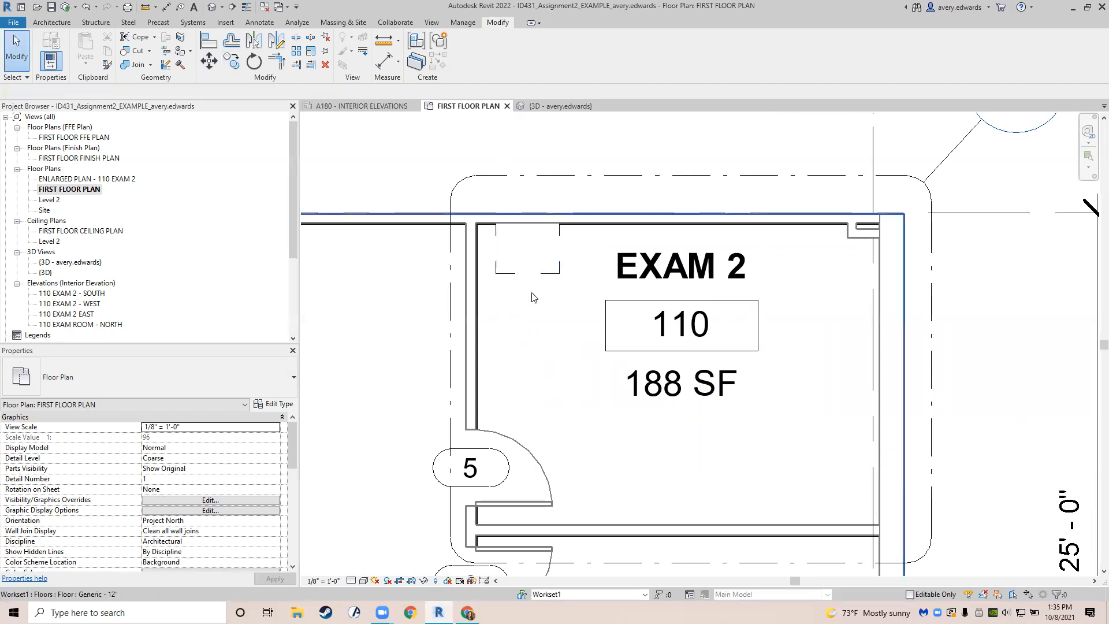
pyautogui.press('c')
pyautogui.press('m')
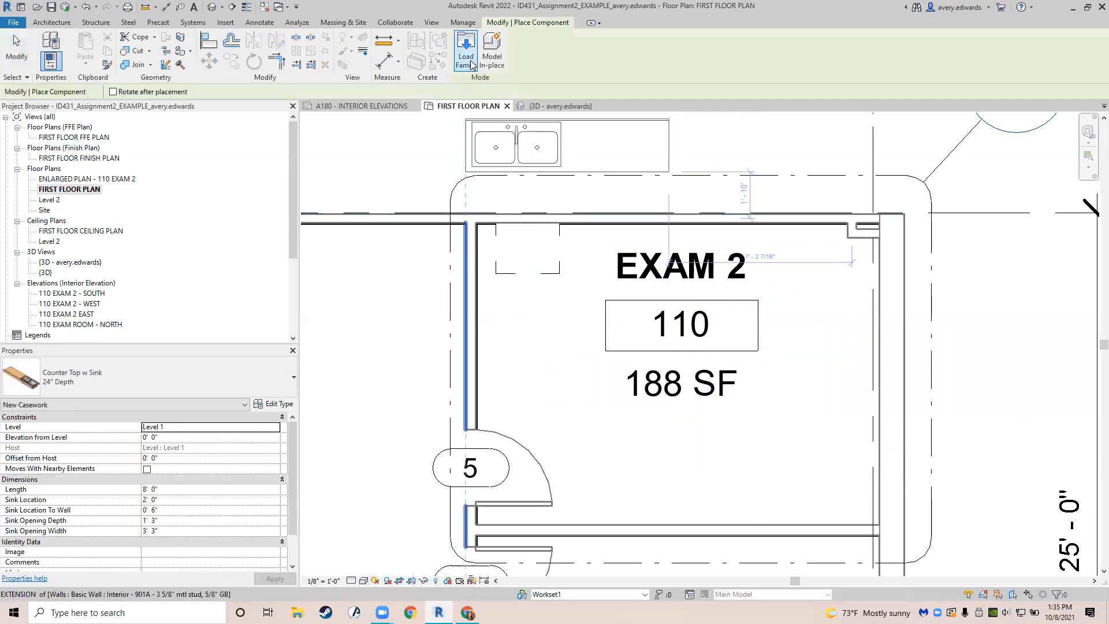
pyautogui.click(471, 64)
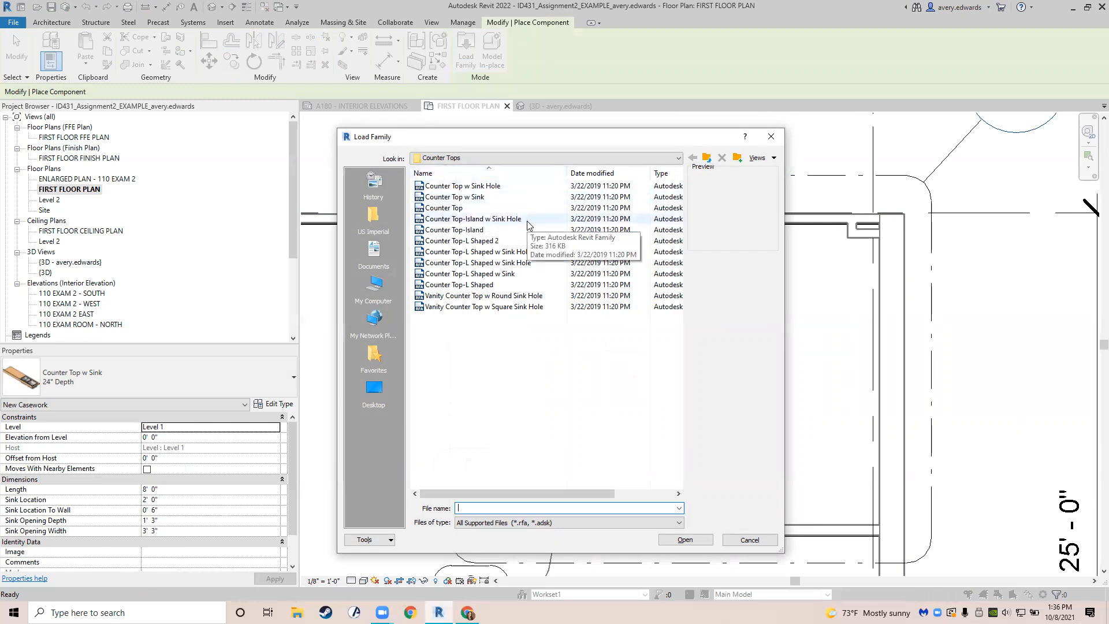
pyautogui.click(527, 221)
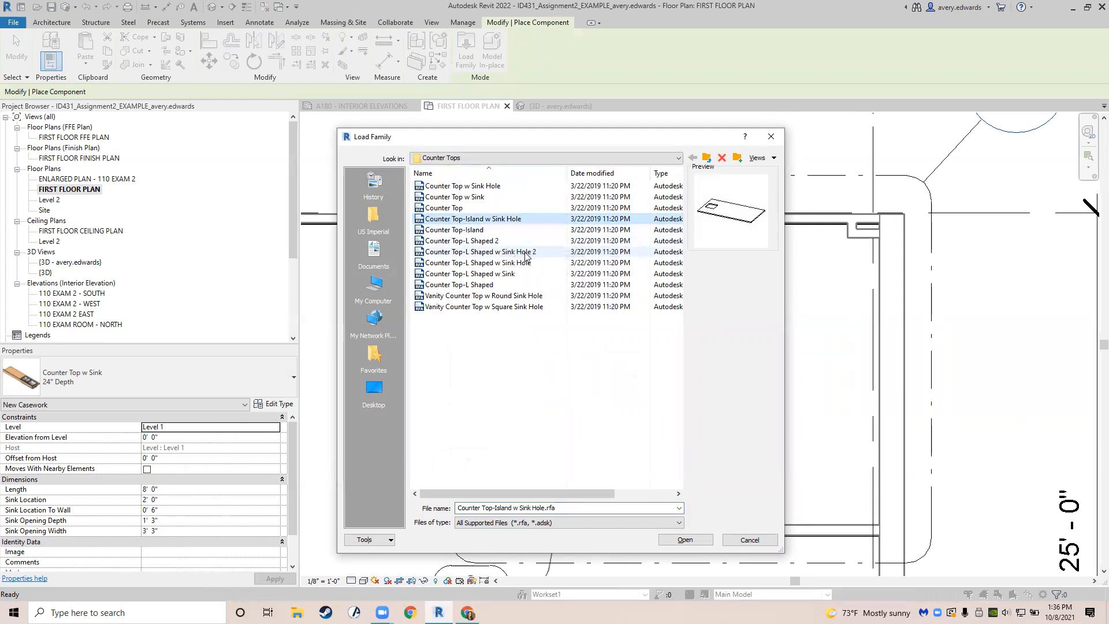
pyautogui.click(491, 197)
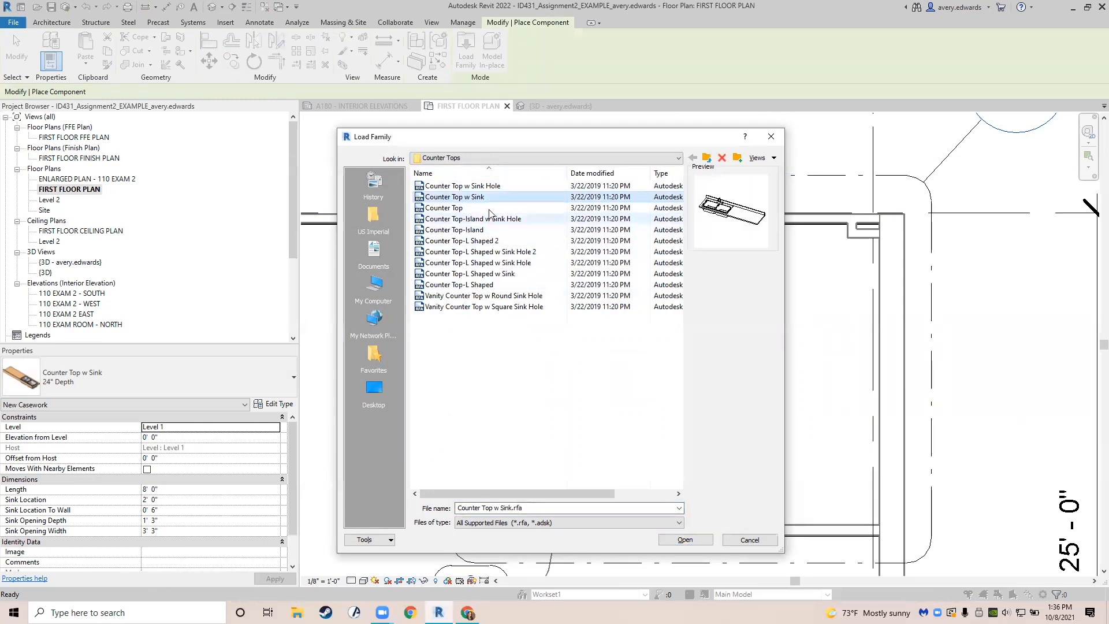
pyautogui.click(480, 186)
pyautogui.click(682, 540)
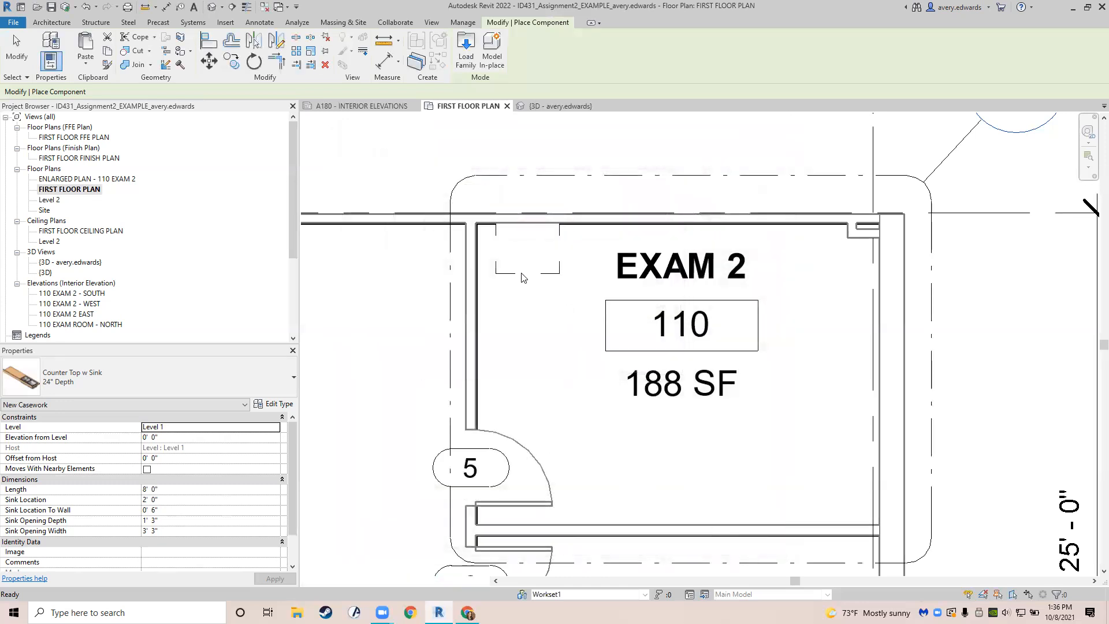
# Place the 8' 0" counter top with sink hole over the sink base cabinet along Exam 2's north wall.
pyautogui.click(497, 224)
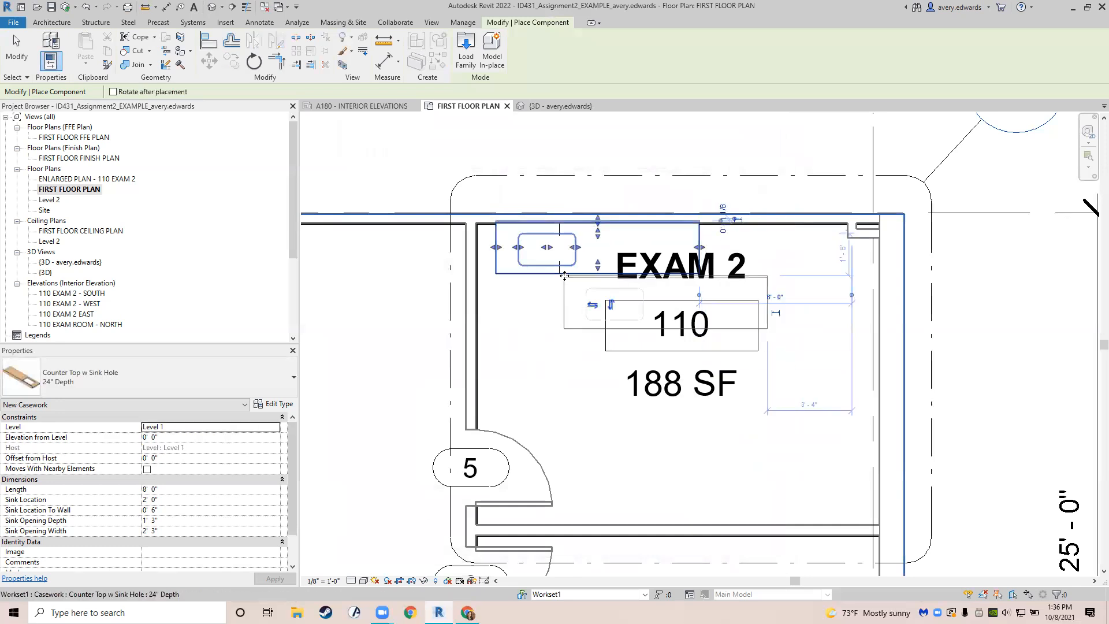
pyautogui.press('Escape')
pyautogui.press('Escape')
# Start placing another component and browse the US Imperial library to the Plumbing > Architectural > Fixtures > Sinks folder.
pyautogui.press('c')
pyautogui.press('m')
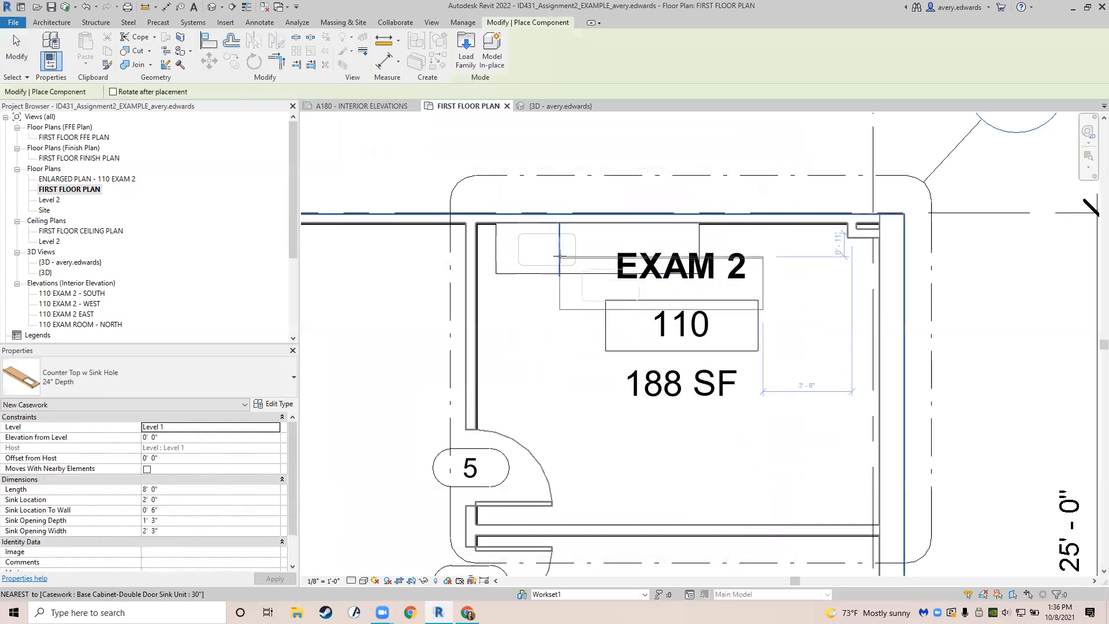
pyautogui.click(472, 66)
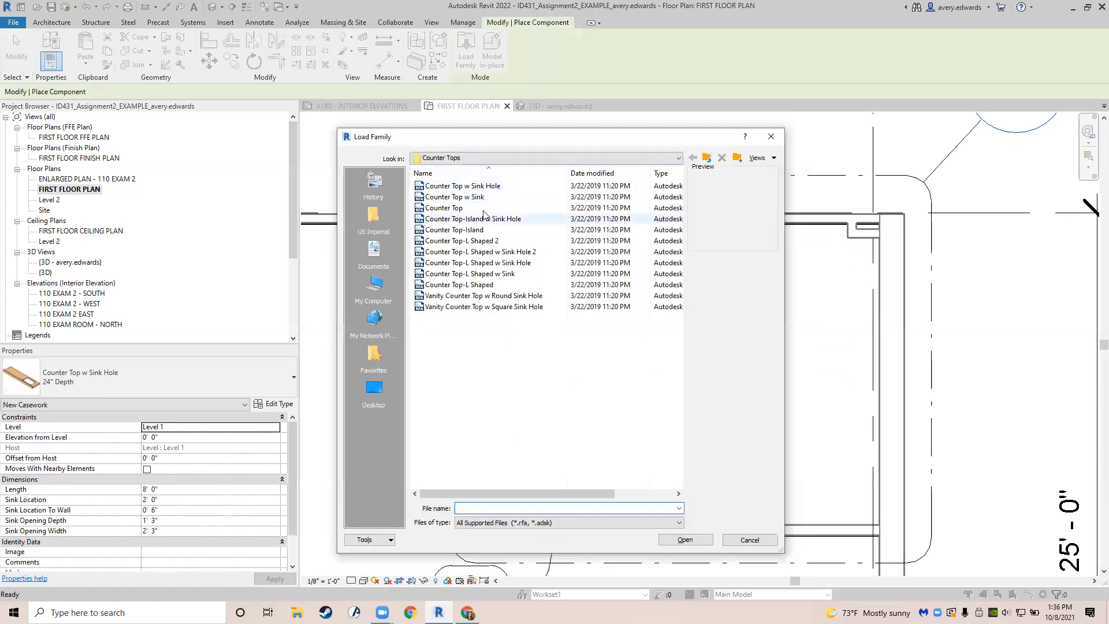
pyautogui.click(707, 158)
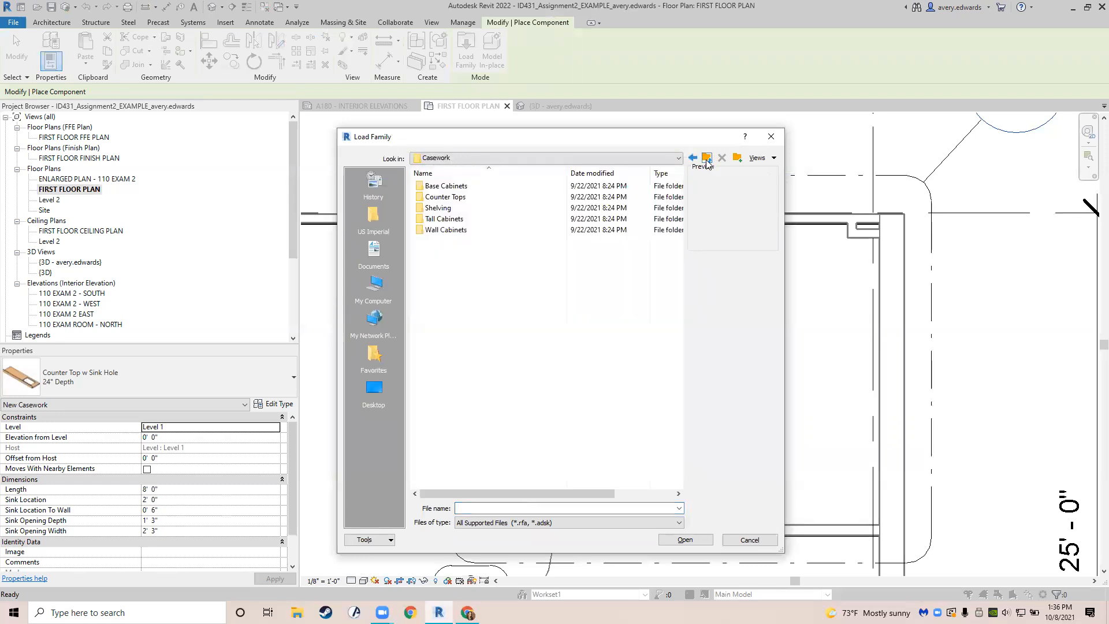
pyautogui.click(707, 158)
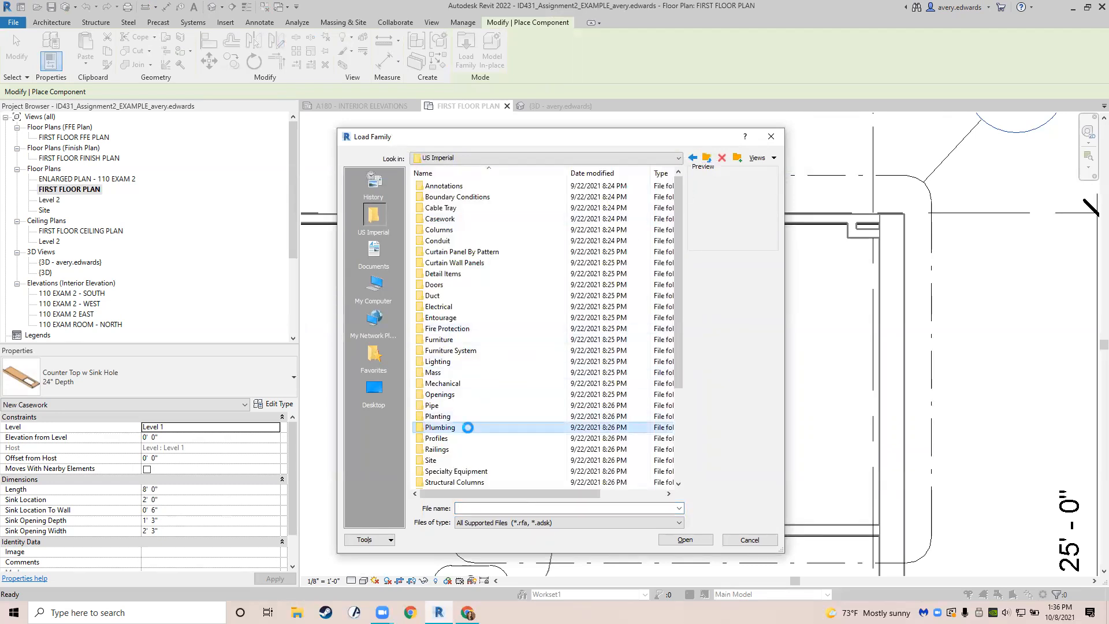
pyautogui.doubleClick(469, 427)
pyautogui.doubleClick(461, 187)
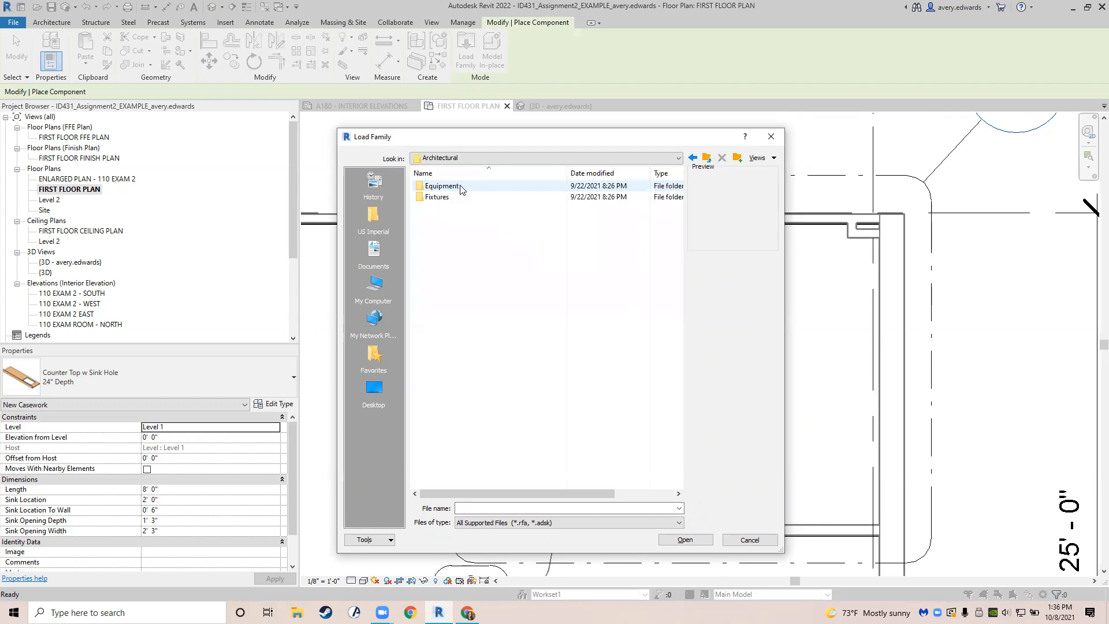
pyautogui.doubleClick(457, 197)
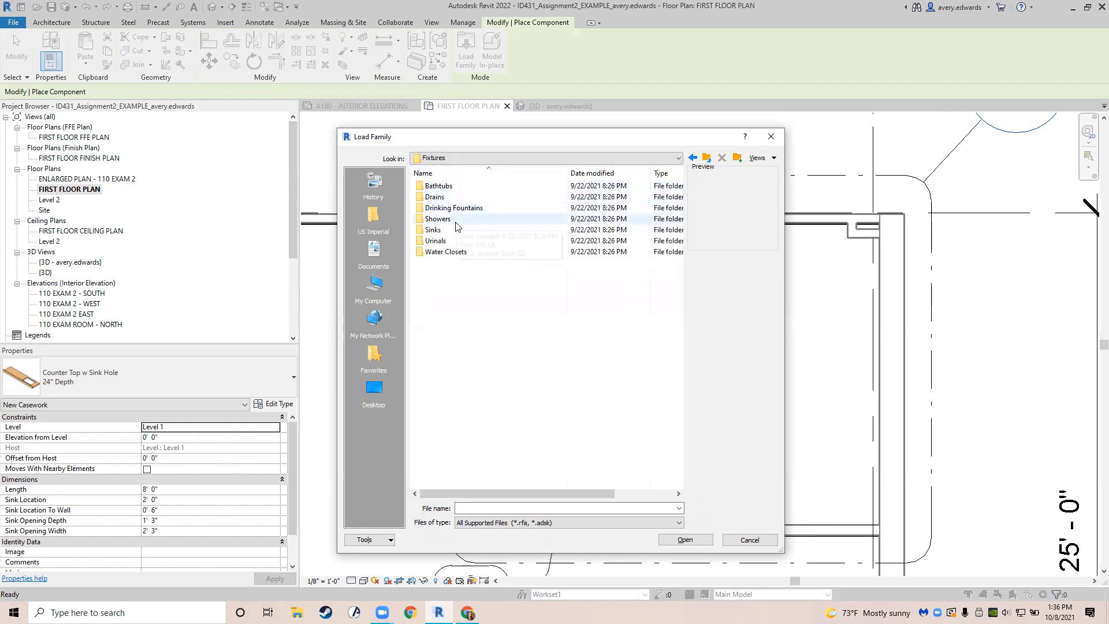
pyautogui.doubleClick(455, 228)
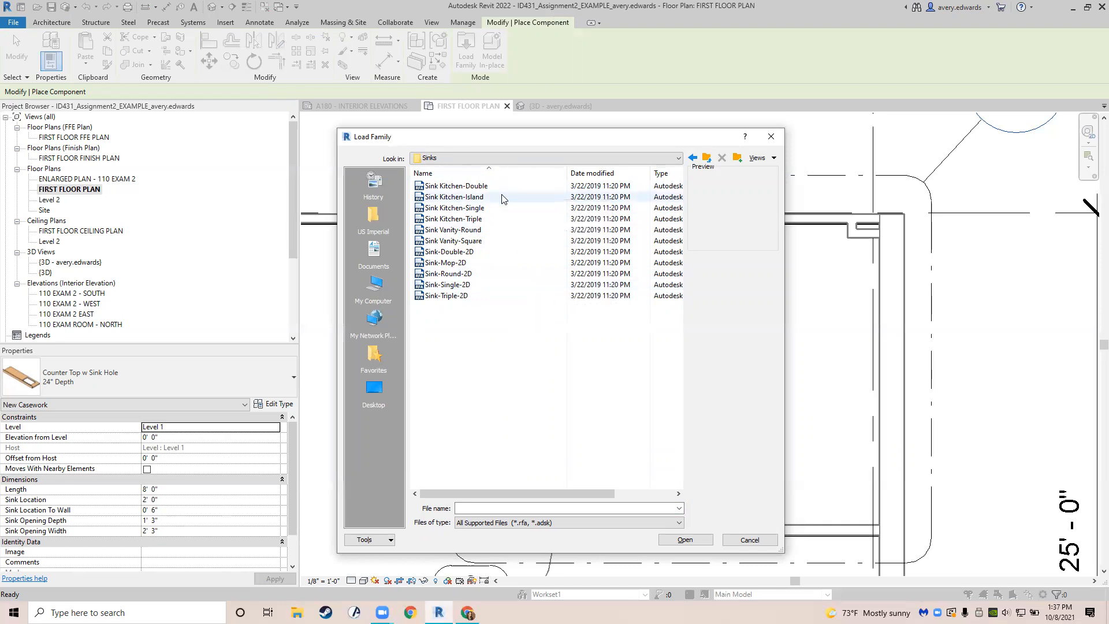
# Compare the sink family previews, load Sink Vanity-Square, and place one at the counter top's sink opening.
pyautogui.click(445, 189)
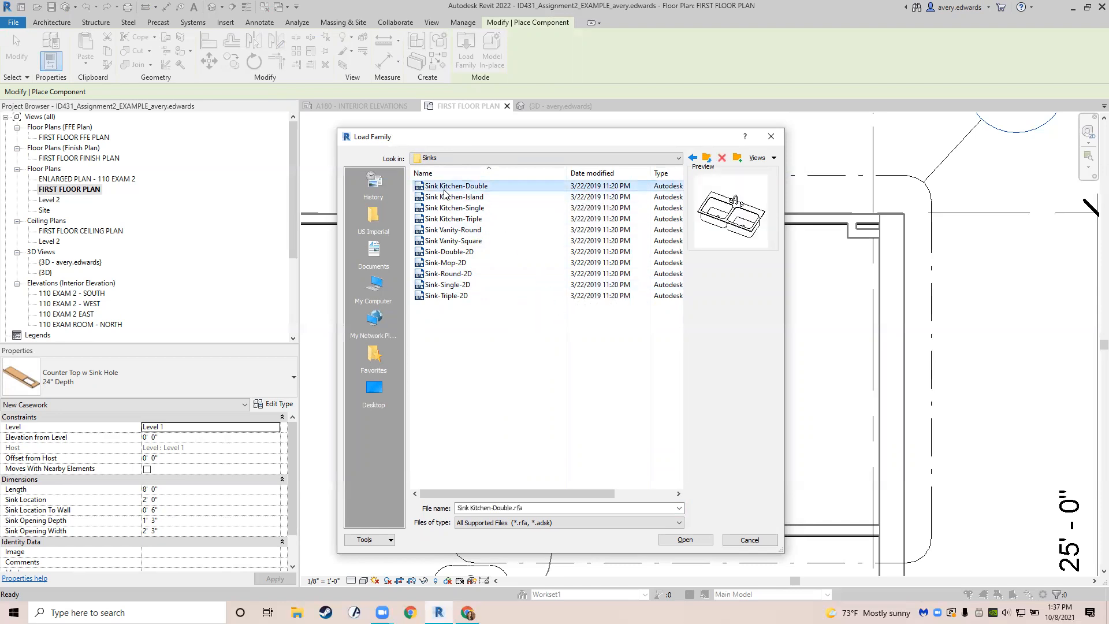
pyautogui.click(454, 208)
pyautogui.press('Down')
pyautogui.press('Down')
pyautogui.press('Down')
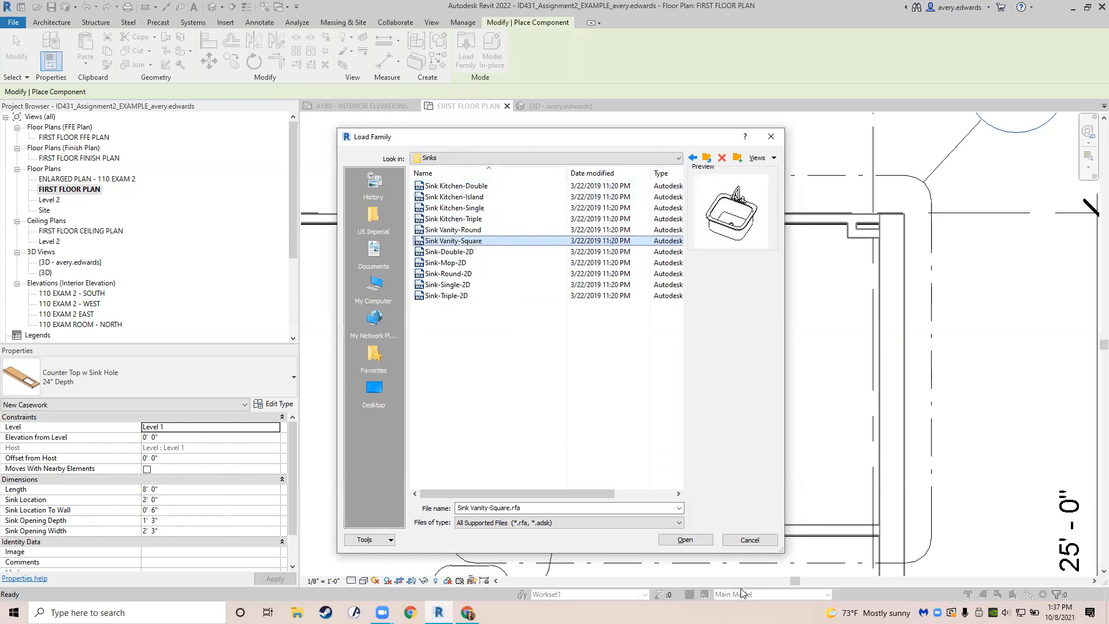
pyautogui.click(702, 540)
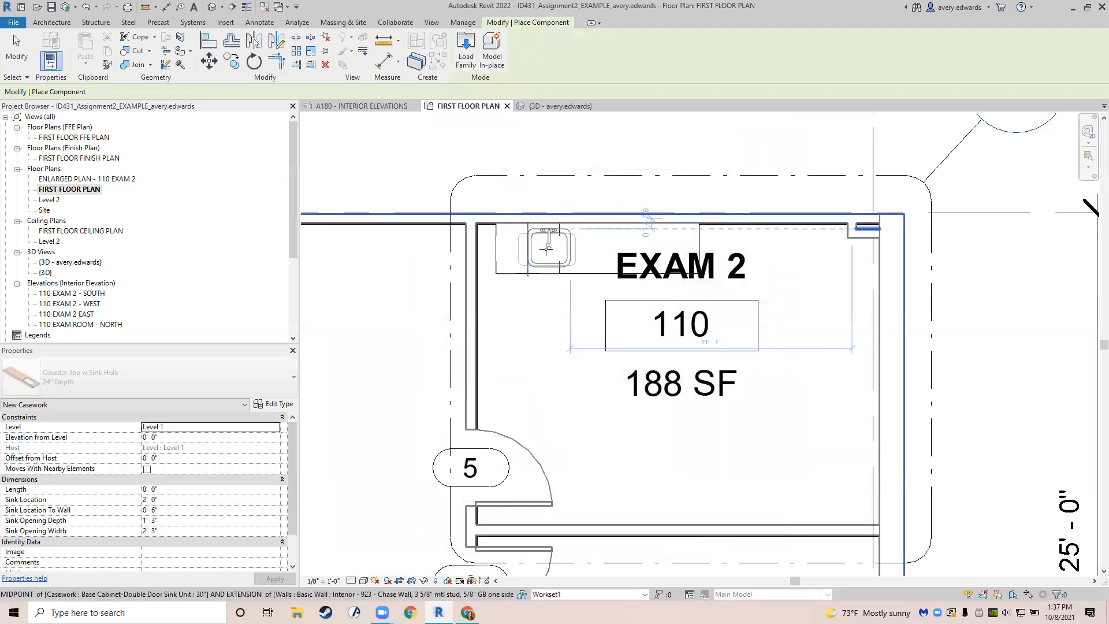
pyautogui.press('Escape')
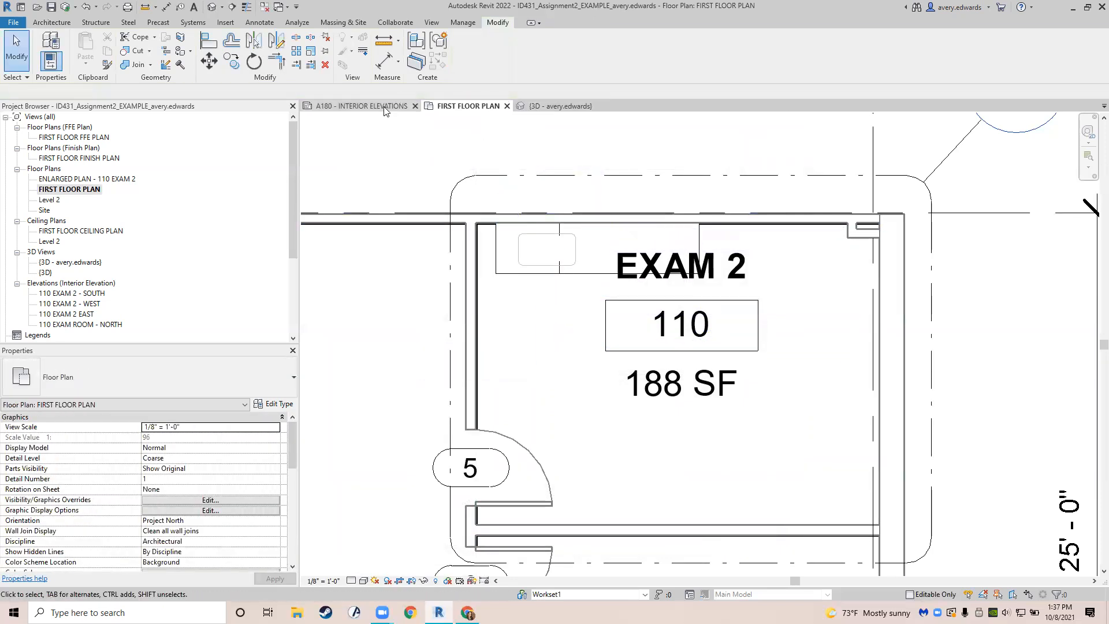
# Check the vanity sink in the north elevation on sheet A180, and activate the enlarged plan of exam room 110 on sheet A100.
pyautogui.click(385, 107)
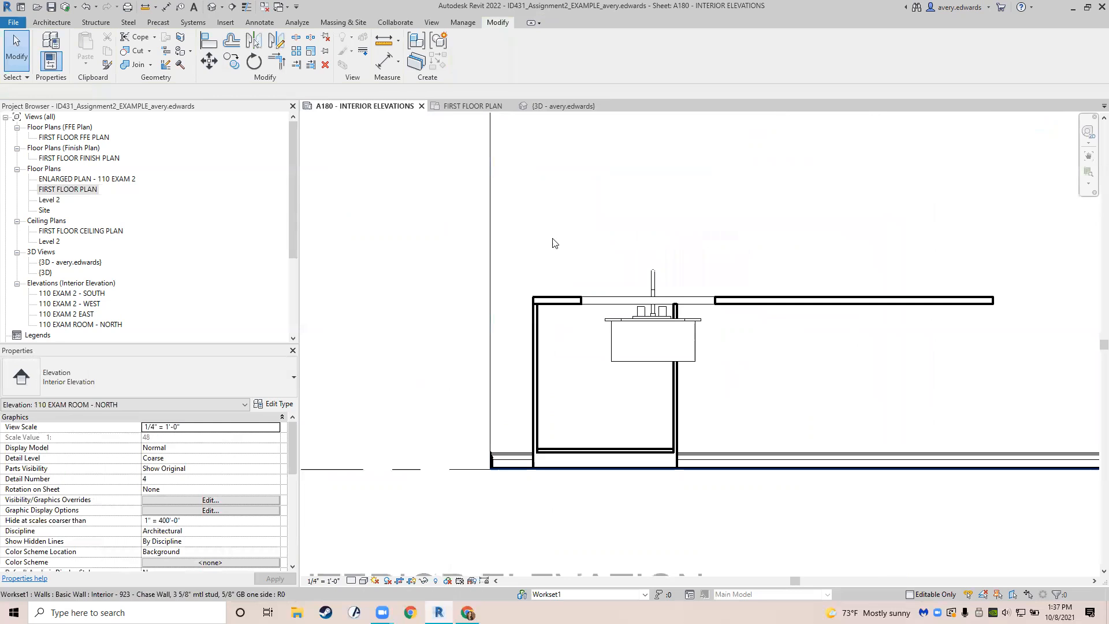
pyautogui.click(642, 345)
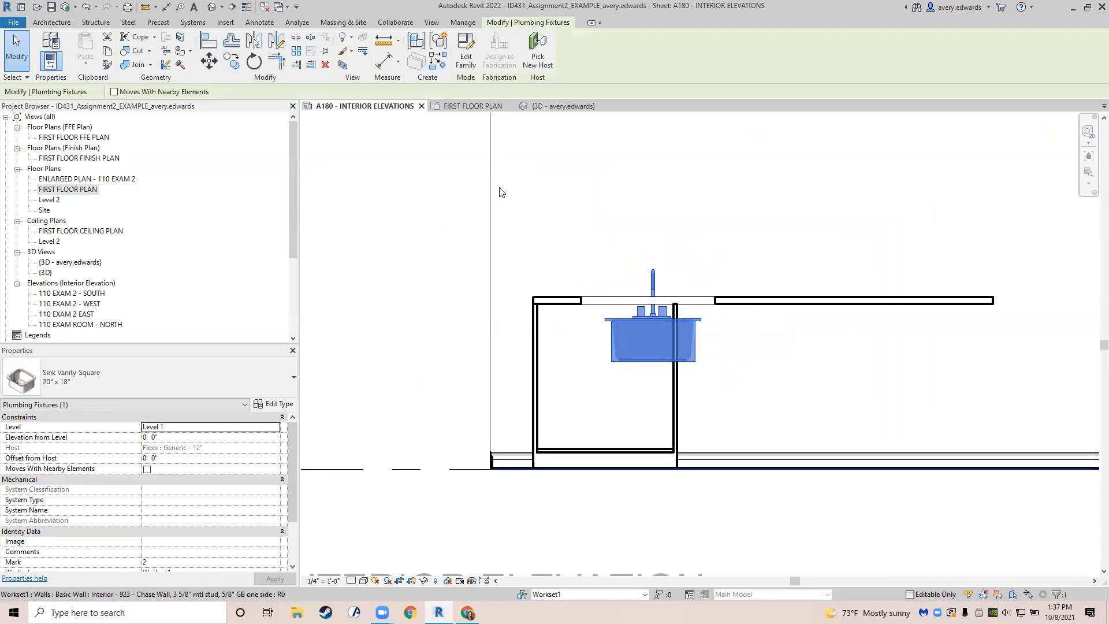
pyautogui.click(468, 107)
pyautogui.scroll(-5, 541, 166)
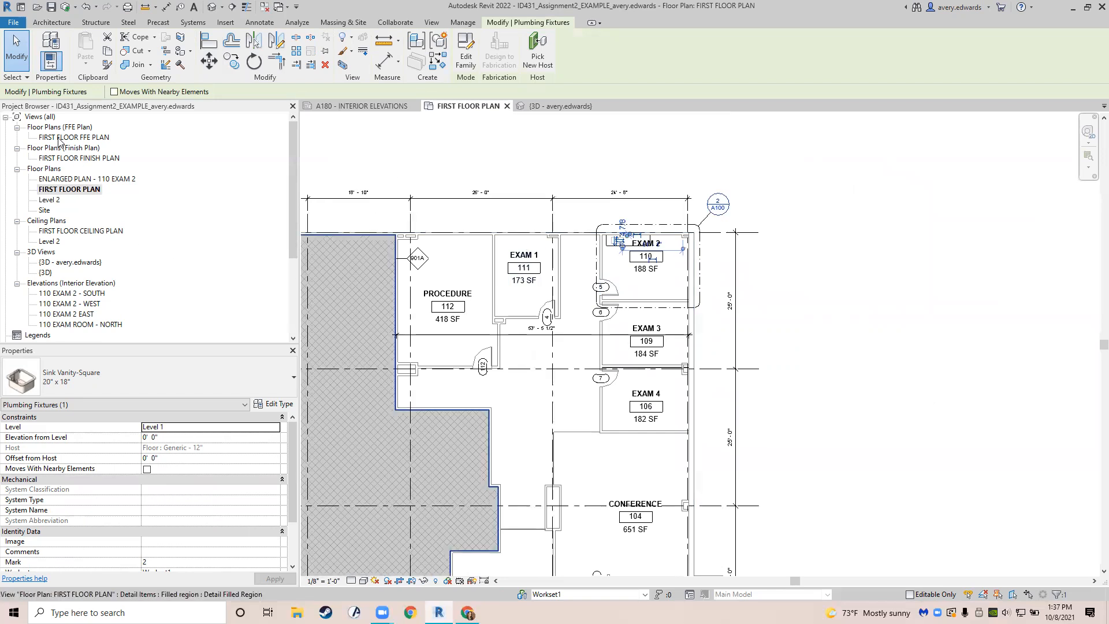
pyautogui.scroll(-2, 70, 284)
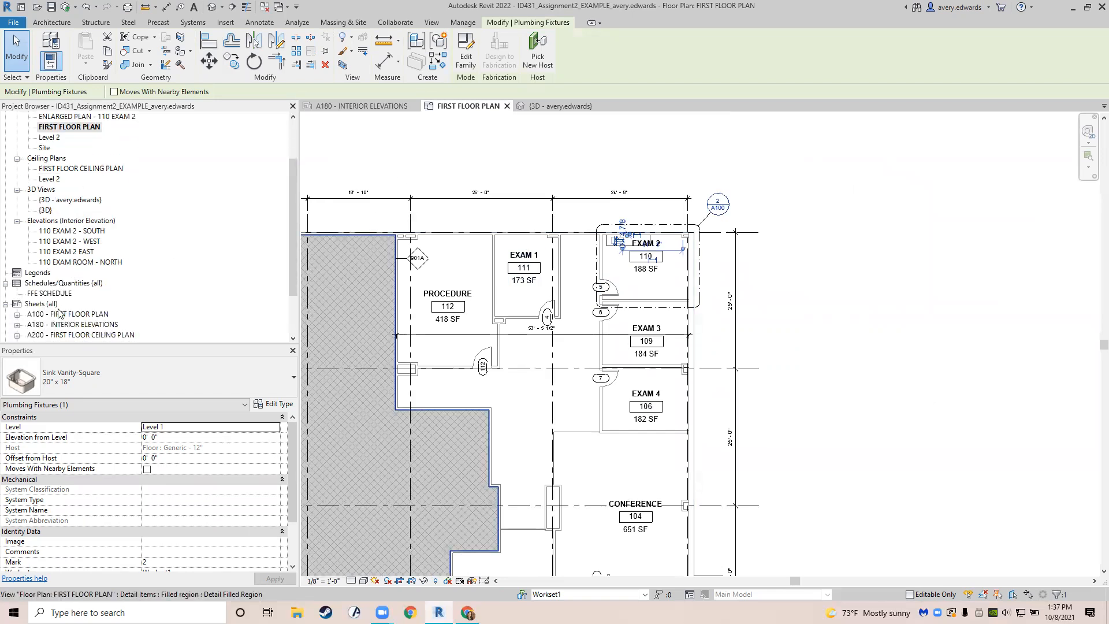
pyautogui.click(68, 314)
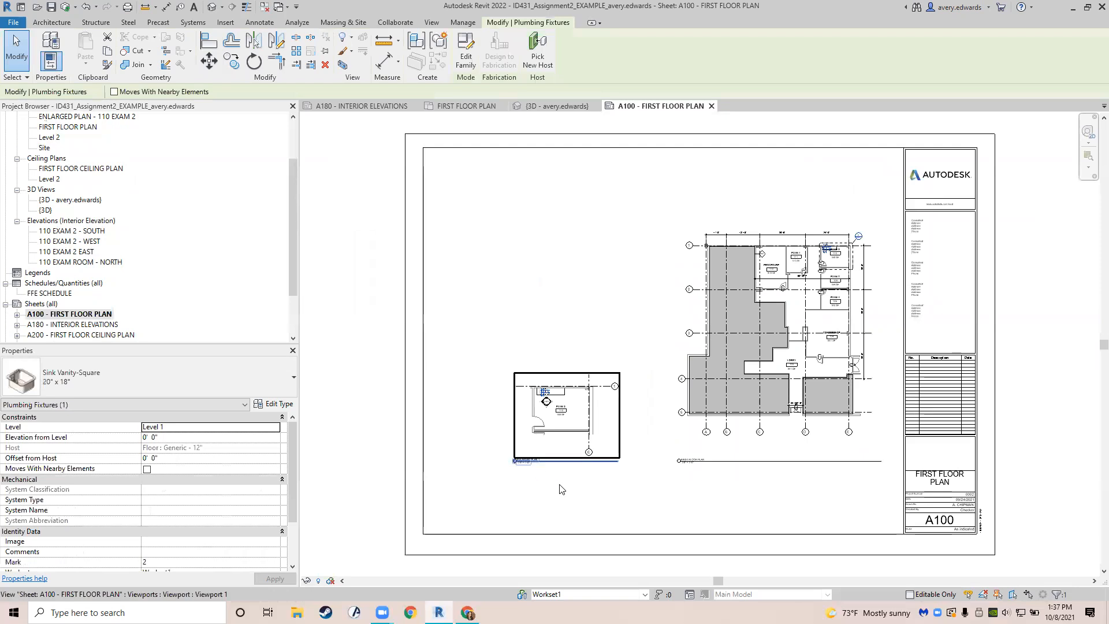
pyautogui.scroll(5, 558, 440)
pyautogui.doubleClick(535, 286)
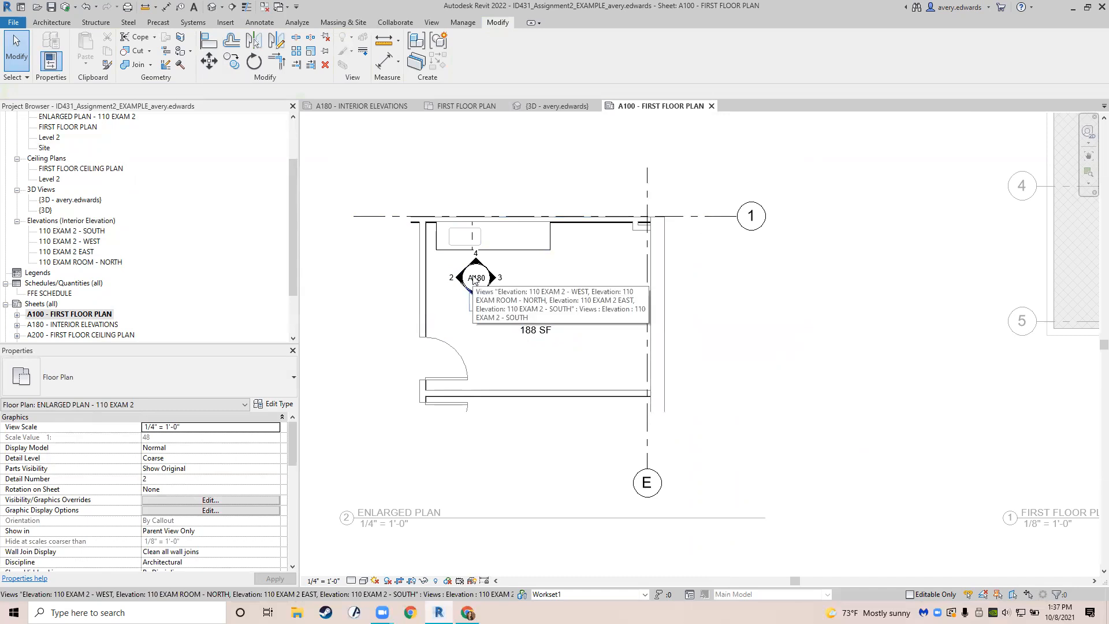
# Shift the cut line of north elevation 4 south so it lies just in front of the counter top.
pyautogui.scroll(3, 474, 274)
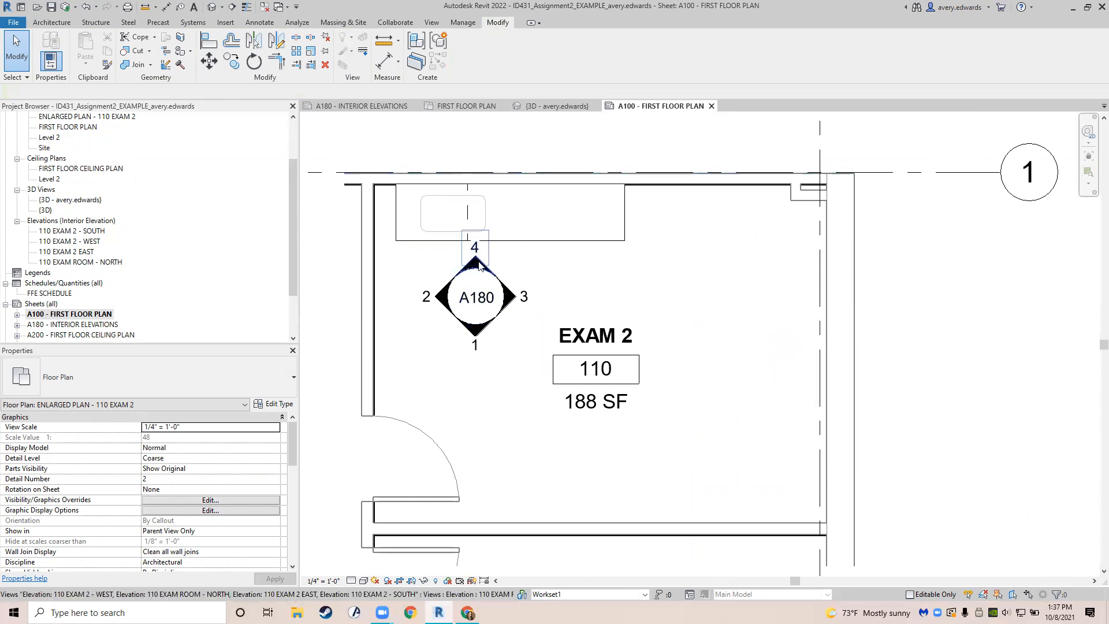
pyautogui.click(479, 266)
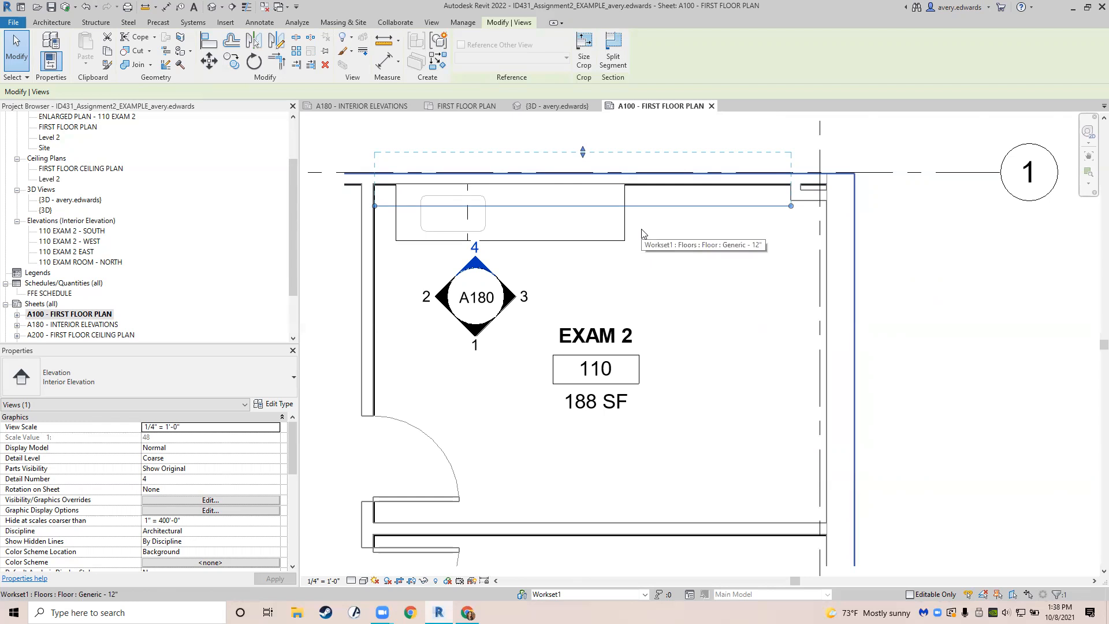
pyautogui.hotkey('ctrl', 'z')
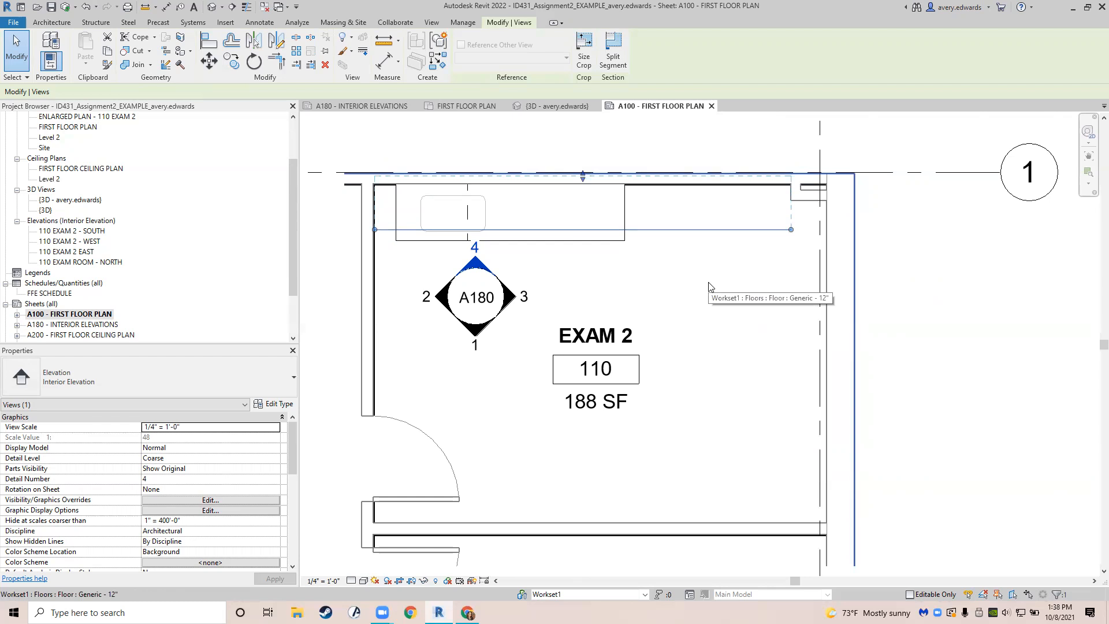
pyautogui.press('Down')
pyautogui.press('Down')
pyautogui.press('Down')
pyautogui.press('Down')
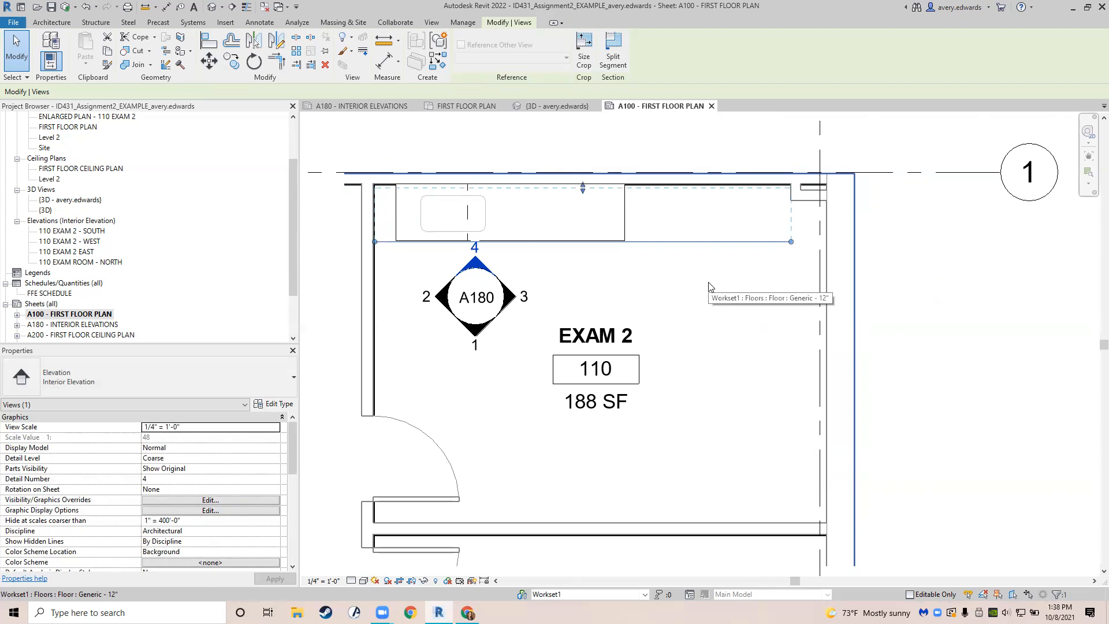
pyautogui.press('Down')
# Extend north elevation 4's view depth beyond the north wall and widen its extent to the east wall.
pyautogui.moveTo(582, 191)
pyautogui.mouseDown()
pyautogui.moveTo(585, 170)
pyautogui.moveTo(586, 200)
pyautogui.mouseUp()
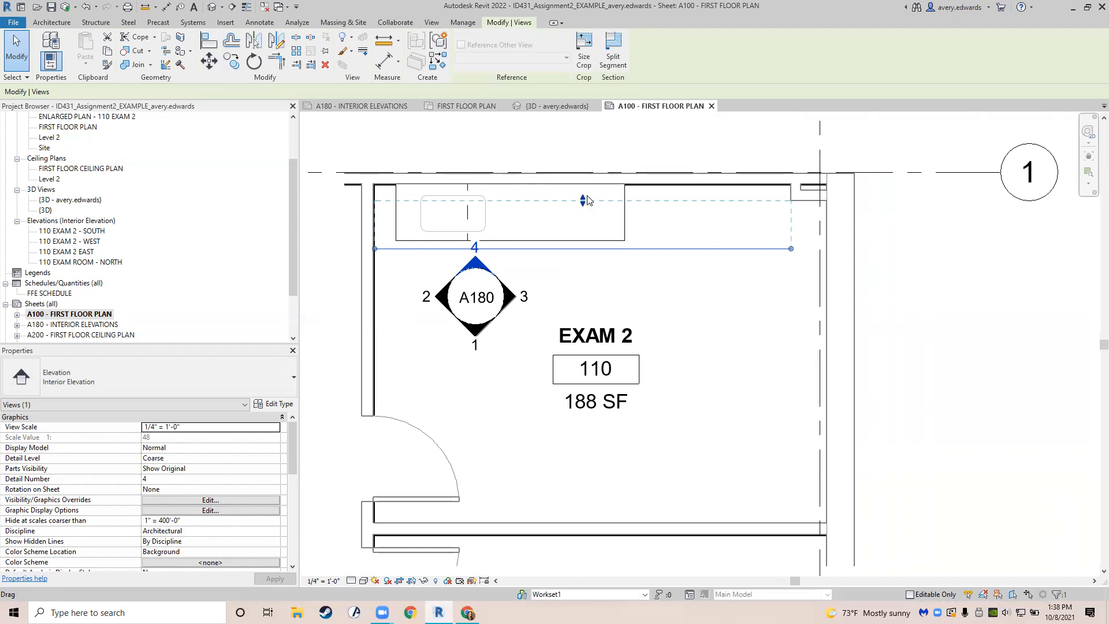
pyautogui.moveTo(585, 196); pyautogui.dragTo(583, 158)
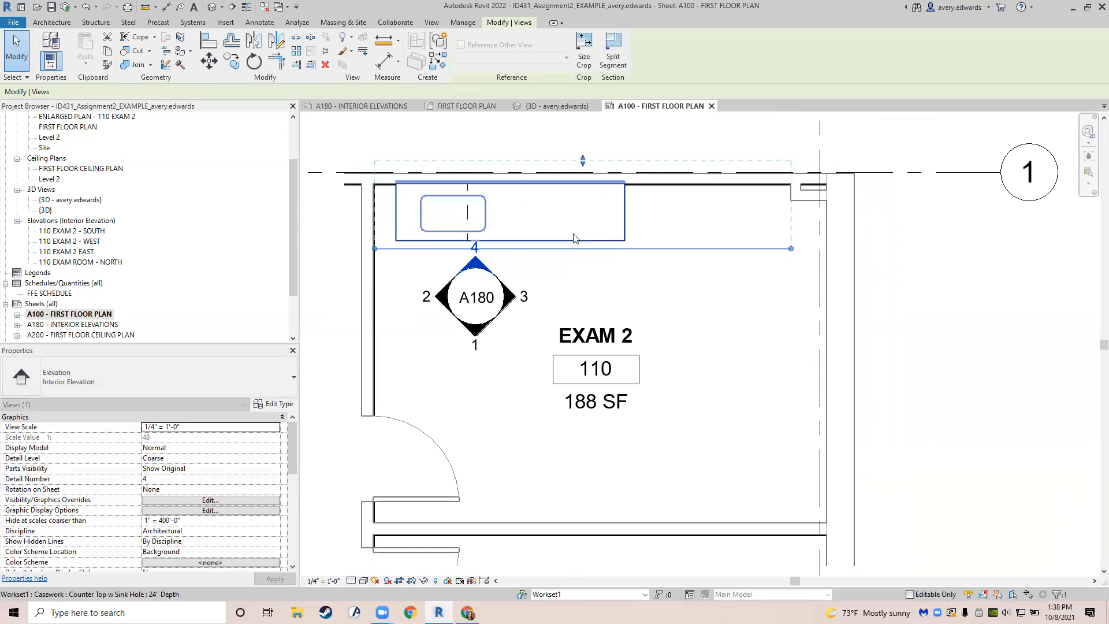
pyautogui.moveTo(792, 249); pyautogui.dragTo(827, 249)
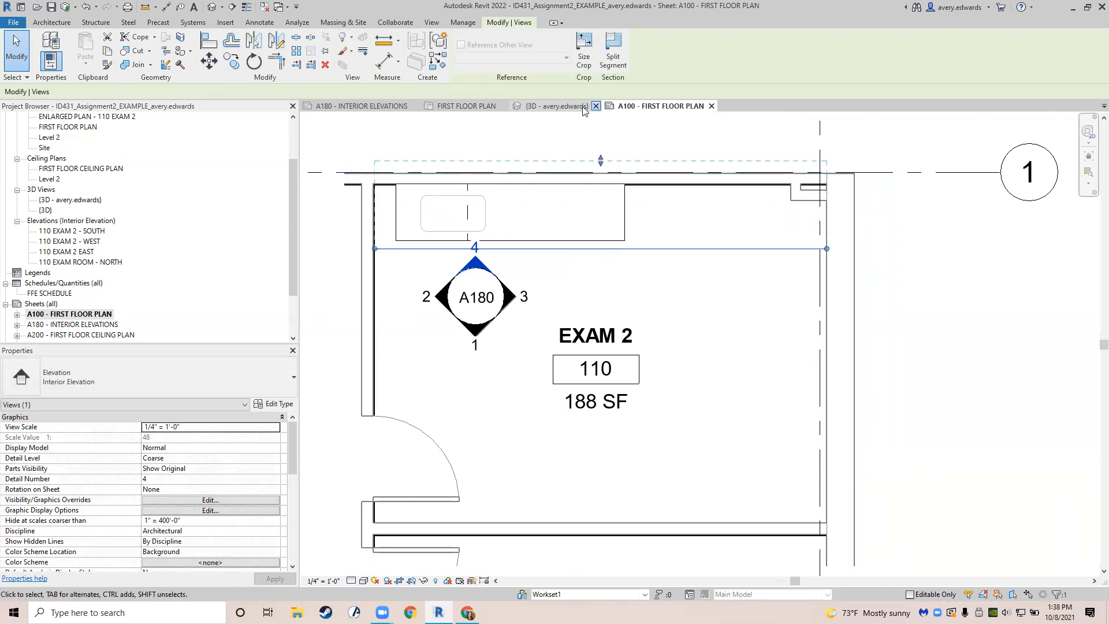
# On sheet A180, center the vanity sink on the double-door base cabinet, raised about 0' 3", and undo its last downward move.
pyautogui.click(359, 106)
pyautogui.scroll(2, 597, 345)
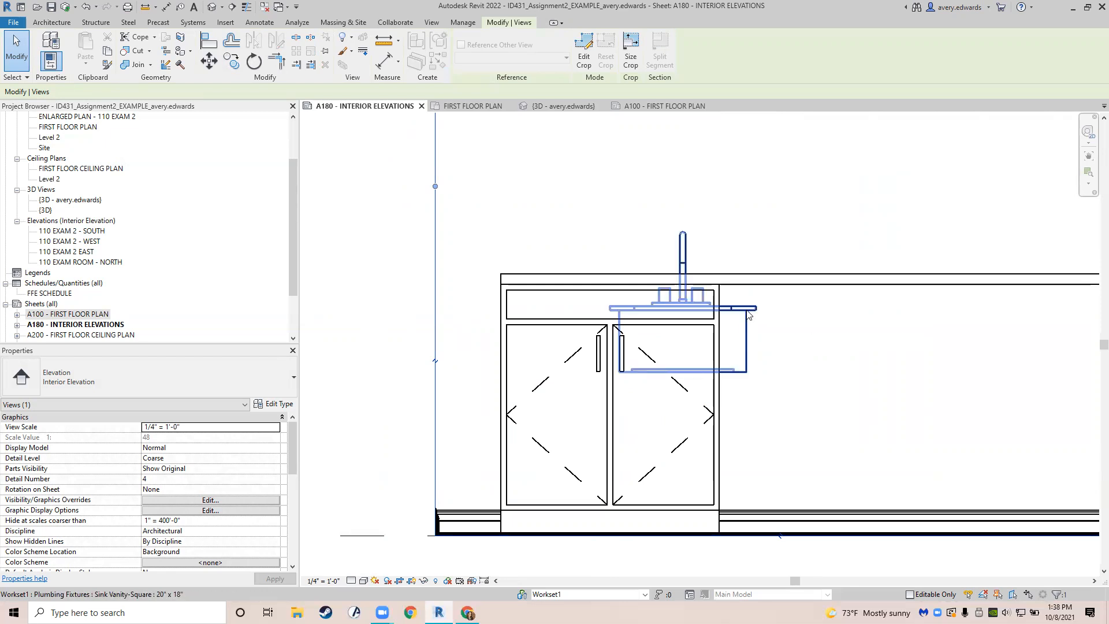
pyautogui.moveTo(749, 315); pyautogui.dragTo(680, 469)
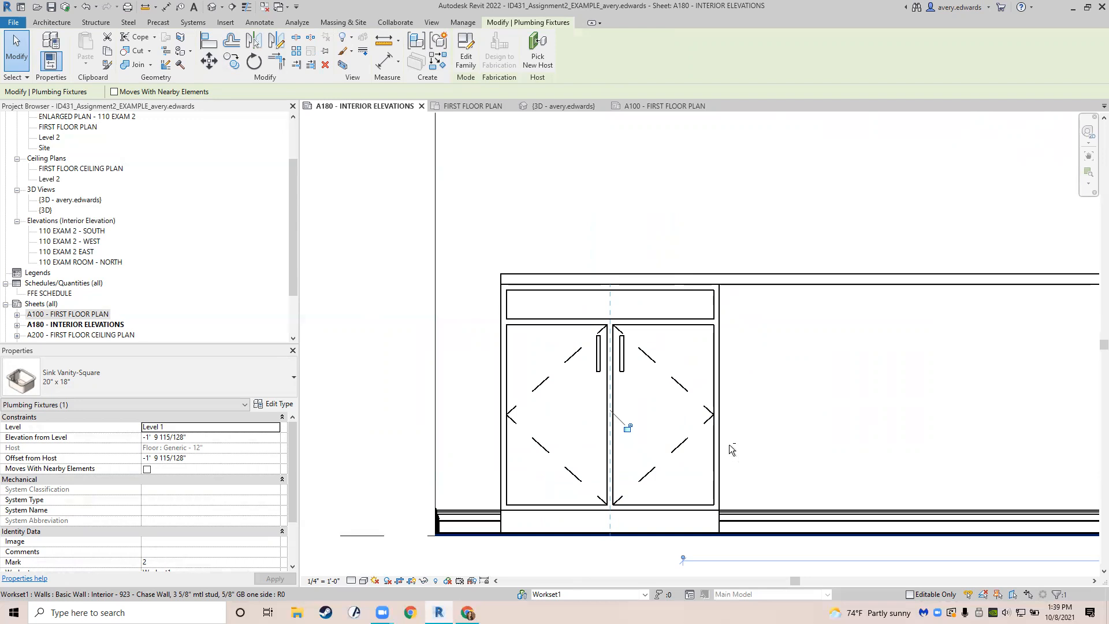
pyautogui.hotkey('ctrl', 'z')
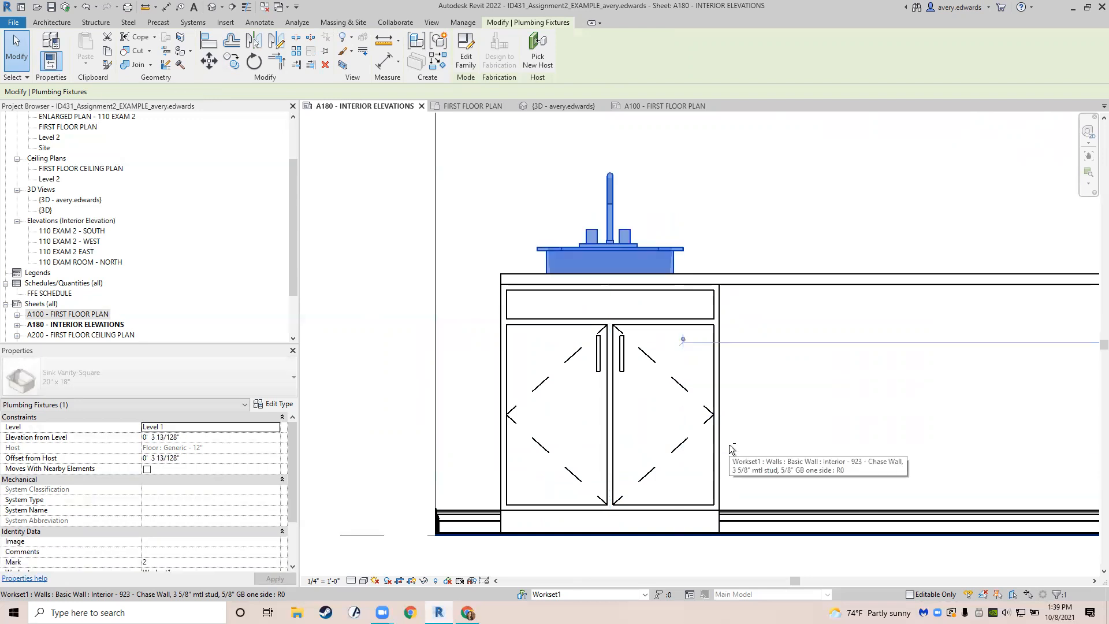
# Undo the vanity sink's last downward move and align its top-of-counter reference with the upper edge of the counter top.
pyautogui.hotkey('ctrl', 'z')
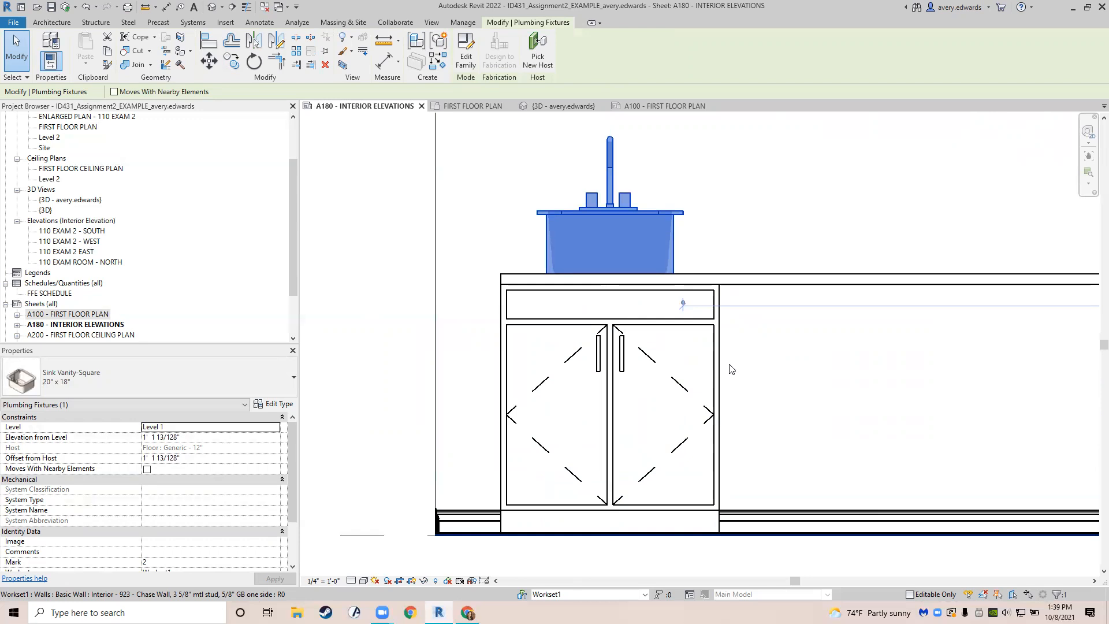
pyautogui.press('a')
pyautogui.press('l')
pyautogui.click(696, 274)
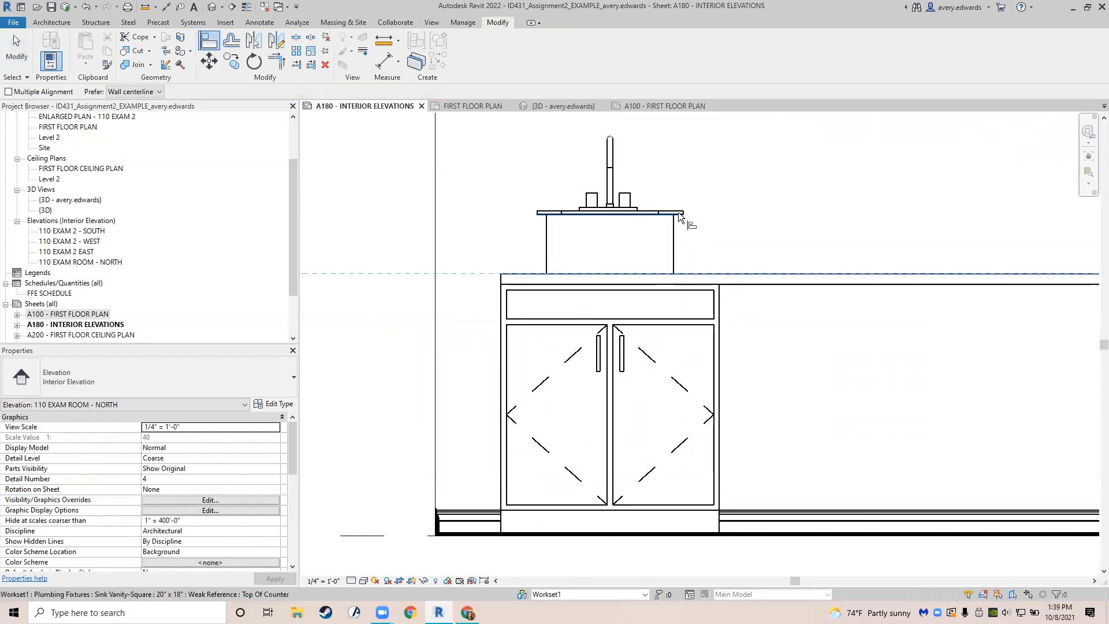
pyautogui.click(679, 215)
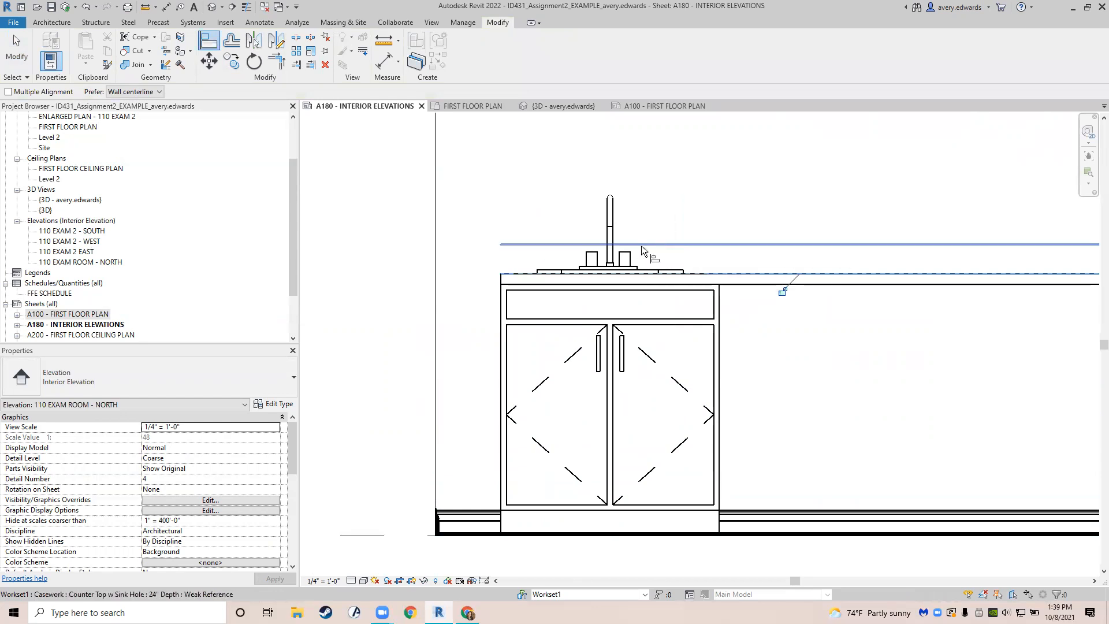
pyautogui.press('Escape')
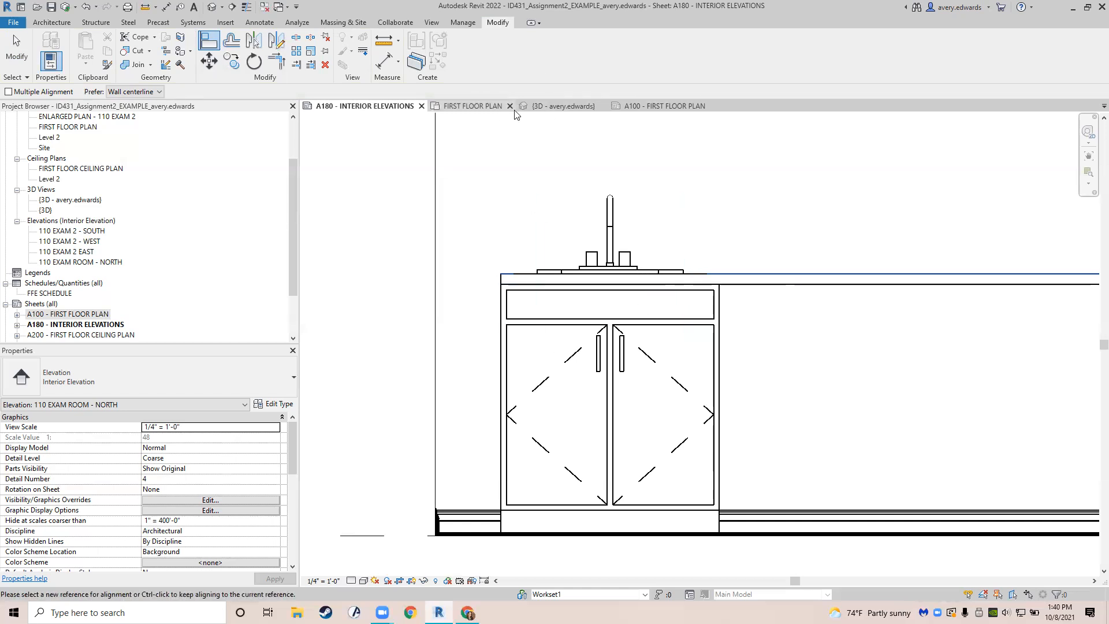
# Move the counter top 1/2" west so it overhangs the outer side of the sink base cabinet.
pyautogui.scroll(-3, 635, 234)
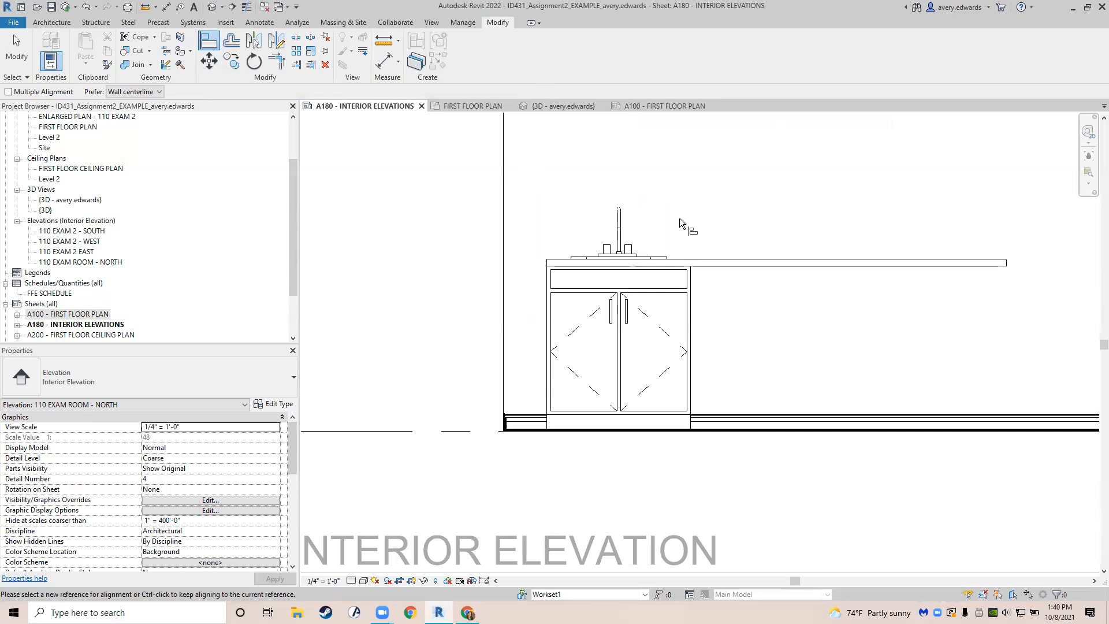
pyautogui.press('Escape')
pyautogui.click(704, 294)
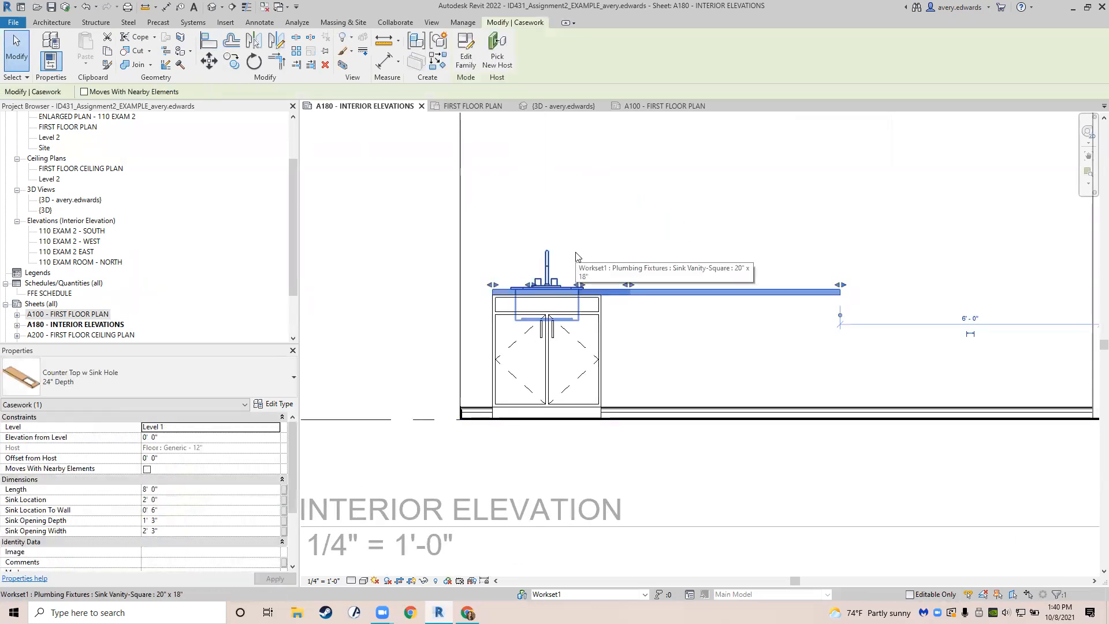
pyautogui.press('m')
pyautogui.press('v')
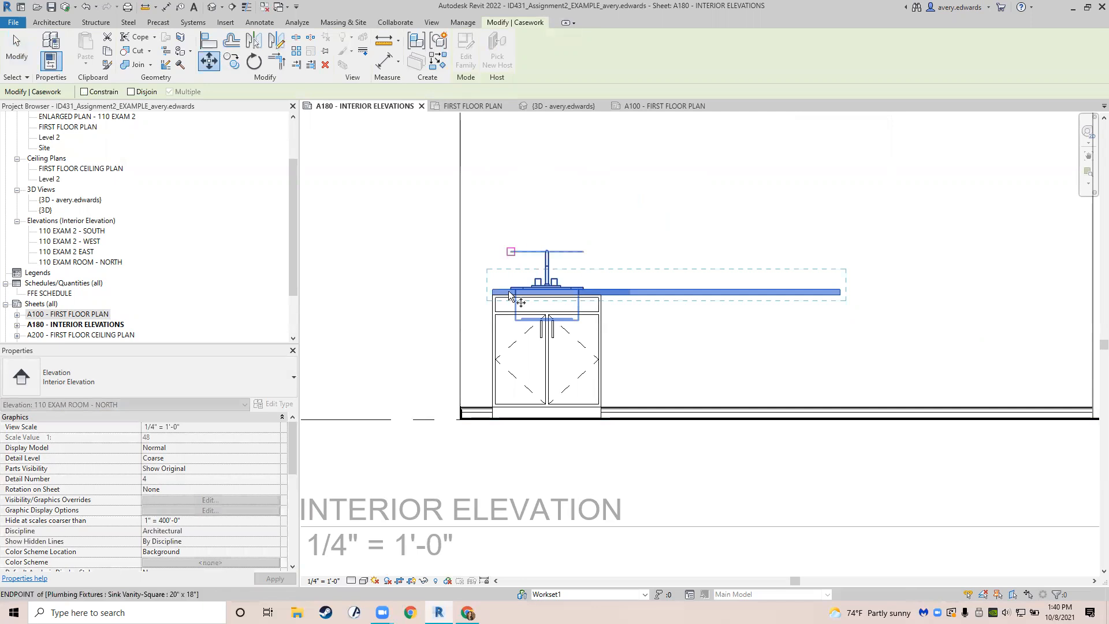
pyautogui.scroll(3, 503, 312)
pyautogui.click(475, 272)
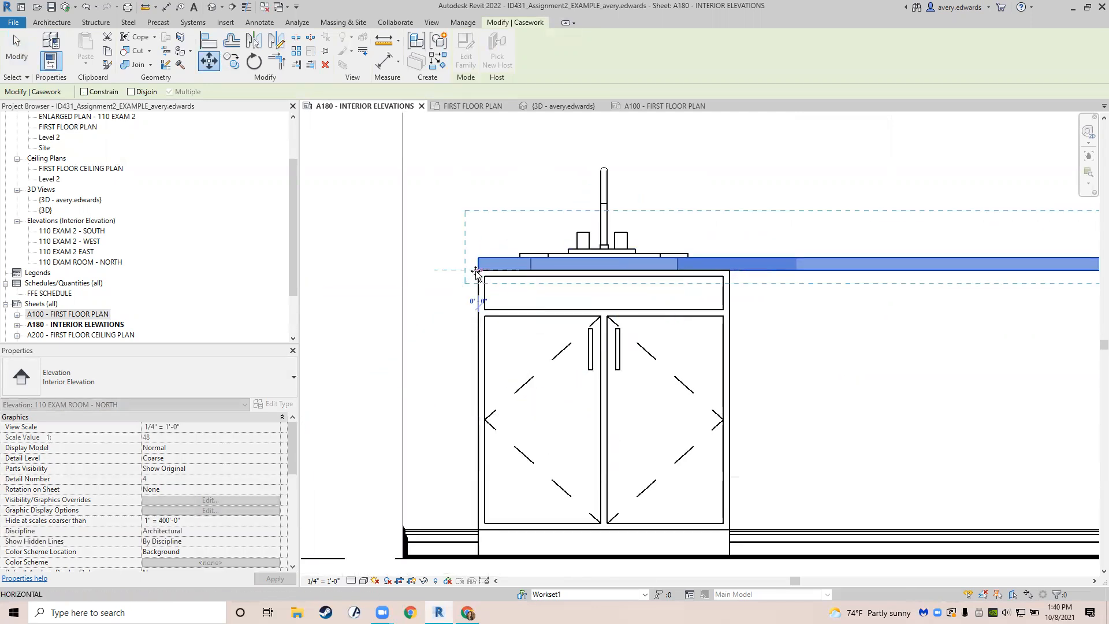
pyautogui.write('1/2"')
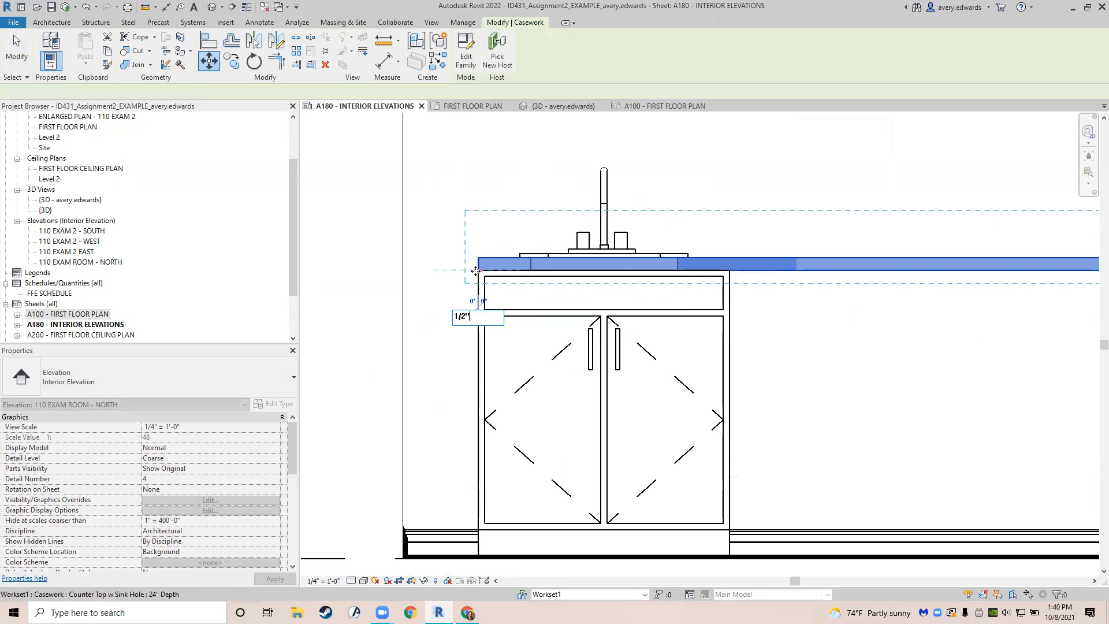
pyautogui.press('Return')
pyautogui.press('Escape')
pyautogui.scroll(-2, 751, 283)
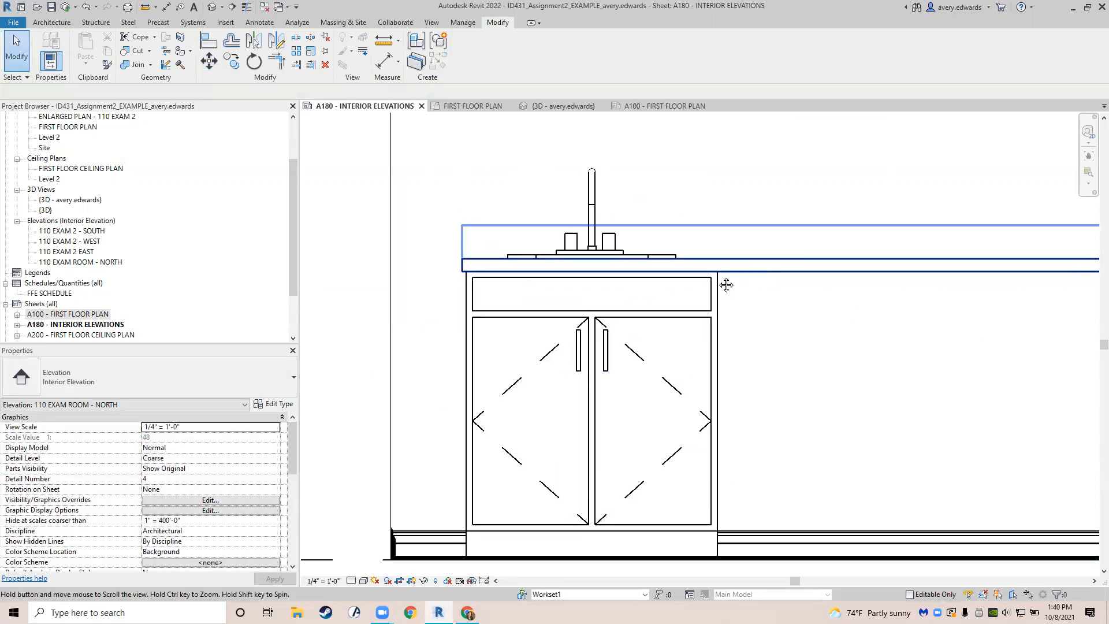
# Shorten the counter top so its east end is flush with the east side of the sink base cabinet.
pyautogui.click(834, 276)
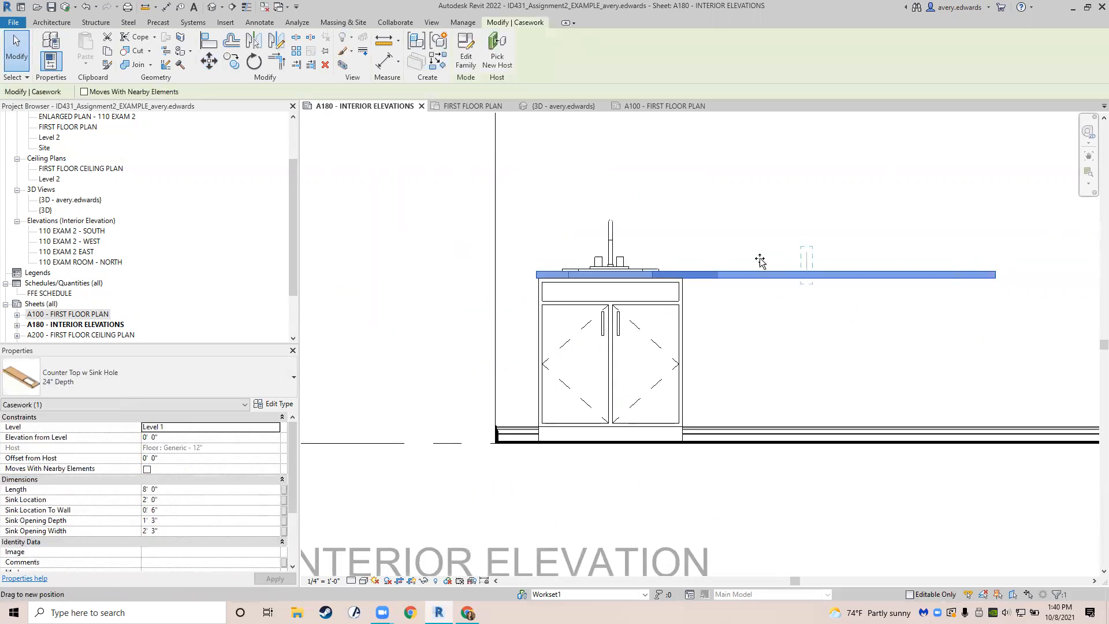
pyautogui.press('Escape')
pyautogui.scroll(-1, 753, 325)
pyautogui.moveTo(753, 324); pyautogui.dragTo(632, 384, button='middle')
pyautogui.click(496, 331)
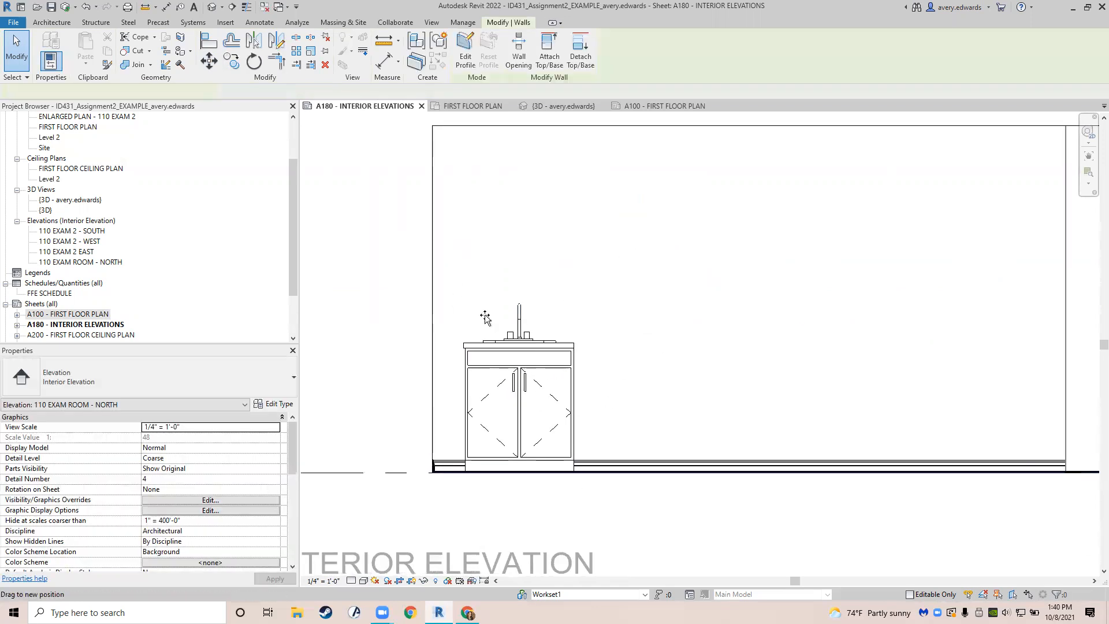
pyautogui.press('Escape')
# Try to move the vanity sink and base cabinet together against the west wall, and undo the move.
pyautogui.moveTo(448, 280); pyautogui.dragTo(592, 522)
pyautogui.scroll(2, 497, 421)
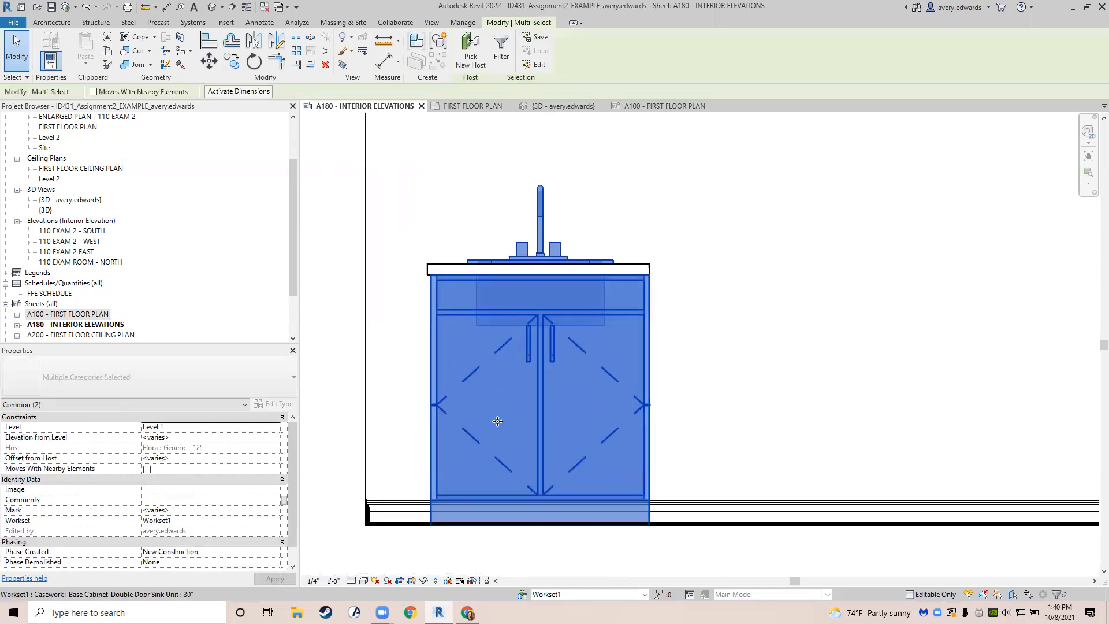
pyautogui.press('m')
pyautogui.press('v')
pyautogui.click(431, 518)
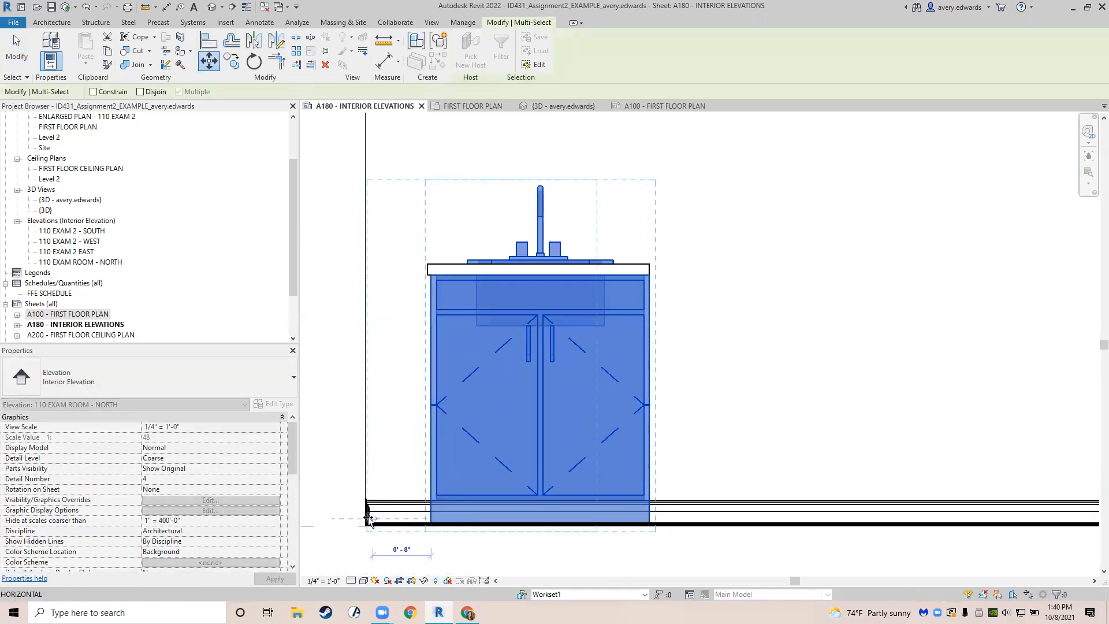
pyautogui.click(368, 518)
pyautogui.press('Escape')
pyautogui.scroll(-2, 497, 457)
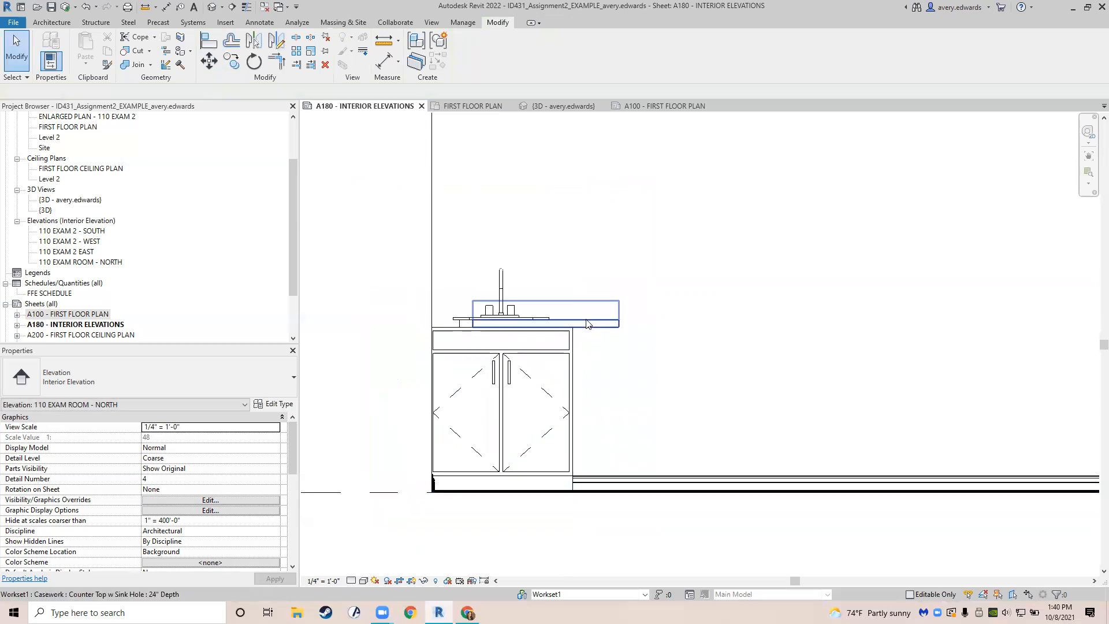
pyautogui.hotkey('ctrl', 'z')
pyautogui.scroll(-2, 418, 189)
pyautogui.moveTo(357, 136); pyautogui.dragTo(597, 451)
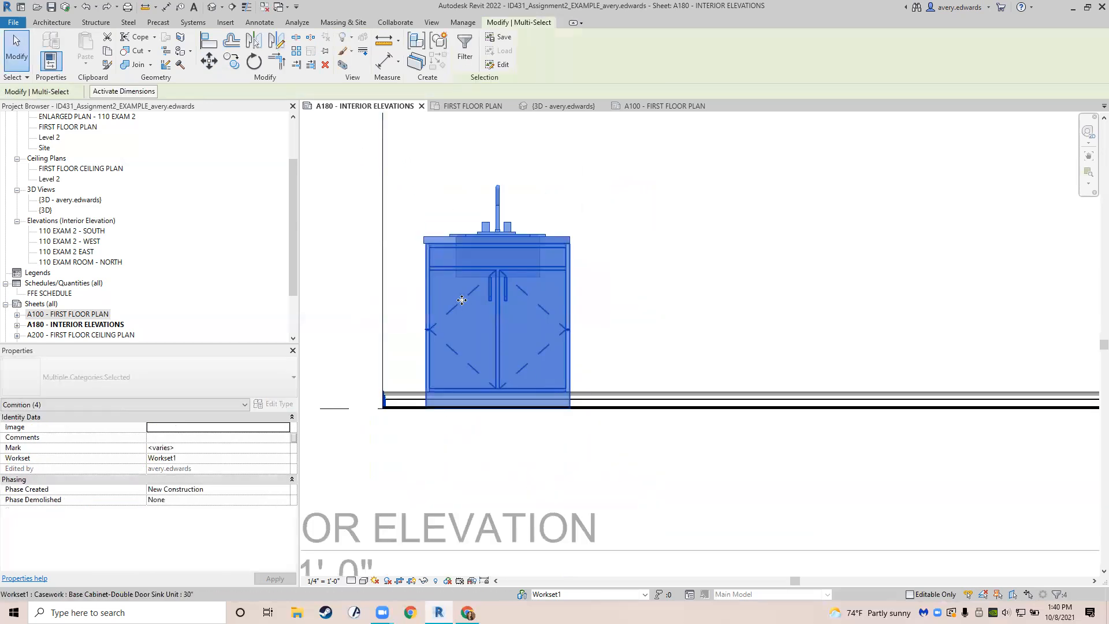
pyautogui.press('m')
pyautogui.press('v')
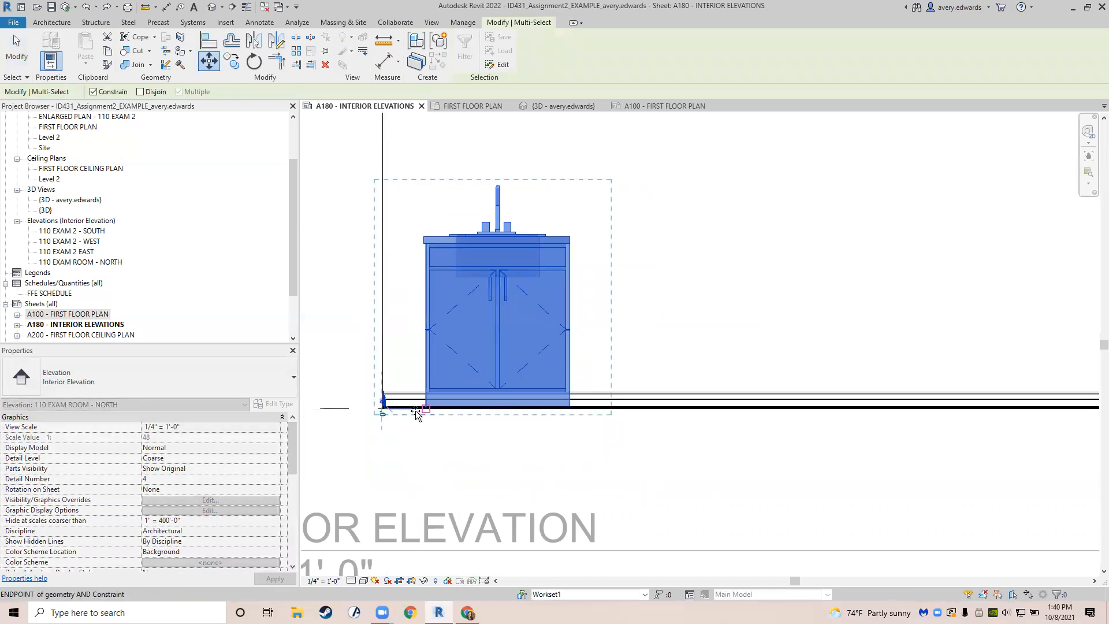
pyautogui.press('Escape')
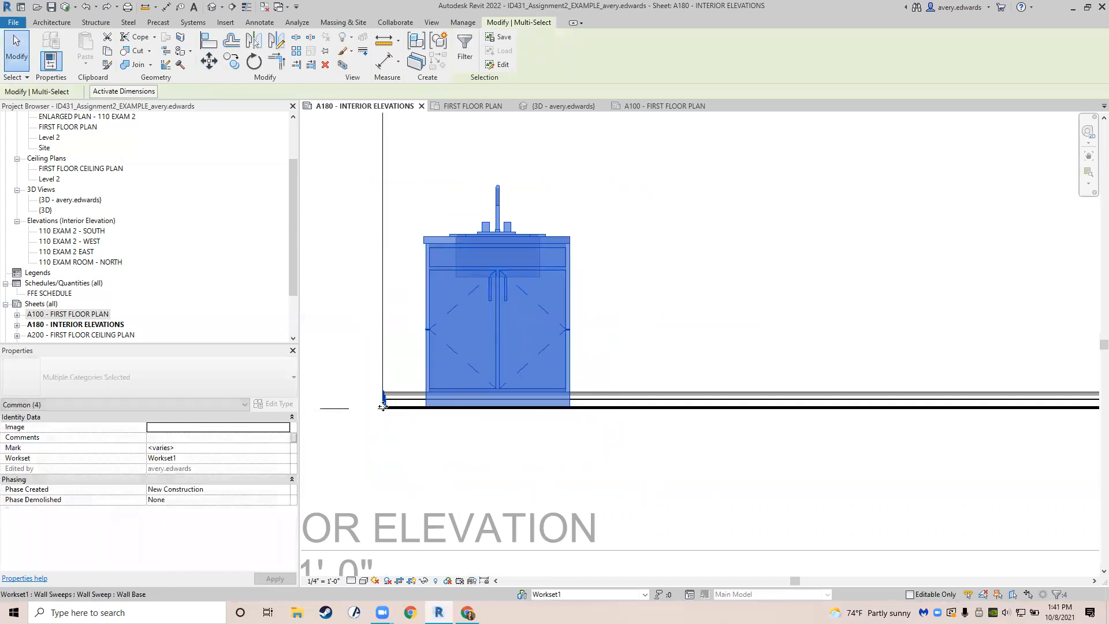
pyautogui.press('Escape')
# Dimension the width of the sink base cabinet in north elevation 4, placing the aligned dimension below the floor line.
pyautogui.scroll(-5, 512, 402)
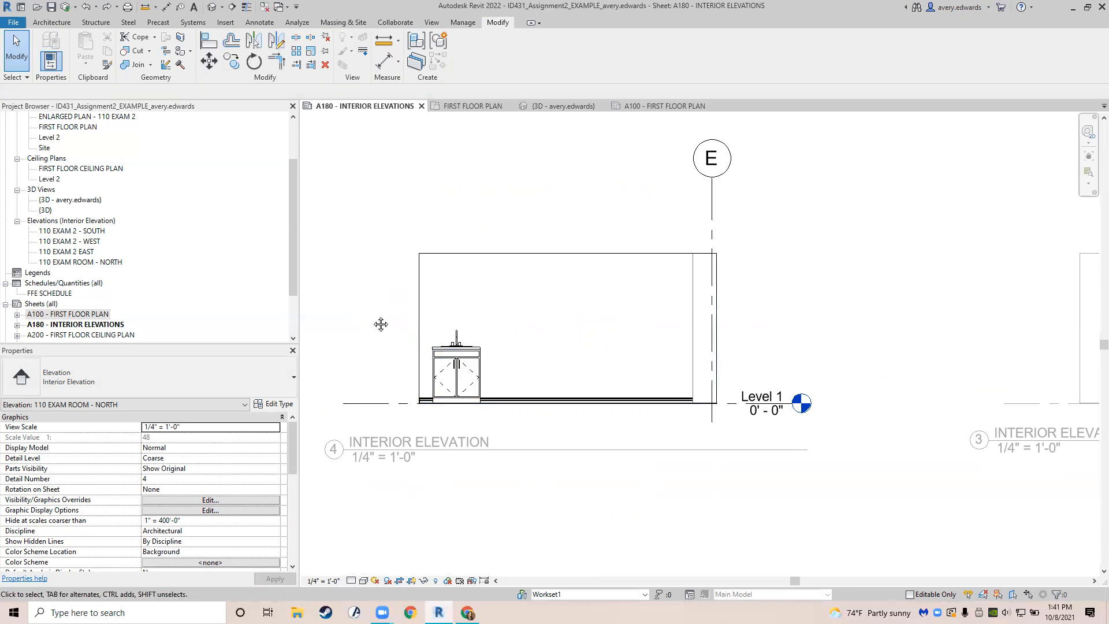
pyautogui.moveTo(379, 322); pyautogui.dragTo(351, 310, button='middle')
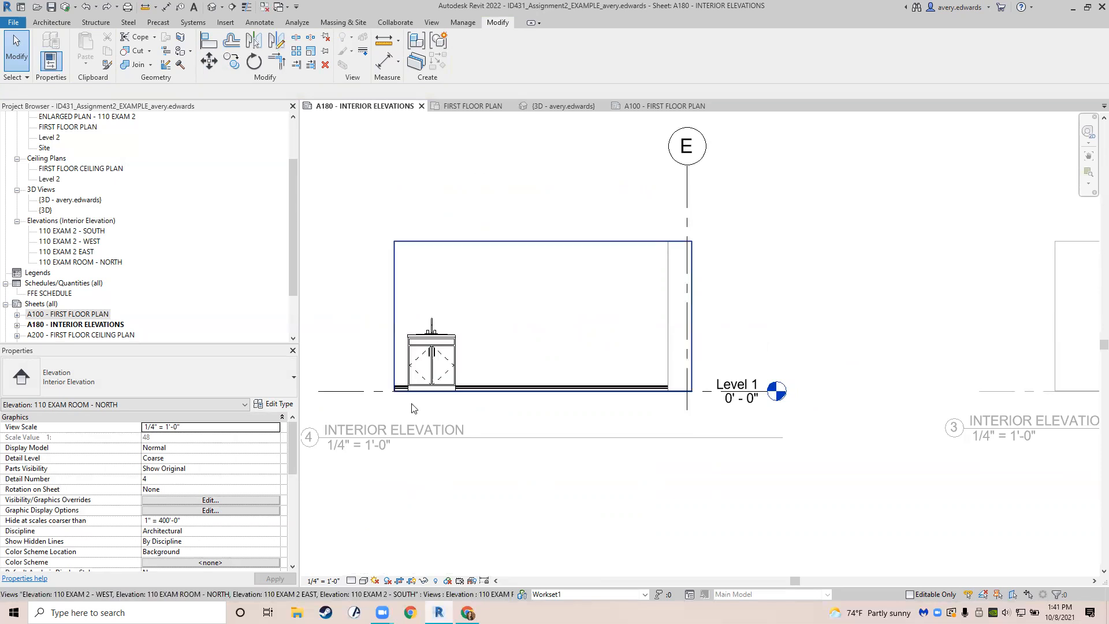
pyautogui.scroll(1, 421, 397)
pyautogui.scroll(1, 491, 399)
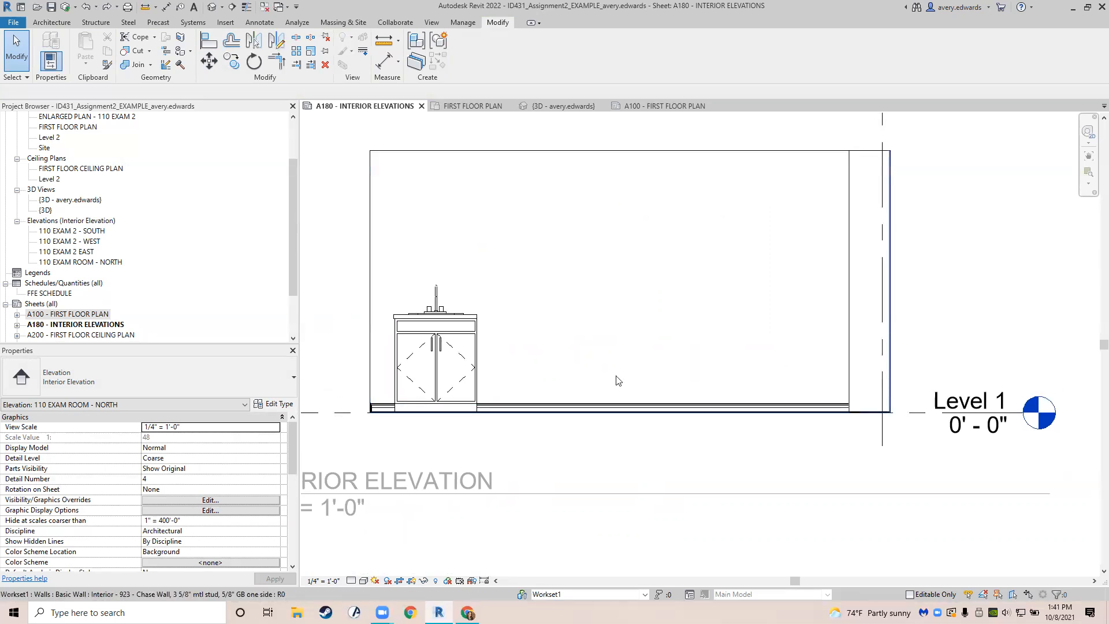
pyautogui.moveTo(603, 386); pyautogui.dragTo(625, 377, button='middle')
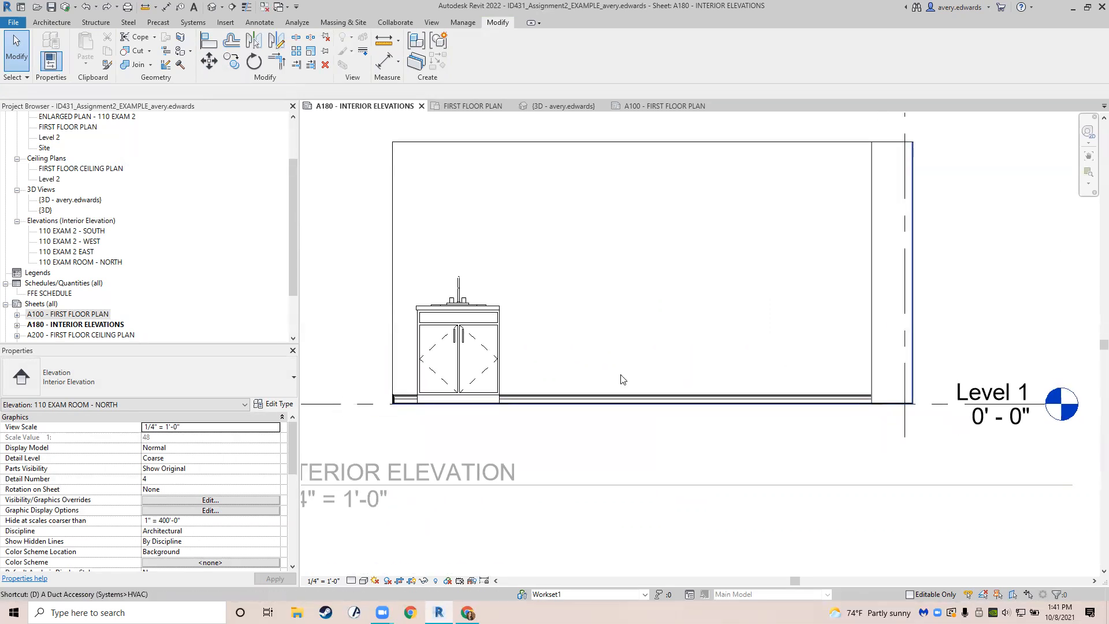
pyautogui.press('d')
pyautogui.press('i')
pyautogui.click(499, 361)
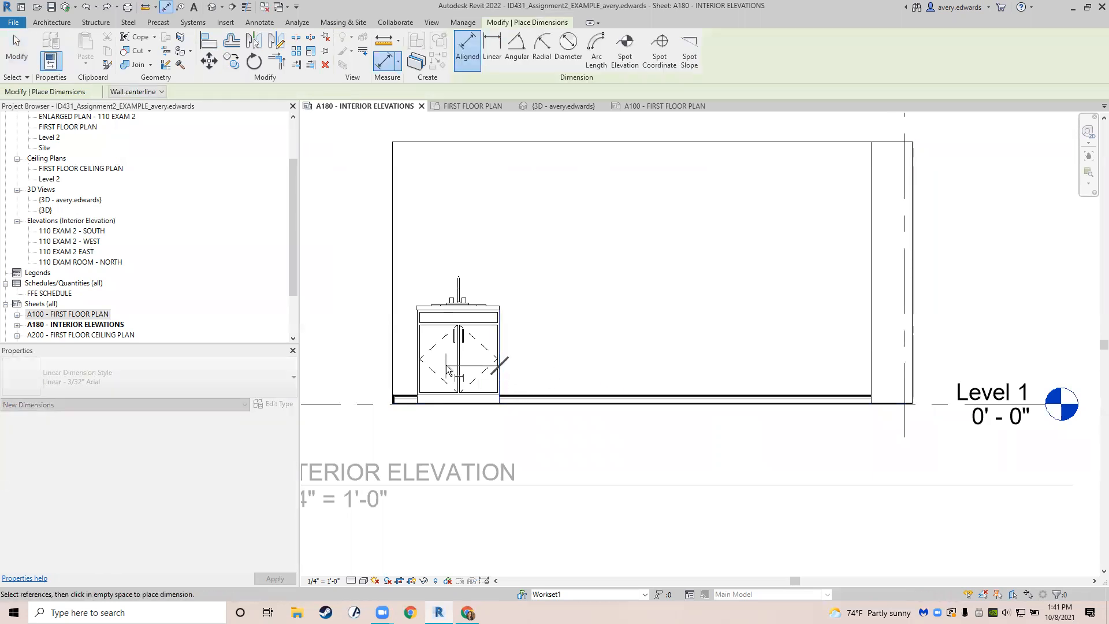
pyautogui.click(417, 364)
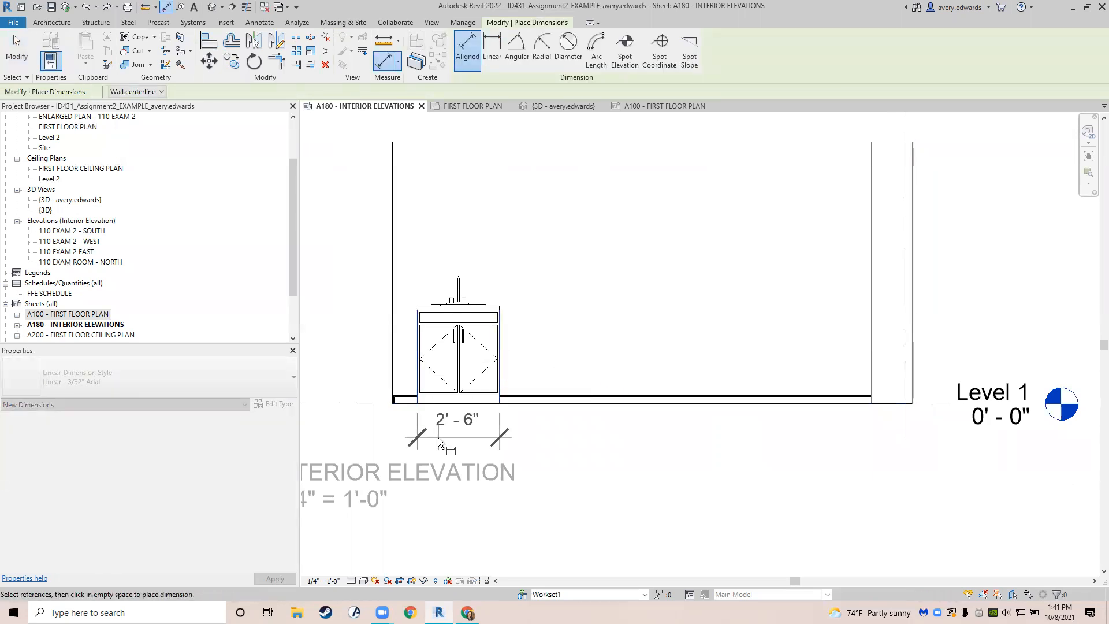
pyautogui.click(438, 437)
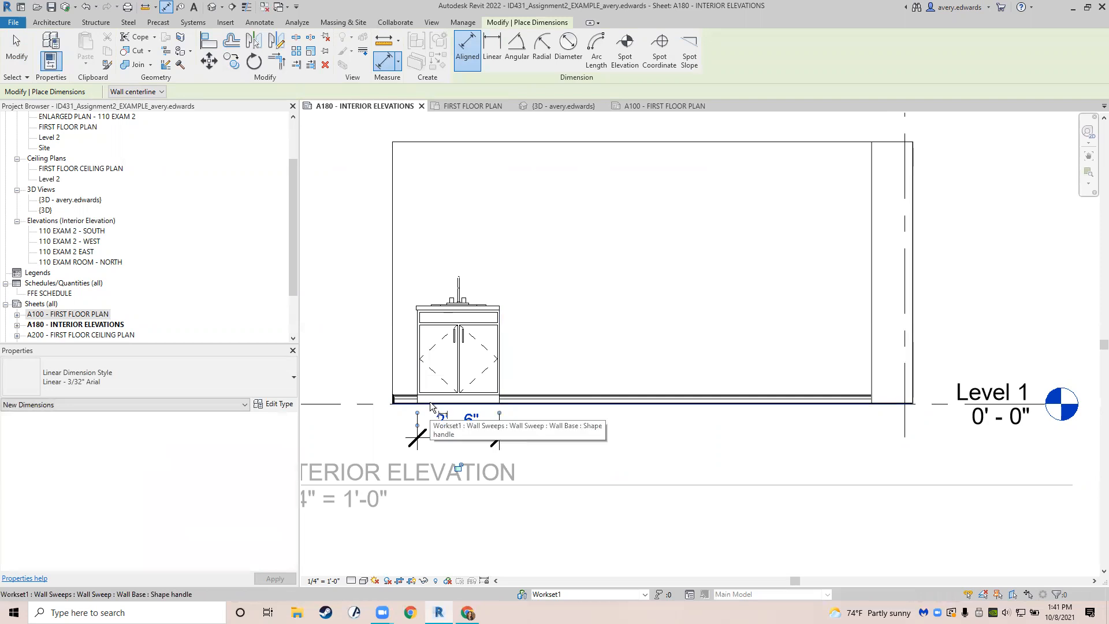
# Add a vertical dimension string west of the wall, from the floor to the cabinet top and the counter top's upper edge.
pyautogui.scroll(2, 429, 403)
pyautogui.click(430, 403)
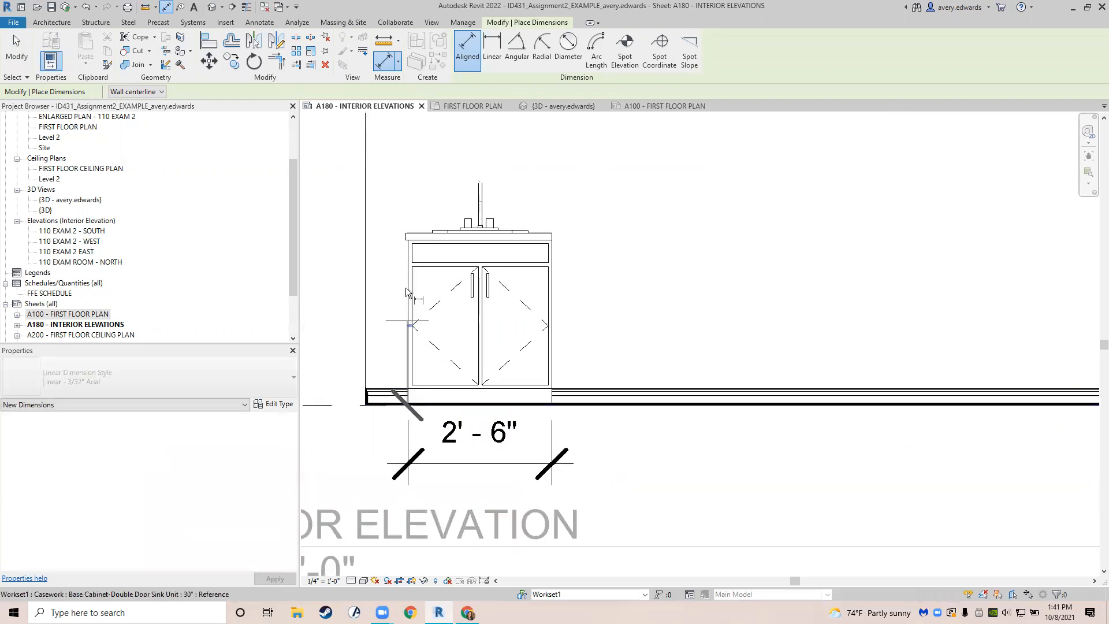
pyautogui.click(420, 231)
pyautogui.moveTo(449, 208); pyautogui.dragTo(564, 209, button='middle')
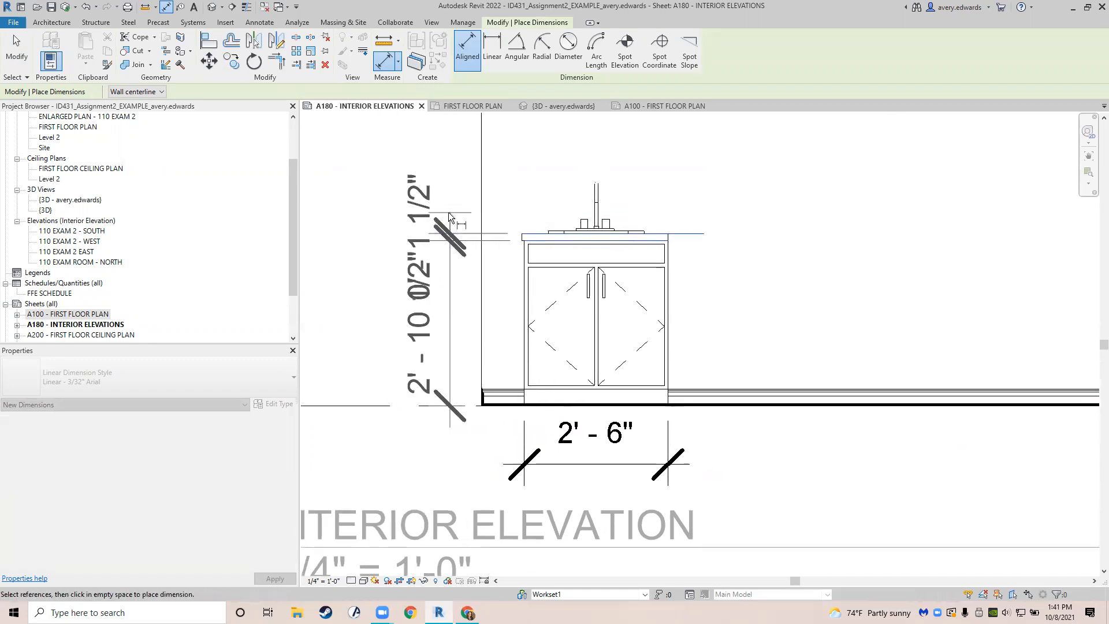
pyautogui.click(437, 234)
# Move the counter top thickness dimension text up, clear of the cabinet height text and in line with it.
pyautogui.scroll(-2, 450, 315)
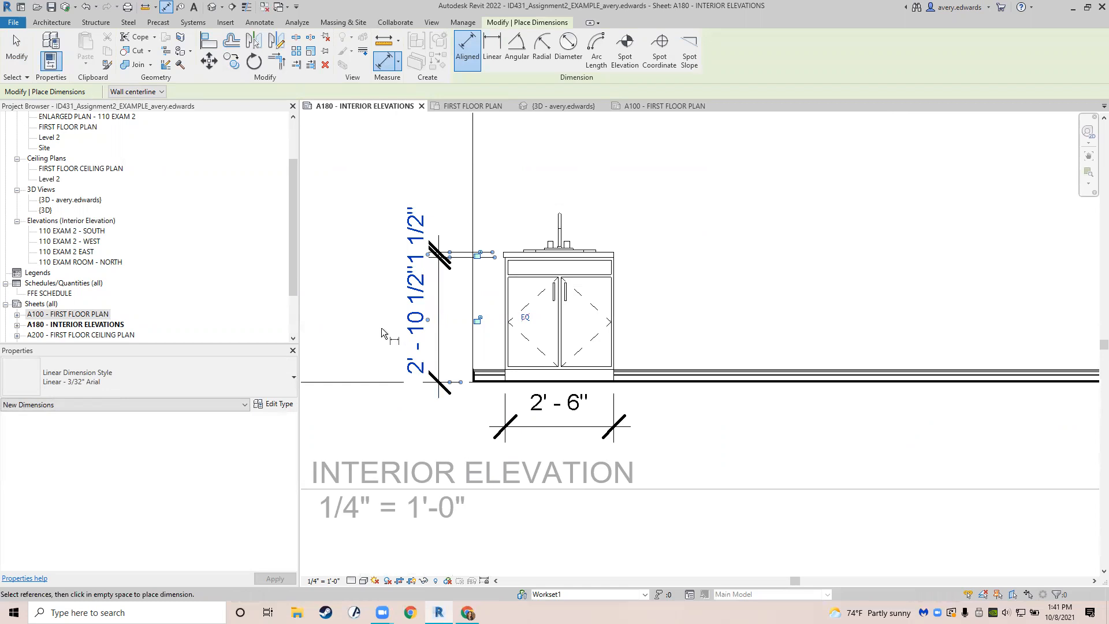
pyautogui.scroll(2, 455, 300)
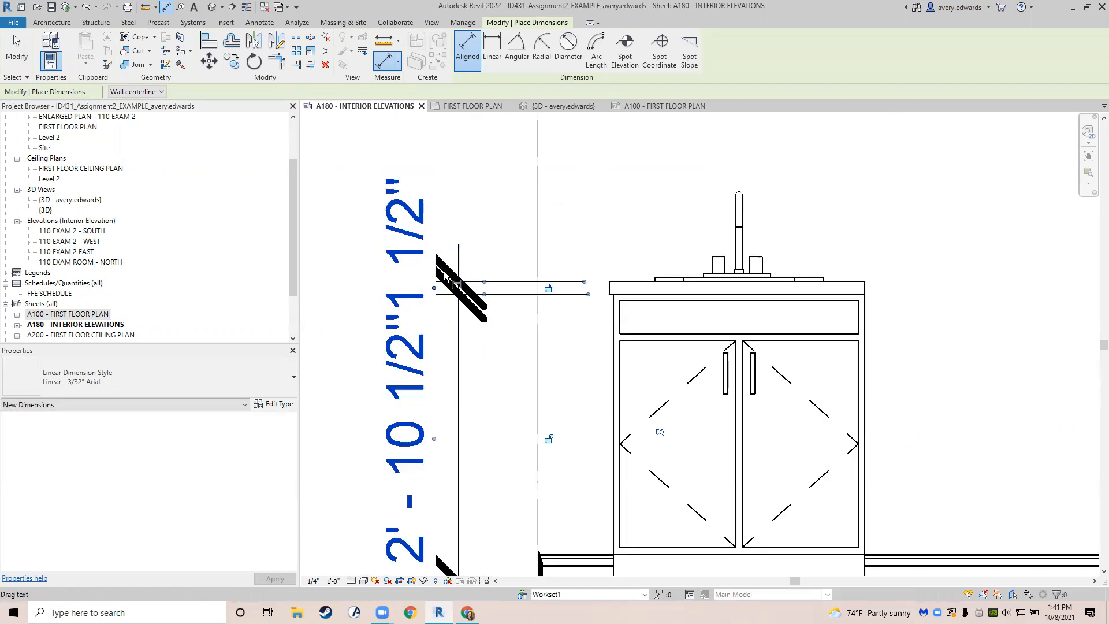
pyautogui.moveTo(440, 267); pyautogui.dragTo(405, 124)
pyautogui.moveTo(429, 240); pyautogui.dragTo(425, 329, button='middle')
pyautogui.scroll(-1, 424, 327)
pyautogui.moveTo(404, 228)
pyautogui.mouseDown()
pyautogui.moveTo(404, 208)
pyautogui.moveTo(415, 219)
pyautogui.mouseUp()
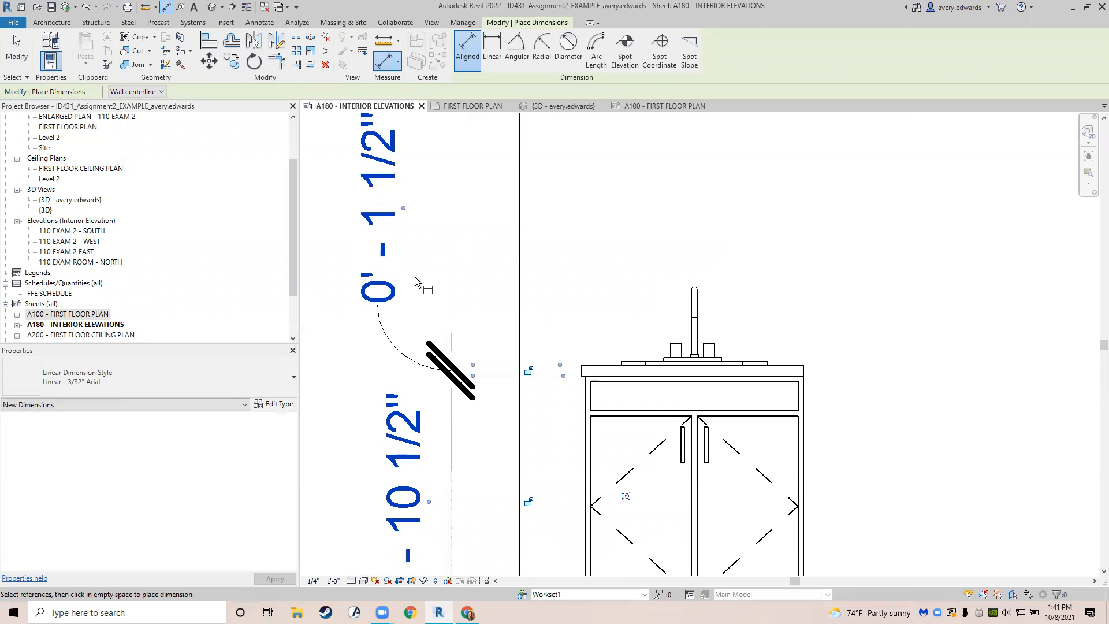
pyautogui.scroll(-2, 415, 276)
pyautogui.scroll(-1, 419, 260)
pyautogui.moveTo(431, 238); pyautogui.dragTo(434, 242)
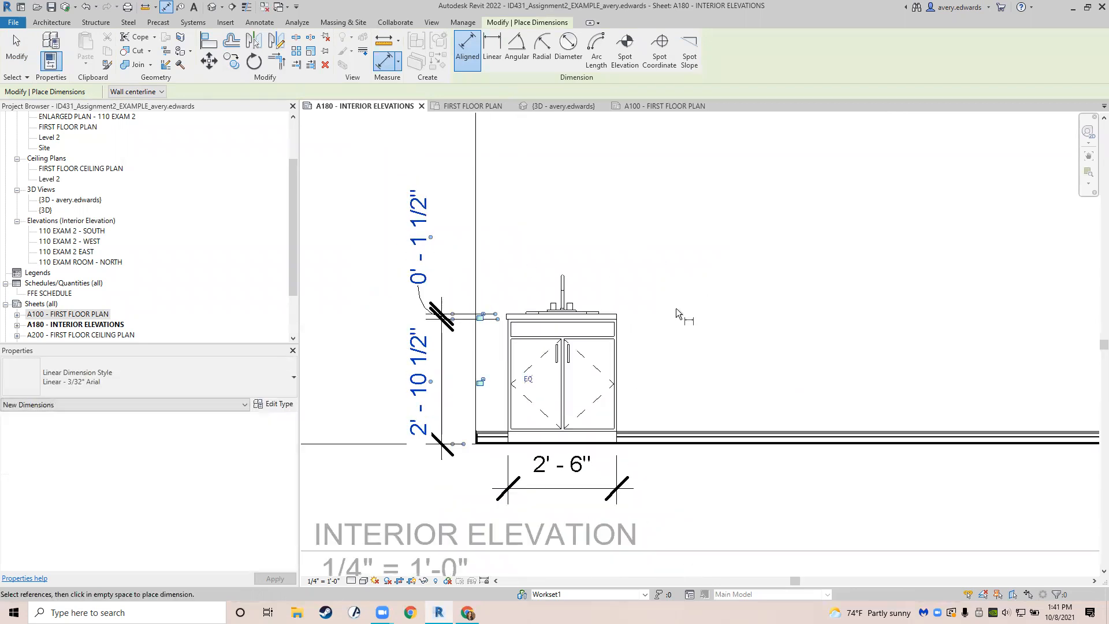
pyautogui.scroll(-2, 675, 312)
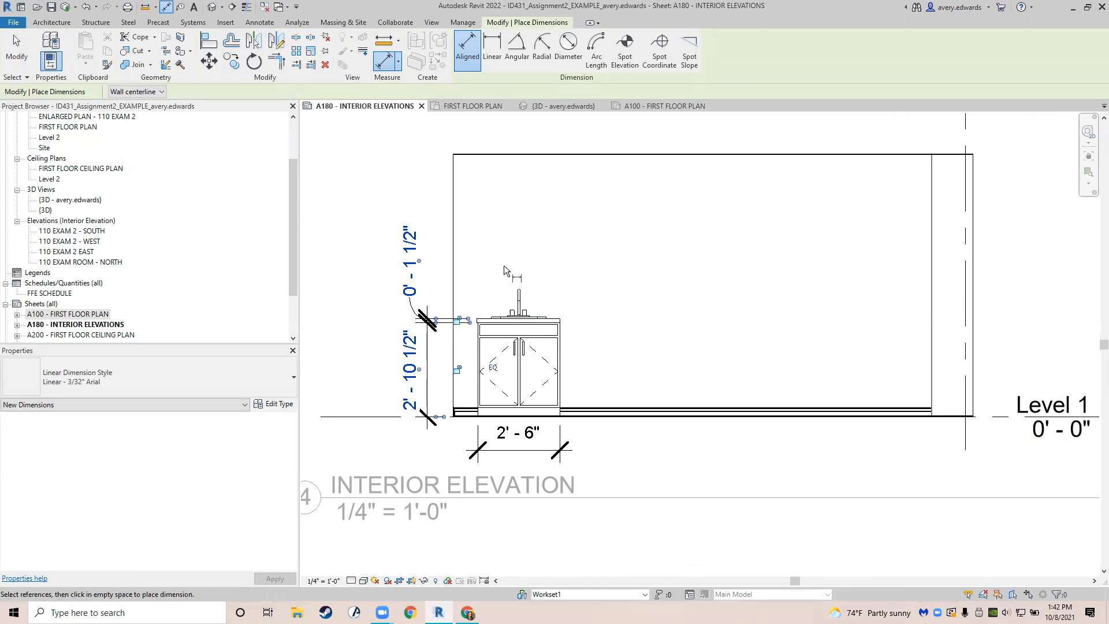
pyautogui.scroll(2, 523, 289)
pyautogui.scroll(5, 518, 299)
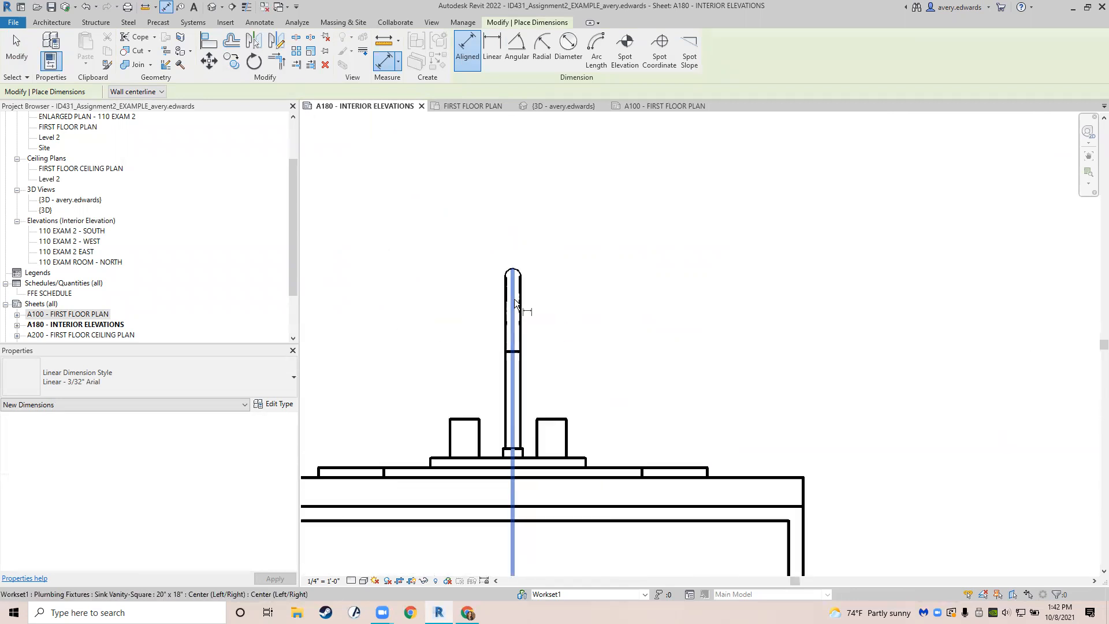
pyautogui.scroll(2, 511, 298)
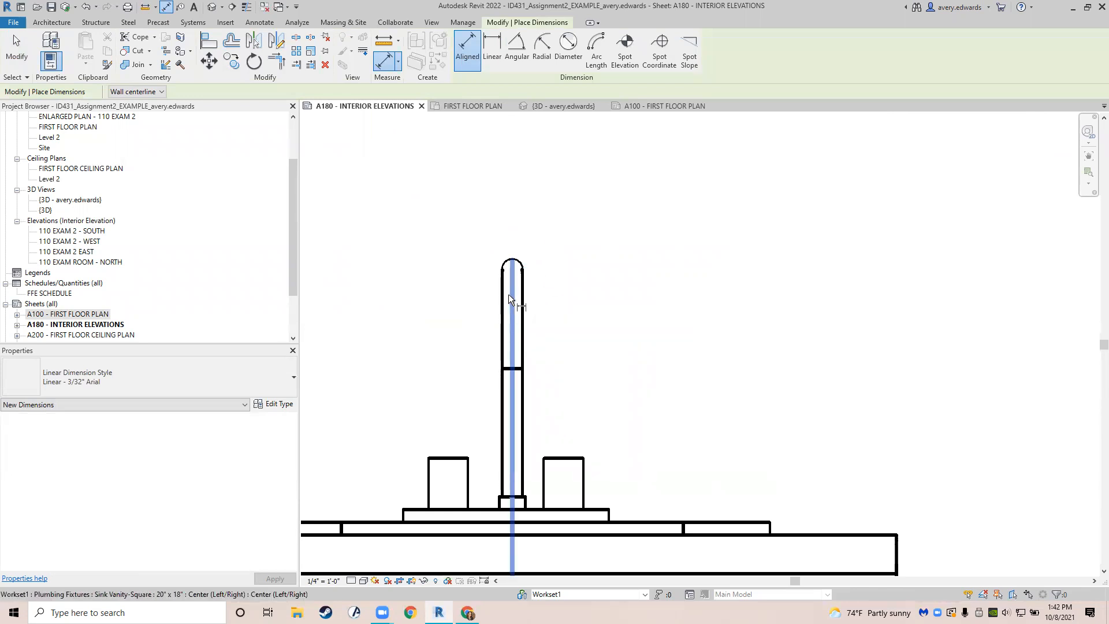
pyautogui.scroll(-6, 509, 294)
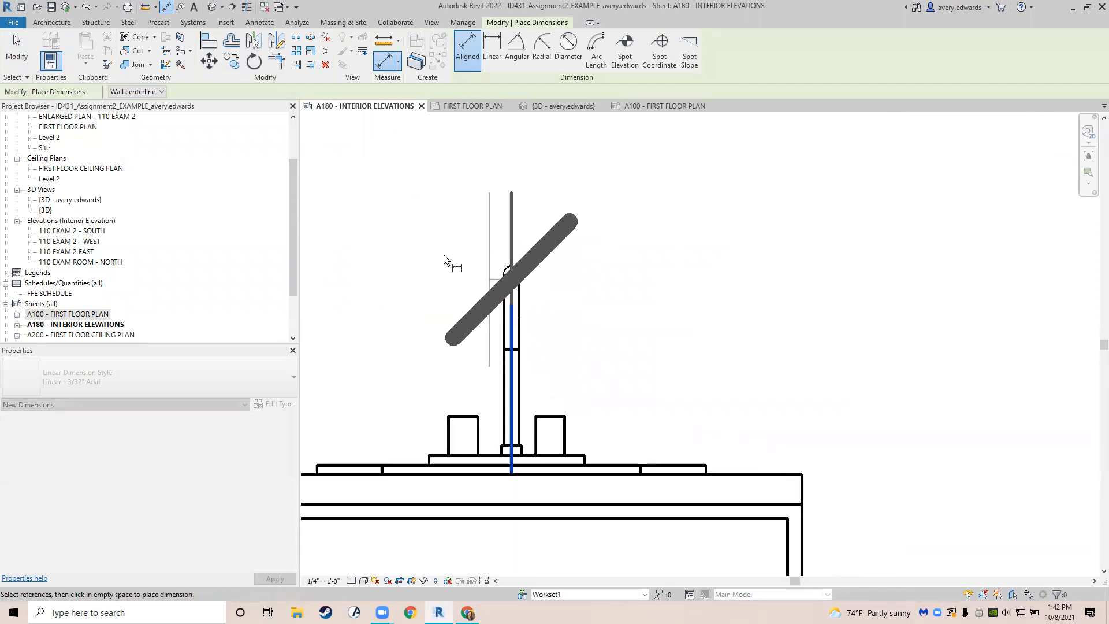
pyautogui.moveTo(504, 233); pyautogui.dragTo(520, 285, button='middle')
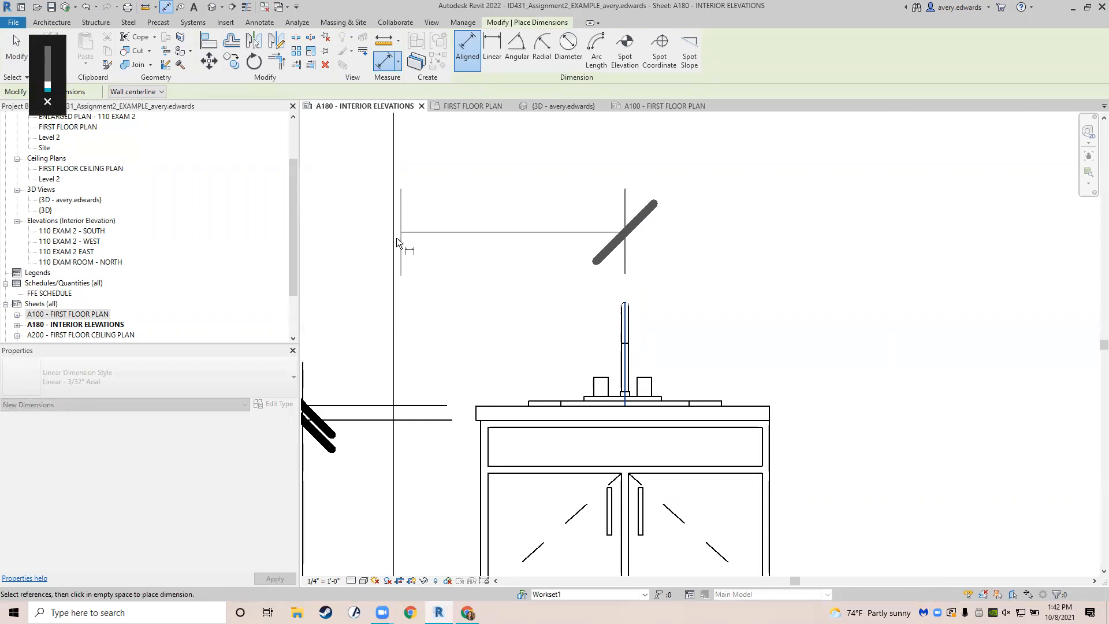
pyautogui.scroll(-1, 397, 237)
pyautogui.scroll(-3, 396, 237)
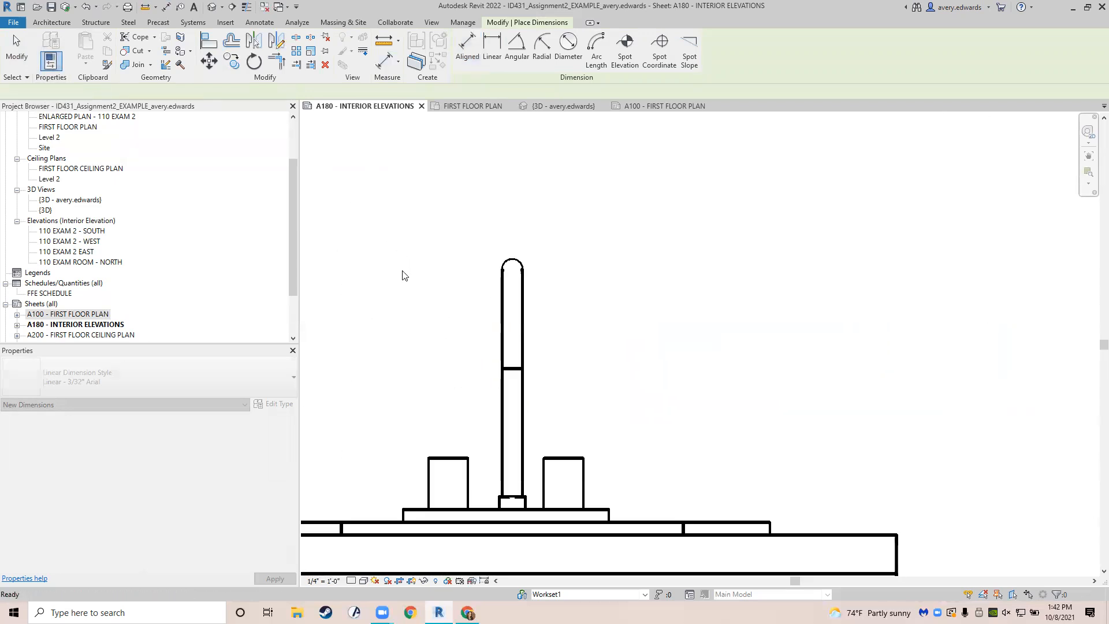
pyautogui.press('d')
pyautogui.press('i')
pyautogui.scroll(-6, 407, 289)
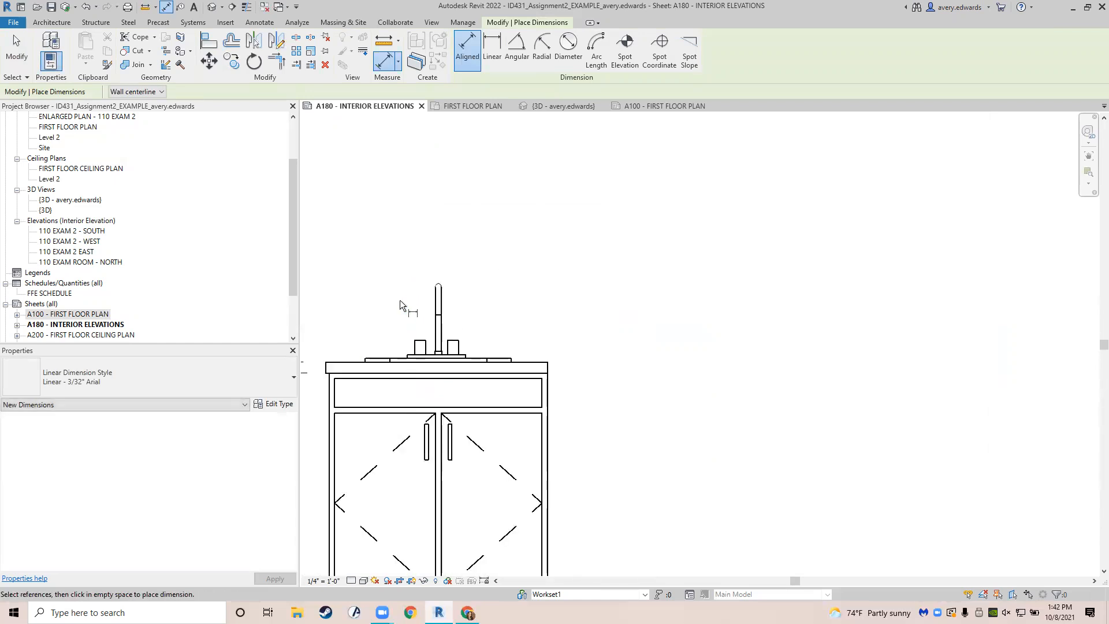
pyautogui.scroll(-3, 514, 269)
pyautogui.press('Escape')
pyautogui.click(456, 248)
pyautogui.moveTo(546, 215); pyautogui.dragTo(558, 260, button='middle')
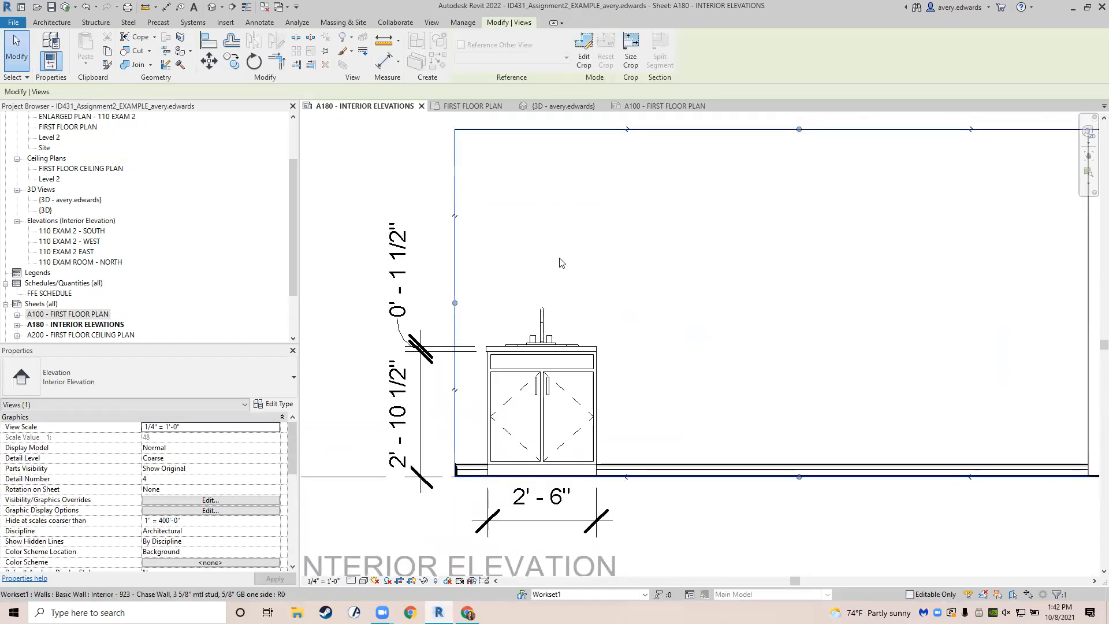
pyautogui.scroll(-2, 558, 261)
pyautogui.moveTo(491, 286); pyautogui.dragTo(485, 284)
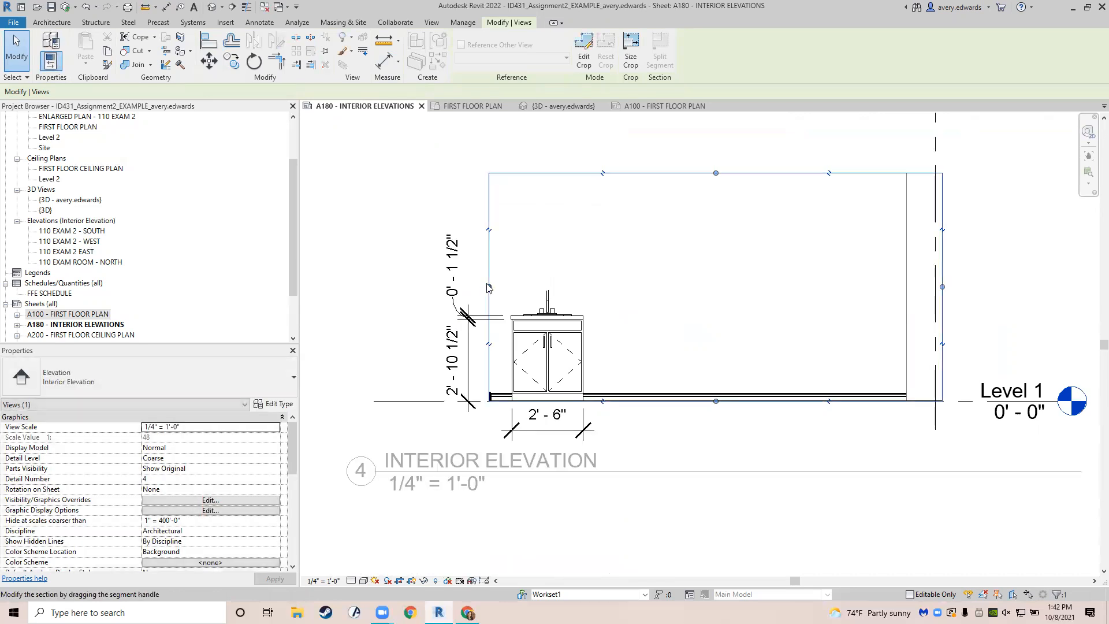
pyautogui.press('Escape')
# Add an aligned dimension from the vanity sink's centerline to the west wall, placing it above the faucet in elevation 4.
pyautogui.press('d')
pyautogui.press('i')
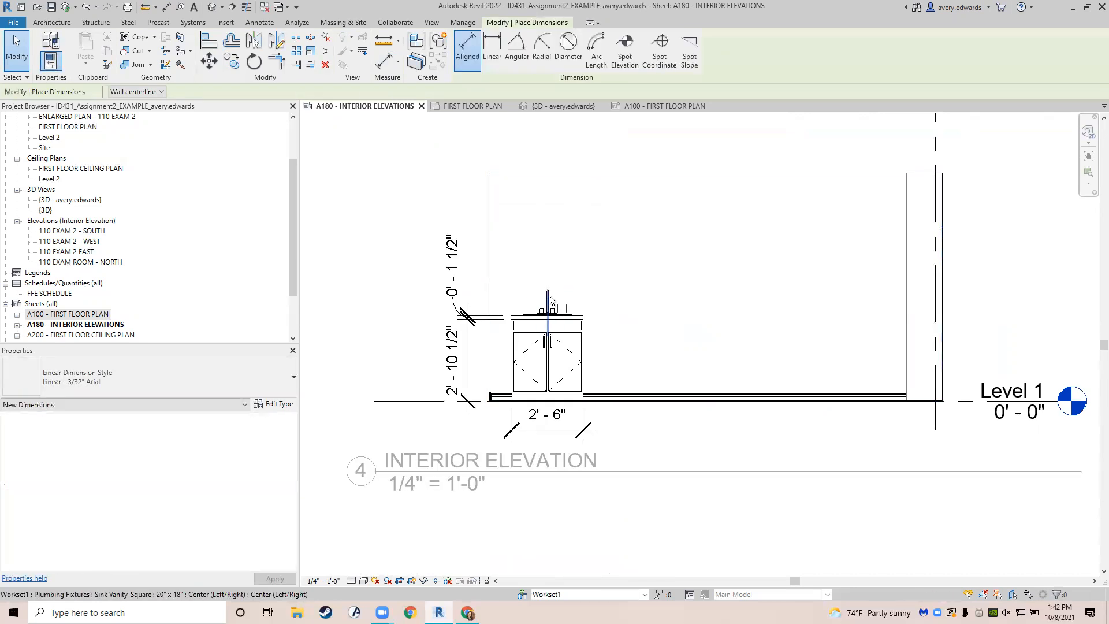
pyautogui.click(546, 292)
pyautogui.click(489, 268)
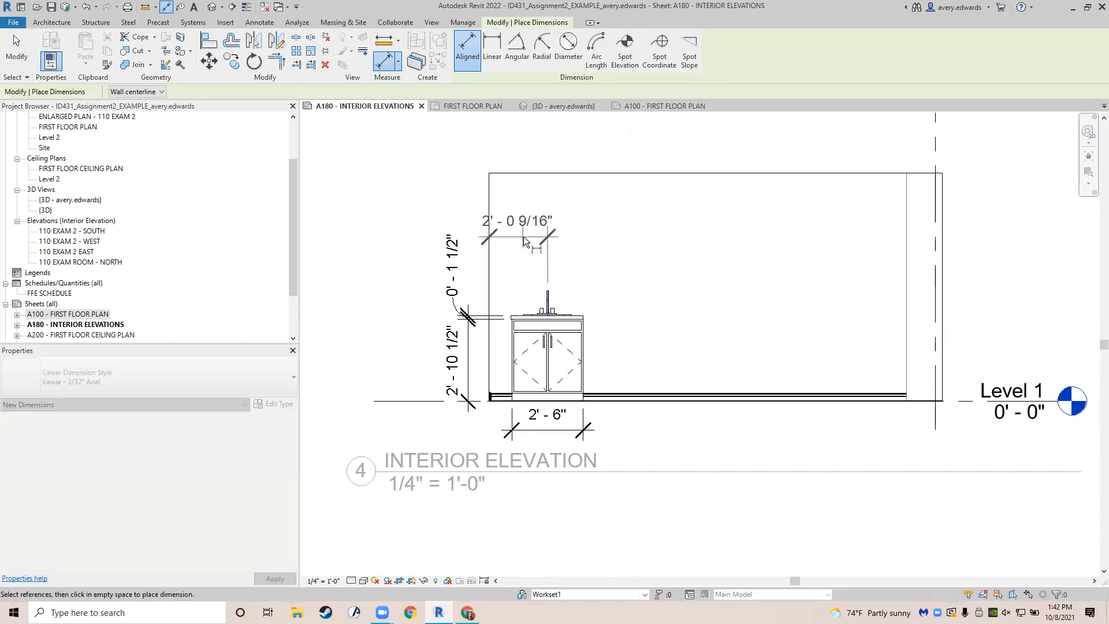
pyautogui.click(519, 256)
pyautogui.moveTo(551, 279); pyautogui.dragTo(512, 264, button='middle')
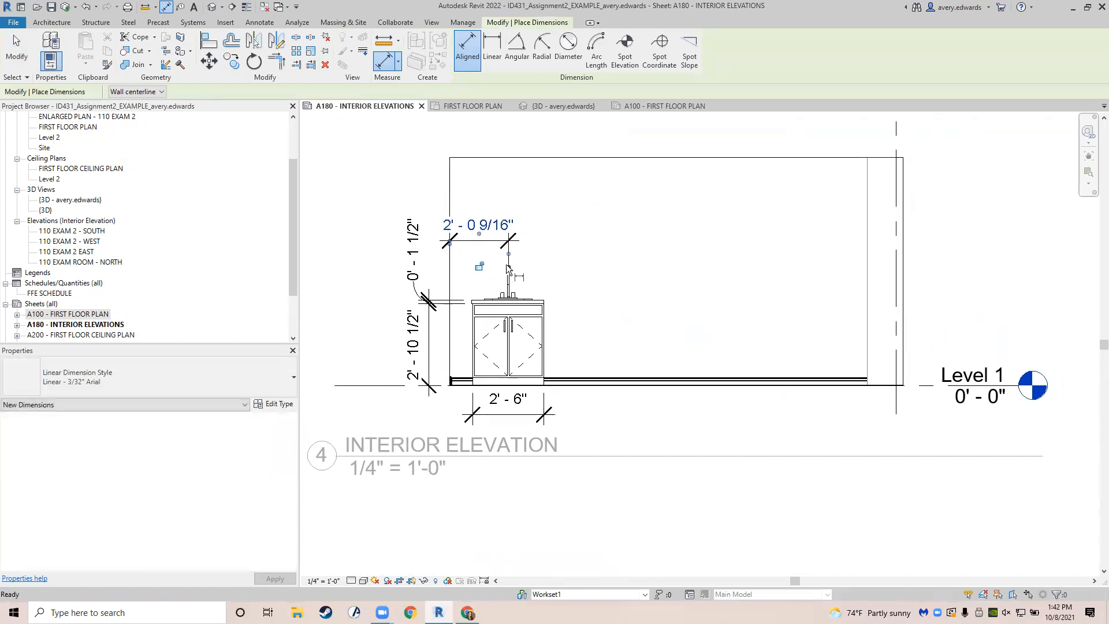
pyautogui.press('Escape')
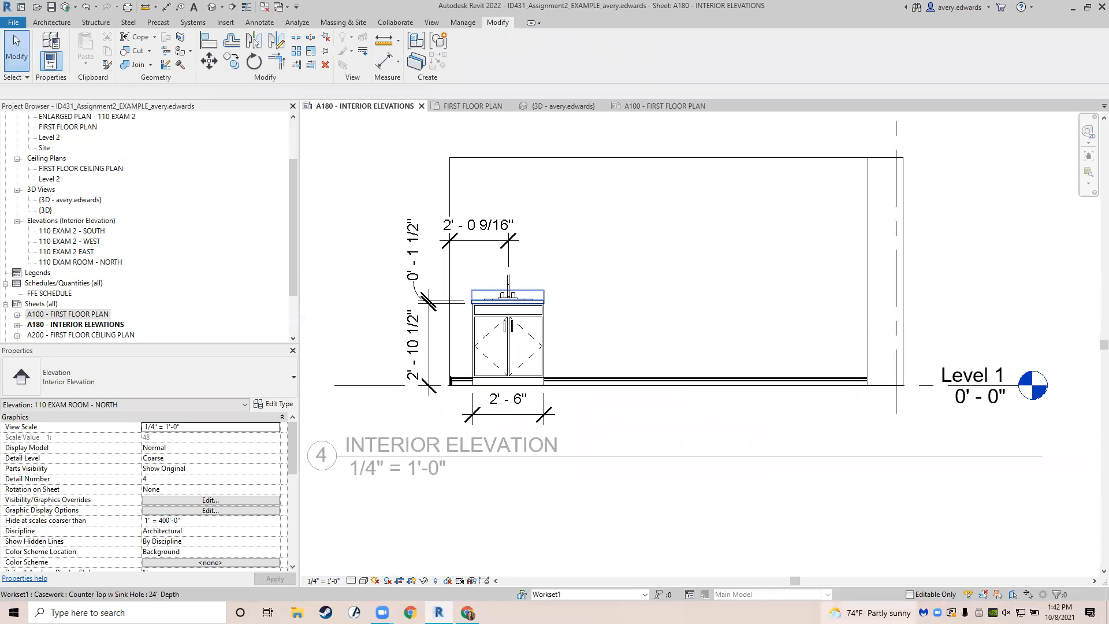
pyautogui.moveTo(869, 612)
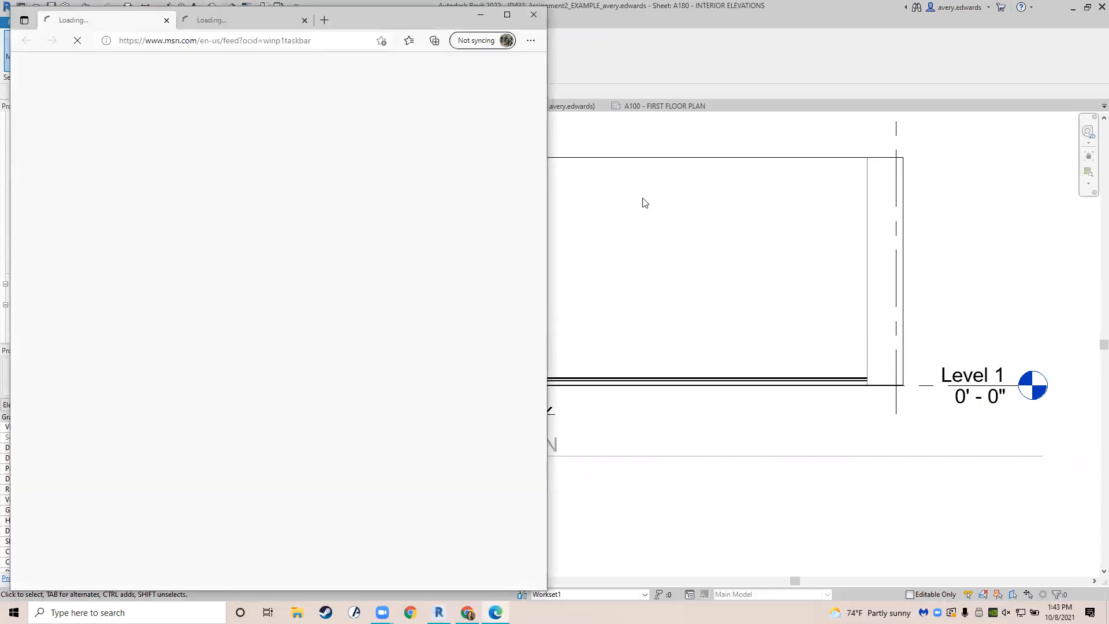
pyautogui.doubleClick(346, 23)
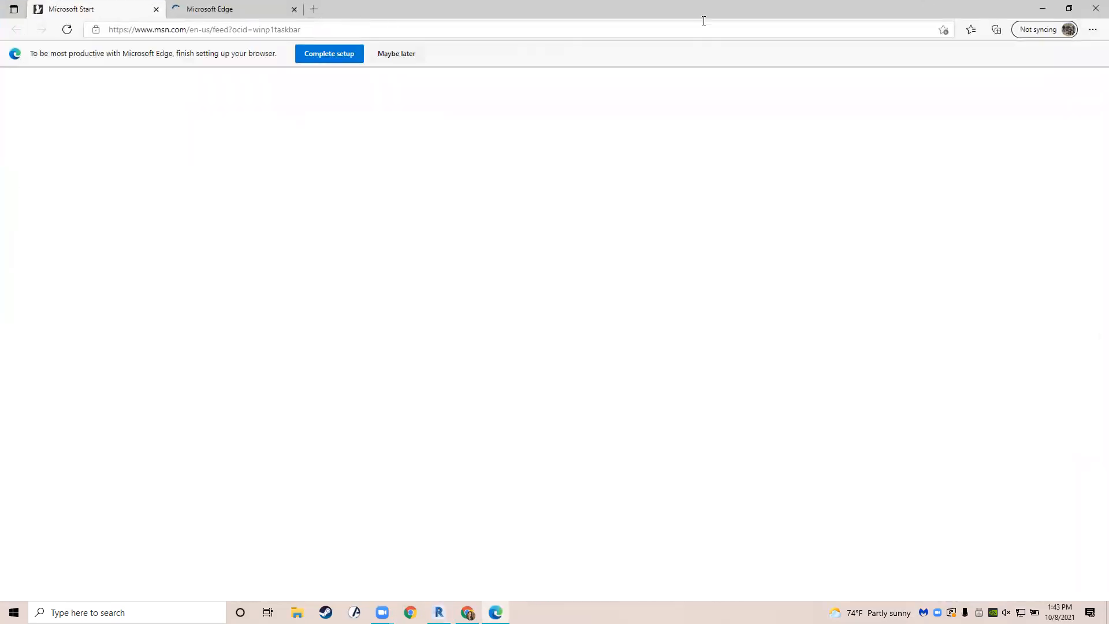
pyautogui.click(1095, 9)
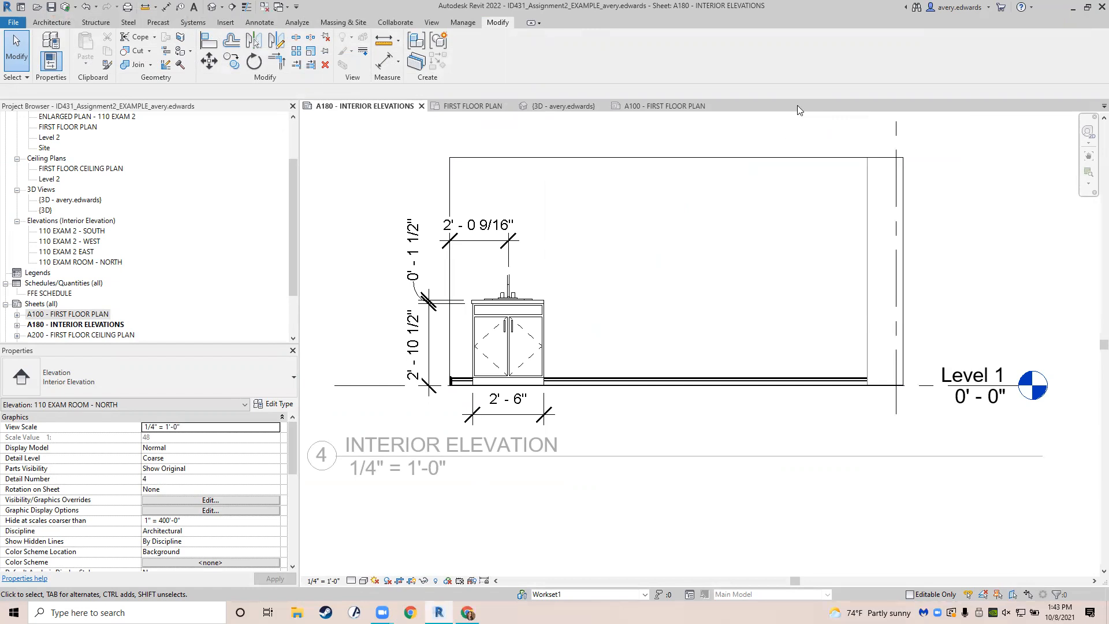
# Align the west edges of the sink base cabinet and the counter top with the face of the west wall.
pyautogui.click(512, 287)
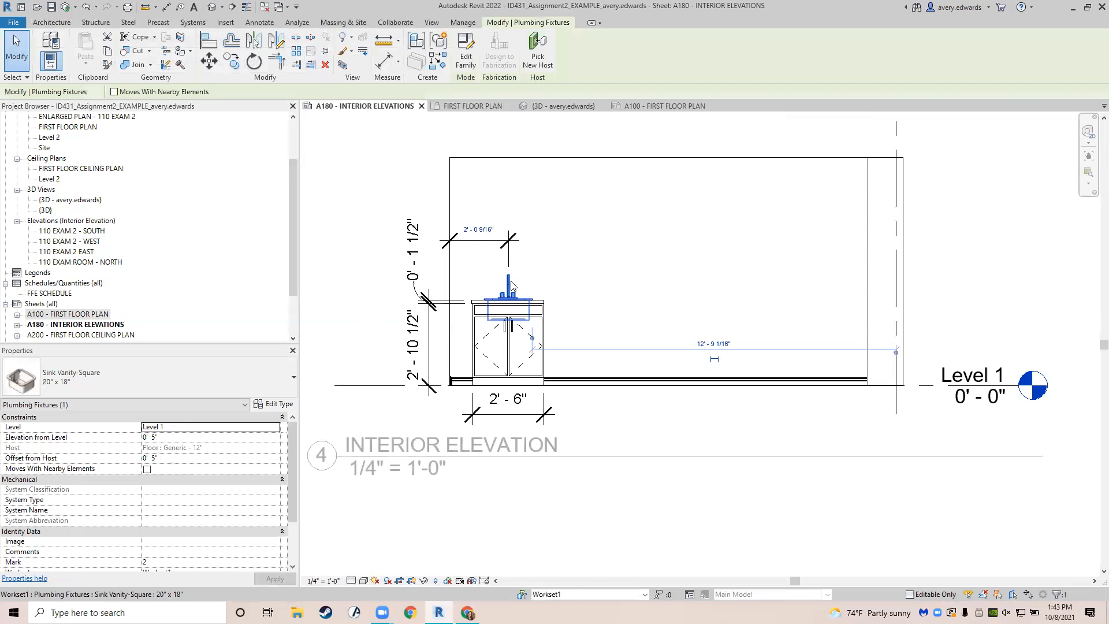
pyautogui.scroll(3, 483, 302)
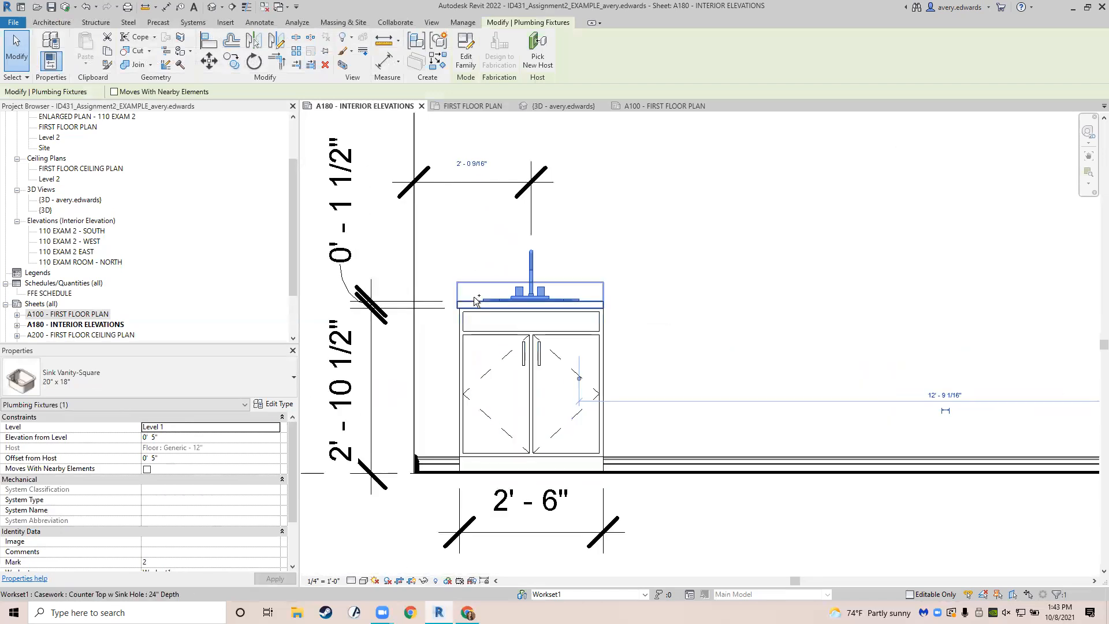
pyautogui.keyDown('ctrl'); pyautogui.click(465, 327); pyautogui.keyUp('ctrl')
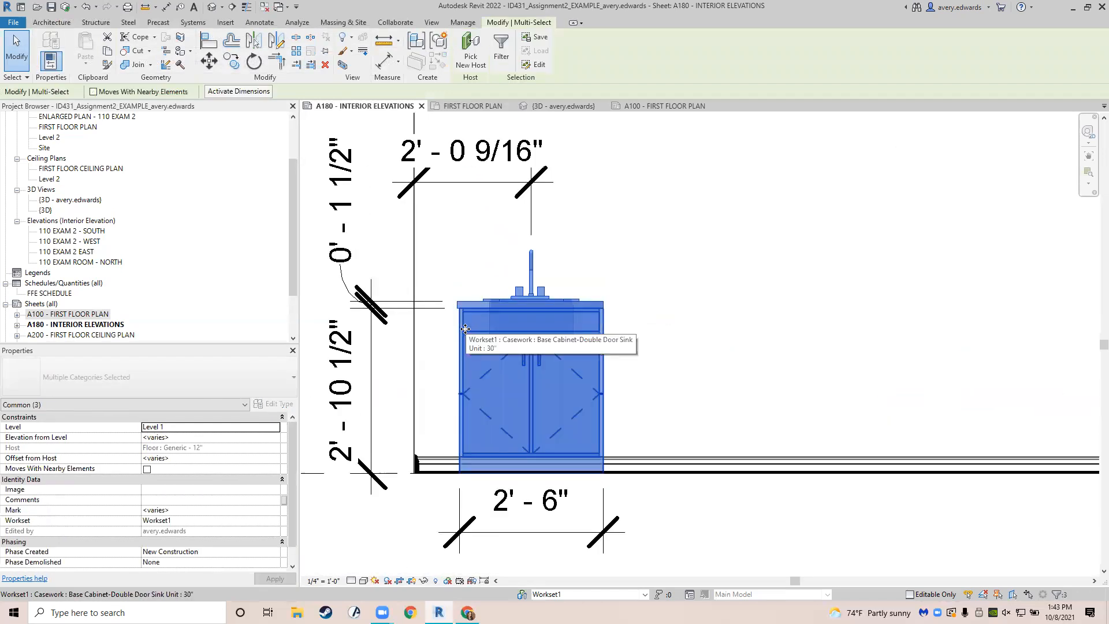
pyautogui.press('a')
pyautogui.press('l')
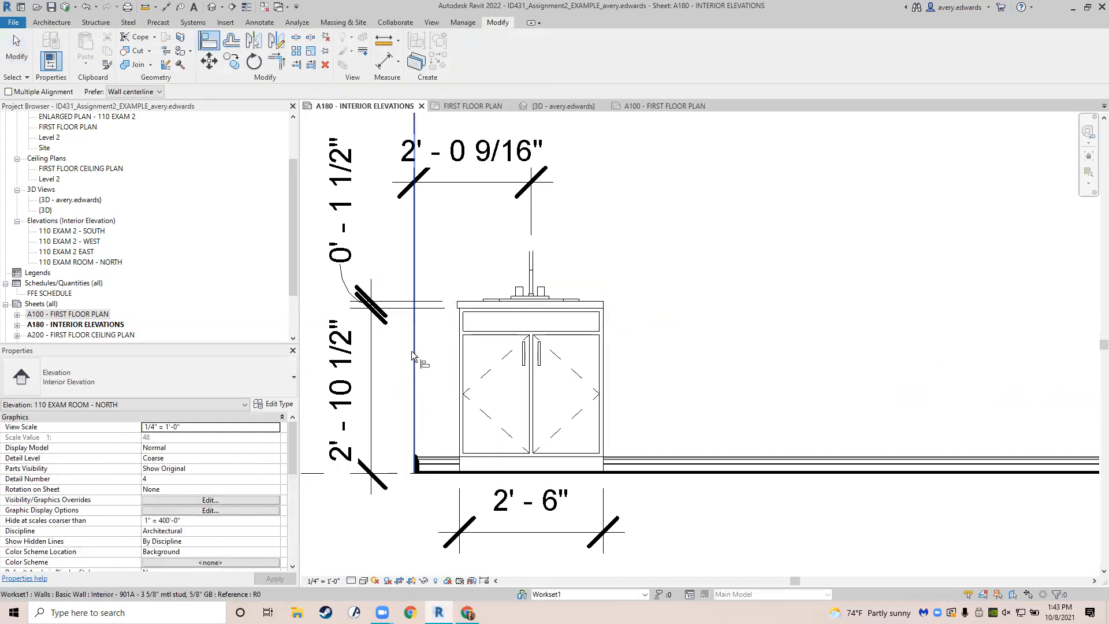
pyautogui.click(463, 363)
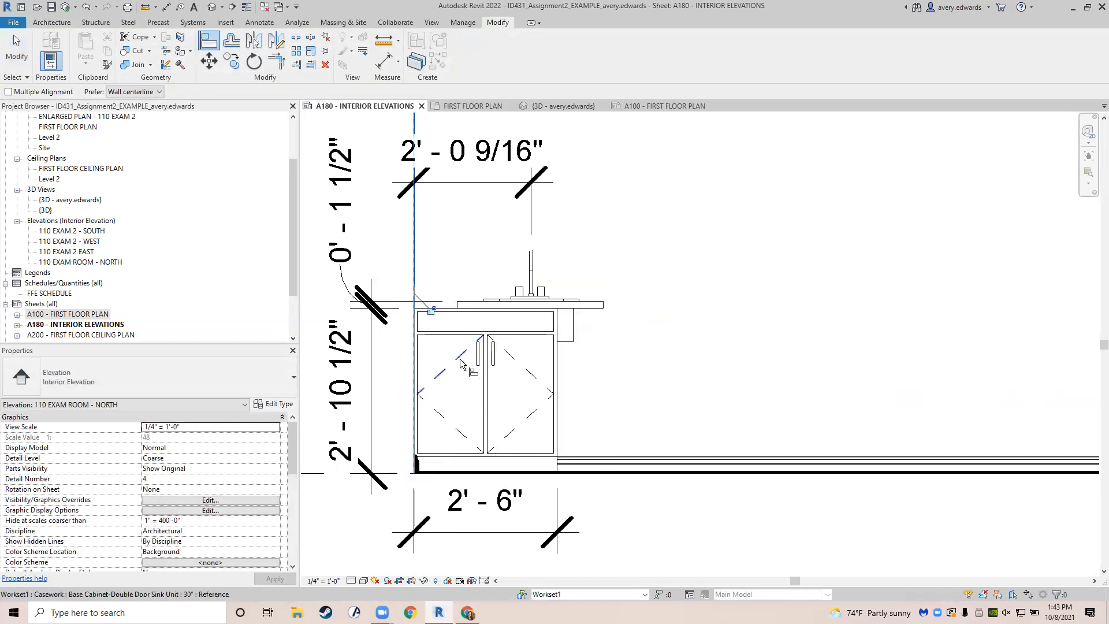
pyautogui.click(415, 339)
pyautogui.click(457, 304)
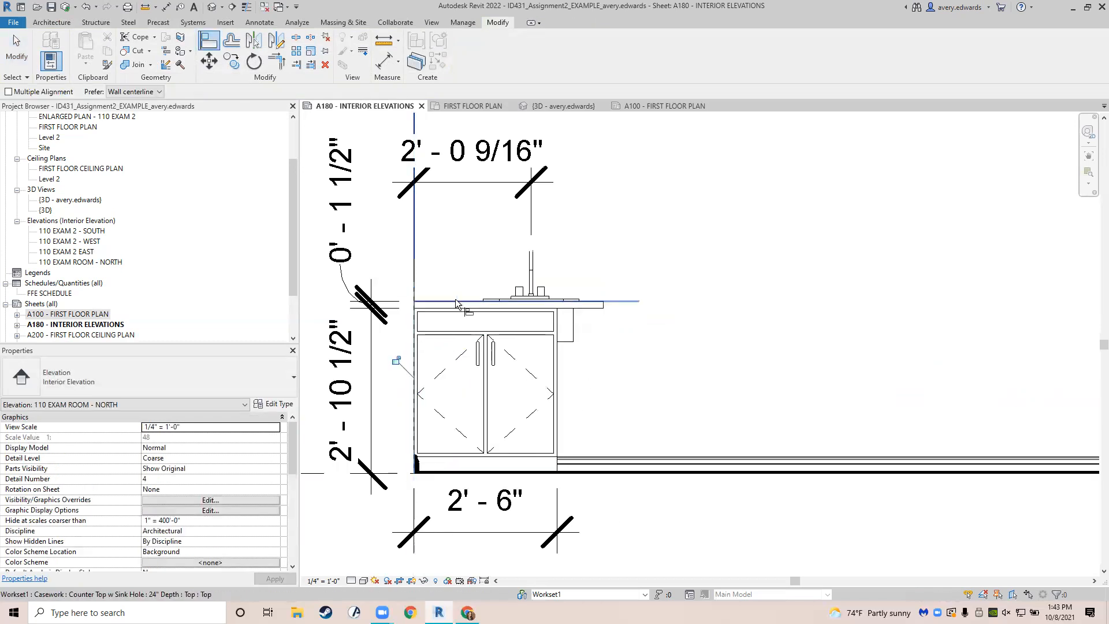
# Align the vanity sink's centerline with the center of the double-door base cabinet.
pyautogui.click(486, 330)
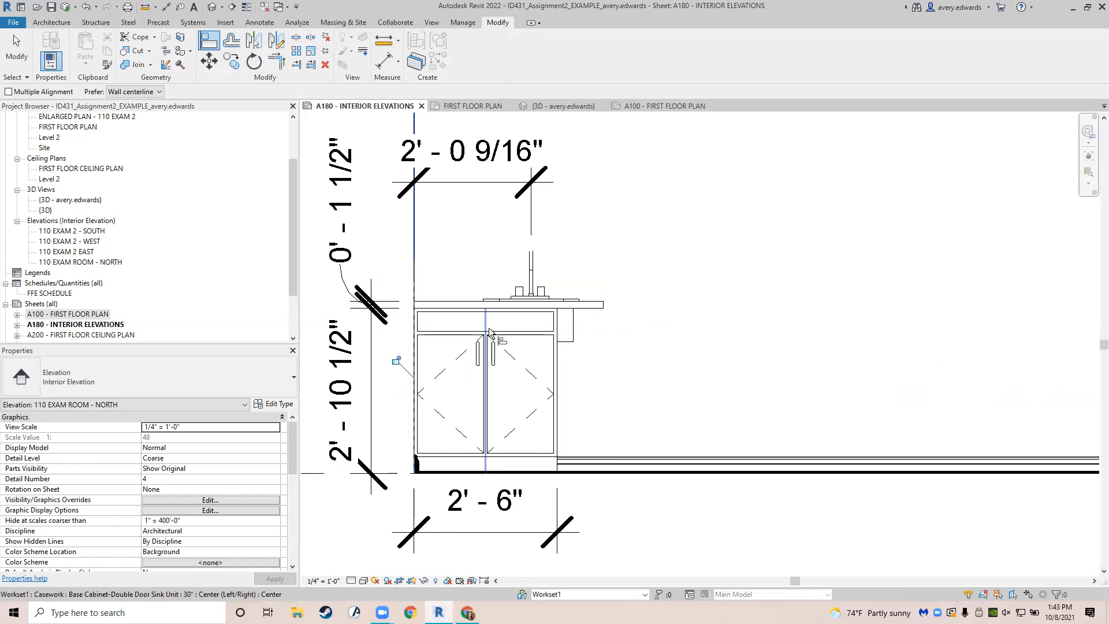
pyautogui.click(531, 299)
pyautogui.press('Escape')
pyautogui.press('Escape')
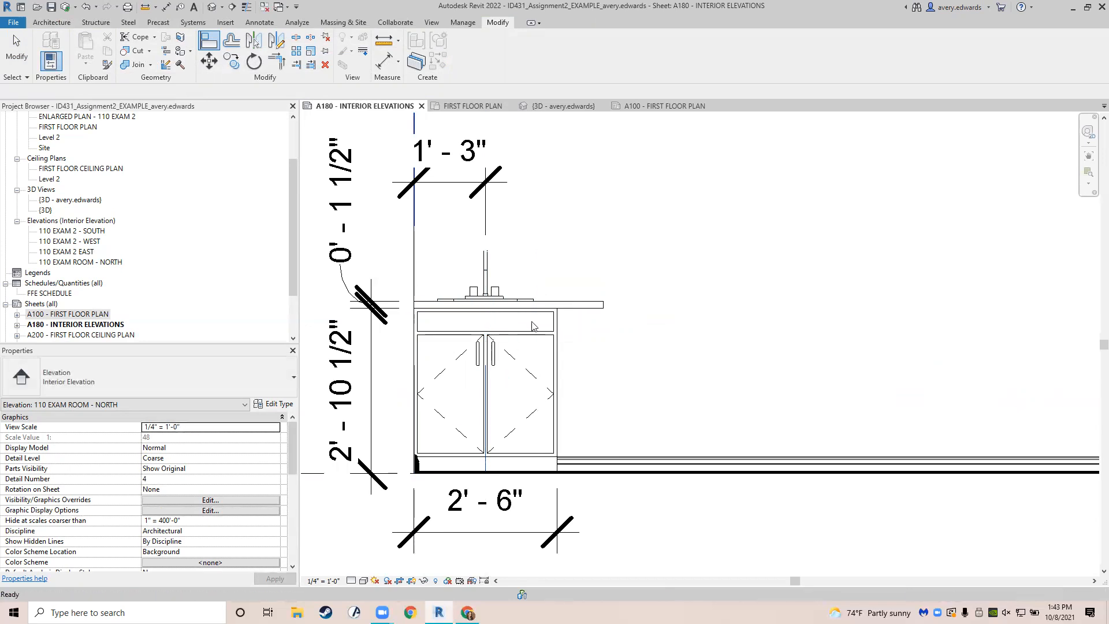
# Shorten the counter top so that its east end is flush with the base cabinet's east side.
pyautogui.click(559, 298)
pyautogui.moveTo(561, 294); pyautogui.dragTo(563, 295)
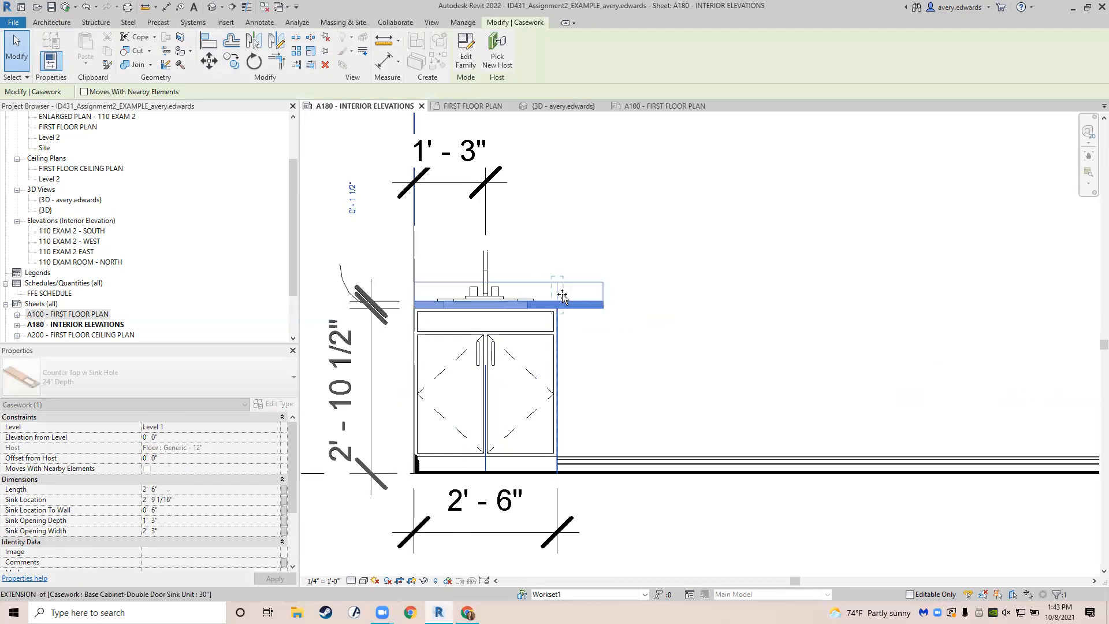
pyautogui.press('d')
pyautogui.press('i')
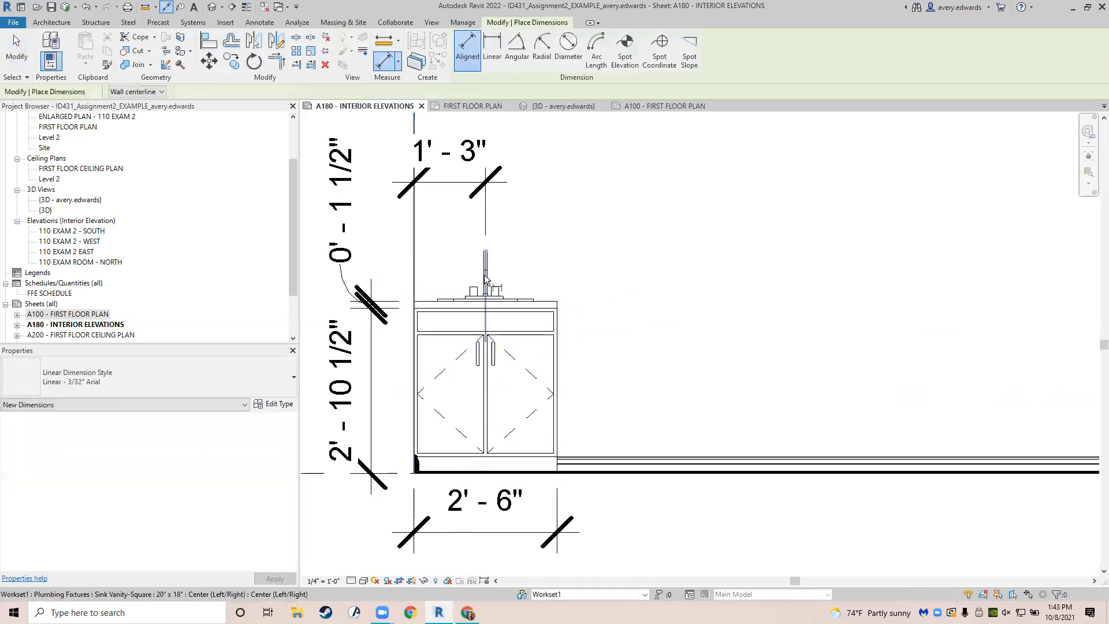
pyautogui.press('Escape')
pyautogui.press('Escape')
# Start a detail line in elevation 4 using the <Centerline> line style.
pyautogui.scroll(-3, 594, 272)
pyautogui.moveTo(604, 310); pyautogui.dragTo(596, 319, button='middle')
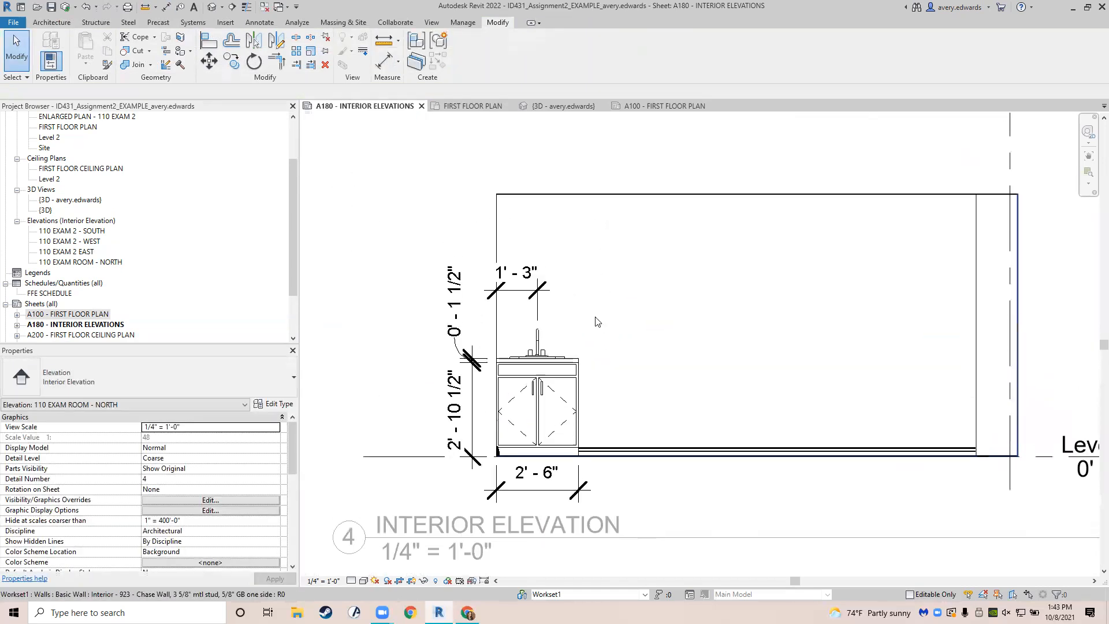
pyautogui.scroll(-2, 596, 319)
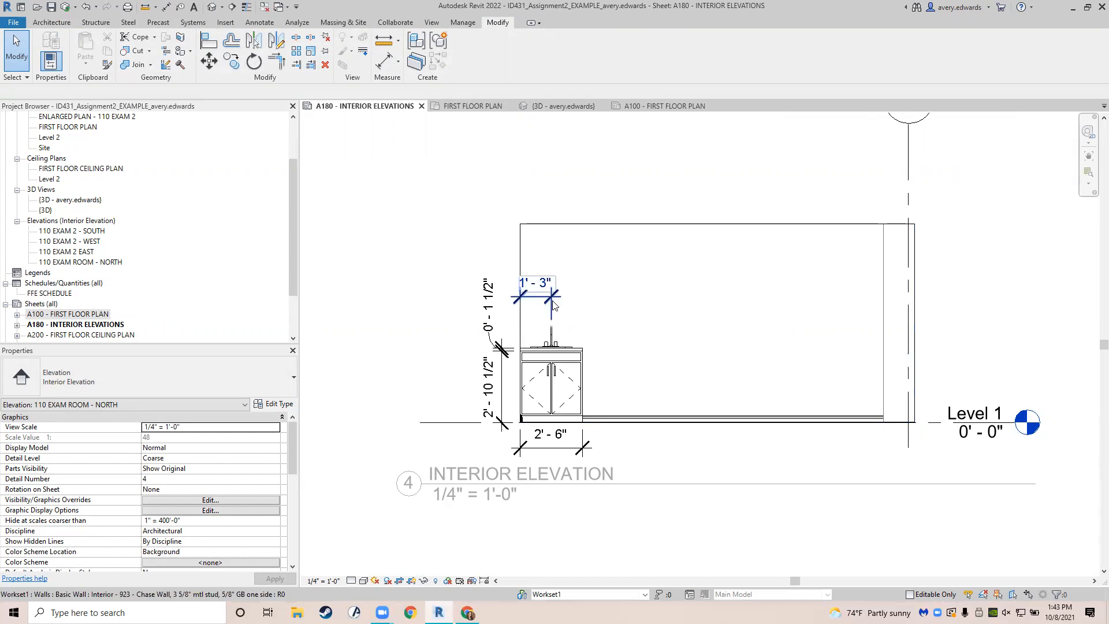
pyautogui.moveTo(576, 305); pyautogui.dragTo(582, 294, button='middle')
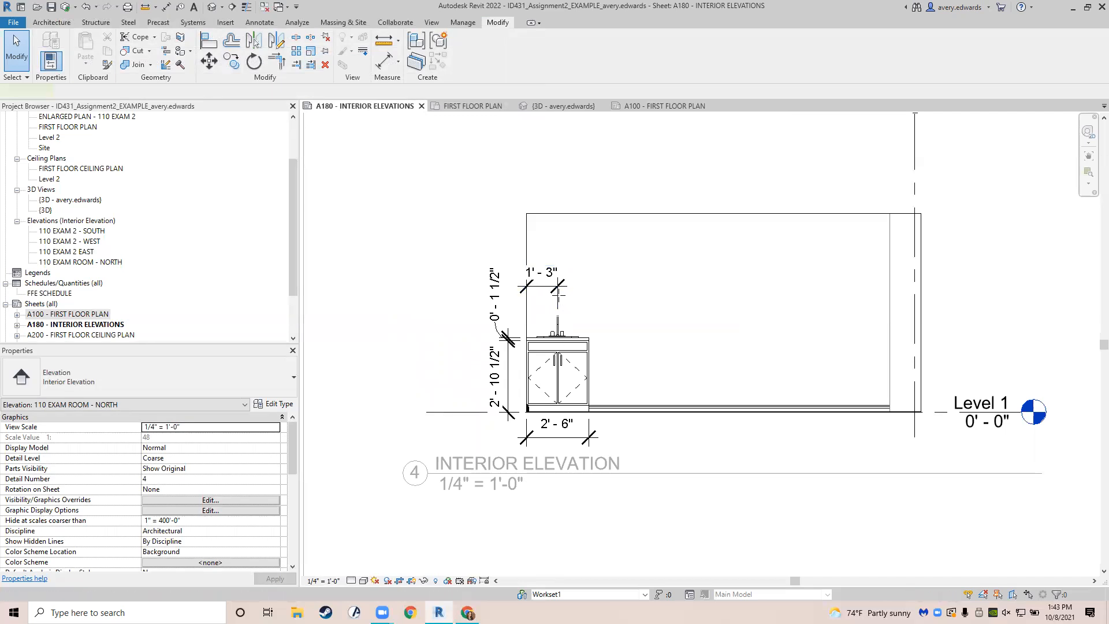
pyautogui.press('d')
pyautogui.press('l')
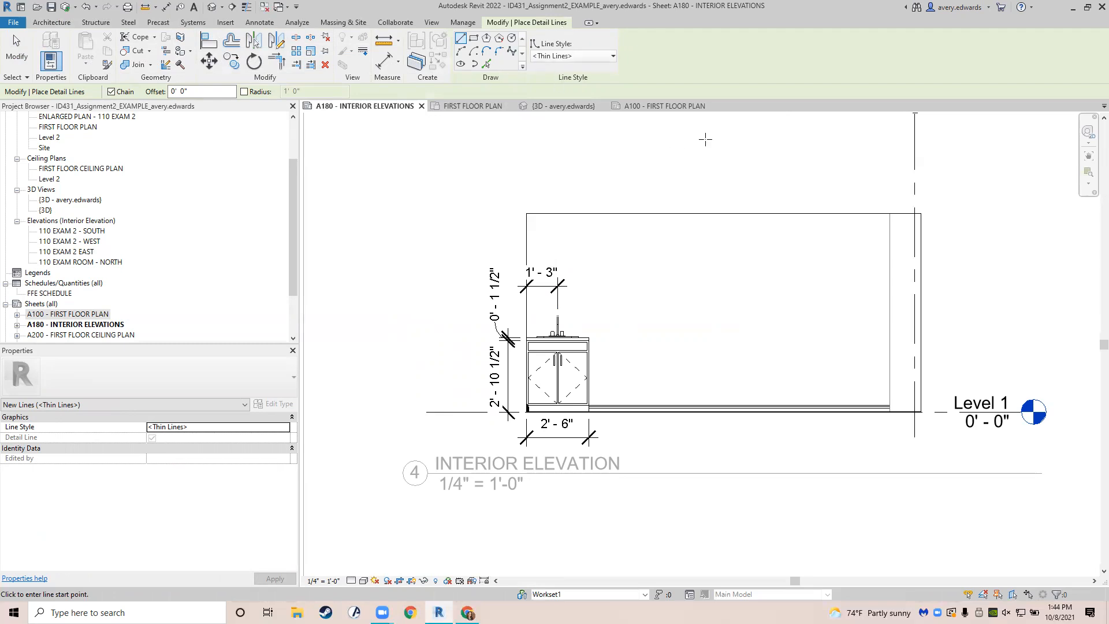
pyautogui.press('Escape')
pyautogui.press('d')
pyautogui.press('l')
pyautogui.click(259, 25)
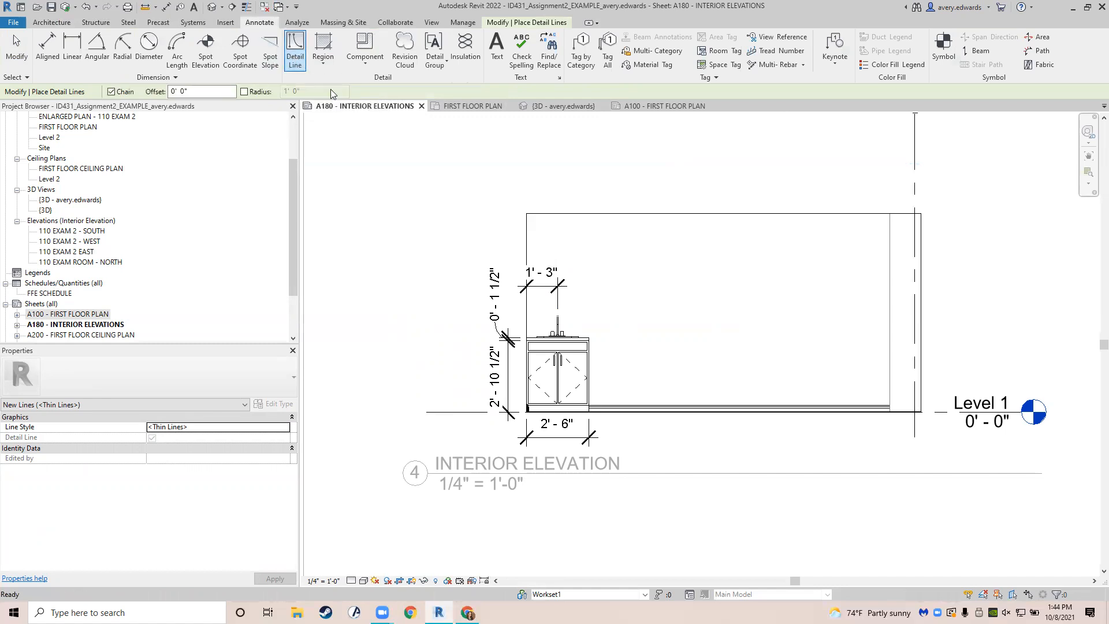
pyautogui.click(546, 23)
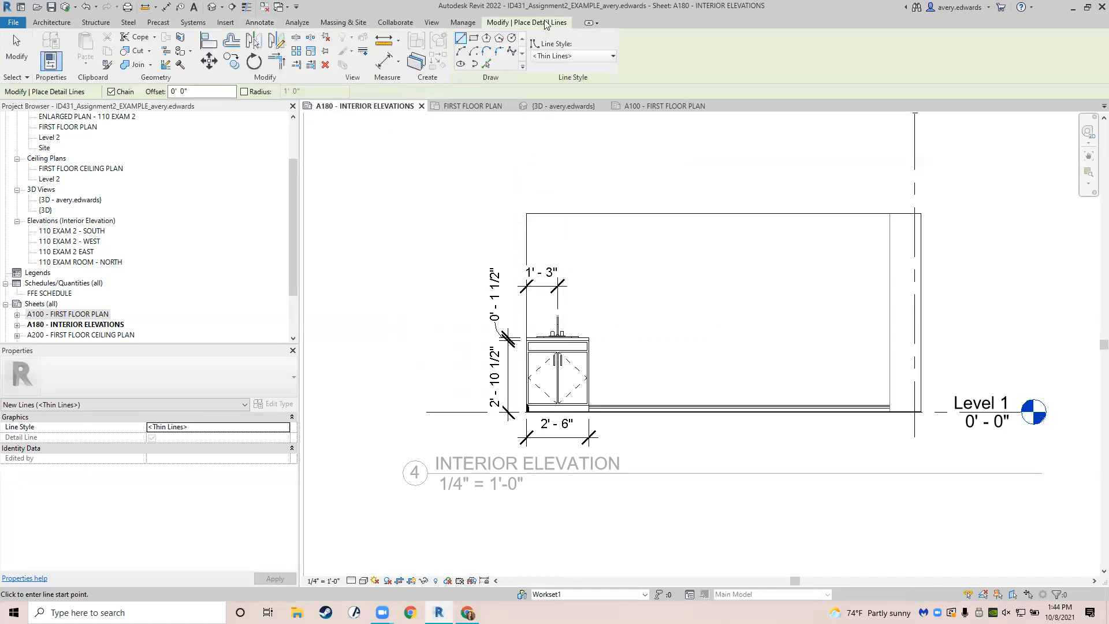
pyautogui.click(565, 58)
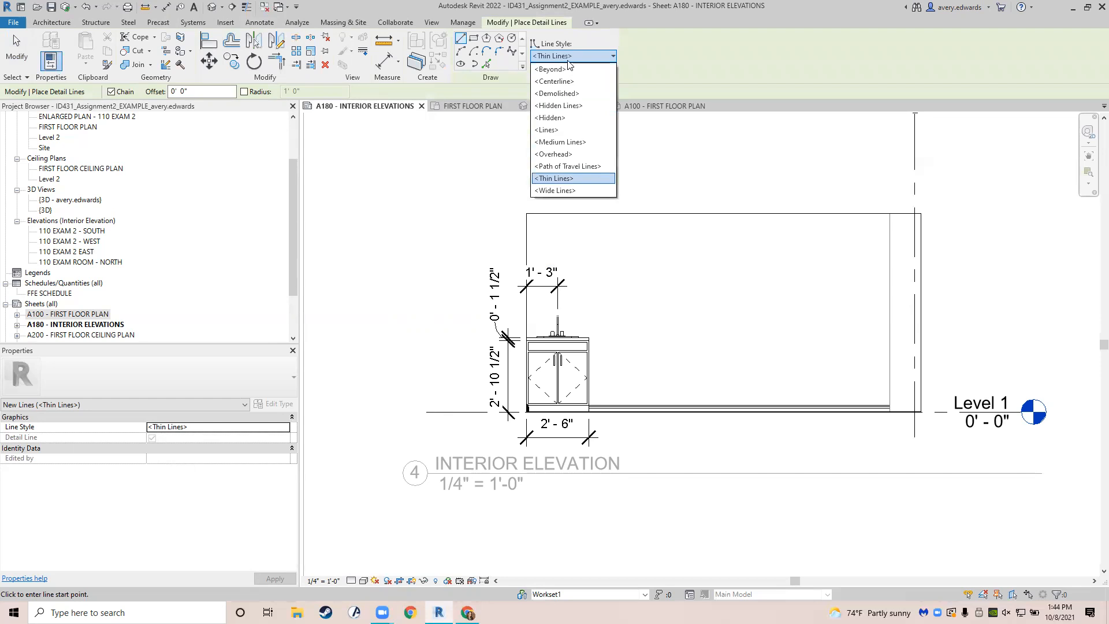
pyautogui.click(597, 85)
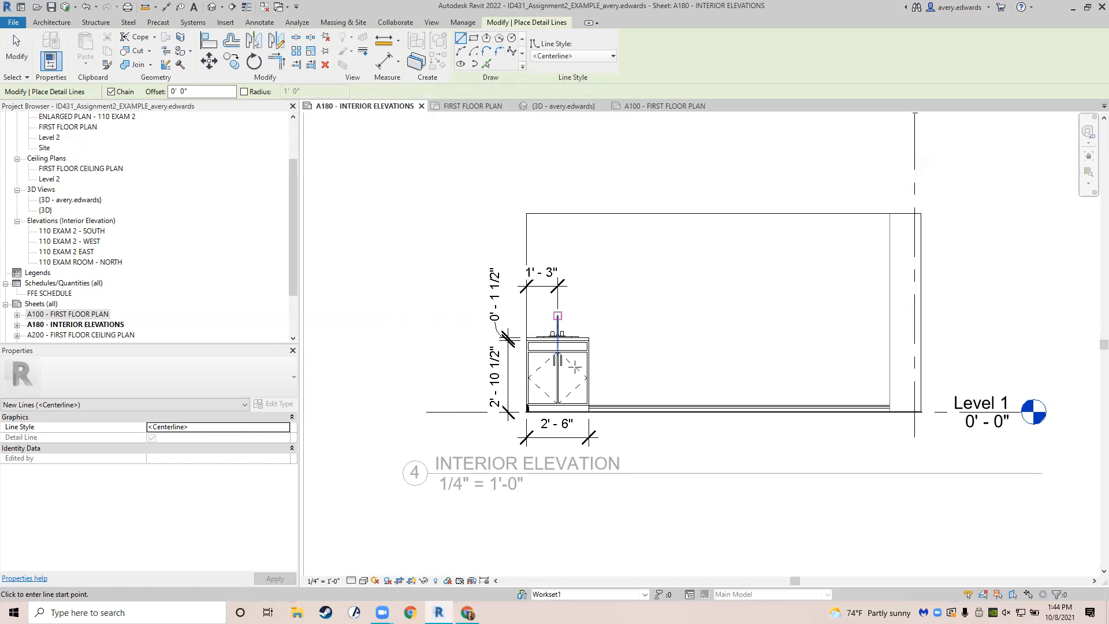
# Draw a vertical detail line from the faucet's top to the floor line and extend its upper end above the 1' - 3" dimension.
pyautogui.scroll(2, 557, 295)
pyautogui.click(557, 317)
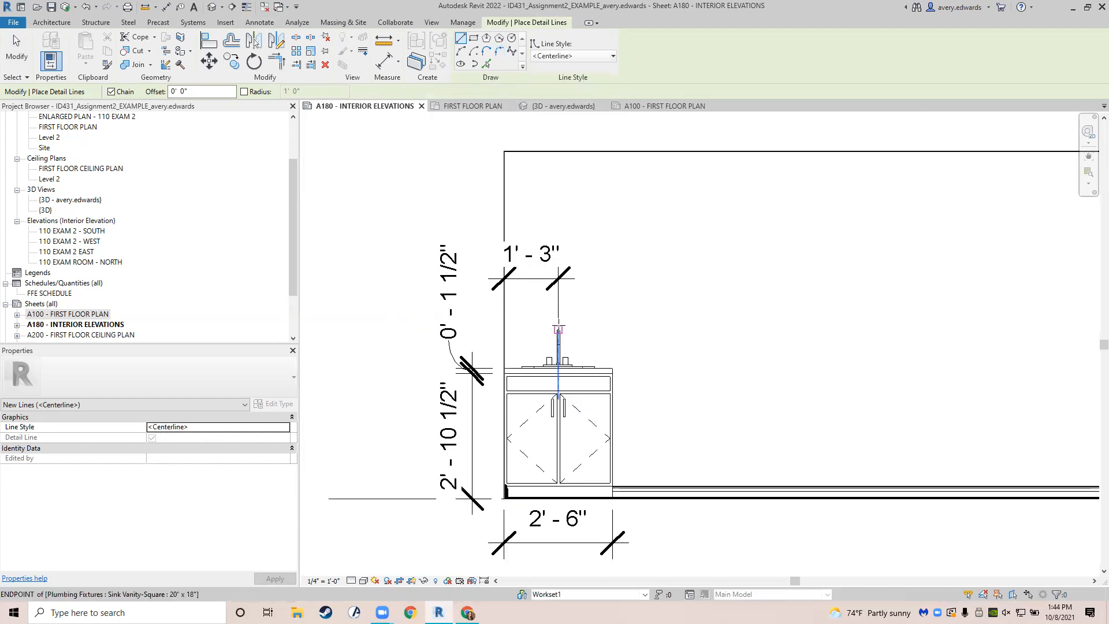
pyautogui.click(557, 498)
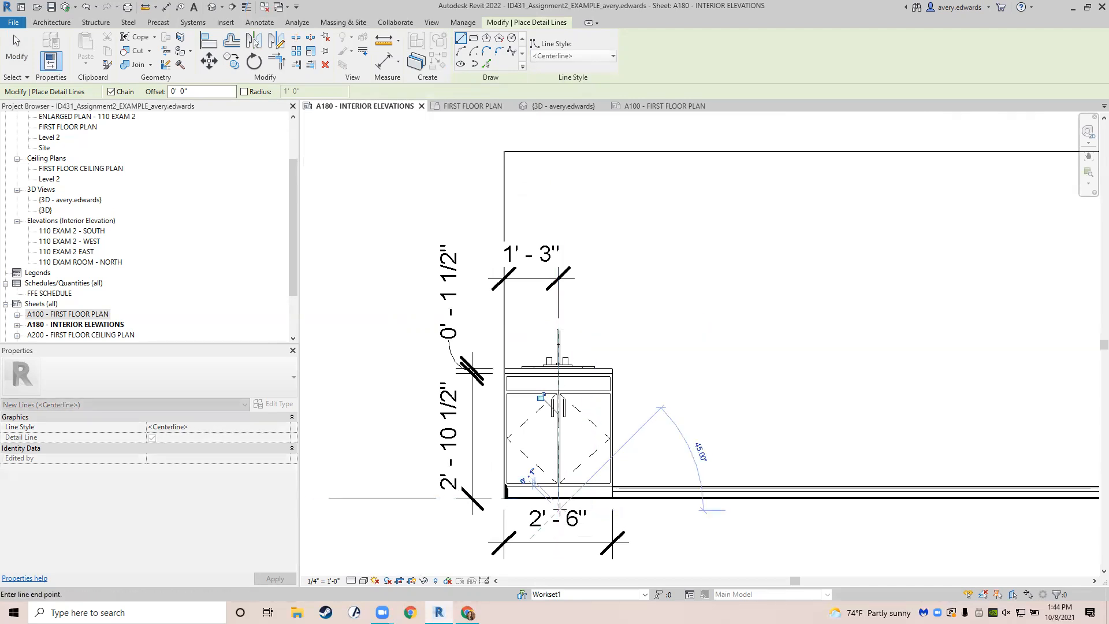
pyautogui.press('Escape')
pyautogui.press('Escape')
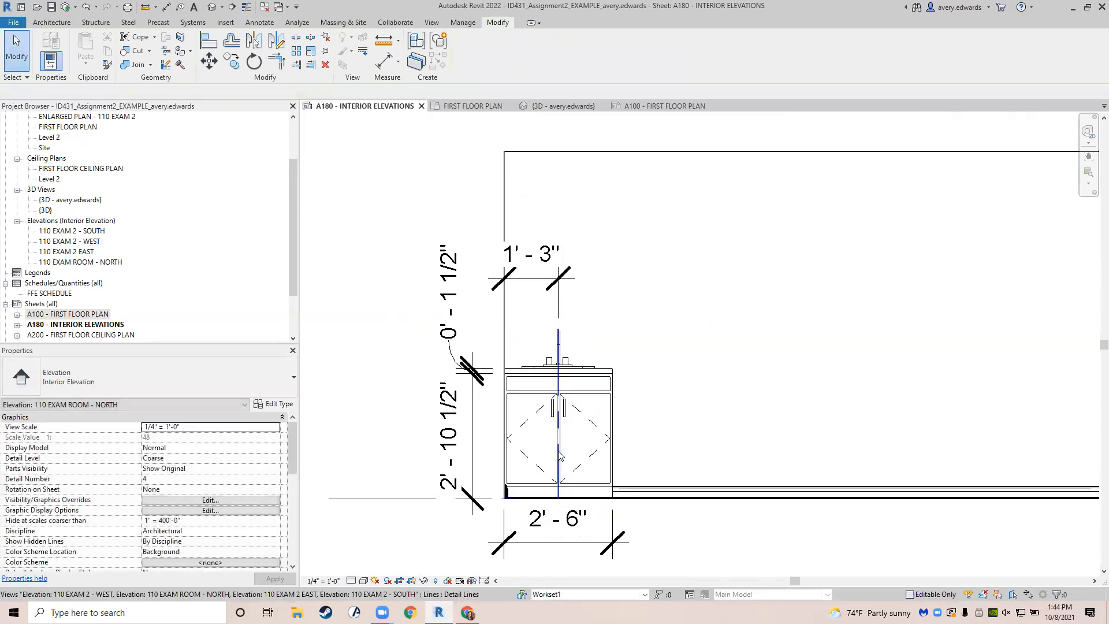
pyautogui.moveTo(558, 330); pyautogui.dragTo(557, 221)
pyautogui.press('Escape')
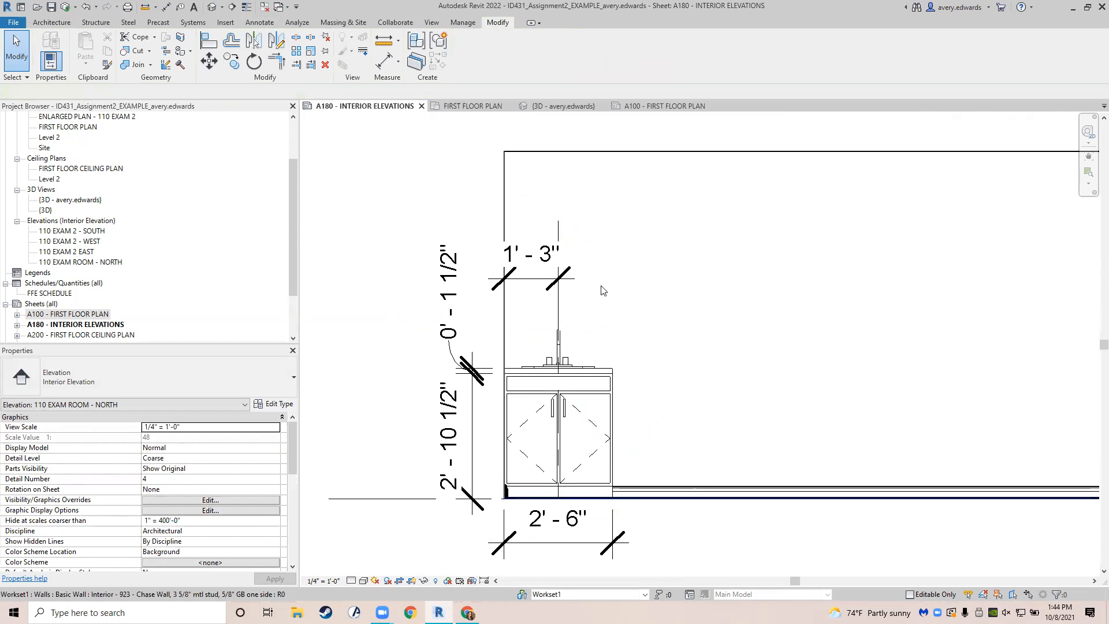
pyautogui.press('s')
pyautogui.press('y')
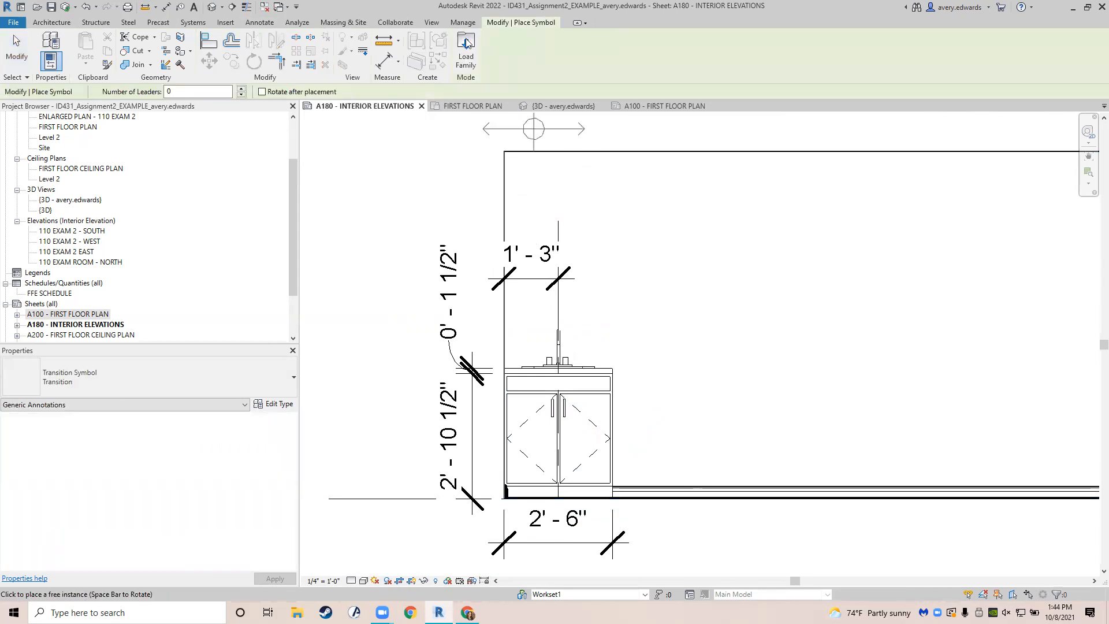
pyautogui.click(466, 44)
pyautogui.press('Escape')
pyautogui.press('Escape')
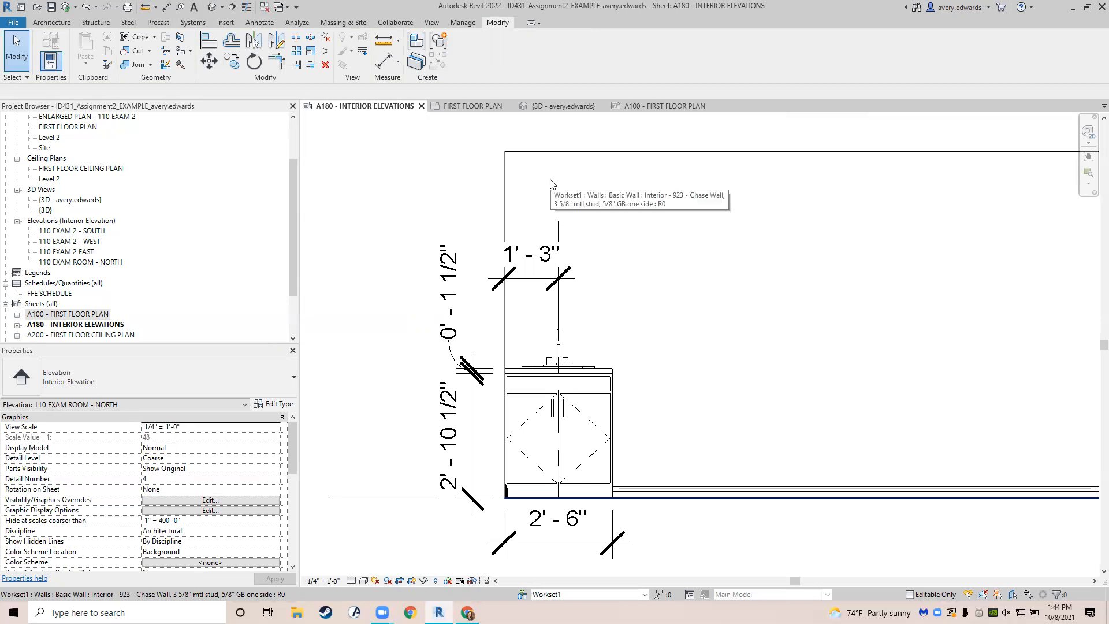
# Place a Centerline symbol at the top end of the sink's vertical centerline in elevation 4.
pyautogui.click(259, 23)
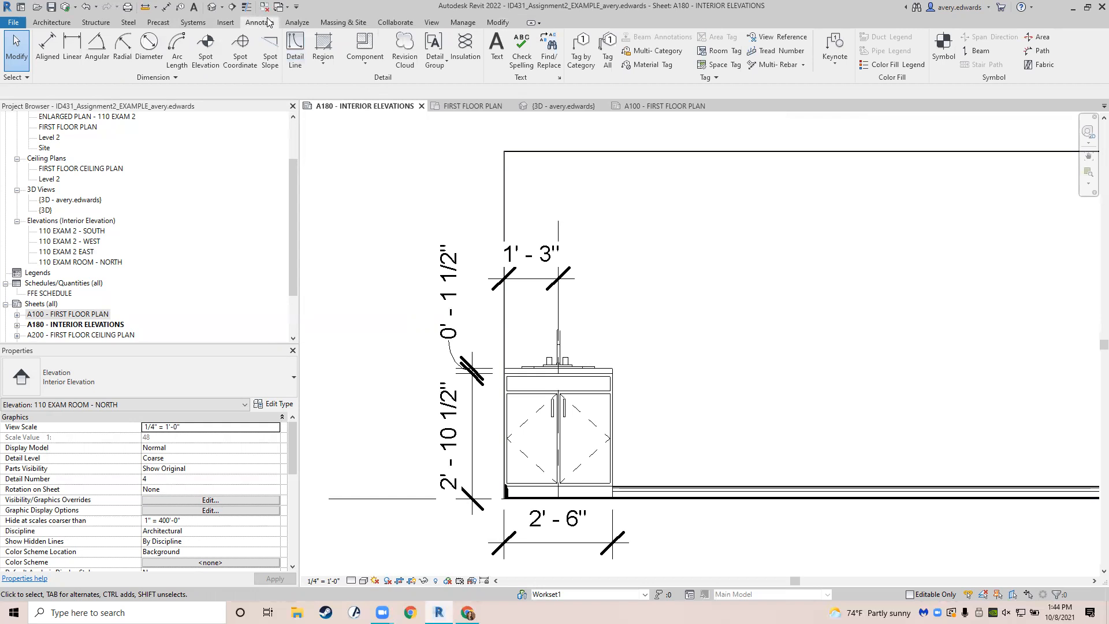
pyautogui.click(943, 47)
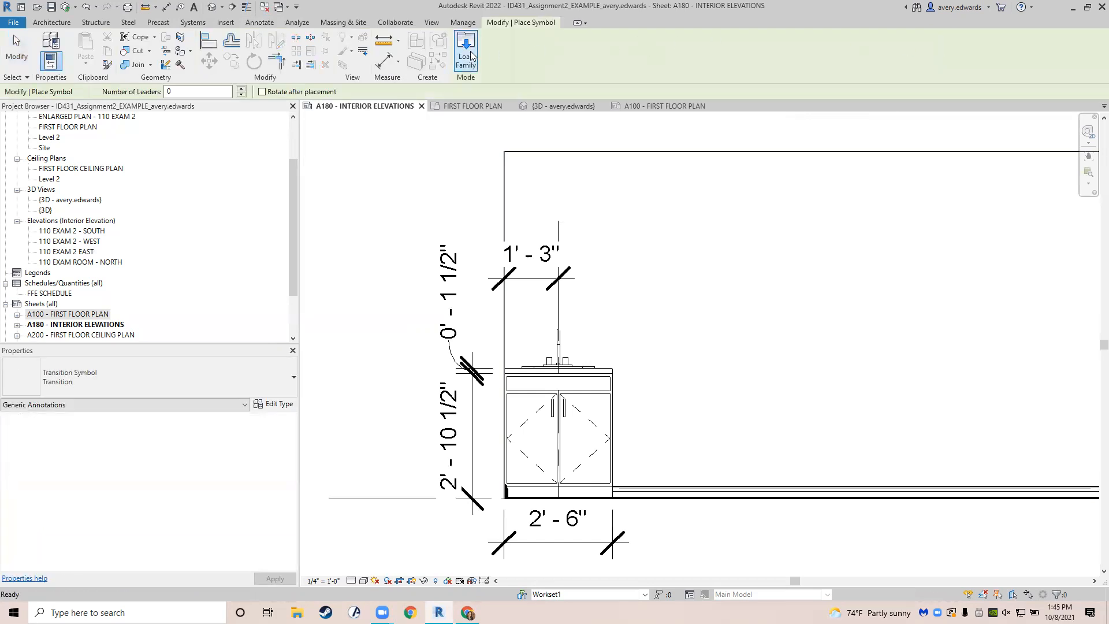
pyautogui.click(138, 375)
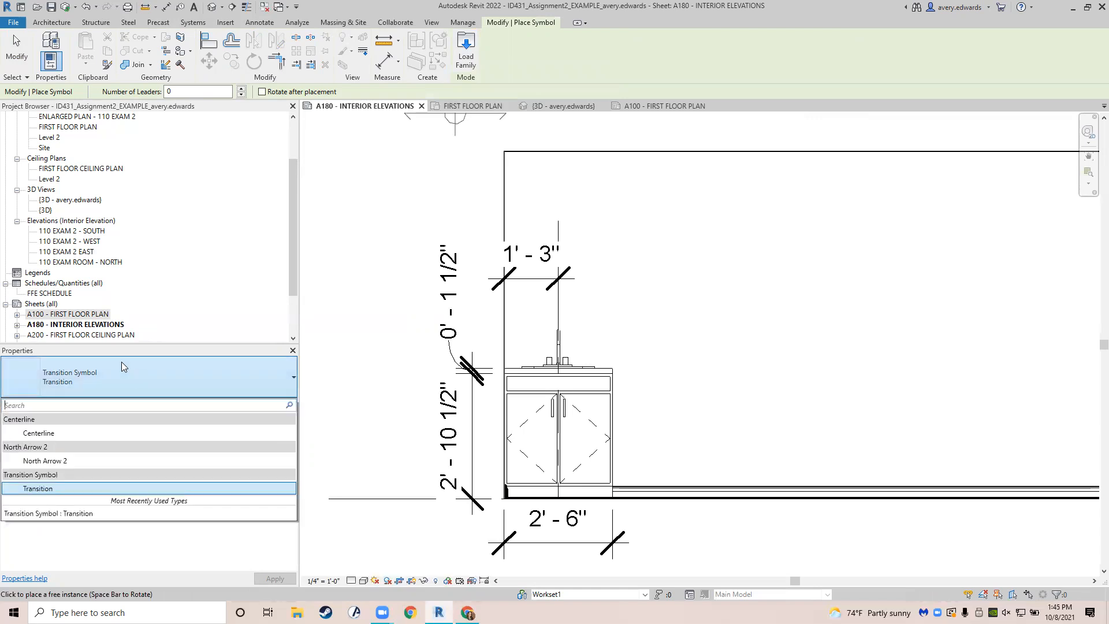
pyautogui.click(88, 433)
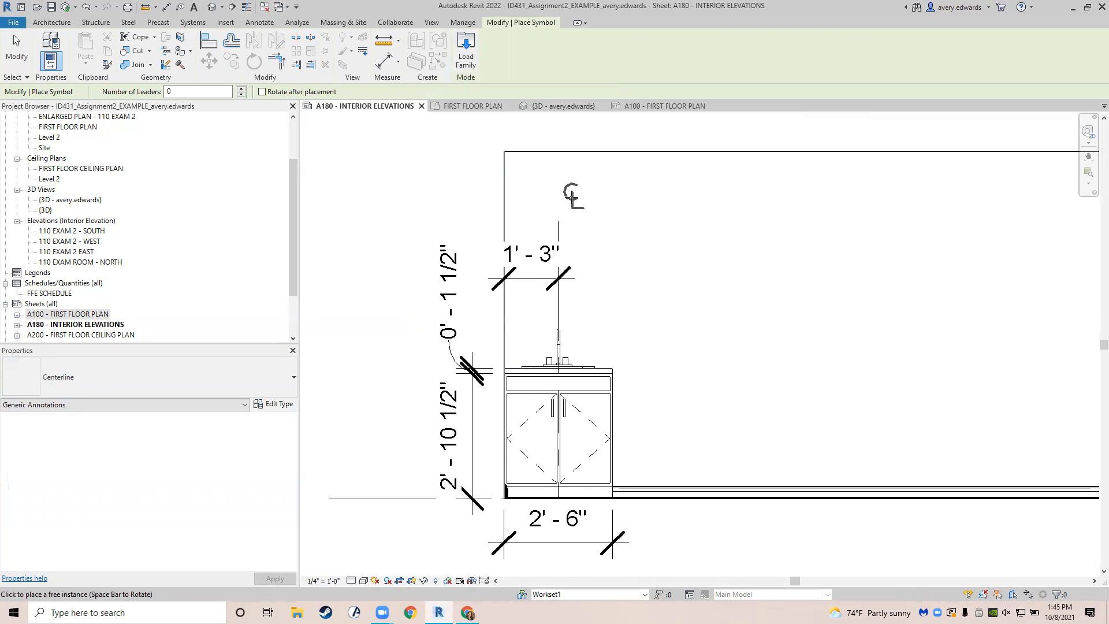
pyautogui.click(558, 218)
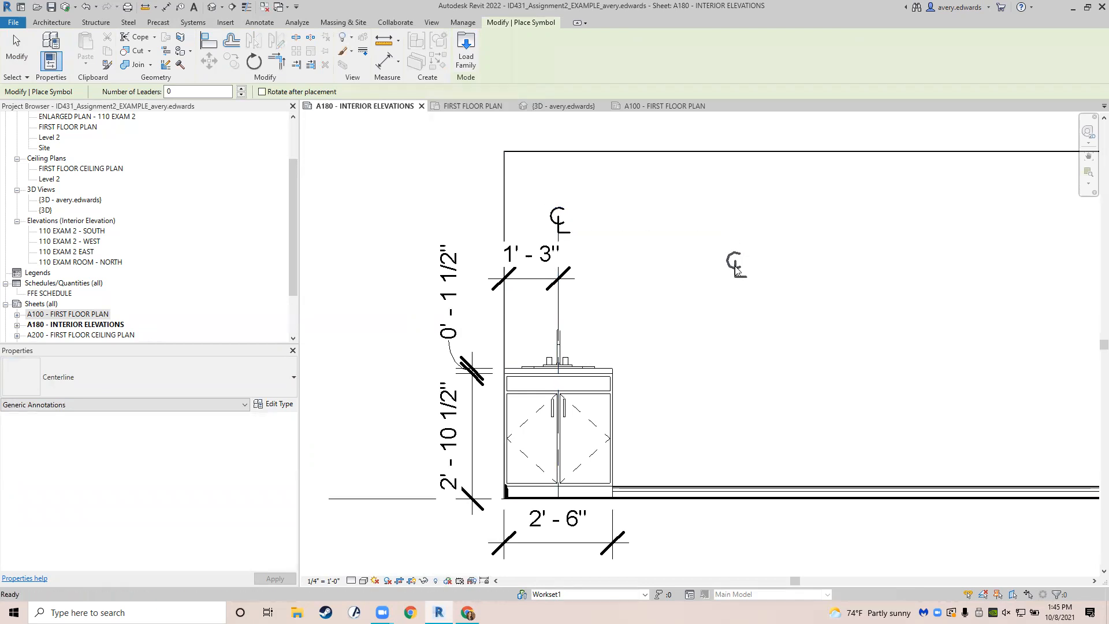
pyautogui.press('Escape')
pyautogui.press('Escape')
# Examine the annotation symbol types available for placement.
pyautogui.scroll(-4, 694, 283)
pyautogui.moveTo(540, 277); pyautogui.dragTo(541, 276, button='middle')
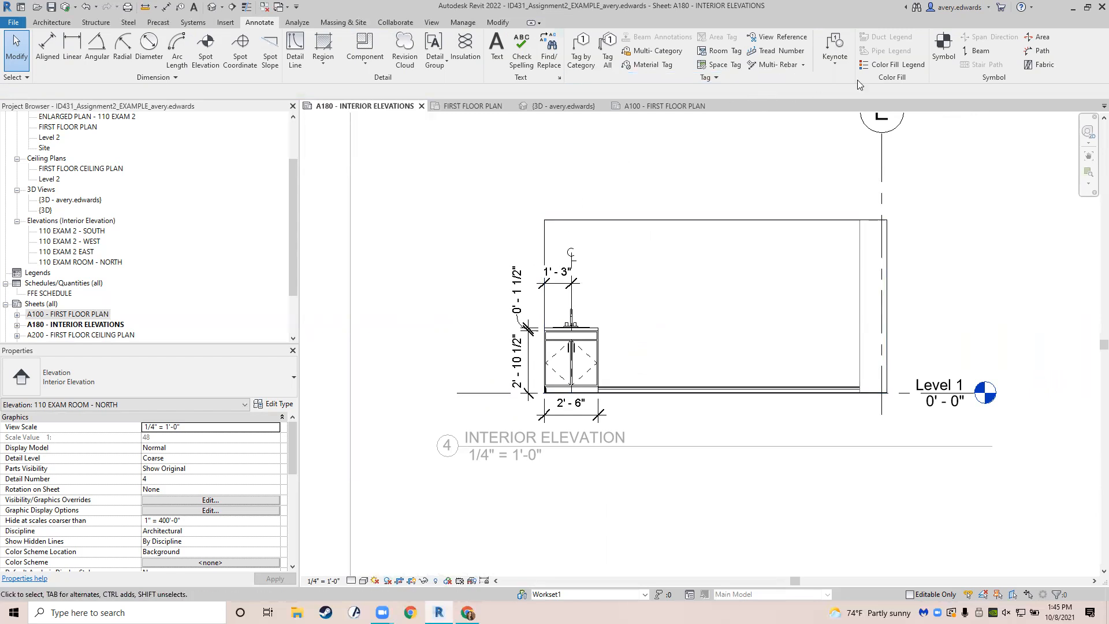
pyautogui.click(941, 47)
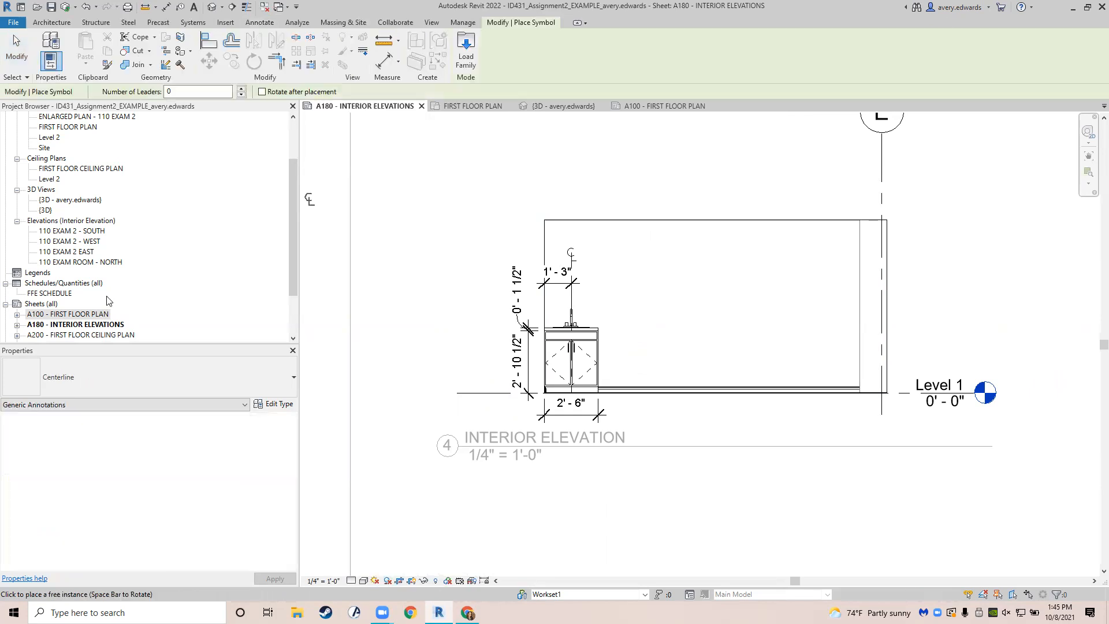
pyautogui.click(144, 380)
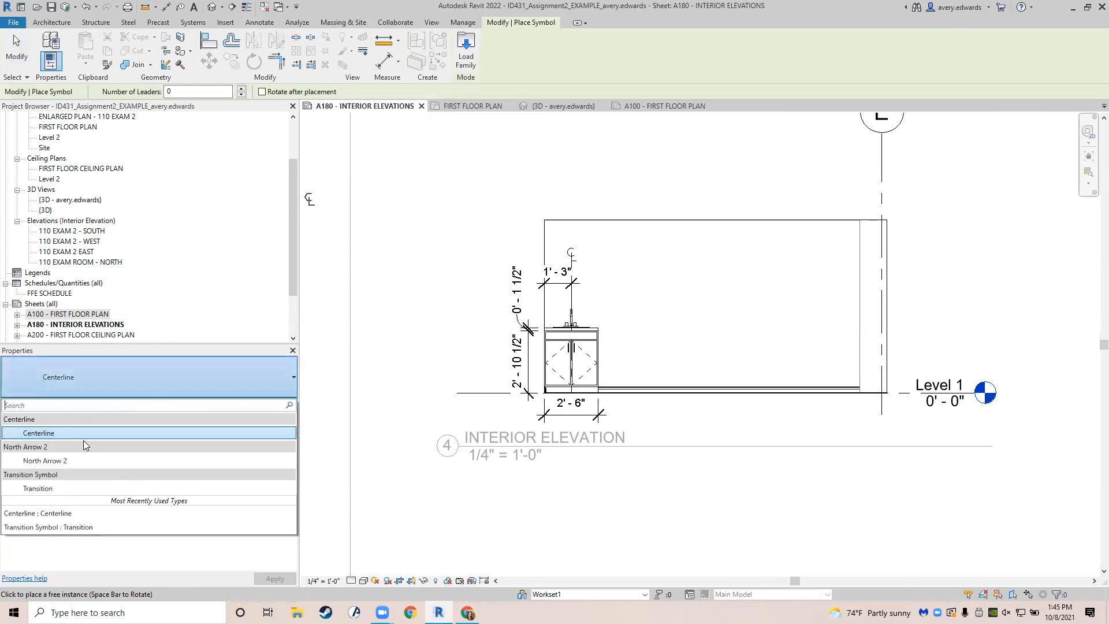
pyautogui.click(131, 373)
pyautogui.click(130, 373)
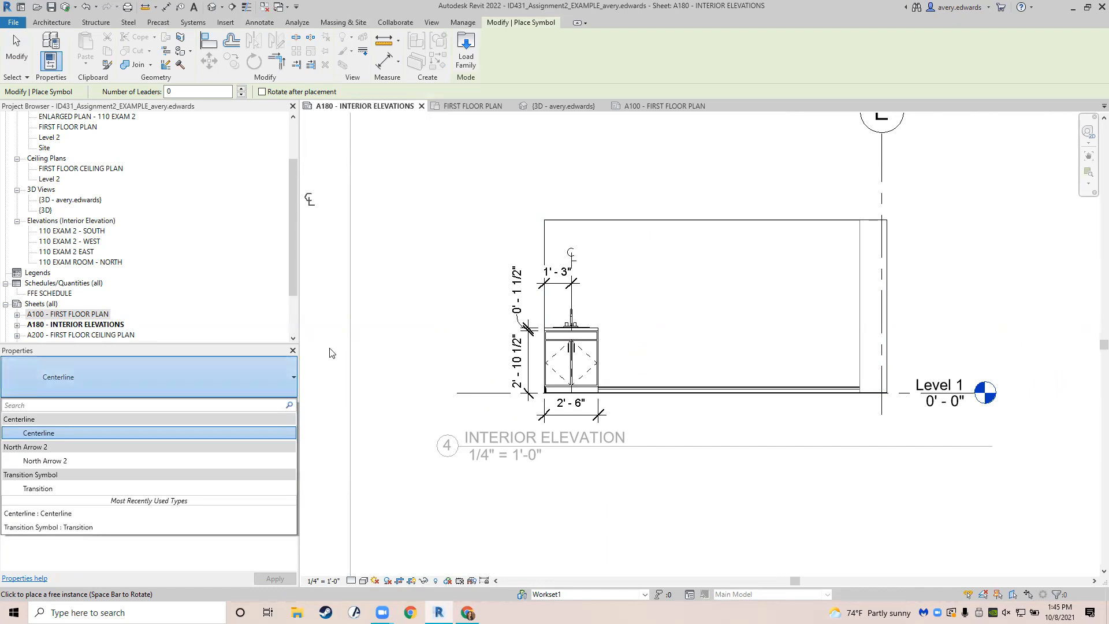
pyautogui.press('Escape')
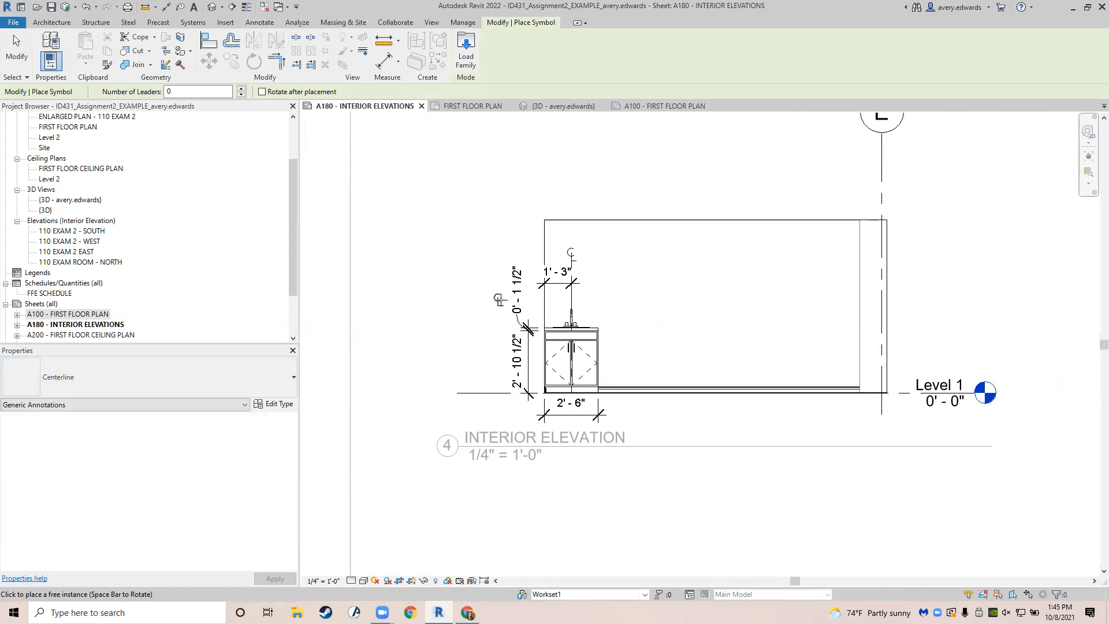
pyautogui.press('Escape')
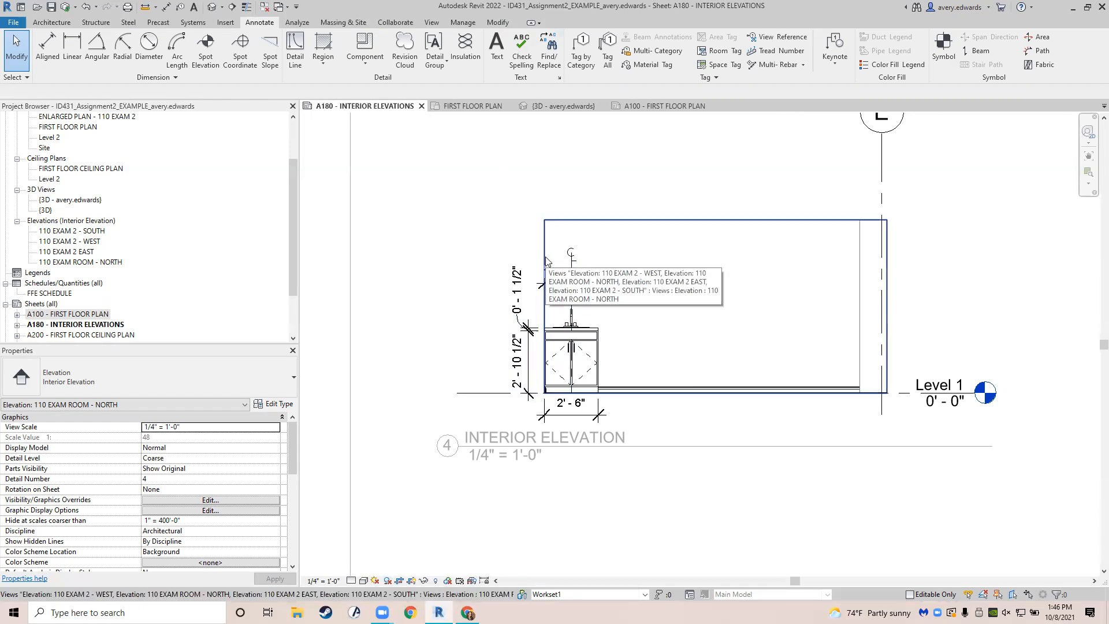
# Add a second aligned dimension from the sink's centerline to the west wall, placing it above the top edge of elevation 4.
pyautogui.press('d')
pyautogui.press('i')
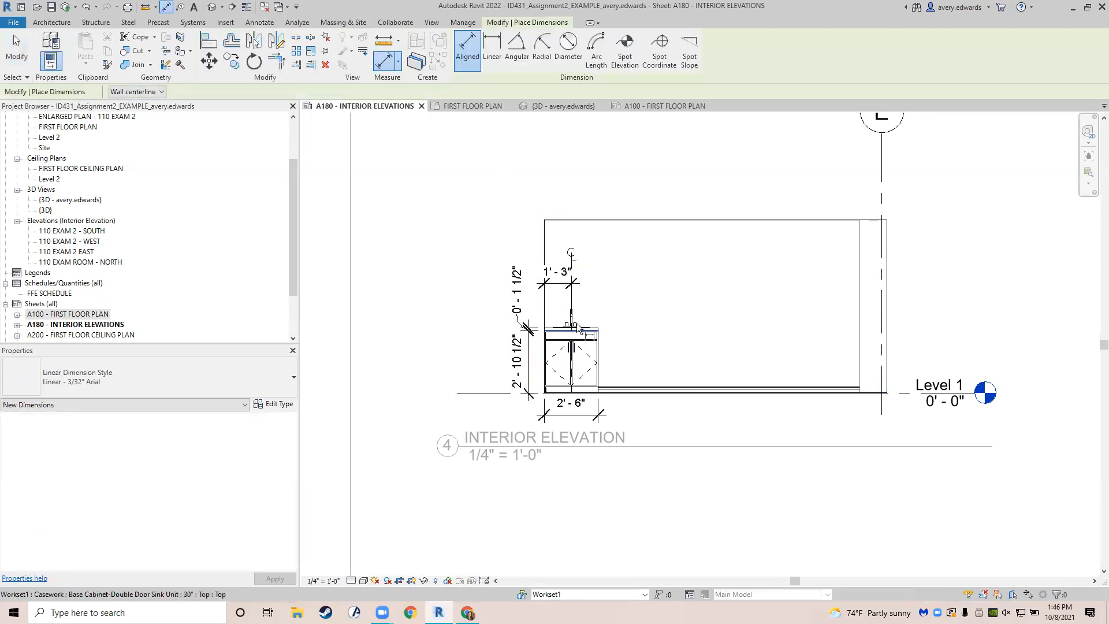
pyautogui.click(571, 319)
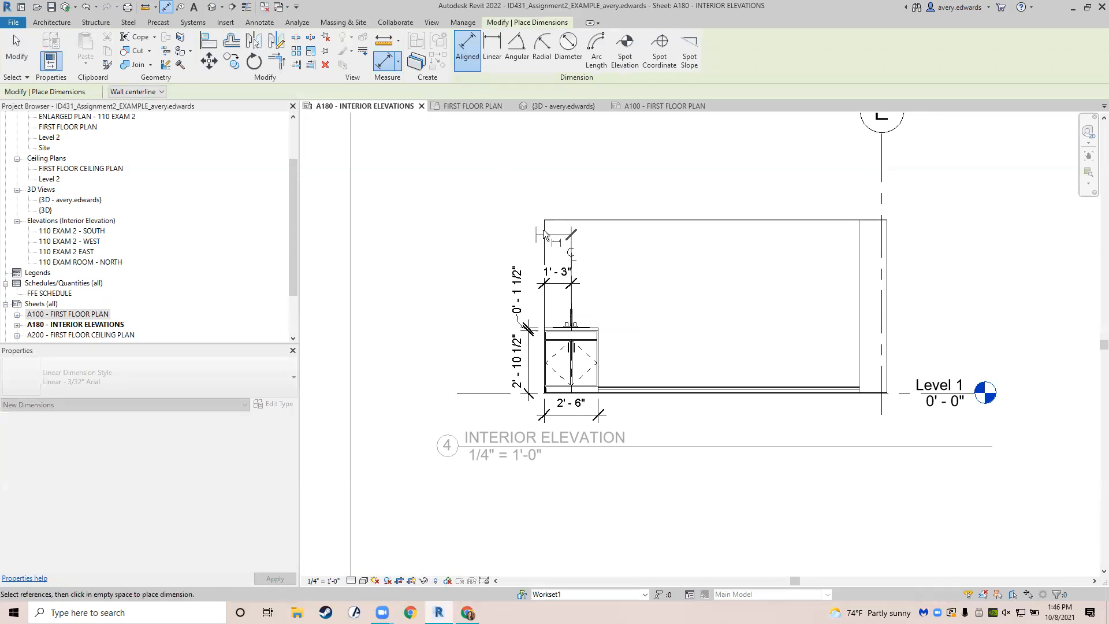
pyautogui.scroll(5, 548, 234)
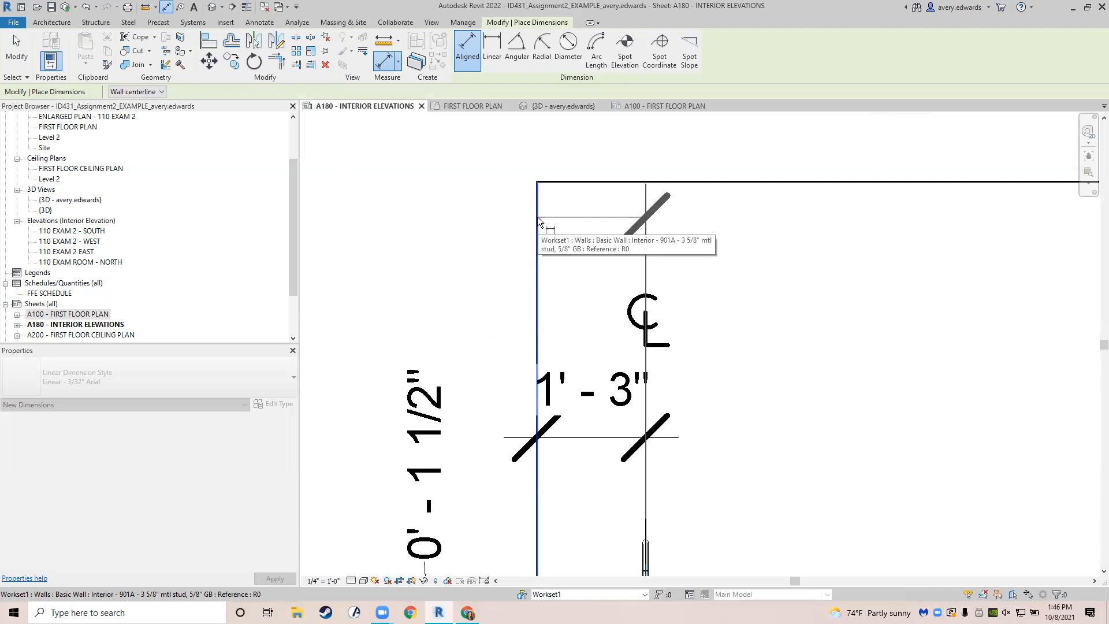
pyautogui.click(537, 216)
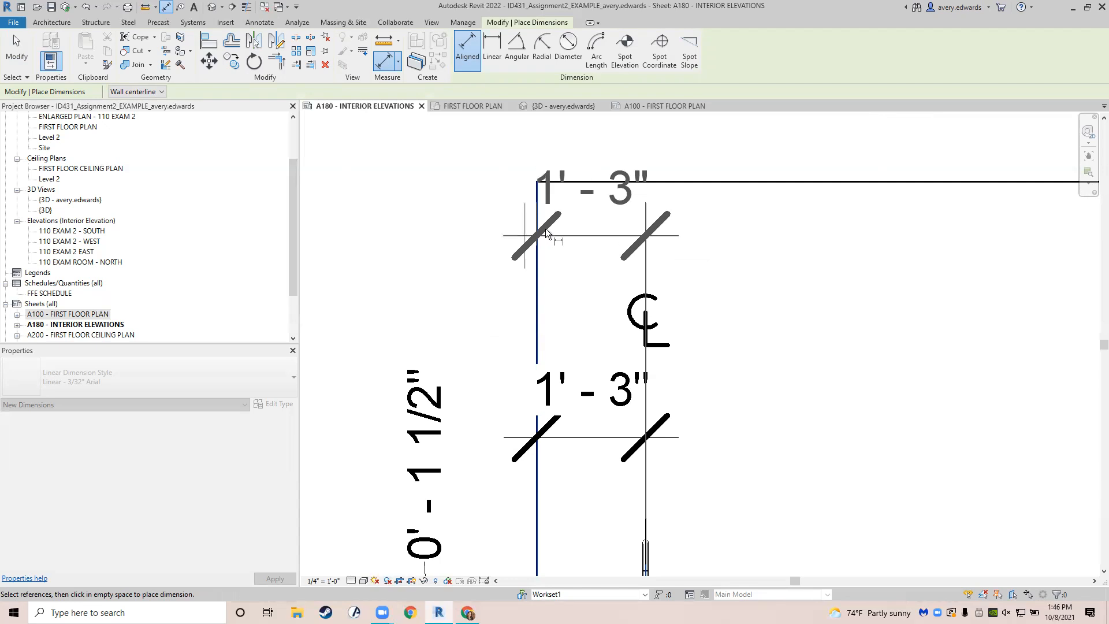
pyautogui.scroll(-1, 603, 211)
pyautogui.moveTo(603, 211); pyautogui.dragTo(607, 295, button='middle')
pyautogui.scroll(-2, 595, 271)
pyautogui.moveTo(599, 239); pyautogui.dragTo(559, 224, button='middle')
pyautogui.press('Escape')
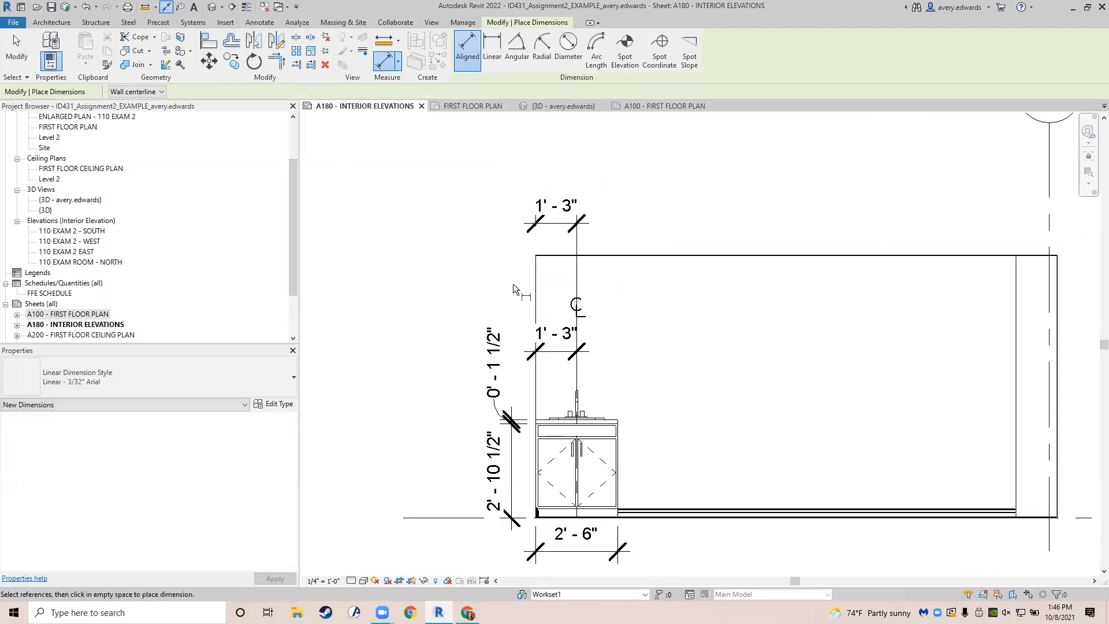
pyautogui.press('Escape')
# Try to move the west edge of elevation 4's crop region slightly inward past the wall face.
pyautogui.click(542, 287)
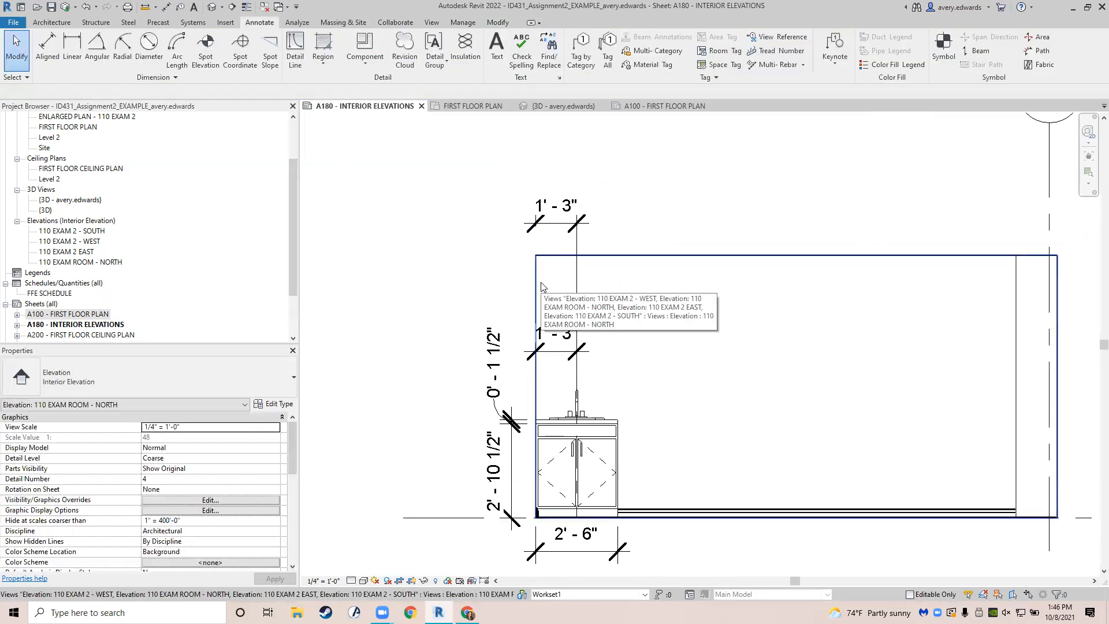
pyautogui.click(539, 297)
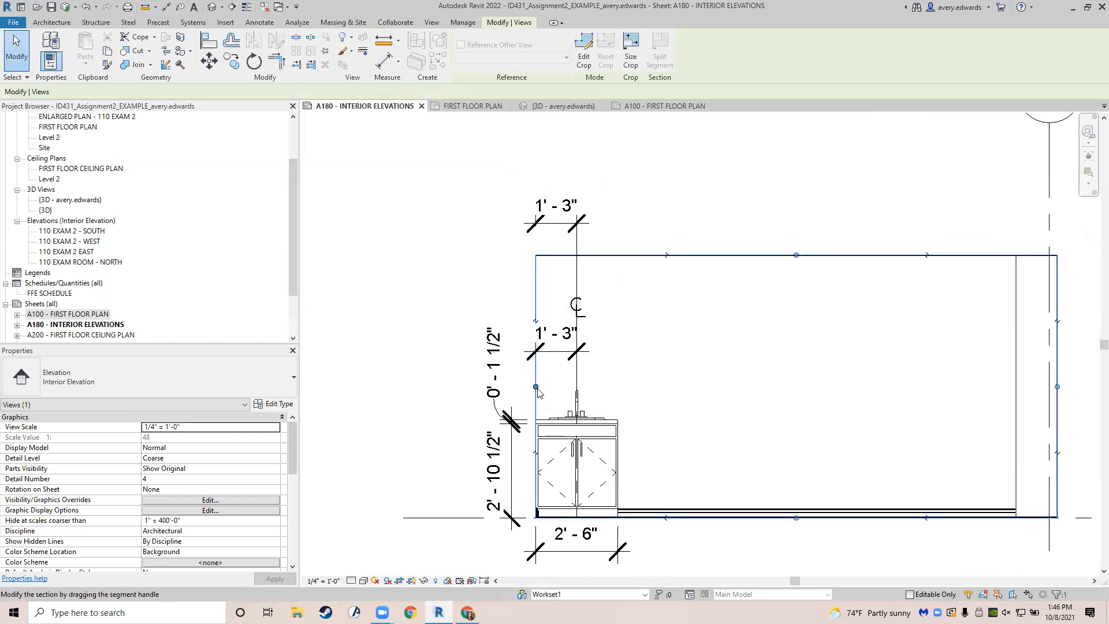
pyautogui.moveTo(537, 388); pyautogui.dragTo(543, 388)
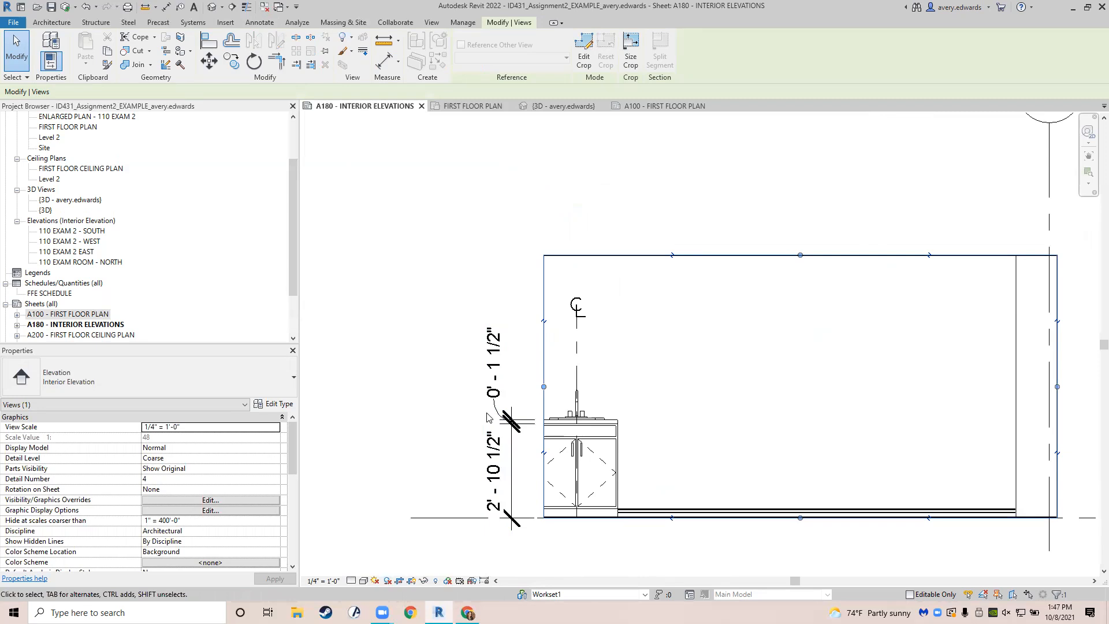
# Undo the last crop edge change and delete the duplicate sink centerline dimension above elevation 4.
pyautogui.hotkey('ctrl', 'z')
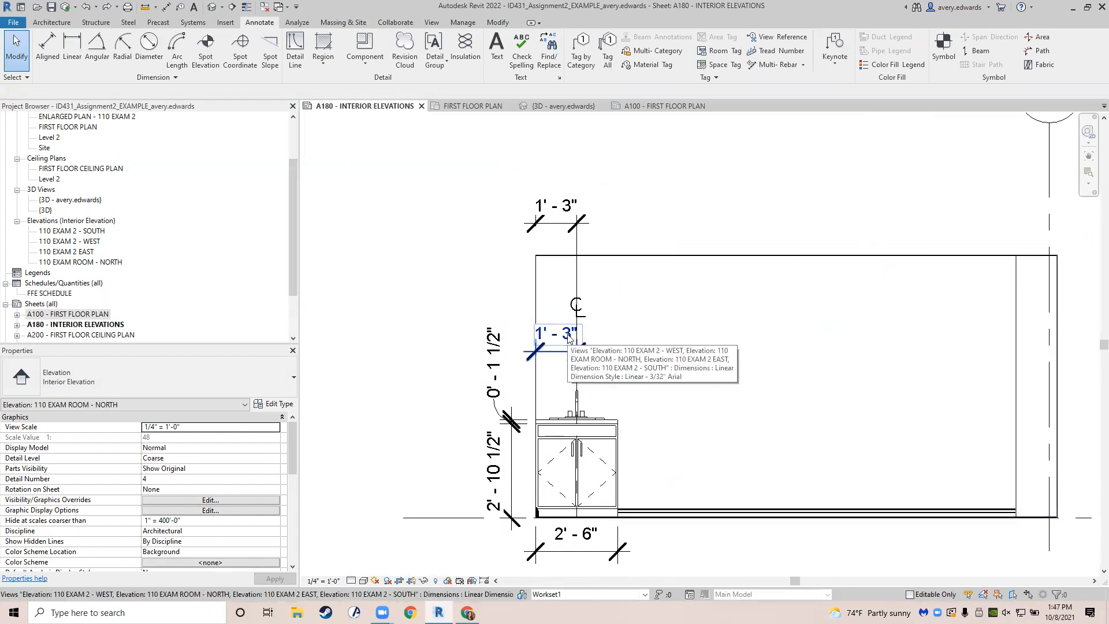
pyautogui.click(559, 217)
pyautogui.press('Delete')
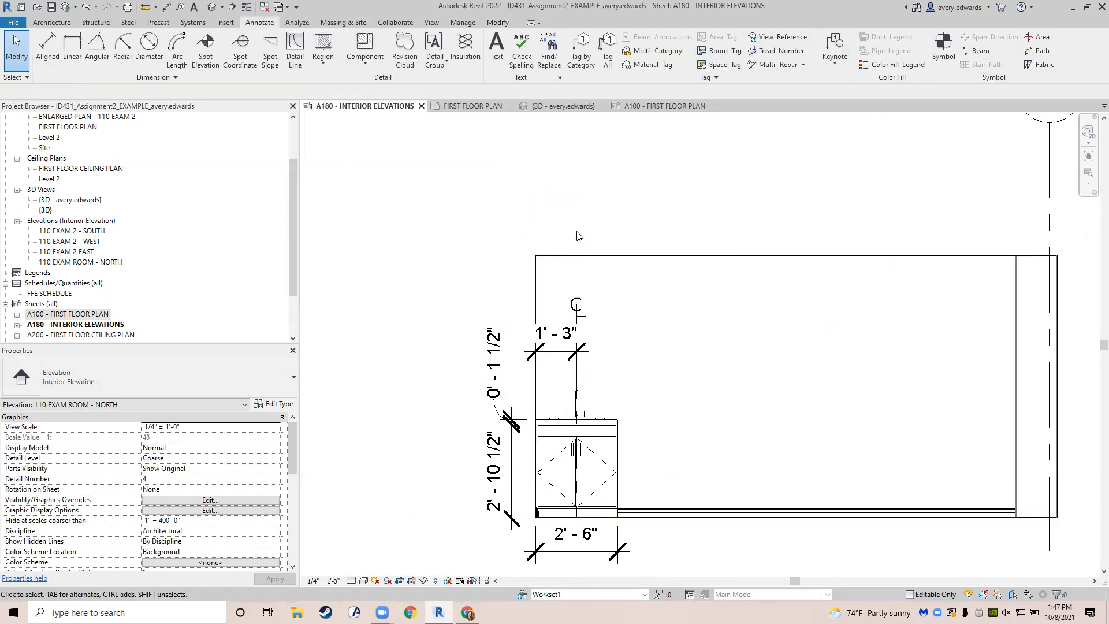
# Delete the sink's centerline line, its dimension to the west wall and the centerline symbol from elevation 4.
pyautogui.click(579, 371)
pyautogui.press('Delete')
pyautogui.click(567, 352)
pyautogui.press('Delete')
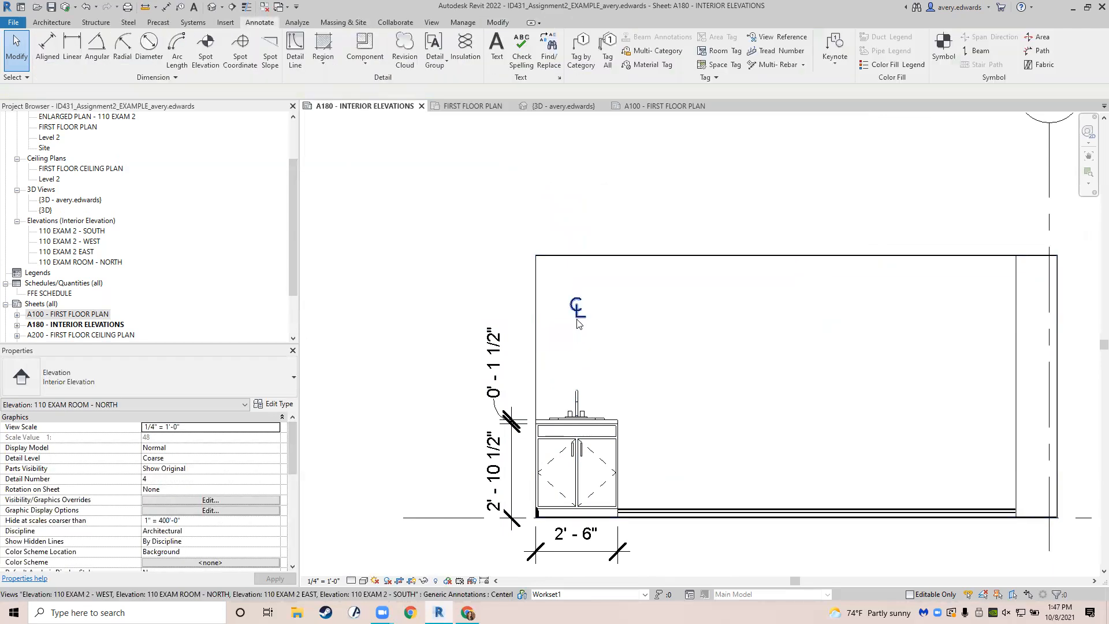
pyautogui.click(578, 323)
pyautogui.press('Delete')
pyautogui.moveTo(588, 349); pyautogui.dragTo(587, 325, button='middle')
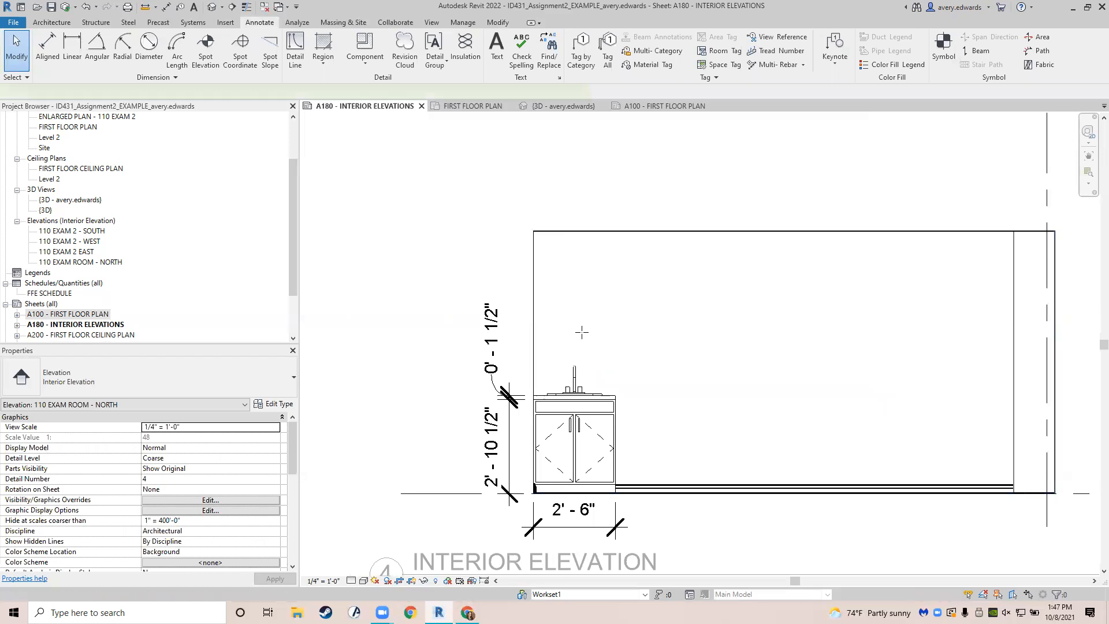
# Draw a vertical detail line in the <Centerline> style, about 1'-4" long, upward from the top midpoint of the sink faucet.
pyautogui.press('d')
pyautogui.press('l')
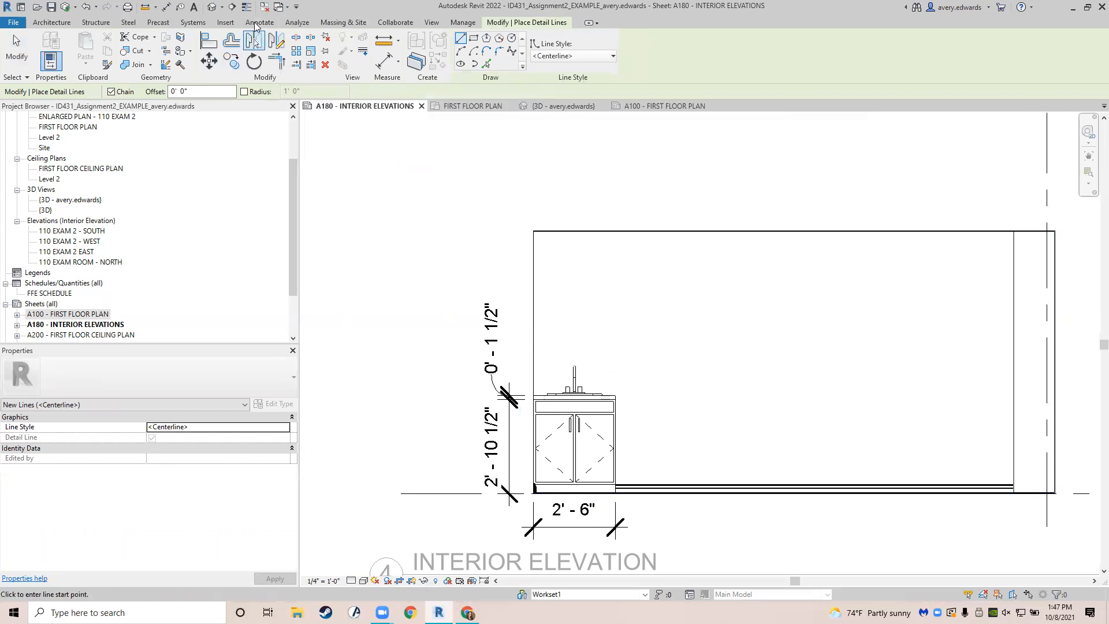
pyautogui.click(259, 22)
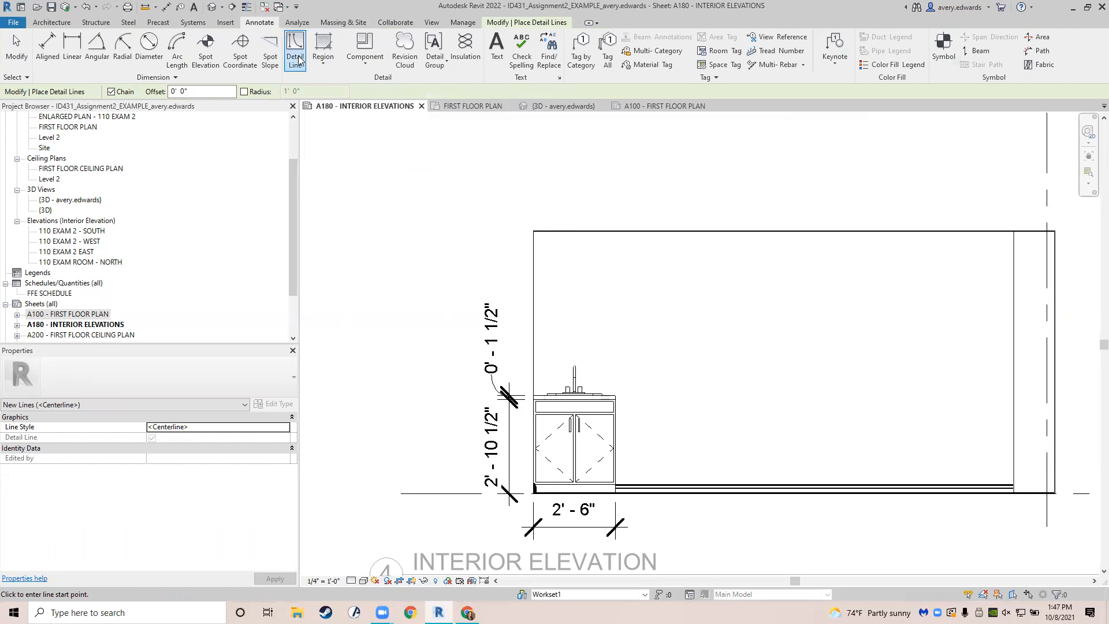
pyautogui.click(56, 22)
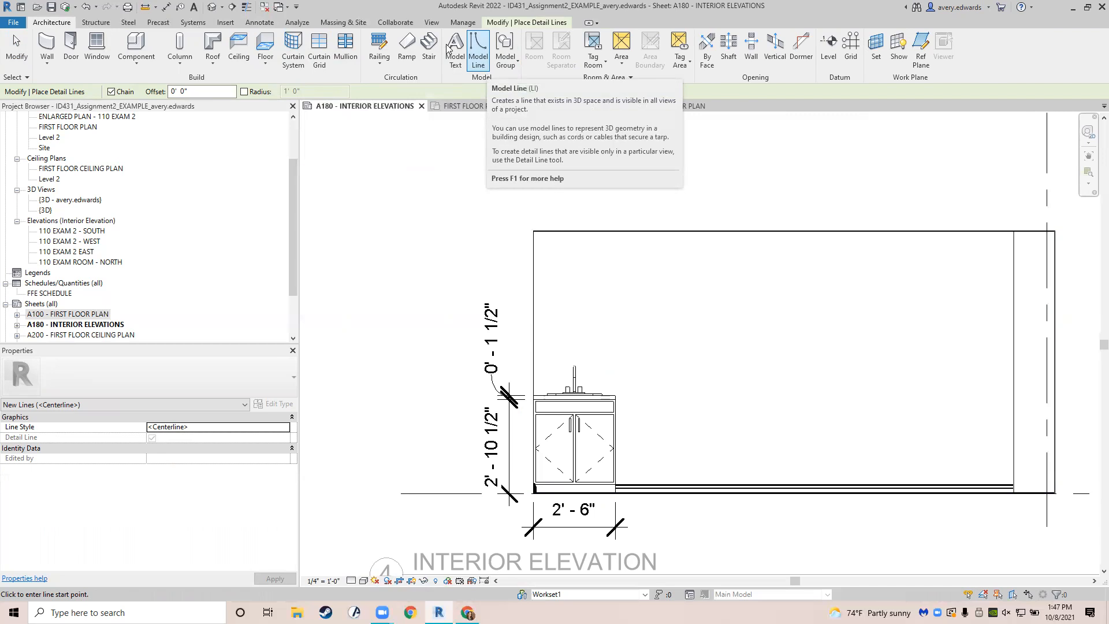
pyautogui.click(259, 21)
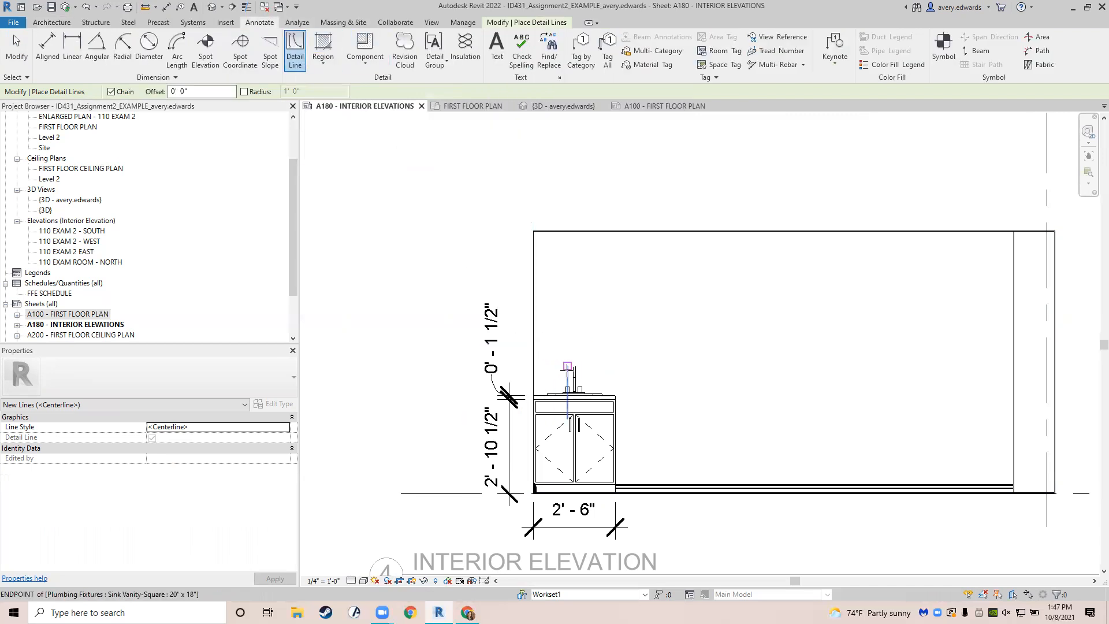
pyautogui.scroll(3, 575, 373)
pyautogui.scroll(6, 550, 239)
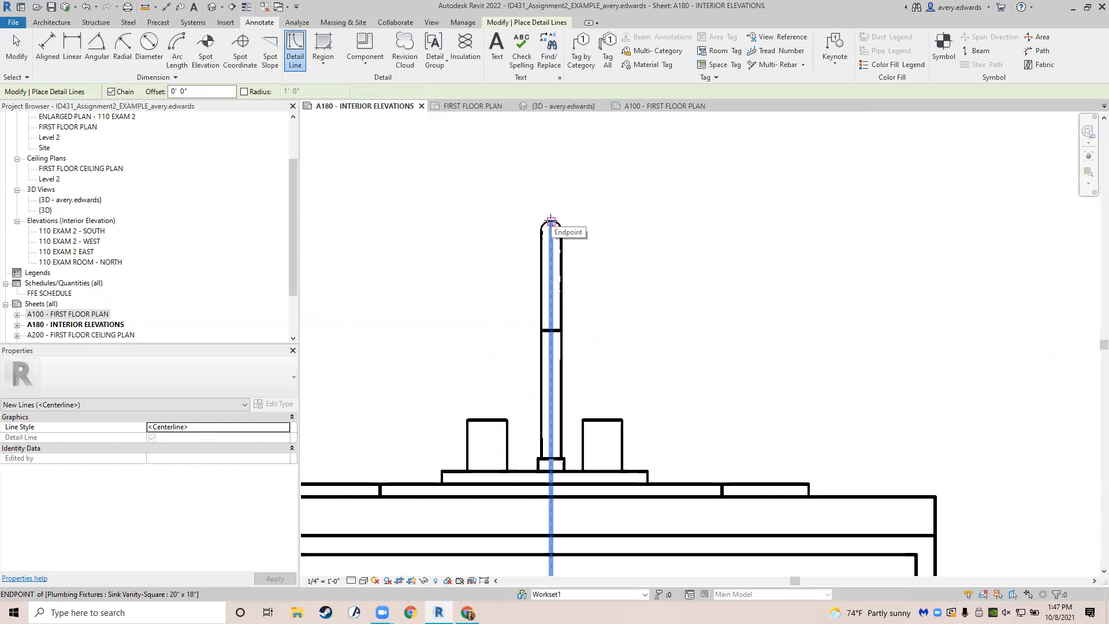
pyautogui.click(551, 220)
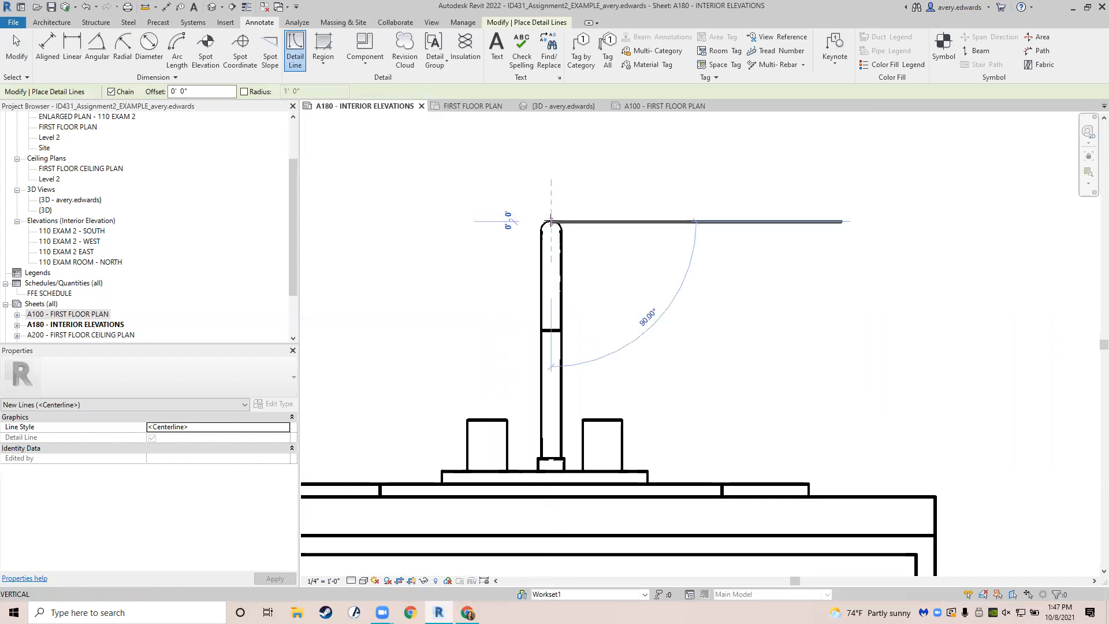
pyautogui.scroll(-3, 578, 359)
pyautogui.scroll(-2, 574, 332)
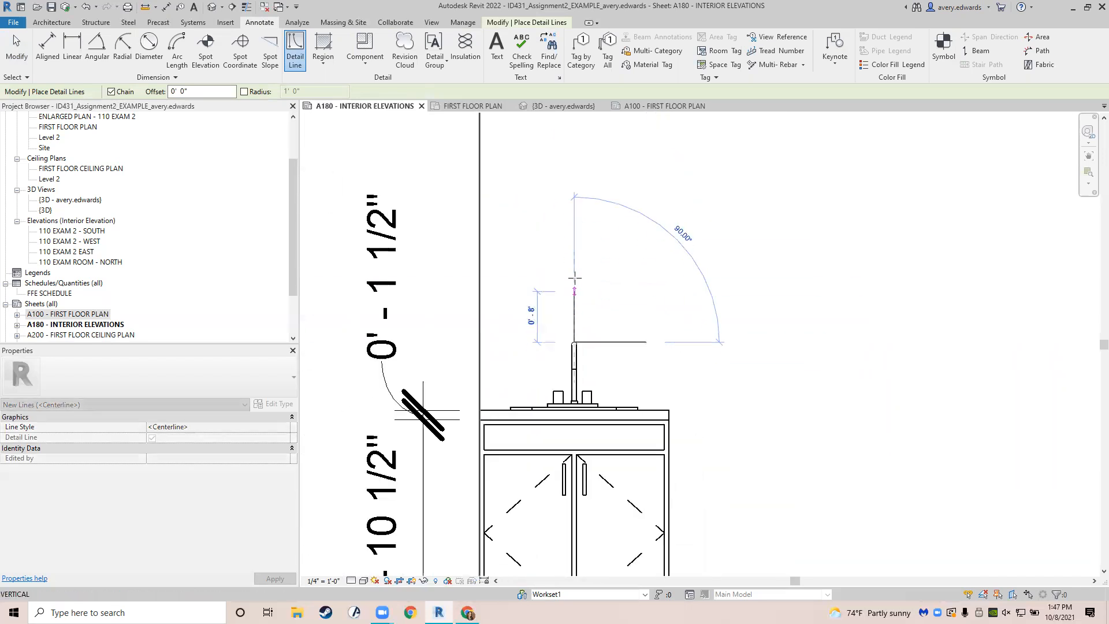
pyautogui.click(573, 241)
pyautogui.press('Escape')
pyautogui.press('Escape')
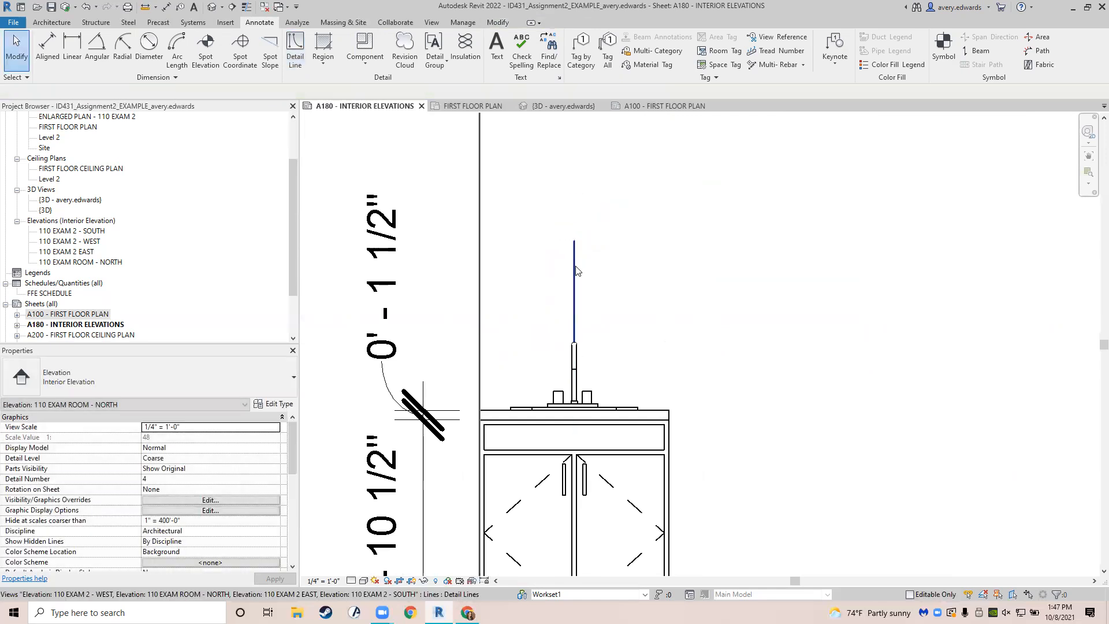
# Keep the new line's style as <Centerline> and extend its lower end down through the sink cabinet to the floor.
pyautogui.click(576, 266)
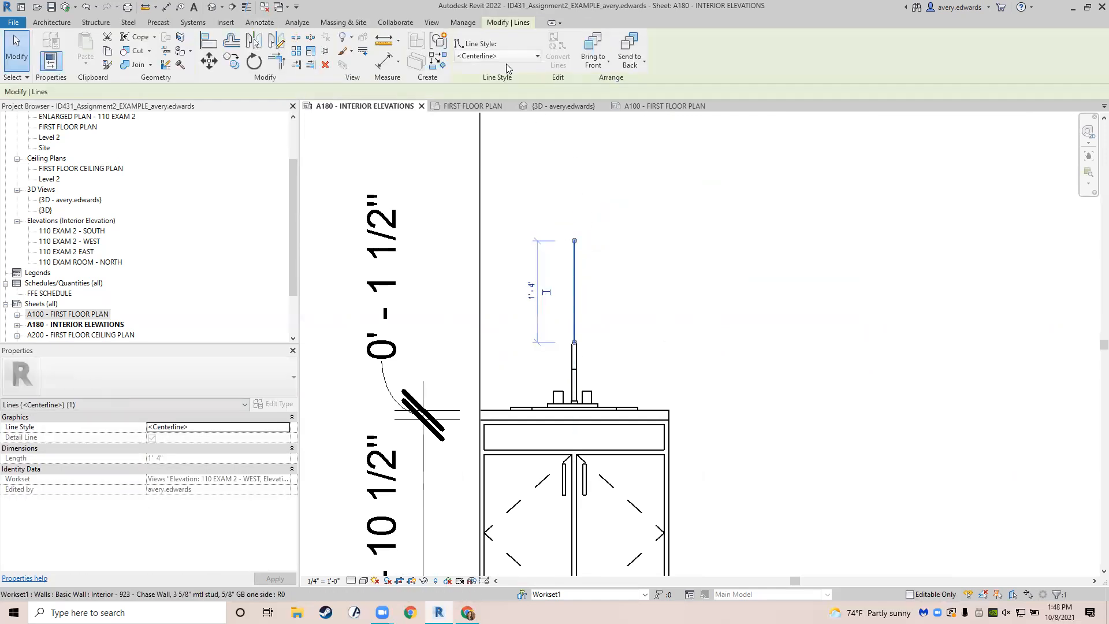
pyautogui.scroll(-2, 580, 319)
pyautogui.moveTo(580, 320); pyautogui.dragTo(570, 261, button='middle')
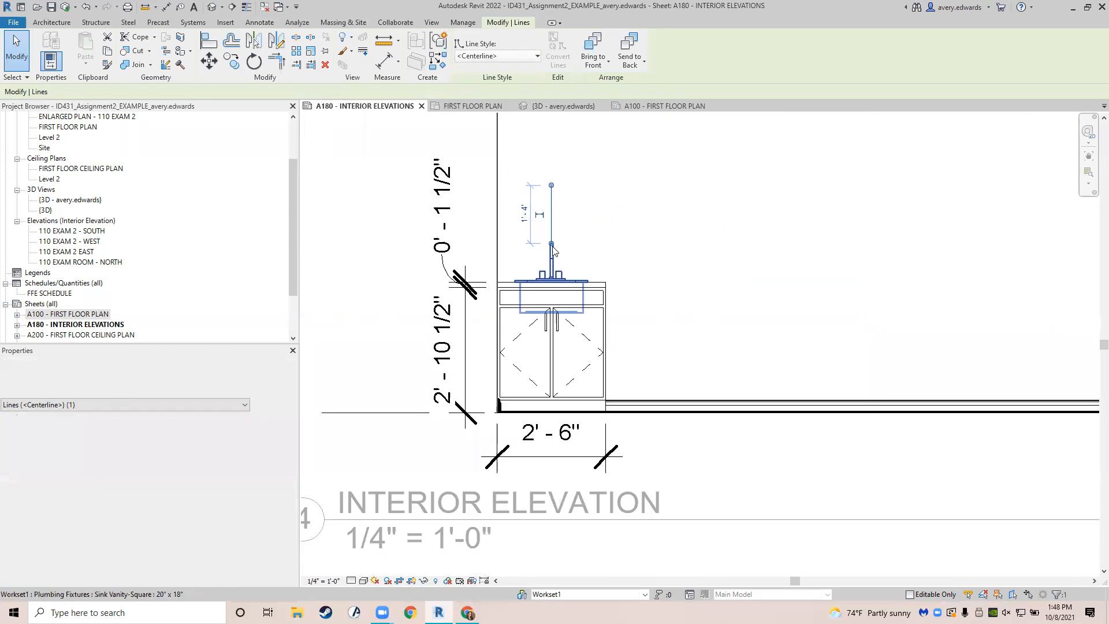
pyautogui.click(488, 56)
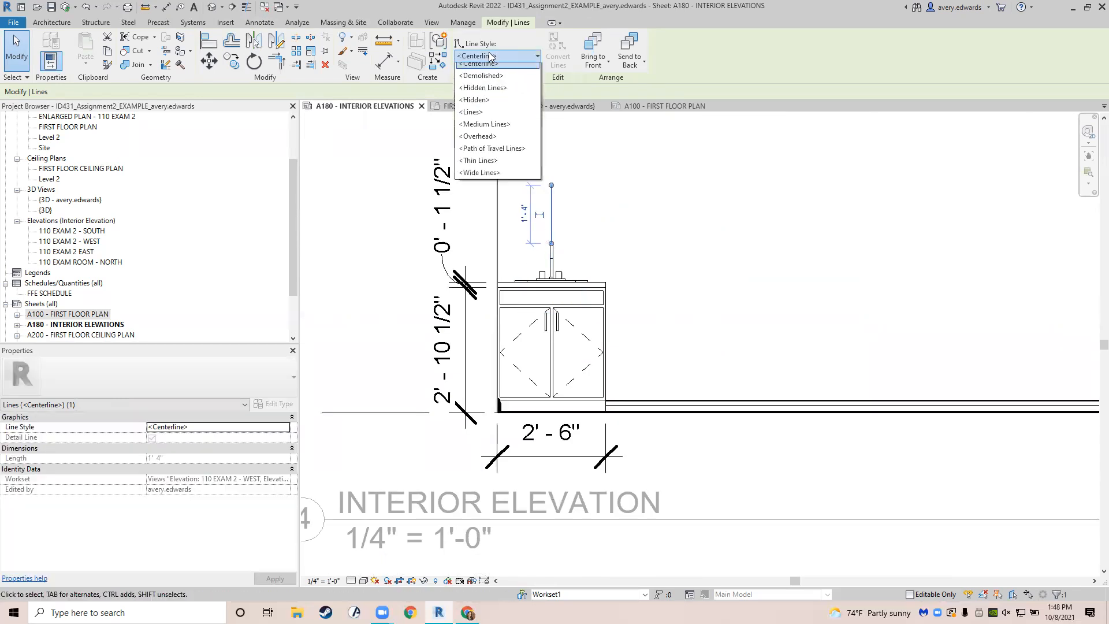
pyautogui.click(493, 53)
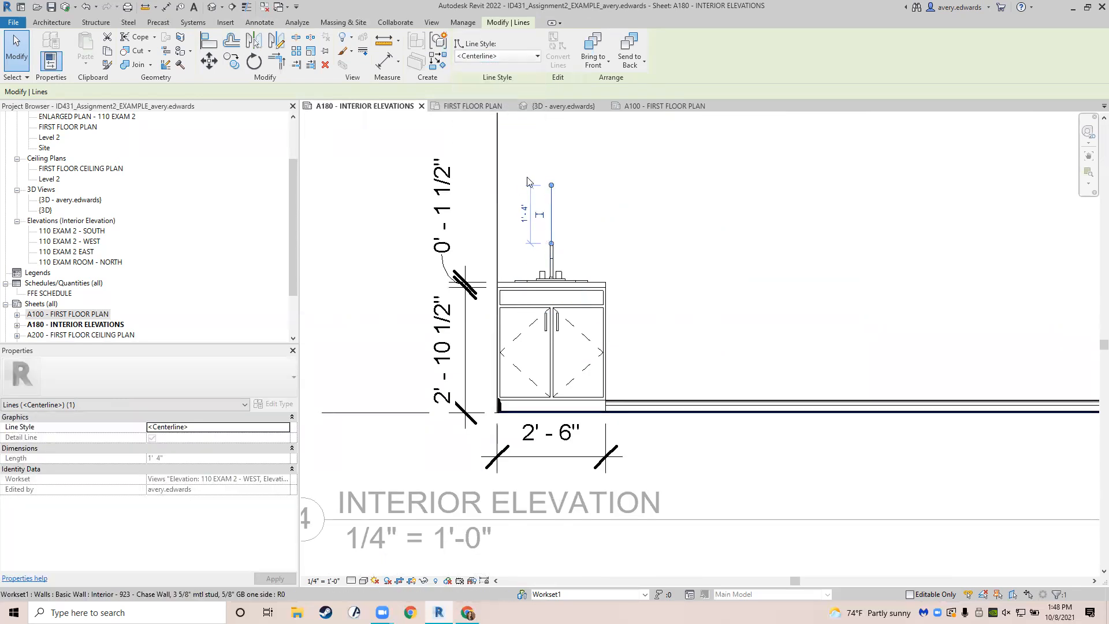
pyautogui.moveTo(552, 244); pyautogui.dragTo(552, 421)
pyautogui.click(711, 277)
pyautogui.moveTo(659, 298); pyautogui.dragTo(672, 336, button='middle')
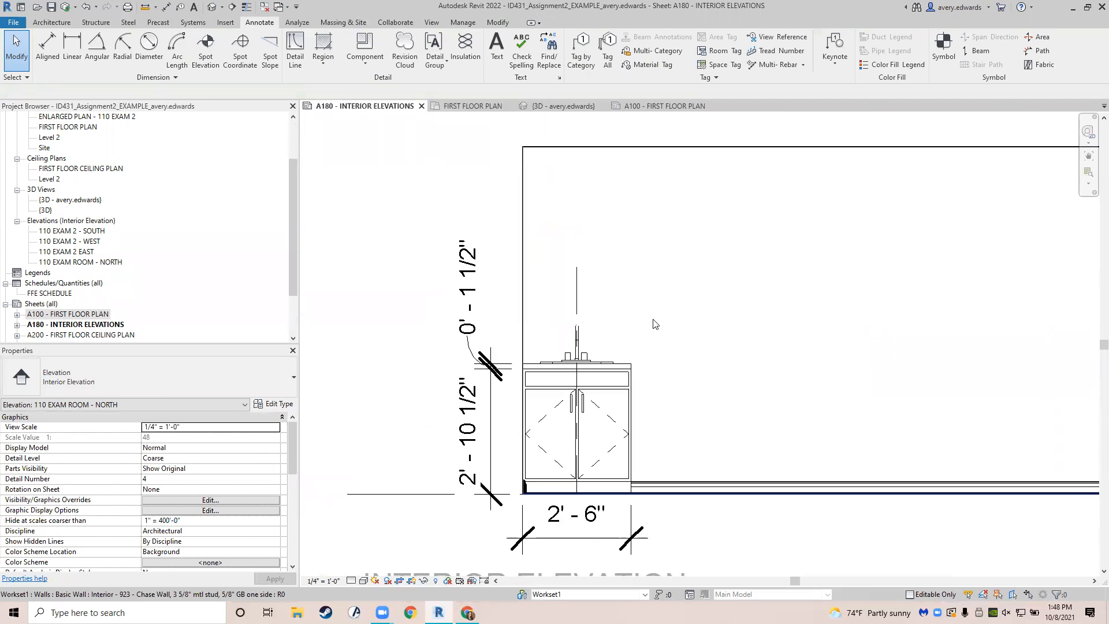
# Place a Centerline annotation symbol at the upper end of the sink's centerline.
pyautogui.press('s')
pyautogui.press('y')
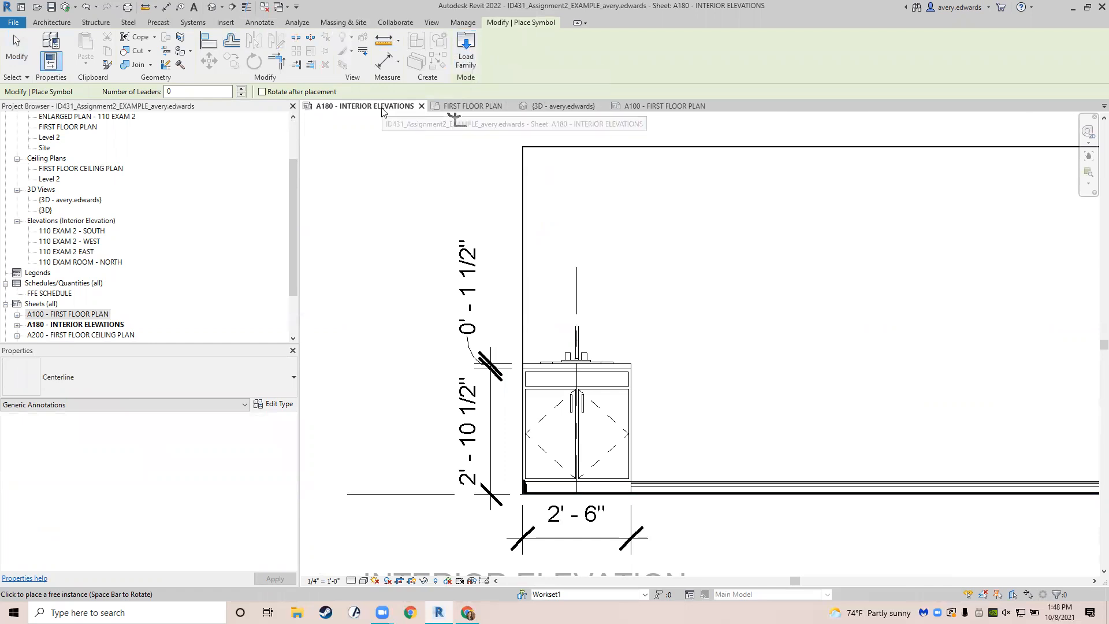
pyautogui.click(139, 381)
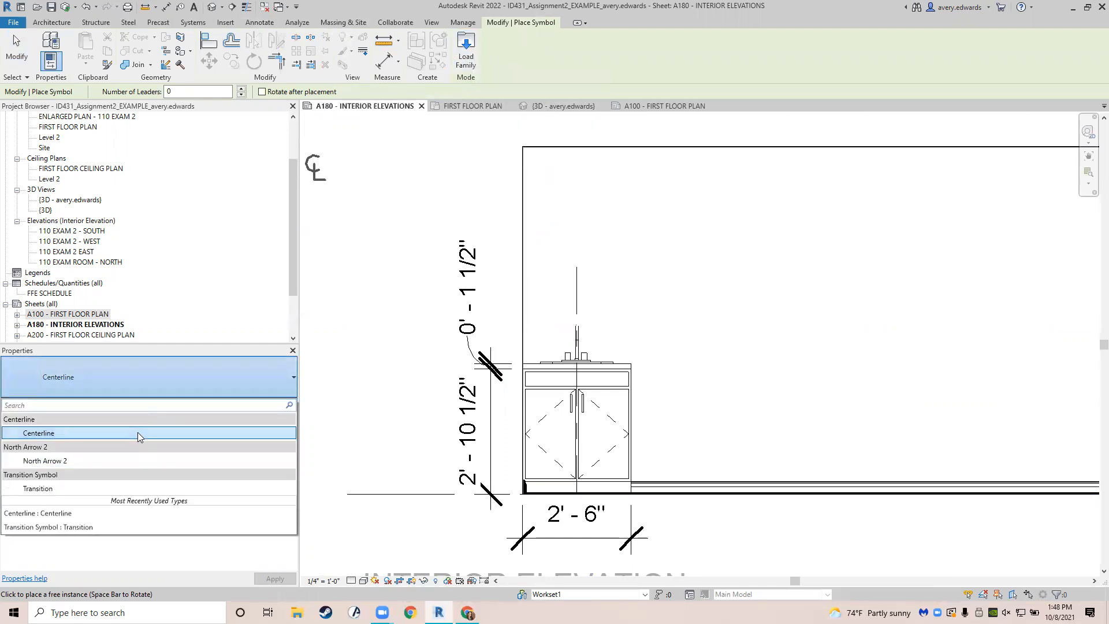
pyautogui.click(137, 433)
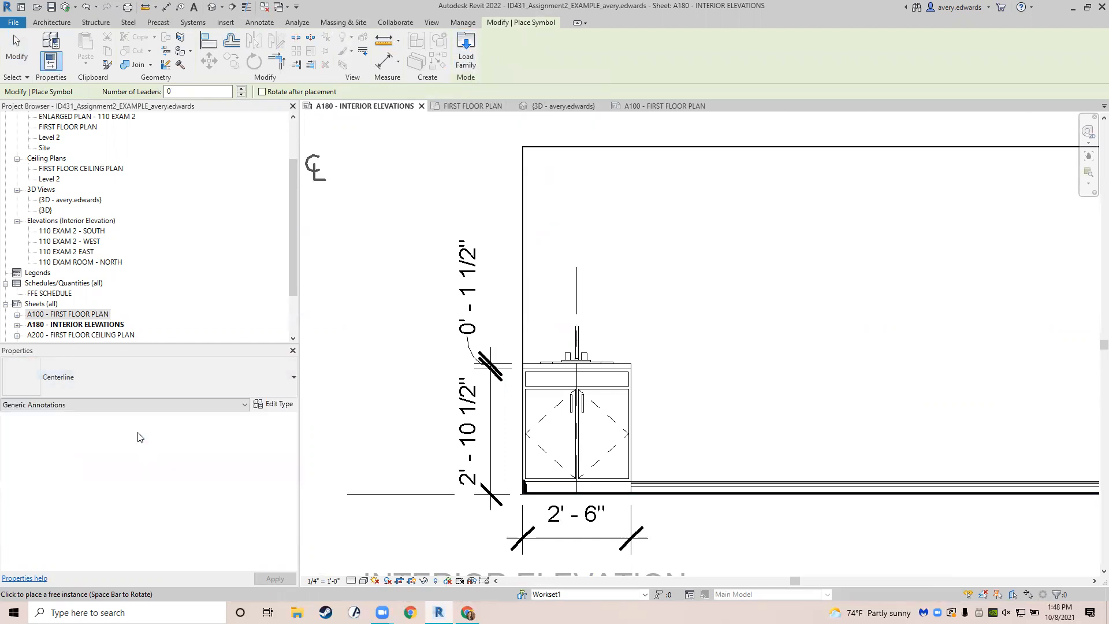
pyautogui.click(576, 266)
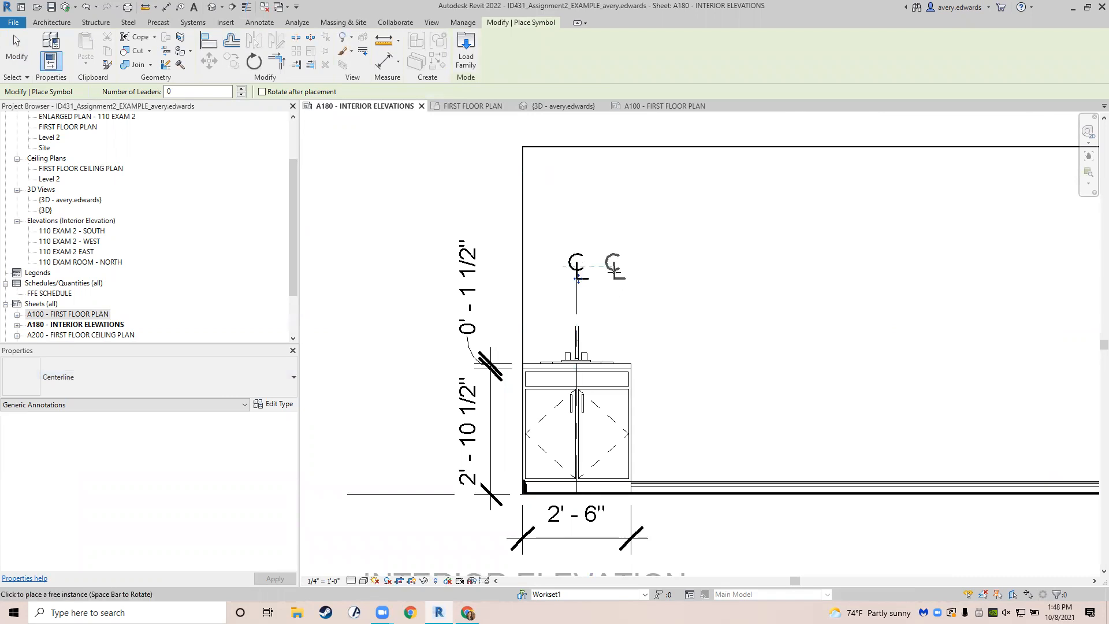
pyautogui.press('Escape')
pyautogui.press('Escape')
pyautogui.moveTo(624, 287); pyautogui.dragTo(666, 292, button='middle')
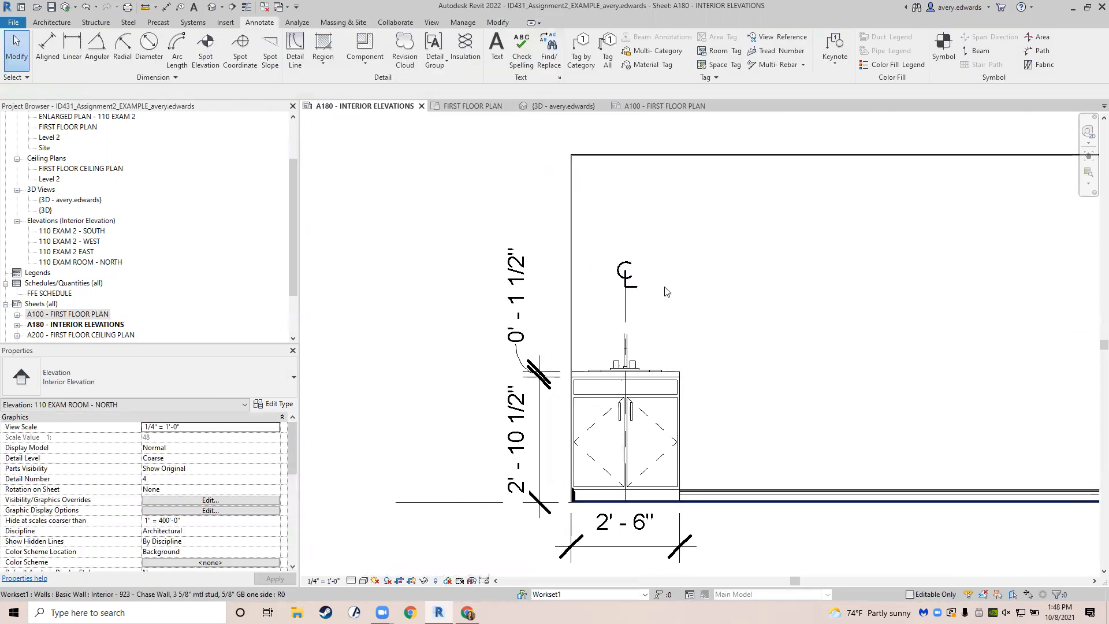
# Add an aligned dimension from the sink's centerline to the west wall, placing it between the faucet and the centerline symbol.
pyautogui.press('d')
pyautogui.press('i')
pyautogui.scroll(6, 626, 342)
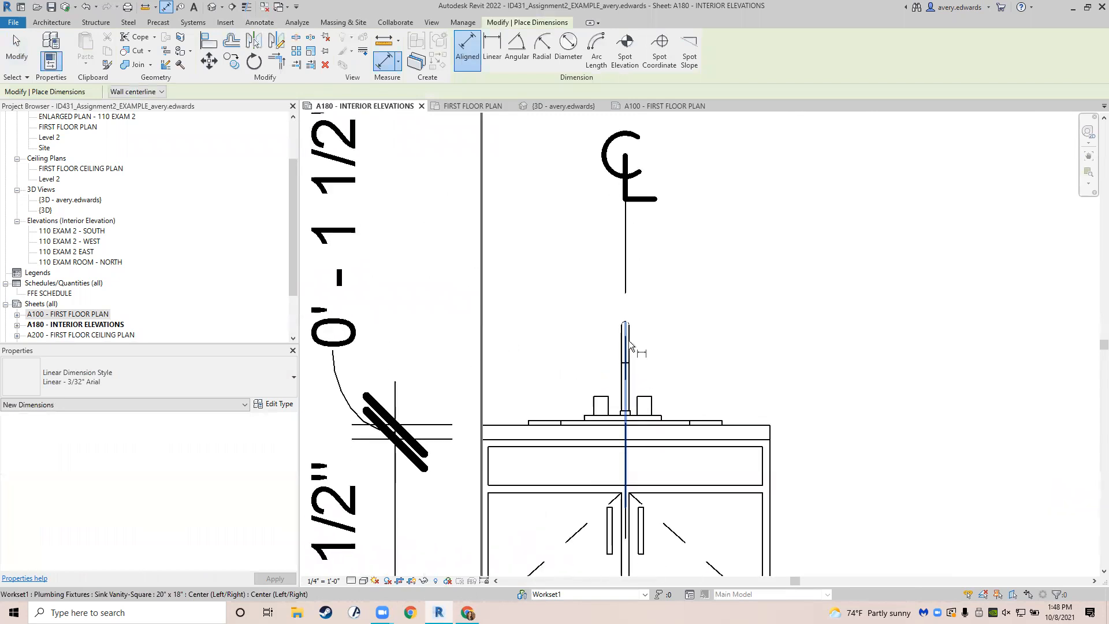
pyautogui.click(628, 313)
pyautogui.scroll(-3, 628, 314)
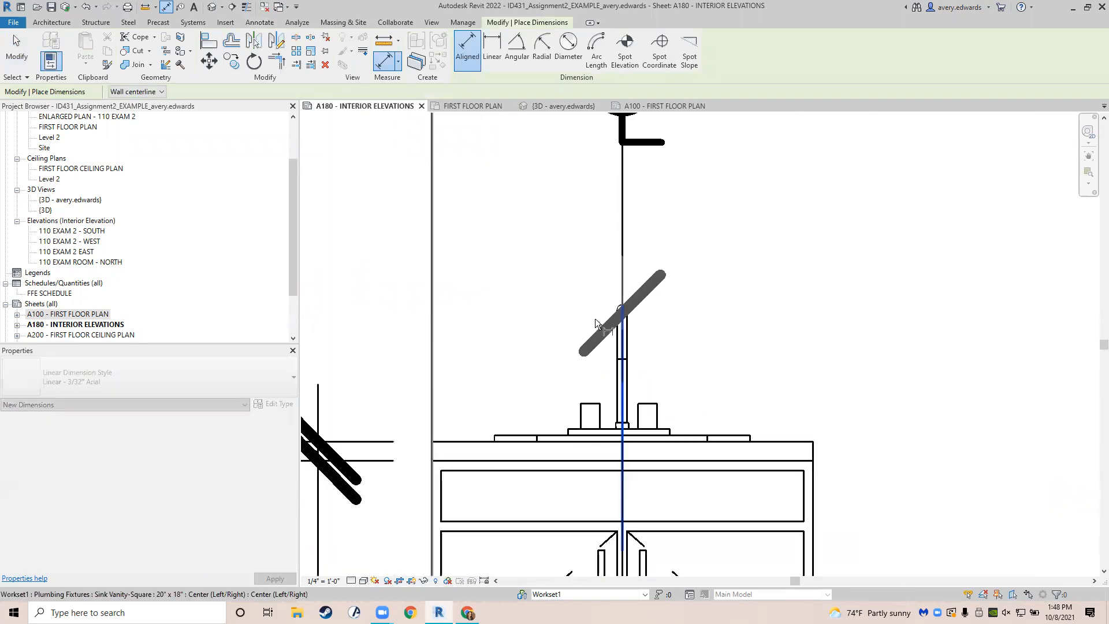
pyautogui.click(455, 259)
pyautogui.scroll(-2, 566, 267)
pyautogui.moveTo(570, 271)
pyautogui.mouseDown(button='middle')
pyautogui.moveTo(574, 295)
pyautogui.moveTo(557, 296)
pyautogui.mouseUp(button='middle')
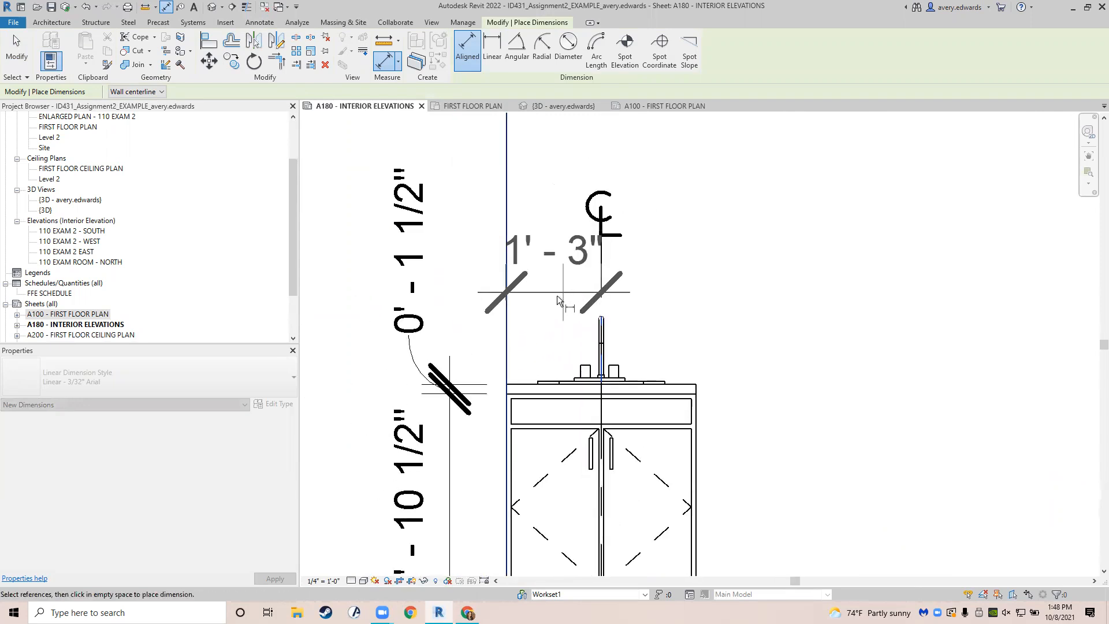
pyautogui.click(557, 295)
pyautogui.scroll(-3, 714, 296)
pyautogui.press('Escape')
pyautogui.press('Escape')
pyautogui.moveTo(715, 306); pyautogui.dragTo(544, 310, button='middle')
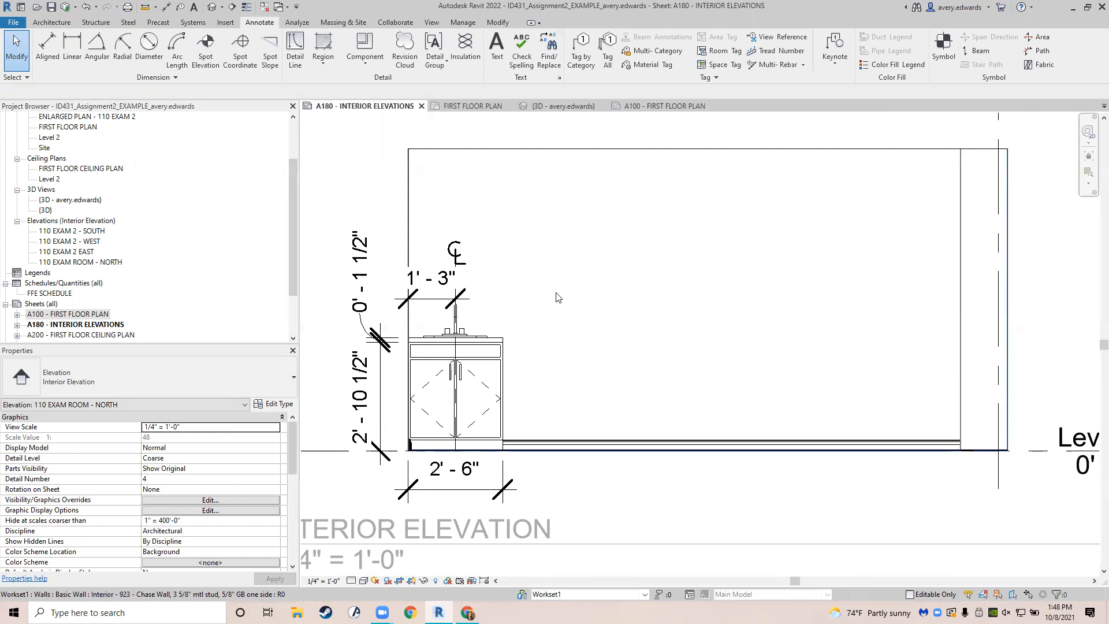
# Review elevation 4's crop region and its Extents properties, and save the project.
pyautogui.click(412, 242)
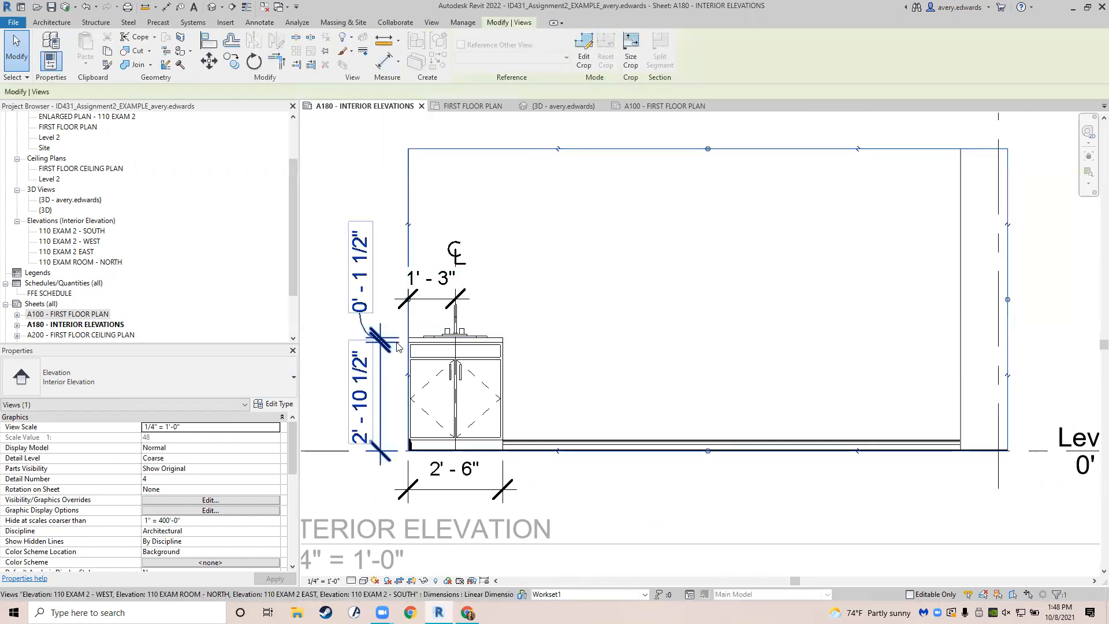
pyautogui.moveTo(408, 299); pyautogui.dragTo(409, 299)
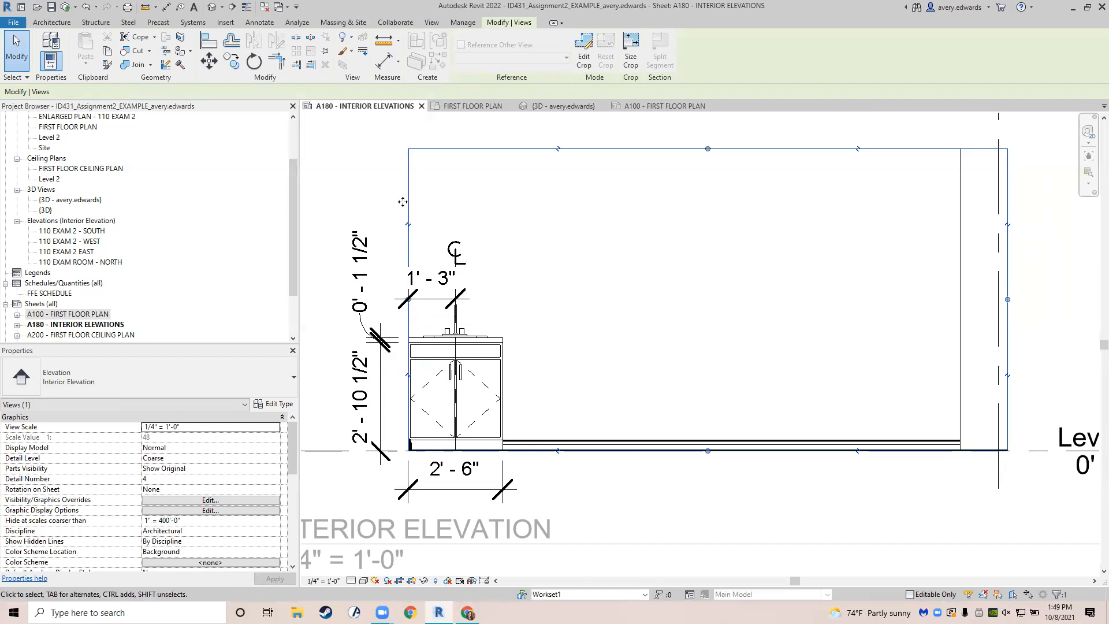
pyautogui.click(380, 167)
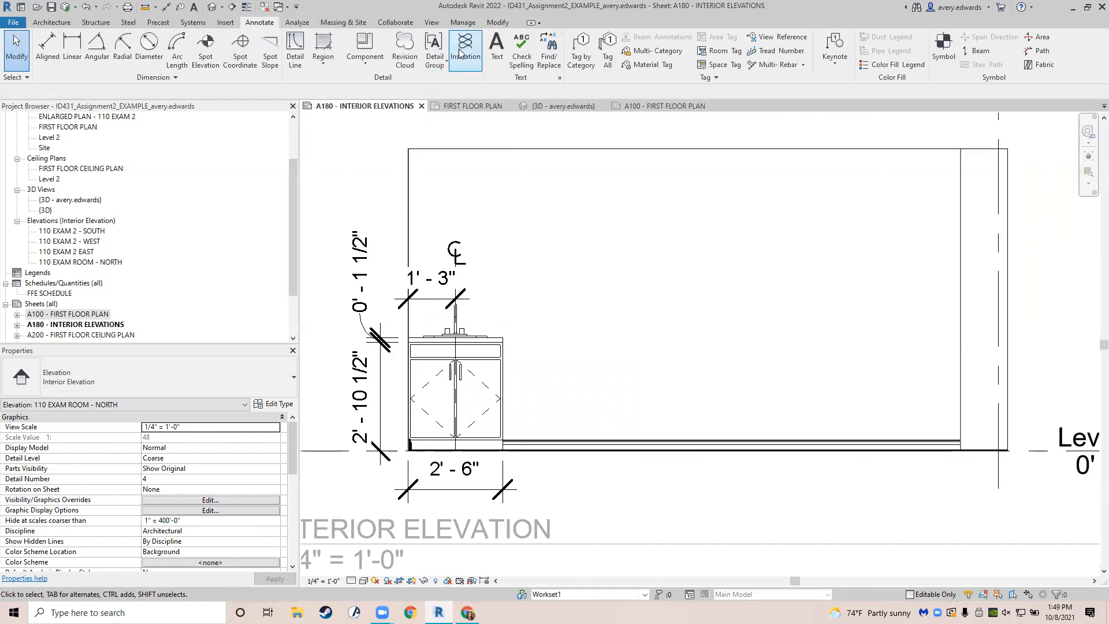
pyautogui.scroll(-3, 194, 447)
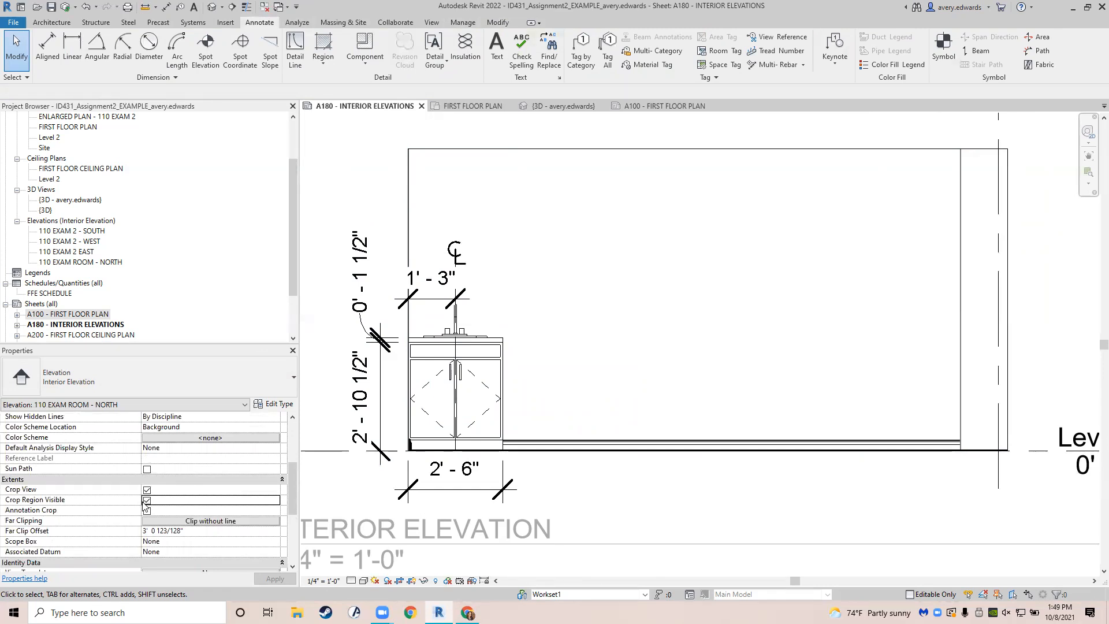
pyautogui.scroll(-3, 483, 234)
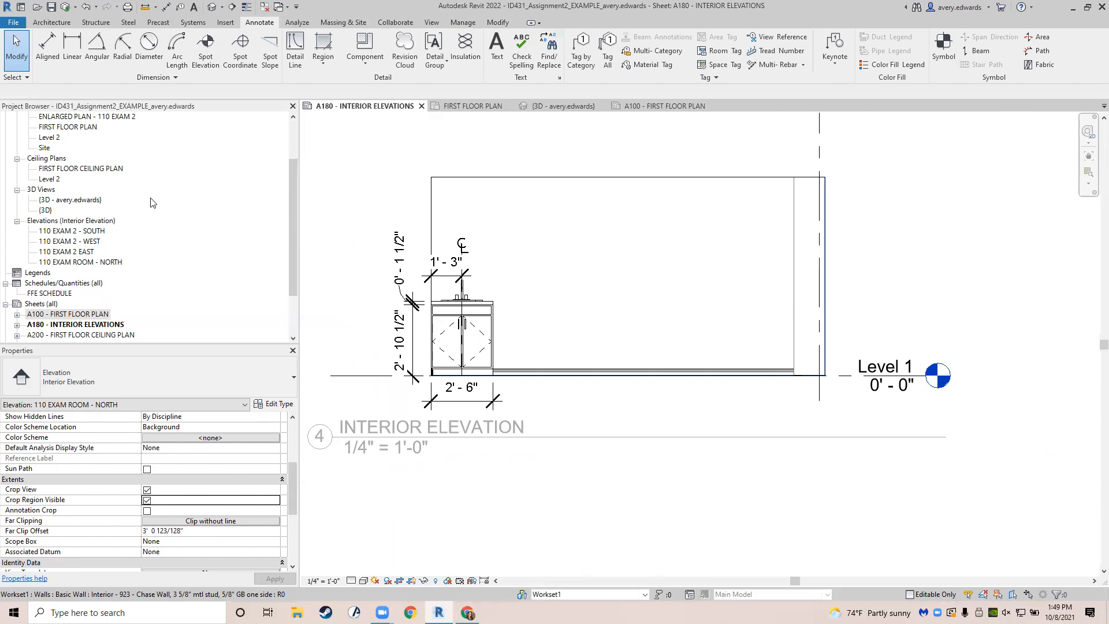
pyautogui.hotkey('ctrl', 's')
# Move the east edge of elevation 4's crop region inward past the east wall's face.
pyautogui.scroll(2, 458, 262)
pyautogui.click(410, 302)
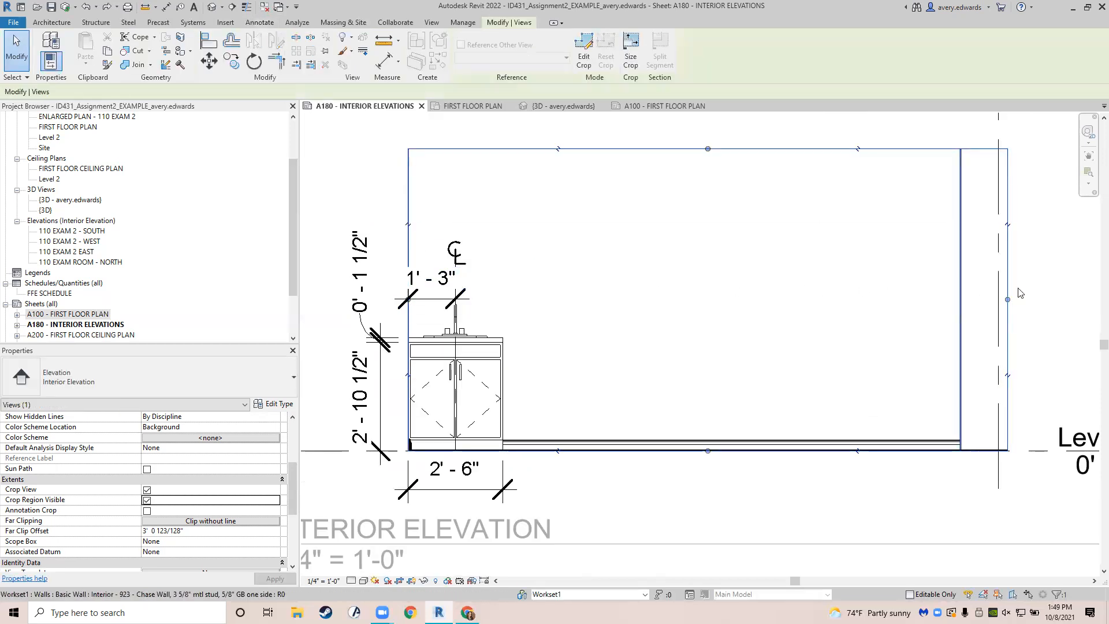
pyautogui.moveTo(924, 304); pyautogui.dragTo(921, 303)
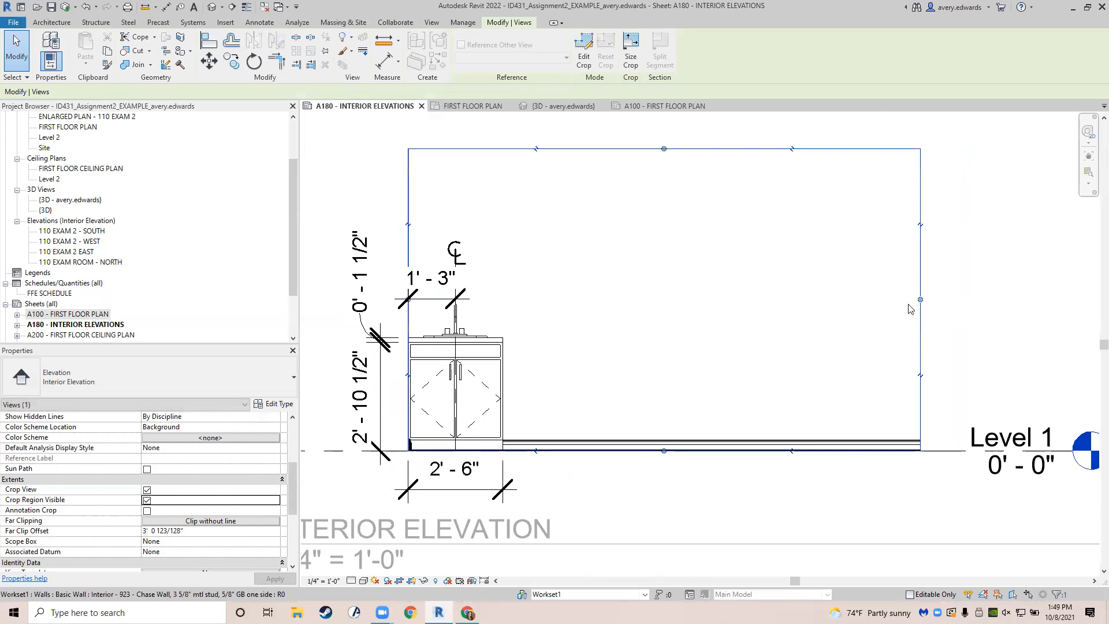
pyautogui.click(700, 534)
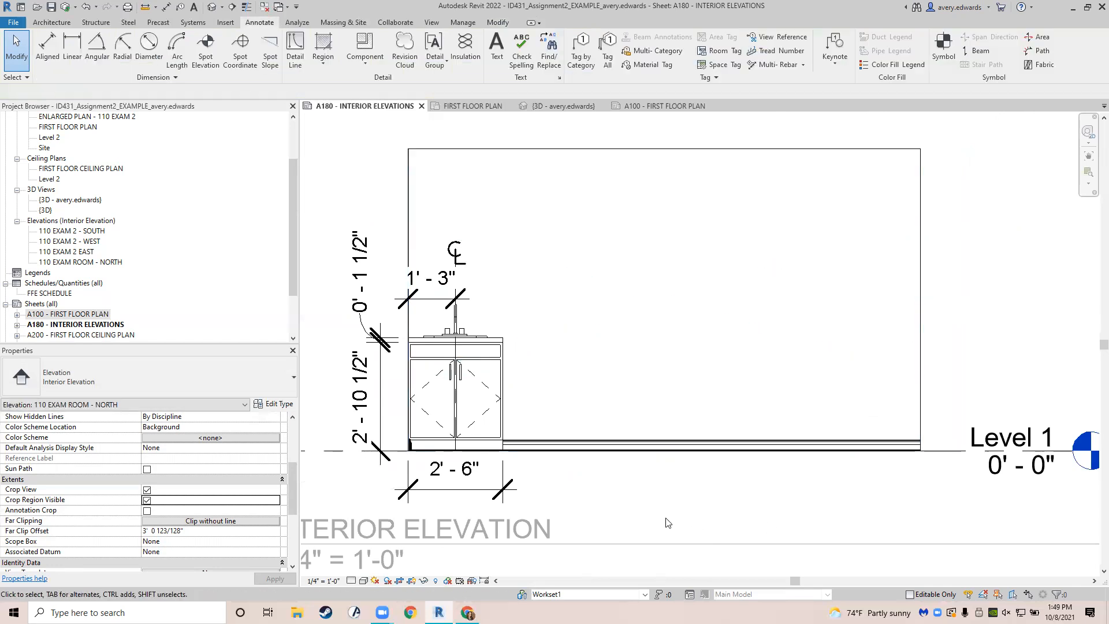
# Try turning off Crop Region Visible for elevation 4, and turn it back on.
pyautogui.click(146, 500)
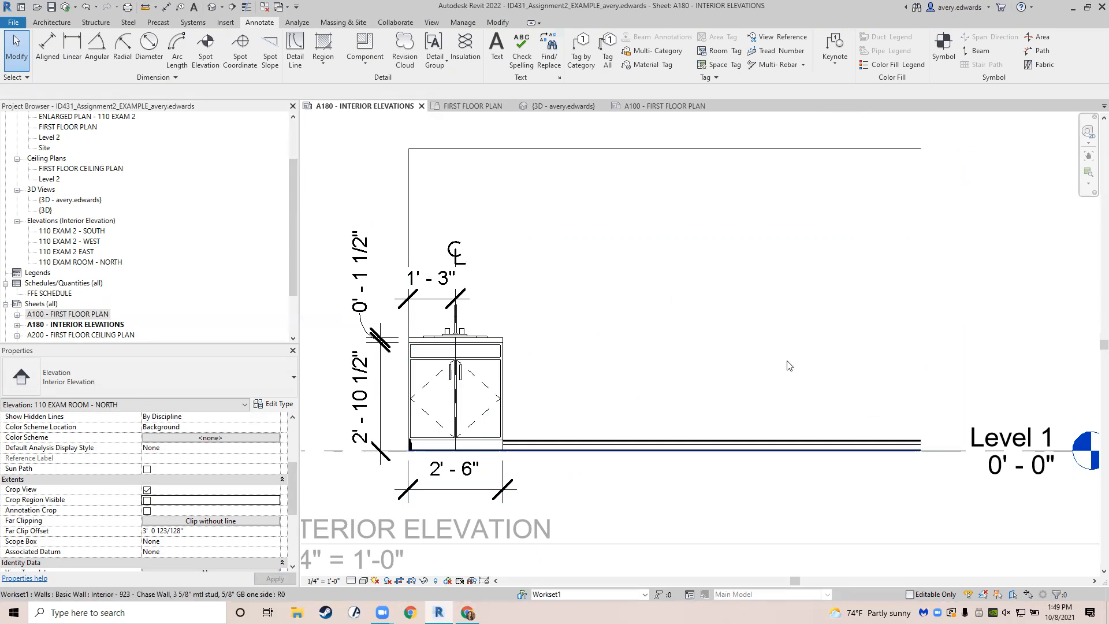
pyautogui.click(147, 501)
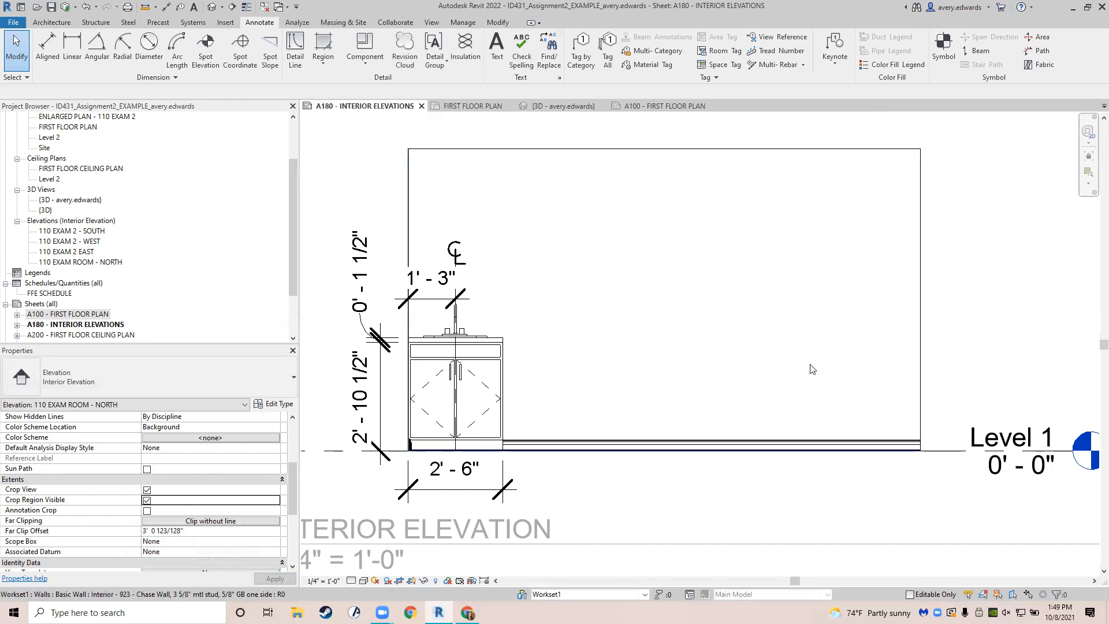
pyautogui.hotkey('ctrl', 'z')
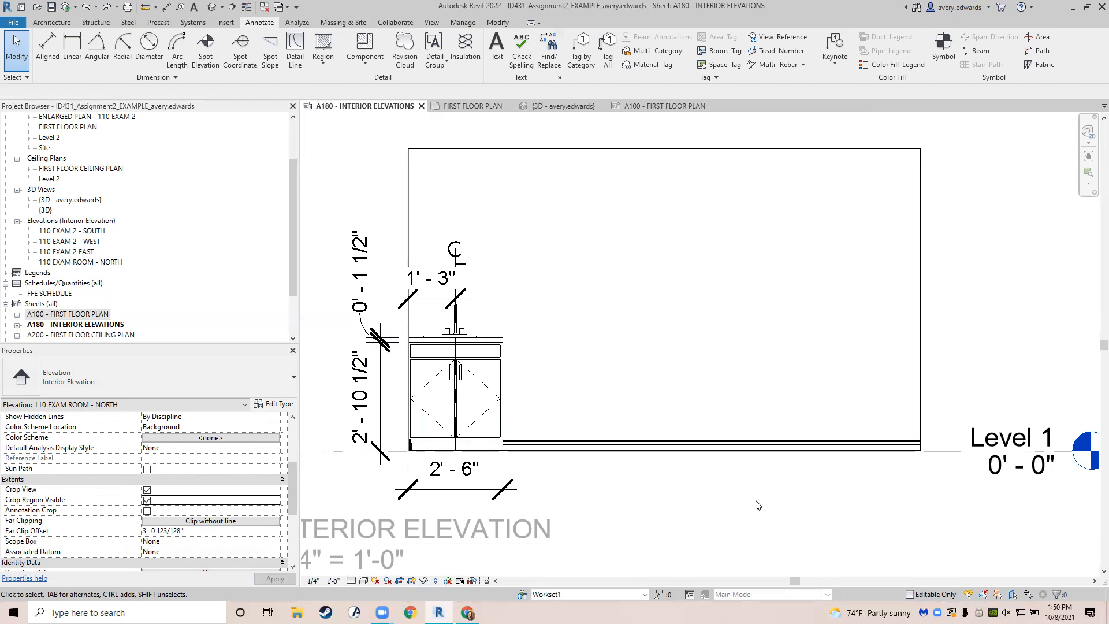
# Undo the last move of elevation 4's east crop edge and save the project.
pyautogui.scroll(-3, 761, 470)
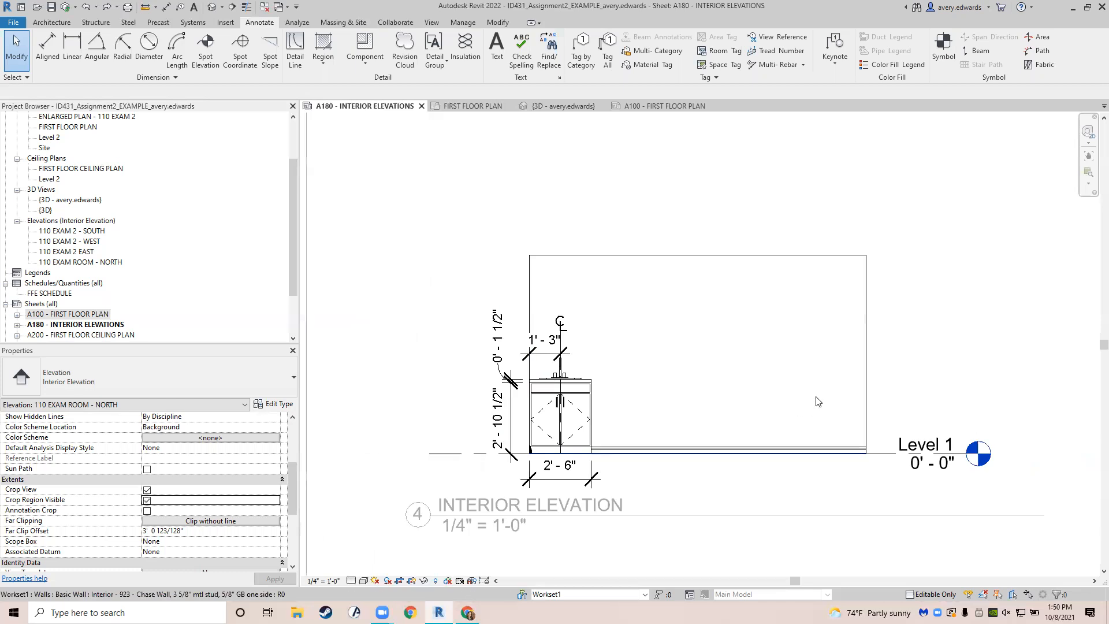
pyautogui.hotkey('ctrl', 'z')
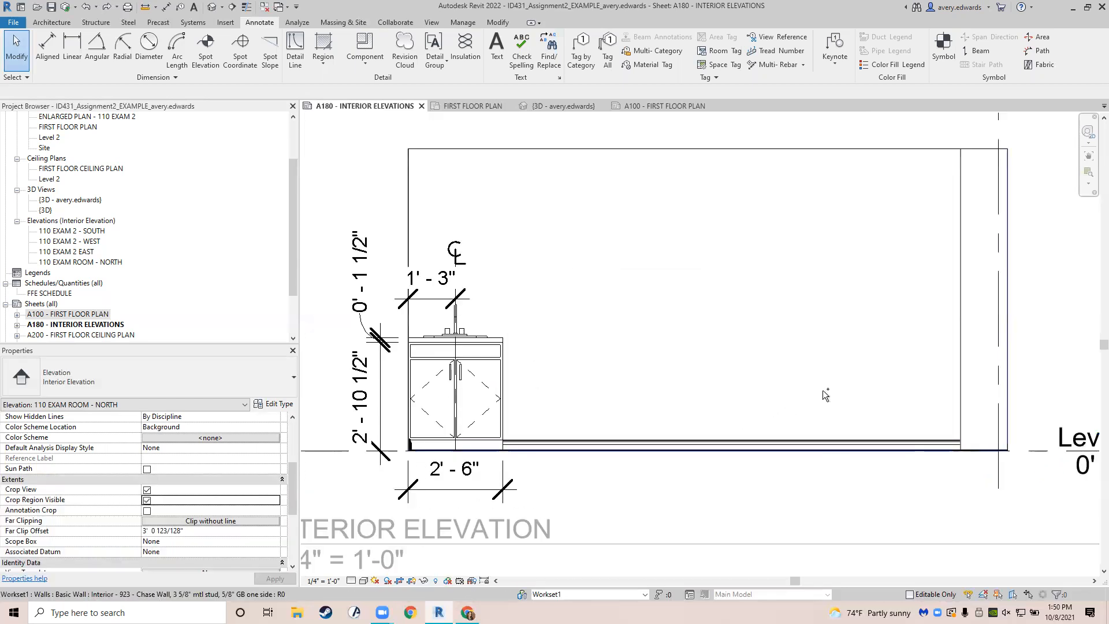
pyautogui.scroll(-3, 822, 388)
pyautogui.moveTo(819, 388); pyautogui.dragTo(828, 384, button='middle')
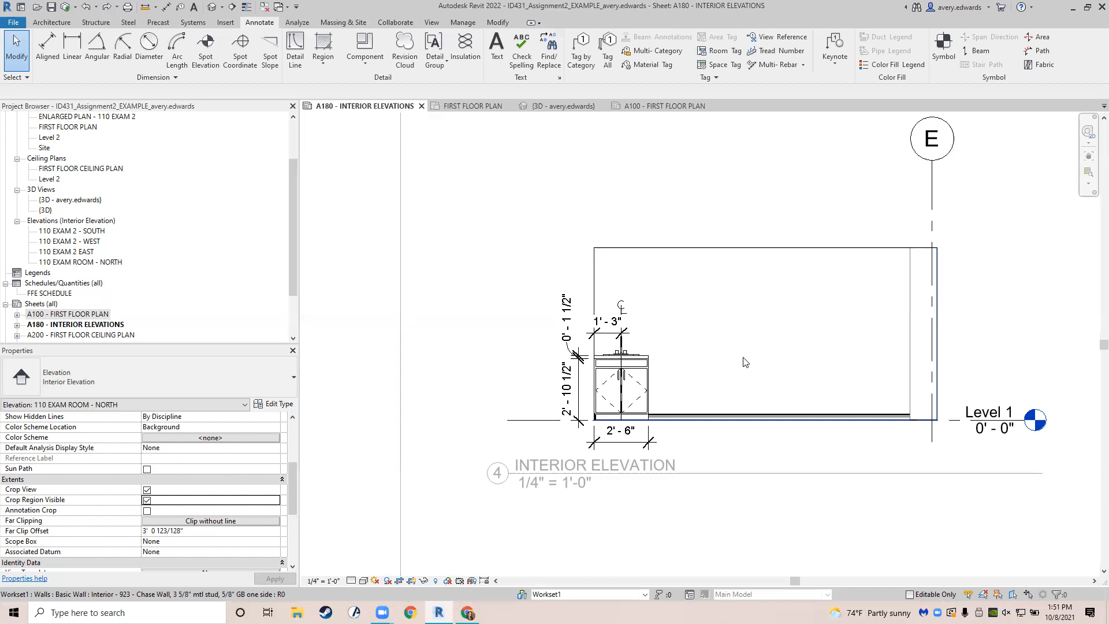
pyautogui.scroll(-1, 726, 345)
pyautogui.moveTo(749, 336)
pyautogui.mouseDown(button='middle')
pyautogui.moveTo(755, 358)
pyautogui.moveTo(711, 329)
pyautogui.moveTo(673, 339)
pyautogui.mouseUp(button='middle')
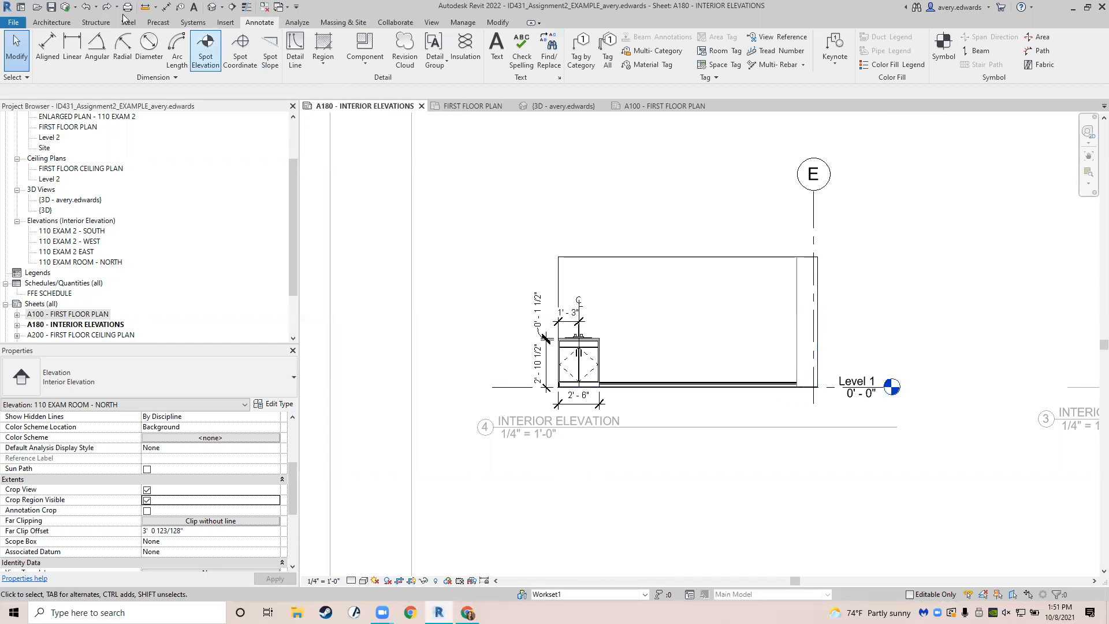
pyautogui.click(64, 7)
pyautogui.click(531, 341)
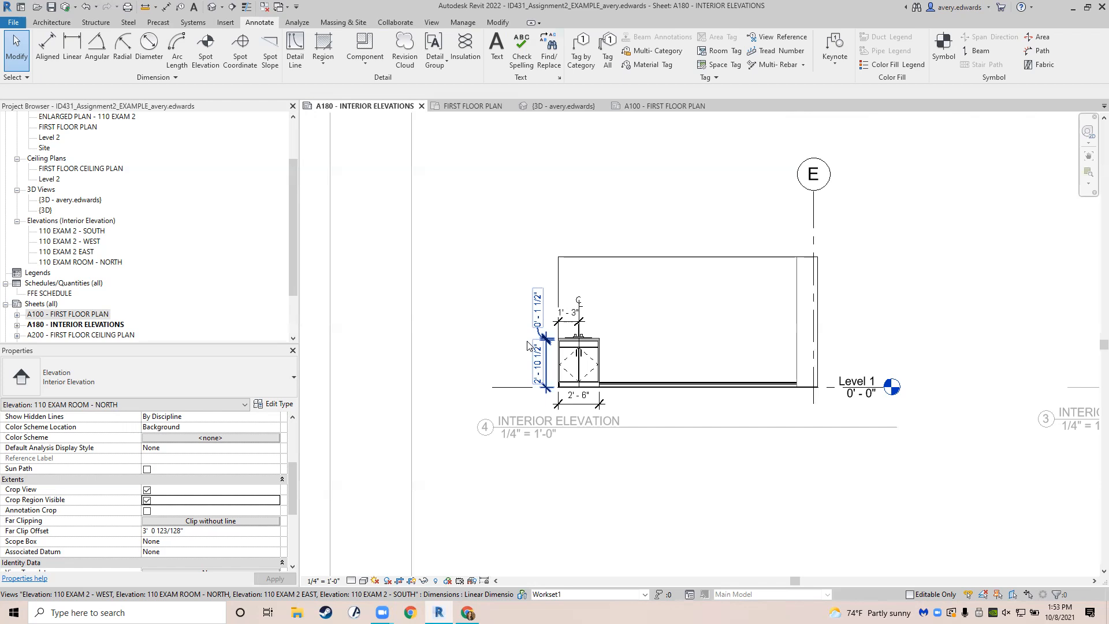
# Draw a rectangle of detail lines above the east end of the sink counter, about 6" wide and 1'-4" tall.
pyautogui.scroll(3, 593, 297)
pyautogui.moveTo(612, 320); pyautogui.dragTo(484, 272, button='middle')
pyautogui.click(295, 52)
pyautogui.click(500, 313)
pyautogui.click(500, 269)
pyautogui.click(516, 269)
pyautogui.click(516, 313)
pyautogui.click(500, 313)
pyautogui.press('Escape')
pyautogui.press('Escape')
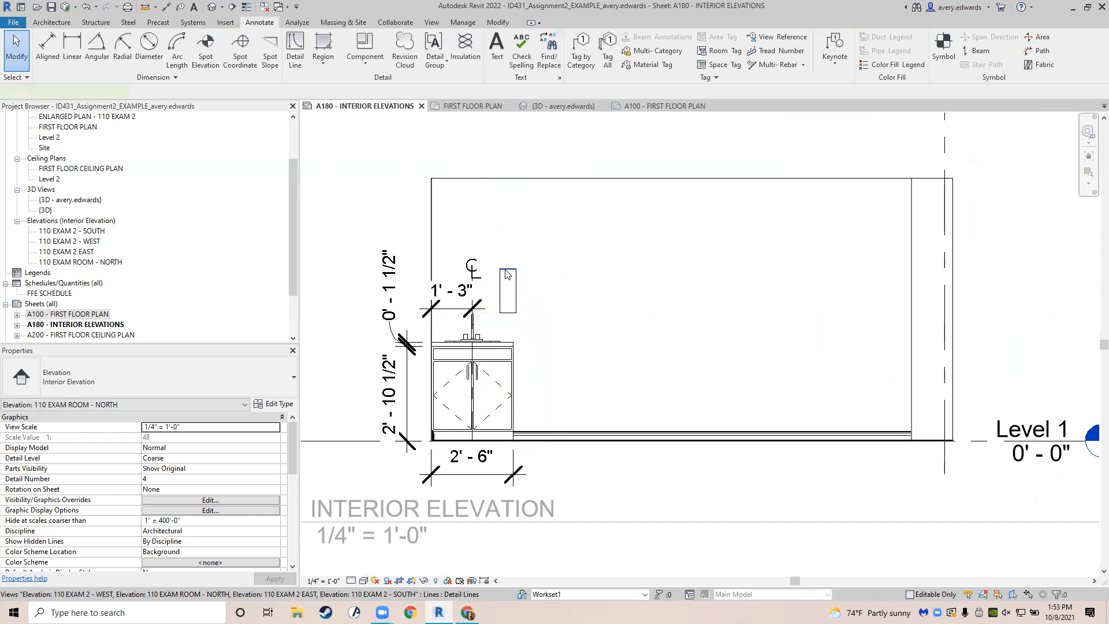
# Nudge the small rectangle's top line down until the rectangle is about 10" tall.
pyautogui.click(505, 270)
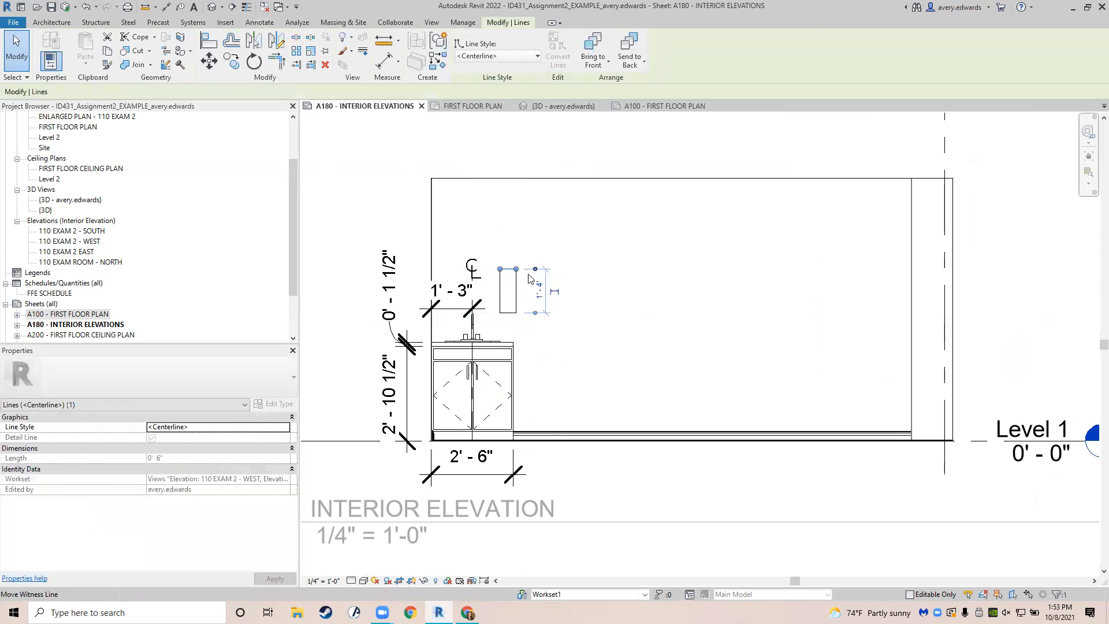
pyautogui.press('Down')
pyautogui.press('Down')
pyautogui.press('Down')
pyautogui.press('Down')
pyautogui.press('Down')
pyautogui.press('Down')
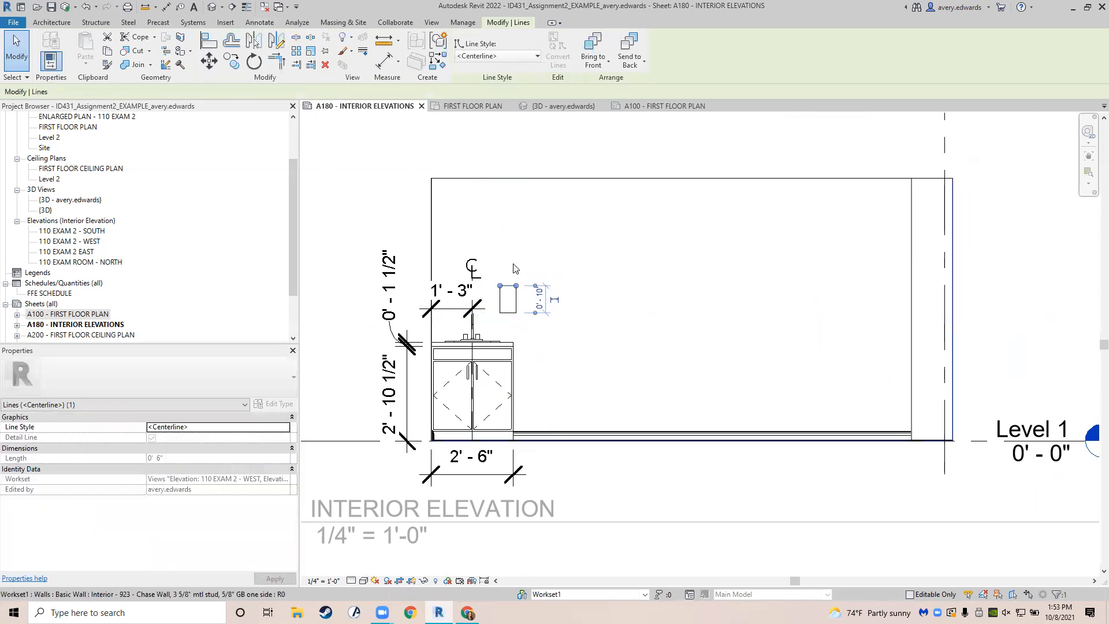
pyautogui.click(513, 320)
pyautogui.moveTo(513, 320); pyautogui.dragTo(615, 321, button='middle')
pyautogui.press('Escape')
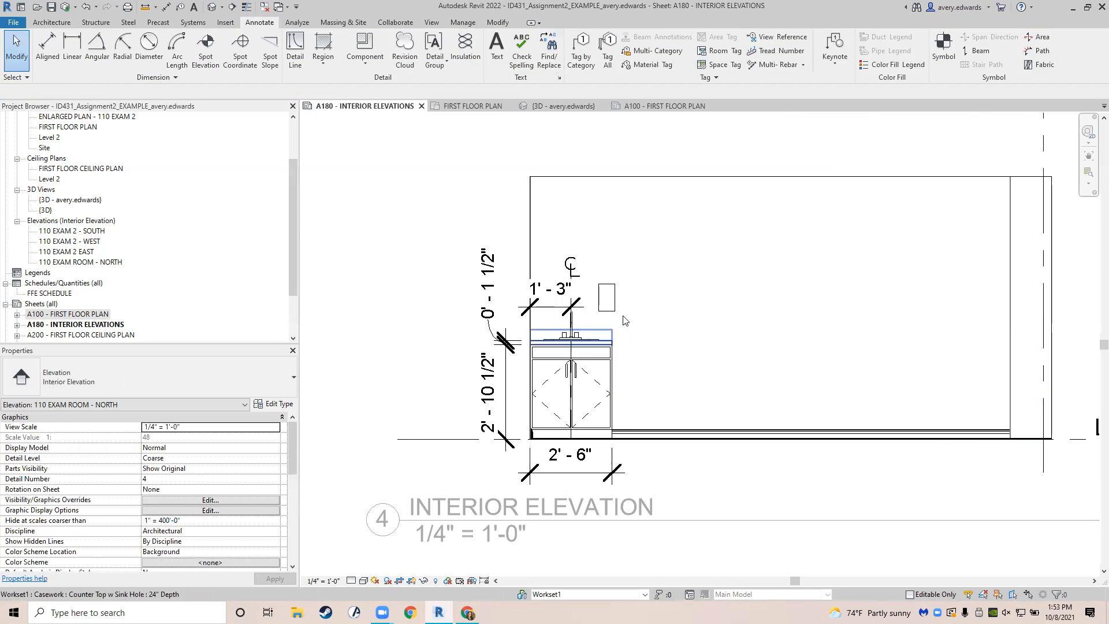
# Draw a second detail-line box just east of the small rectangle, about 1'-4" square.
pyautogui.press('d')
pyautogui.press('l')
pyautogui.click(629, 312)
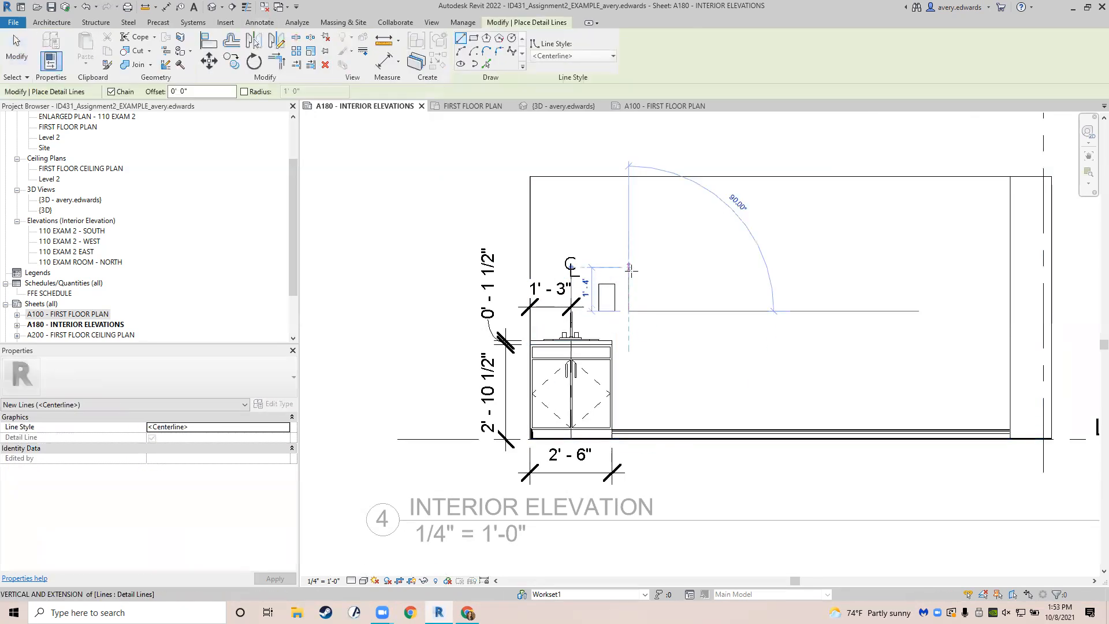
pyautogui.click(628, 267)
pyautogui.click(673, 267)
pyautogui.click(673, 311)
pyautogui.click(628, 310)
pyautogui.press('Escape')
pyautogui.press('Escape')
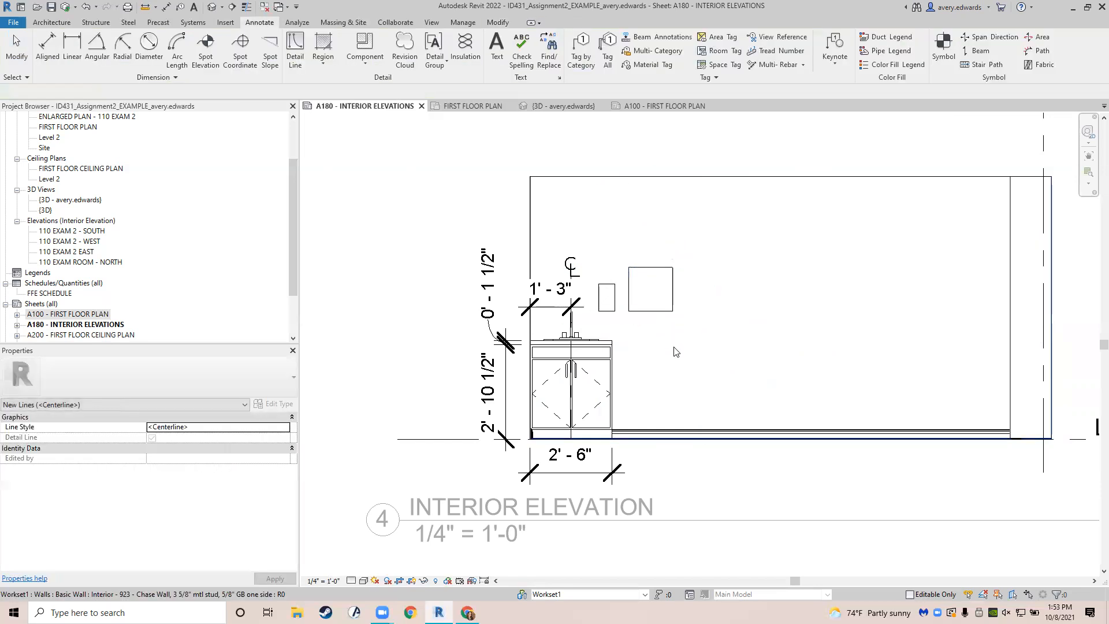
# Draw a vertical centerline through the midpoint of the square box, extending past its top and bottom edges.
pyautogui.moveTo(663, 346); pyautogui.dragTo(707, 350, button='middle')
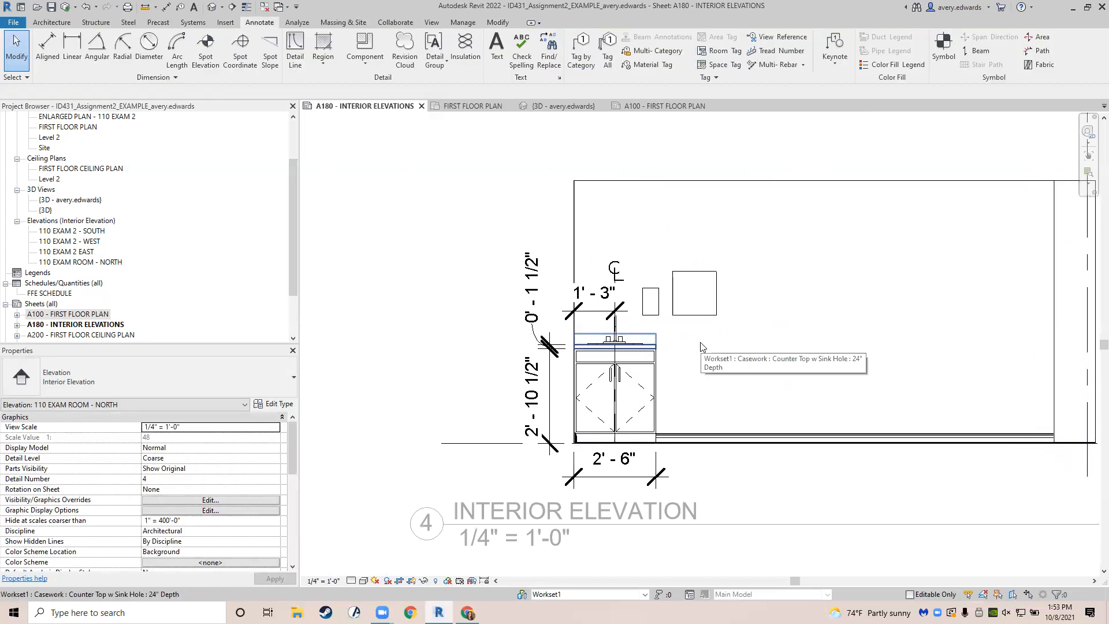
pyautogui.press('d')
pyautogui.press('l')
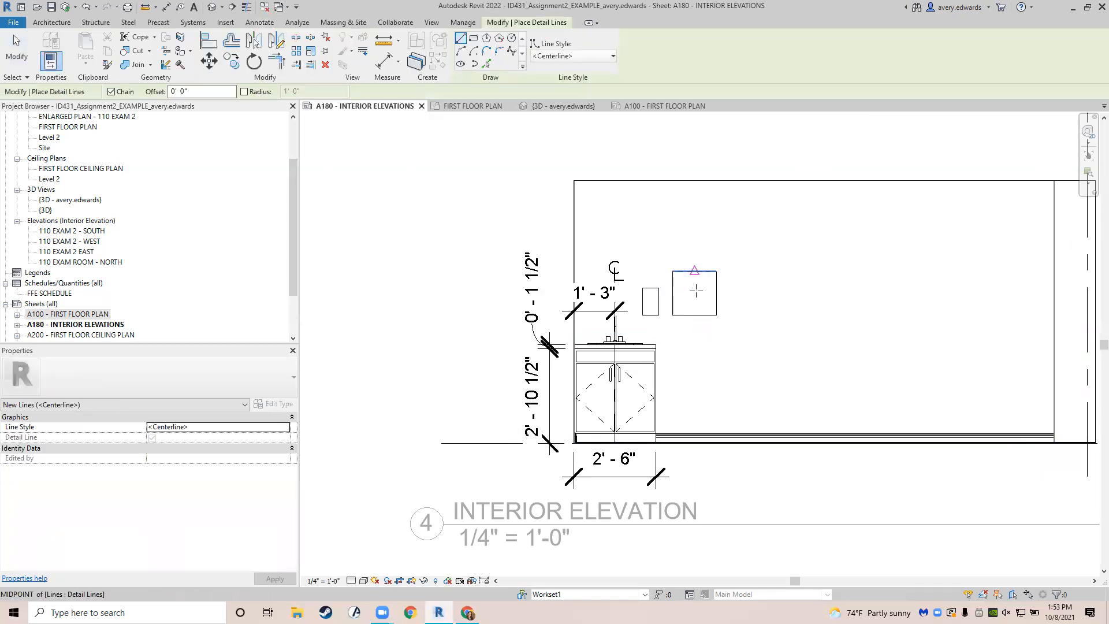
pyautogui.click(695, 272)
pyautogui.click(695, 334)
pyautogui.press('Escape')
pyautogui.press('Escape')
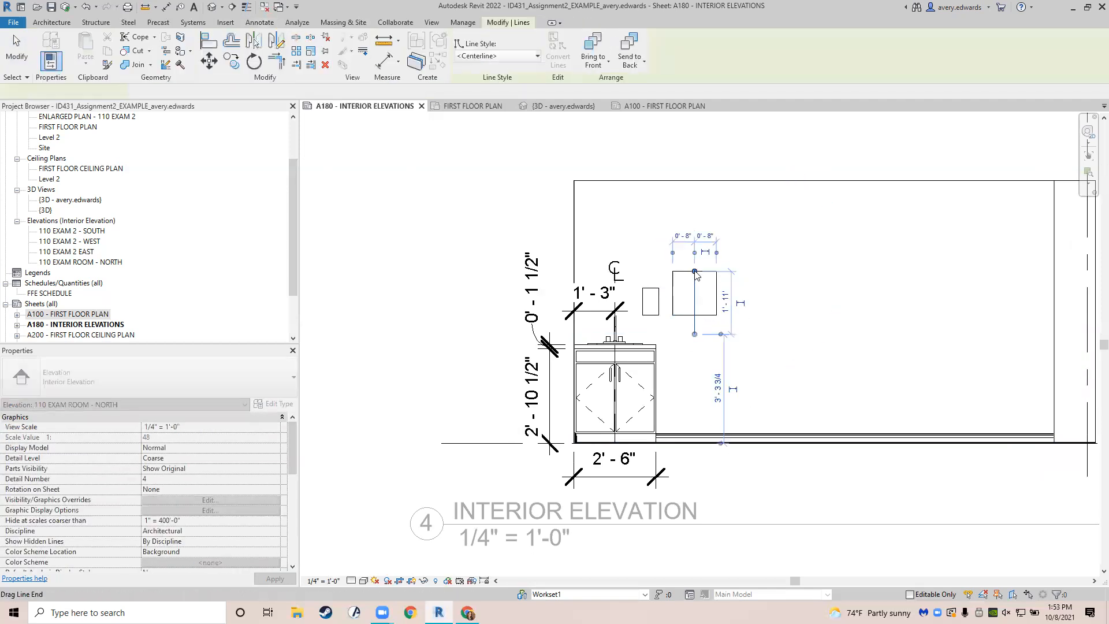
pyautogui.press('Escape')
# Place a Centerline symbol at the upper end of the square box's centerline.
pyautogui.press('s')
pyautogui.press('y')
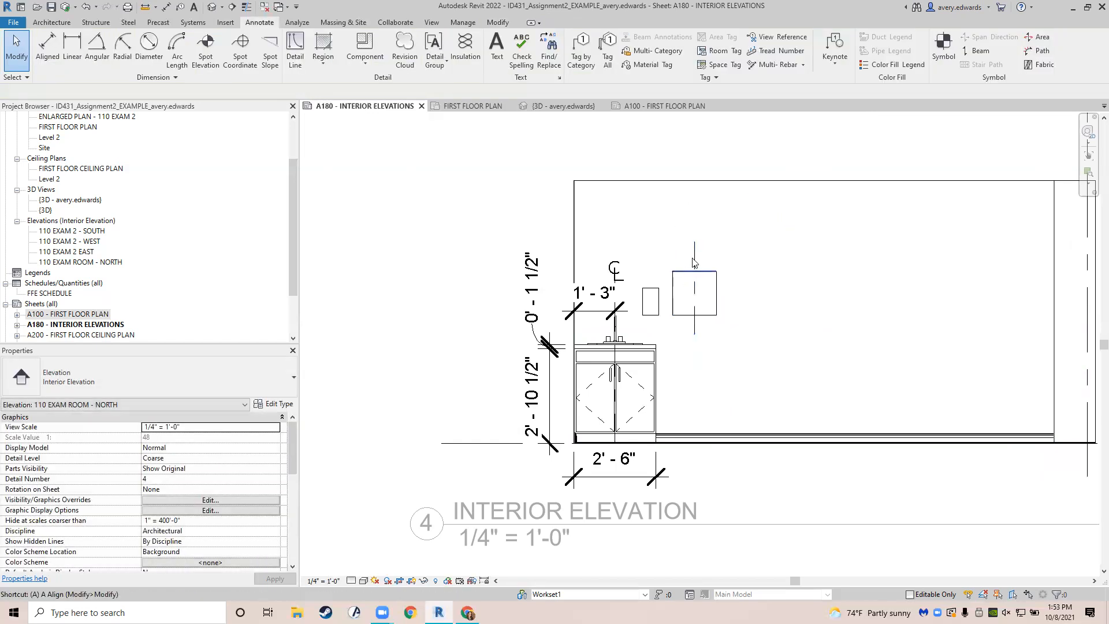
pyautogui.click(695, 241)
pyautogui.press('Escape')
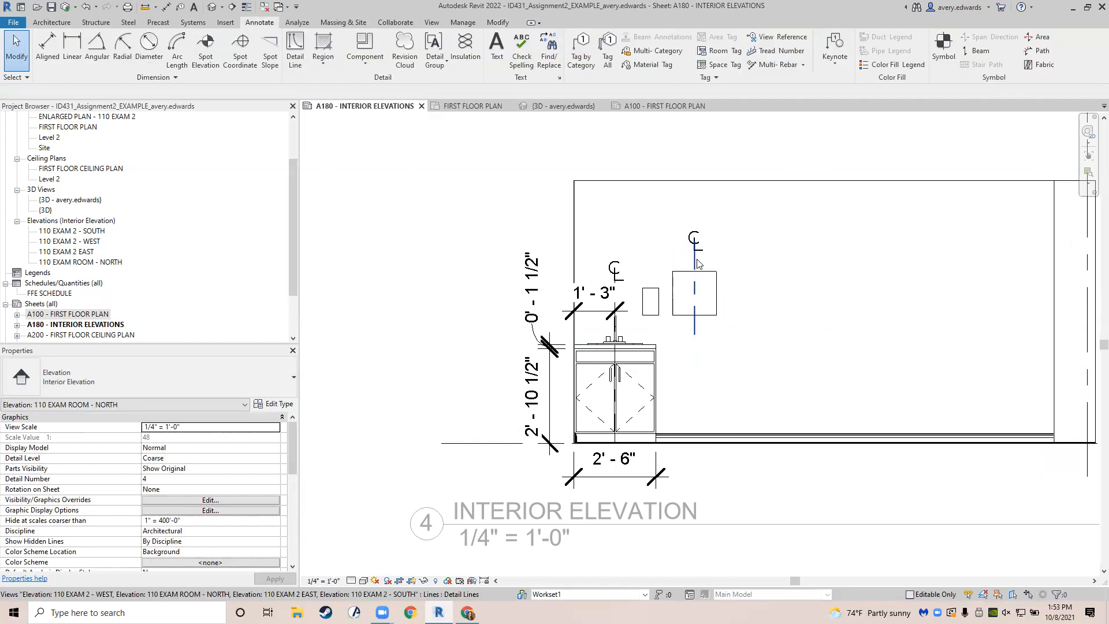
# Try to add an aligned dimension from the square box's centerline to the west wall.
pyautogui.press('d')
pyautogui.press('i')
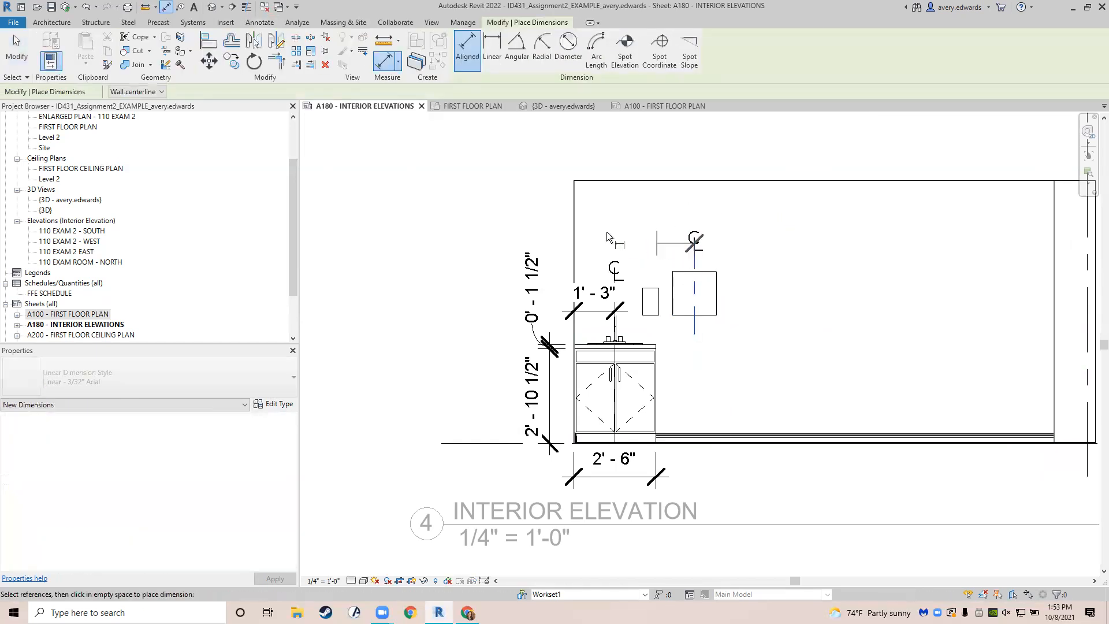
pyautogui.click(574, 233)
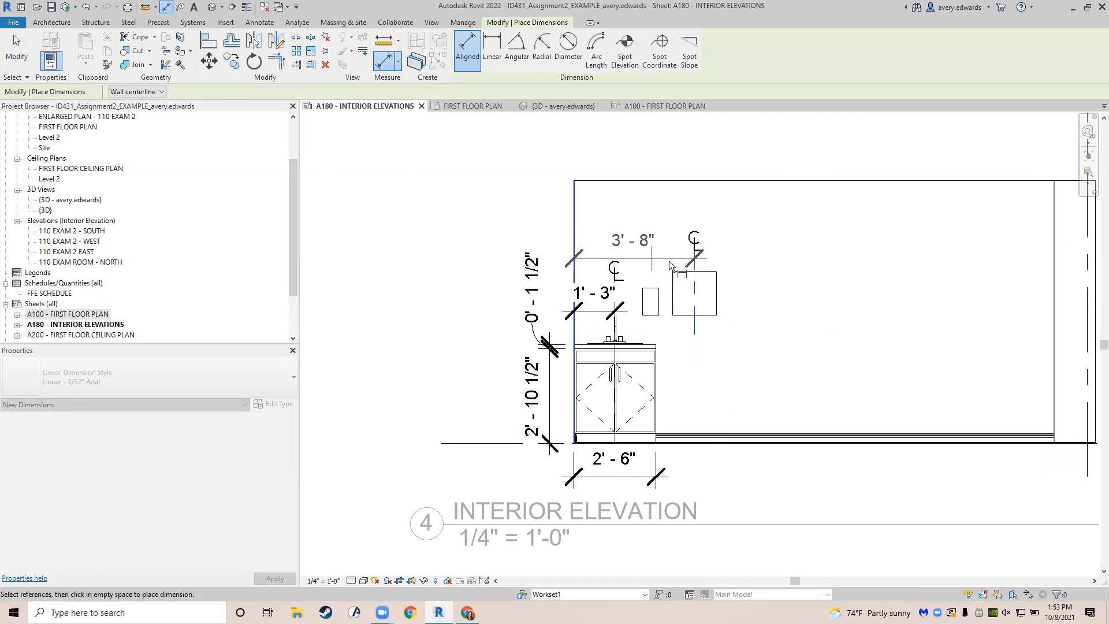
pyautogui.click(693, 262)
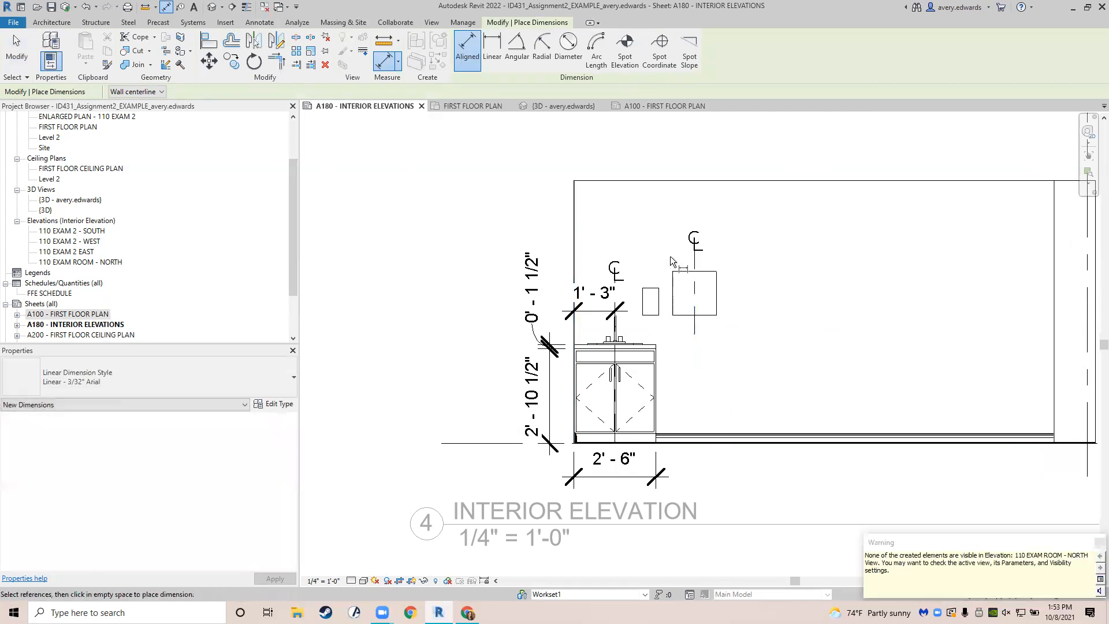
pyautogui.press('Escape')
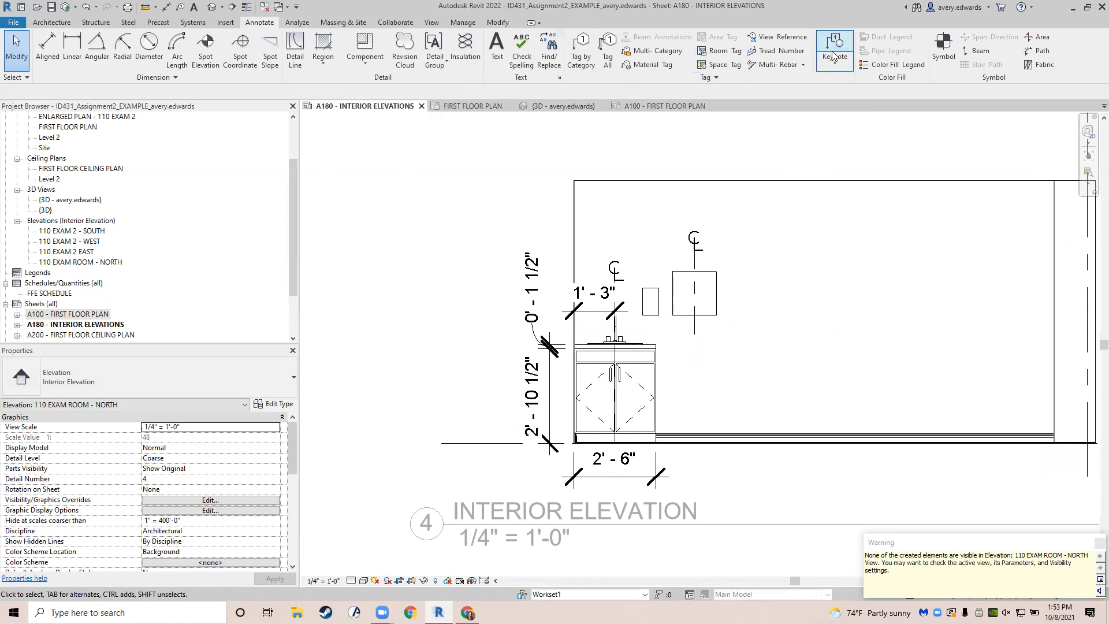
# Review the annotation symbol types available for placement, and leave the Symbol command without placing one.
pyautogui.click(938, 66)
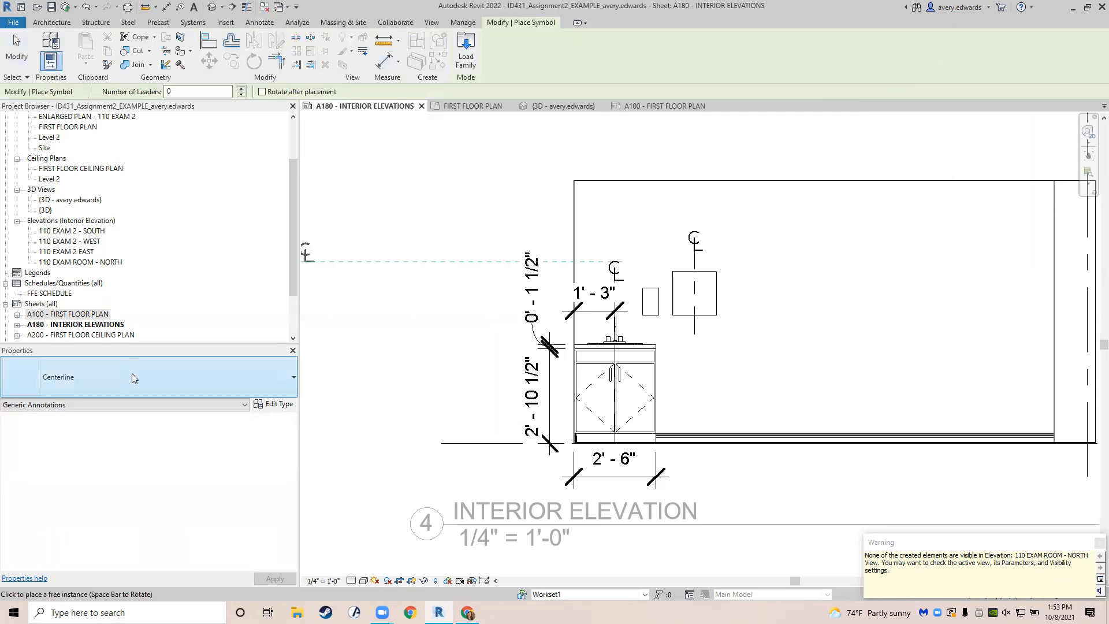
pyautogui.click(132, 375)
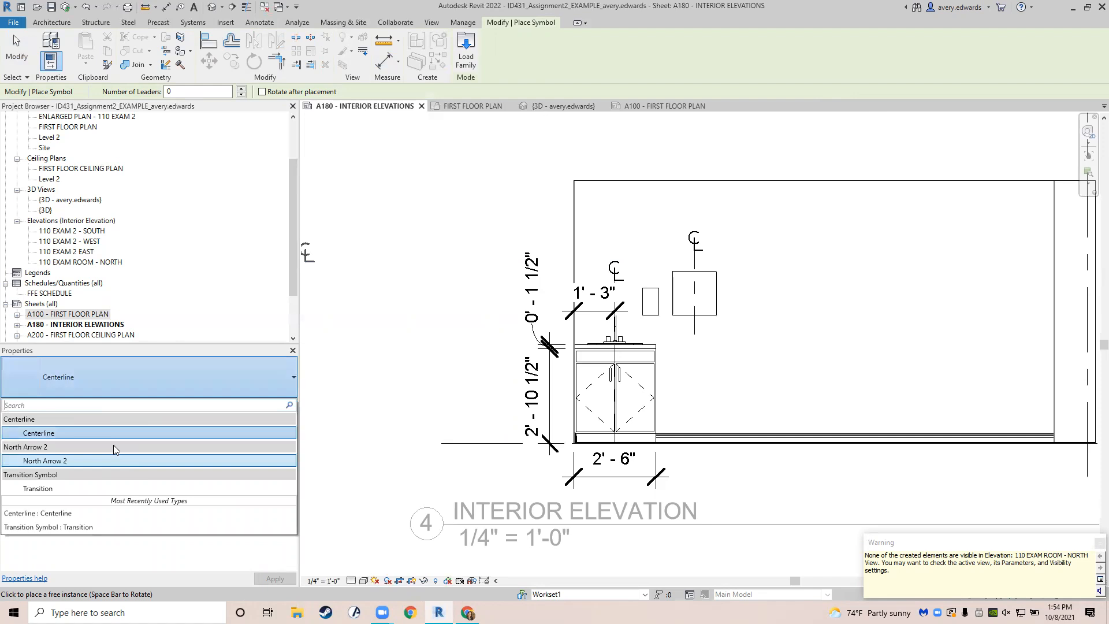
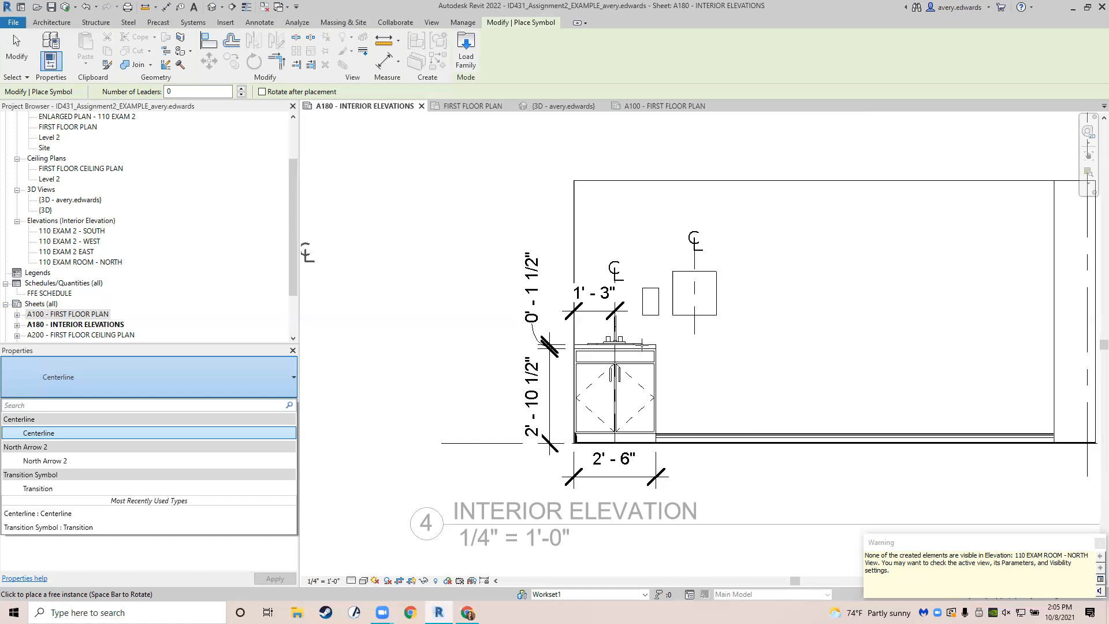
pyautogui.press('Escape')
pyautogui.press('Escape')
# Add an aligned overall height dimension from the countertop's top to the floor, placed outside the existing vertical dimensions.
pyautogui.press('d')
pyautogui.press('i')
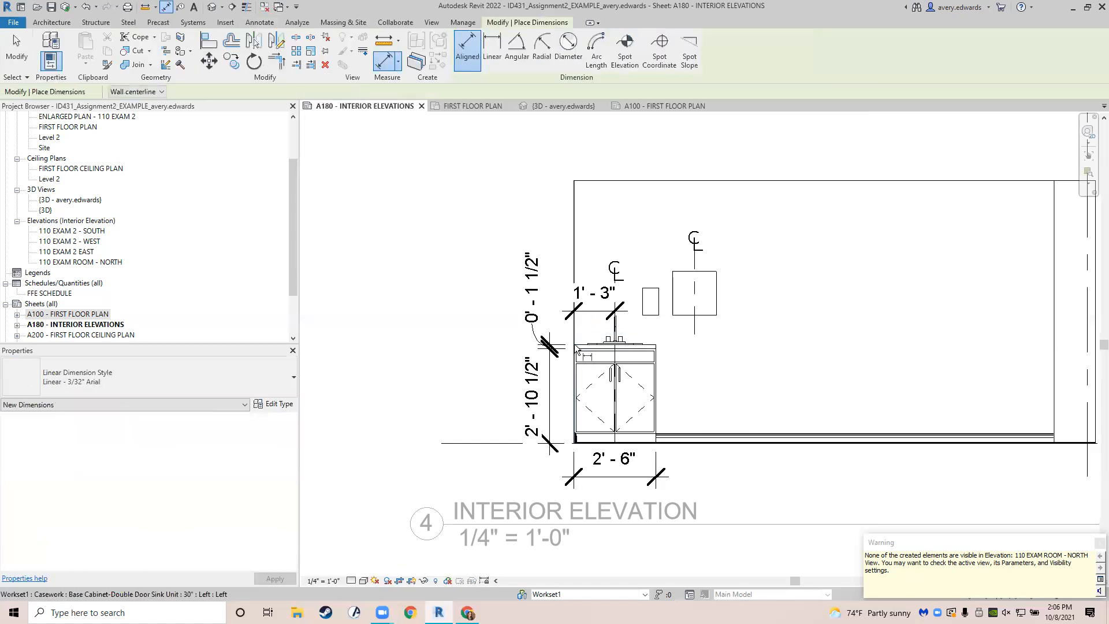
pyautogui.click(579, 346)
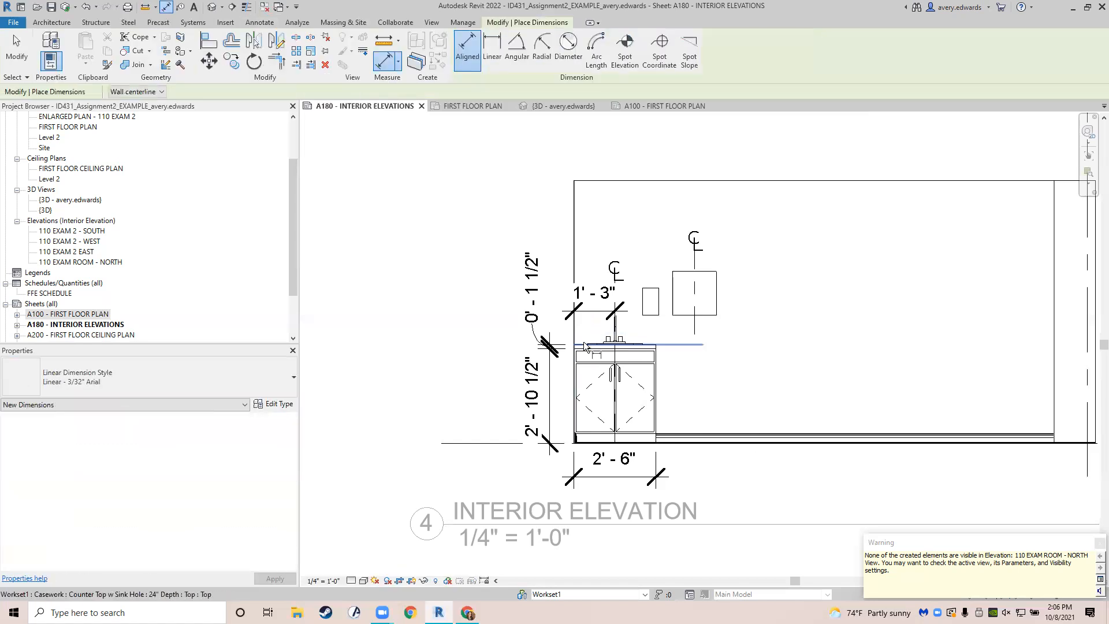
pyautogui.click(589, 443)
pyautogui.click(516, 412)
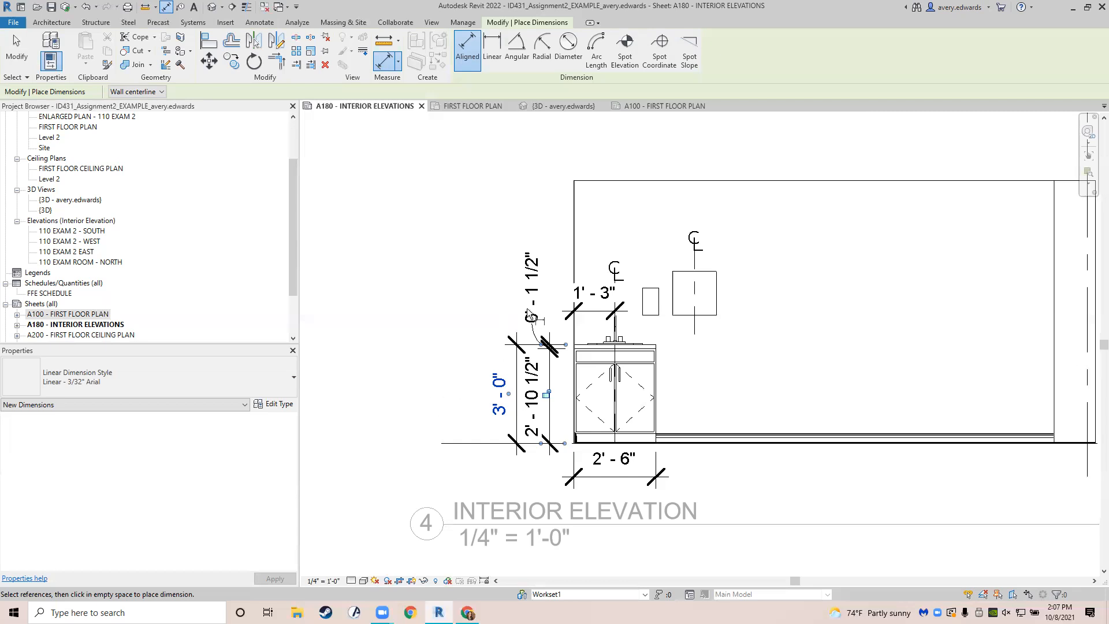
pyautogui.press('Escape')
pyautogui.press('Escape')
# Start placing a component and browse the US Imperial family library to the Wall Cabinets folder under Casework.
pyautogui.moveTo(587, 232); pyautogui.dragTo(508, 243, button='middle')
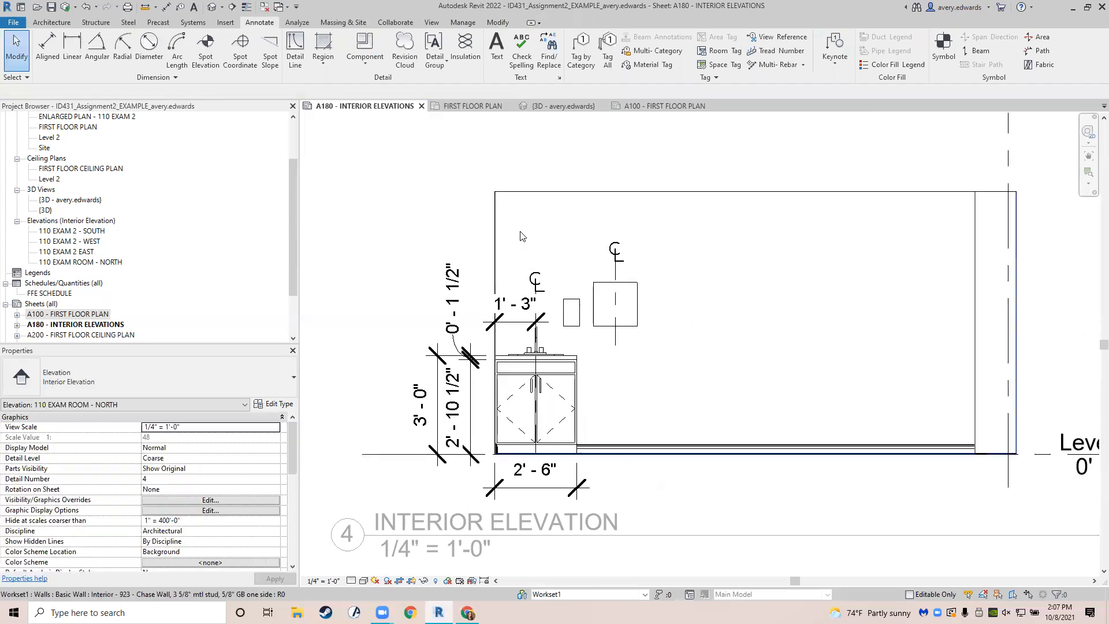
pyautogui.press('c')
pyautogui.press('m')
pyautogui.click(475, 53)
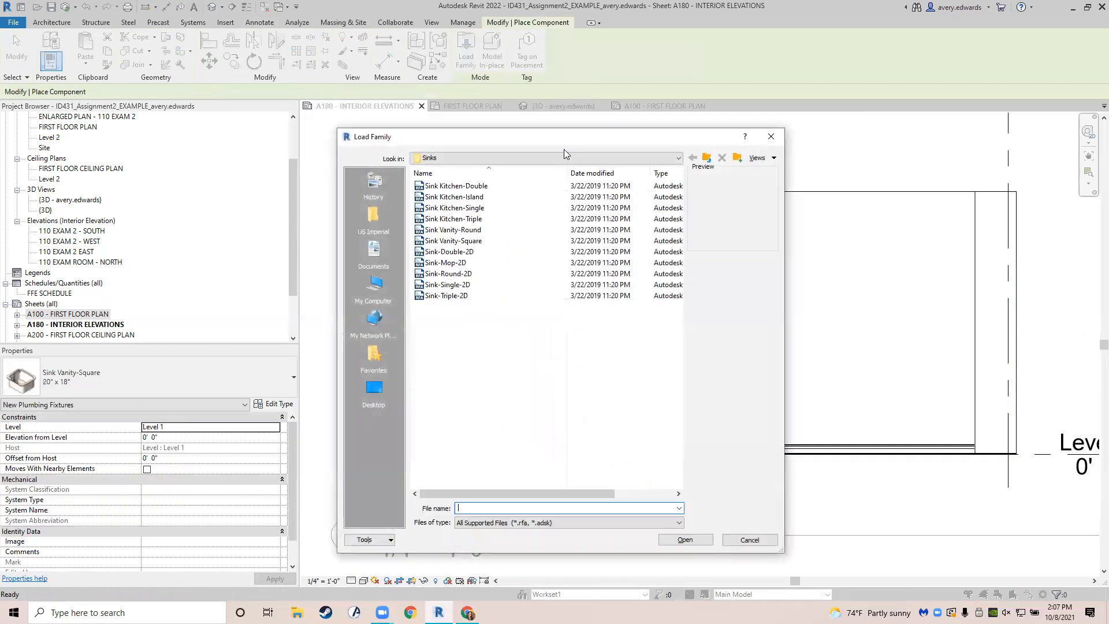
pyautogui.click(710, 159)
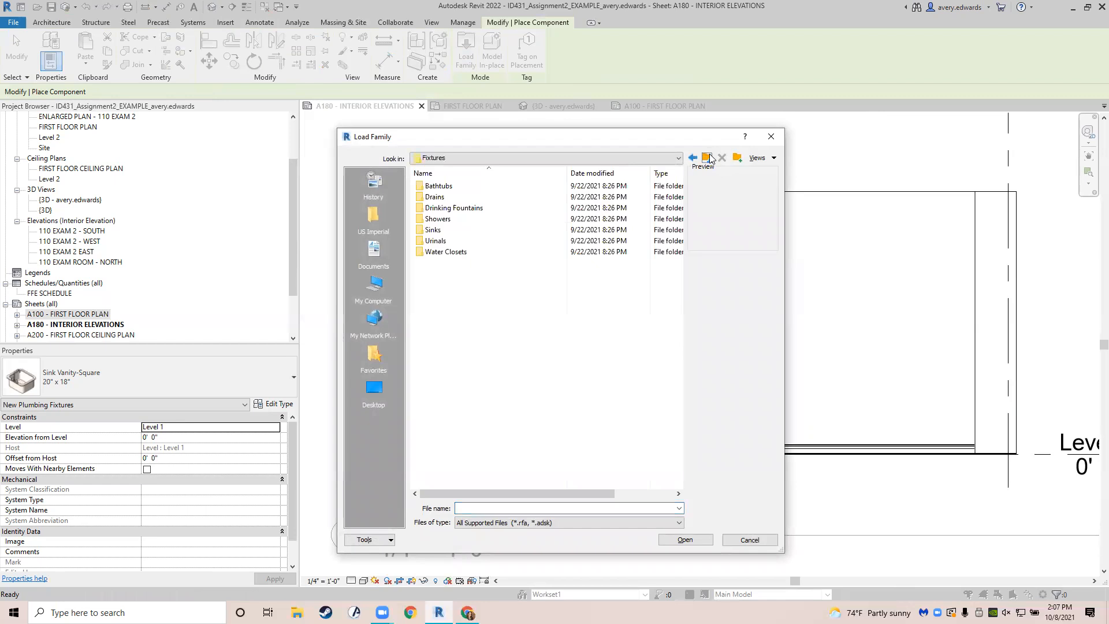
pyautogui.click(709, 157)
pyautogui.click(709, 157)
pyautogui.click(709, 156)
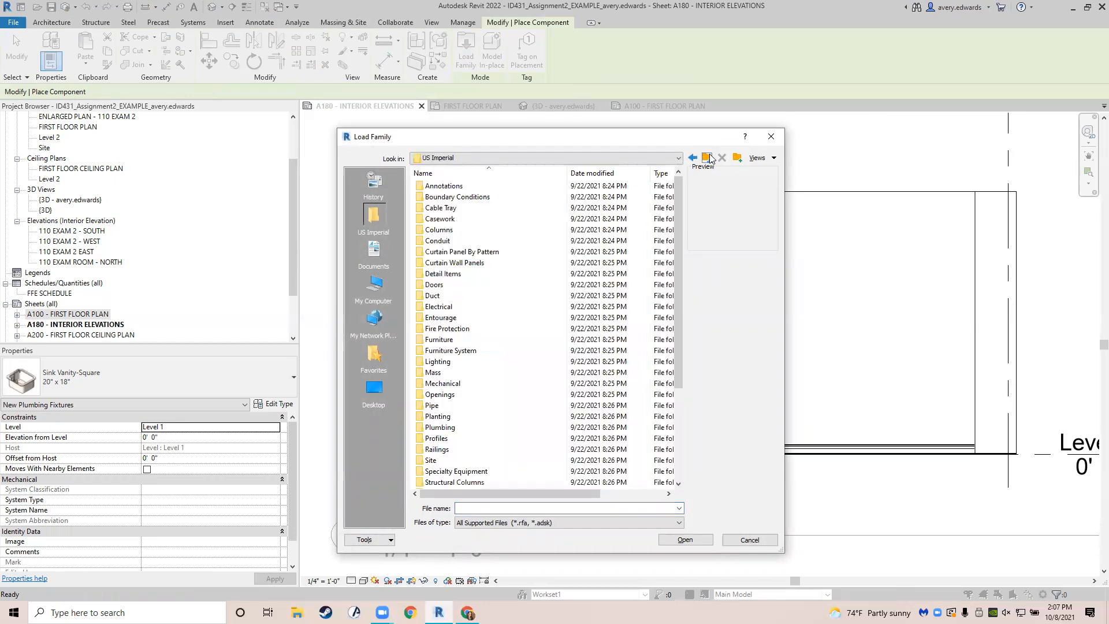
pyautogui.doubleClick(467, 219)
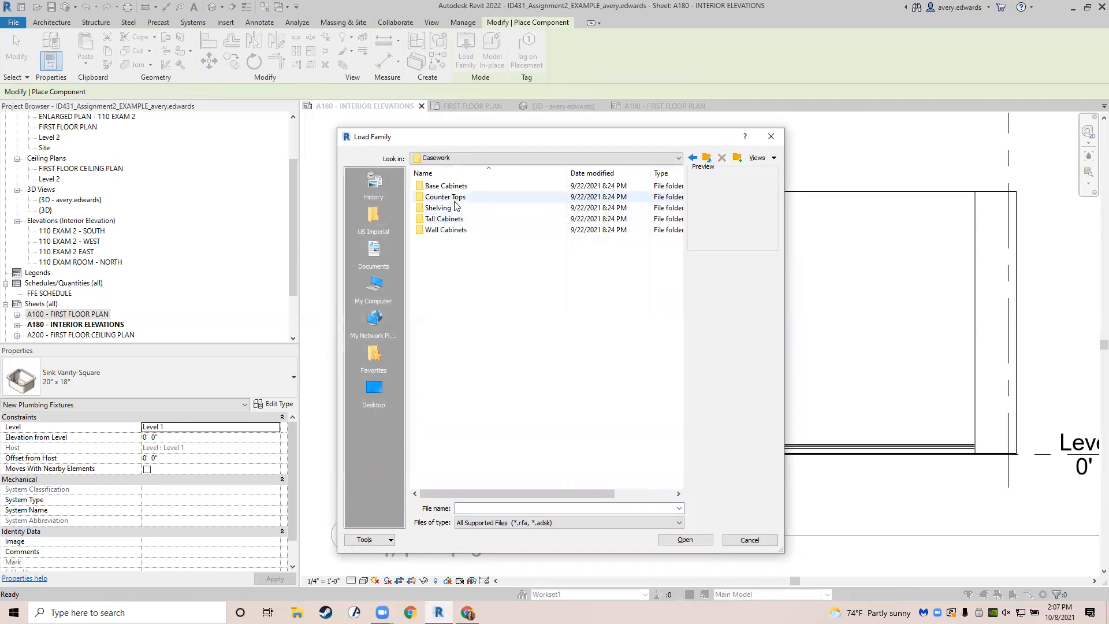
pyautogui.doubleClick(450, 229)
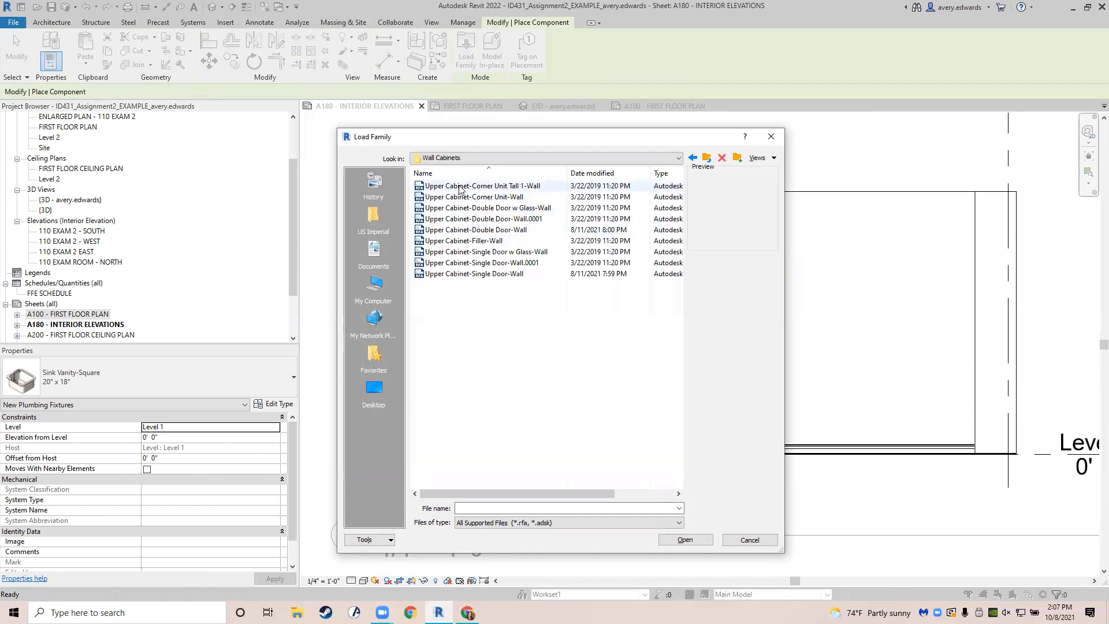
# Preview the wall cabinet families and load Upper Cabinet-Double Door-Wall for placement.
pyautogui.click(462, 187)
pyautogui.press('Down')
pyautogui.press('Down')
pyautogui.press('Down')
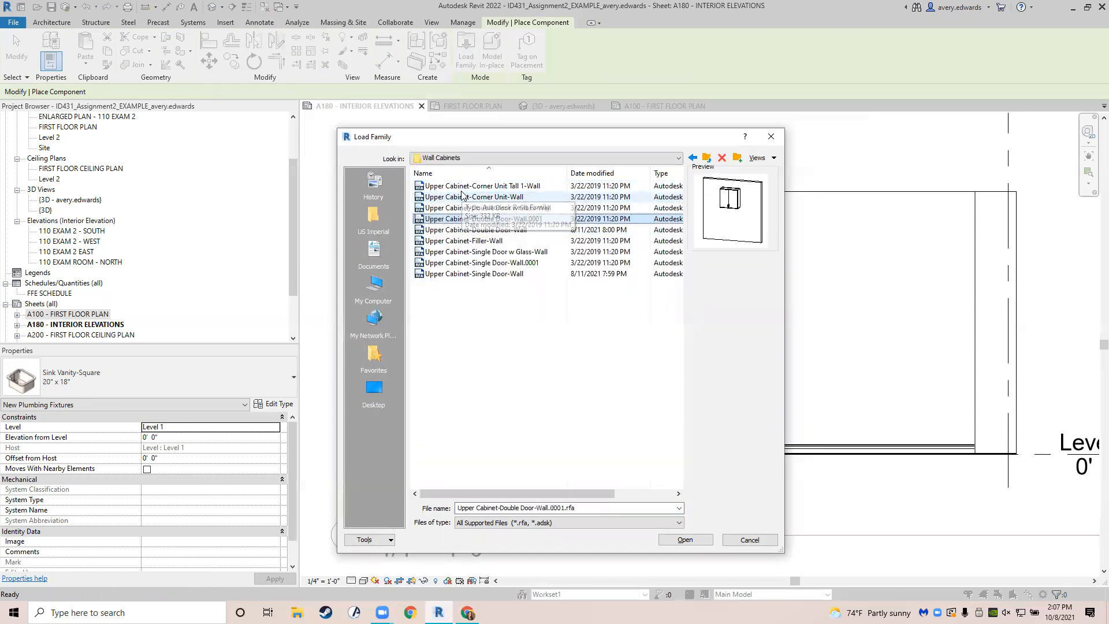
pyautogui.press('Down')
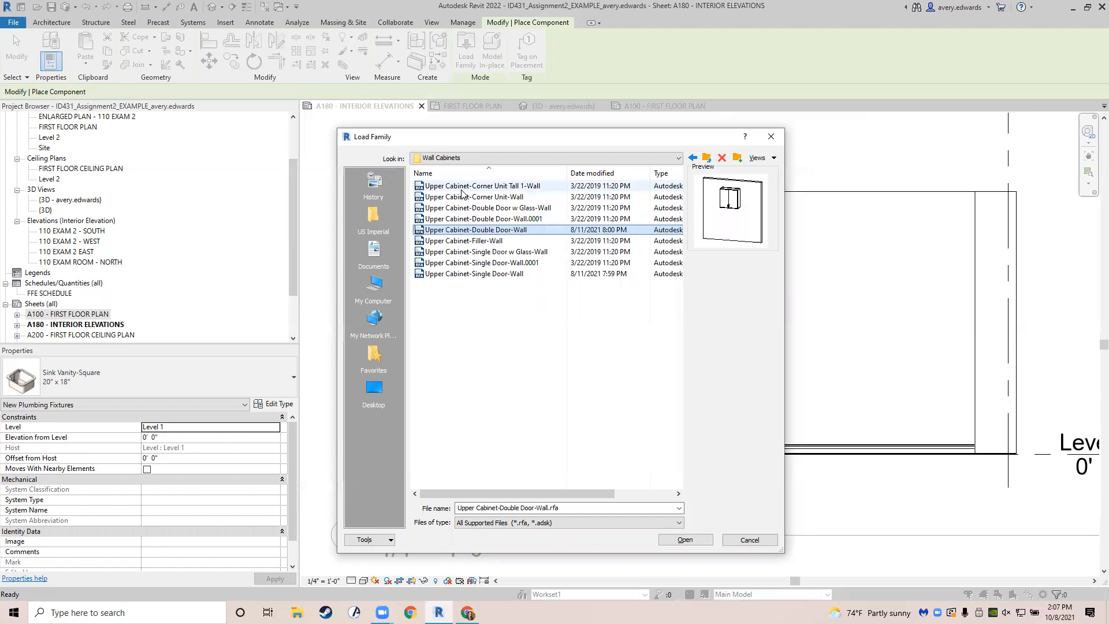
pyautogui.press('Return')
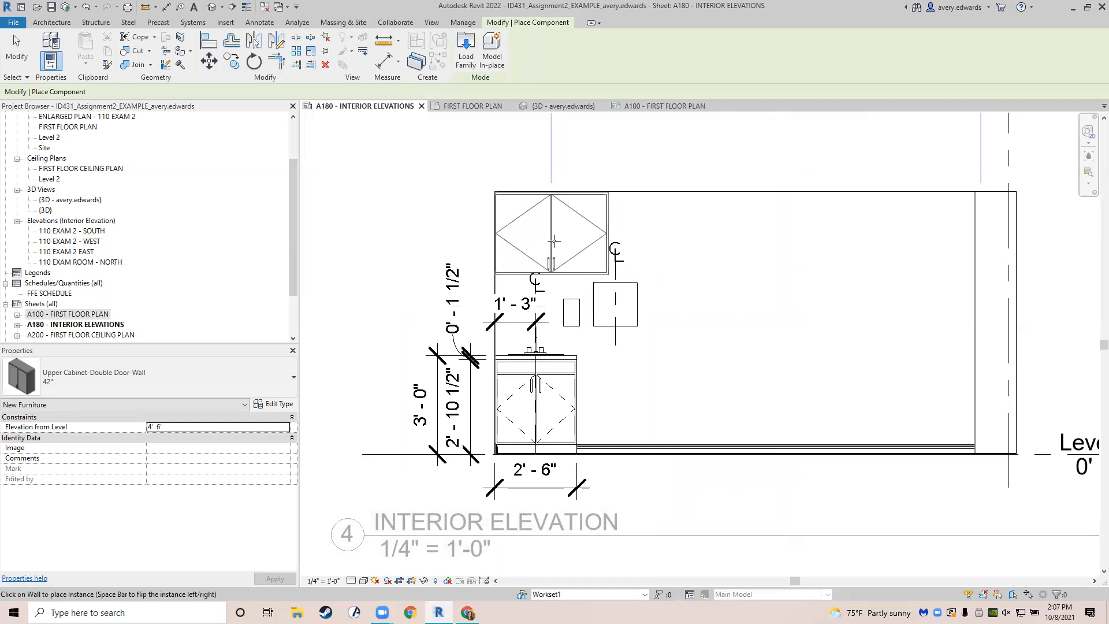
# Place the 42" double-door upper cabinet on the wall above the sink and nudge it to the right.
pyautogui.press('Escape')
pyautogui.press('Escape')
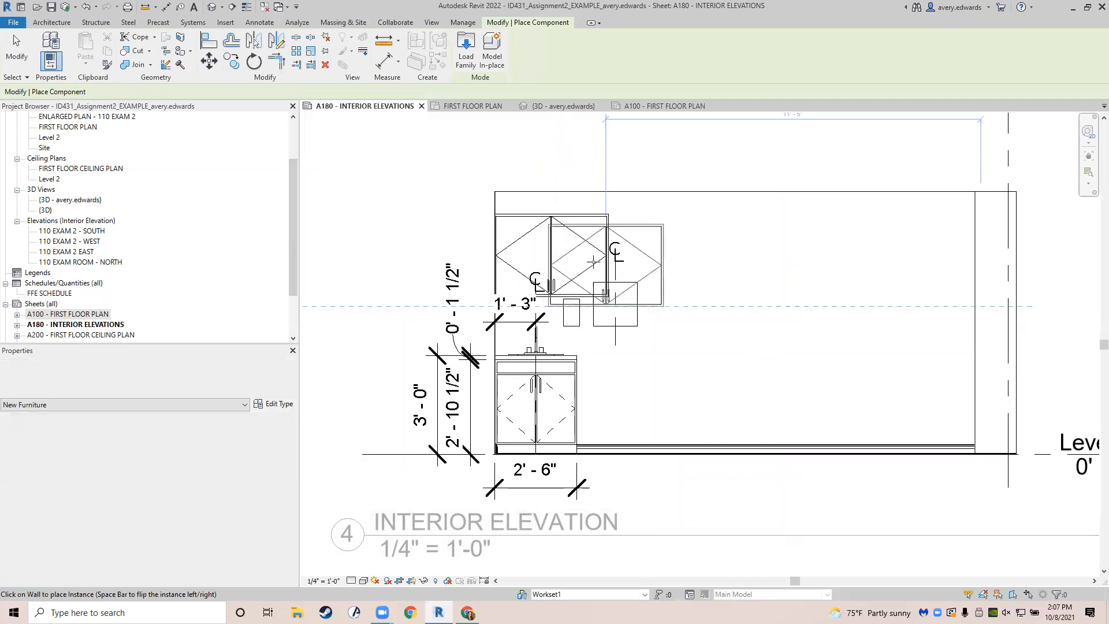
pyautogui.scroll(4, 580, 248)
pyautogui.click(580, 248)
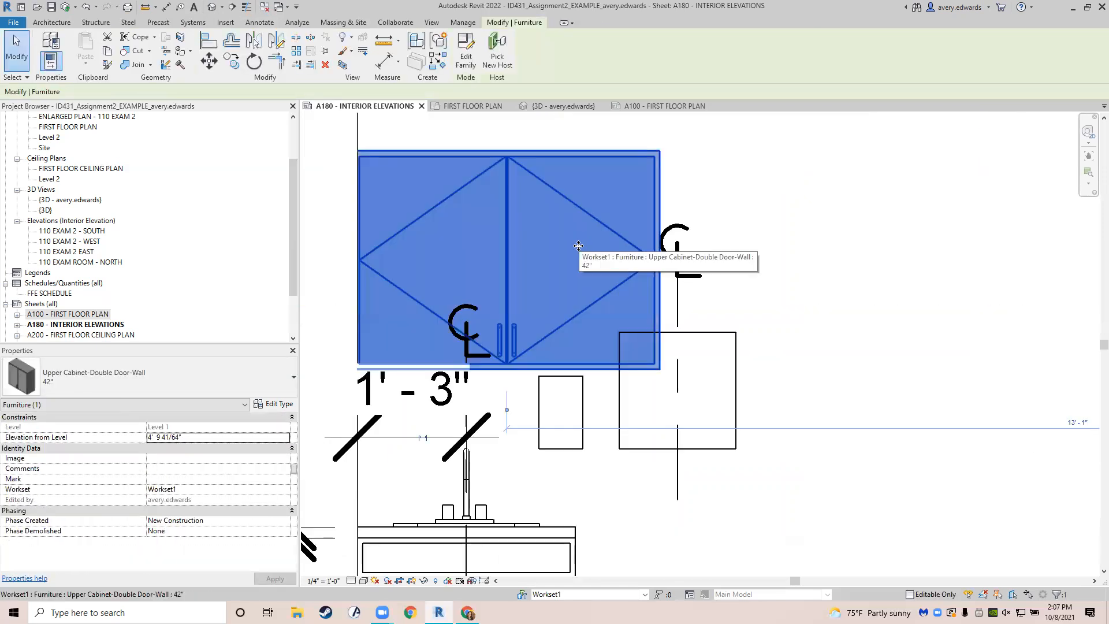
pyautogui.press('Right')
pyautogui.press('Right')
pyautogui.press('Right')
pyautogui.press('Right')
pyautogui.press('Right')
# Align the upper cabinet's left side with the left wall line of the north elevation.
pyautogui.scroll(-1, 396, 458)
pyautogui.moveTo(396, 458); pyautogui.dragTo(472, 317, button='middle')
pyautogui.press('a')
pyautogui.press('l')
pyautogui.click(440, 417)
pyautogui.click(450, 215)
pyautogui.scroll(3, 462, 226)
pyautogui.press('Escape')
pyautogui.press('Escape')
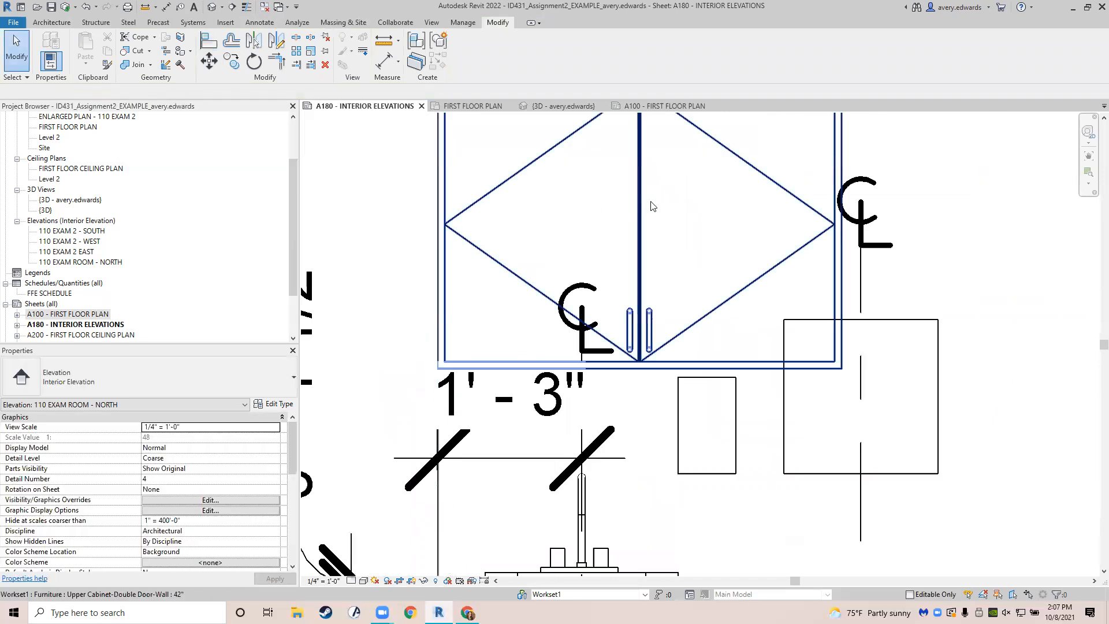
# Change the upper cabinet to the 33" type.
pyautogui.click(625, 211)
pyautogui.scroll(-2, 625, 211)
pyautogui.moveTo(588, 244); pyautogui.dragTo(467, 260, button='middle')
pyautogui.scroll(-3, 448, 303)
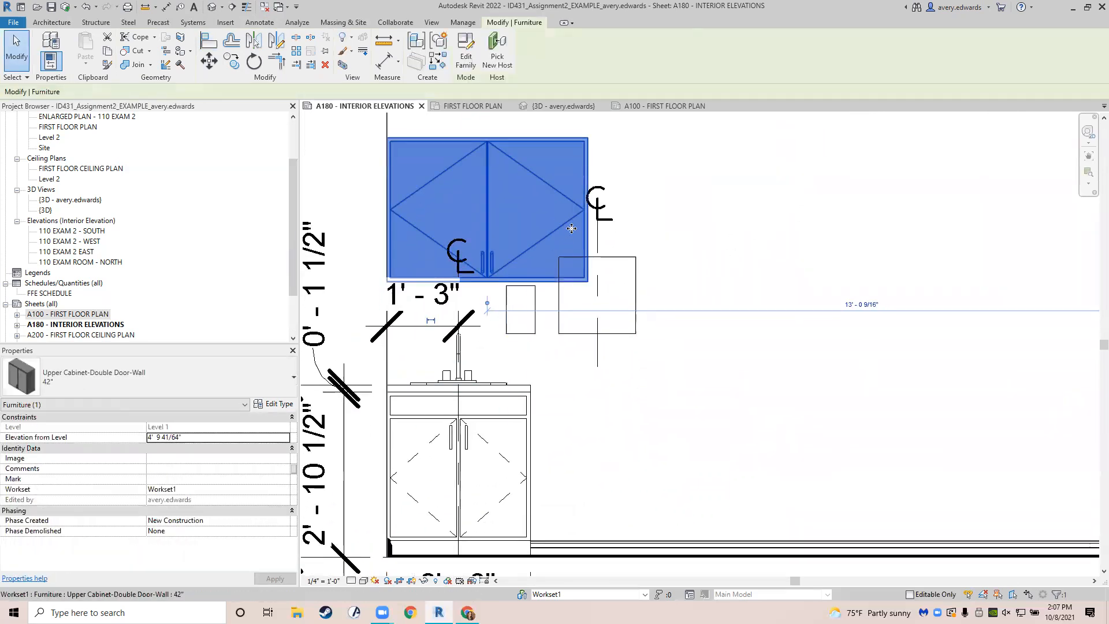
pyautogui.click(207, 360)
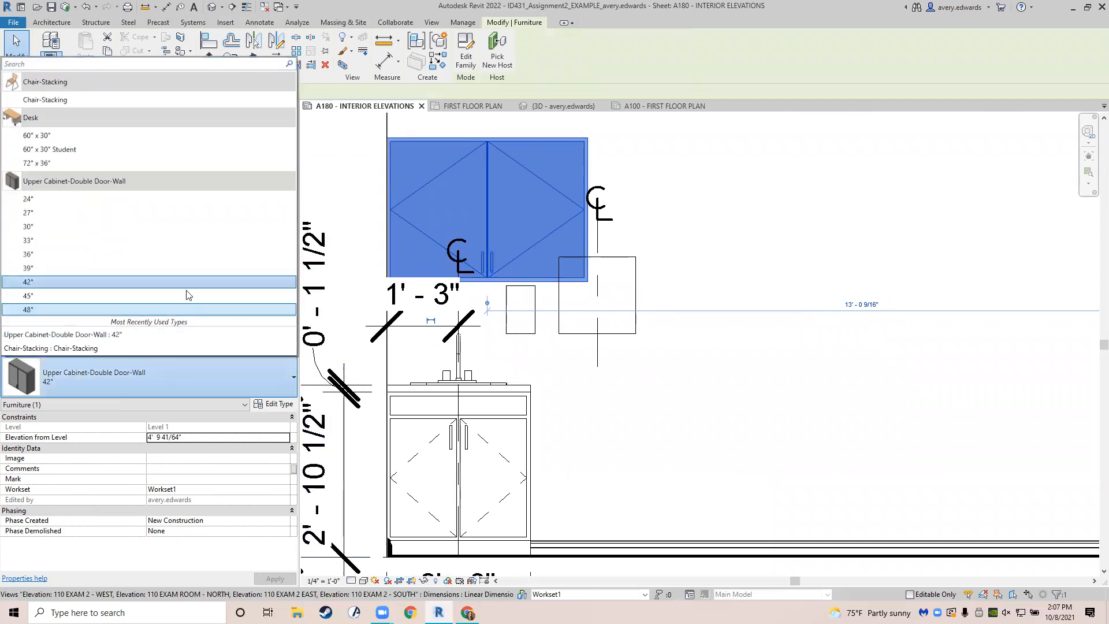
pyautogui.click(129, 240)
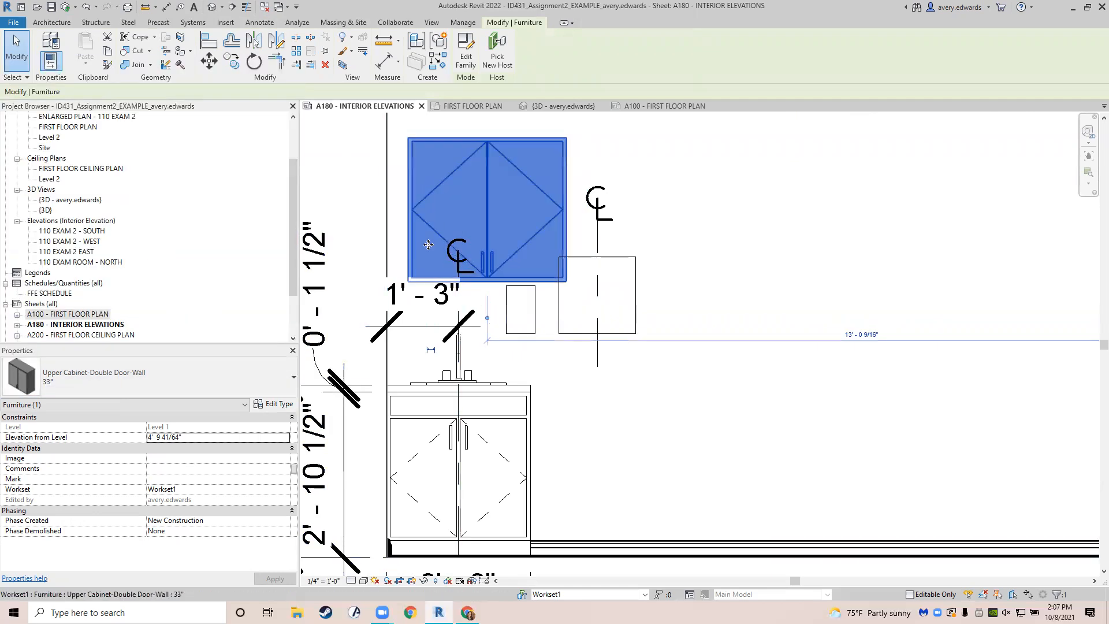
# Align the 33" upper cabinet's left side with the wall line.
pyautogui.press('a')
pyautogui.press('l')
pyautogui.click(387, 199)
pyautogui.click(409, 205)
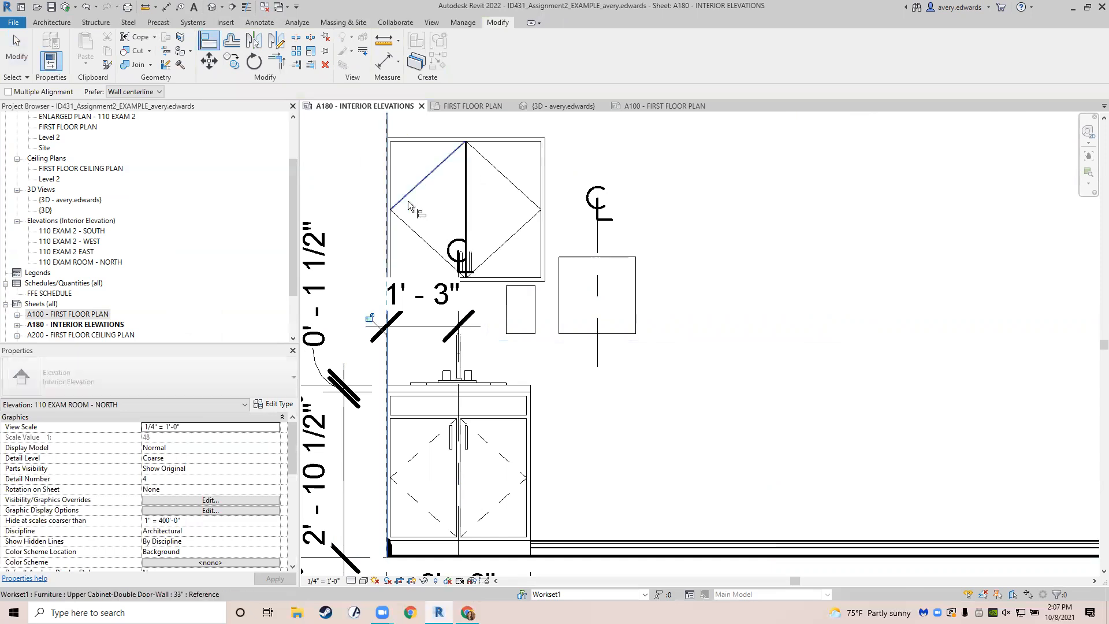
pyautogui.press('Escape')
pyautogui.press('Escape')
# Mirror the upper cabinet about its right edge to add a second one beside it.
pyautogui.click(545, 197)
pyautogui.press('m')
pyautogui.press('m')
pyautogui.click(545, 204)
pyautogui.press('Escape')
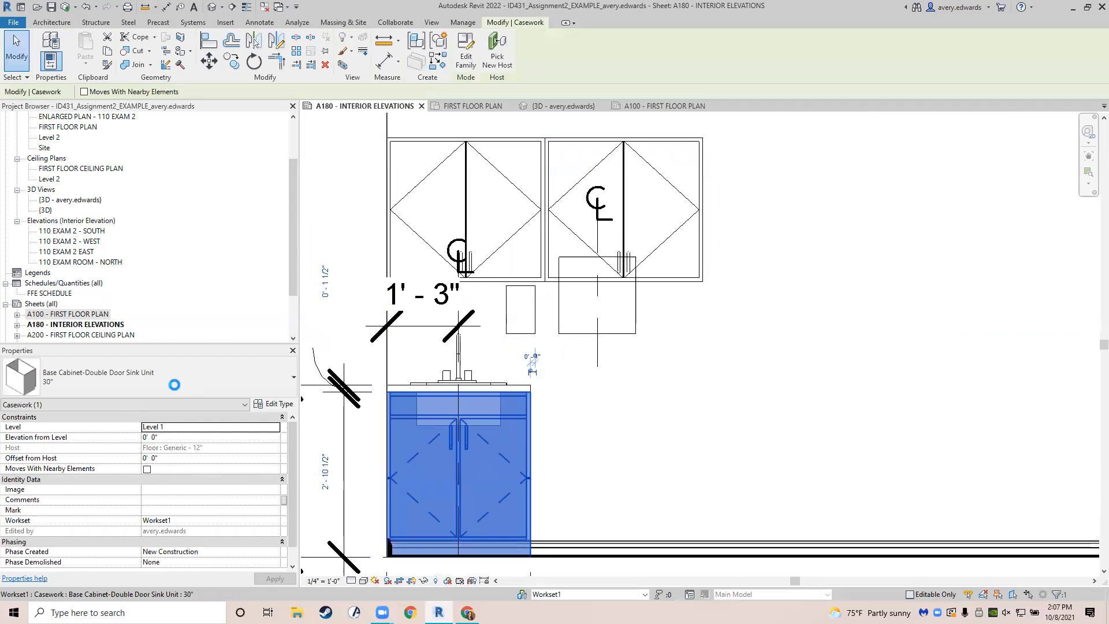
# Change the sink base cabinet to the 33" type and align its right side with the joint between the upper cabinets.
pyautogui.click(175, 384)
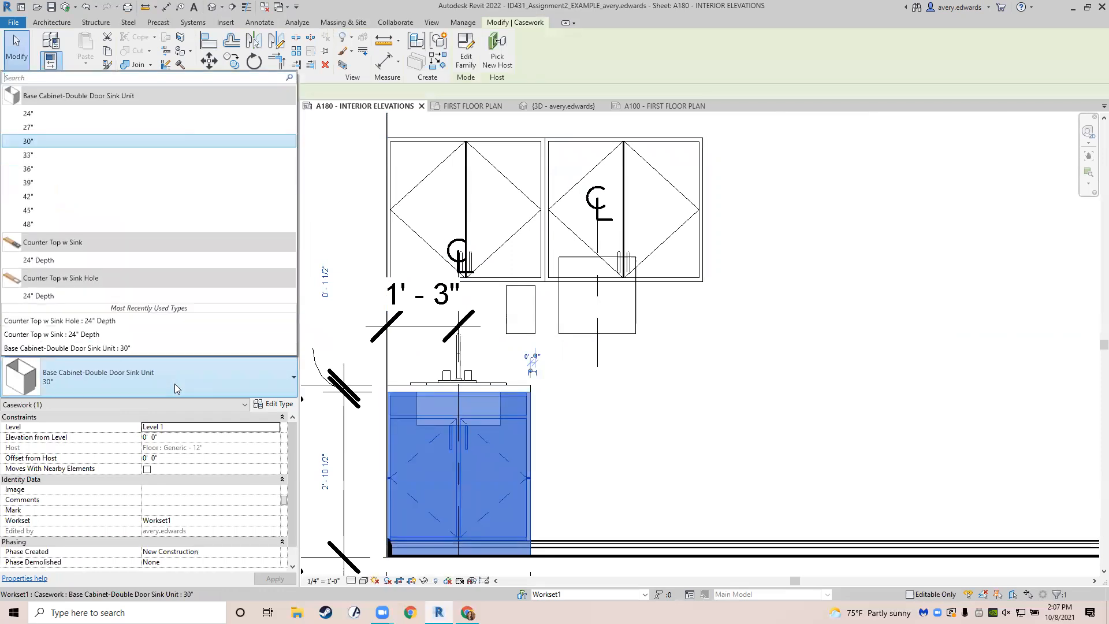
pyautogui.click(84, 155)
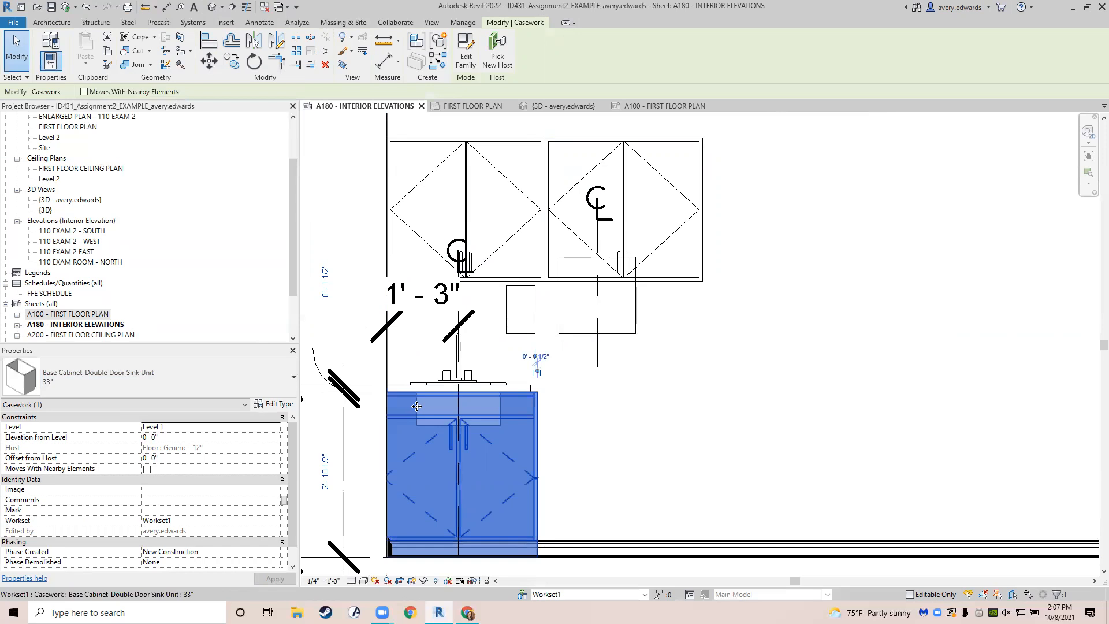
pyautogui.press('a')
pyautogui.press('l')
pyautogui.click(545, 269)
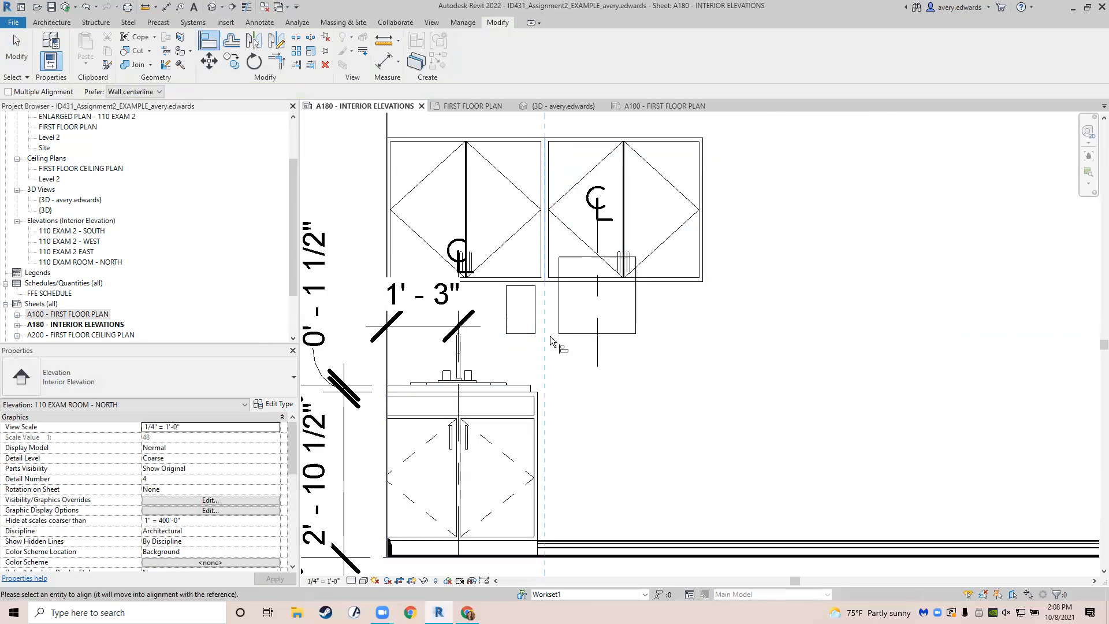
pyautogui.click(539, 406)
pyautogui.press('Escape')
pyautogui.press('Escape')
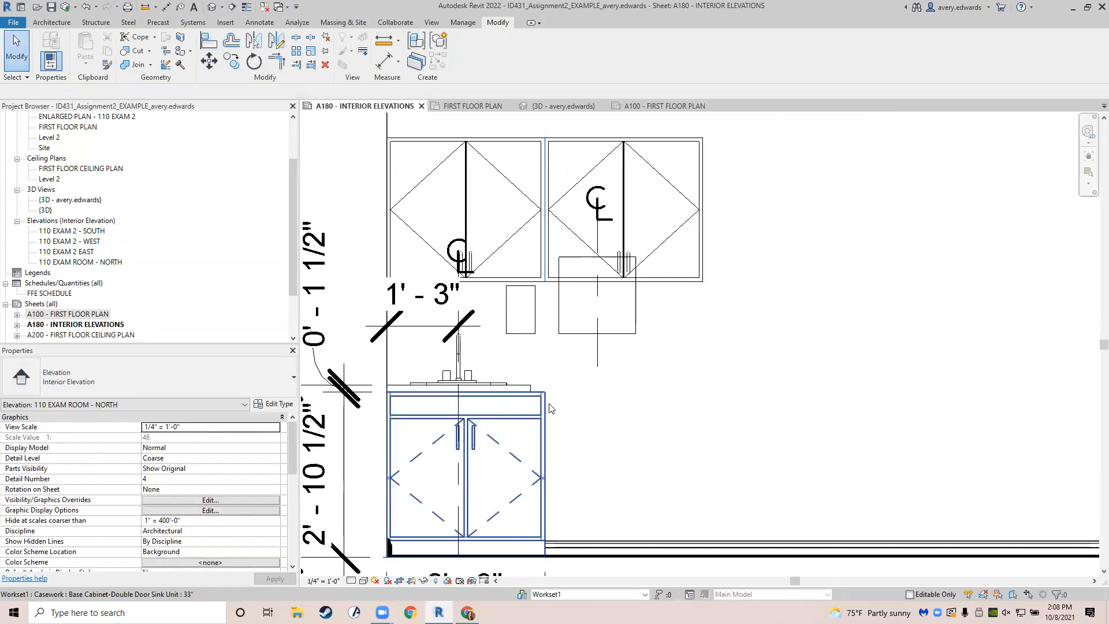
# Mirror the sink base cabinet about its right edge to add a matching base cabinet beside it.
pyautogui.click(547, 414)
pyautogui.press('m')
pyautogui.press('m')
pyautogui.click(544, 411)
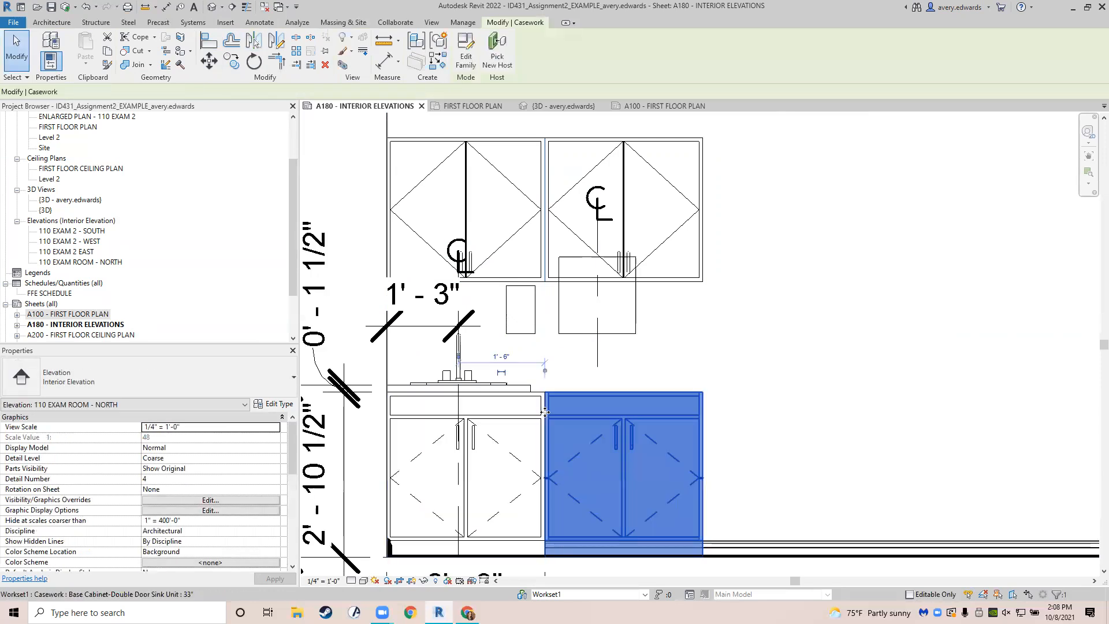
pyautogui.press('Escape')
# Stretch the countertop's right end to the outer edge of the second base cabinet.
pyautogui.click(530, 386)
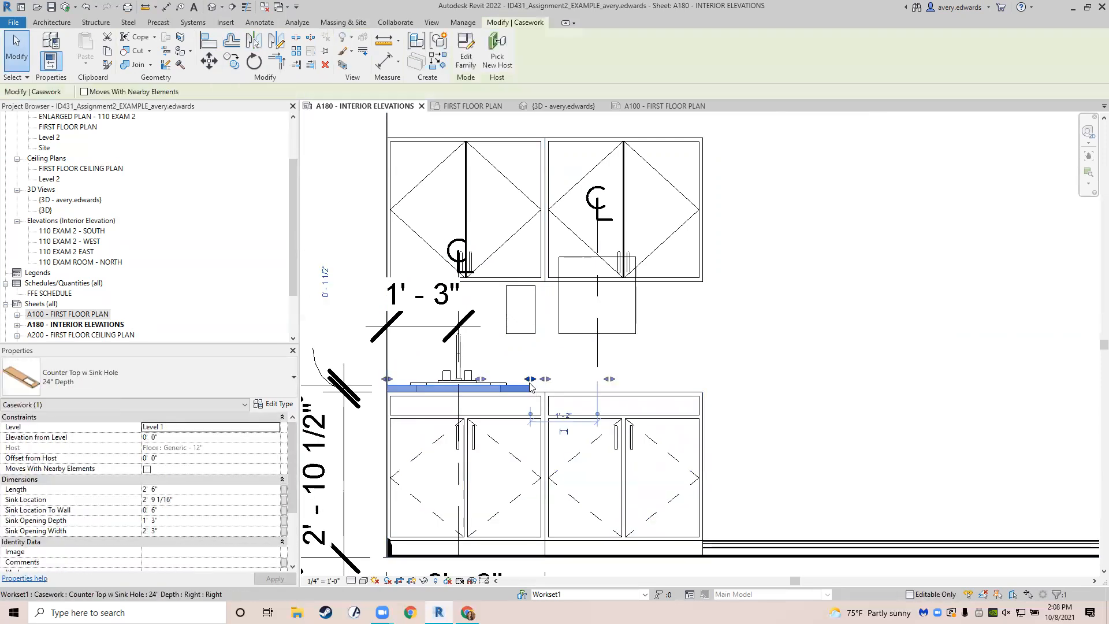
pyautogui.moveTo(544, 383); pyautogui.dragTo(702, 386)
pyautogui.press('Escape')
# Align the sink's center with the center of the first base cabinet.
pyautogui.press('a')
pyautogui.press('l')
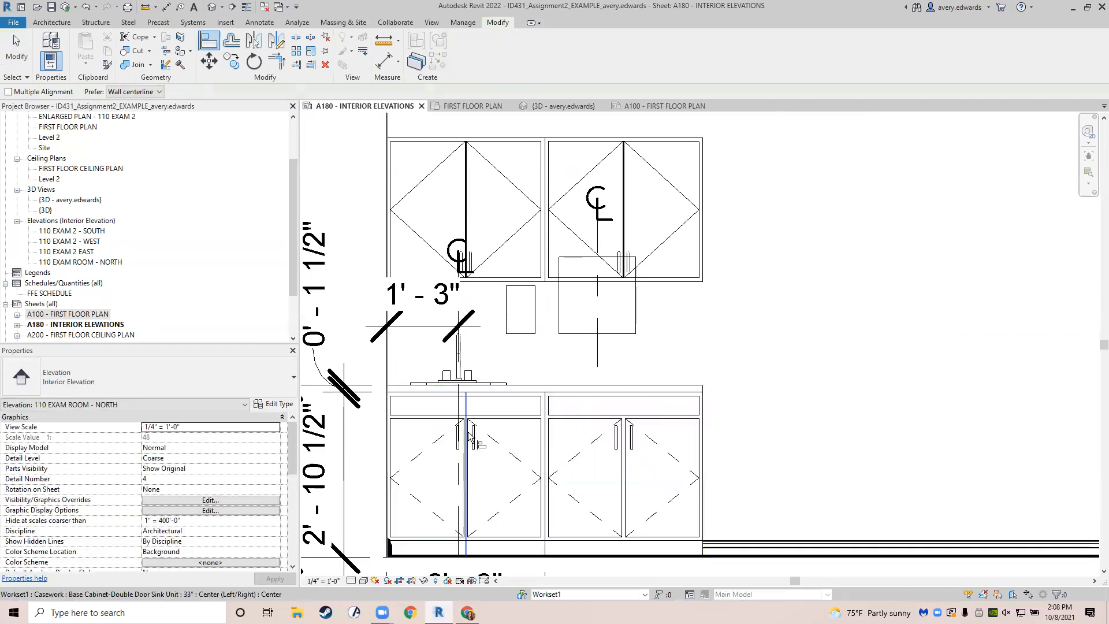
pyautogui.click(465, 399)
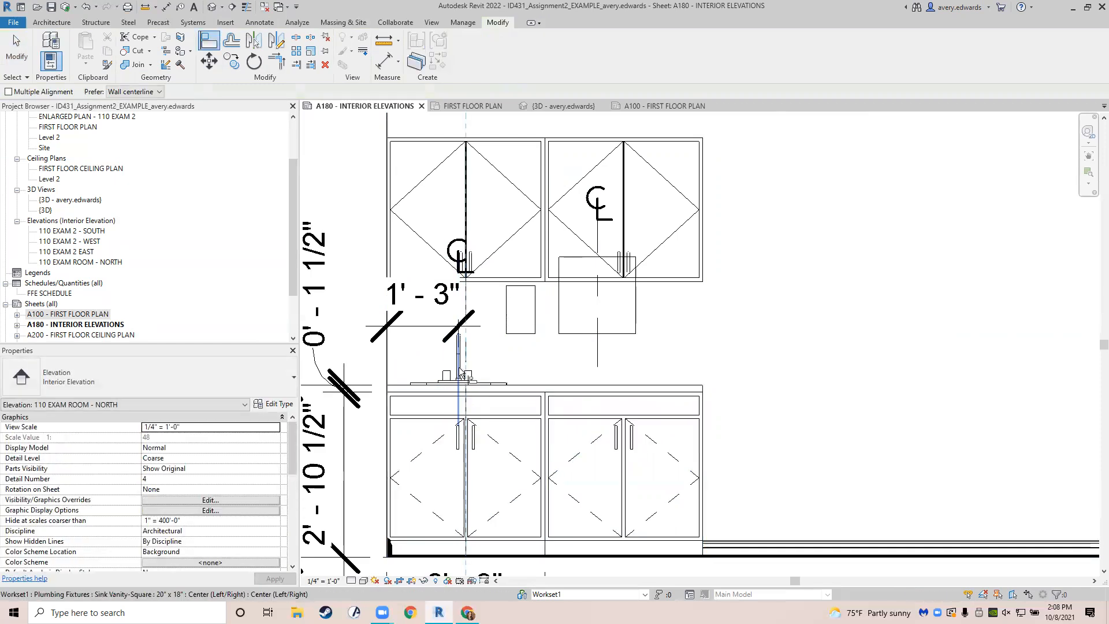
pyautogui.click(461, 372)
pyautogui.press('Escape')
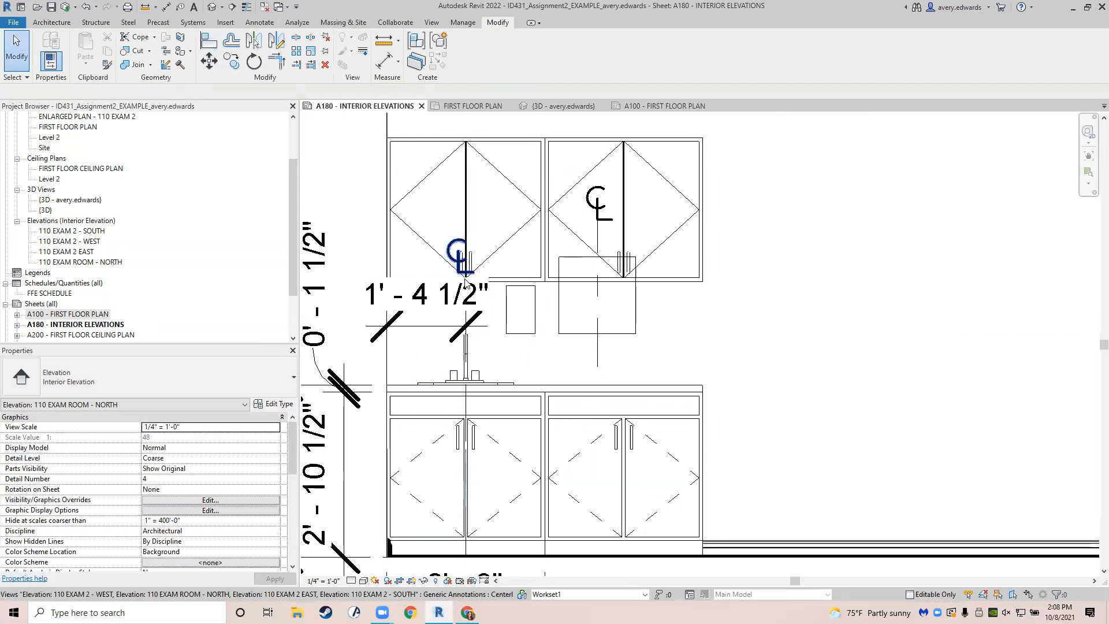
# Align the sink's centerline symbol with the sink's new center.
pyautogui.click(473, 306)
pyautogui.scroll(1, 472, 306)
pyautogui.scroll(2, 473, 306)
pyautogui.press('a')
pyautogui.press('l')
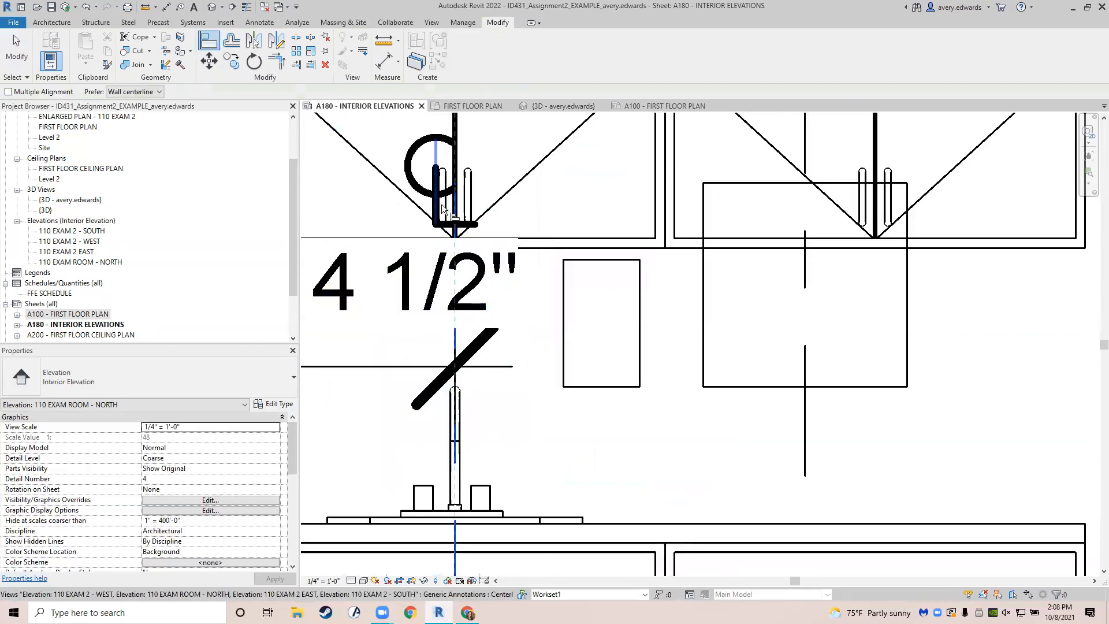
pyautogui.scroll(-3, 477, 242)
pyautogui.press('Escape')
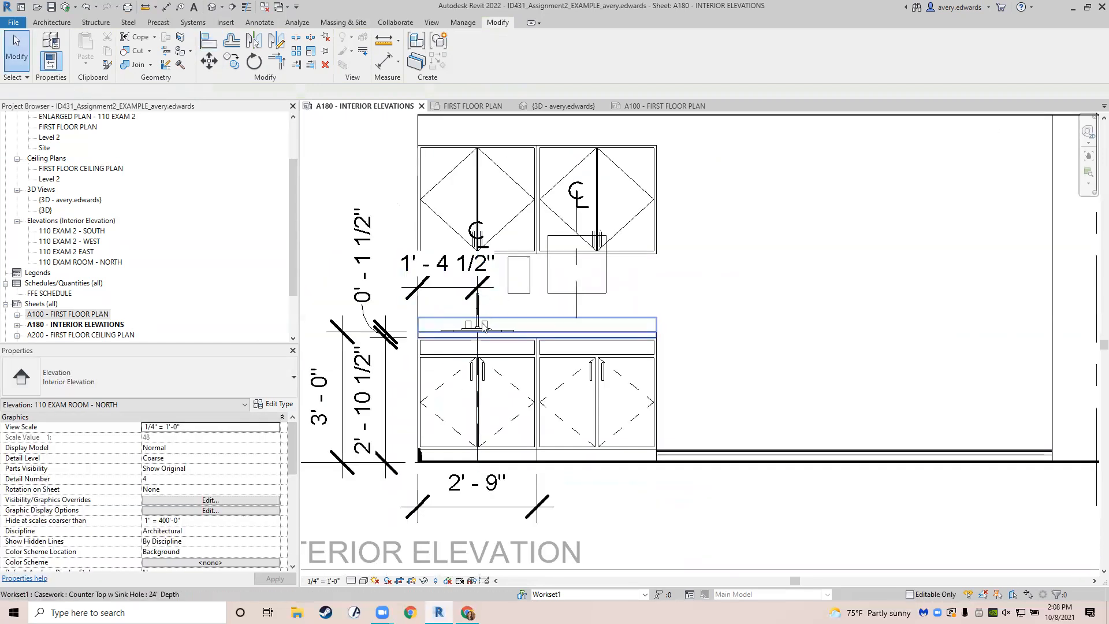
# Extend the sink's centerline above the upper cabinets and the wall's top, and move its centerline symbol to the line's new end.
pyautogui.click(479, 288)
pyautogui.scroll(-1, 479, 290)
pyautogui.moveTo(480, 290); pyautogui.dragTo(479, 421, button='middle')
pyautogui.press('Escape')
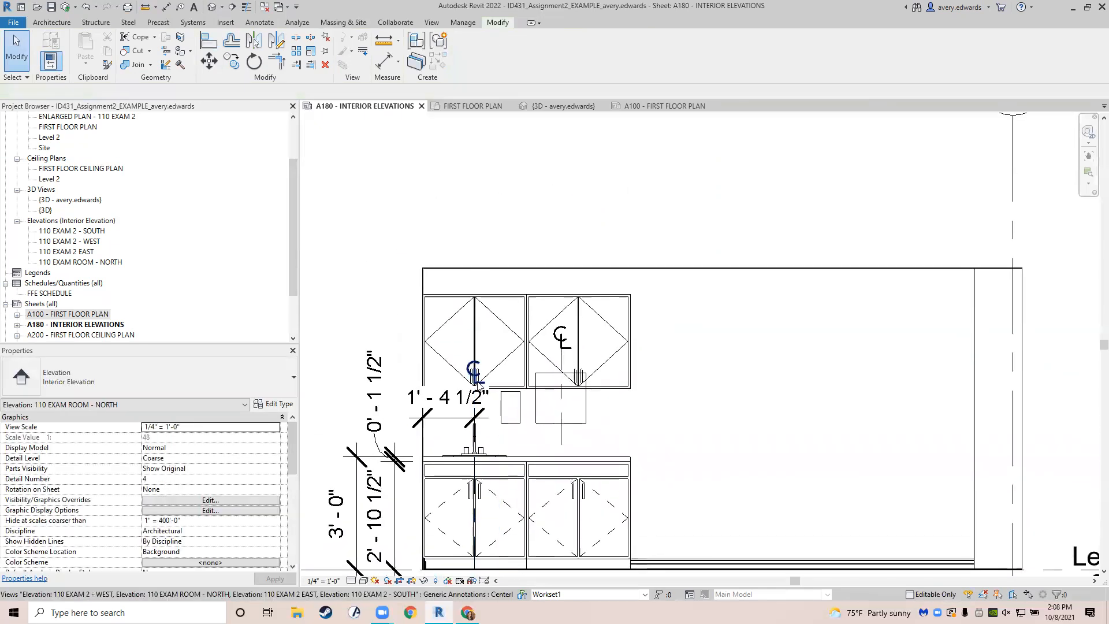
pyautogui.click(476, 465)
pyautogui.moveTo(475, 383); pyautogui.dragTo(474, 249)
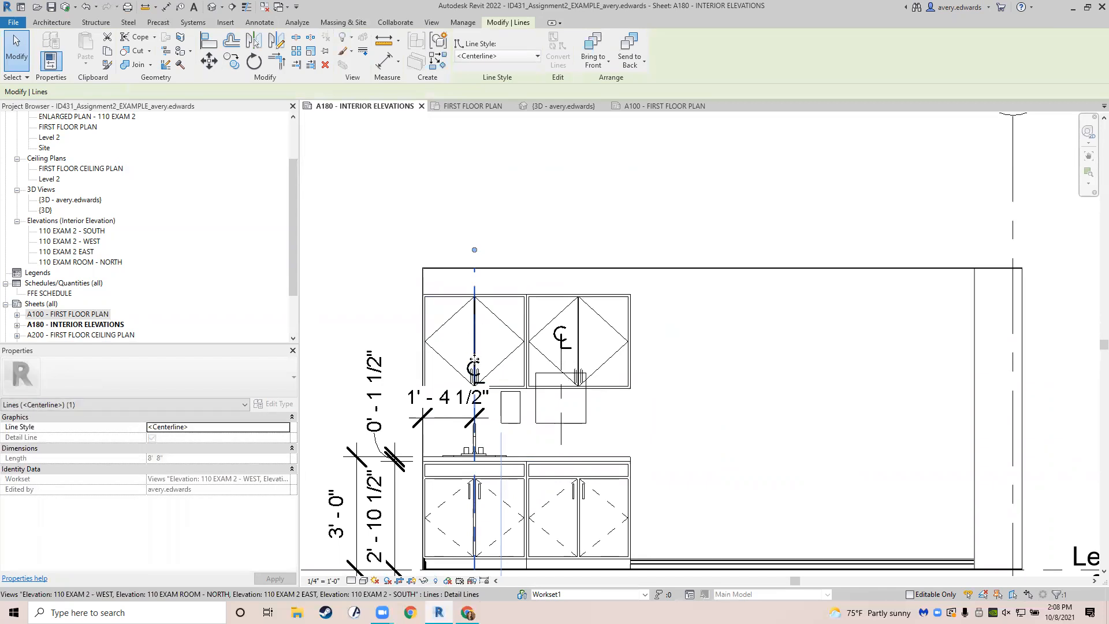
pyautogui.press('Escape')
pyautogui.moveTo(474, 371); pyautogui.dragTo(474, 250)
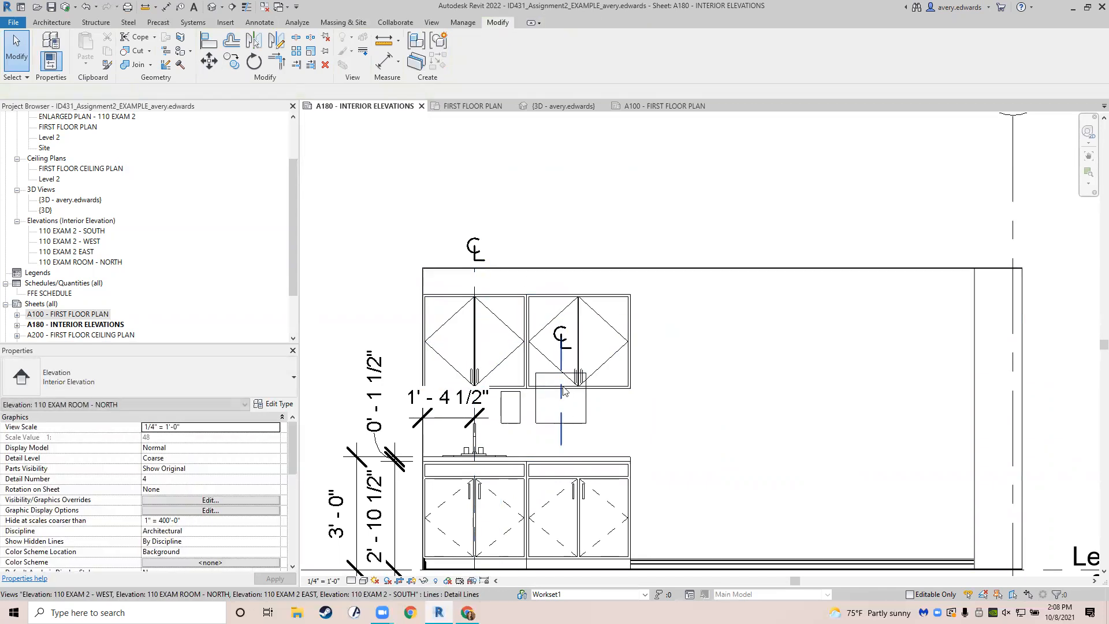
# Extend the wall-mounted item's centerline above the upper cabinets and move its symbol up level with the sink's symbol.
pyautogui.click(561, 341)
pyautogui.moveTo(561, 318); pyautogui.dragTo(561, 263)
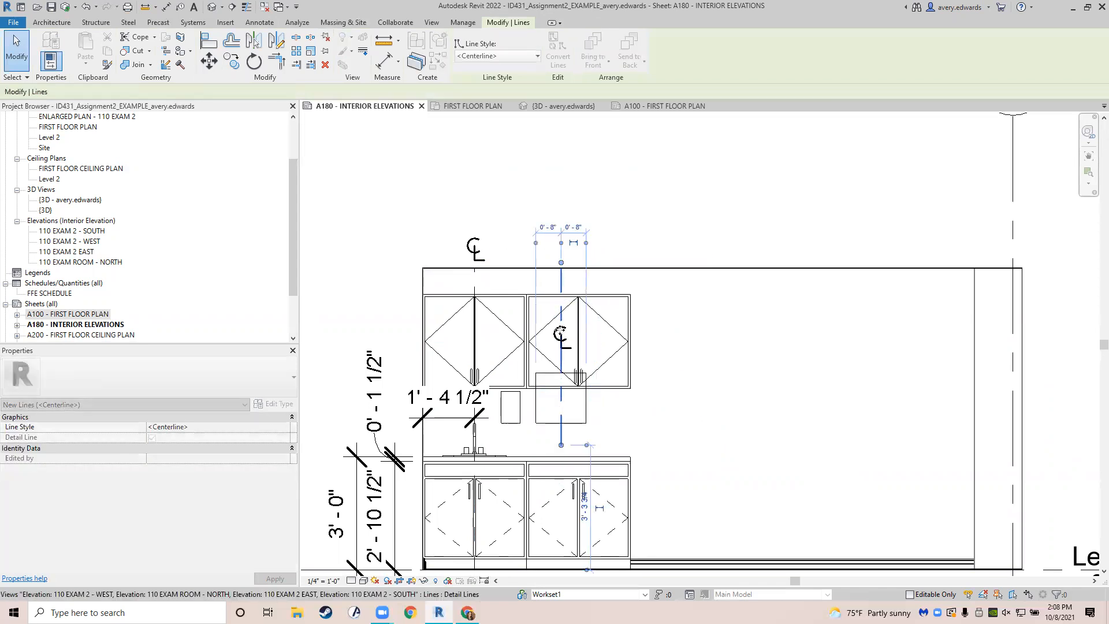
pyautogui.press('Escape')
pyautogui.moveTo(561, 335); pyautogui.dragTo(560, 248)
pyautogui.press('Escape')
pyautogui.scroll(-1, 607, 240)
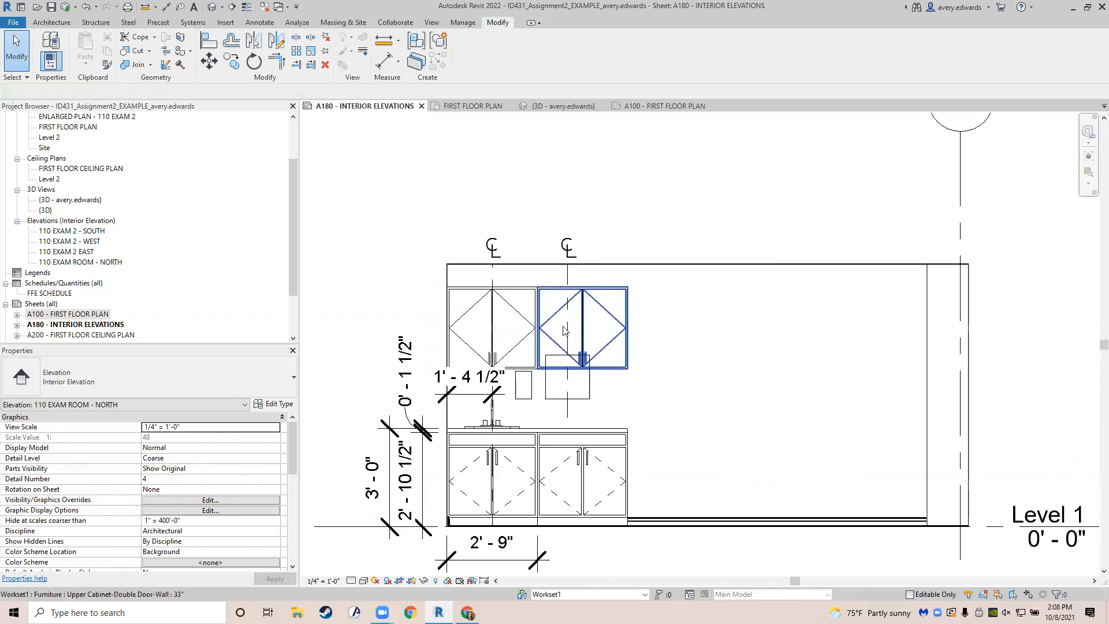
pyautogui.click(473, 400)
pyautogui.moveTo(379, 329); pyautogui.dragTo(384, 286, button='middle')
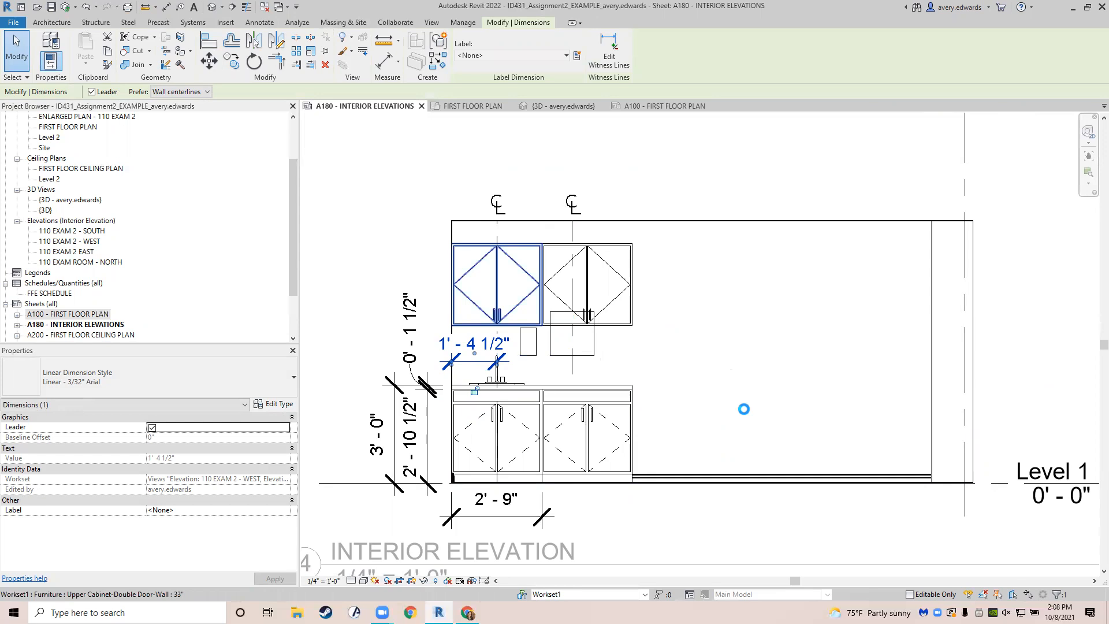
pyautogui.click(946, 423)
pyautogui.click(545, 344)
pyautogui.moveTo(545, 344); pyautogui.dragTo(546, 345)
pyautogui.click(615, 345)
pyautogui.hotkey('ctrl', 'z')
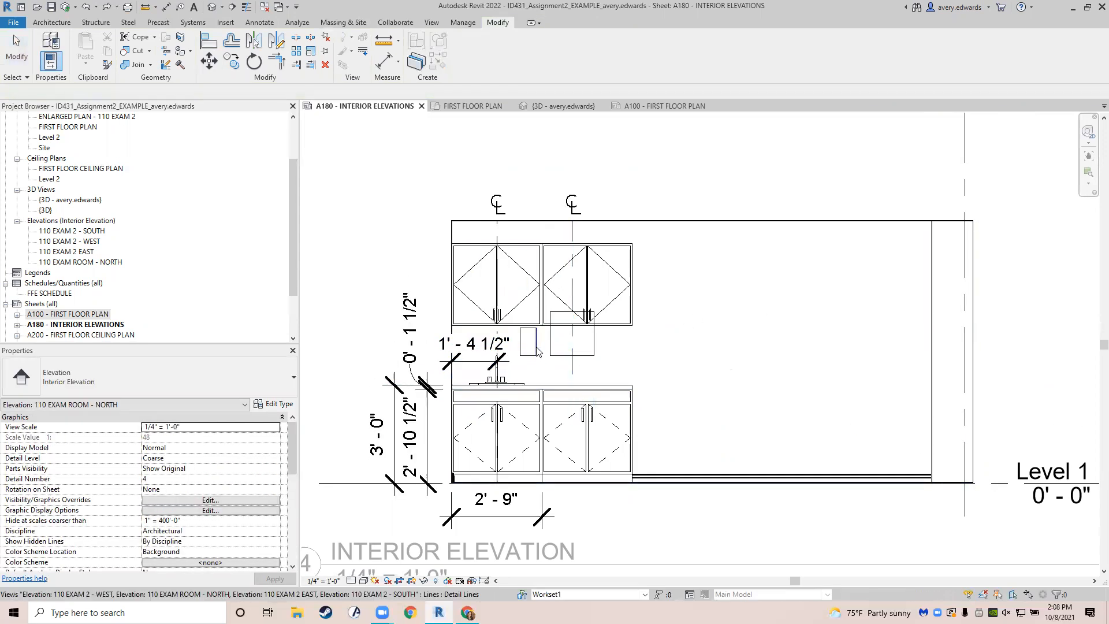
# Nudge both wall-mounted item outlines down clear of the upper cabinets and slightly to the right.
pyautogui.click(536, 350)
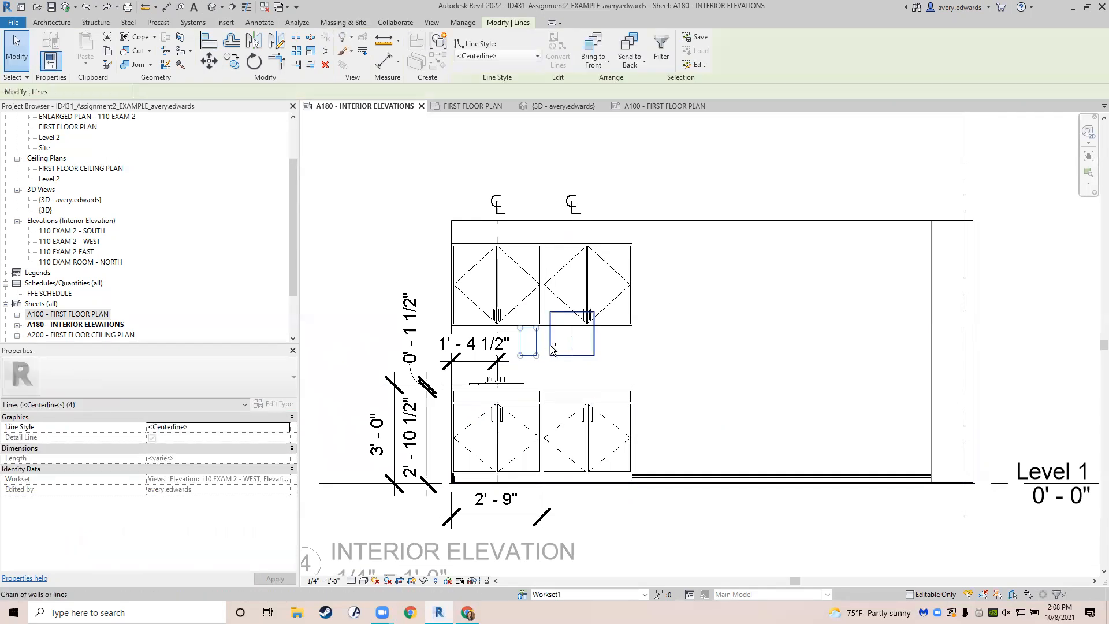
pyautogui.press('Down')
pyautogui.press('Down')
pyautogui.press('Down')
pyautogui.press('Down')
pyautogui.press('Down')
pyautogui.press('Down')
pyautogui.press('Down')
pyautogui.press('Down')
pyautogui.press('Right')
pyautogui.press('Right')
pyautogui.click(682, 372)
pyautogui.press('Escape')
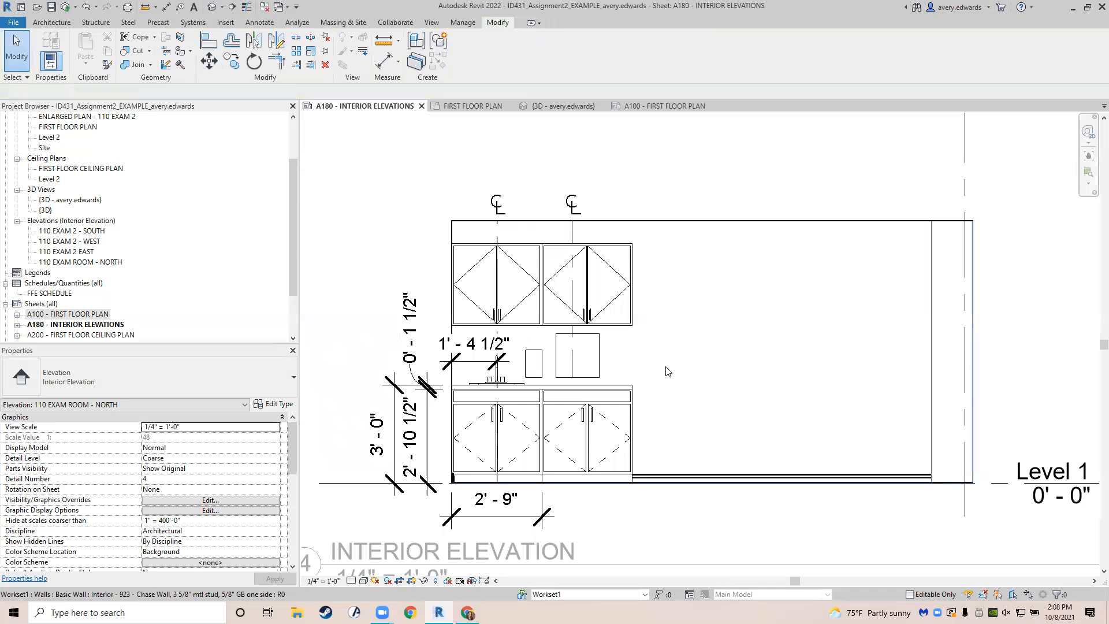
pyautogui.press('d')
pyautogui.press('i')
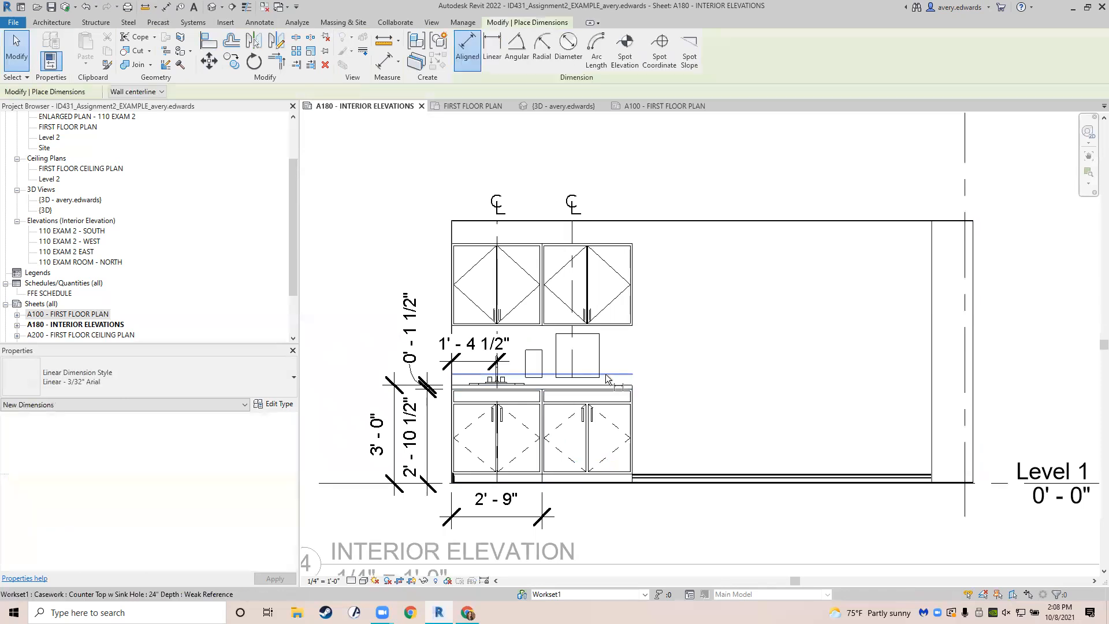
pyautogui.press('Escape')
# Edit the base cabinet width dimension's witness lines to include the second base cabinet's outer edge.
pyautogui.click(512, 514)
pyautogui.click(620, 56)
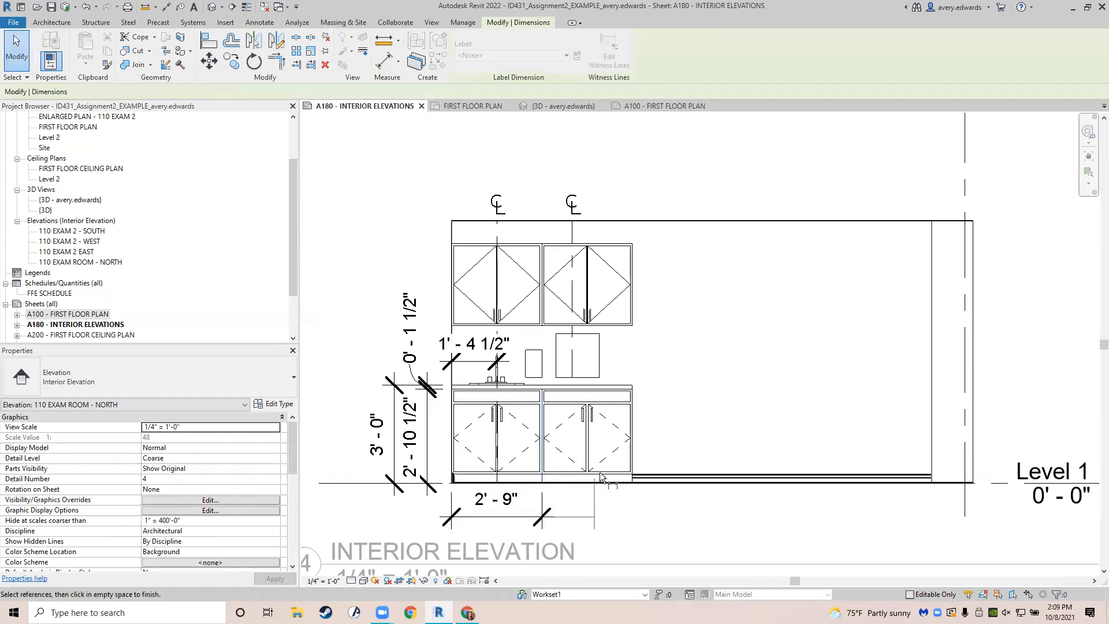
pyautogui.click(635, 456)
pyautogui.click(554, 512)
pyautogui.moveTo(561, 511); pyautogui.dragTo(572, 433, button='middle')
pyautogui.scroll(1, 572, 433)
pyautogui.click(558, 437)
pyautogui.click(609, 56)
pyautogui.click(654, 347)
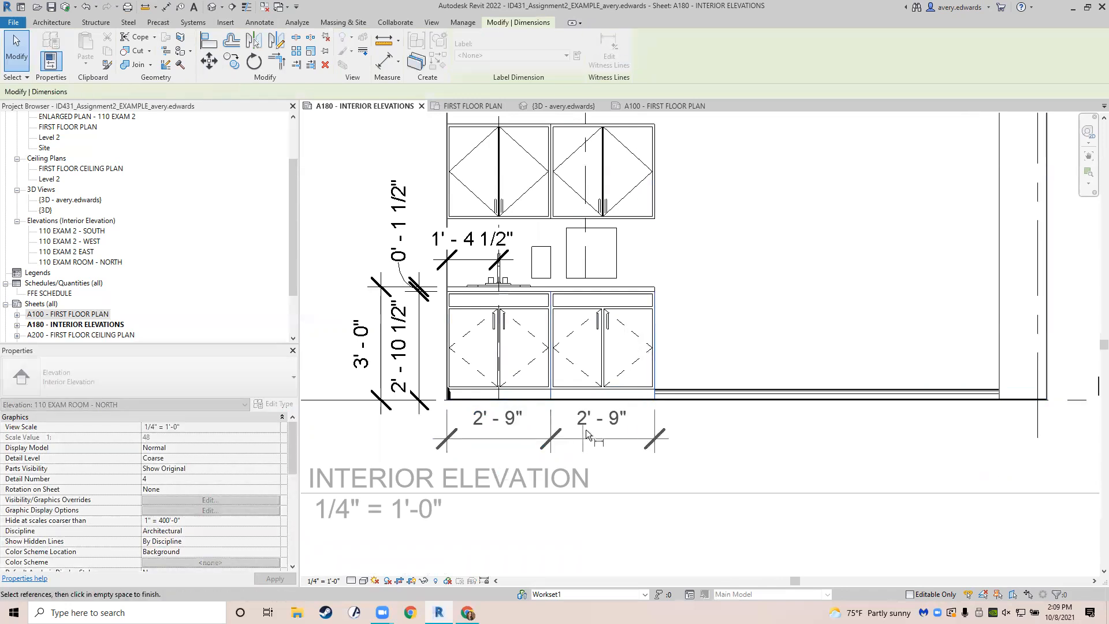
pyautogui.click(586, 432)
# Add an aligned overall width dimension across both base cabinets, placed below the individual cabinet widths.
pyautogui.press('d')
pyautogui.press('i')
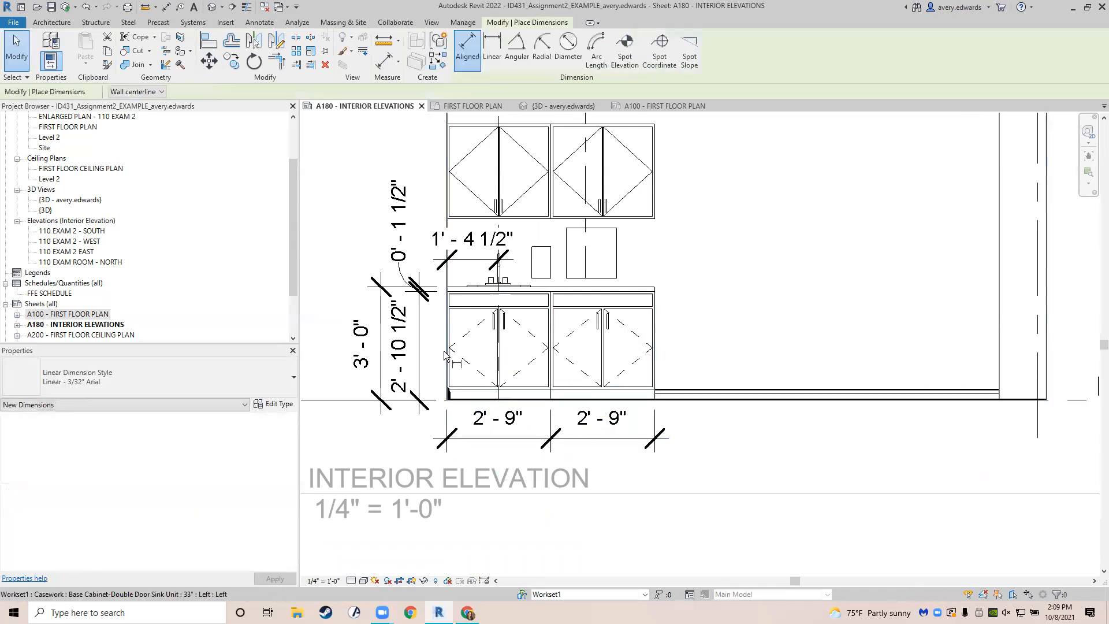
pyautogui.click(447, 354)
pyautogui.click(655, 354)
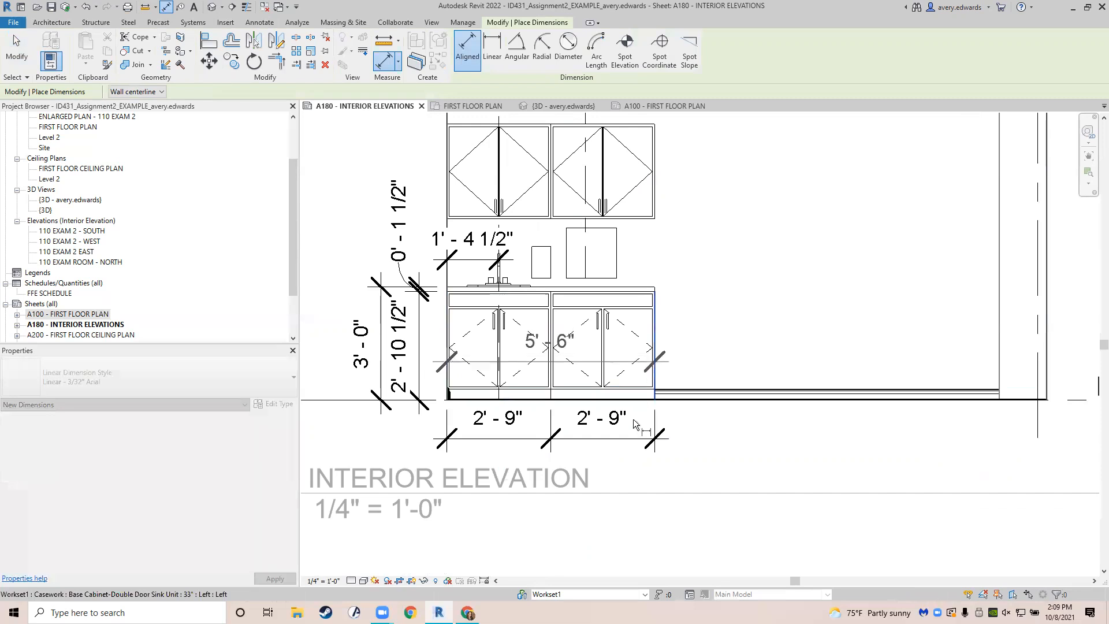
pyautogui.click(624, 475)
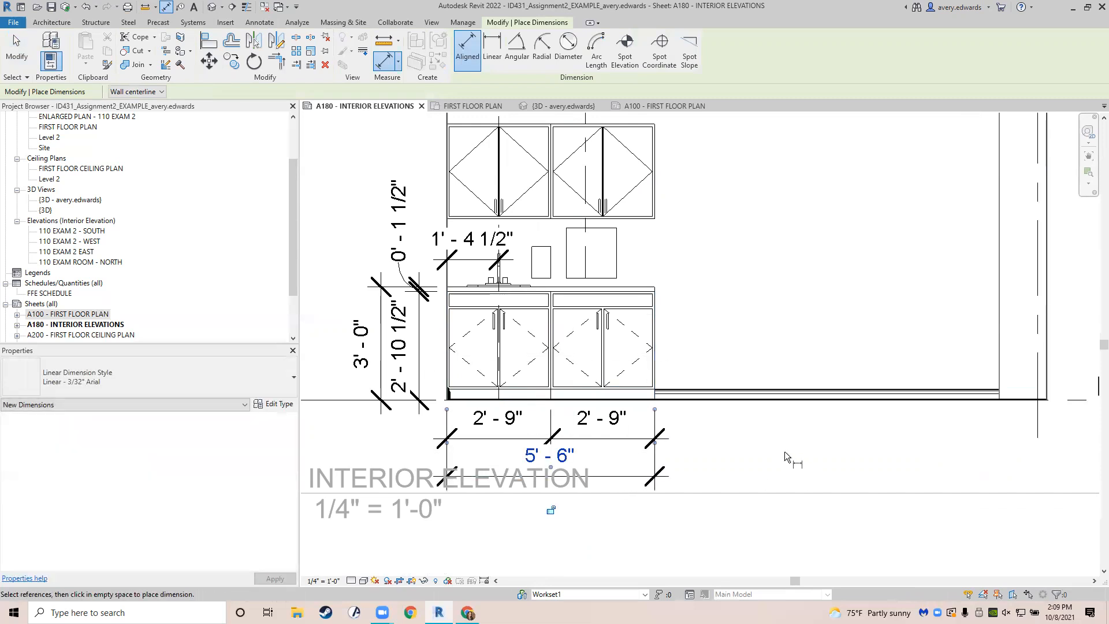
pyautogui.press('Escape')
pyautogui.press('Escape')
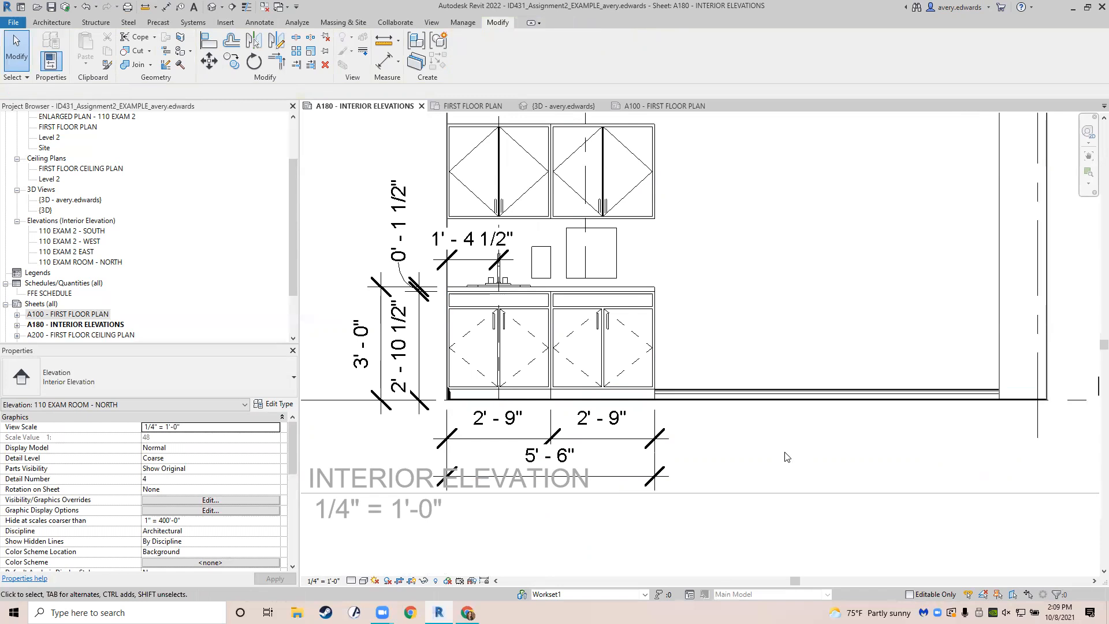
# Edit the base cabinet height dimension's witness lines to include the bottom and top edges of the first upper cabinet.
pyautogui.moveTo(698, 274); pyautogui.dragTo(711, 335, button='middle')
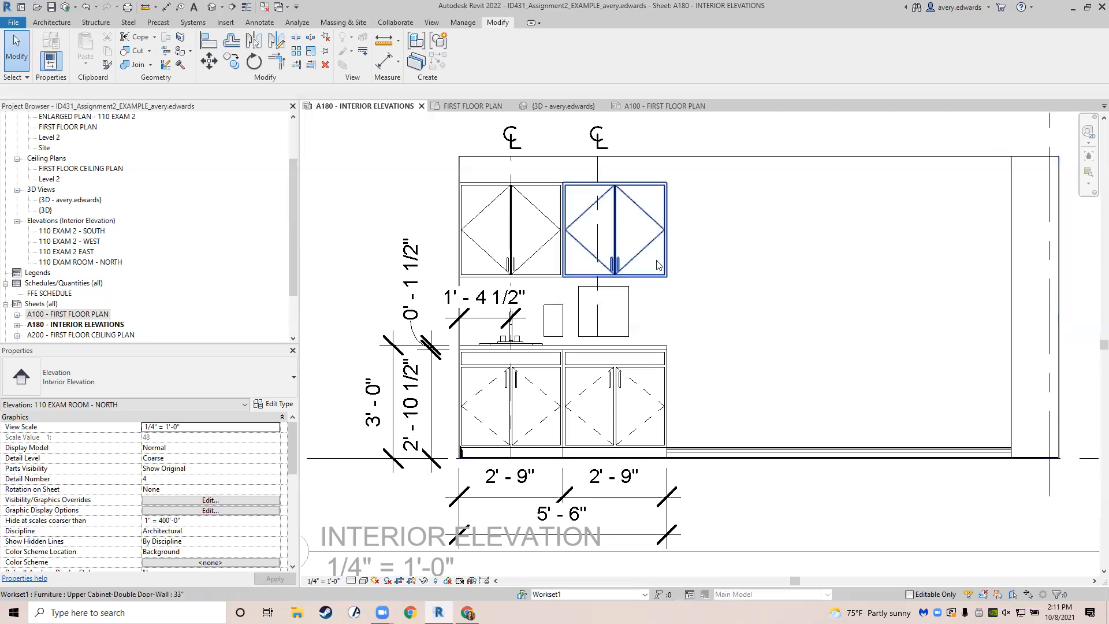
pyautogui.moveTo(473, 333); pyautogui.dragTo(468, 324, button='middle')
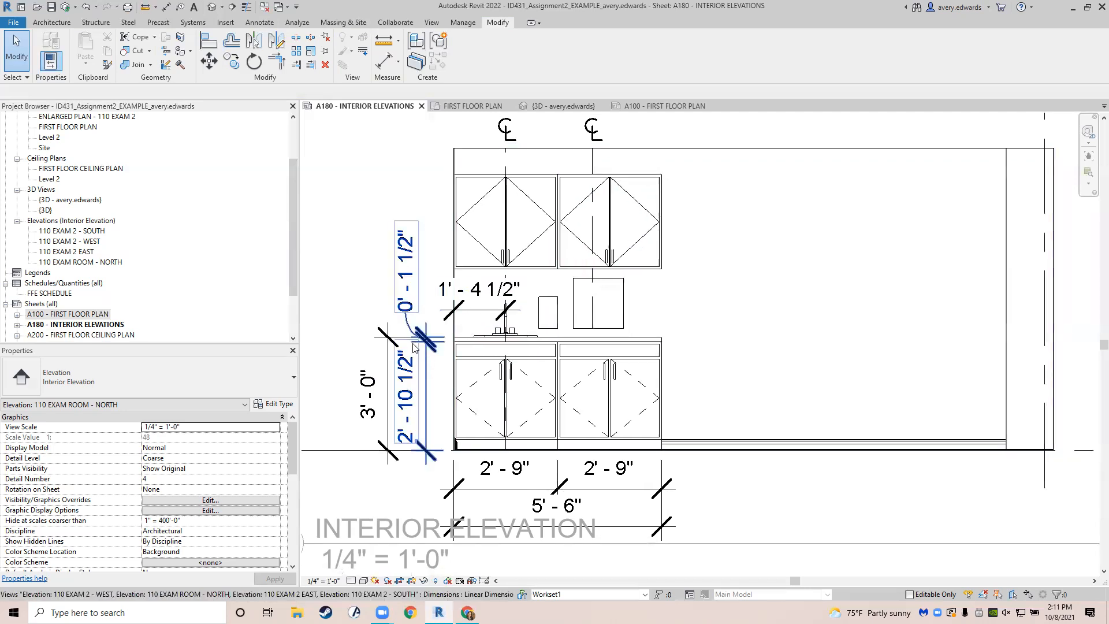
pyautogui.click(428, 365)
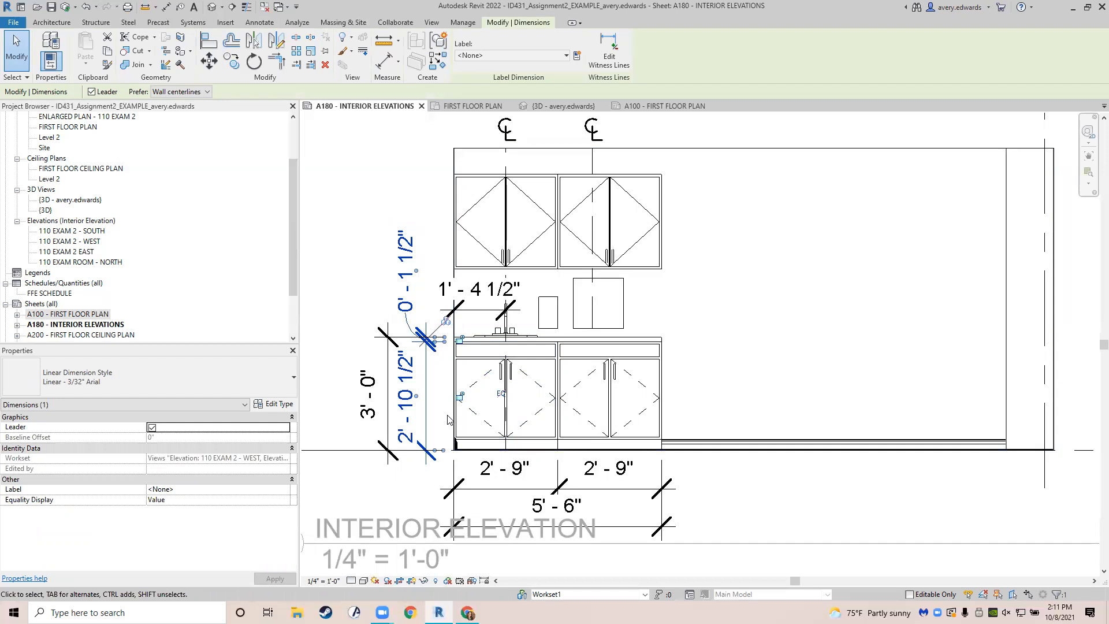
pyautogui.click(609, 56)
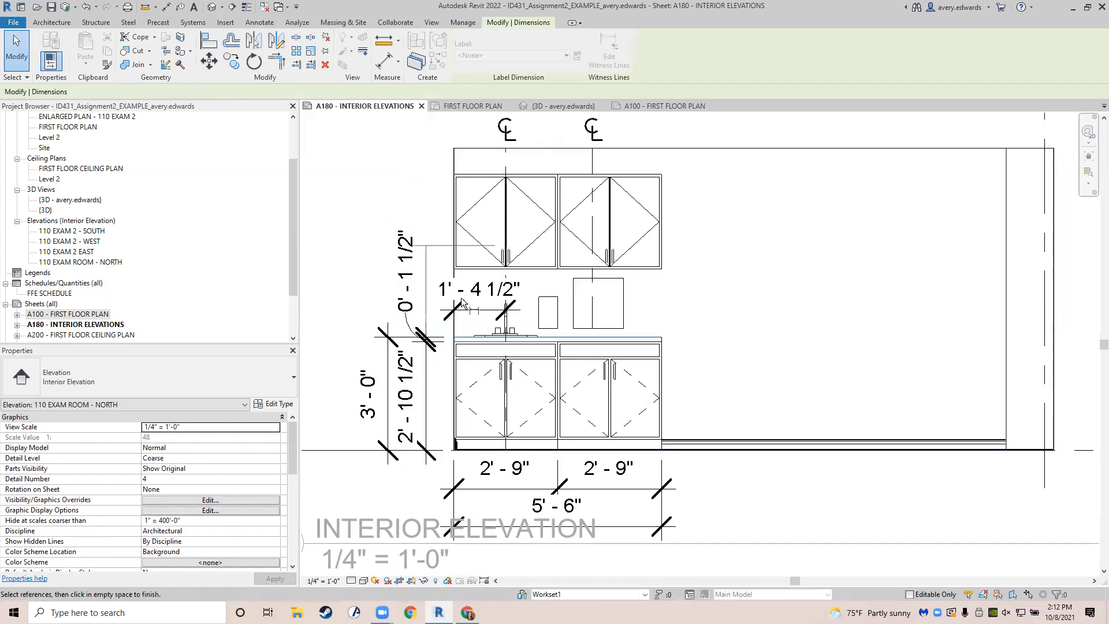
pyautogui.click(467, 269)
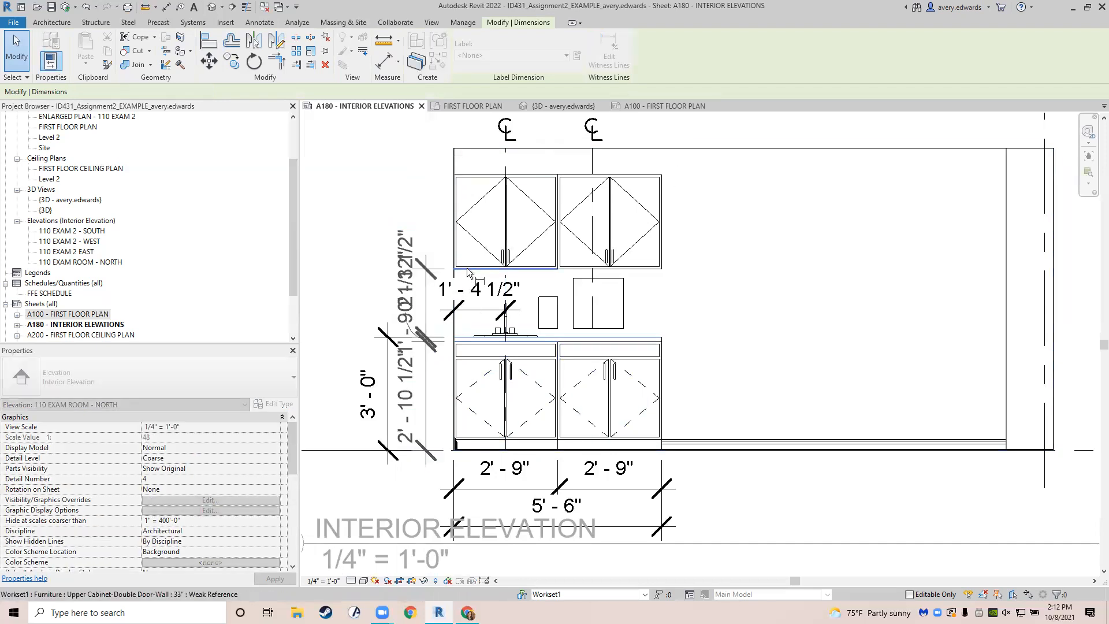
pyautogui.click(460, 172)
pyautogui.click(429, 231)
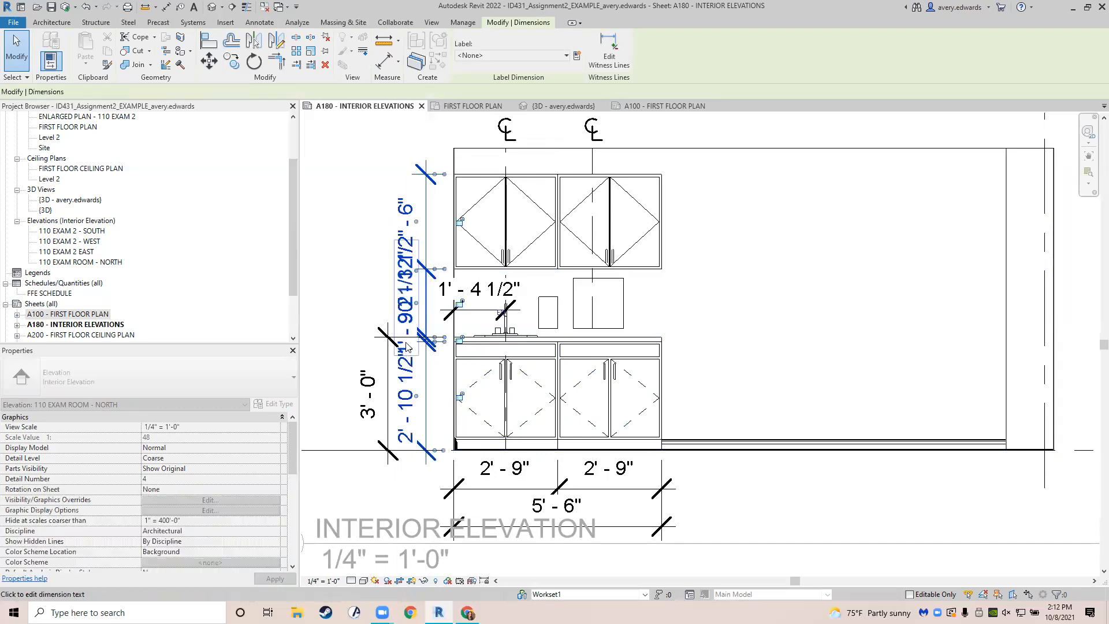
pyautogui.press('Escape')
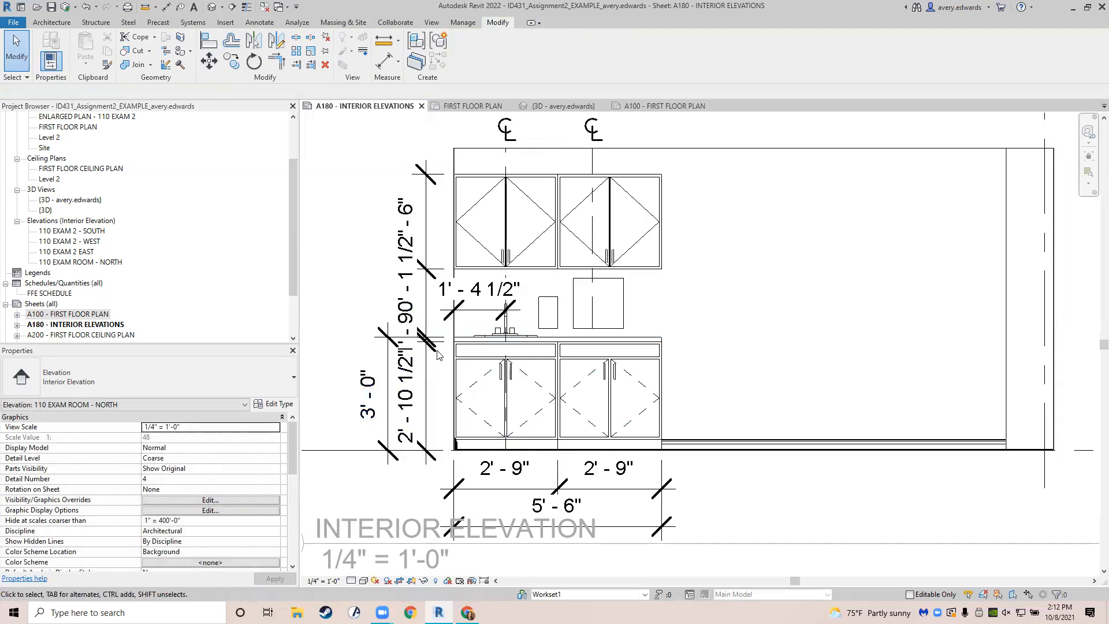
# Move the overlapping countertop thickness and backsplash gap dimension texts outward, clear of the vertical dimension string.
pyautogui.click(464, 284)
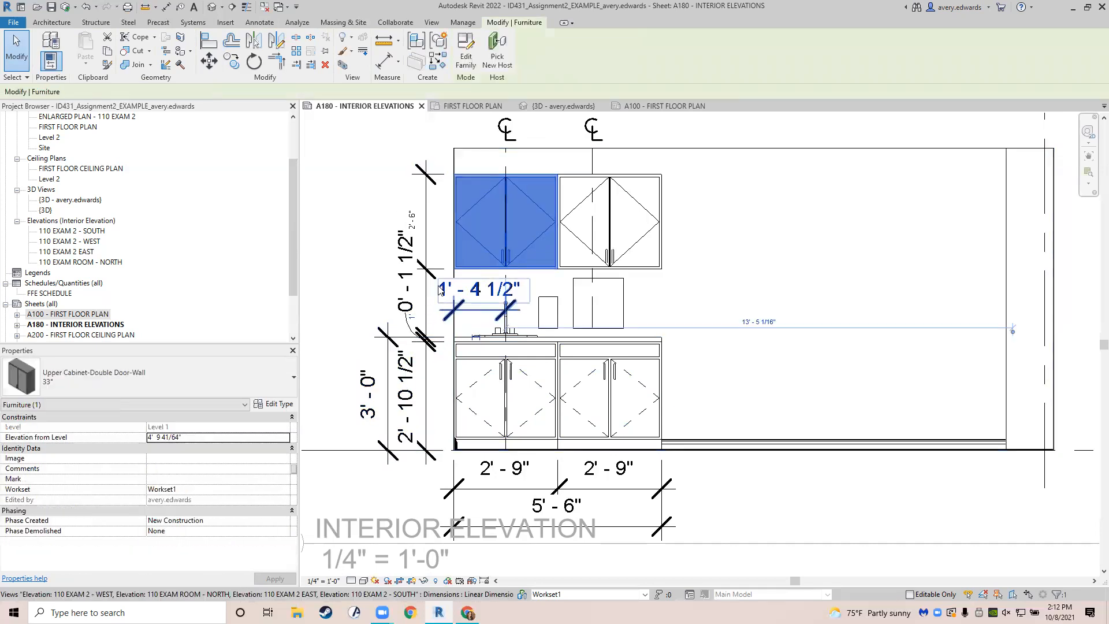
pyautogui.scroll(2, 462, 289)
pyautogui.scroll(-3, 459, 309)
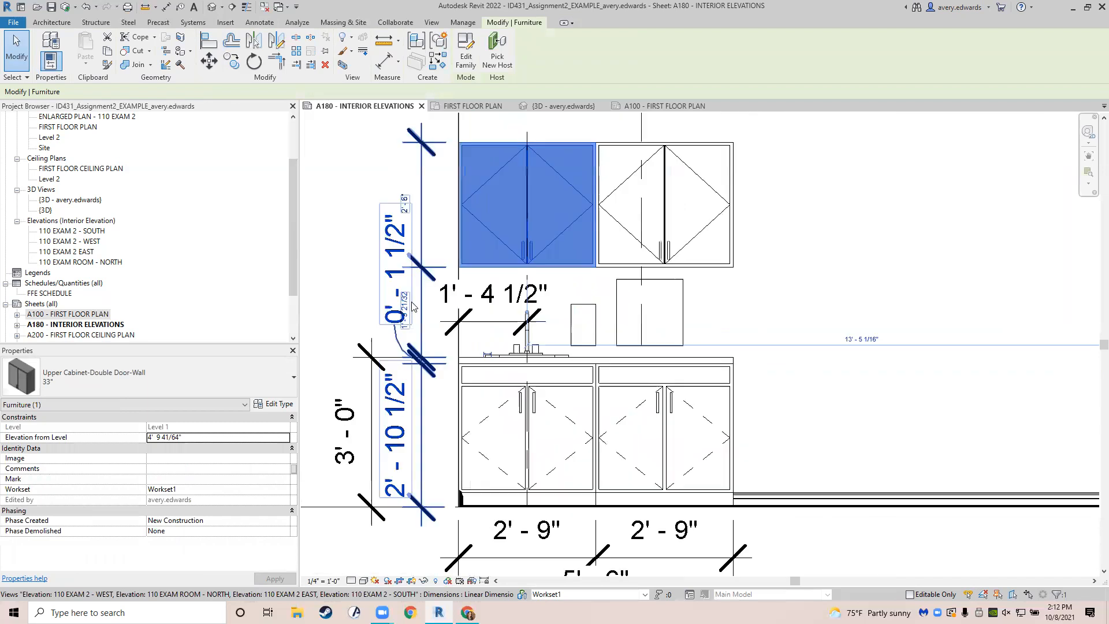
pyautogui.press('Escape')
pyautogui.click(410, 343)
pyautogui.press('Escape')
pyautogui.click(419, 338)
pyautogui.moveTo(413, 312); pyautogui.dragTo(321, 411)
pyautogui.press('Escape')
pyautogui.click(414, 331)
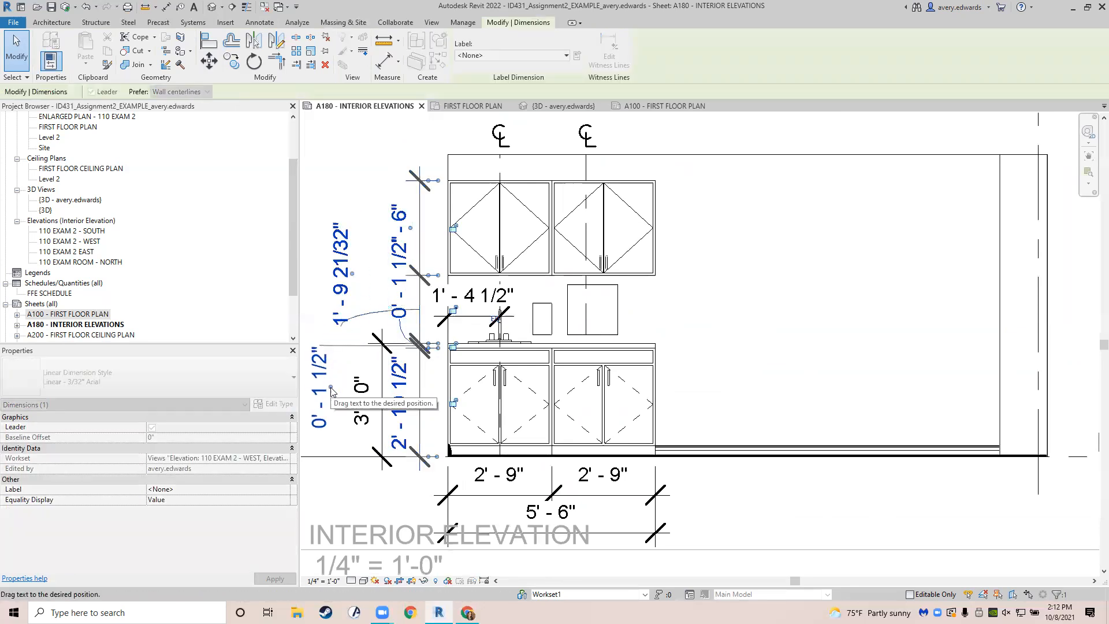
pyautogui.press('Escape')
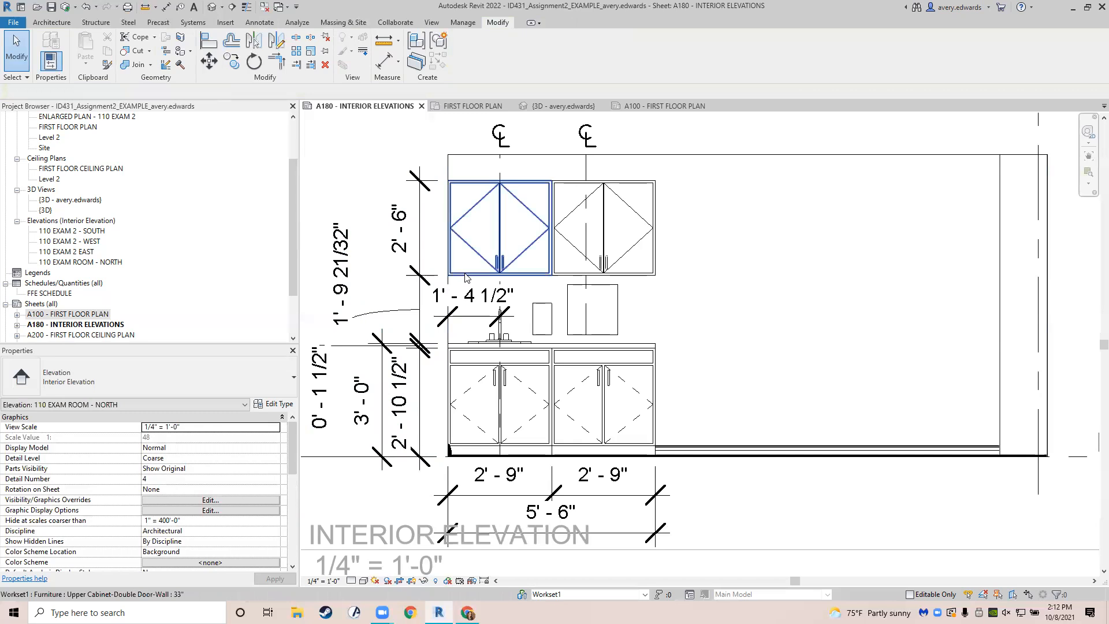
# Set the clearance between the countertop and the first upper cabinet above the sink to 2'-0".
pyautogui.click(451, 272)
pyautogui.click(348, 282)
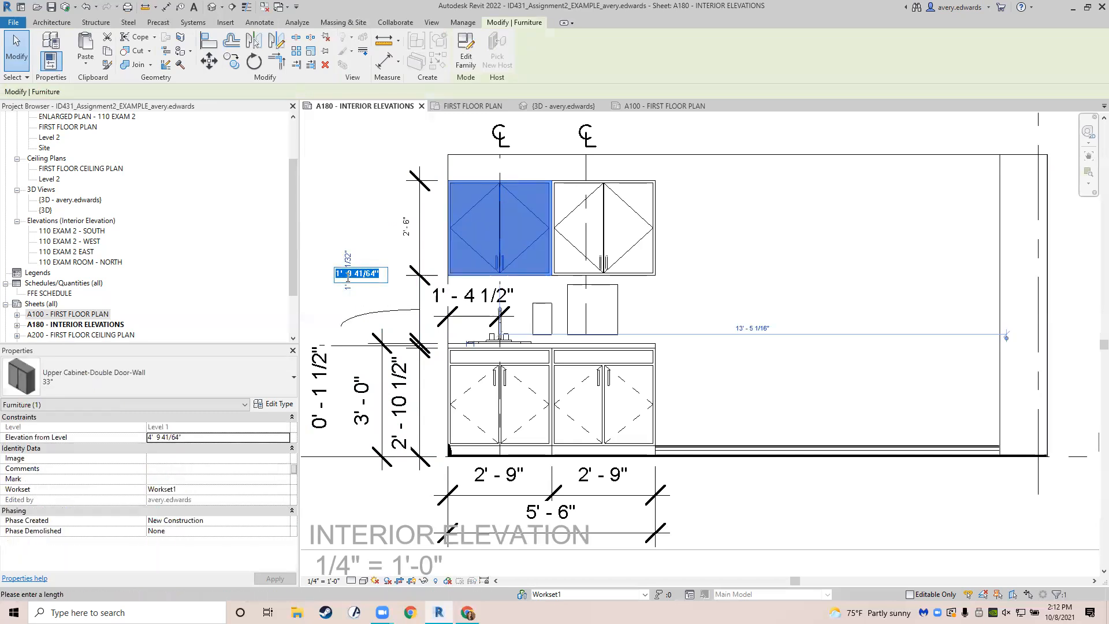
pyautogui.write('2')
pyautogui.press('Return')
# Align the bottom edge of the second upper cabinet with the bottom edge of the first upper cabinet.
pyautogui.click(585, 274)
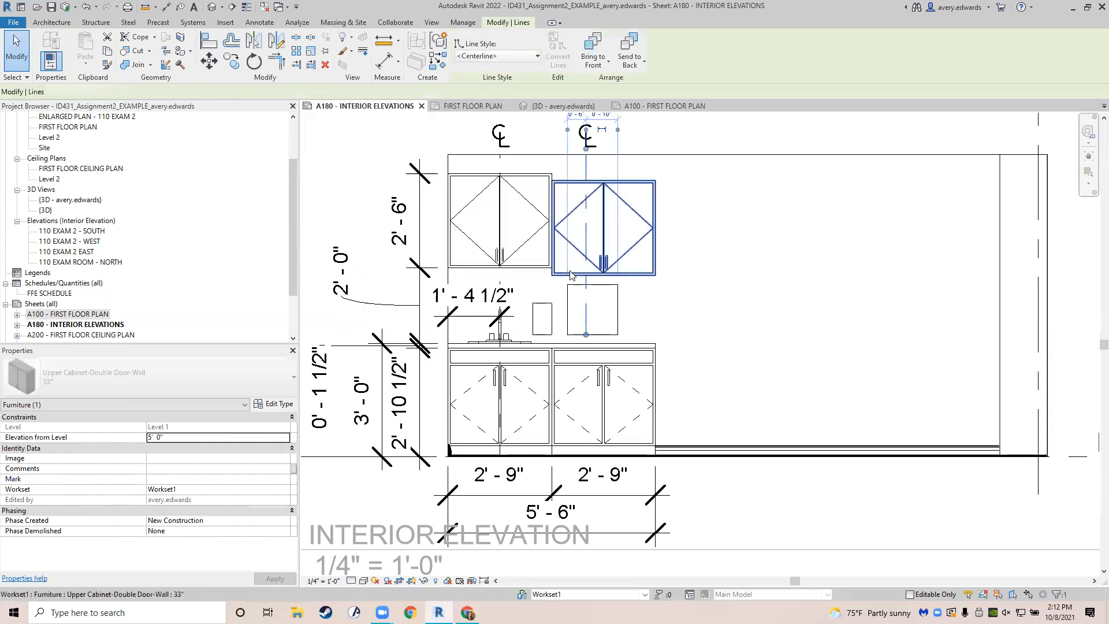
pyautogui.click(571, 274)
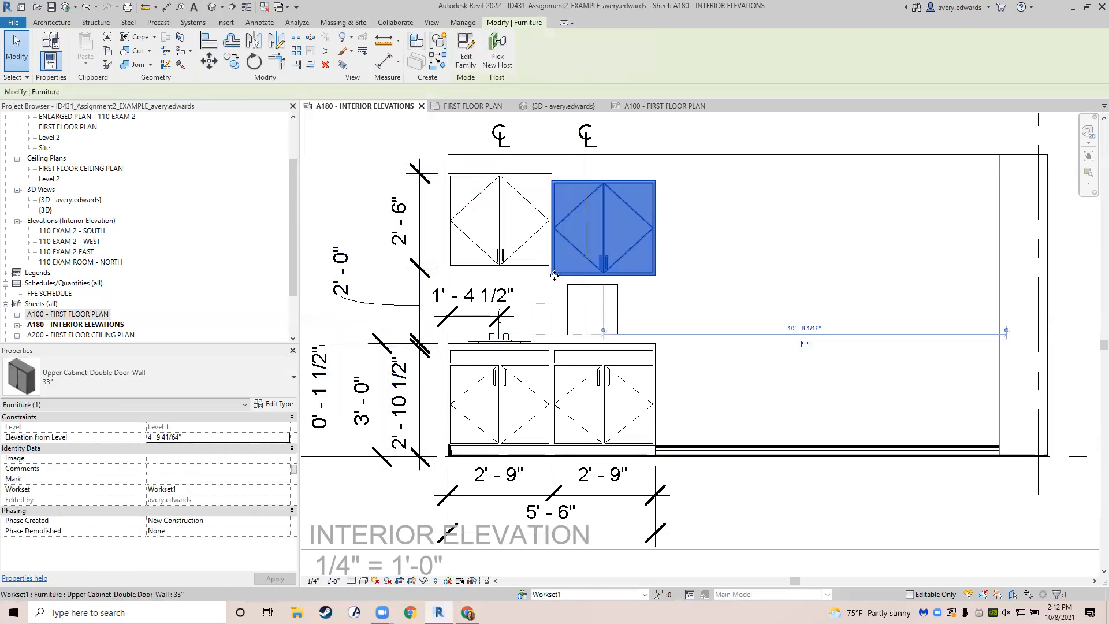
pyautogui.press('a')
pyautogui.press('l')
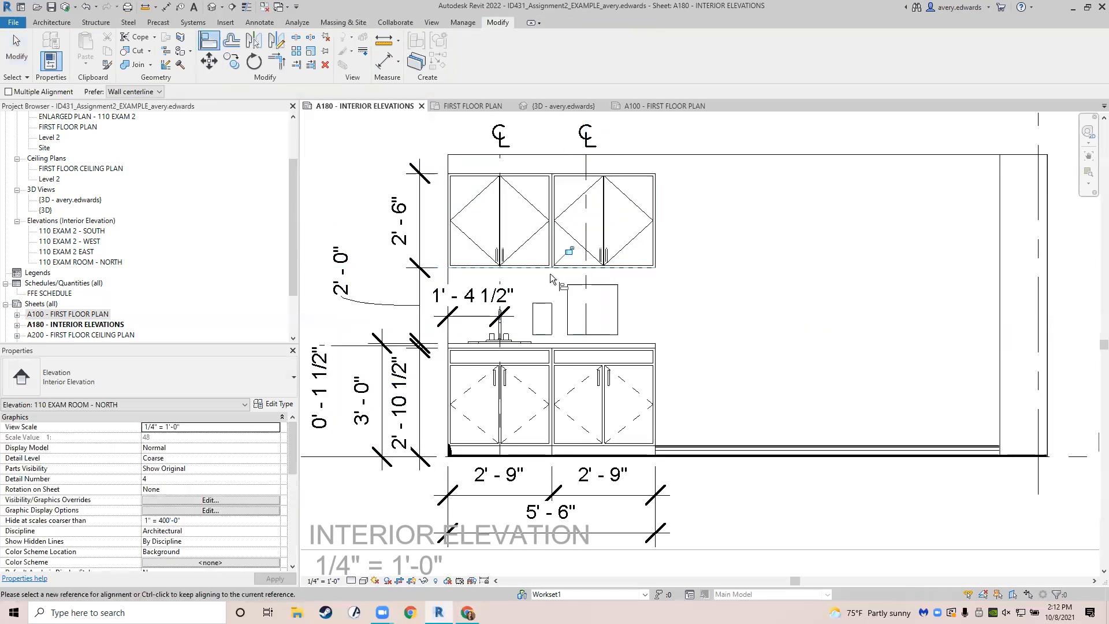
pyautogui.press('Escape')
# Move the 2'-0" clearance dimension text back beside its dimension line, between the upper cabinet and countertop.
pyautogui.click(352, 272)
pyautogui.moveTo(352, 272); pyautogui.dragTo(410, 298)
pyautogui.click(325, 289)
pyautogui.click(375, 373)
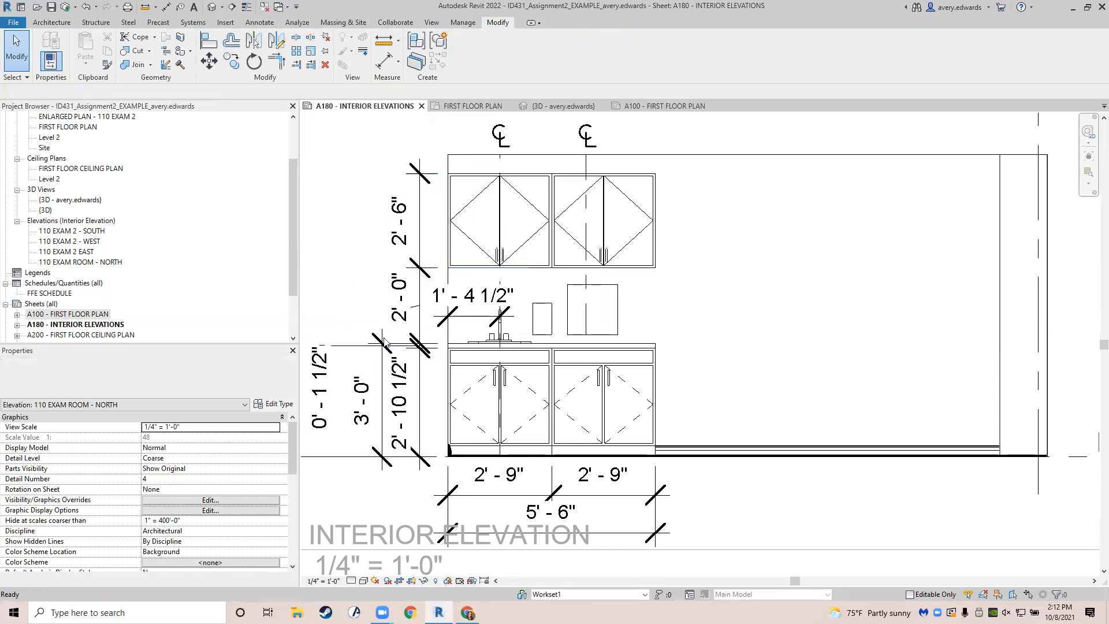
# Edit the outer 3'-0" height dimension's witness lines to include the top edge of the upper cabinet.
pyautogui.click(382, 389)
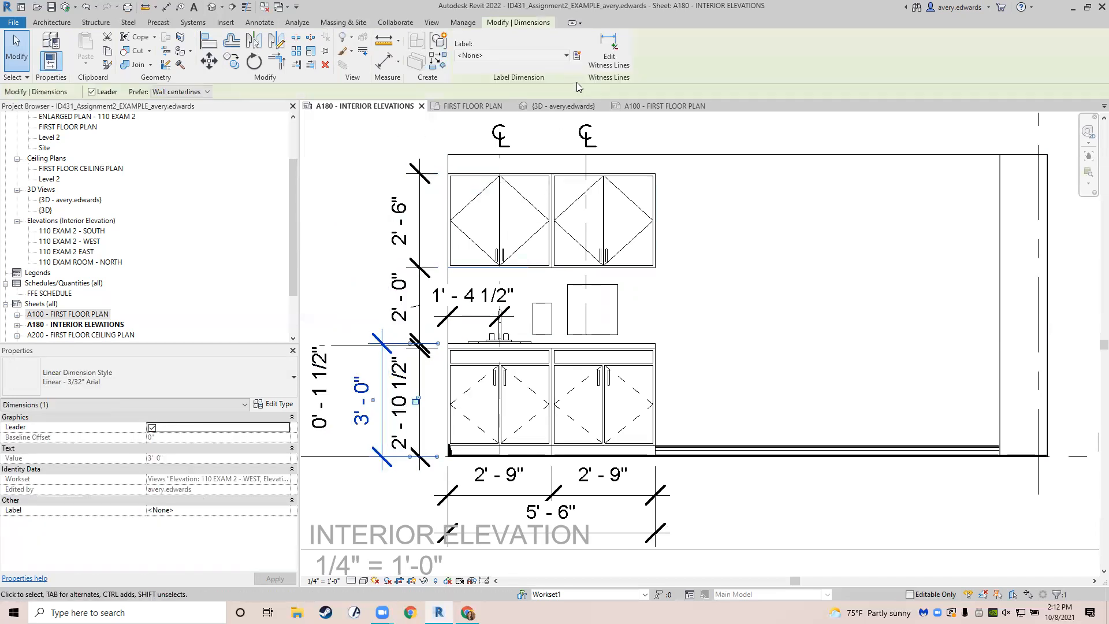
pyautogui.click(606, 42)
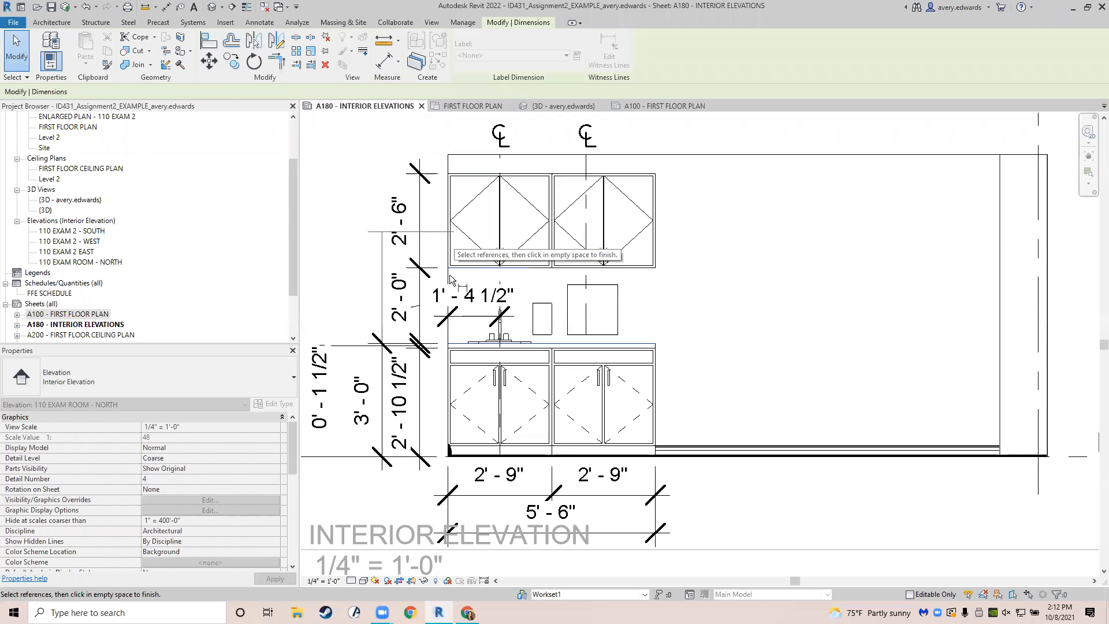
pyautogui.click(468, 171)
pyautogui.click(378, 215)
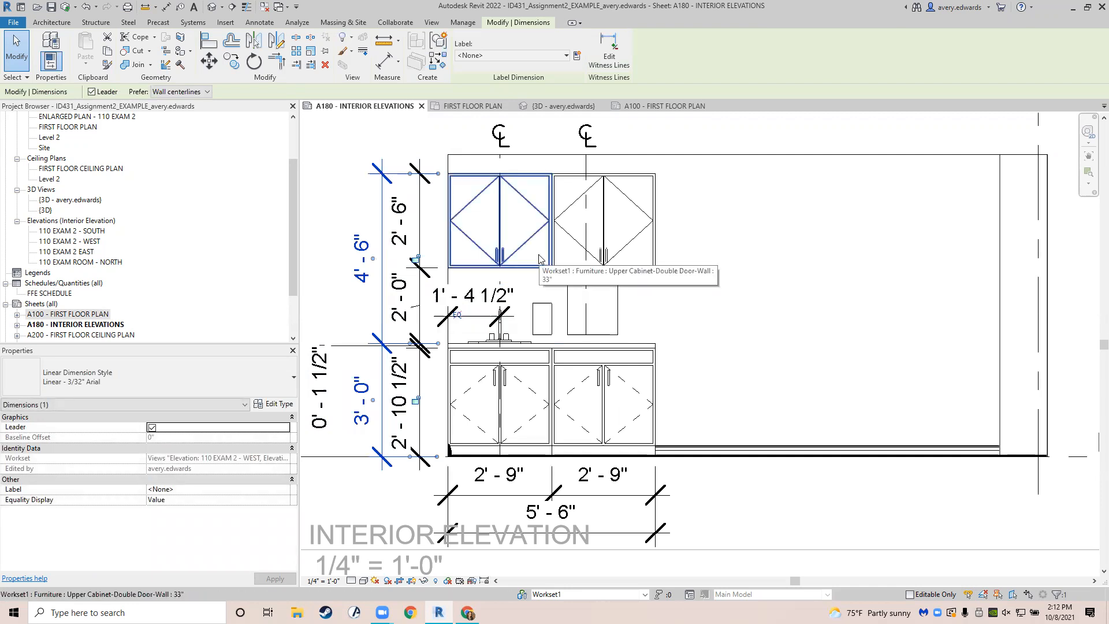
pyautogui.click(562, 306)
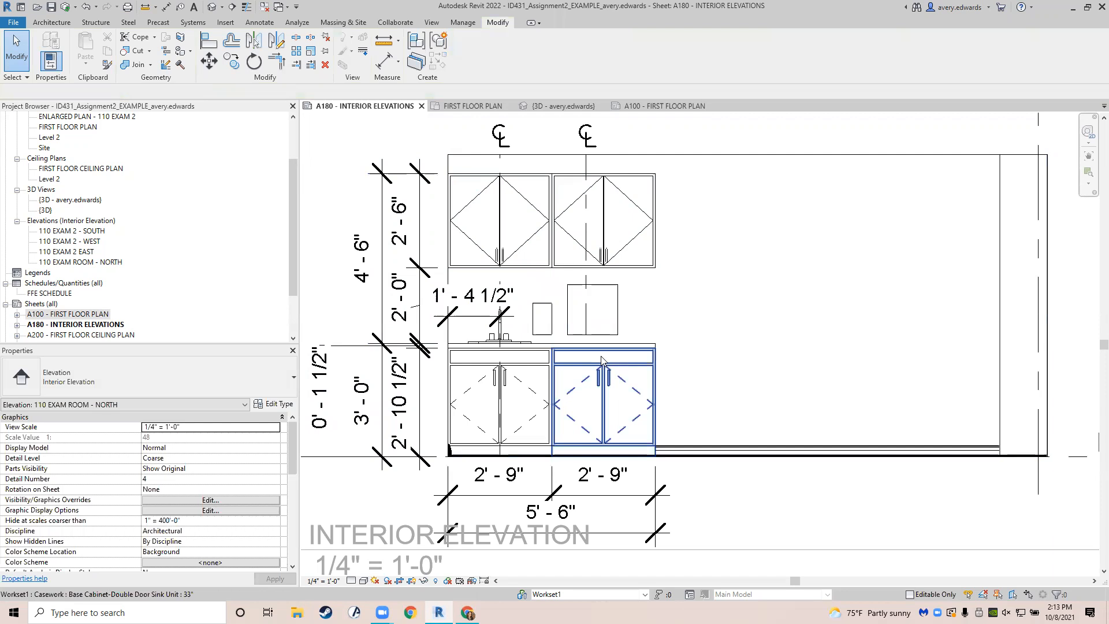
pyautogui.moveTo(323, 399); pyautogui.dragTo(531, 421, button='middle')
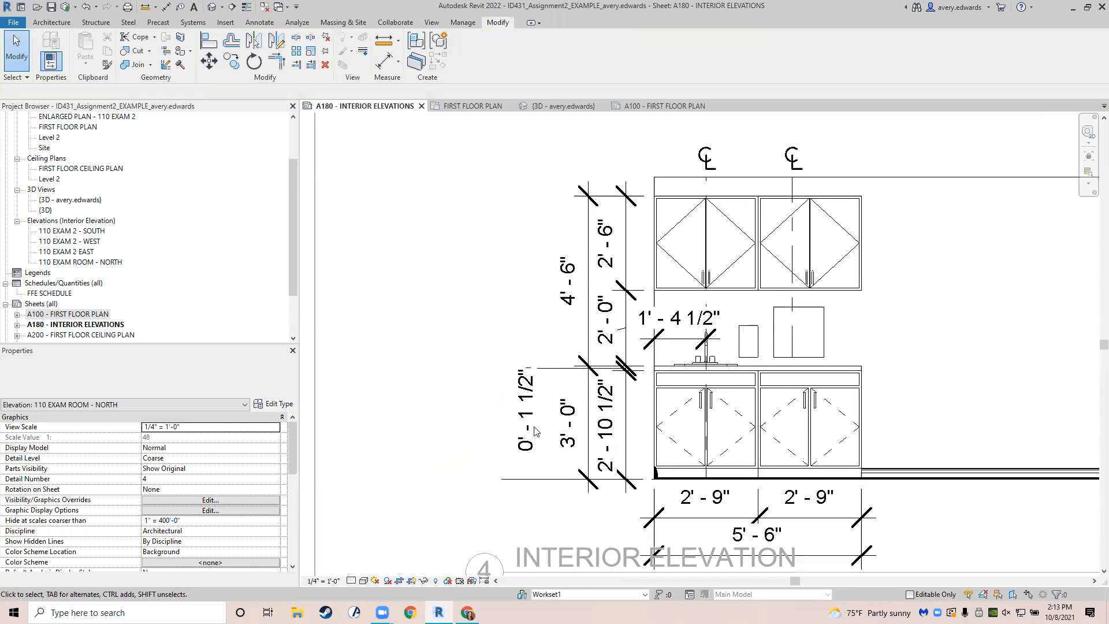
# Move the 0' - 1 1/2" countertop dimension text away from its dimension line, beside the 3' - 0" text.
pyautogui.click(531, 421)
pyautogui.moveTo(531, 421); pyautogui.dragTo(549, 445)
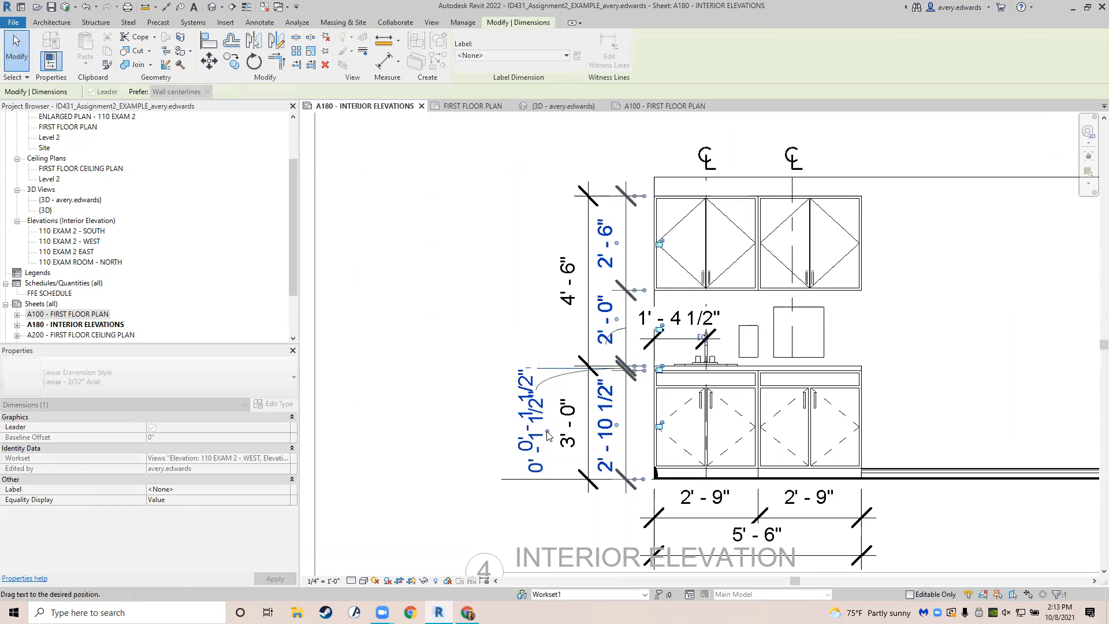
pyautogui.click(549, 479)
pyautogui.moveTo(550, 477); pyautogui.dragTo(522, 477, button='middle')
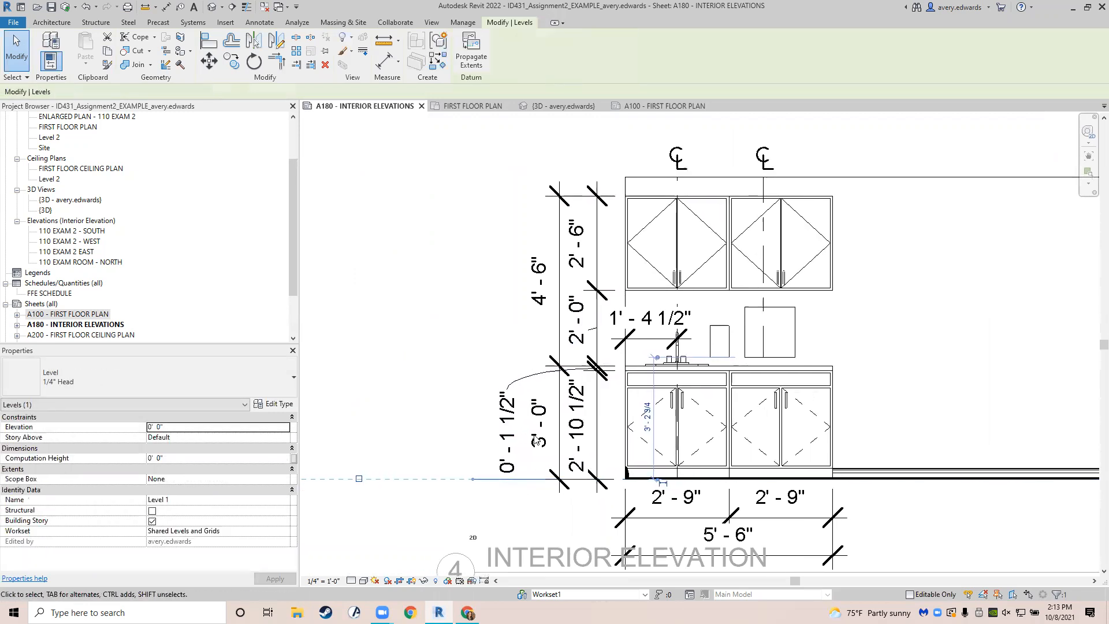
# Add an overall vertical dimension from the Level 1 floor line to the top of the upper cabinets, outside the existing dimension strings.
pyautogui.press('d')
pyautogui.press('i')
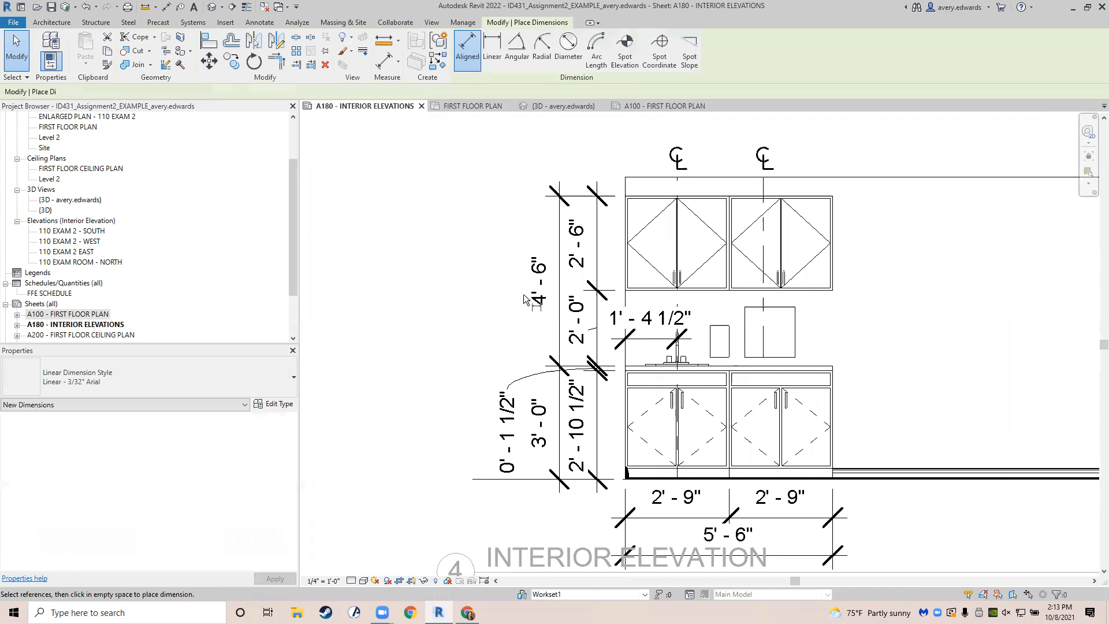
pyautogui.click(645, 478)
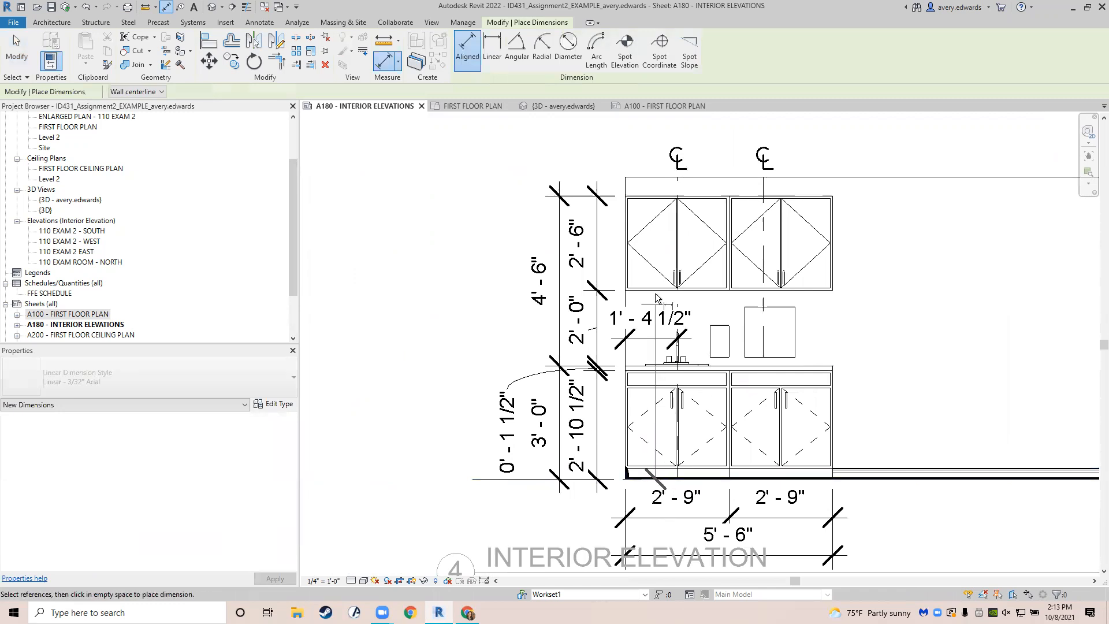
pyautogui.click(647, 199)
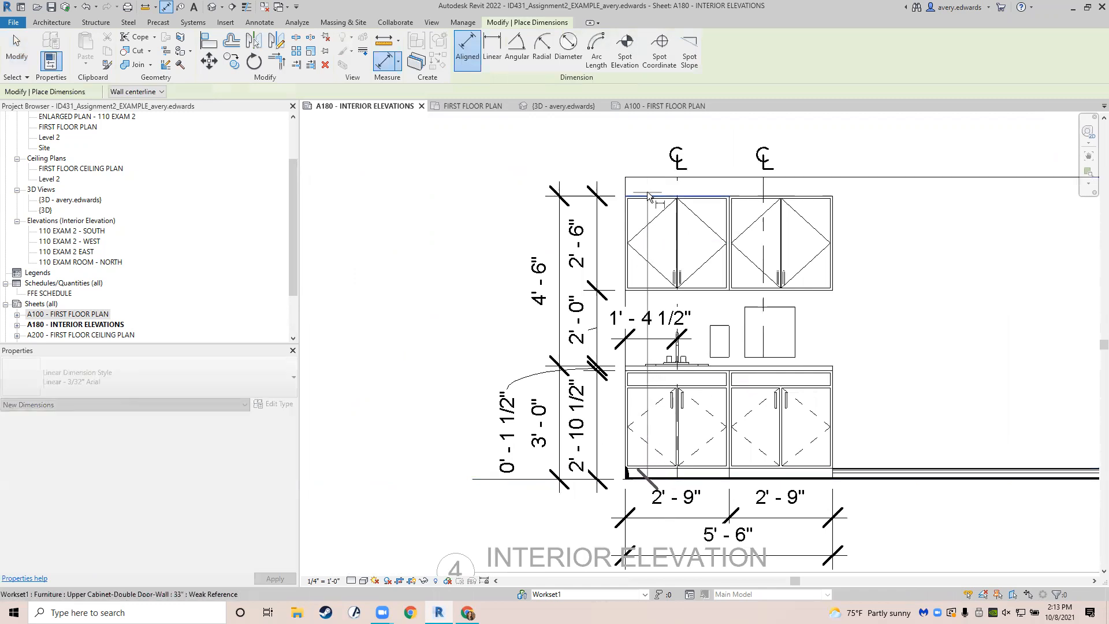
pyautogui.click(478, 230)
pyautogui.press('Escape')
pyautogui.press('Escape')
# Move the title of interior elevation 4 down on the sheet so it clears the cabinet width dimensions.
pyautogui.moveTo(496, 282); pyautogui.dragTo(378, 182, button='middle')
pyautogui.scroll(-2, 514, 362)
pyautogui.scroll(-1, 559, 425)
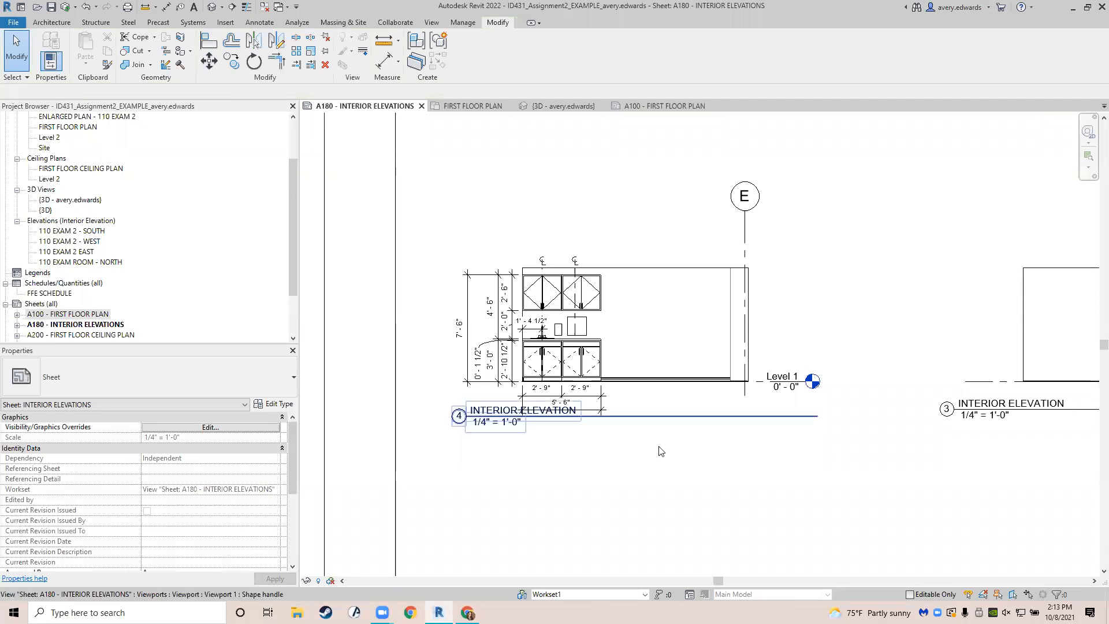
pyautogui.click(685, 420)
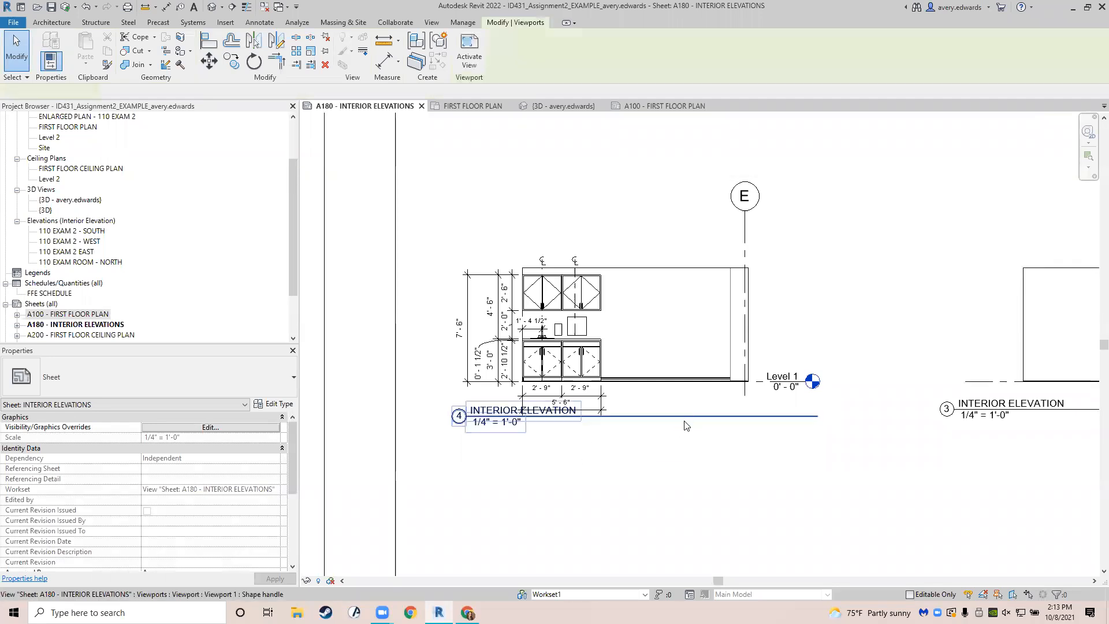
pyautogui.press('Down')
pyautogui.press('Down')
pyautogui.press('Down')
pyautogui.press('Down')
pyautogui.press('Down')
pyautogui.press('Down')
pyautogui.press('Down')
# Move the viewport of interior elevation 4 up on the sheet so its title lines up with elevation 3's title.
pyautogui.moveTo(677, 359); pyautogui.dragTo(679, 327)
pyautogui.moveTo(803, 476); pyautogui.dragTo(754, 465, button='middle')
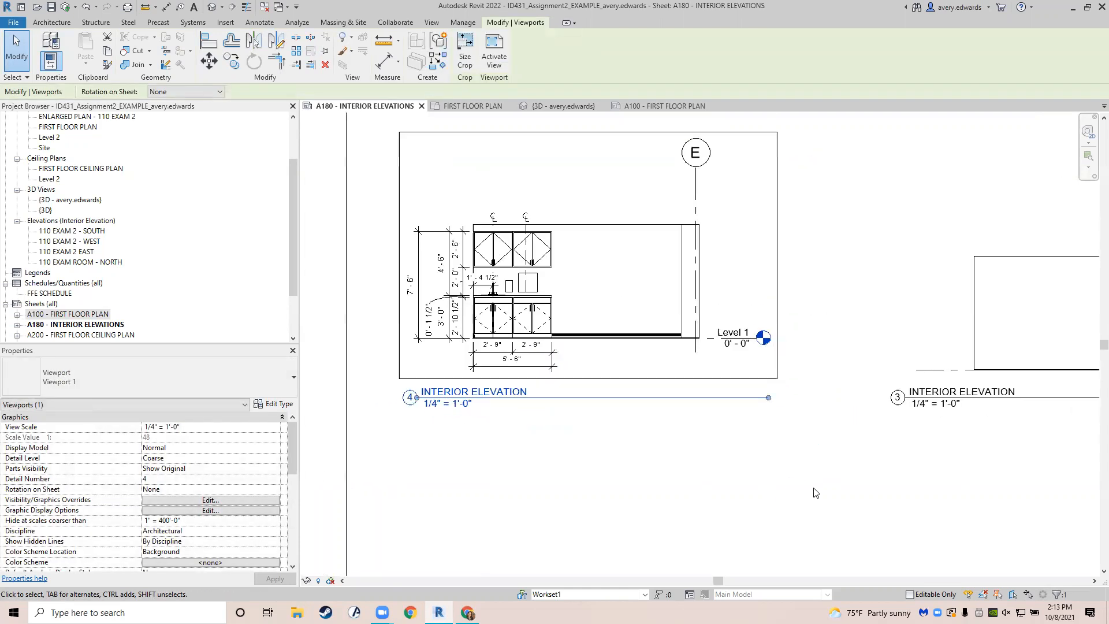
pyautogui.scroll(-1, 776, 481)
pyautogui.scroll(-2, 776, 481)
pyautogui.click(807, 505)
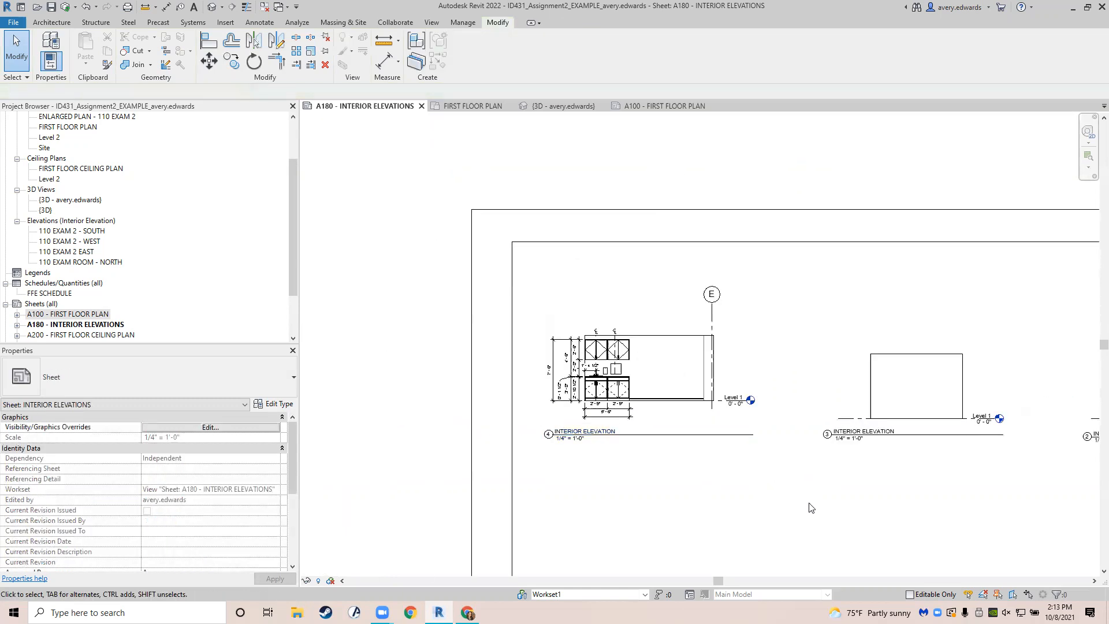
# Activate interior elevation 2 on the sheet and tag its door at the middle of the panel, without a leader.
pyautogui.scroll(3, 601, 366)
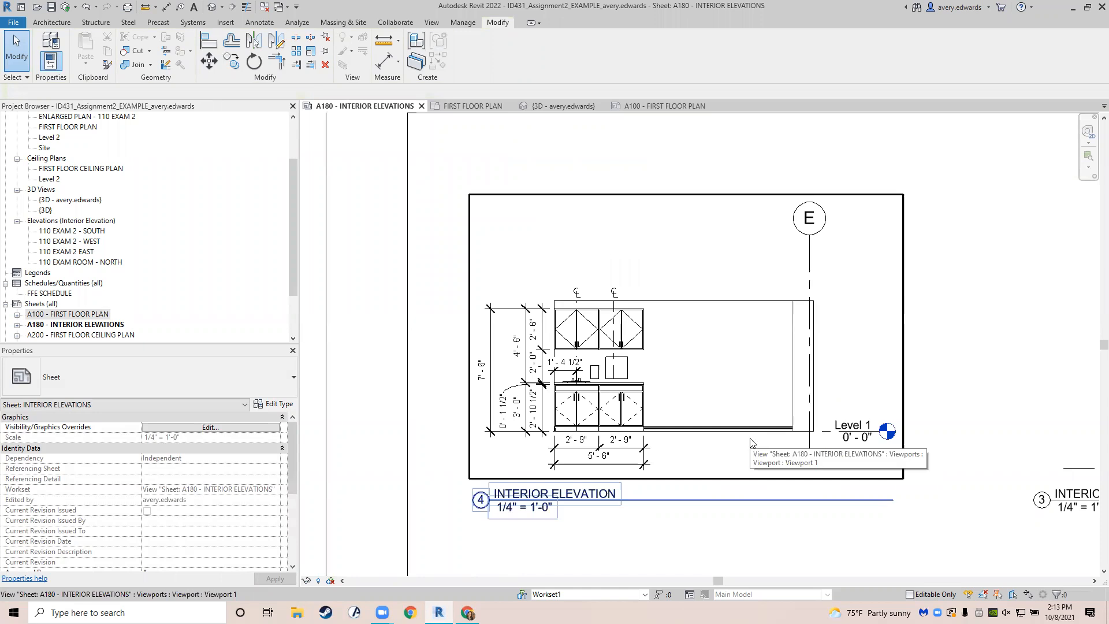
pyautogui.scroll(-2, 744, 370)
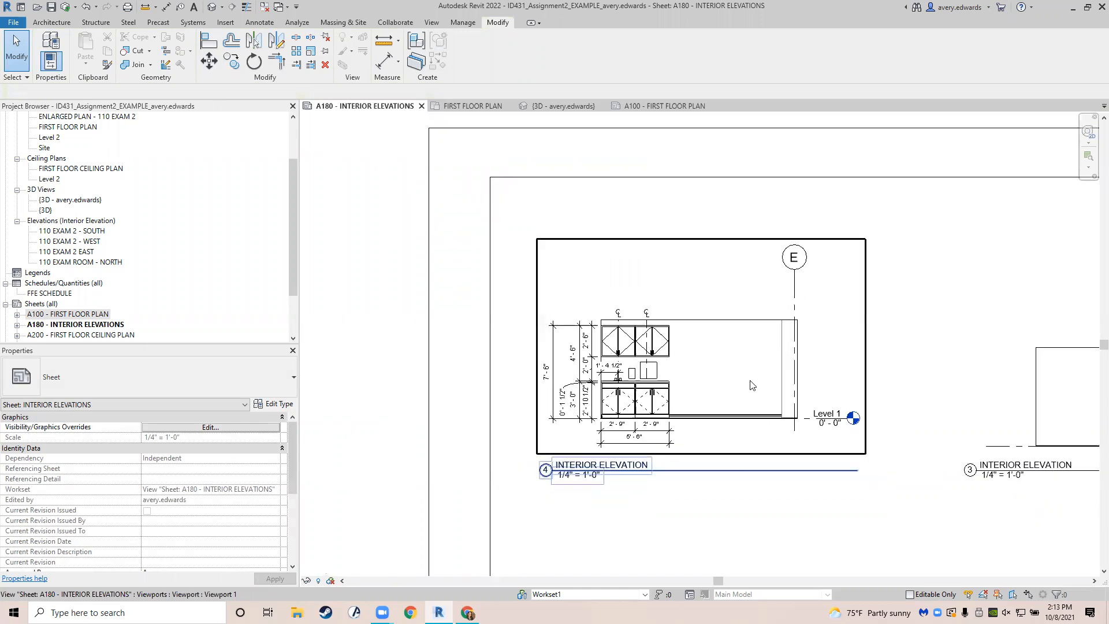
pyautogui.moveTo(742, 366); pyautogui.dragTo(507, 318, button='middle')
pyautogui.moveTo(831, 361); pyautogui.dragTo(499, 342, button='middle')
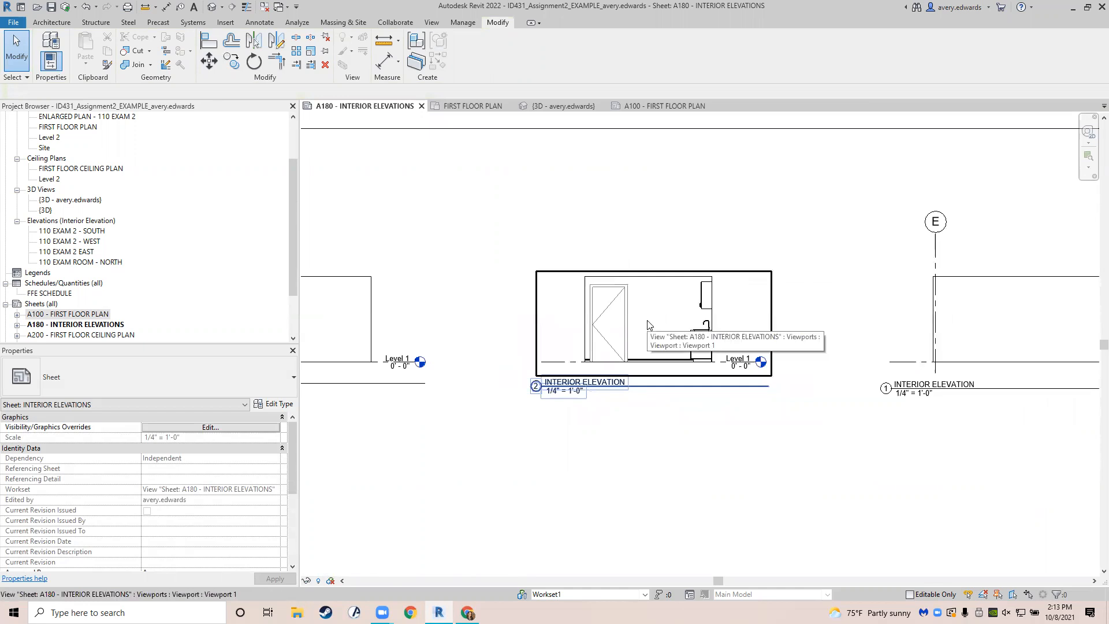
pyautogui.doubleClick(646, 324)
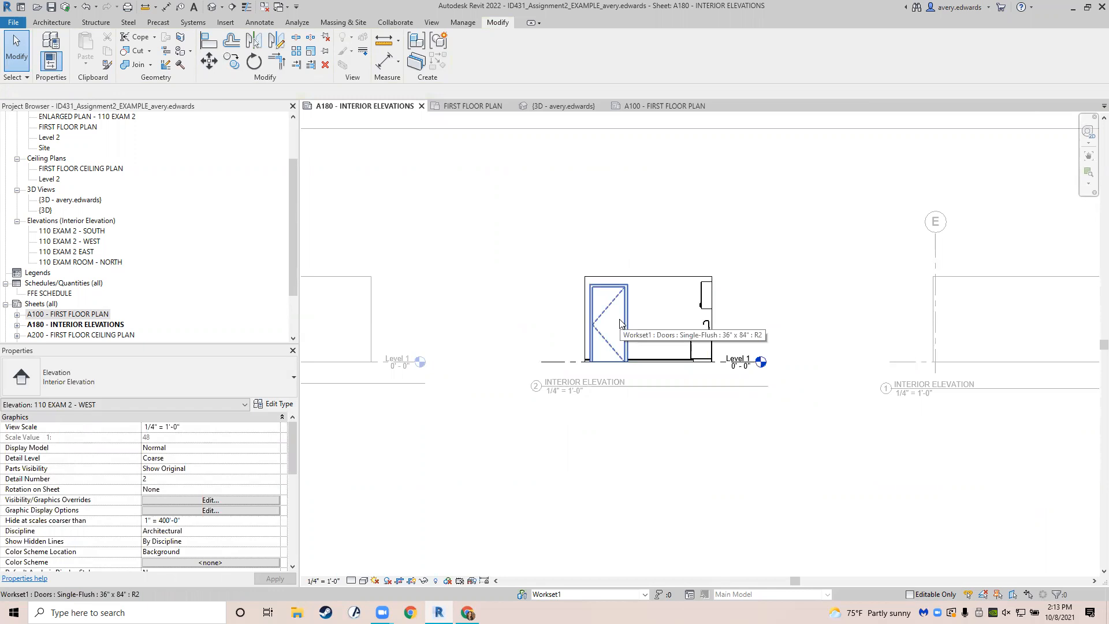
pyautogui.scroll(5, 620, 323)
pyautogui.press('t')
pyautogui.press('g')
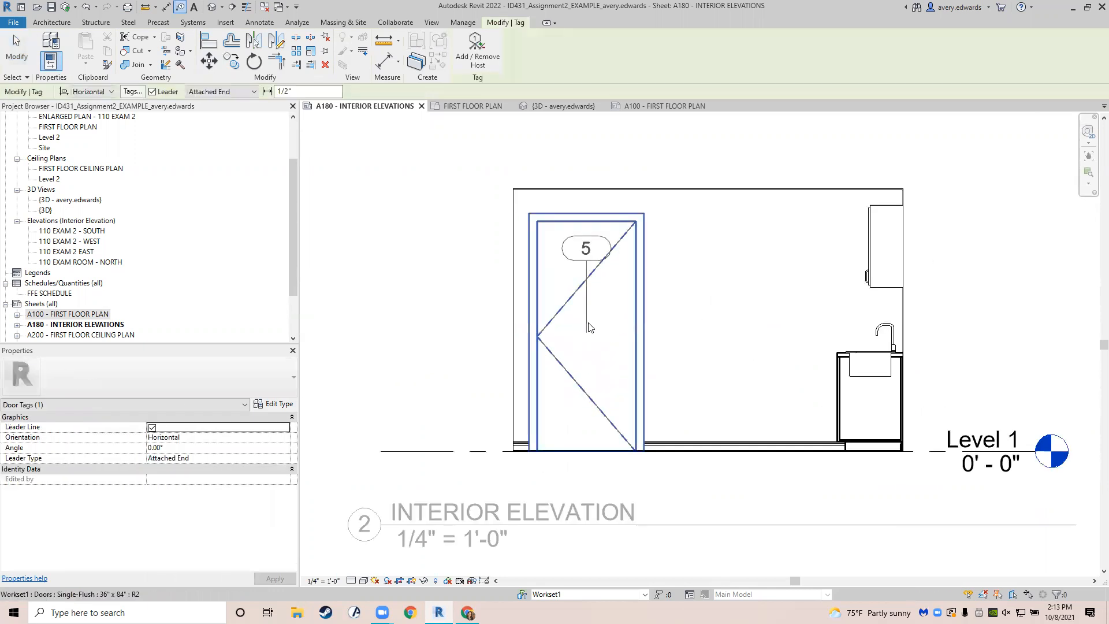
pyautogui.click(162, 94)
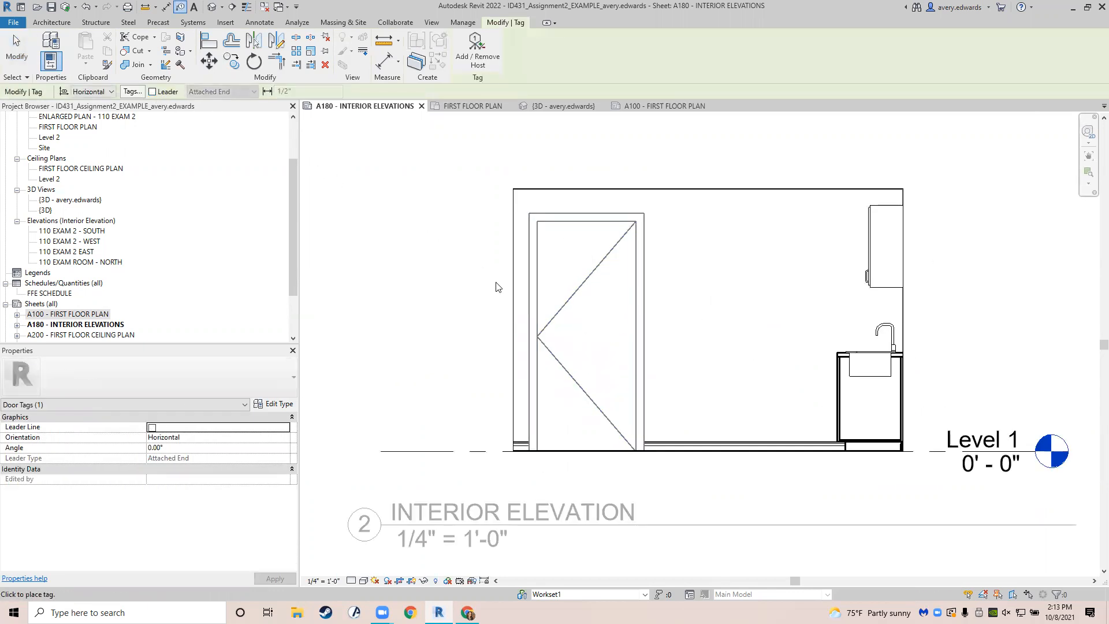
pyautogui.click(592, 338)
pyautogui.press('Escape')
pyautogui.press('Escape')
pyautogui.scroll(-3, 451, 314)
pyautogui.scroll(-3, 452, 315)
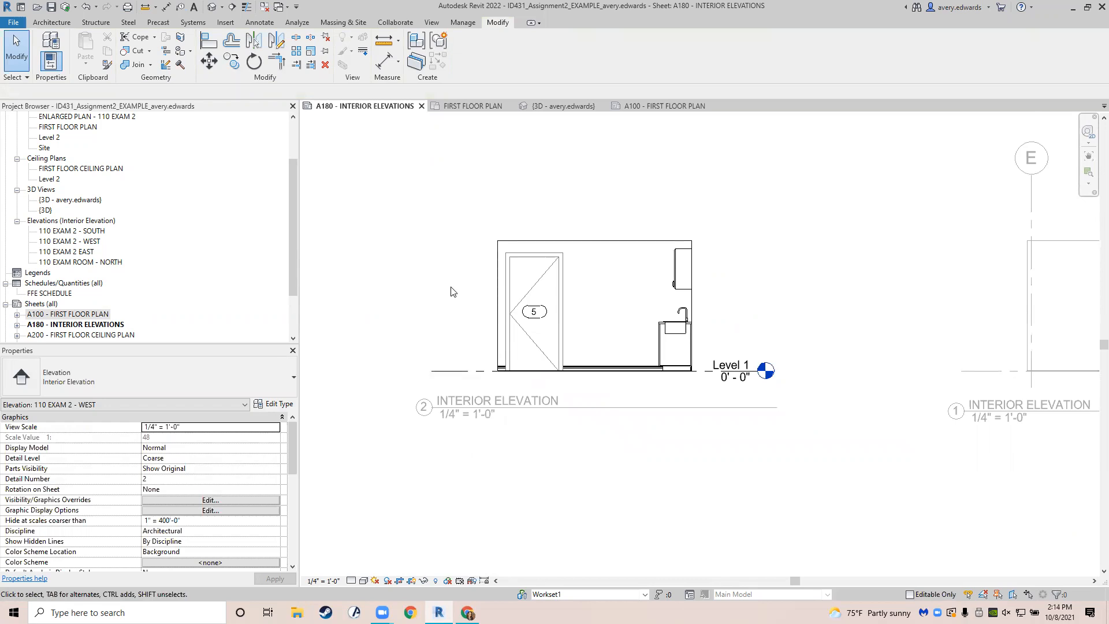
pyautogui.scroll(-4, 451, 288)
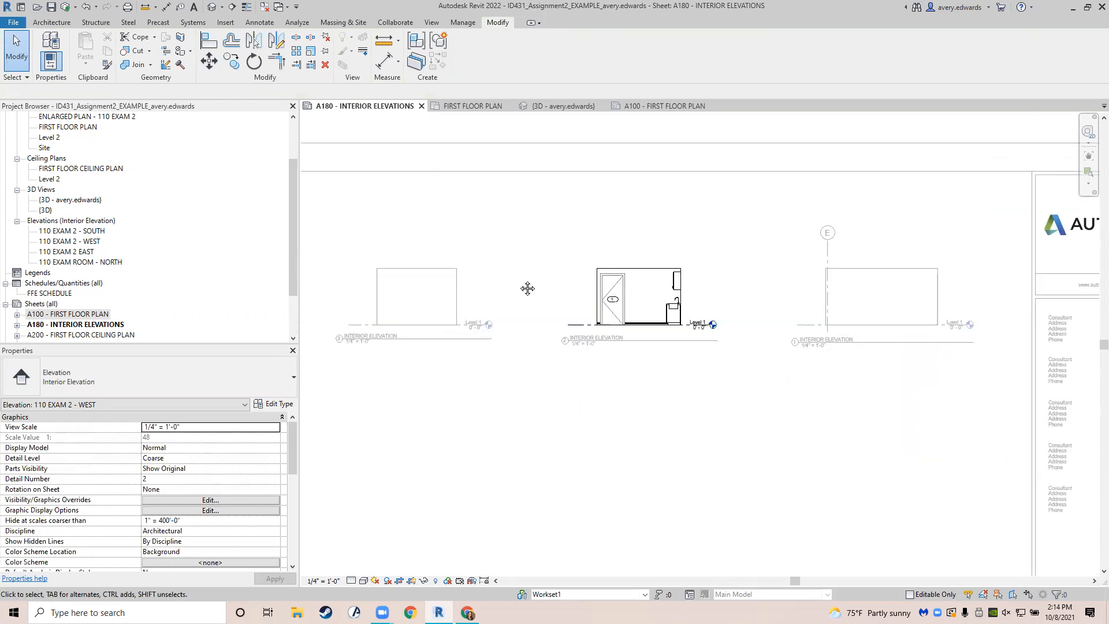
pyautogui.moveTo(527, 287); pyautogui.dragTo(589, 302, button='middle')
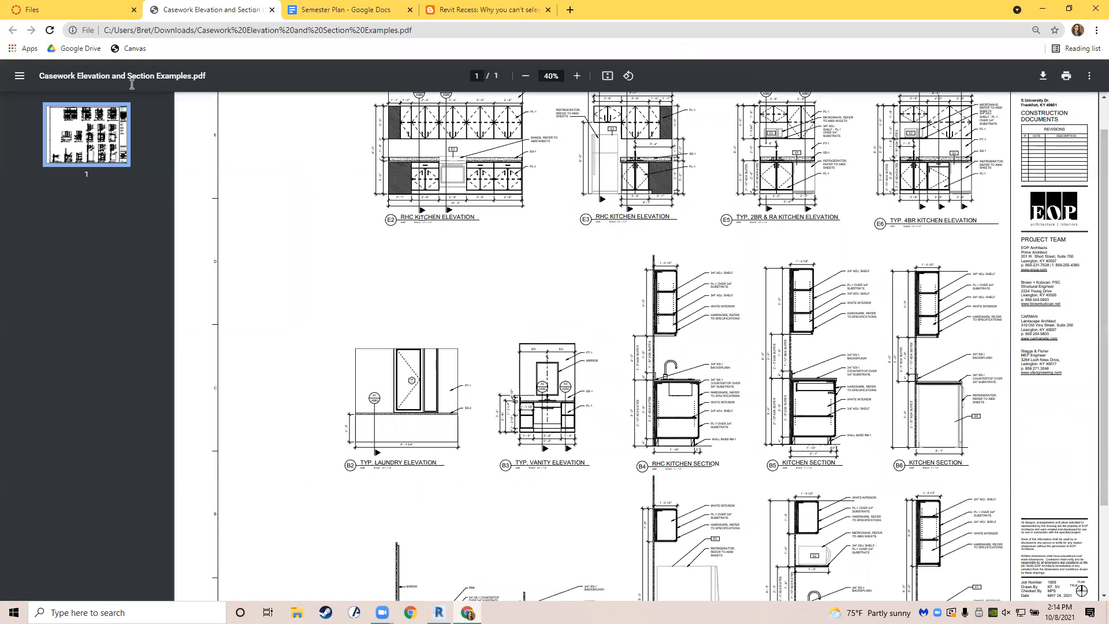
# Switch to the browser, download Vinyl Wall Base Profile.rfa from the Assignment 2 course files and open it in Revit.
pyautogui.click(103, 10)
pyautogui.click(1065, 85)
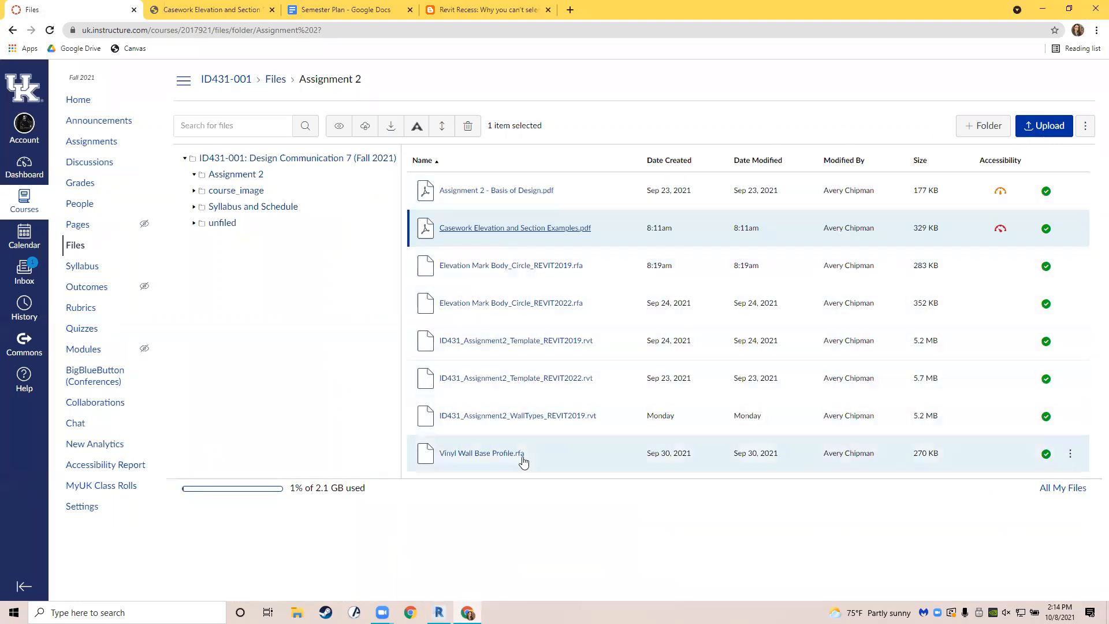
pyautogui.click(496, 456)
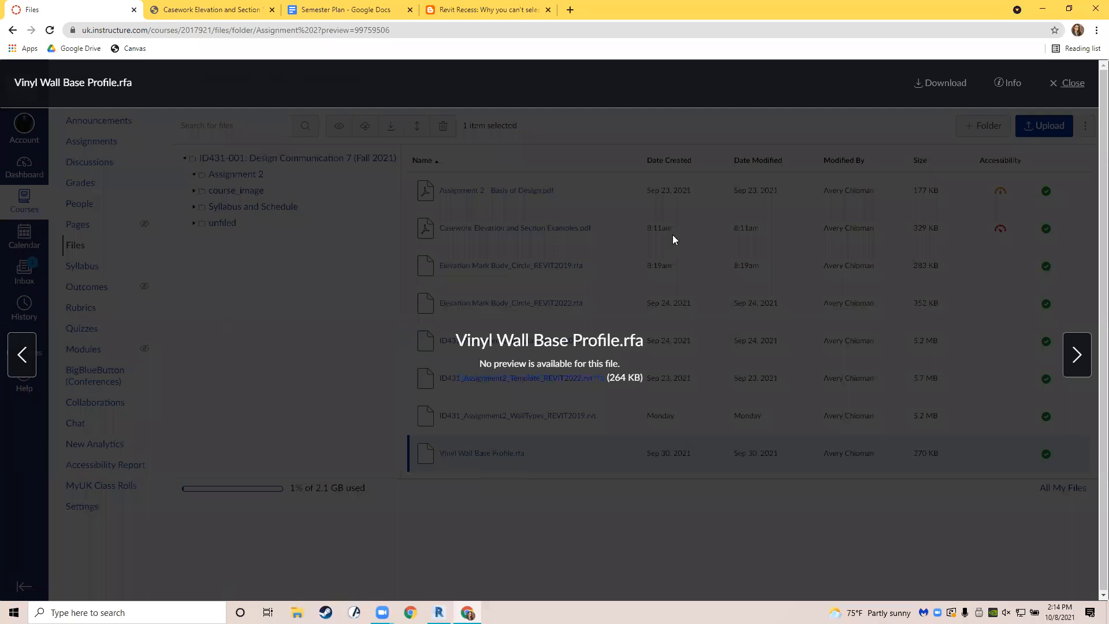
pyautogui.click(954, 83)
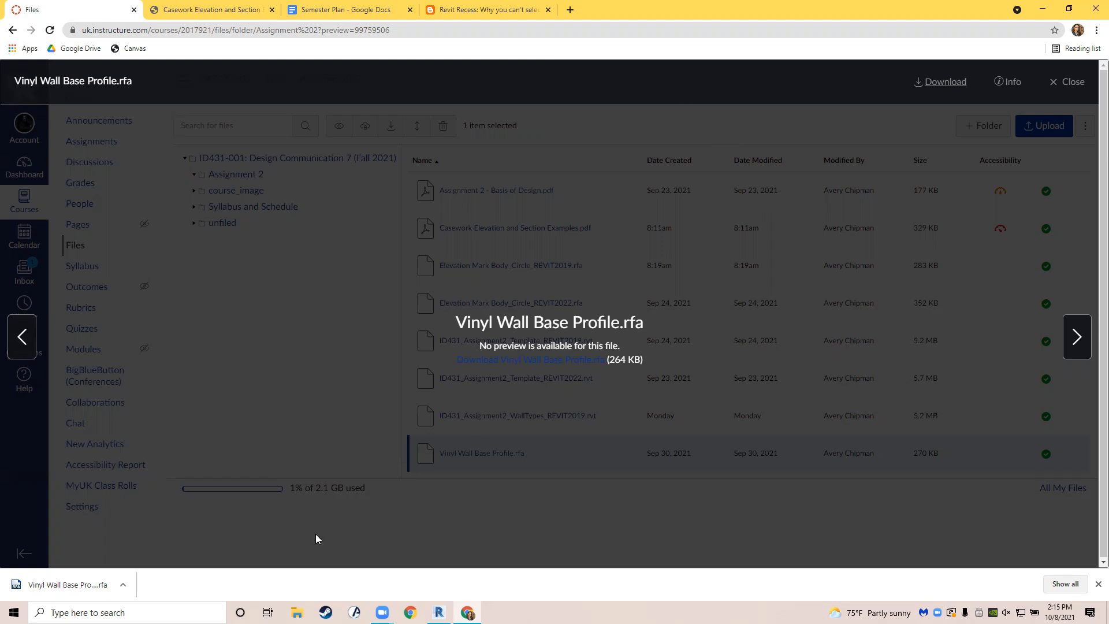
pyautogui.click(75, 585)
pyautogui.click(557, 288)
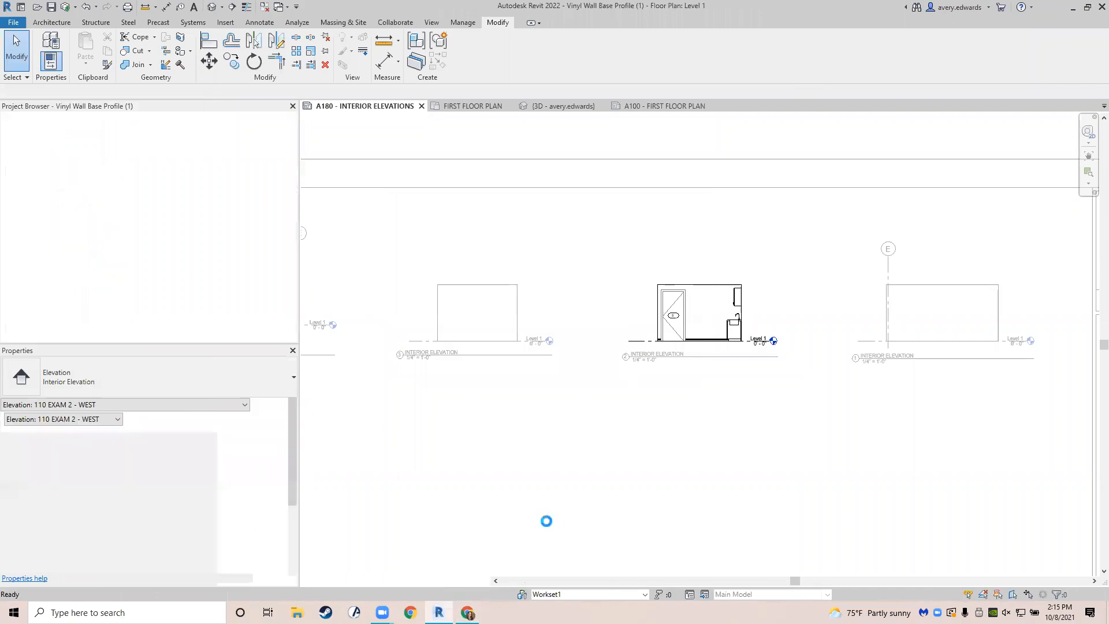
# Switch back to the browser and search Google for "viewport hidden revit" in a new tab.
pyautogui.click(468, 612)
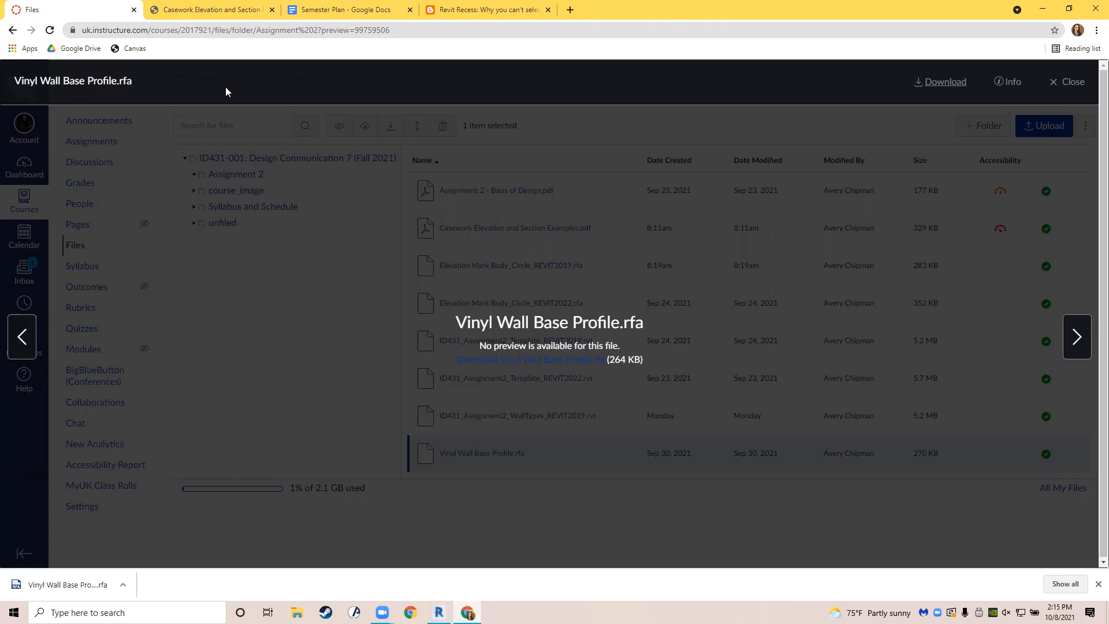
pyautogui.rightClick(71, 9)
pyautogui.click(107, 14)
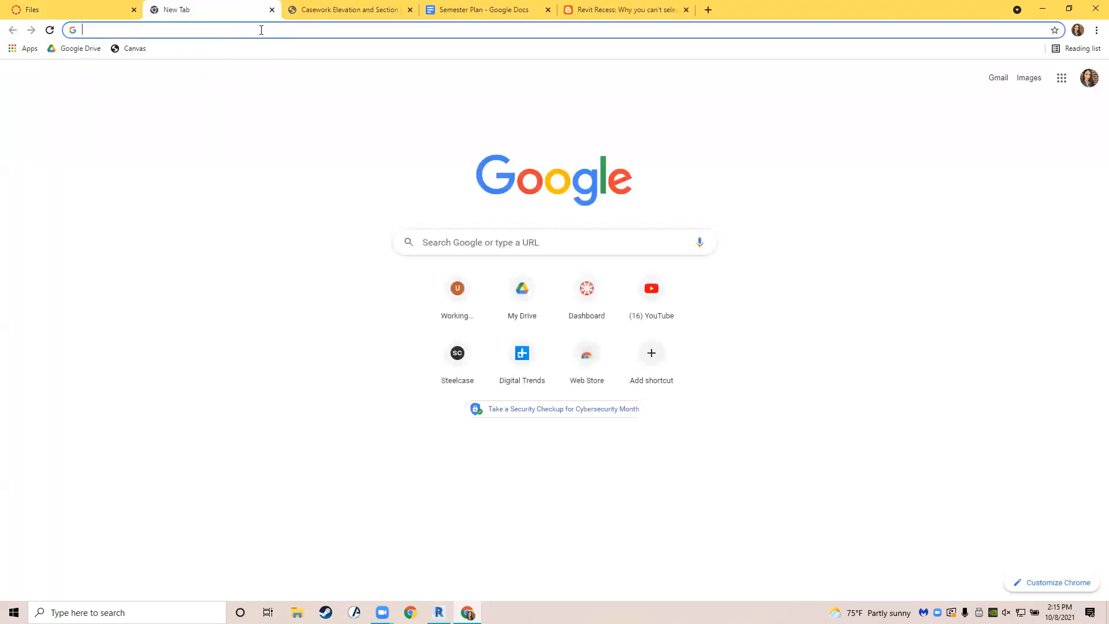
pyautogui.write('viewport')
pyautogui.write('ki')
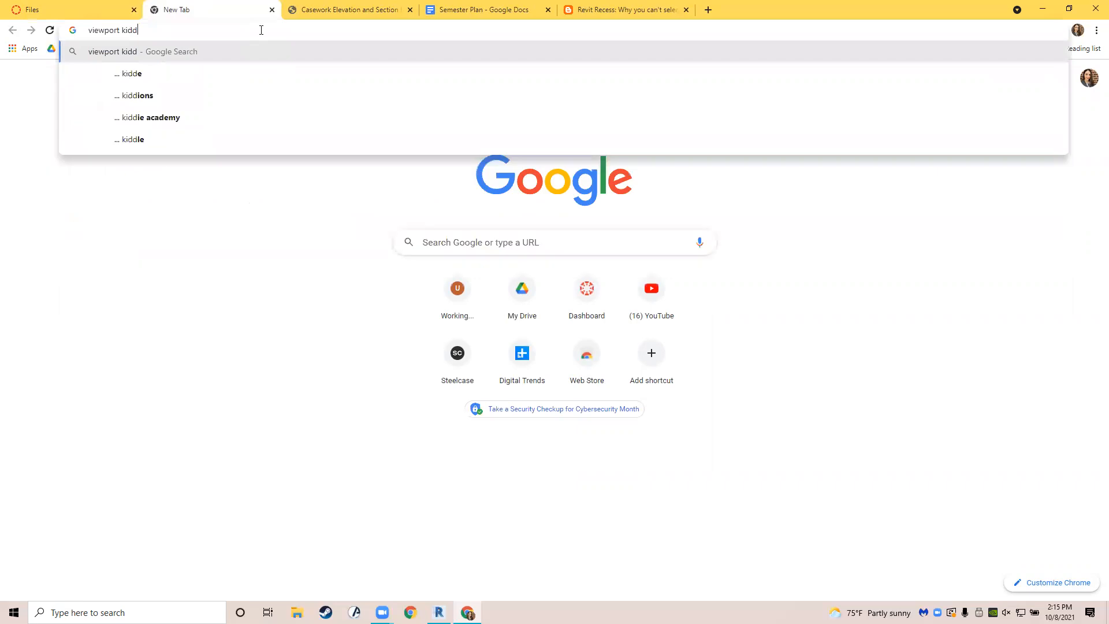
pyautogui.press('BackSpace')
pyautogui.press('BackSpace')
pyautogui.write('hidden revit')
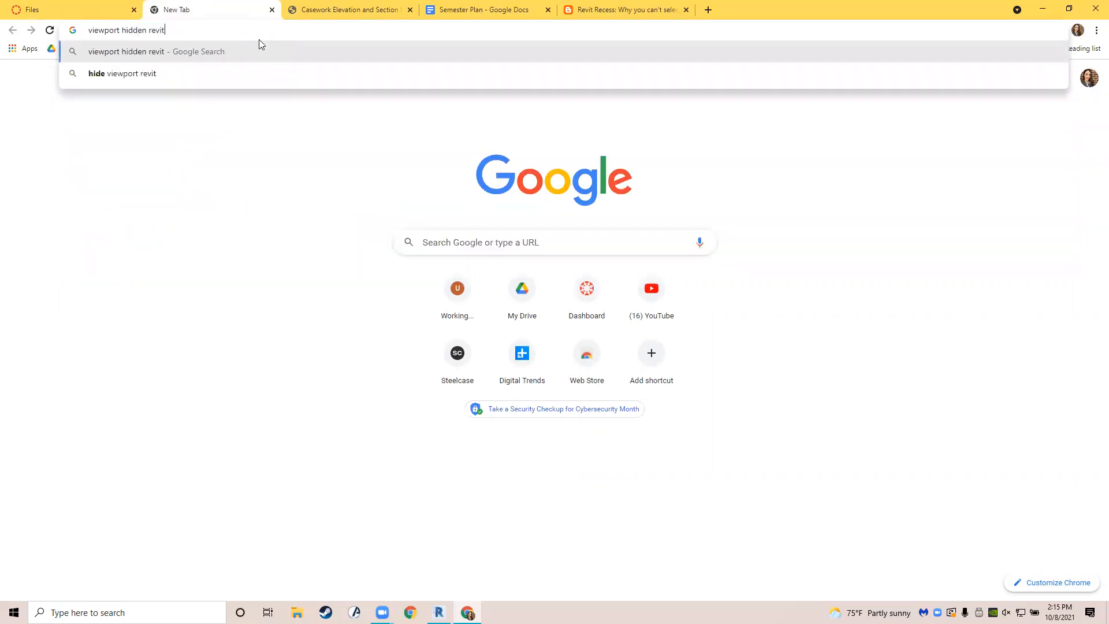
pyautogui.press('Return')
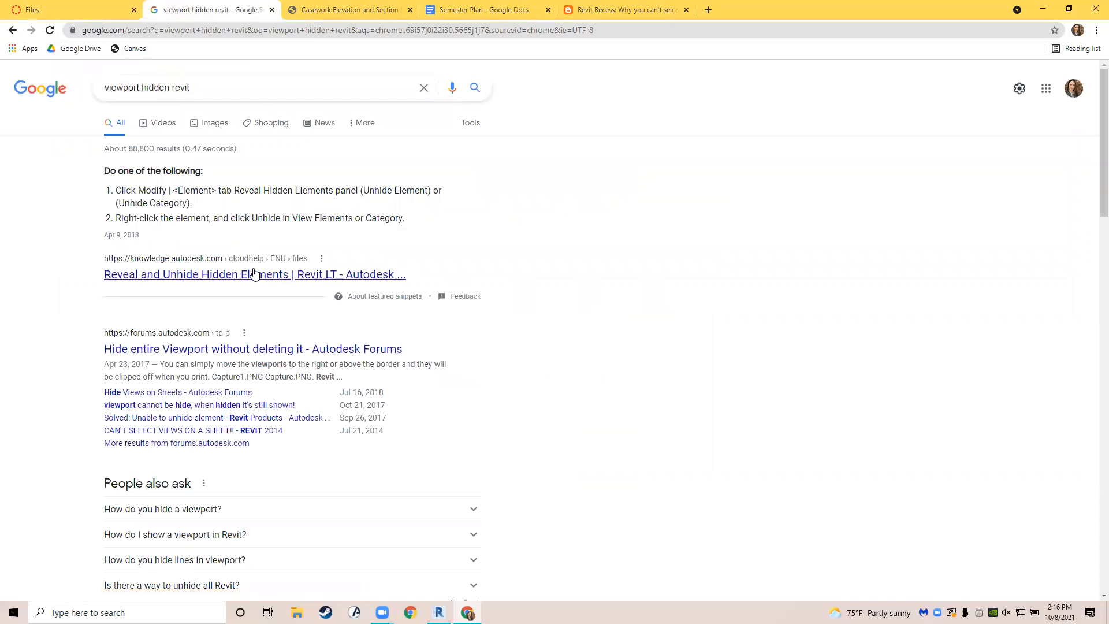
# Look through the search results and expand the related question "How do I show a viewport in Revit?".
pyautogui.scroll(-1, 254, 276)
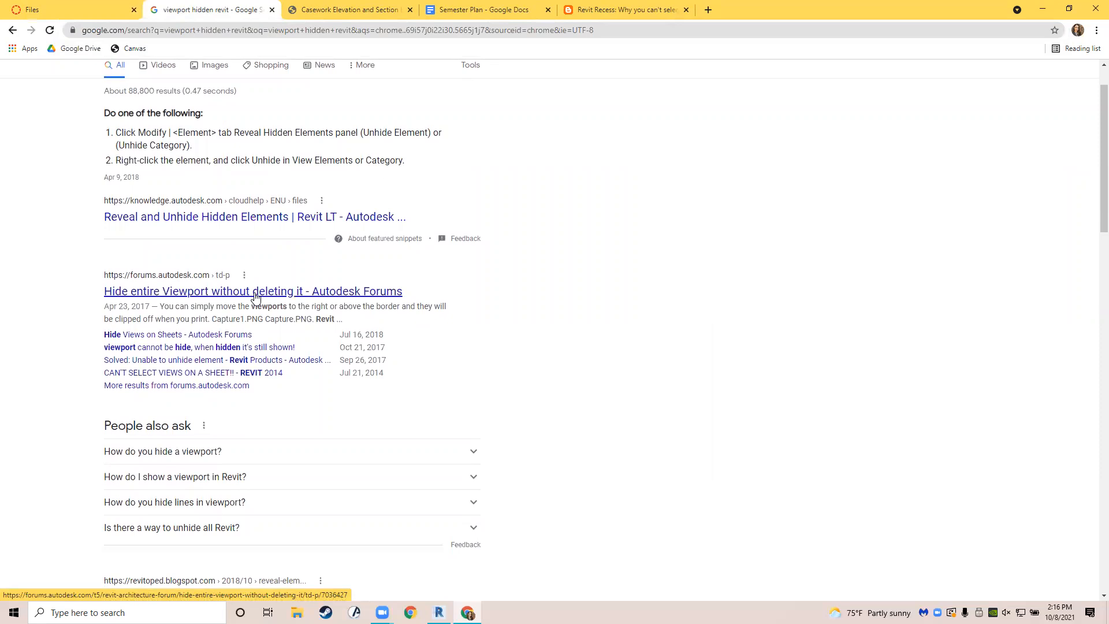
pyautogui.scroll(-4, 255, 297)
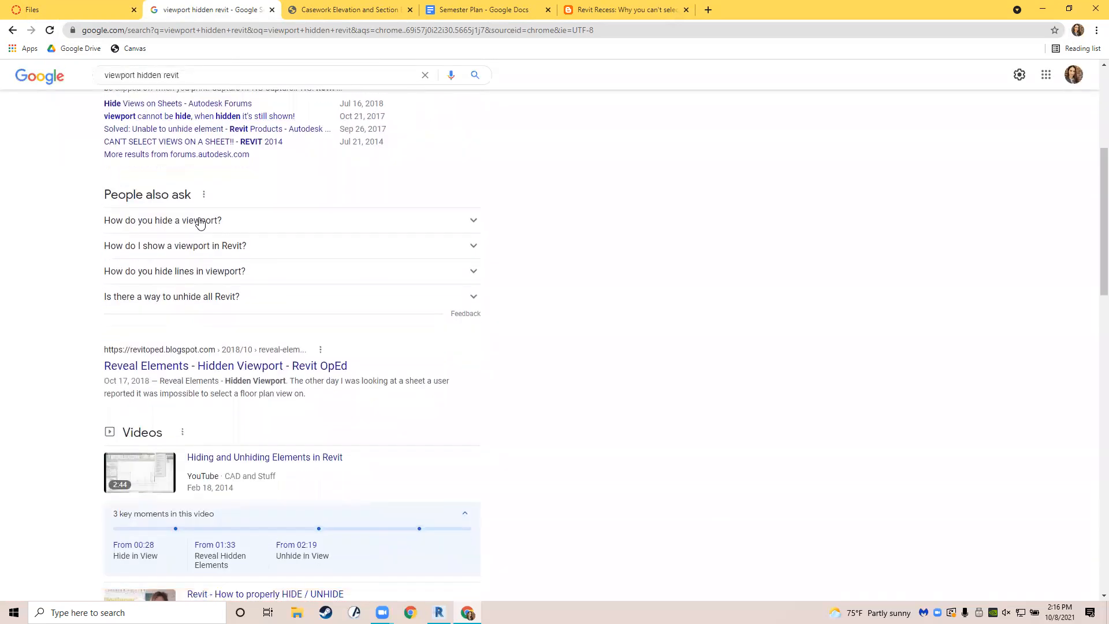
pyautogui.click(200, 244)
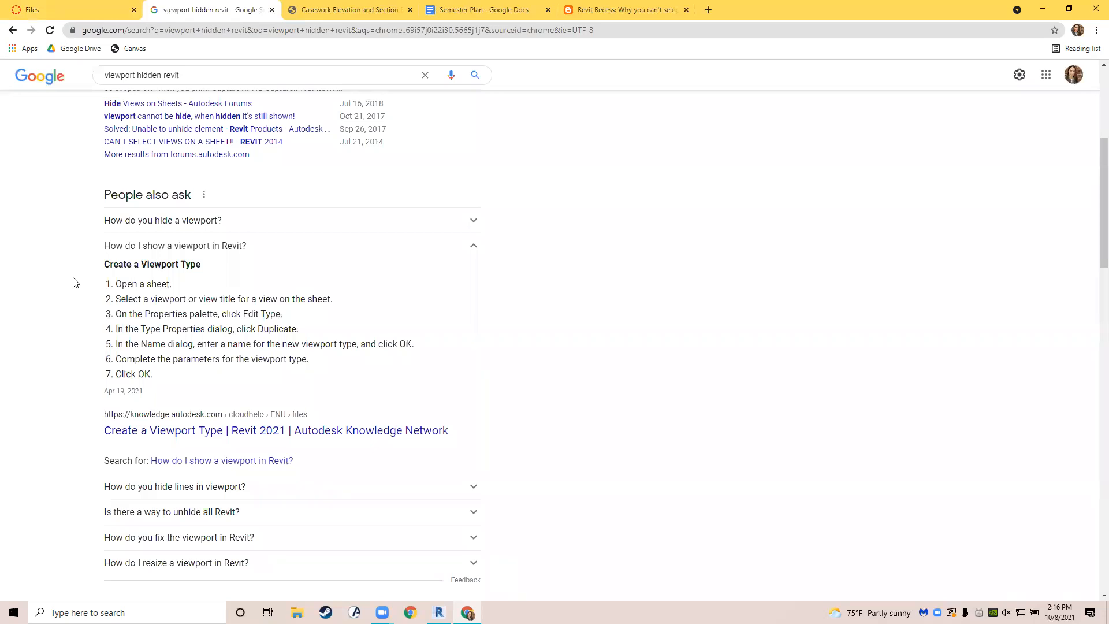
pyautogui.scroll(-8, 73, 283)
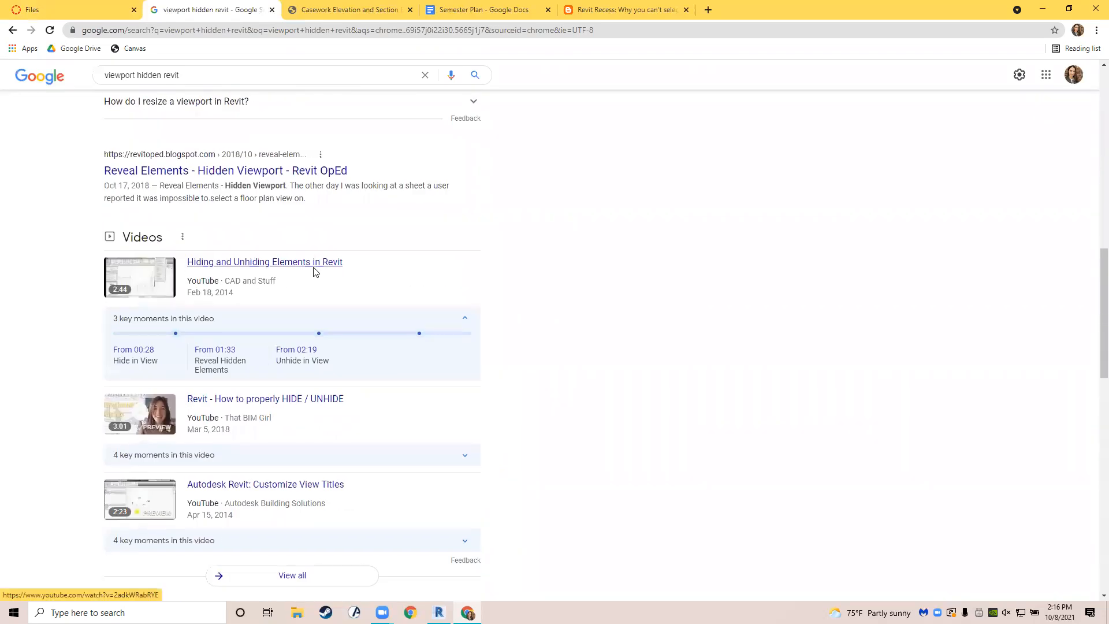
pyautogui.scroll(12, 315, 271)
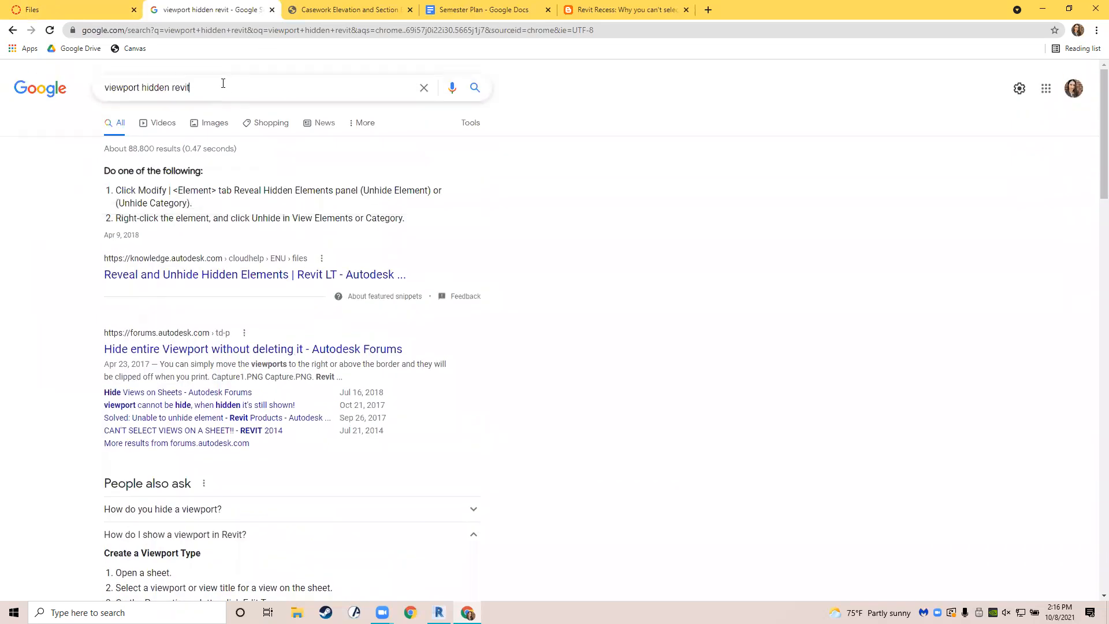
# Refine the search to "viewport hidden revit title gone" and open the Autodesk forum thread "Lost view titles".
pyautogui.click(223, 83)
pyautogui.write('title ')
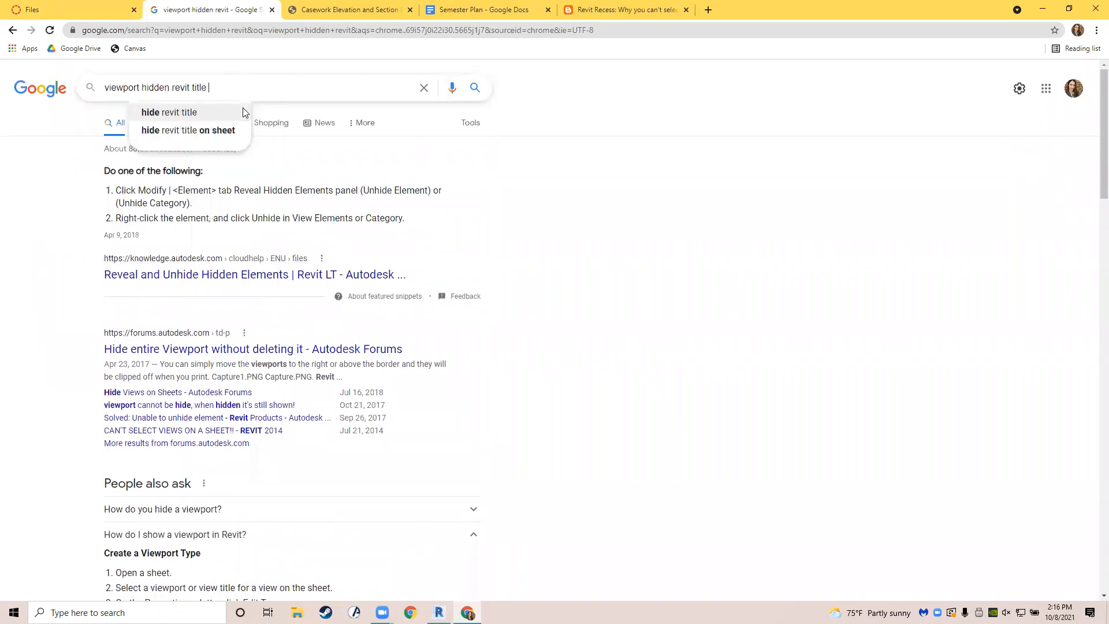
pyautogui.write('gone')
pyautogui.press('Return')
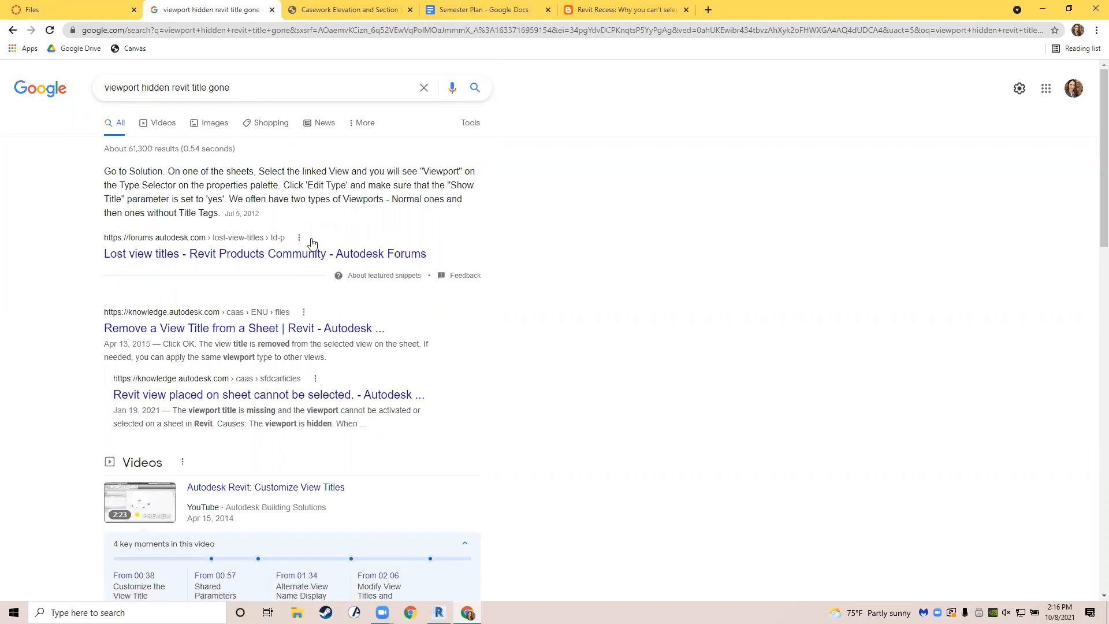
pyautogui.click(283, 259)
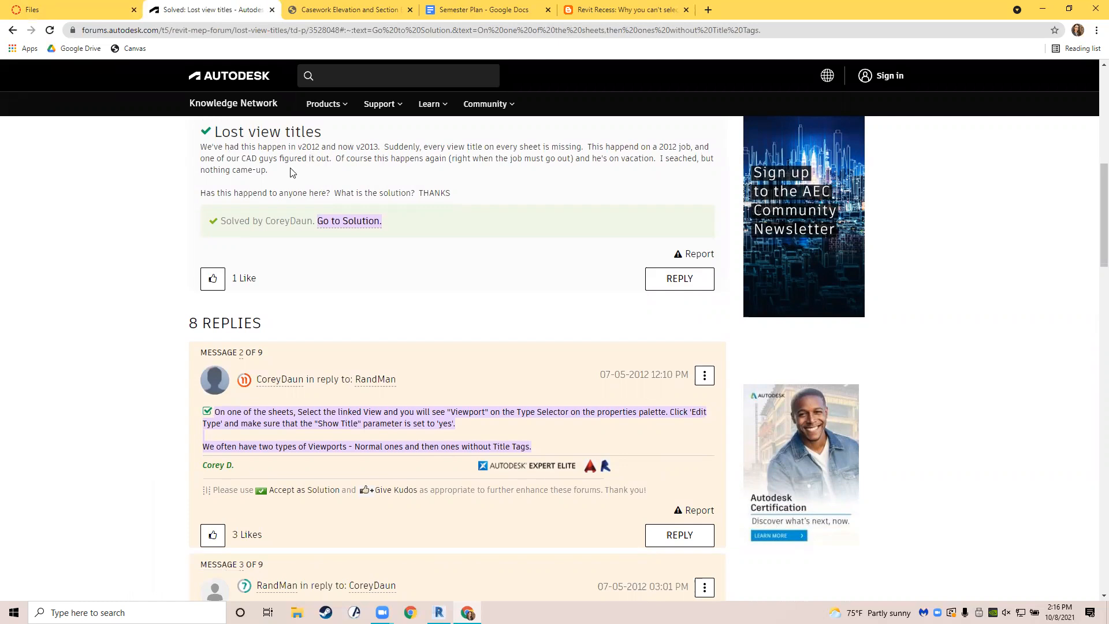
# Read through the solution and replies in the "Lost view titles" thread for ways to restore missing viewport titles.
pyautogui.click(155, 225)
pyautogui.scroll(-2, 156, 225)
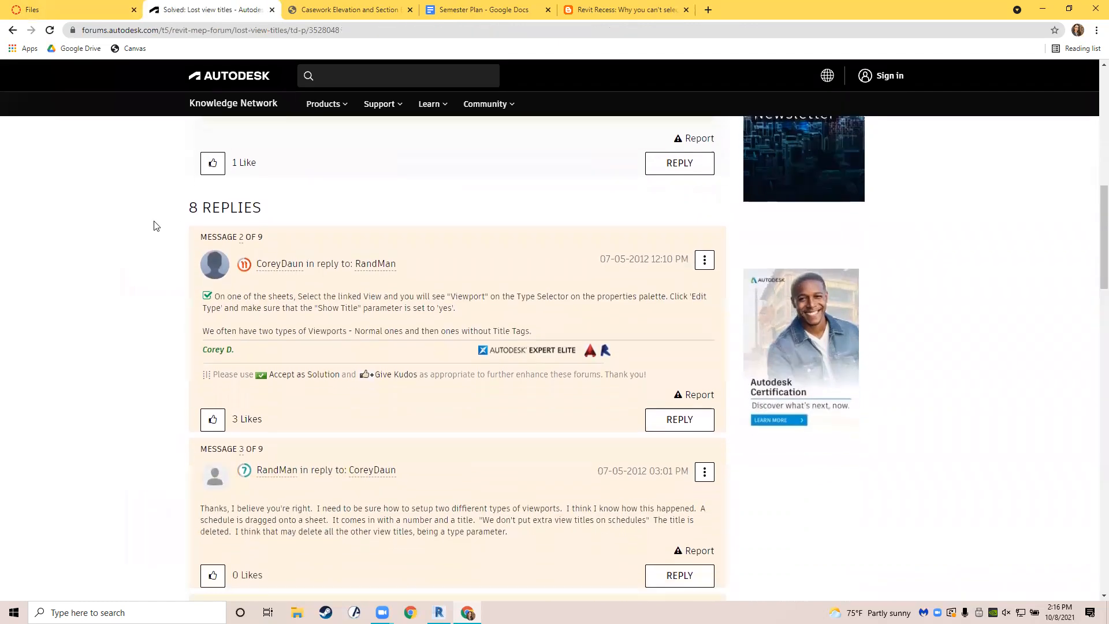
pyautogui.scroll(-1, 156, 225)
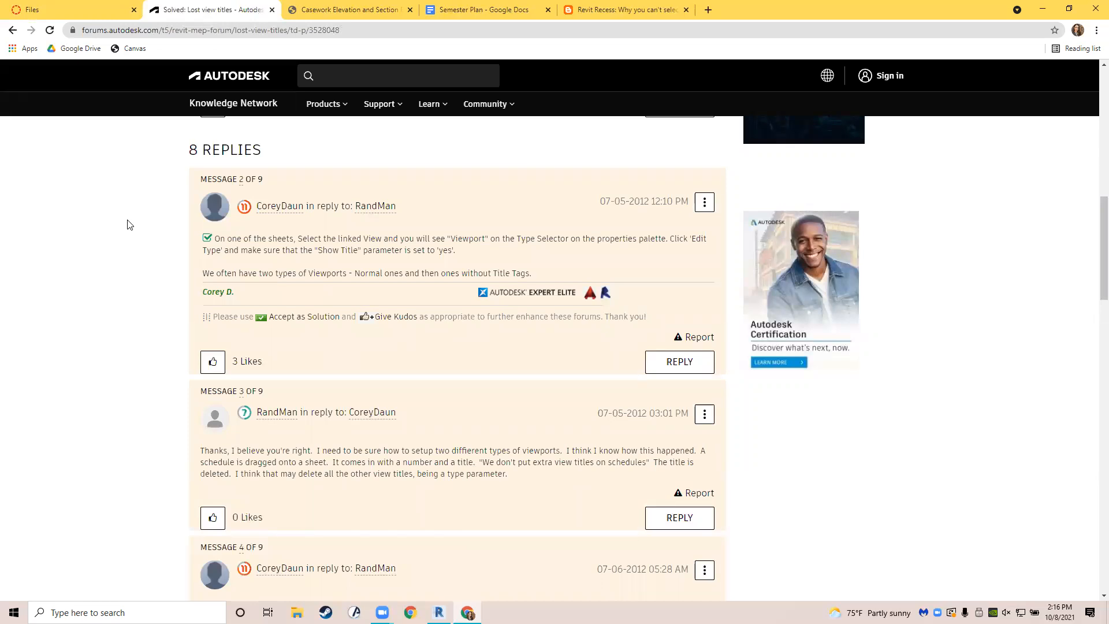
pyautogui.scroll(-4, 129, 224)
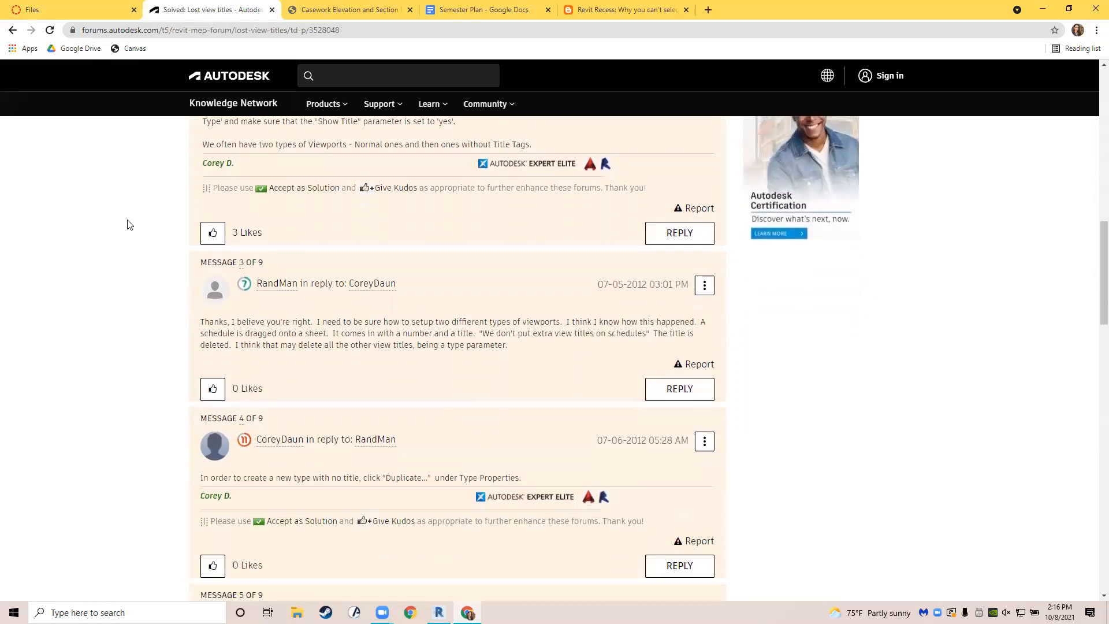
pyautogui.scroll(-3, 129, 225)
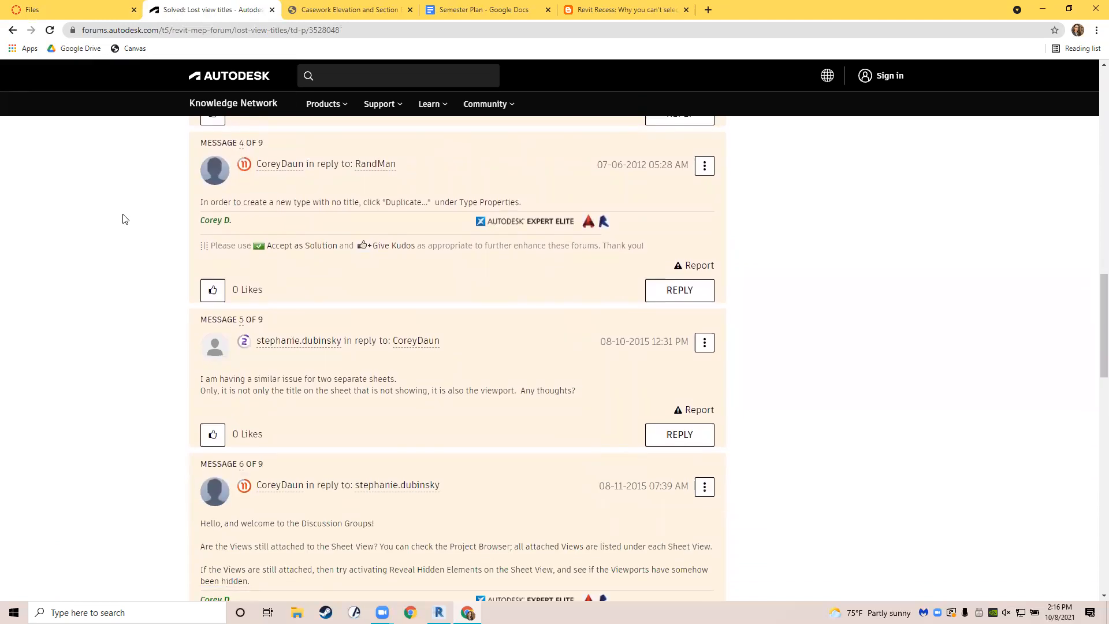
pyautogui.scroll(-3, 124, 220)
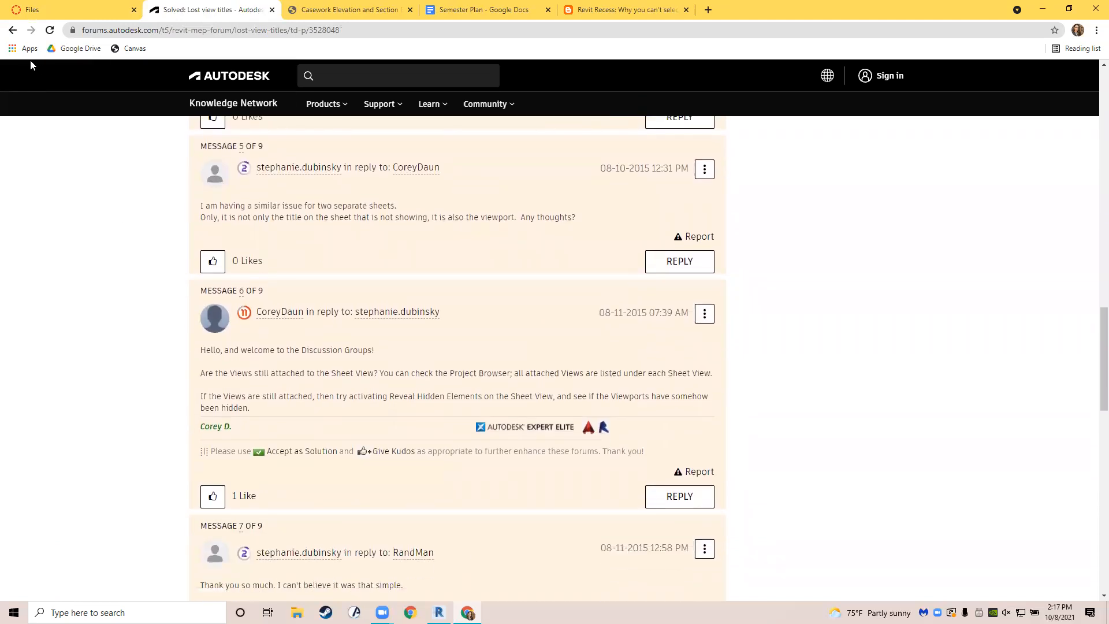
# Return to the search results and read the Autodesk support article "Revit view placed on sheet cannot be selected.".
pyautogui.click(13, 30)
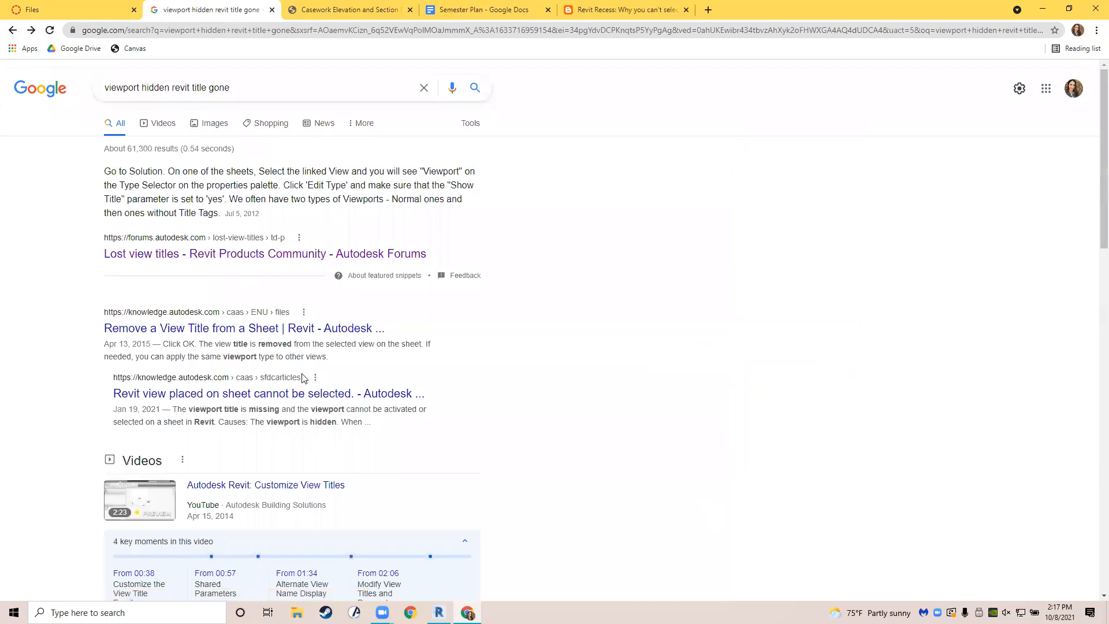
pyautogui.scroll(-1, 486, 384)
pyautogui.scroll(-3, 485, 384)
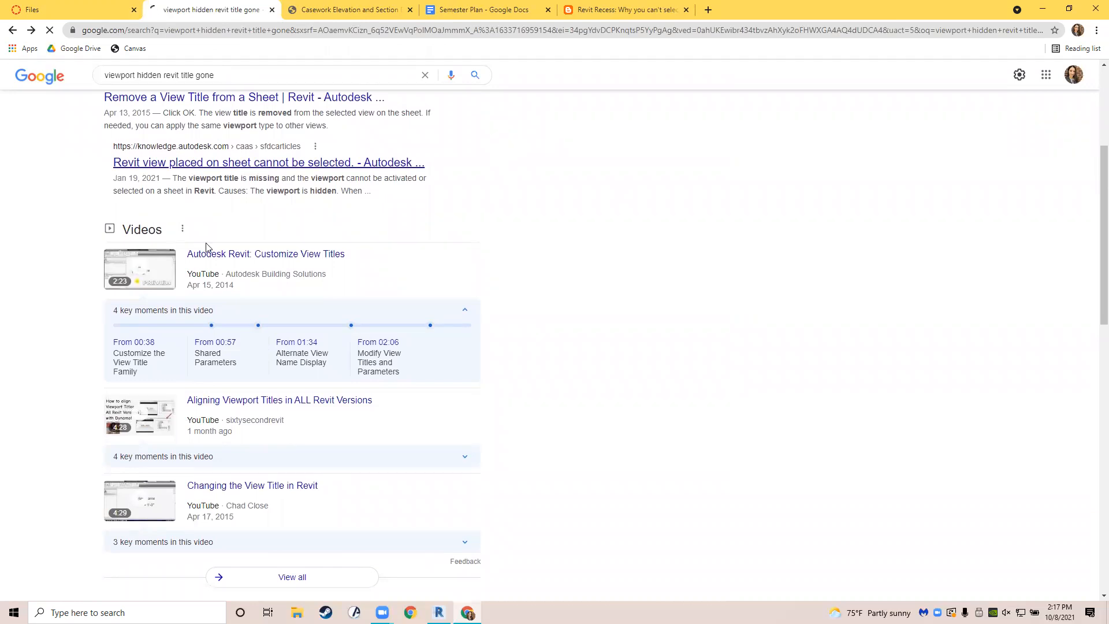
pyautogui.click(331, 164)
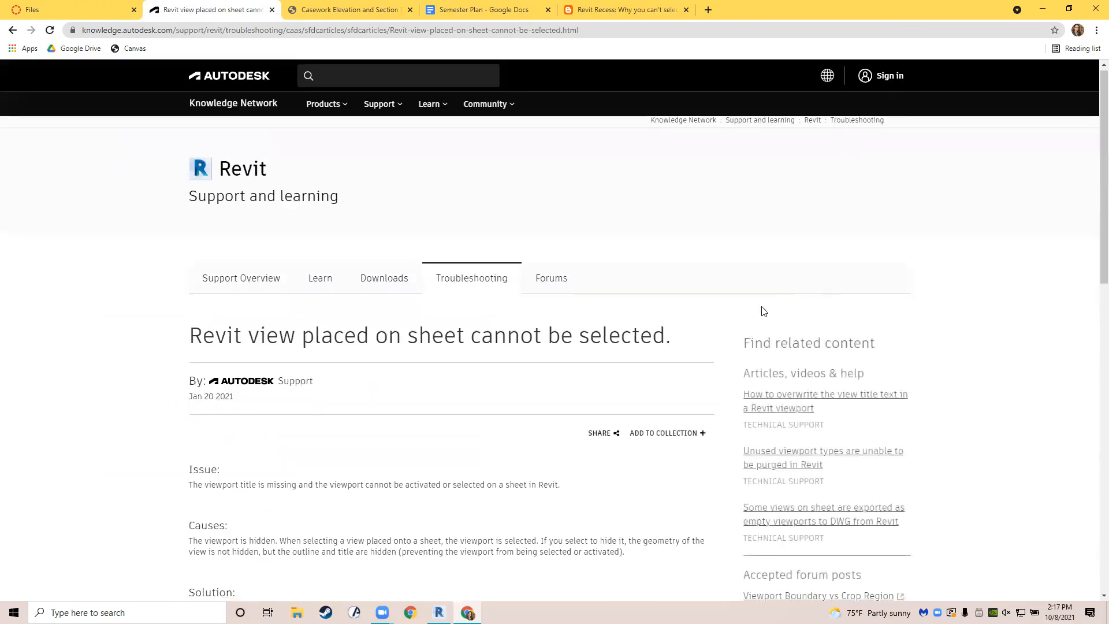
pyautogui.scroll(-2, 416, 362)
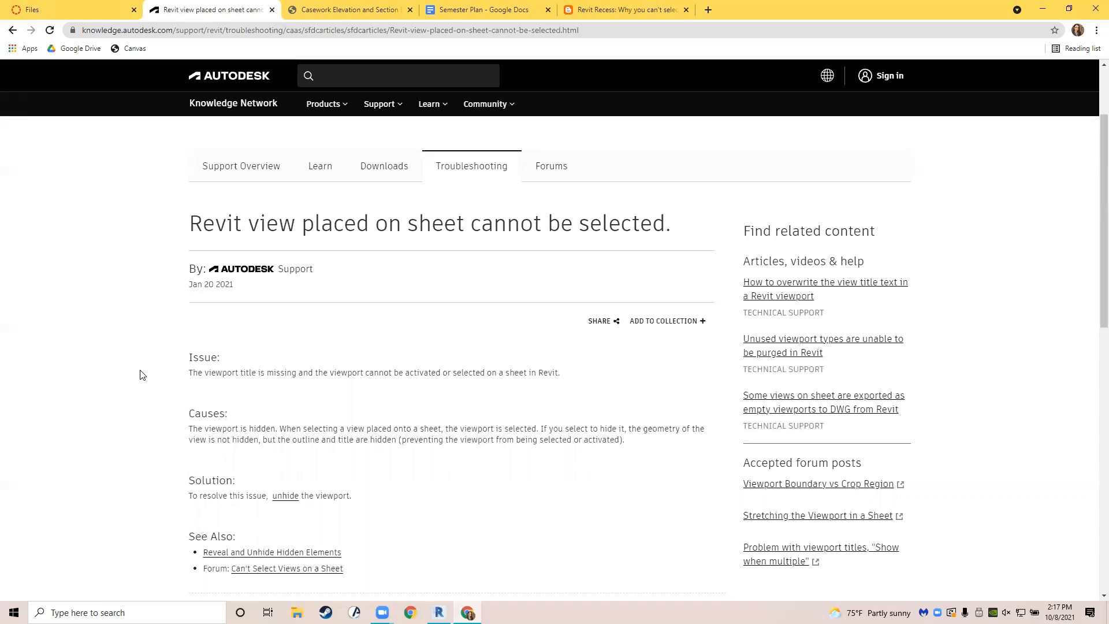
pyautogui.scroll(-3, 141, 375)
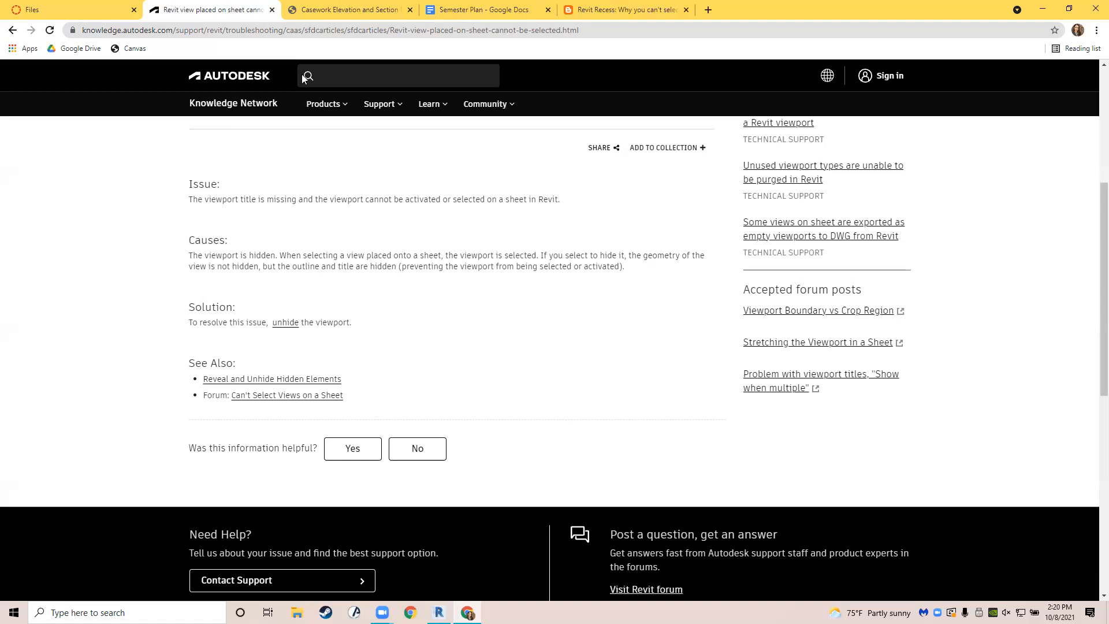
# Search Google for "how to unihide view revit" and refine the query to "how to unihide viewport revit".
pyautogui.click(445, 29)
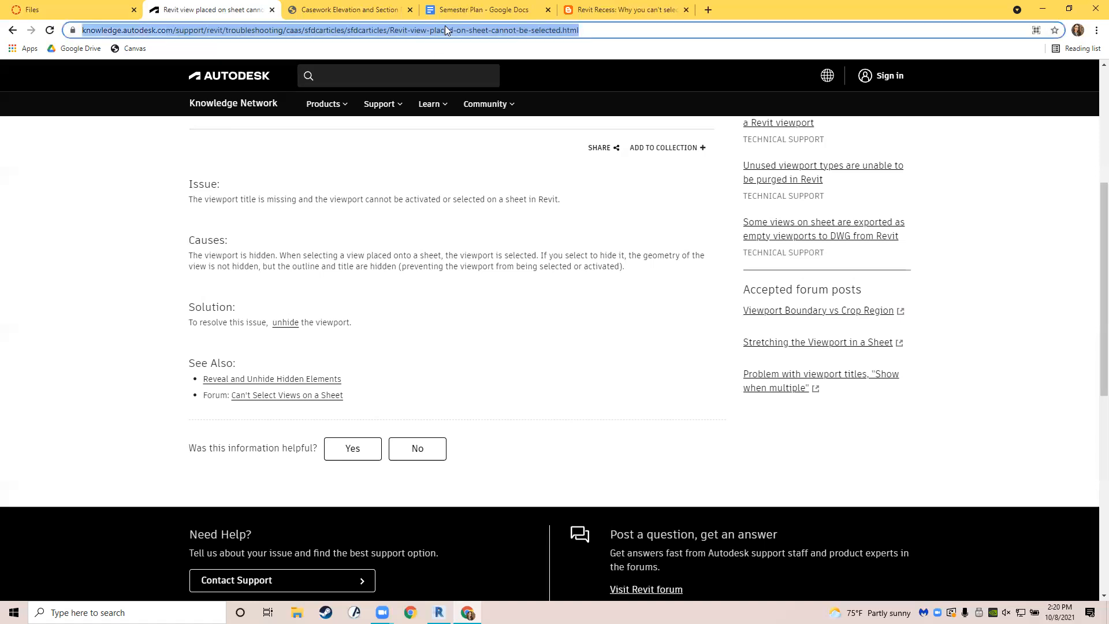
pyautogui.write('how to unihide')
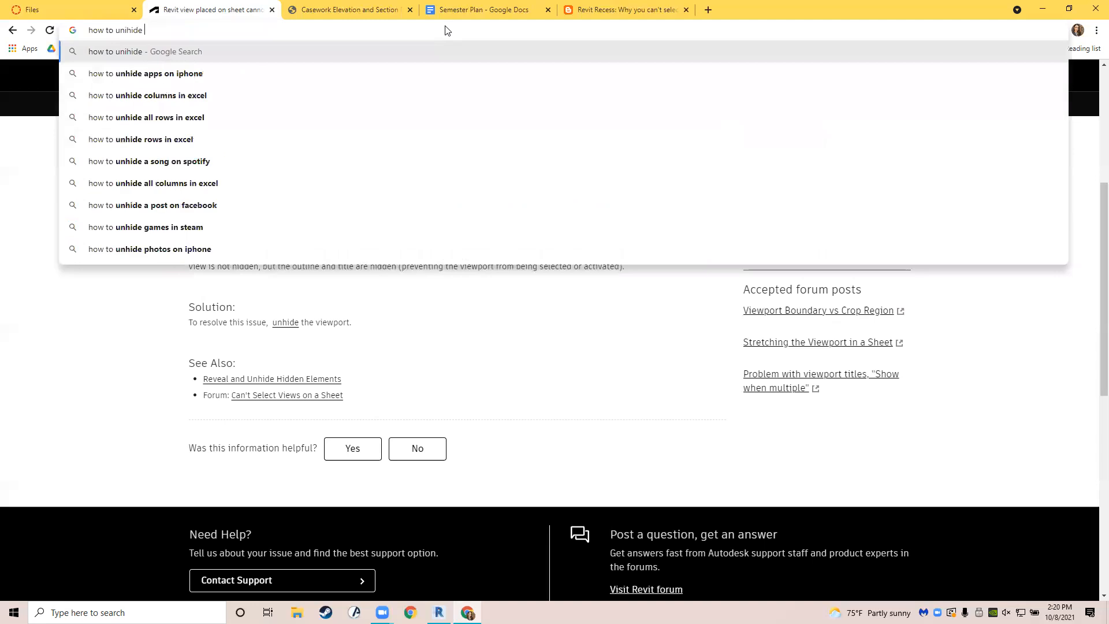
pyautogui.write(' view')
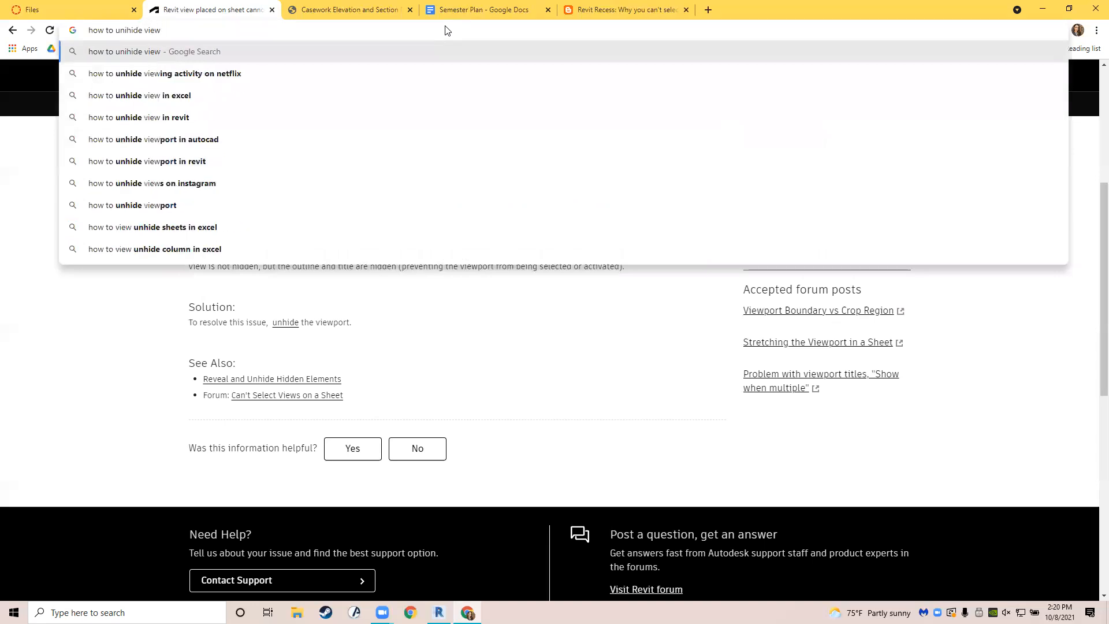
pyautogui.write(' revit')
pyautogui.press('Return')
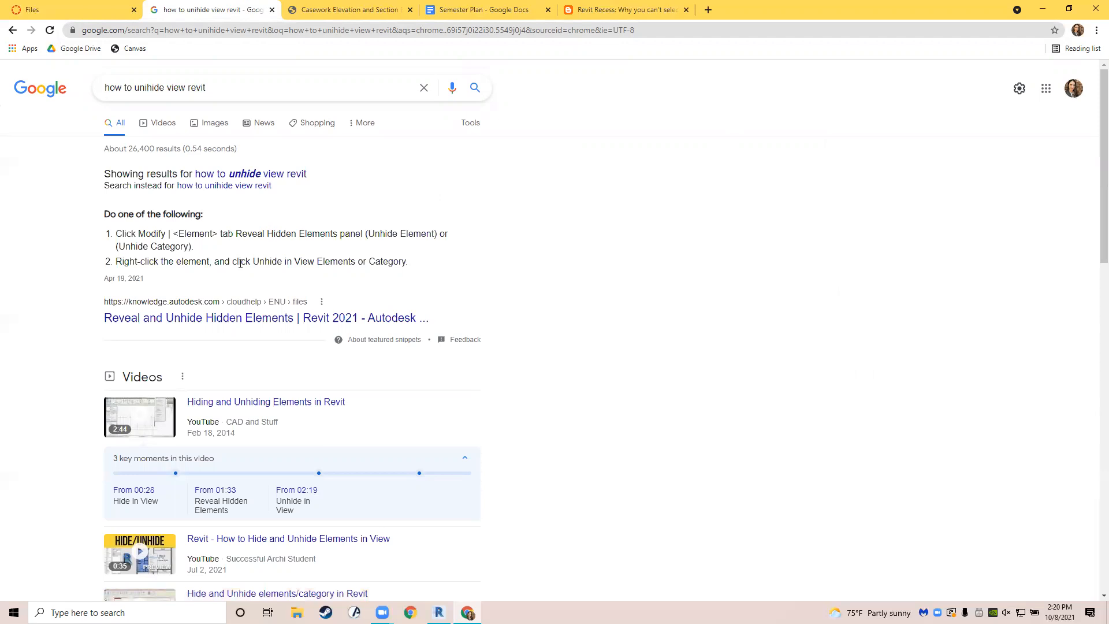
pyautogui.click(187, 88)
pyautogui.write('port')
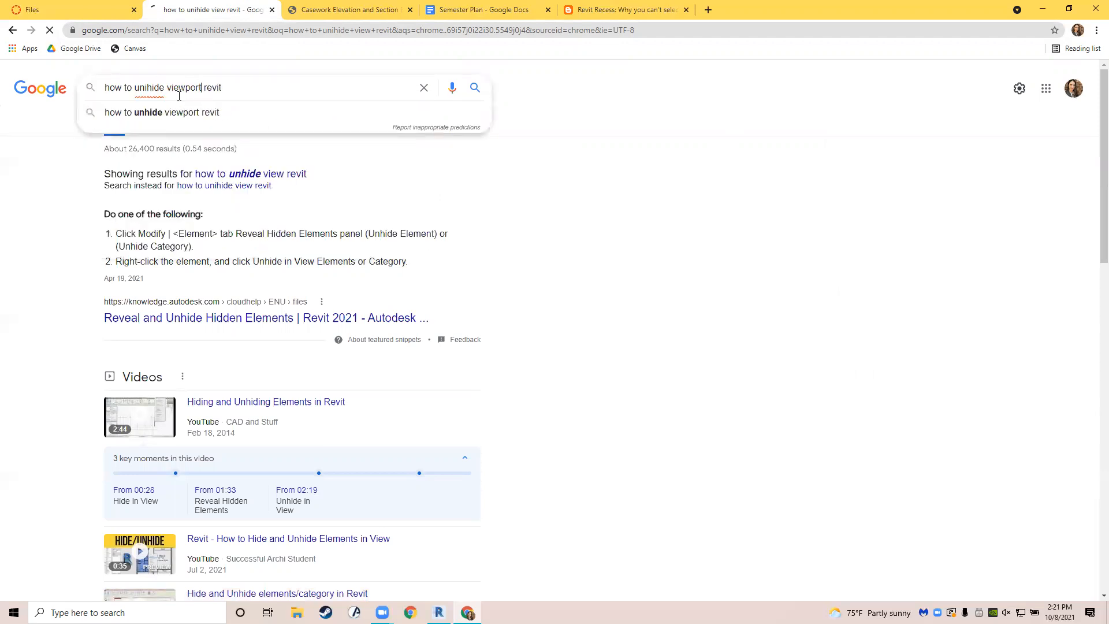
pyautogui.press('Return')
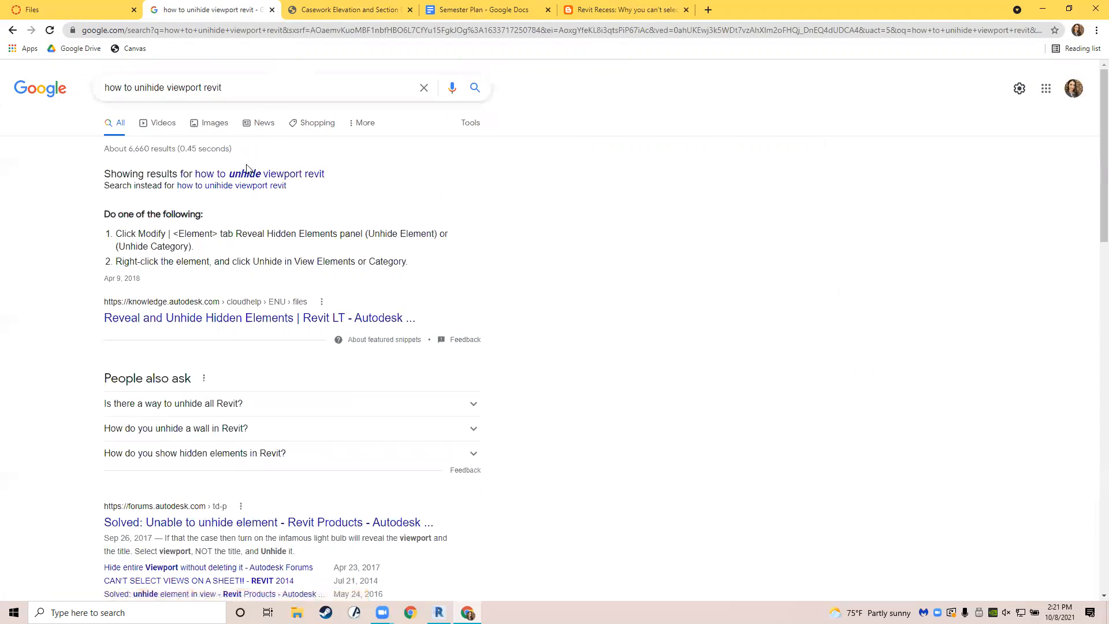
# Open the Autodesk forum result "Unable to unhide element" and read the question and its first reply.
pyautogui.scroll(-2, 275, 315)
pyautogui.scroll(-1, 279, 296)
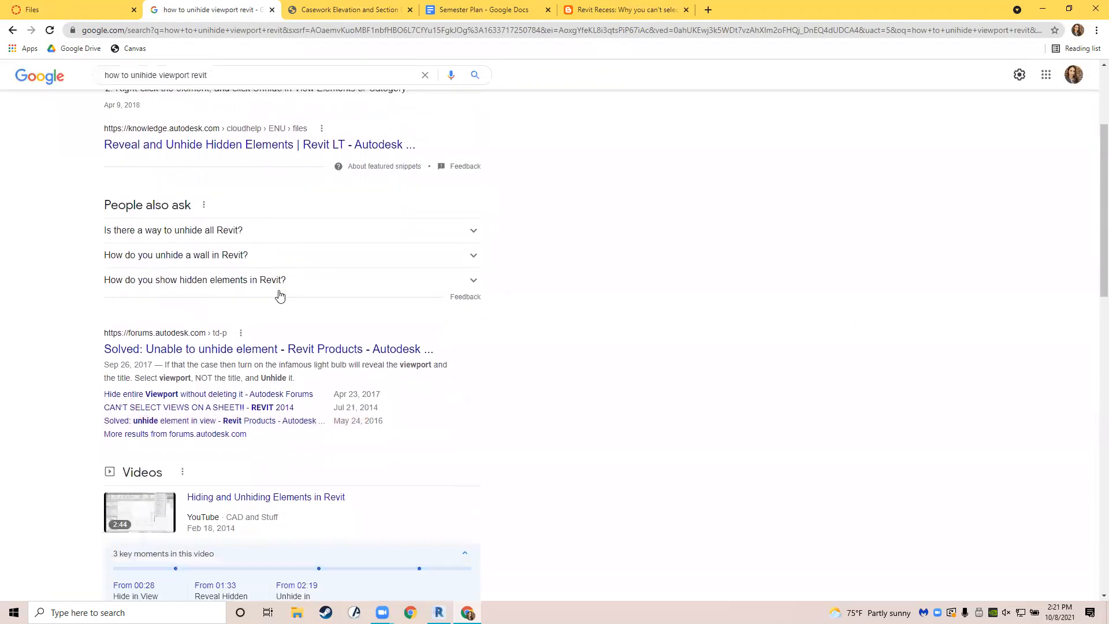
pyautogui.scroll(-1, 280, 301)
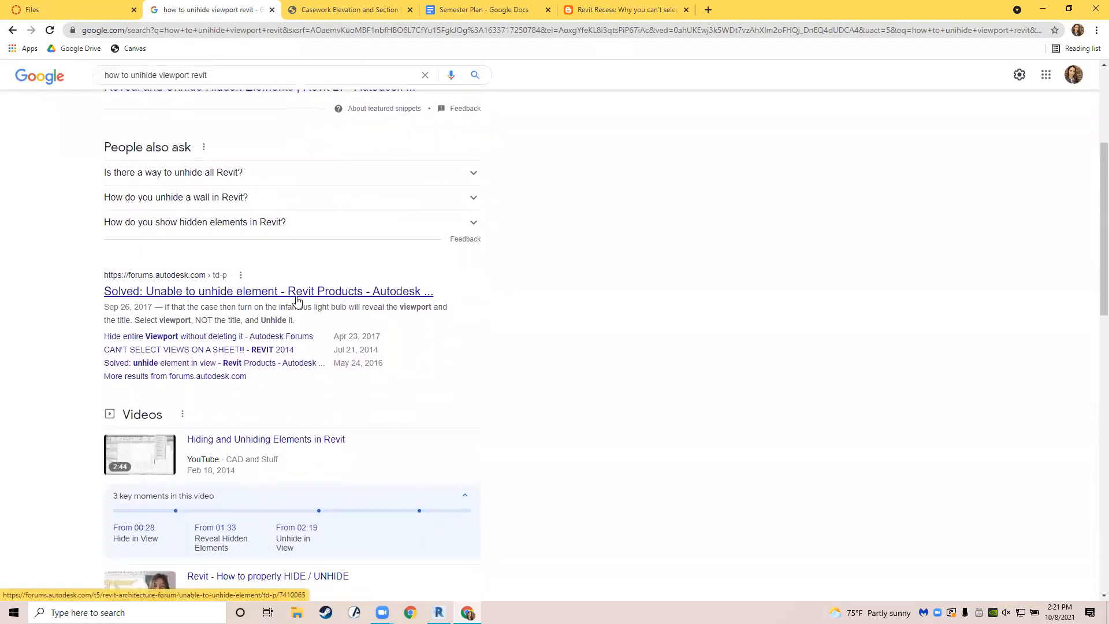
pyautogui.click(282, 296)
pyautogui.scroll(-4, 116, 354)
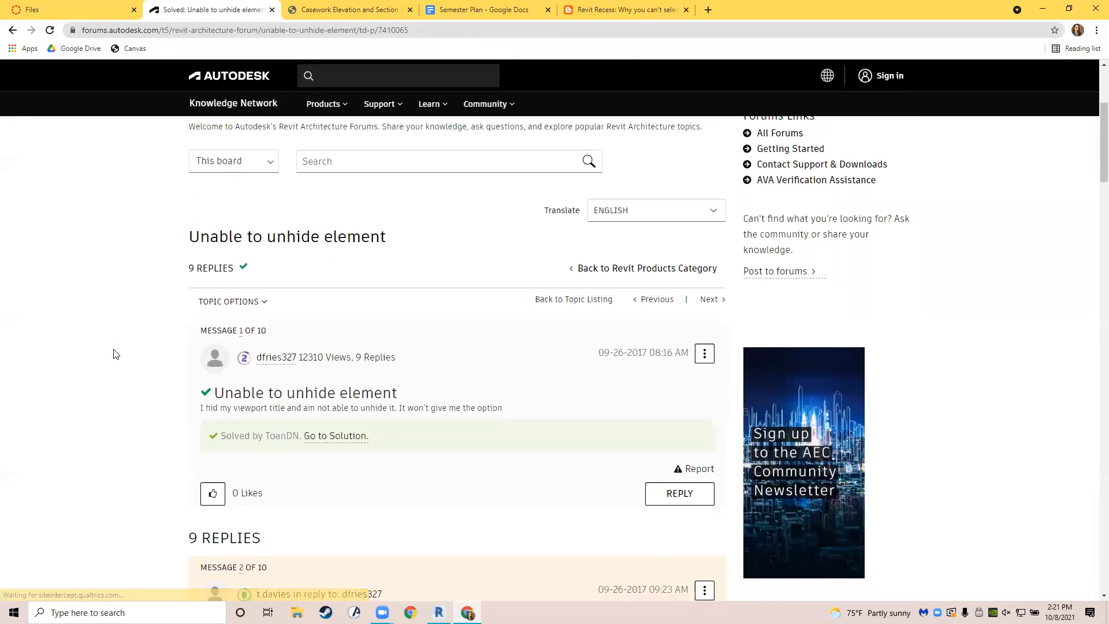
pyautogui.scroll(-2, 116, 354)
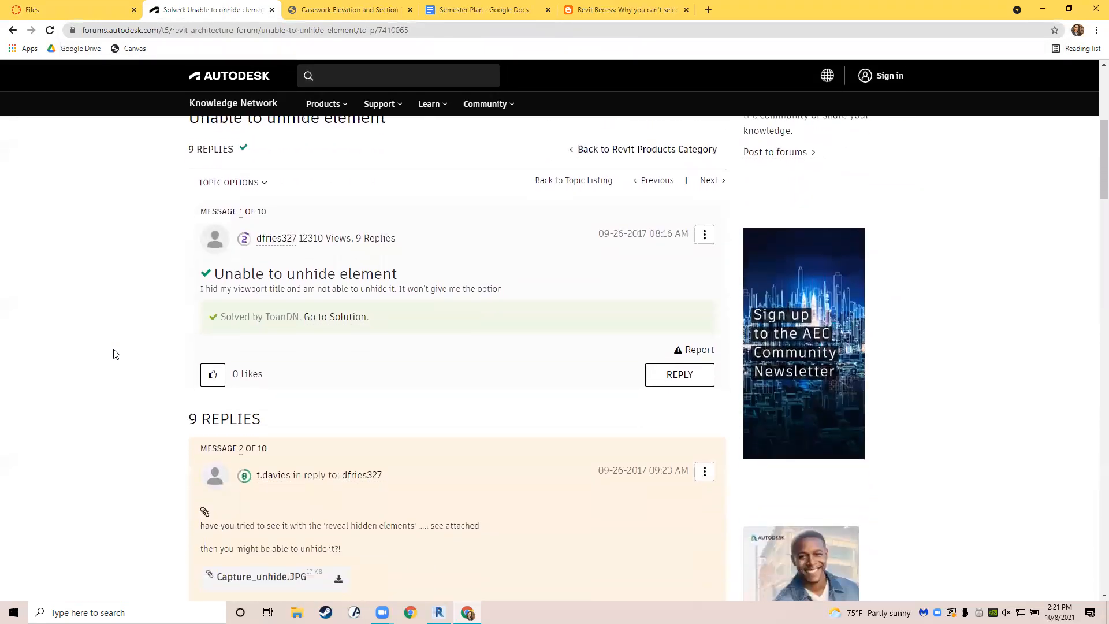
pyautogui.scroll(-2, 116, 354)
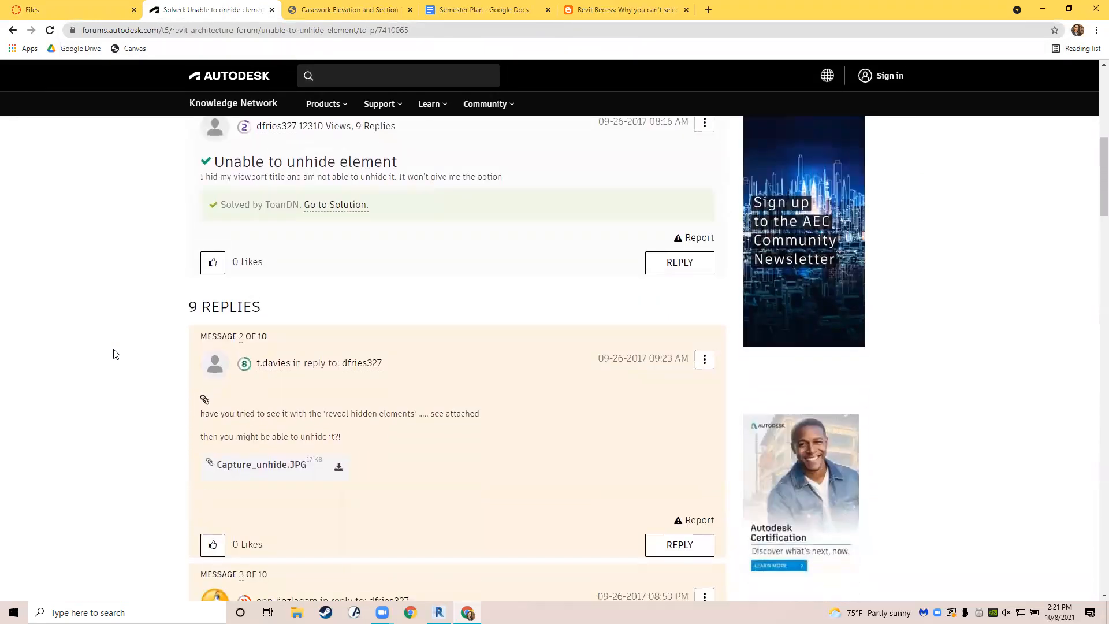
# Preview the reply's attachment Capture_unhide.JPG, close it, and close the forum tab to return to the casework examples PDF.
pyautogui.click(263, 466)
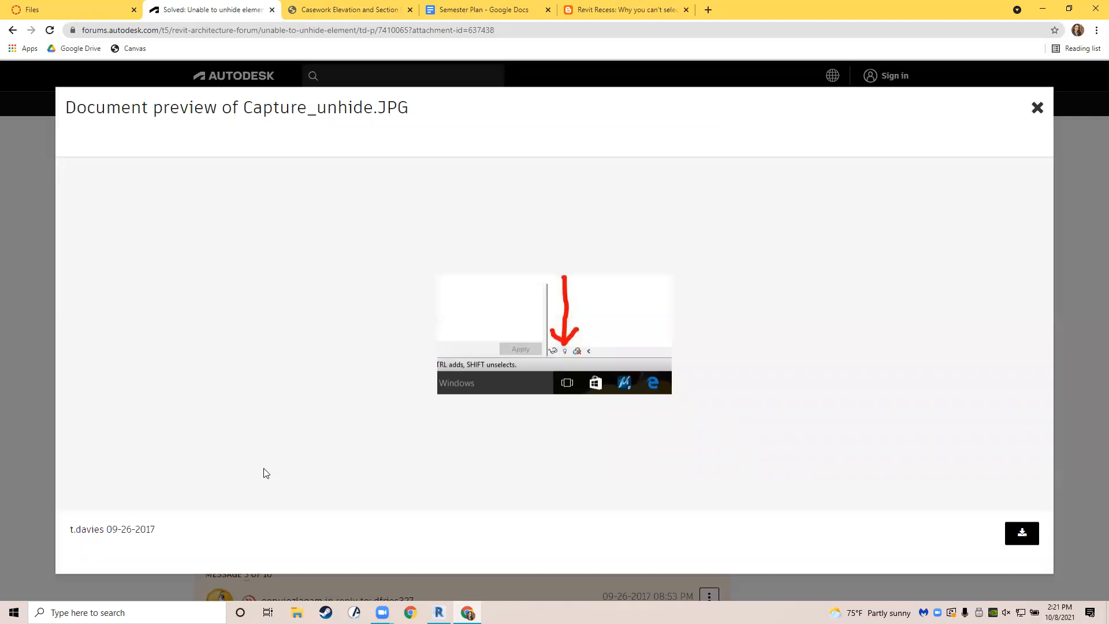
pyautogui.moveTo(312, 467)
pyautogui.click(1037, 108)
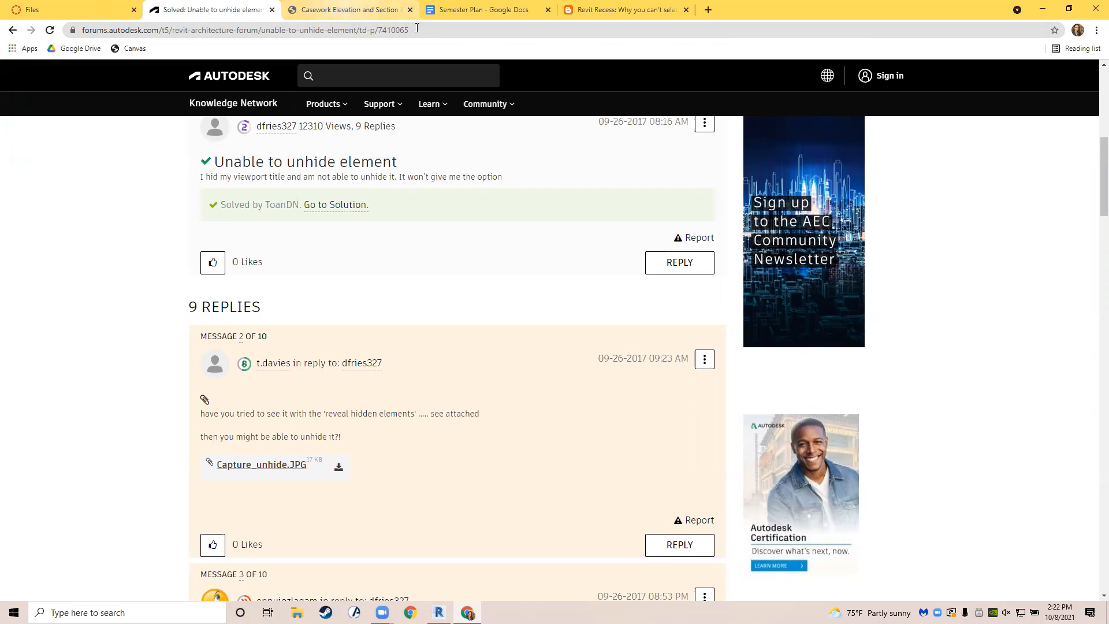
pyautogui.click(272, 10)
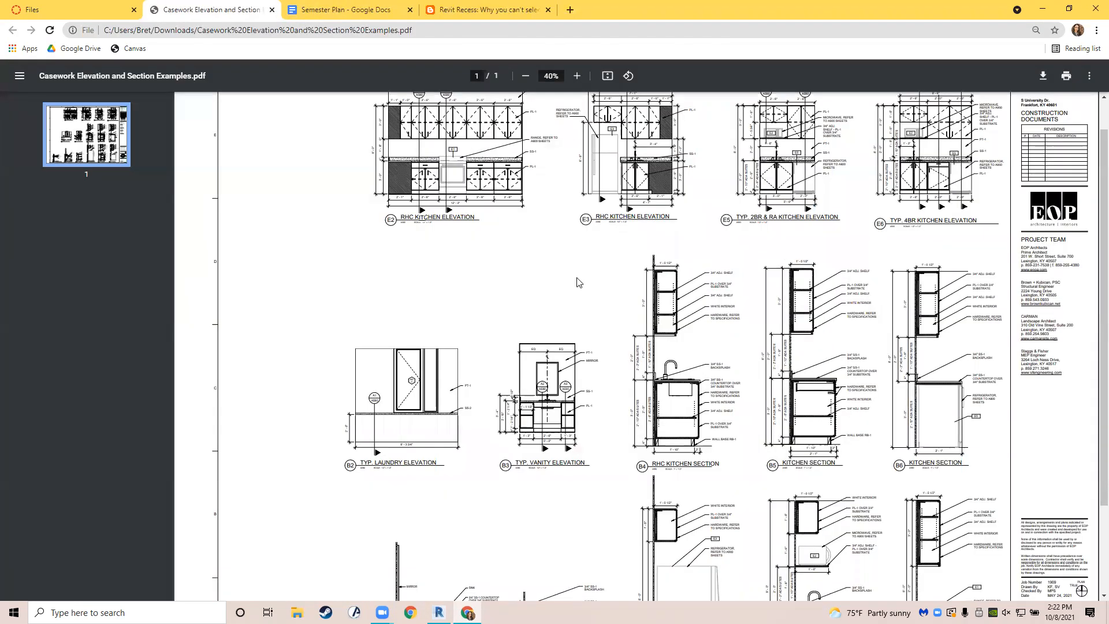
pyautogui.scroll(1, 578, 282)
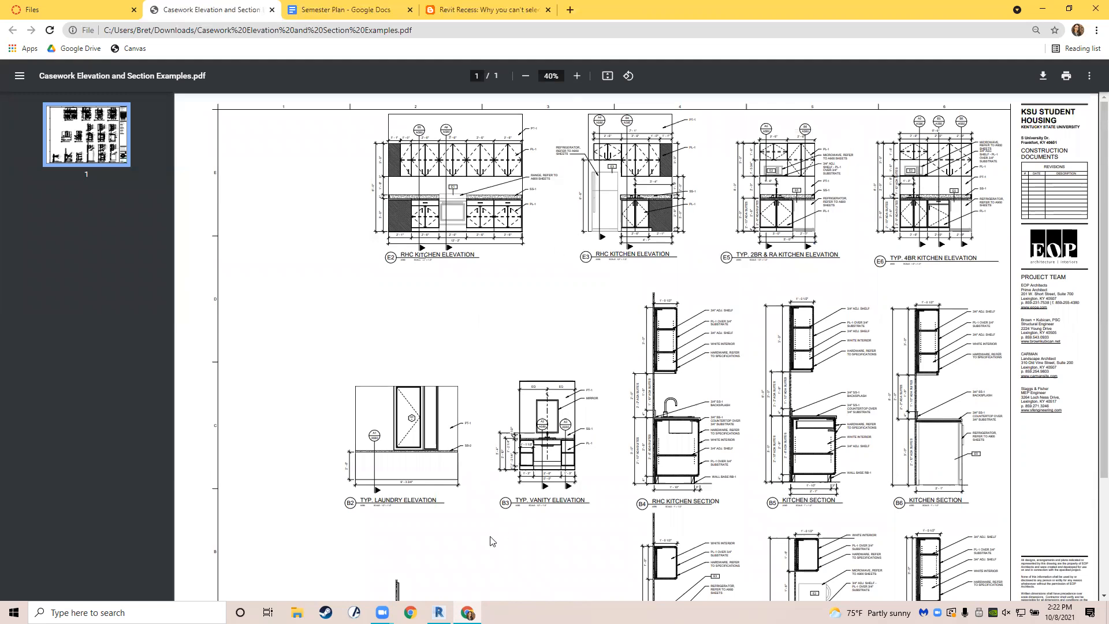
# Switch to Revit, open sheet A180 - INTERIOR ELEVATIONS, and inspect the dimensioned cabinet elevation numbered 4.
pyautogui.click(439, 612)
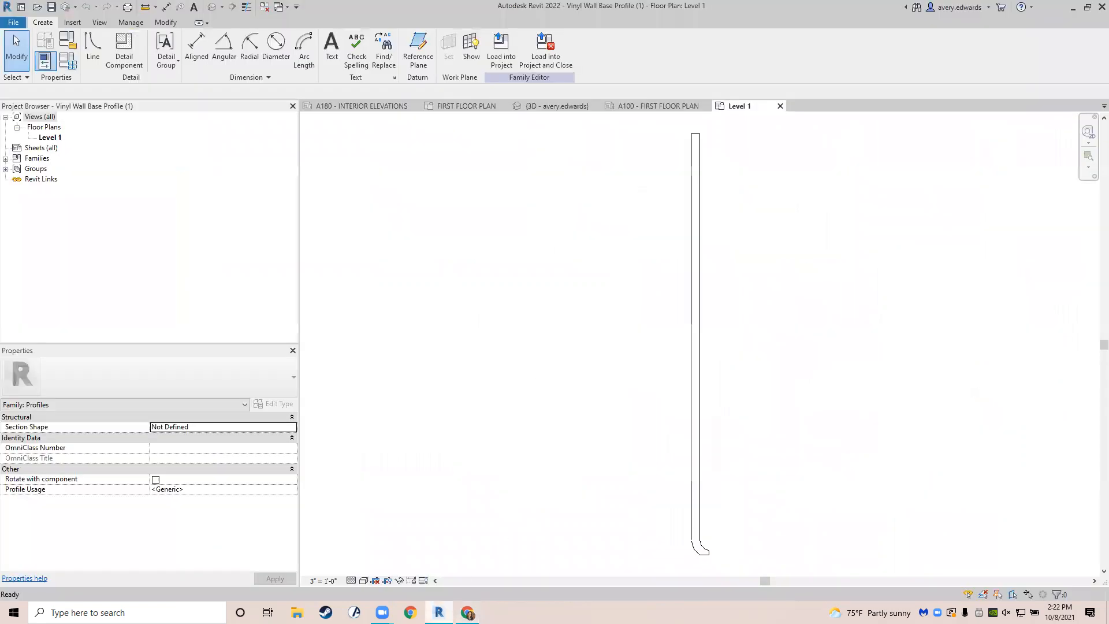
pyautogui.click(640, 106)
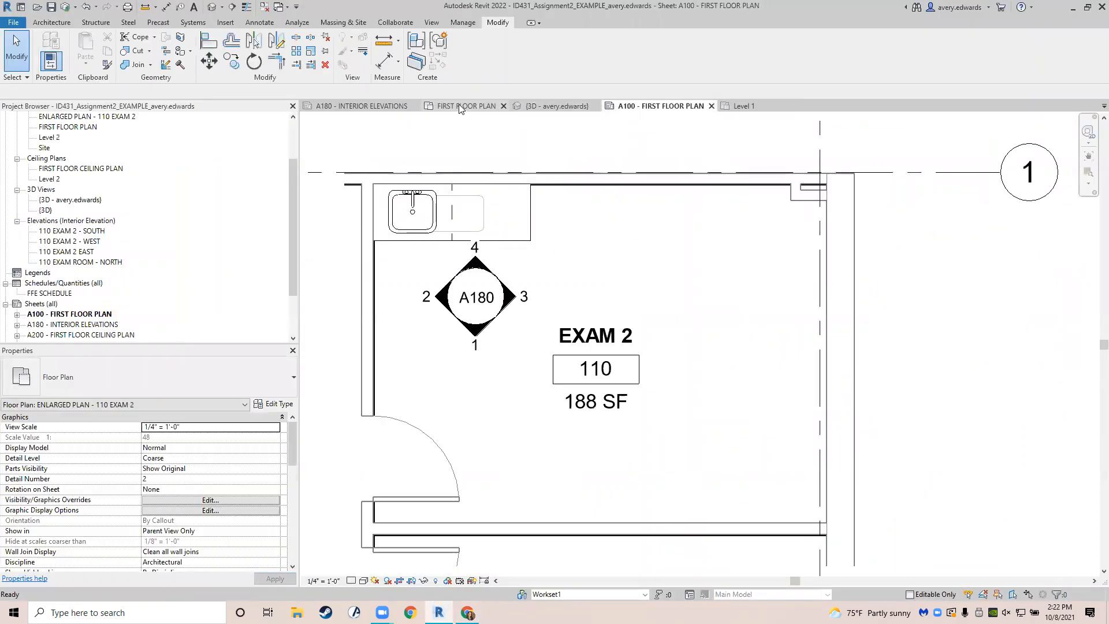
pyautogui.click(467, 106)
pyautogui.click(364, 106)
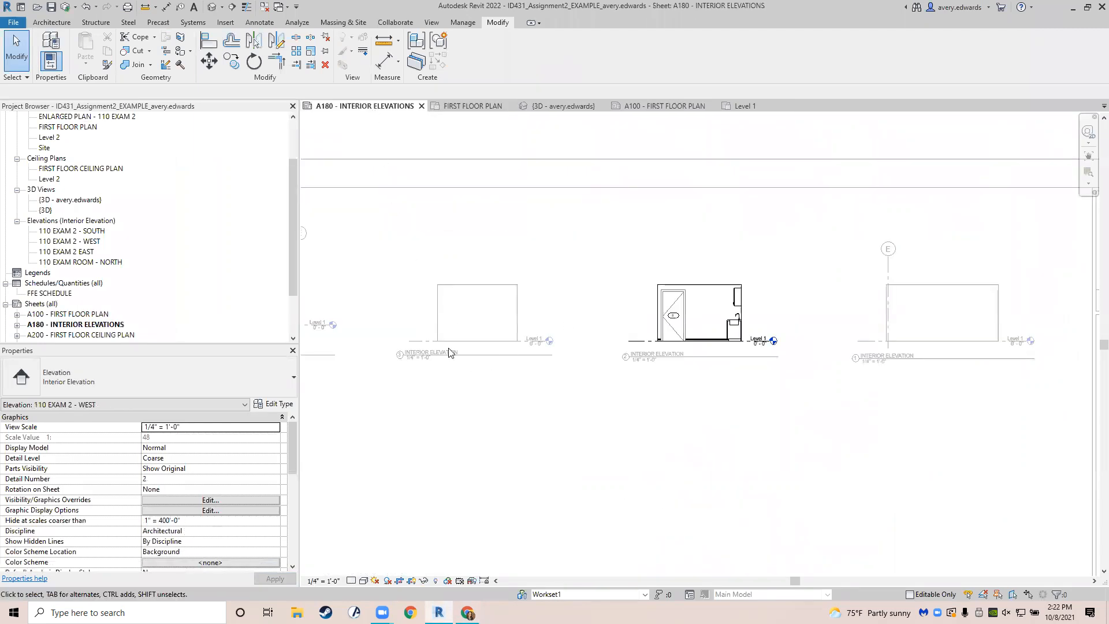
pyautogui.scroll(-2, 788, 379)
pyautogui.scroll(5, 564, 337)
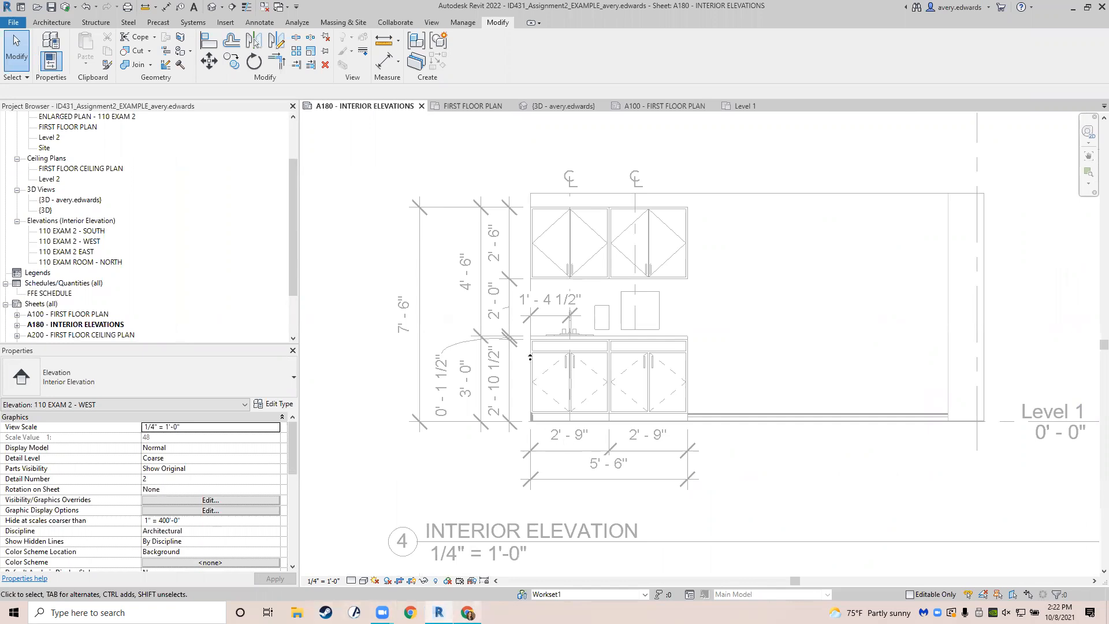
# Switch back to the browser and examine the elevations and casework sections in Casework Elevation and Section Examples.pdf.
pyautogui.click(467, 612)
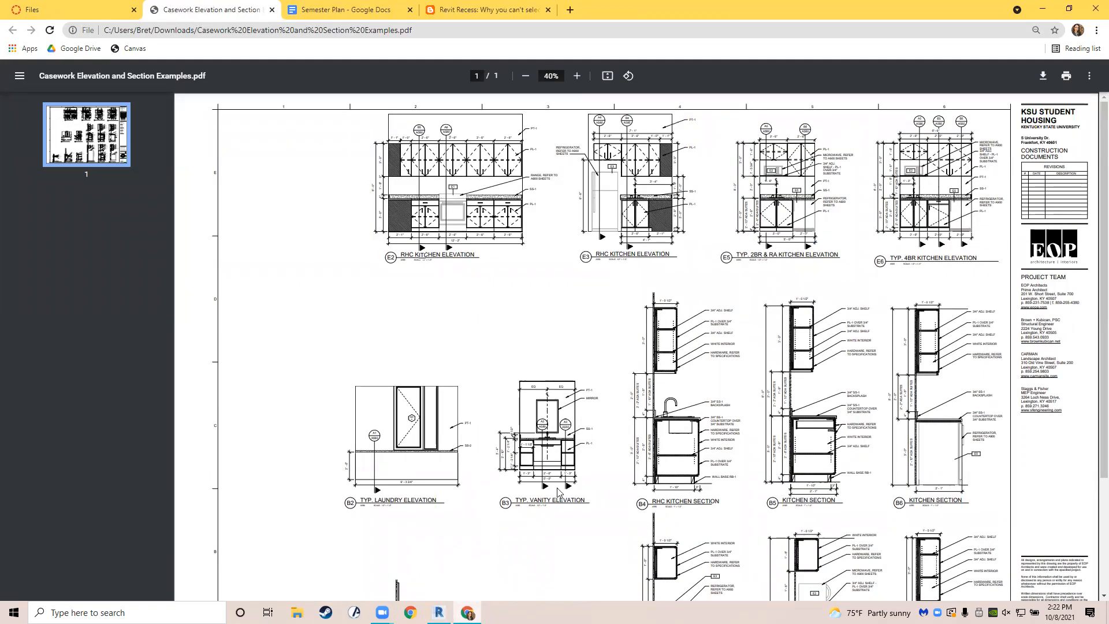
pyautogui.scroll(-2, 658, 375)
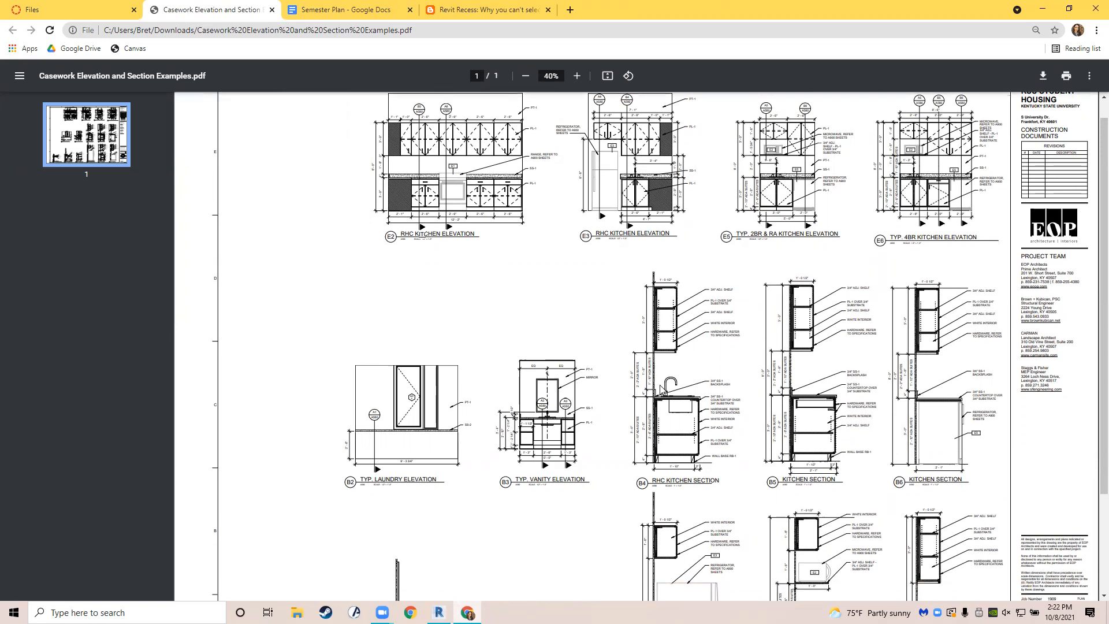
pyautogui.scroll(-1, 660, 391)
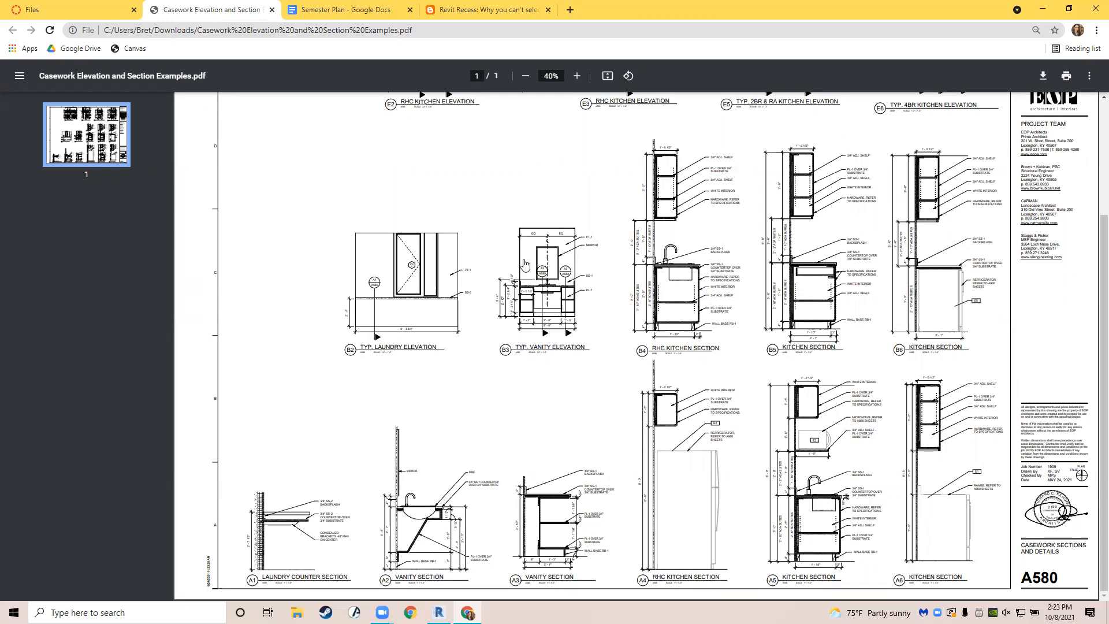
# Return to Revit, activate elevation 4's view on sheet A180, and draw a vertical building section through the left-hand cabinets, looking right.
pyautogui.click(1041, 7)
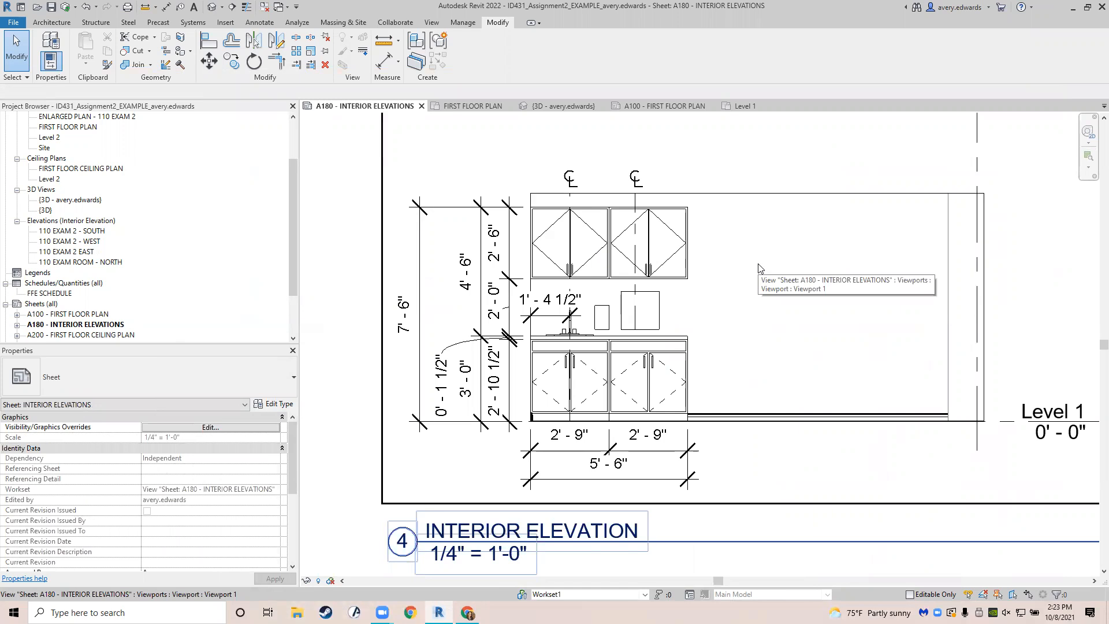
pyautogui.doubleClick(725, 271)
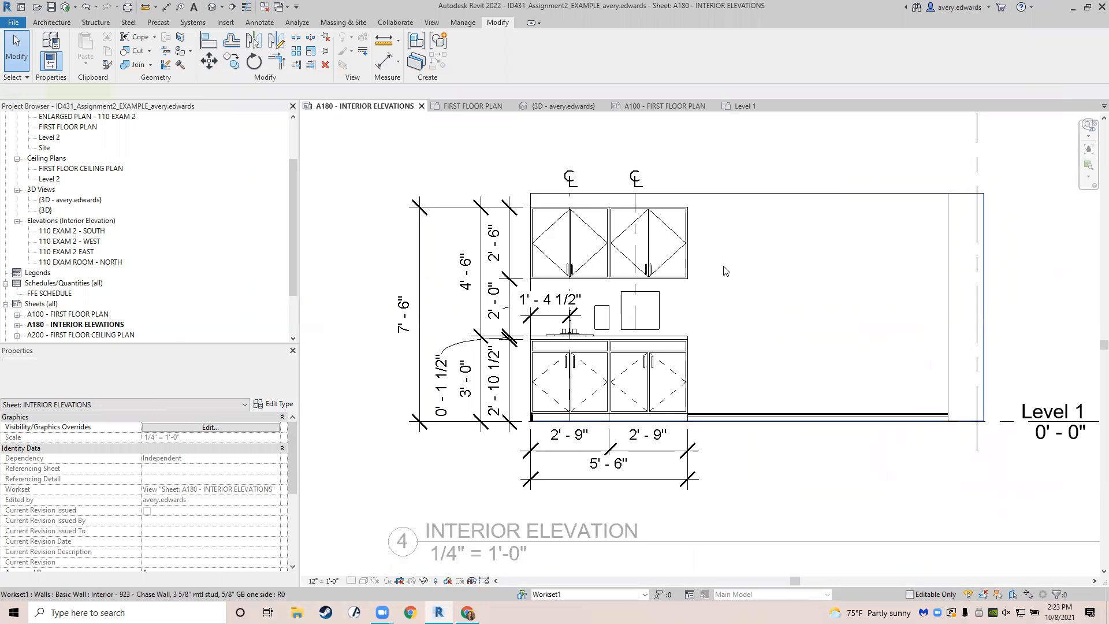
pyautogui.click(432, 23)
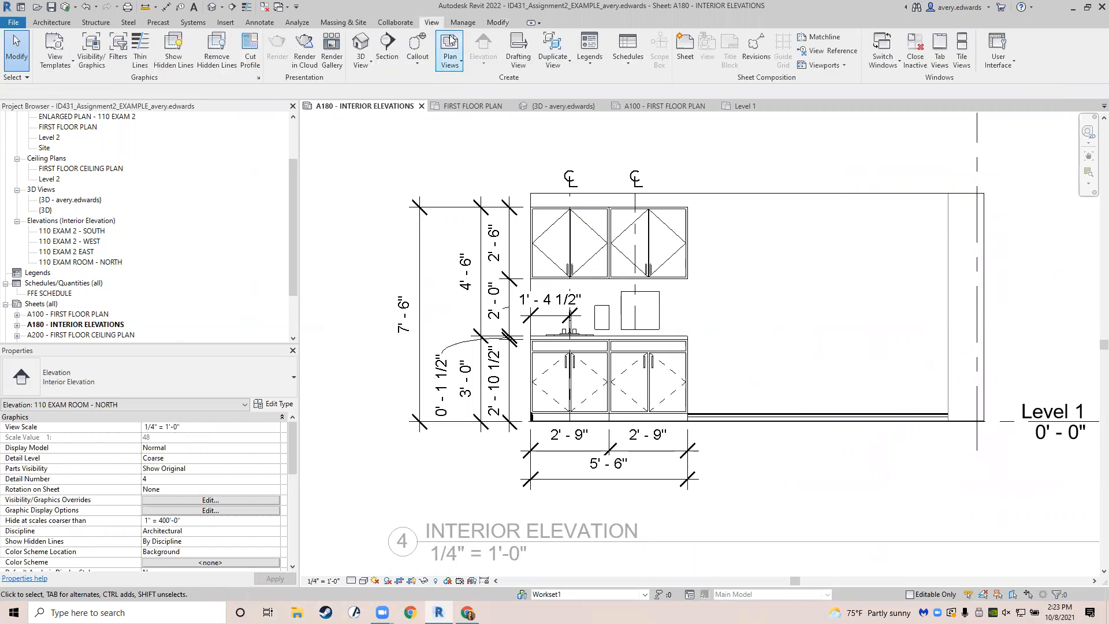
pyautogui.click(386, 58)
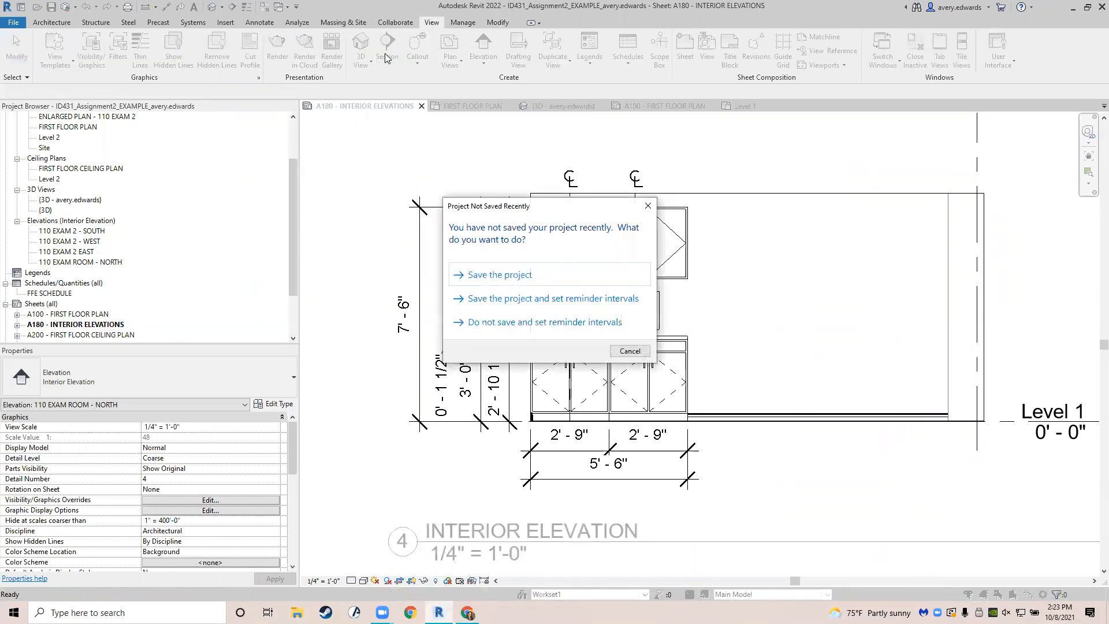
pyautogui.click(647, 206)
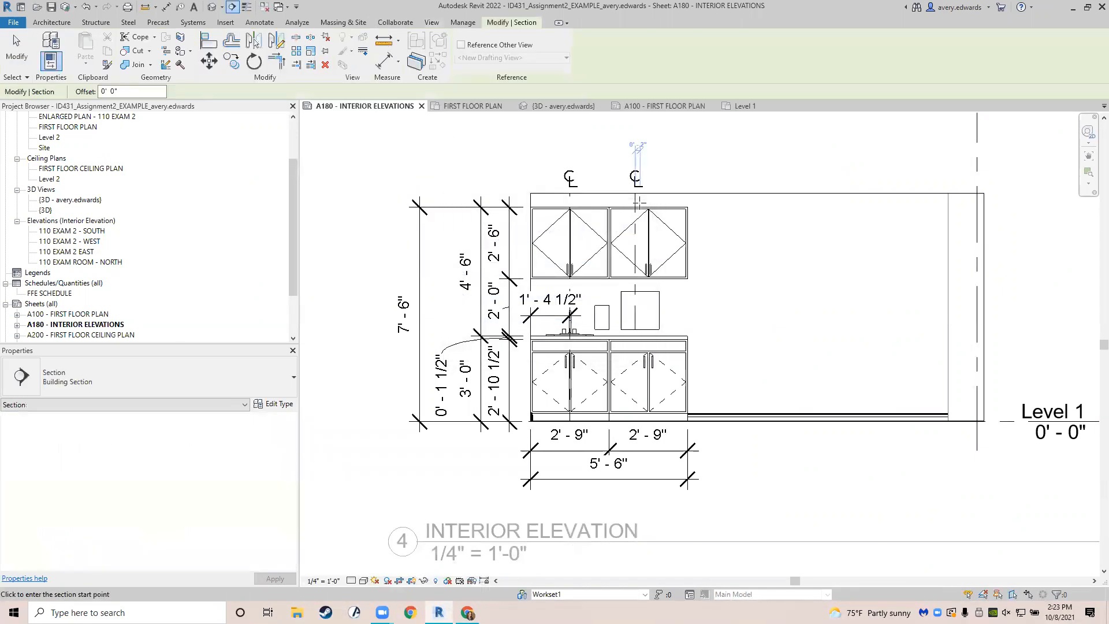
pyautogui.click(596, 184)
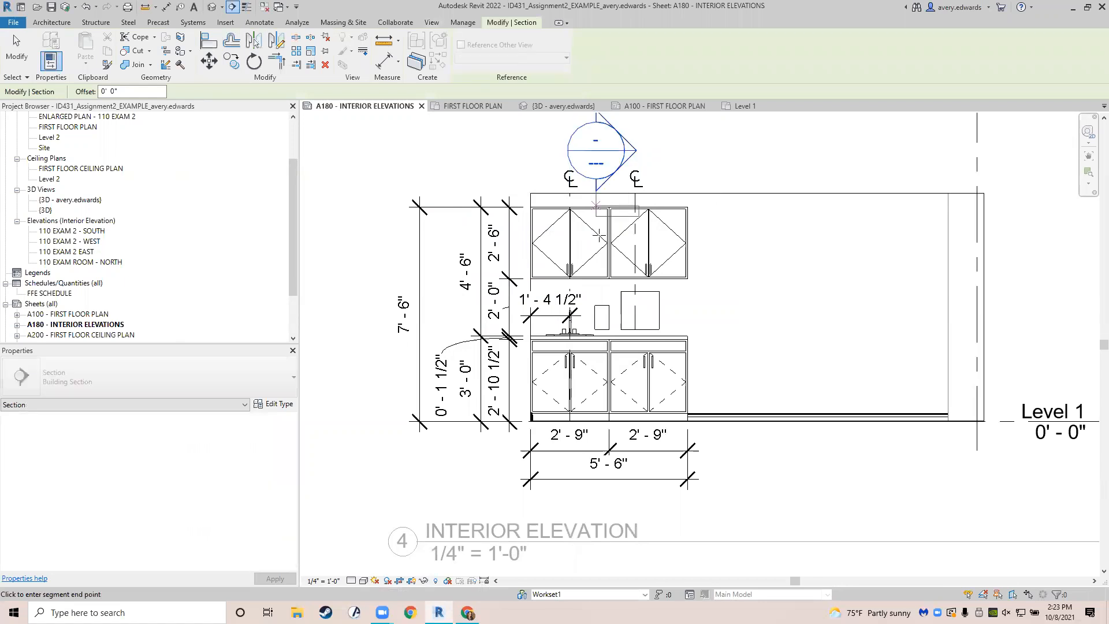
pyautogui.click(595, 497)
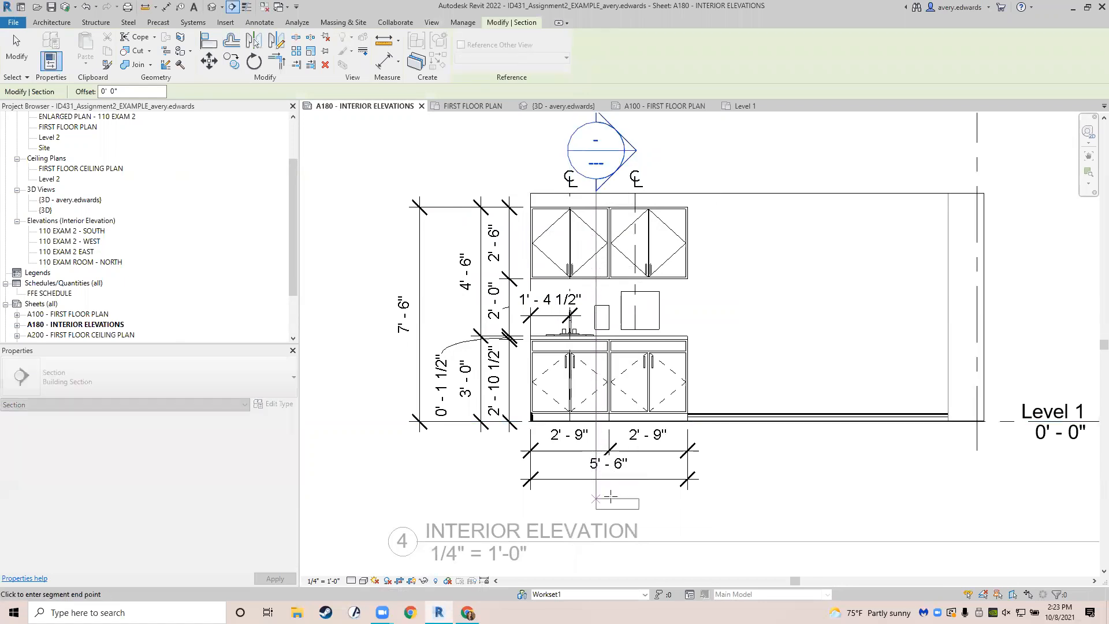
pyautogui.press('Escape')
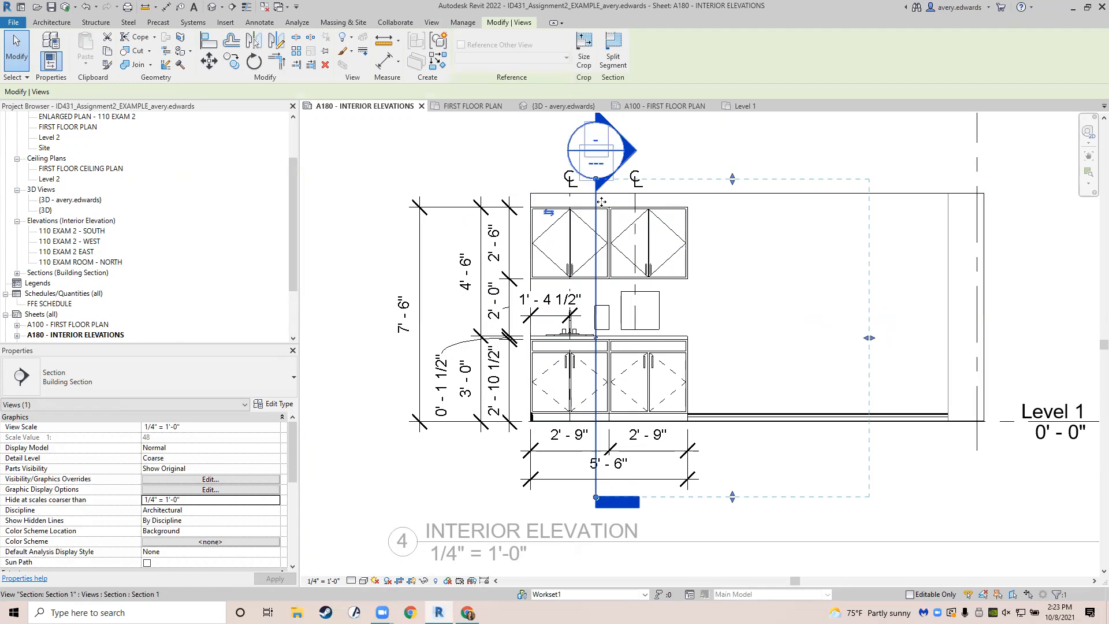
# Nudge the section line left so it cuts the left-hand cabinets close to the sink's centerline.
pyautogui.press('Left')
pyautogui.press('Left')
pyautogui.press('Left')
pyautogui.press('Left')
pyautogui.press('Left')
pyautogui.press('Left')
pyautogui.press('Left')
pyautogui.press('Left')
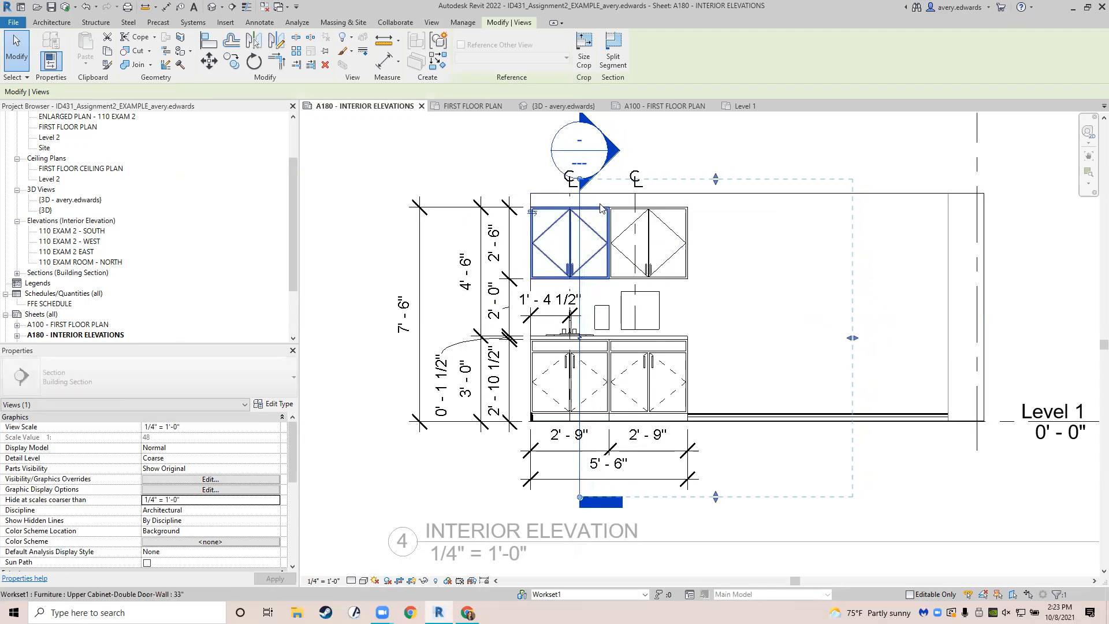
pyautogui.press('Left')
pyautogui.press('Left')
pyautogui.press('Left')
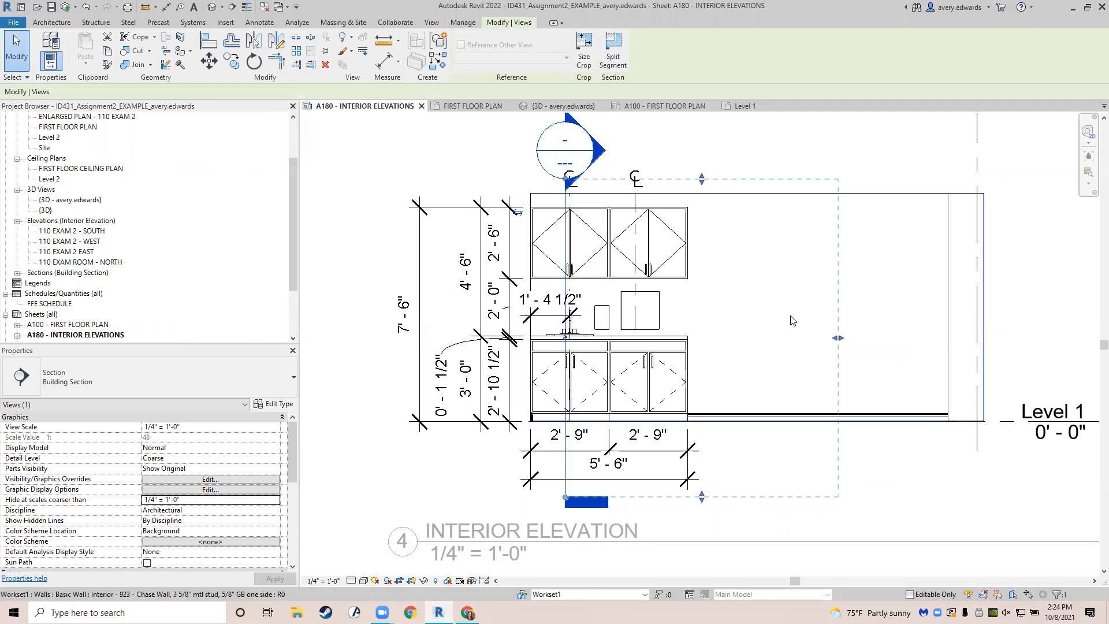
# Pull the section's view depth back to just past the left-hand cabinets and raise the section head farther above the elevation.
pyautogui.moveTo(839, 341); pyautogui.dragTo(618, 349)
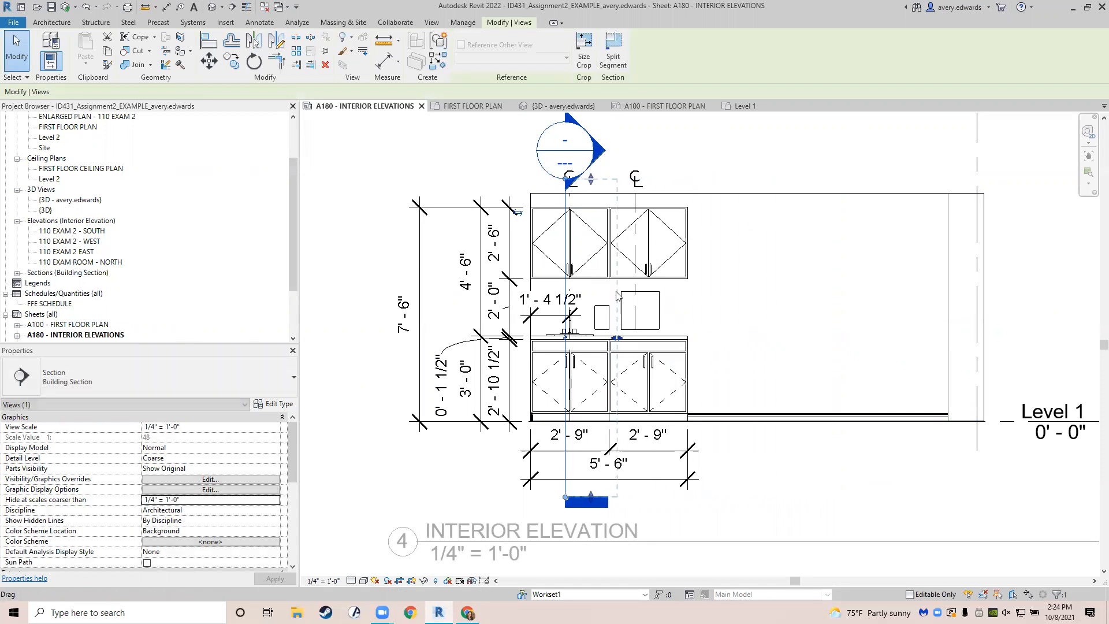
pyautogui.moveTo(565, 179); pyautogui.dragTo(587, 180)
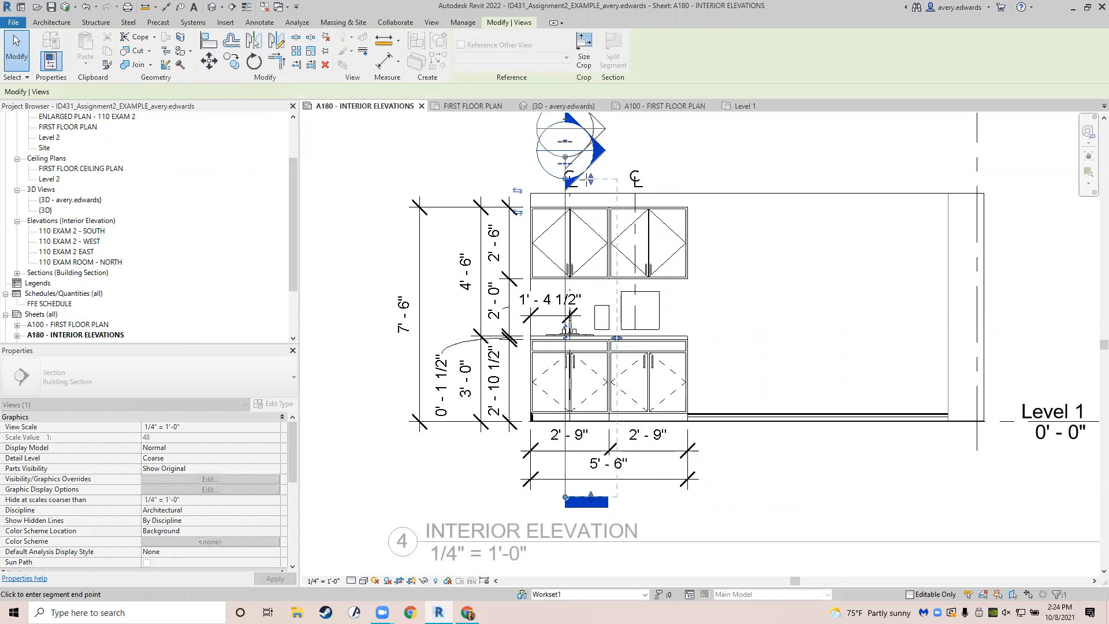
pyautogui.scroll(-1, 676, 230)
pyautogui.moveTo(676, 232); pyautogui.dragTo(691, 265, button='middle')
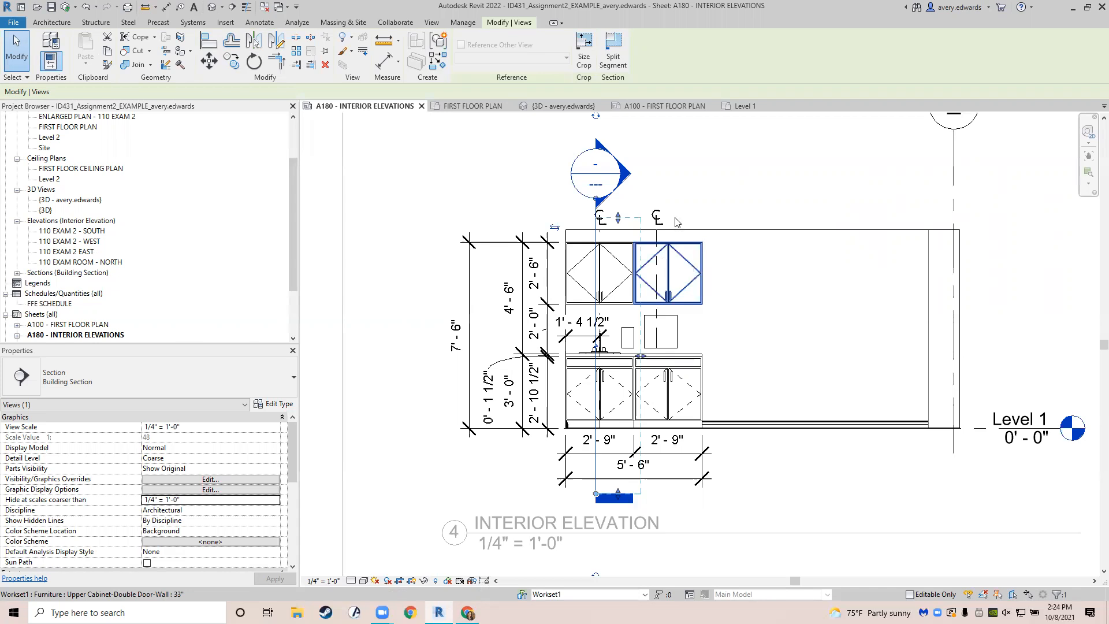
# Cycle through the symbols at the section line's upper end, restore the round head, and undo the last symbol change.
pyautogui.click(597, 115)
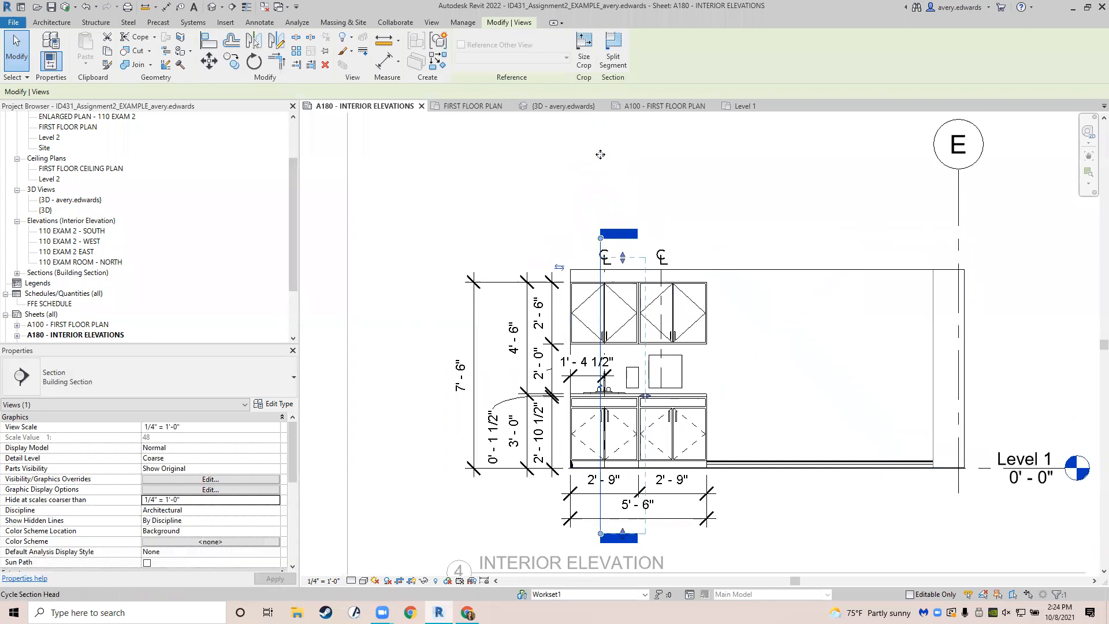
pyautogui.click(601, 154)
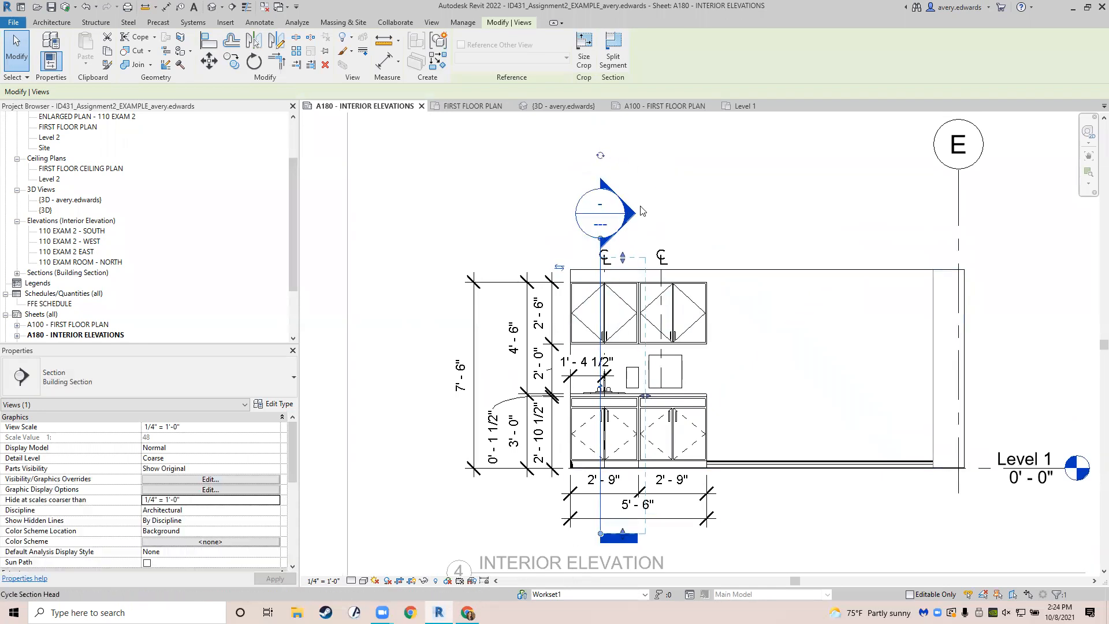
pyautogui.click(601, 155)
pyautogui.hotkey('ctrl', 'z')
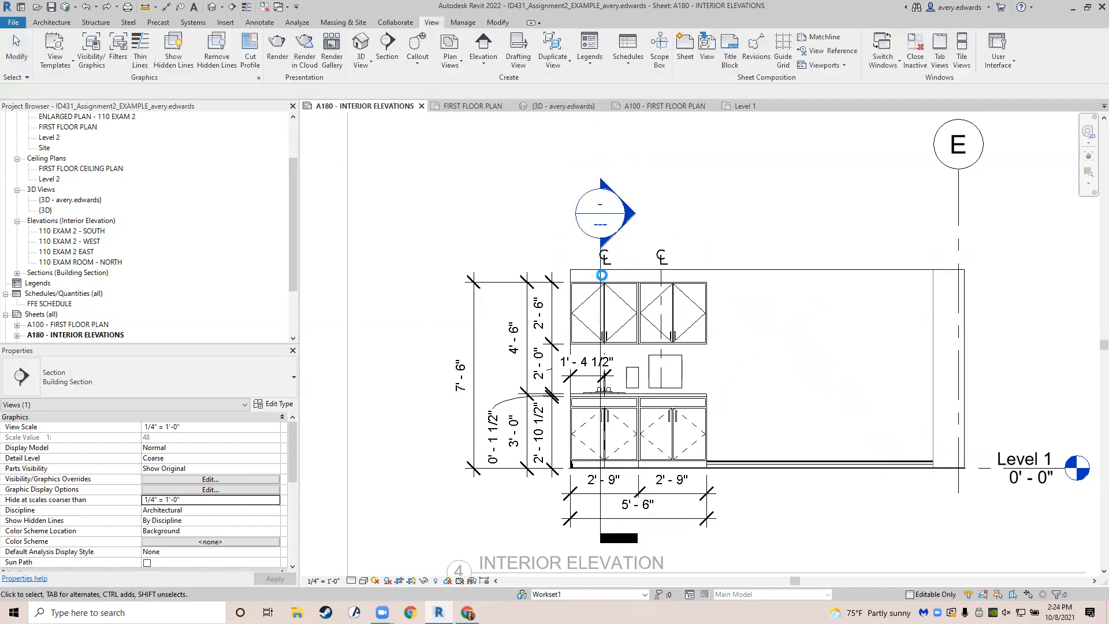
# Reselect the section line, flip its viewing direction, and flip it back to look right.
pyautogui.click(601, 275)
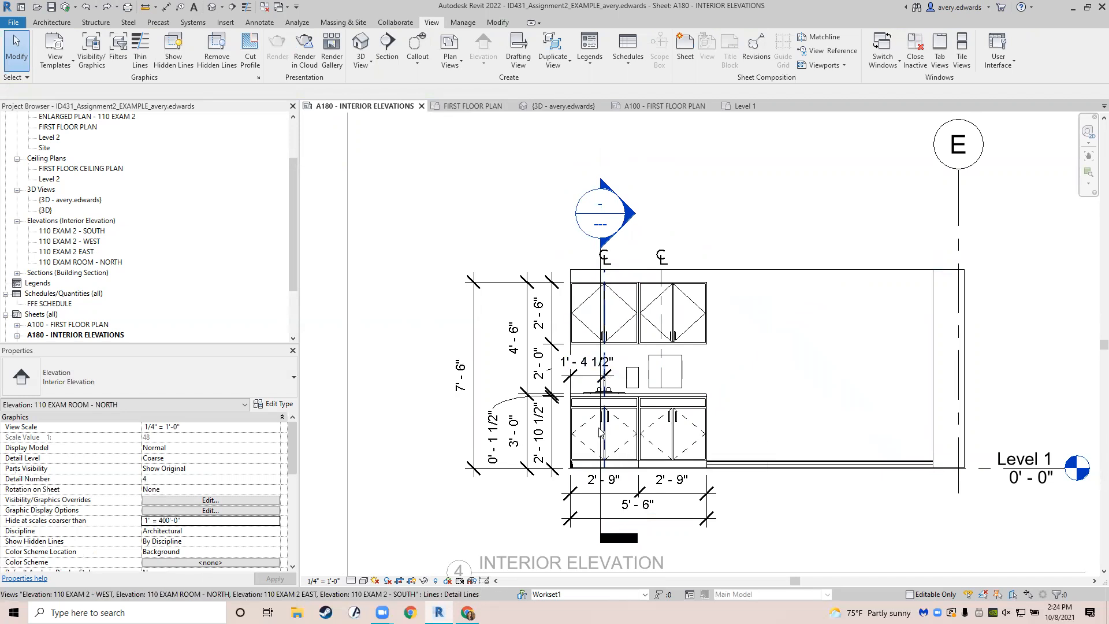
pyautogui.click(601, 379)
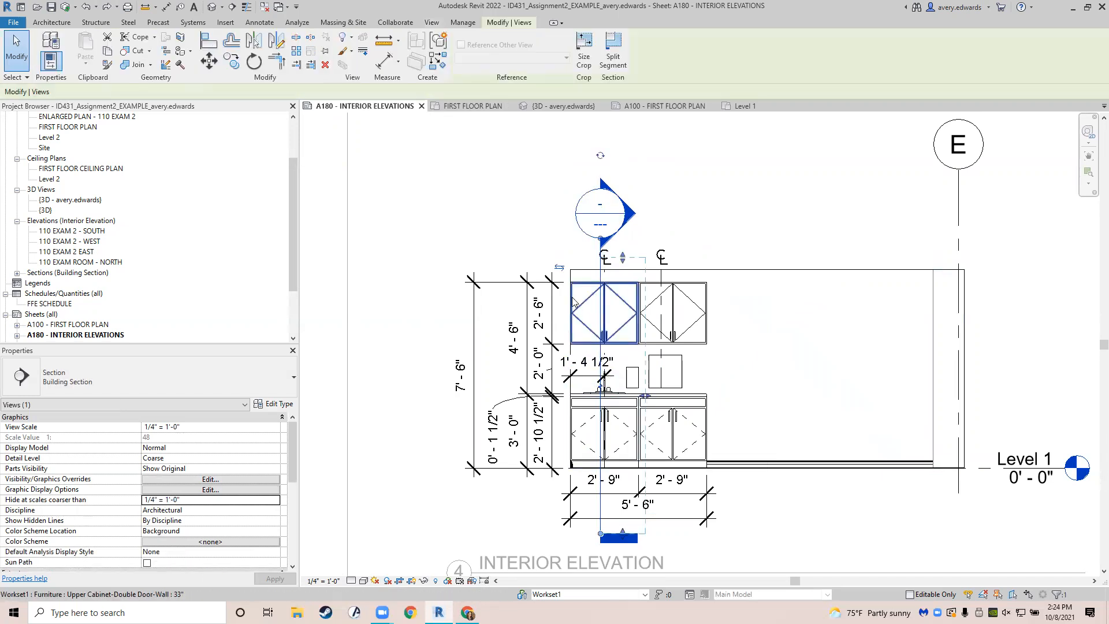
pyautogui.click(559, 268)
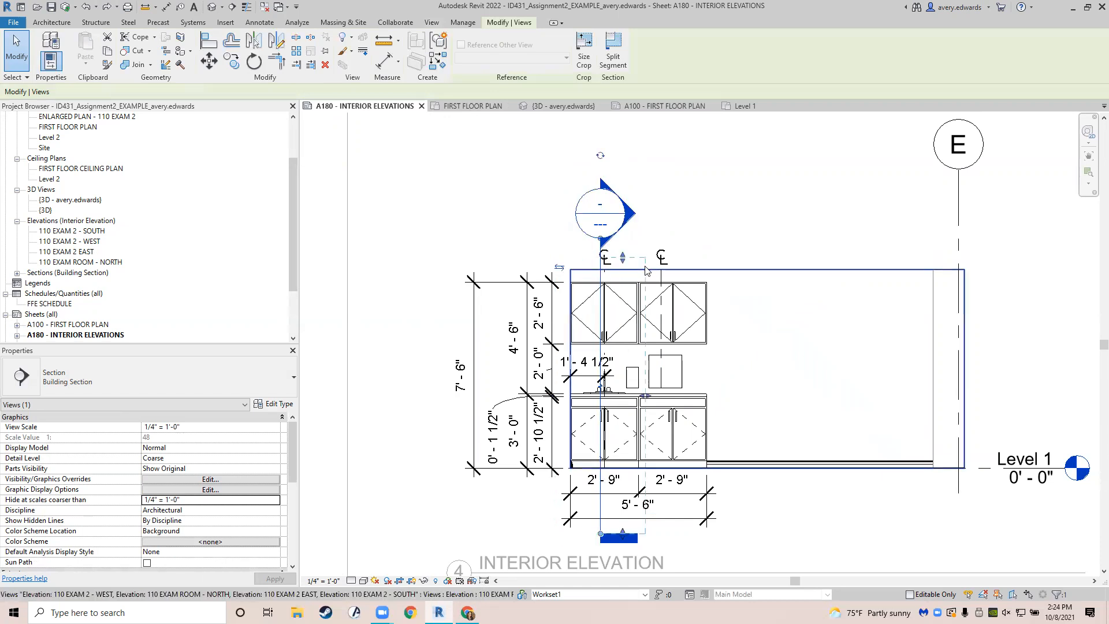
pyautogui.click(642, 268)
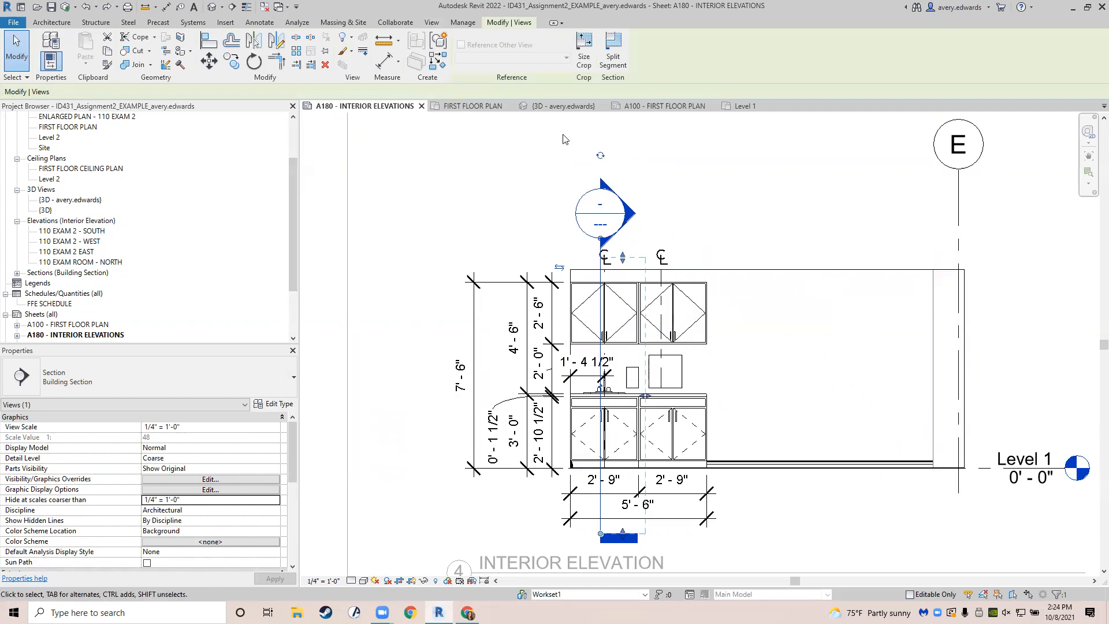
# Extend the section line slightly at its head and tail beyond the elevation's dimensions, and deselect it.
pyautogui.click(431, 23)
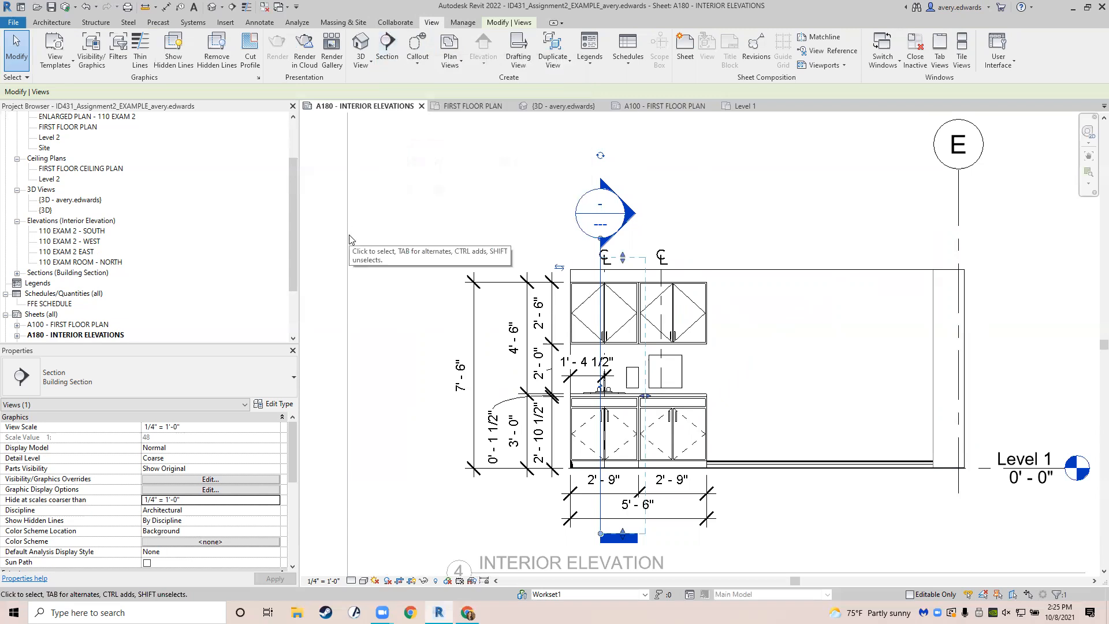
pyautogui.moveTo(601, 238); pyautogui.dragTo(601, 226)
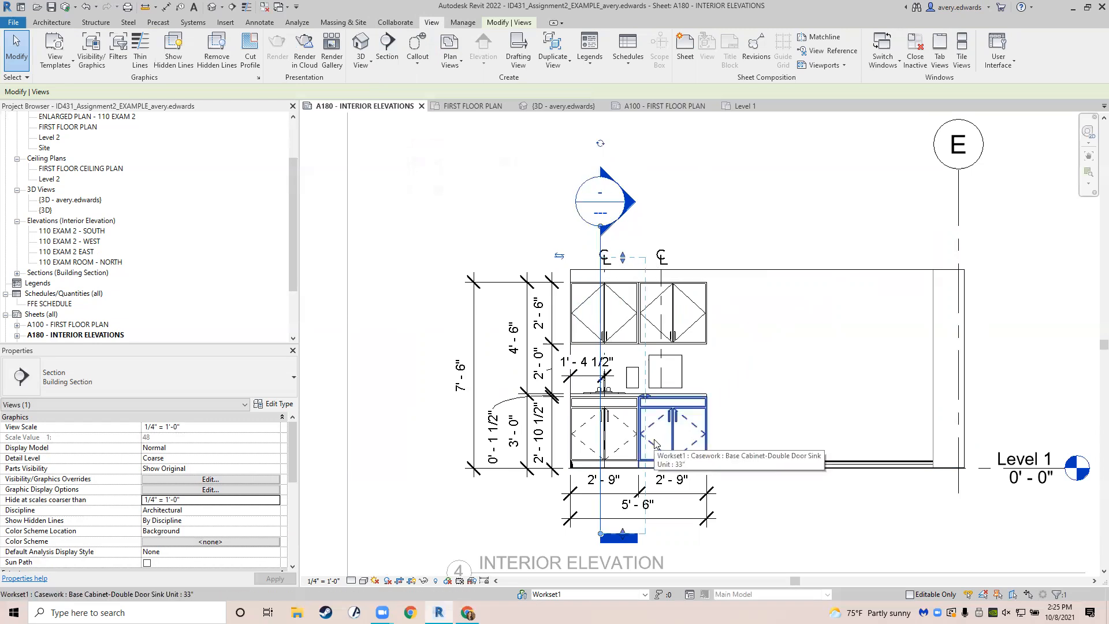
pyautogui.moveTo(598, 534); pyautogui.dragTo(606, 500, button='middle')
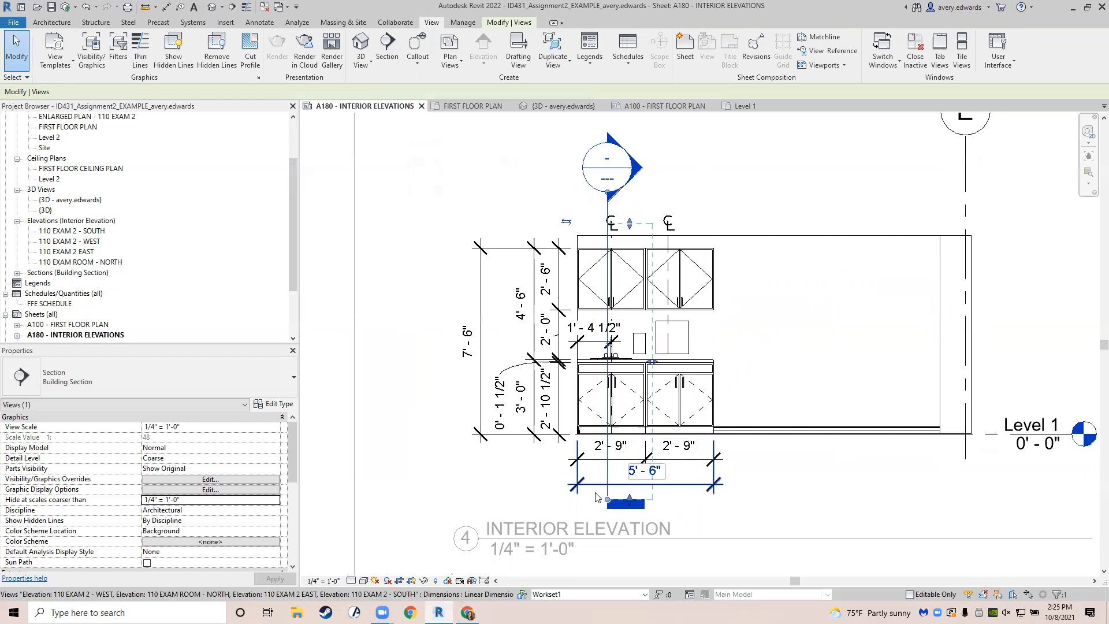
pyautogui.moveTo(605, 500); pyautogui.dragTo(606, 503)
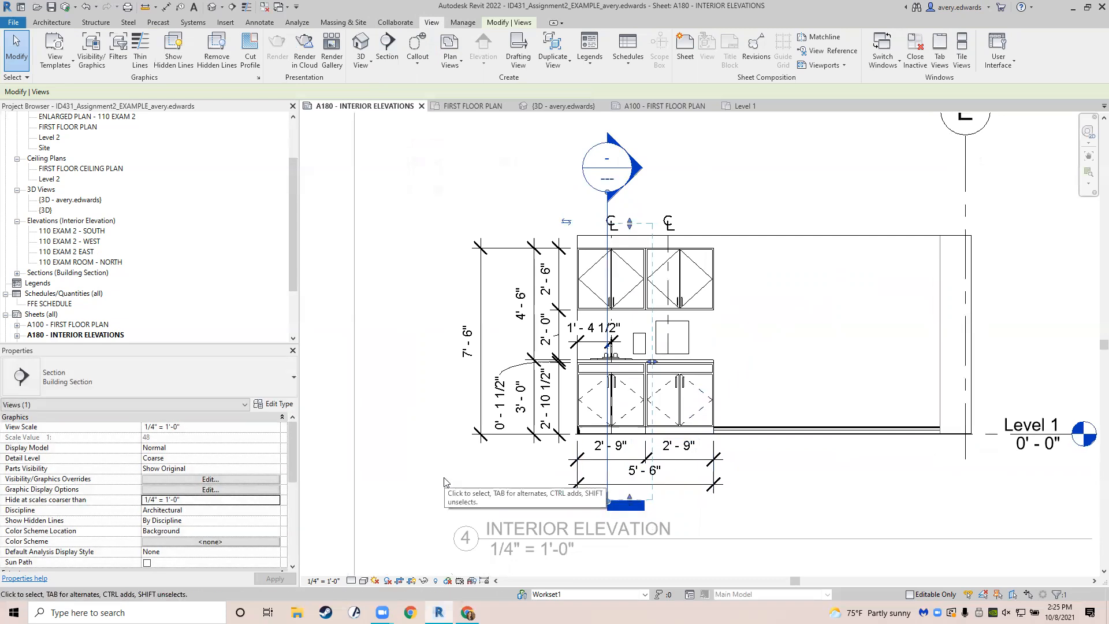
pyautogui.click(407, 472)
pyautogui.scroll(-3, 486, 415)
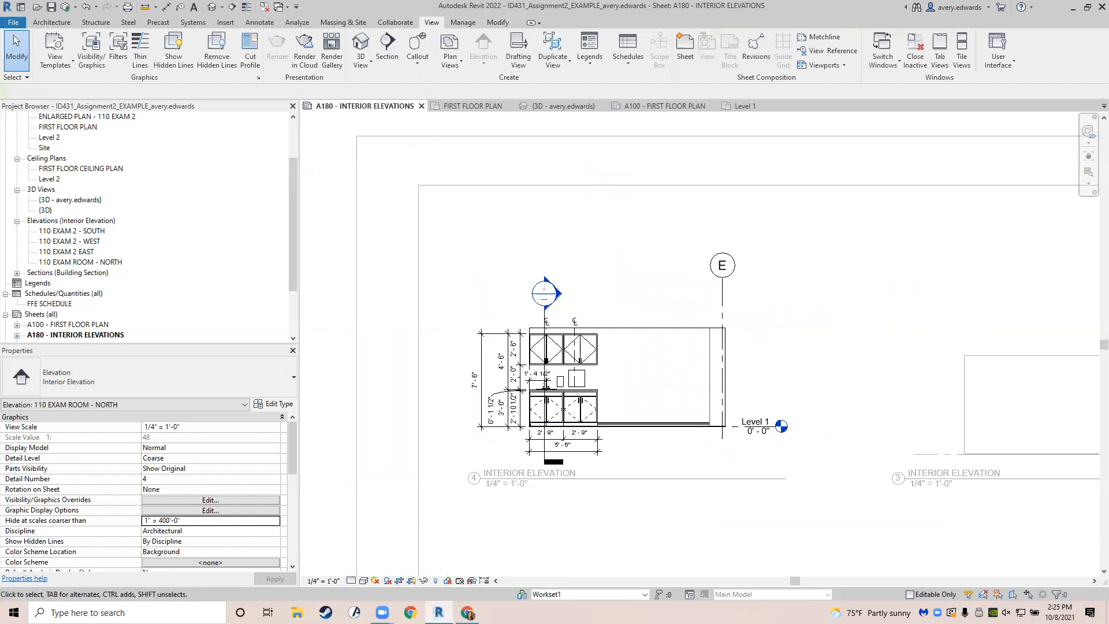
# Switch to the browser and examine the section markers on the vanity elevation and the kitchen sections in the casework examples PDF.
pyautogui.click(468, 612)
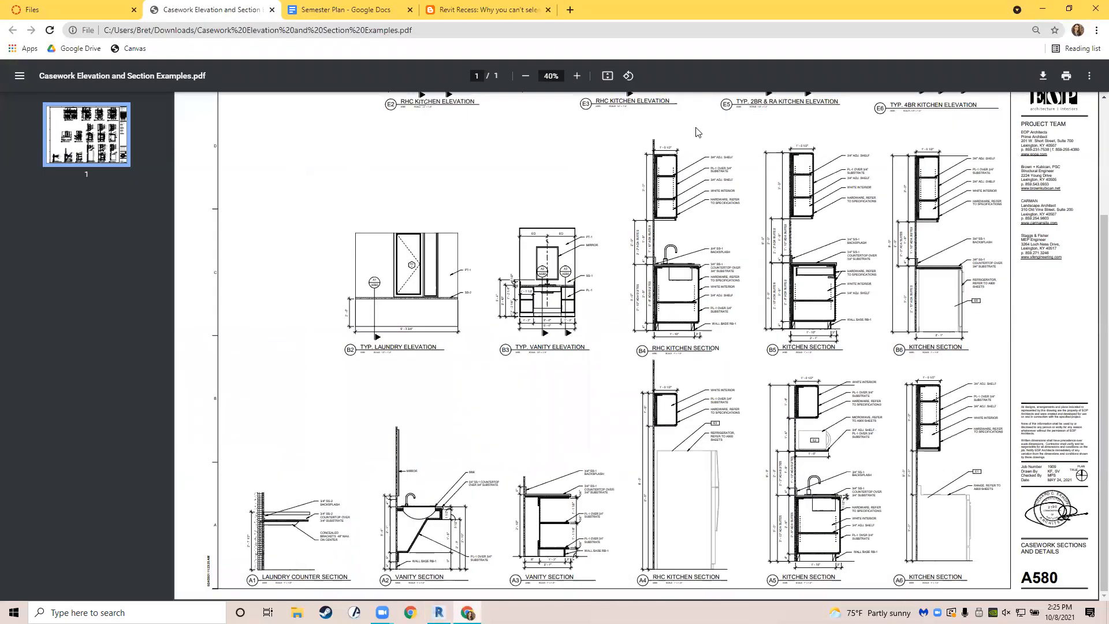
pyautogui.scroll(1, 716, 187)
pyautogui.scroll(-1, 722, 231)
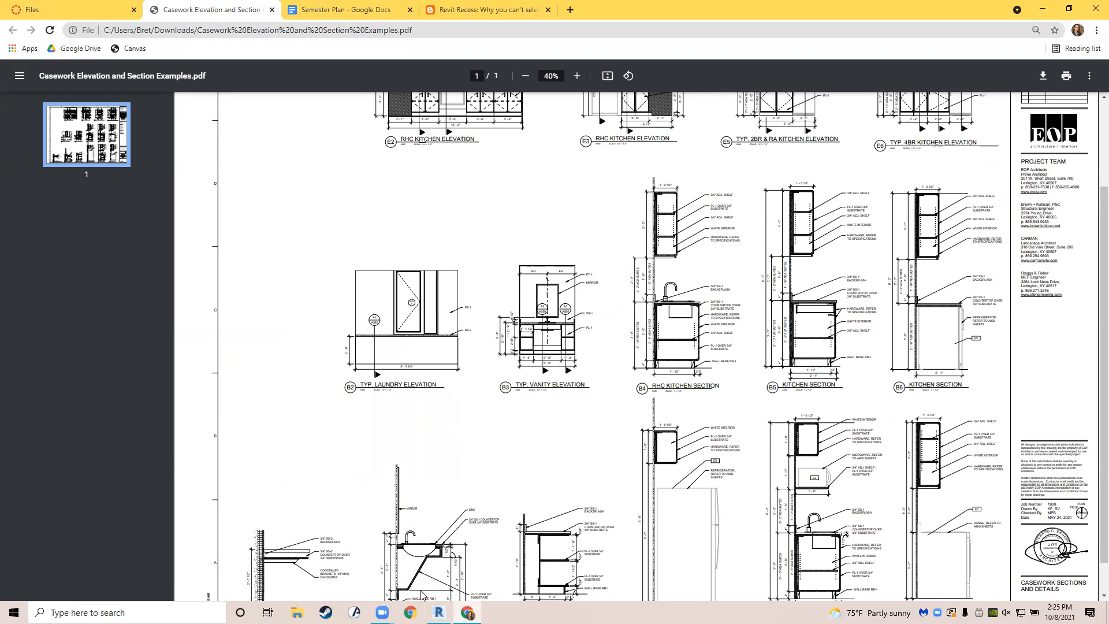
pyautogui.moveTo(439, 612)
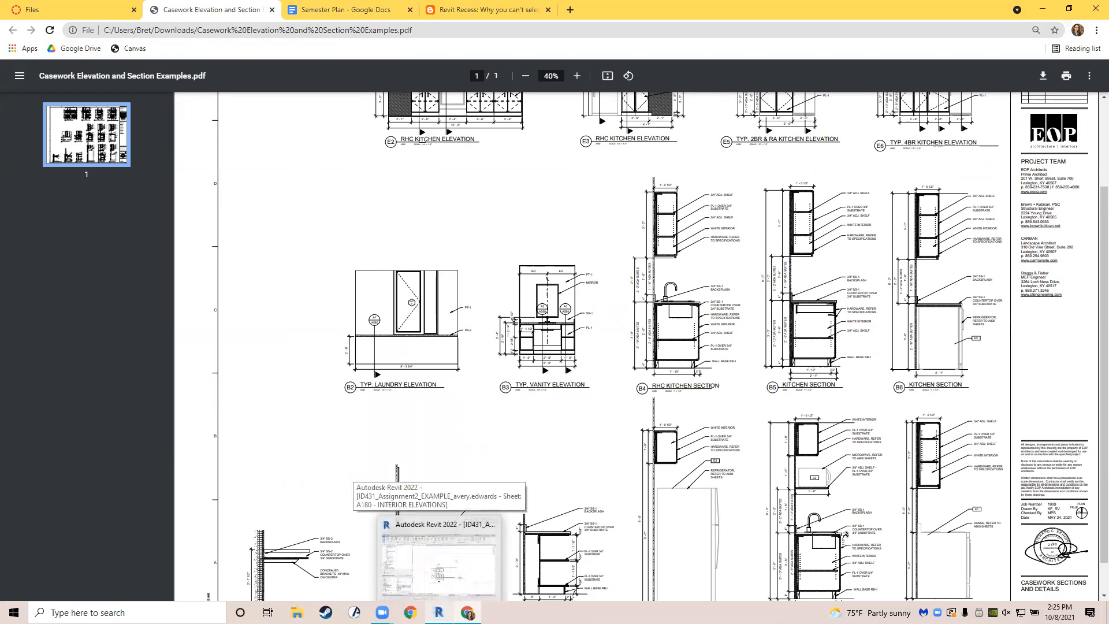
pyautogui.keyDown('ctrl'); pyautogui.scroll(1, 699, 287); pyautogui.keyUp('ctrl')
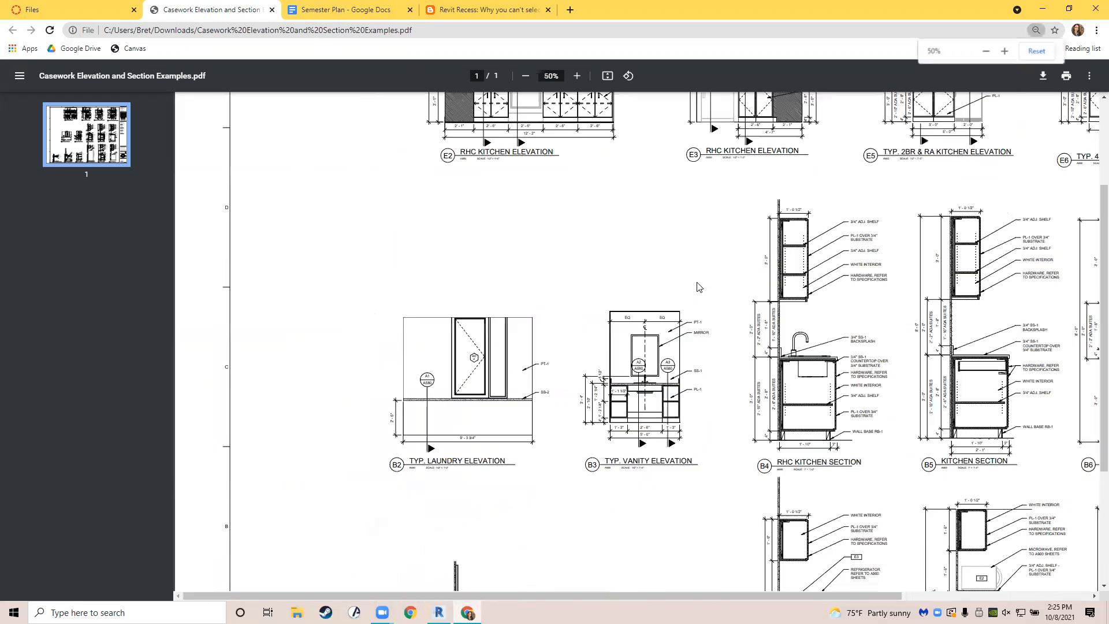
pyautogui.keyDown('ctrl'); pyautogui.scroll(1, 751, 312); pyautogui.keyUp('ctrl')
pyautogui.keyDown('ctrl'); pyautogui.scroll(1, 791, 335); pyautogui.keyUp('ctrl')
pyautogui.scroll(-4, 831, 338)
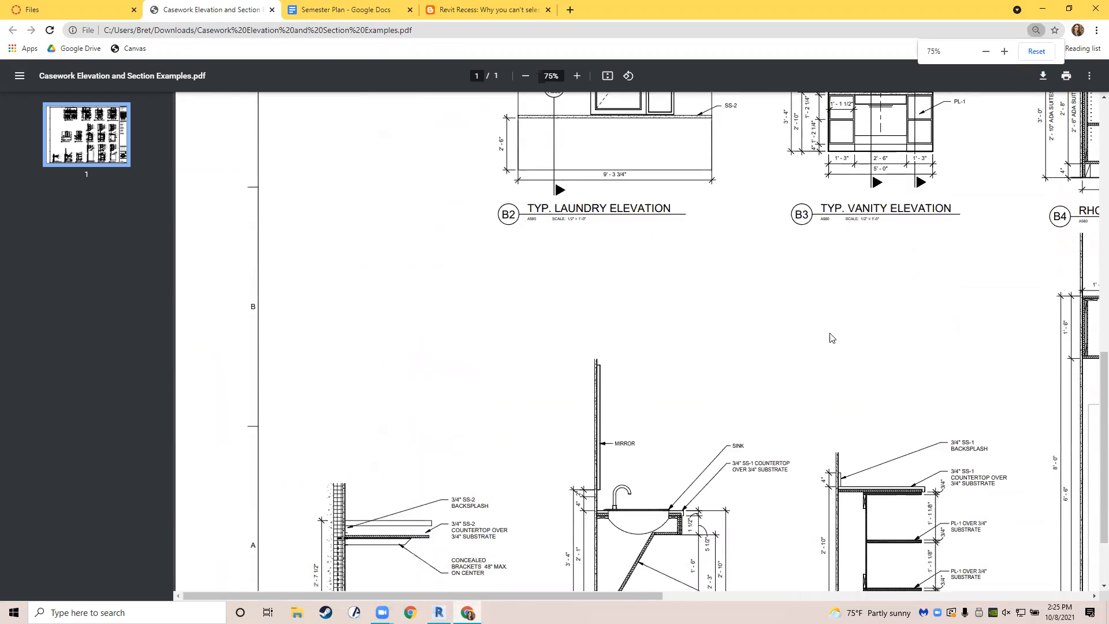
pyautogui.moveTo(602, 595); pyautogui.dragTo(863, 596)
pyautogui.scroll(5, 728, 397)
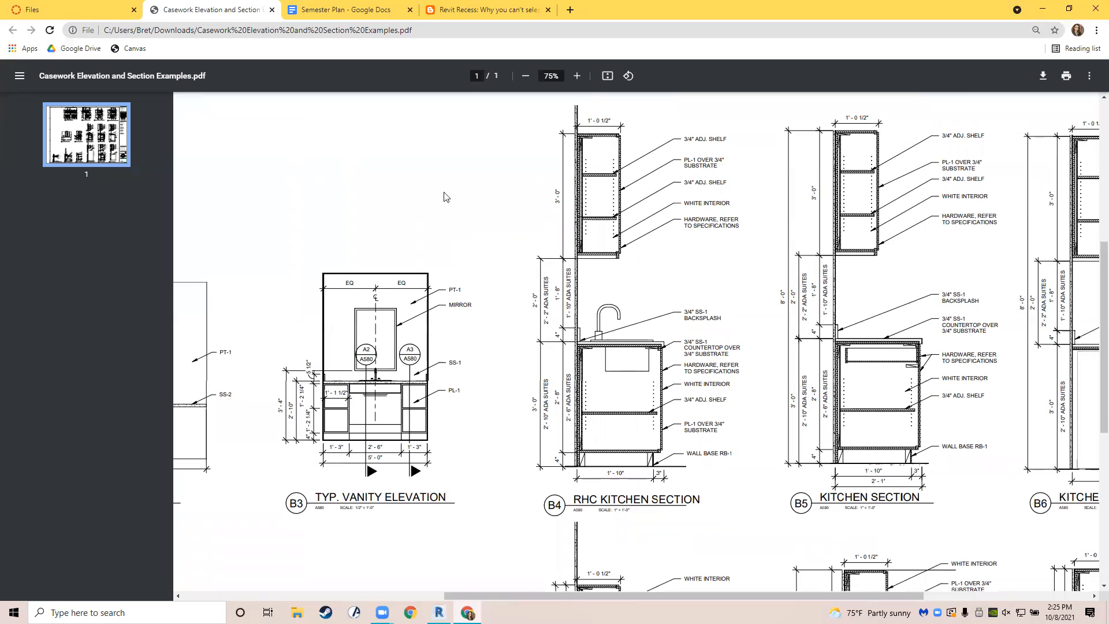
pyautogui.scroll(1, 487, 285)
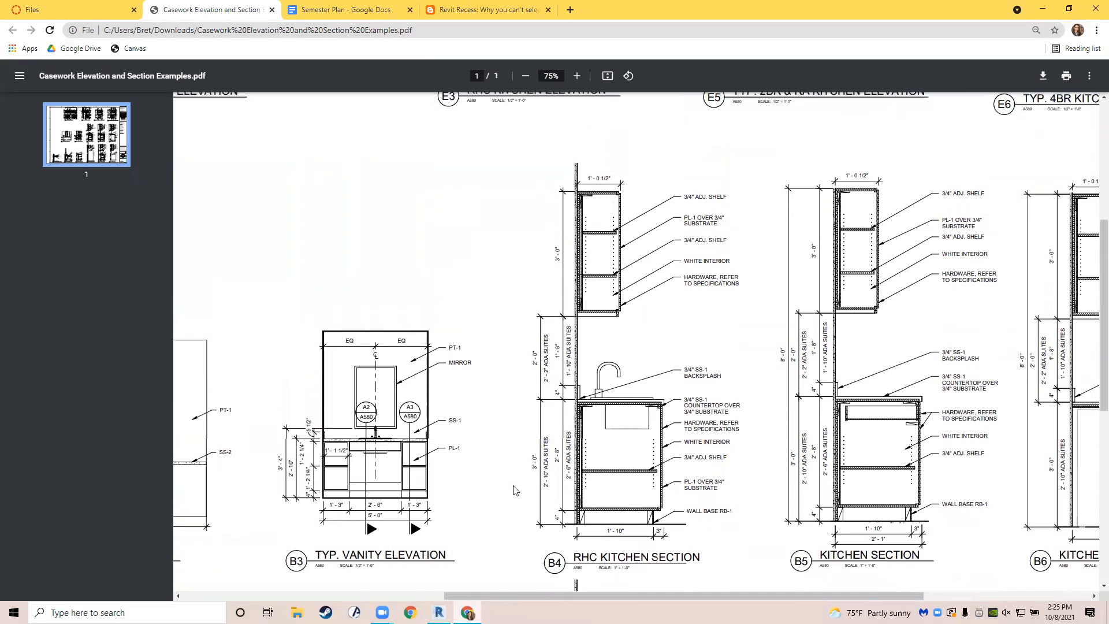
# Switch to Revit to view elevation 4's section marker, recheck the casework examples PDF in the browser, and minimize the browser.
pyautogui.moveTo(439, 612)
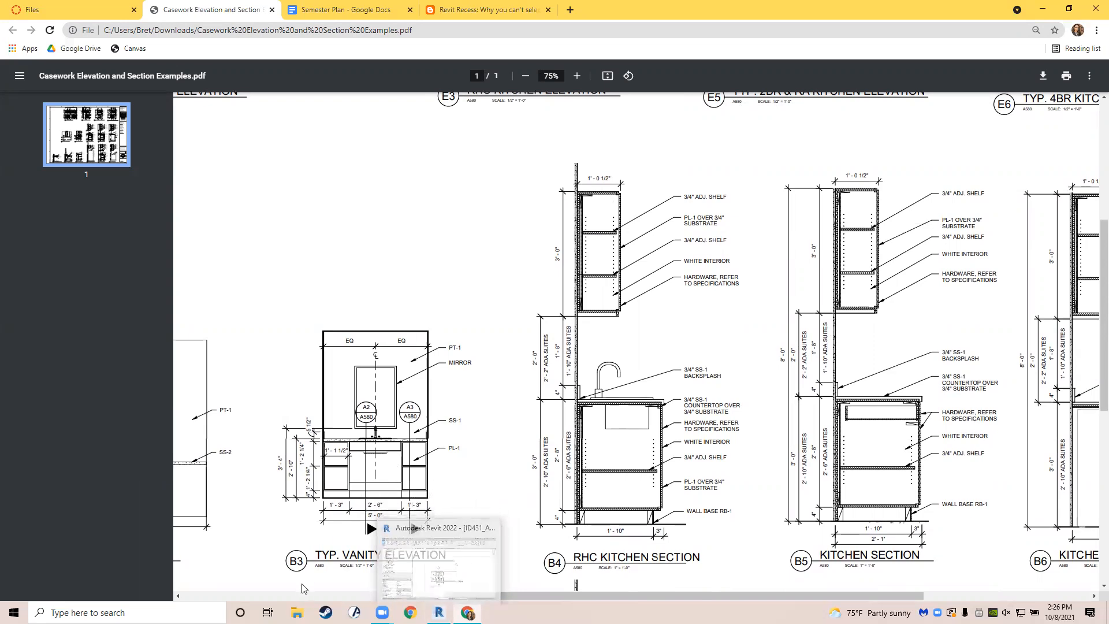
pyautogui.click(439, 613)
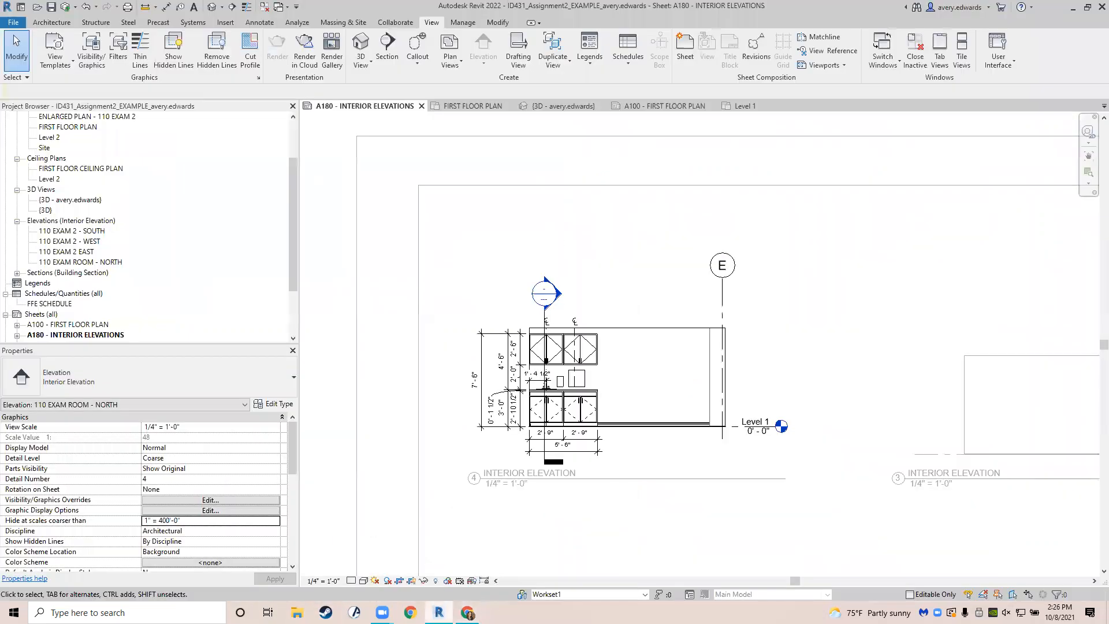
pyautogui.moveTo(541, 394); pyautogui.dragTo(439, 367, button='middle')
pyautogui.scroll(4, 445, 323)
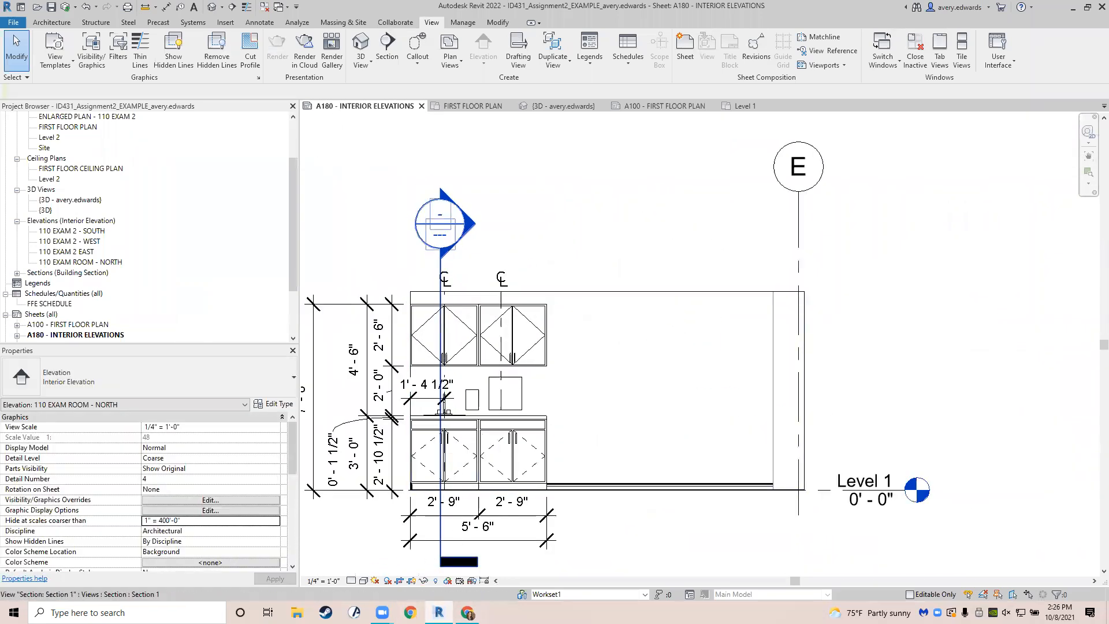
pyautogui.click(468, 613)
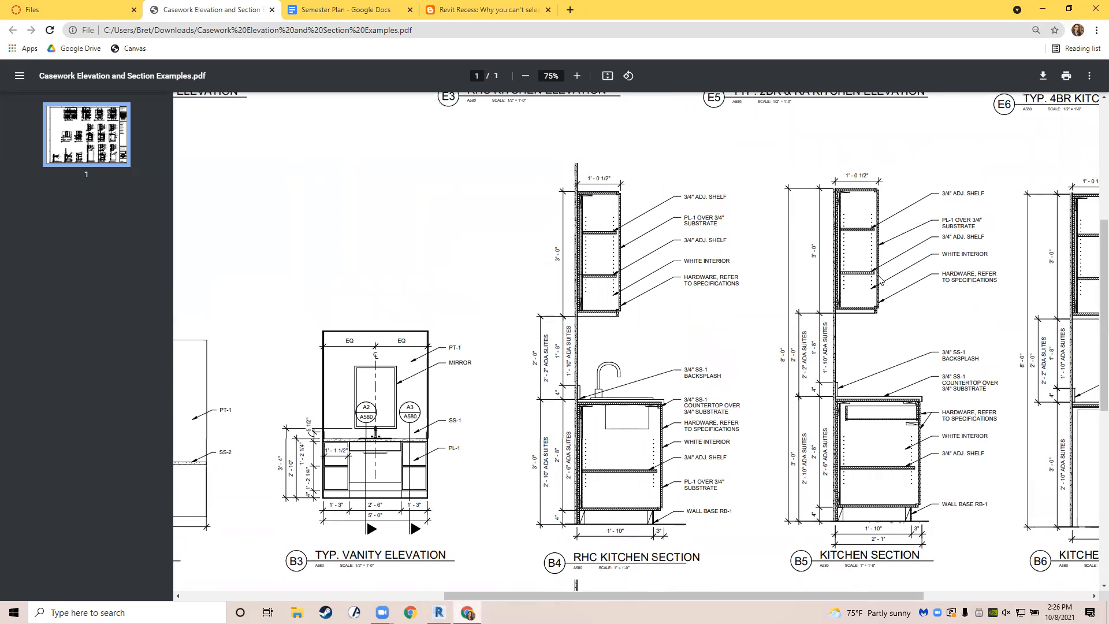
pyautogui.click(1043, 10)
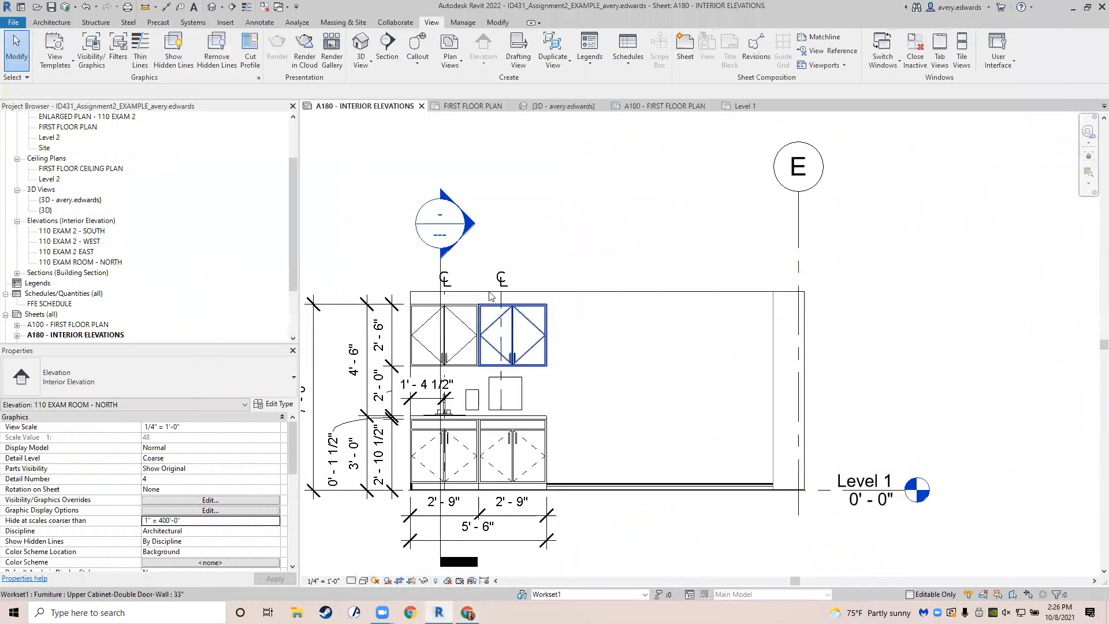
# Move the section line off the sink centerline toward the sink cabinets' left edge, change its type to Detail view, and deselect it.
pyautogui.moveTo(440, 267); pyautogui.dragTo(419, 284)
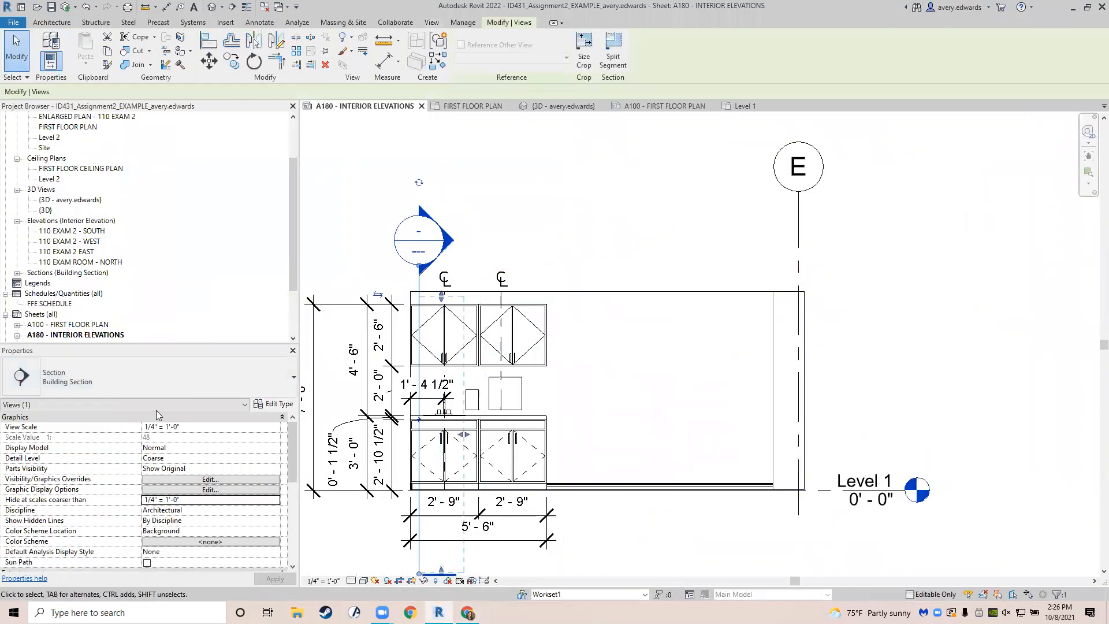
pyautogui.click(177, 379)
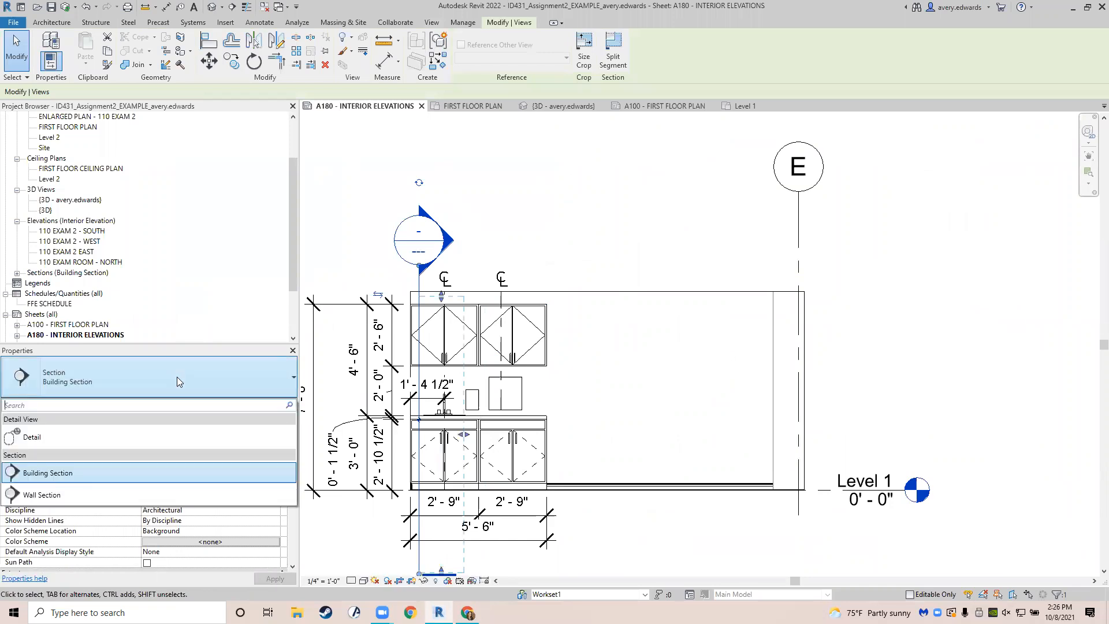
pyautogui.click(86, 436)
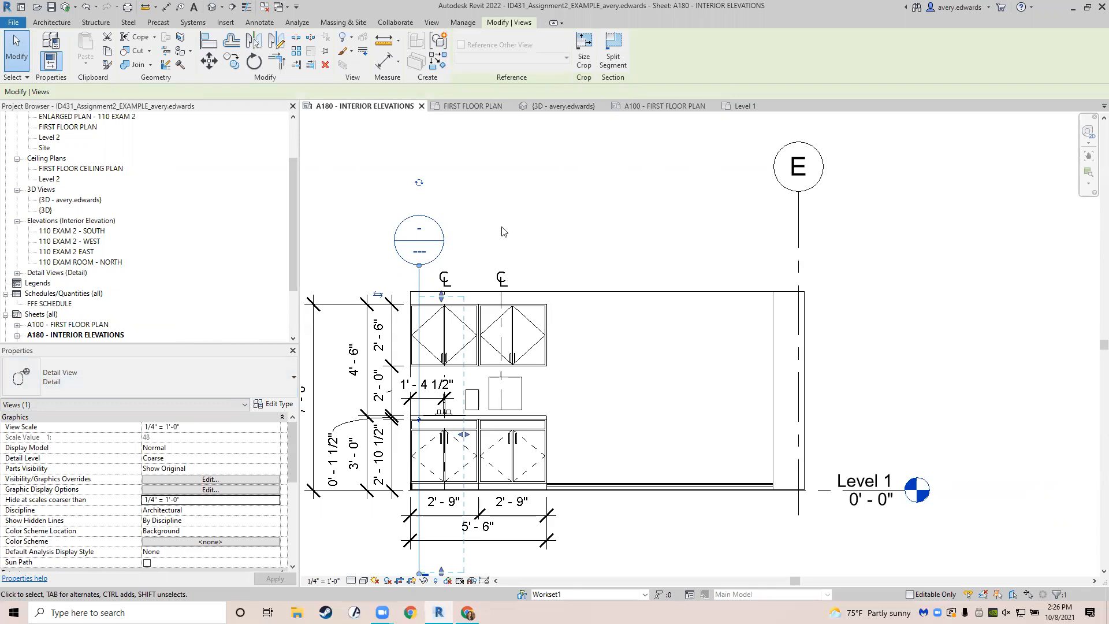
pyautogui.press('Escape')
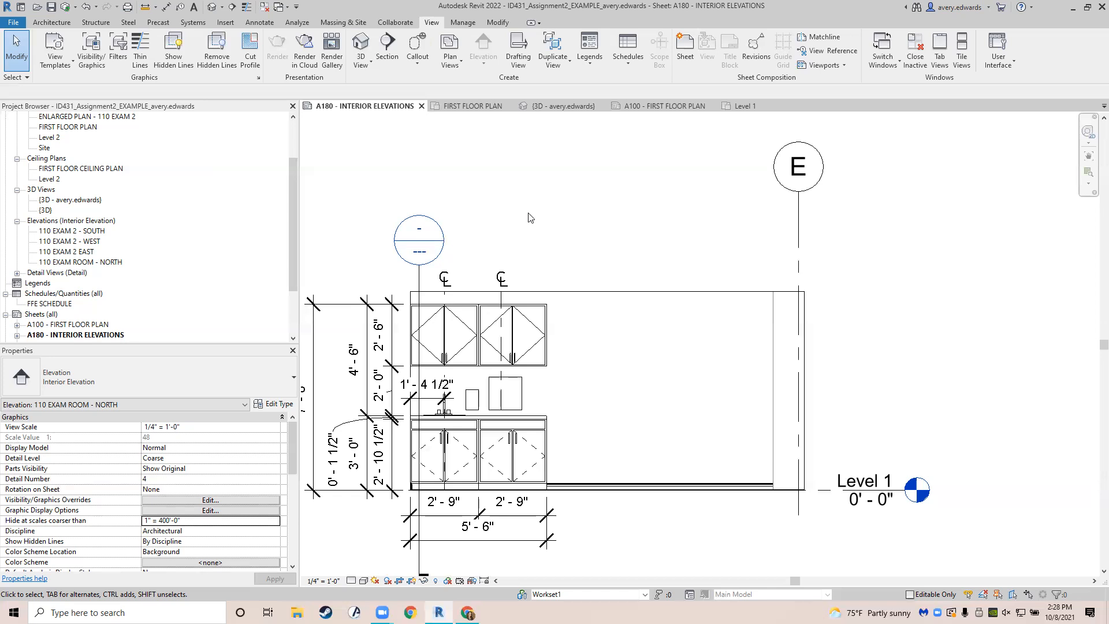
# Reselect the detail section line and shorten its tail slightly, keeping it below elevation 4's width dimensions.
pyautogui.click(421, 276)
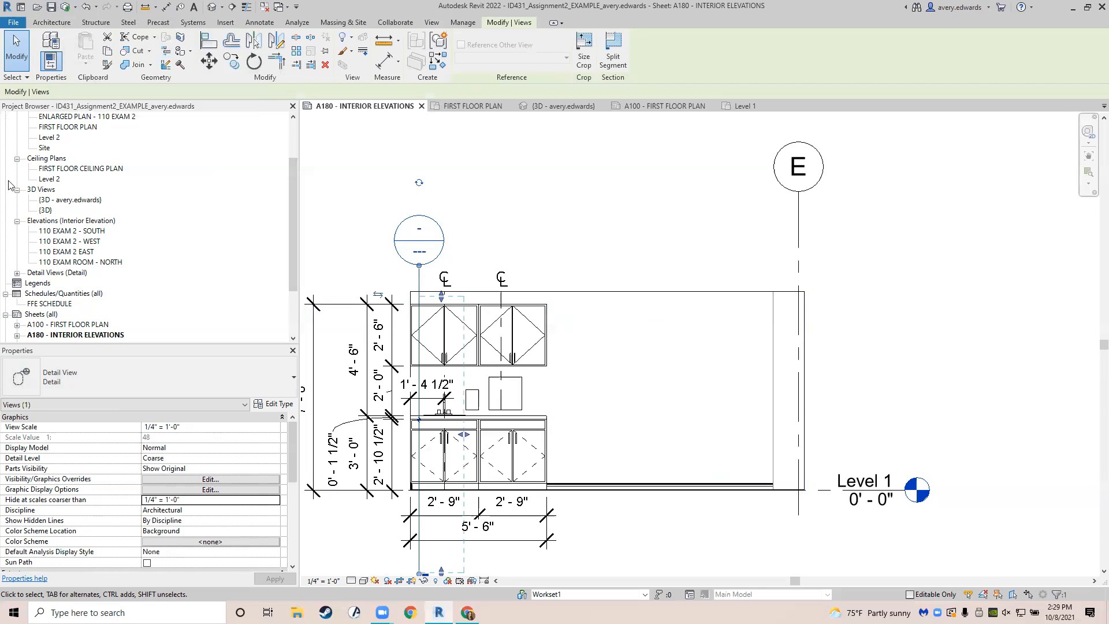
pyautogui.moveTo(342, 245); pyautogui.dragTo(349, 161, button='middle')
pyautogui.moveTo(404, 216); pyautogui.dragTo(403, 229, button='middle')
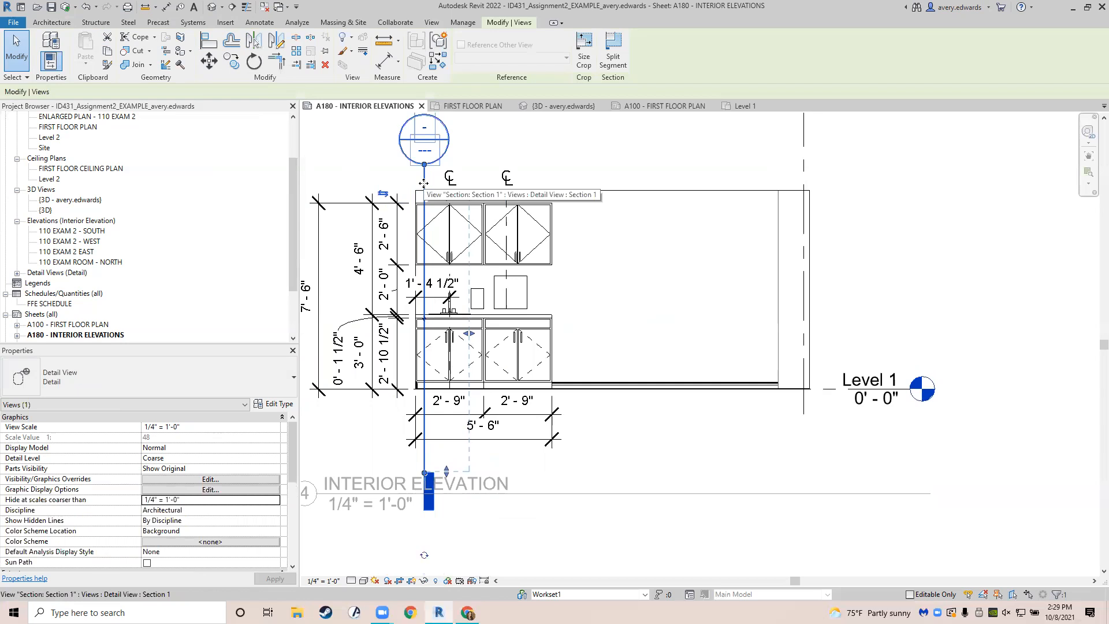
pyautogui.moveTo(424, 474); pyautogui.dragTo(424, 458)
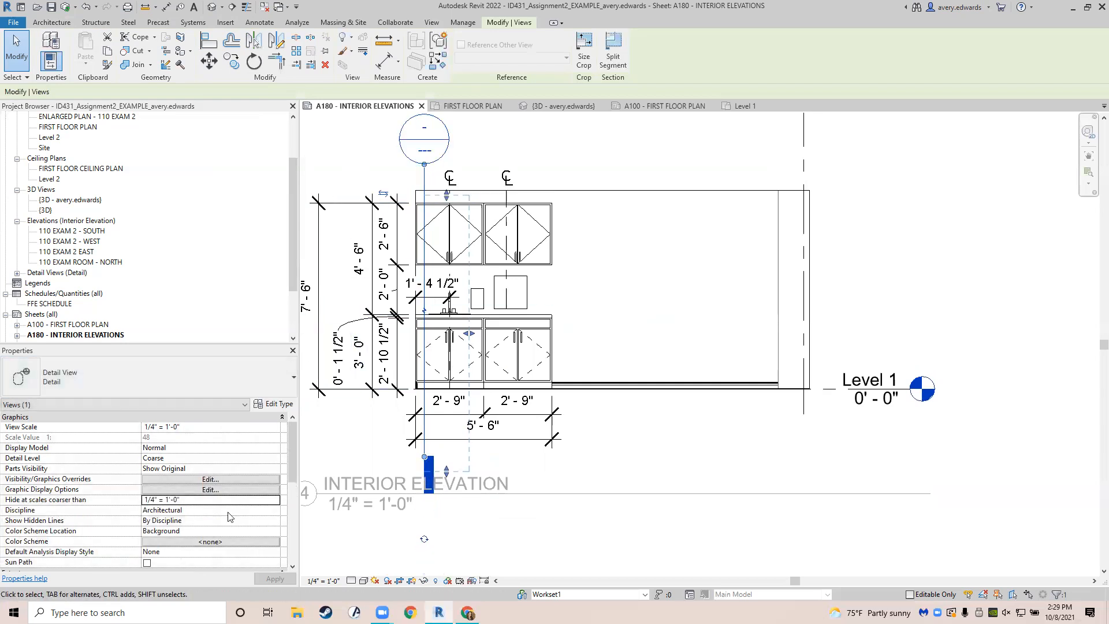
# Set the view scale of the selected casework section to 1" = 1'-0".
pyautogui.scroll(-1, 227, 525)
pyautogui.scroll(1, 202, 480)
pyautogui.click(157, 429)
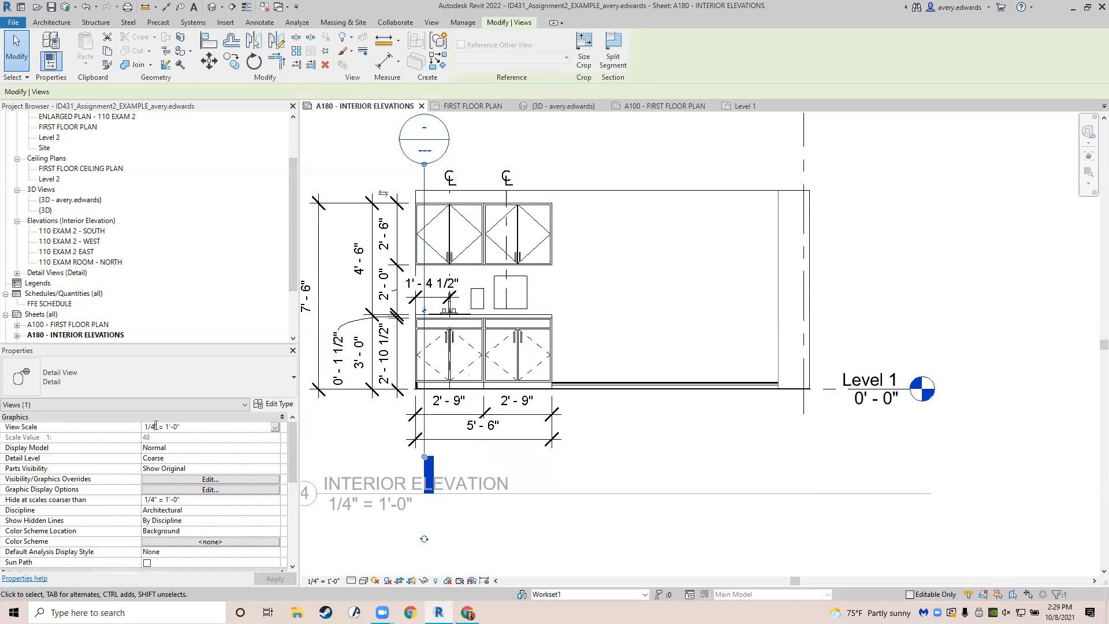
pyautogui.click(386, 167)
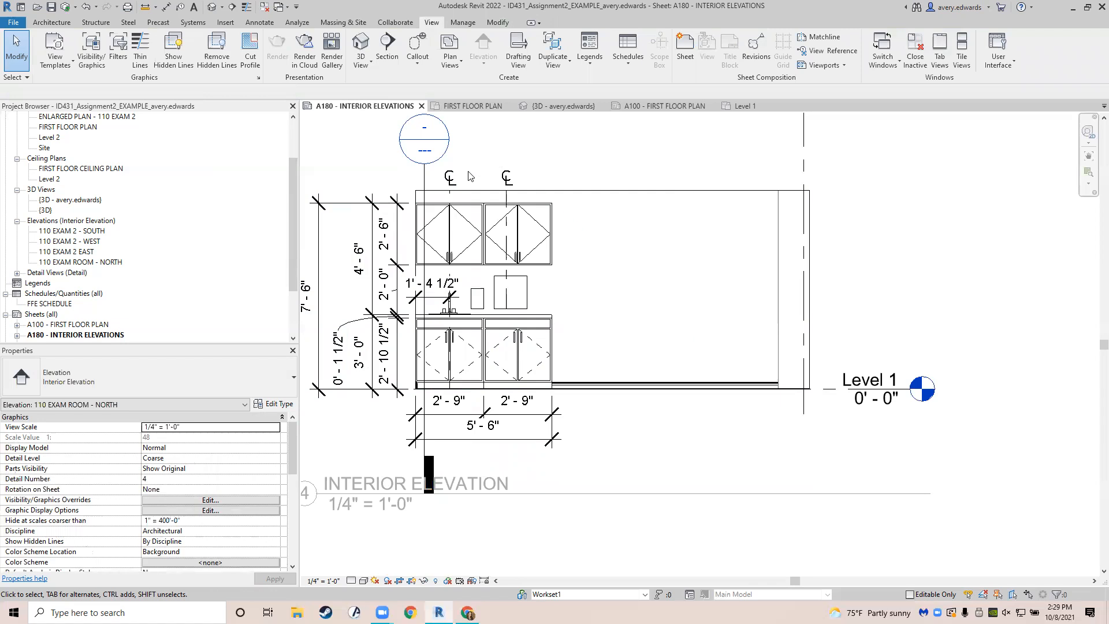
pyautogui.click(425, 182)
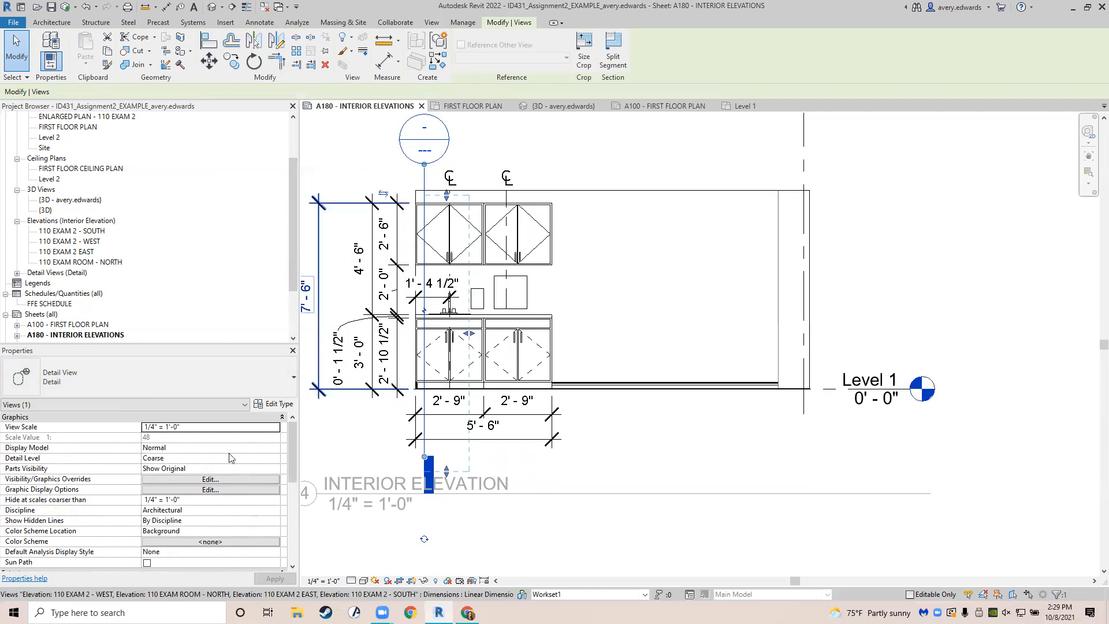
pyautogui.click(152, 427)
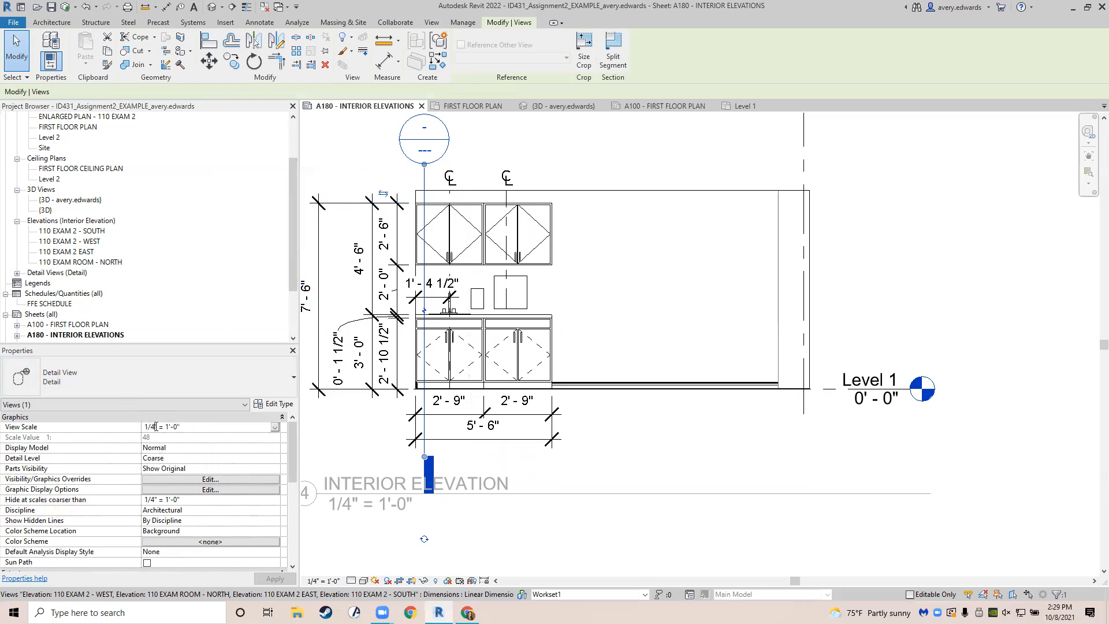
pyautogui.press('BackSpace')
pyautogui.press('BackSpace')
pyautogui.press('Return')
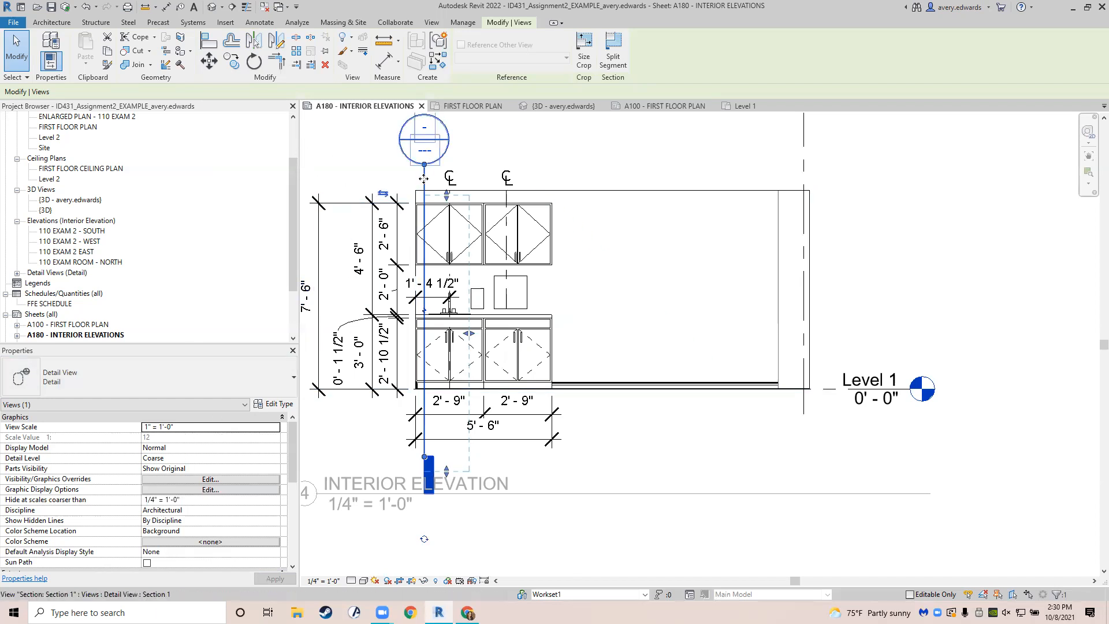
# Rename the section view as EXAM 110 - CASEWORK SECTION and set its title on sheet to CASEWORK SECTION.
pyautogui.moveTo(407, 236); pyautogui.dragTo(419, 300, button='middle')
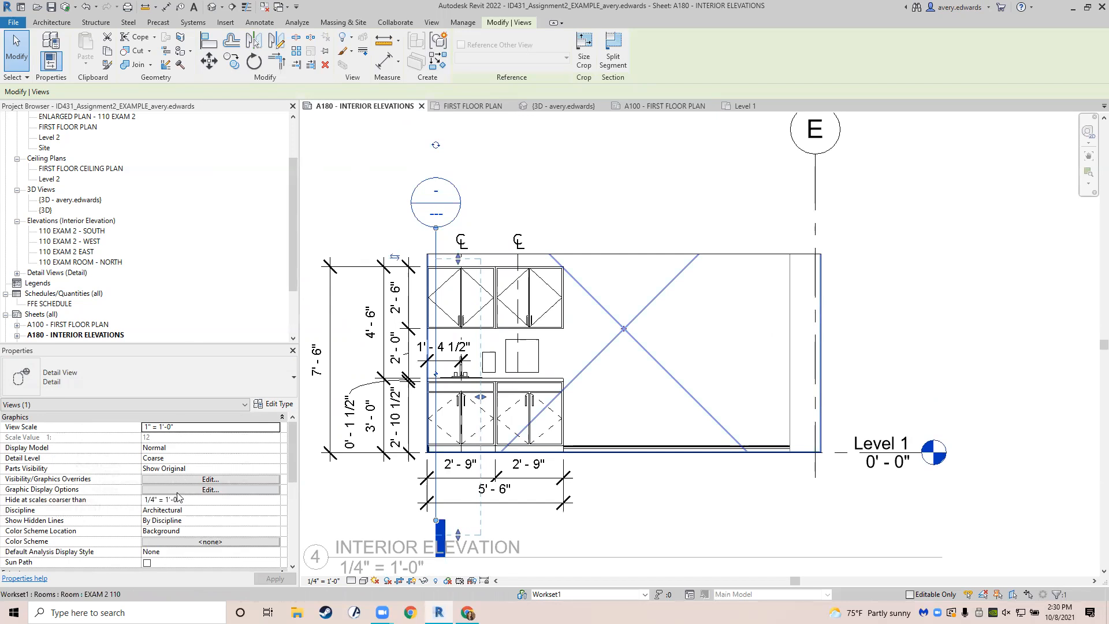
pyautogui.scroll(-5, 208, 544)
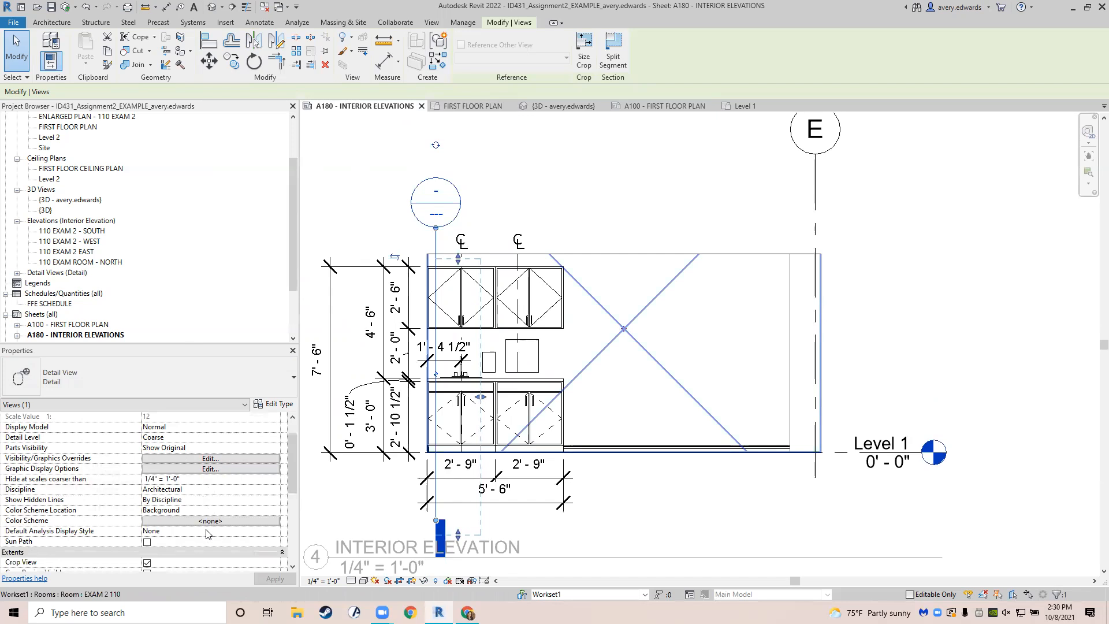
pyautogui.scroll(-2, 208, 531)
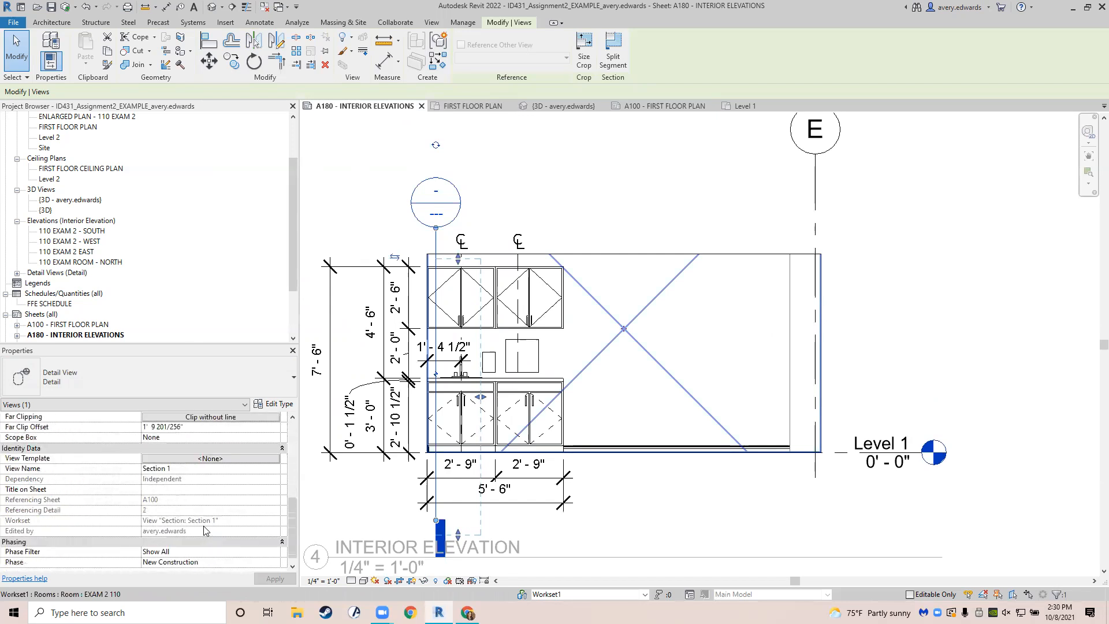
pyautogui.click(187, 469)
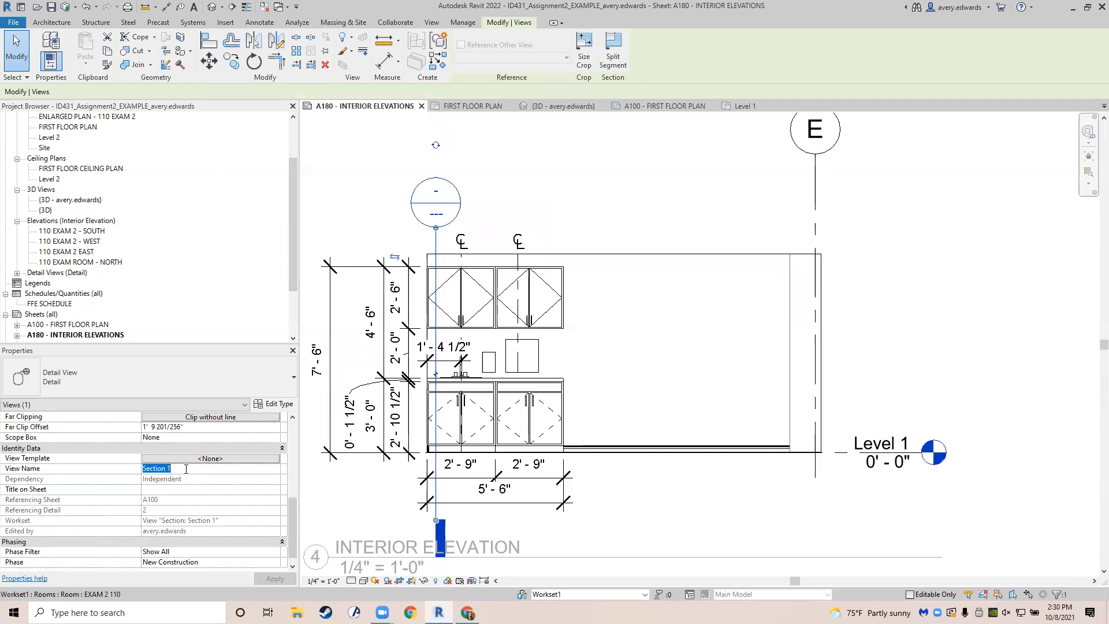
pyautogui.write('EXAM')
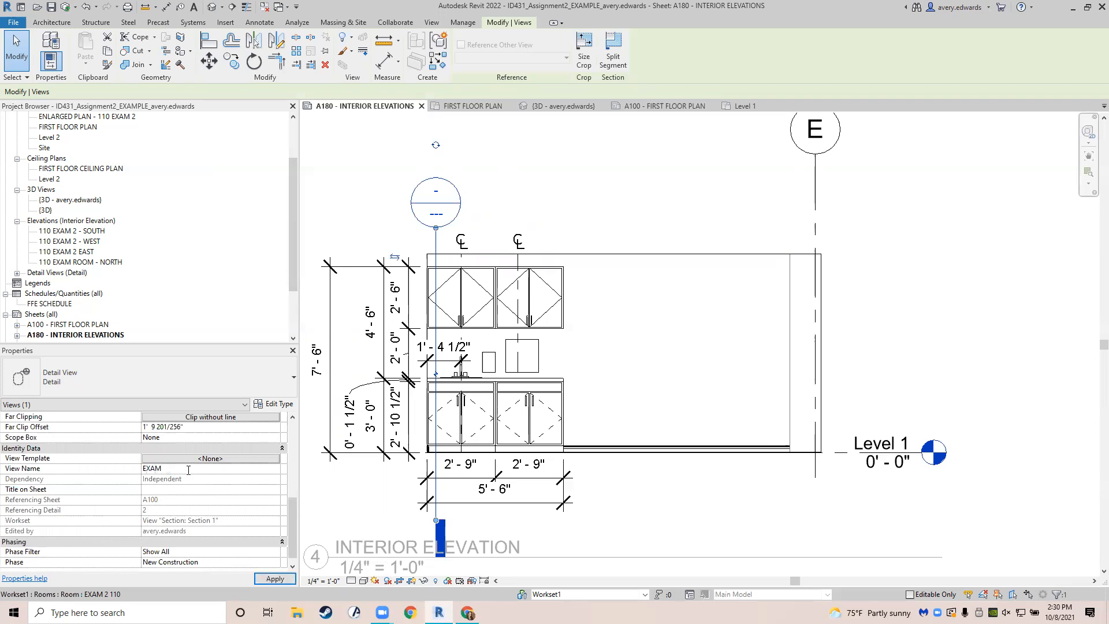
pyautogui.write(' 110 - CASEWORK SECTION')
pyautogui.press('Return')
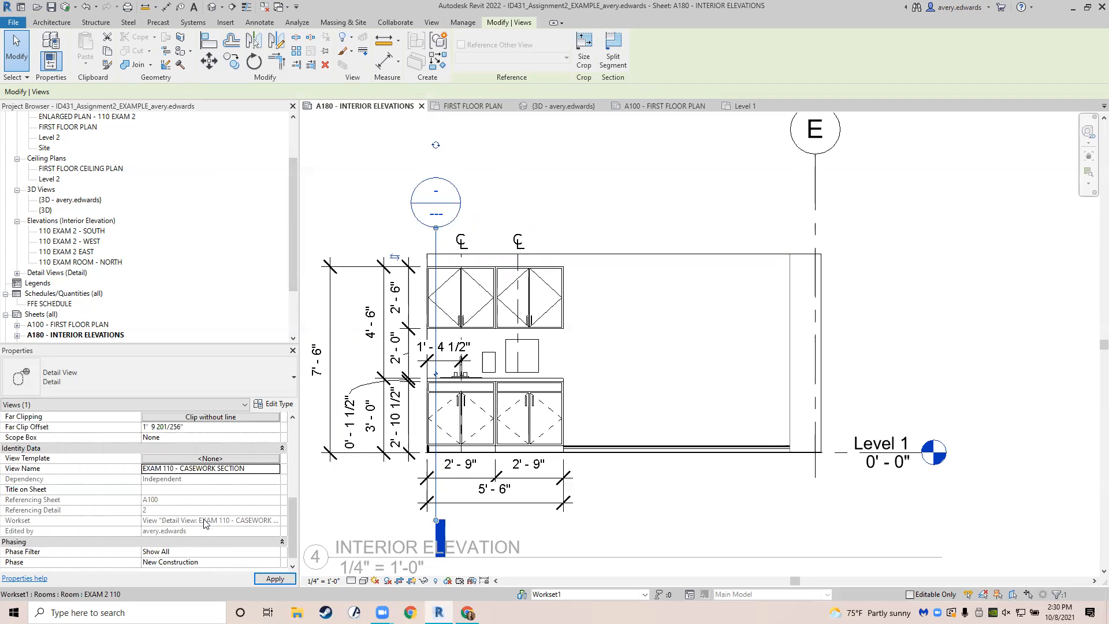
pyautogui.click(206, 491)
pyautogui.write('CASEWORK SECTION')
pyautogui.press('Return')
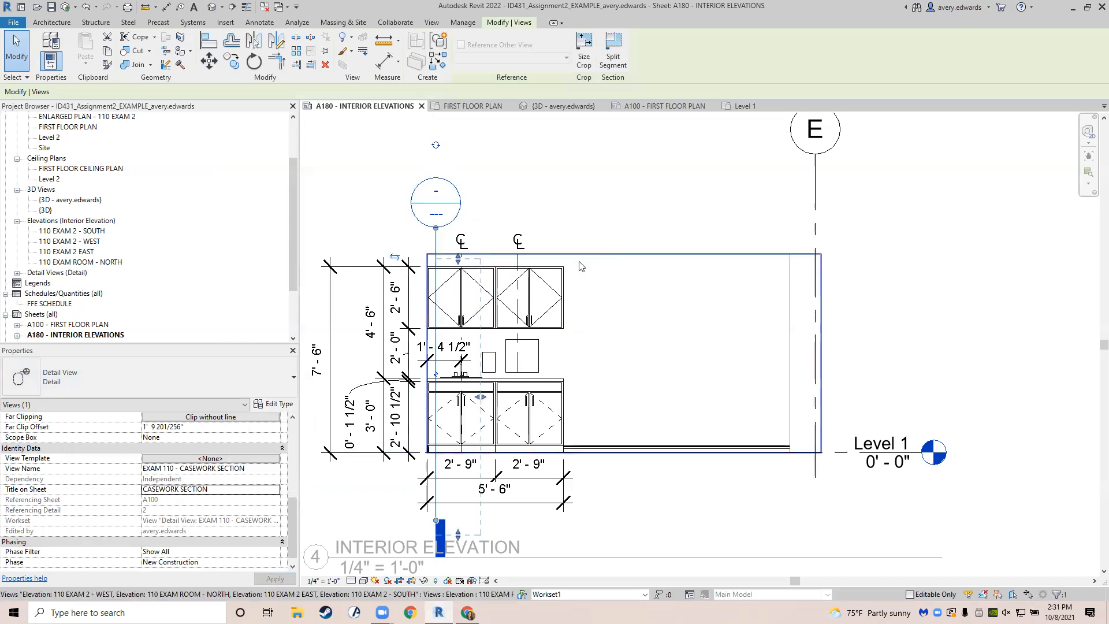
# Extend the section's crop extent above the top of the elevation, raise its lower edge to just below the overall dimension, and deselect it.
pyautogui.moveTo(460, 260); pyautogui.dragTo(460, 238)
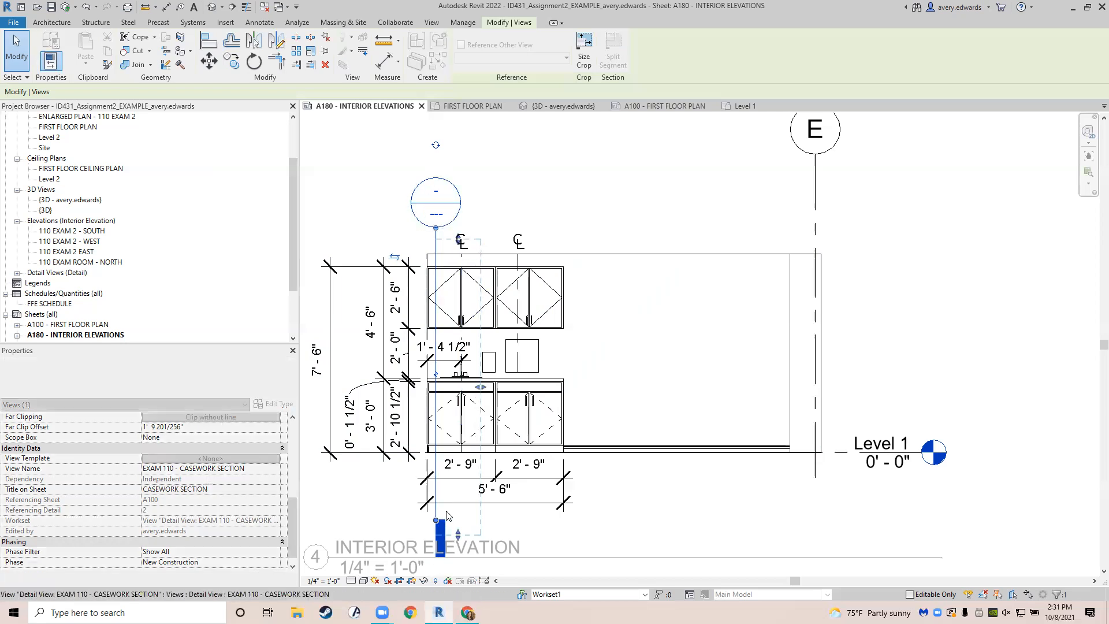
pyautogui.moveTo(458, 534); pyautogui.dragTo(456, 516)
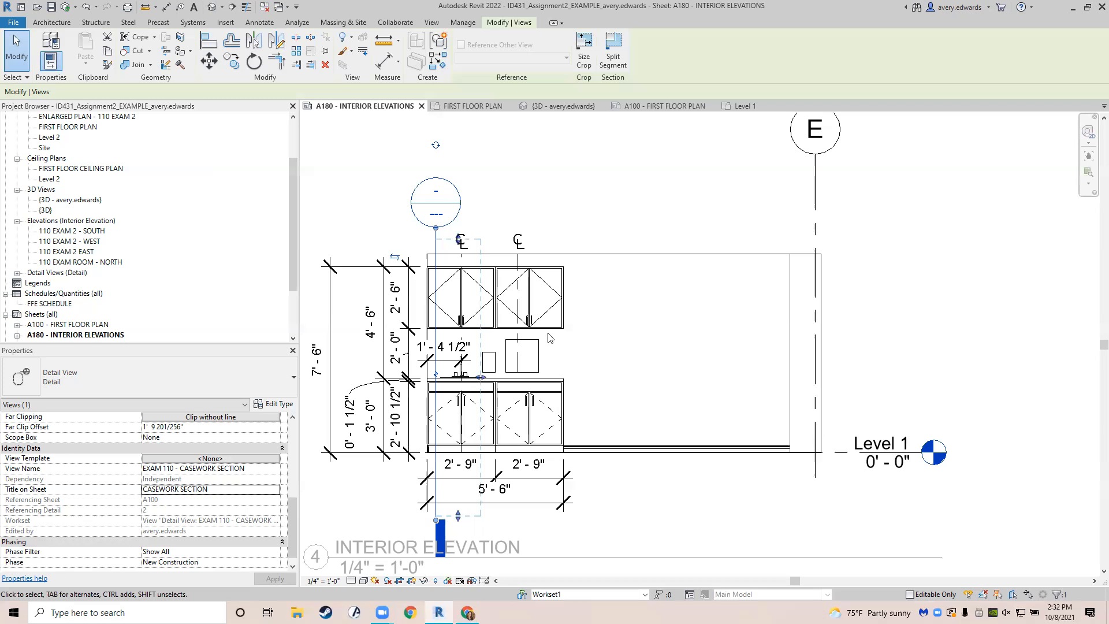
pyautogui.click(674, 184)
pyautogui.moveTo(686, 185)
pyautogui.mouseDown(button='middle')
pyautogui.moveTo(665, 164)
pyautogui.moveTo(688, 164)
pyautogui.mouseUp(button='middle')
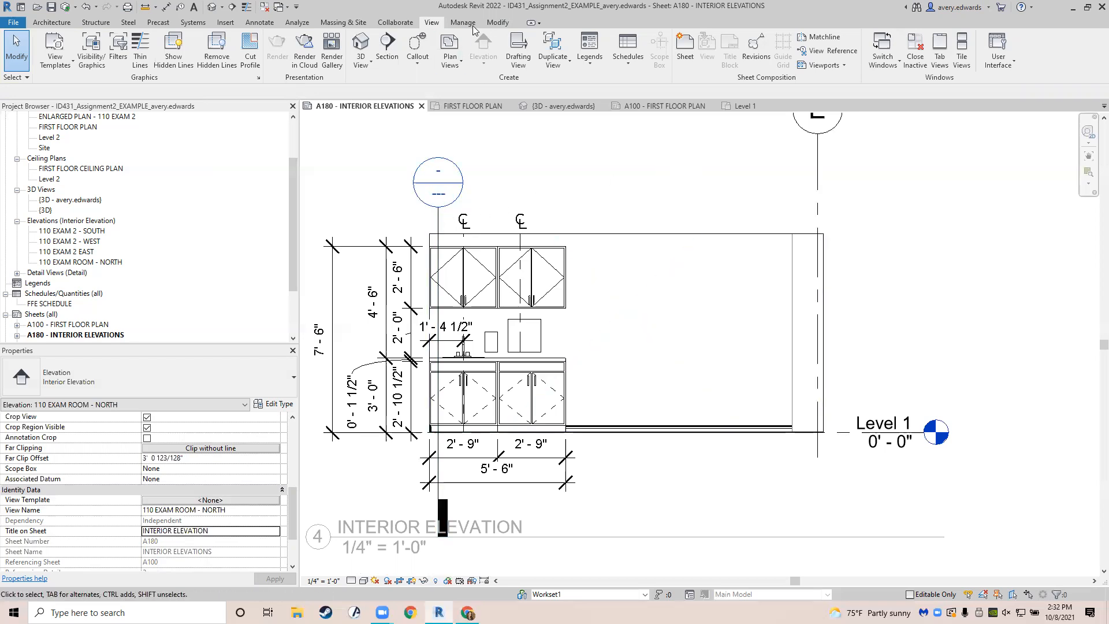
# Reselect the section line in elevation 4 and open sheet A580 - CASEWORK ELEVATIONS & SECTIONS.
pyautogui.scroll(-5, 584, 144)
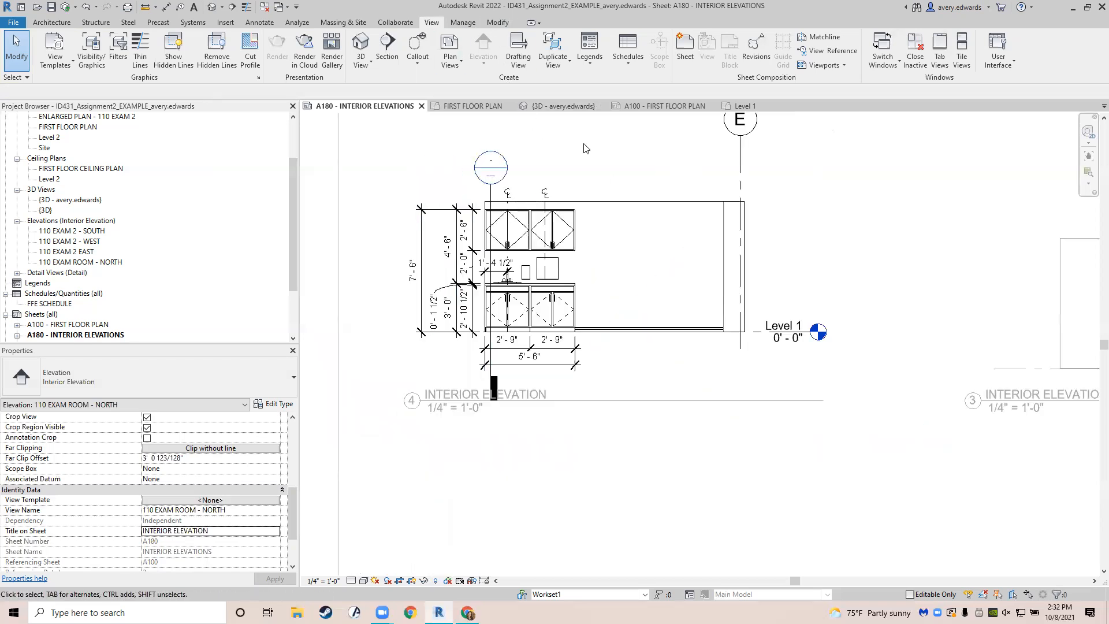
pyautogui.click(428, 250)
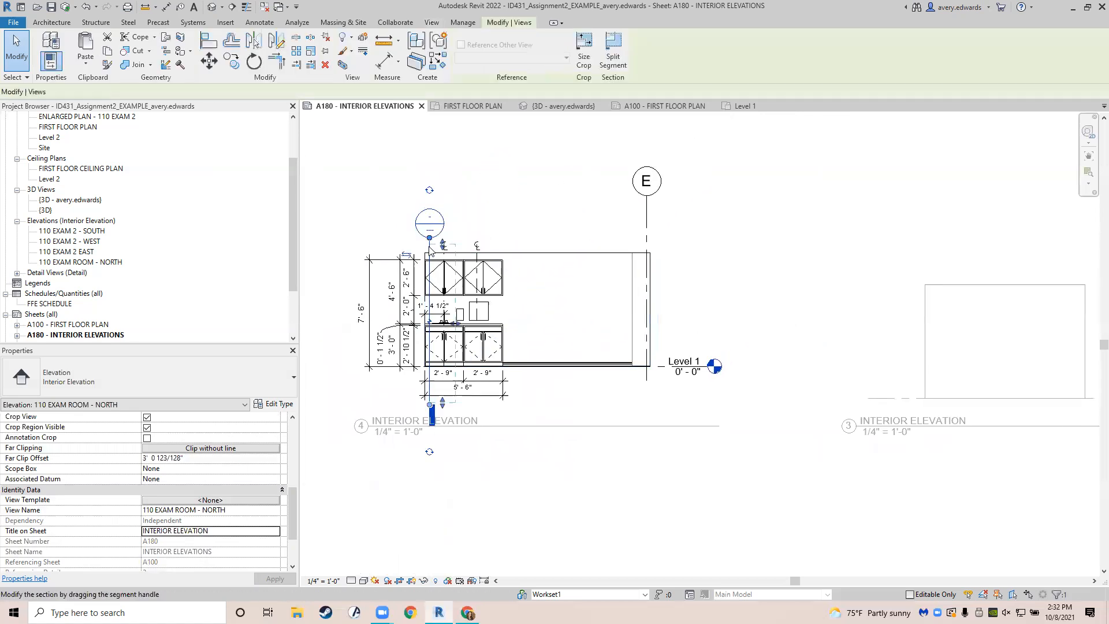
pyautogui.scroll(-1, 162, 493)
pyautogui.scroll(5, 162, 493)
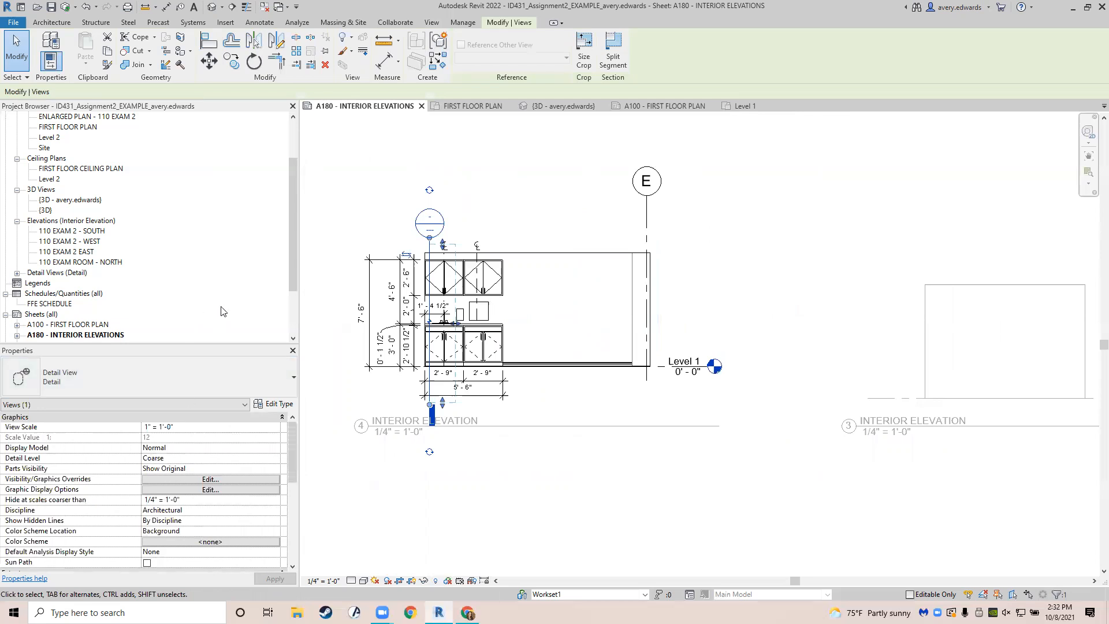
pyautogui.scroll(-2, 110, 266)
pyautogui.scroll(-1, 104, 263)
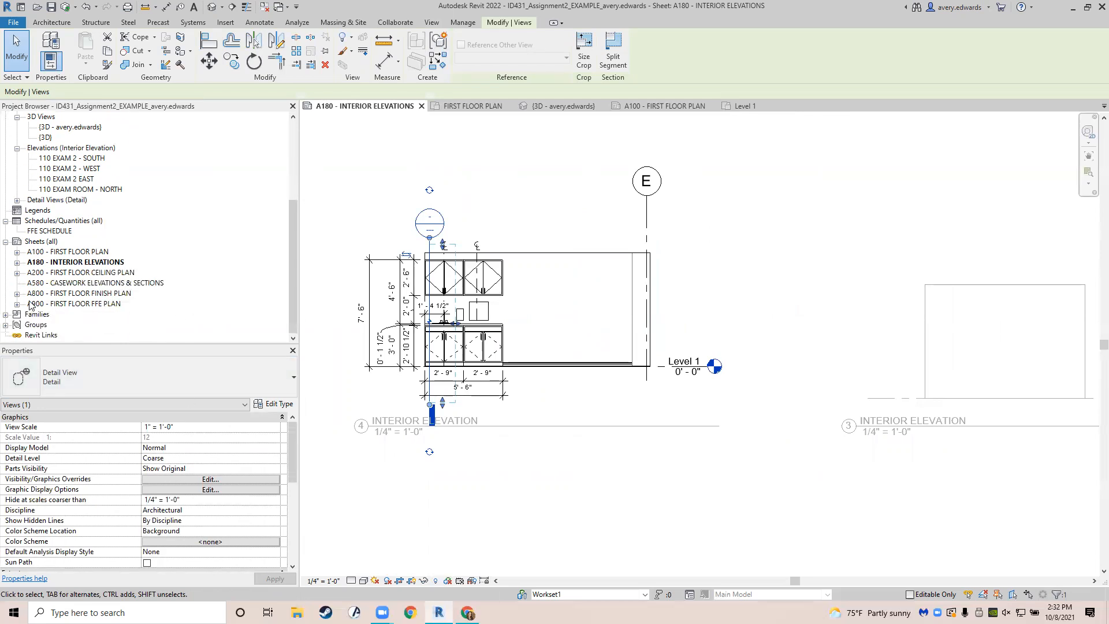
pyautogui.doubleClick(81, 283)
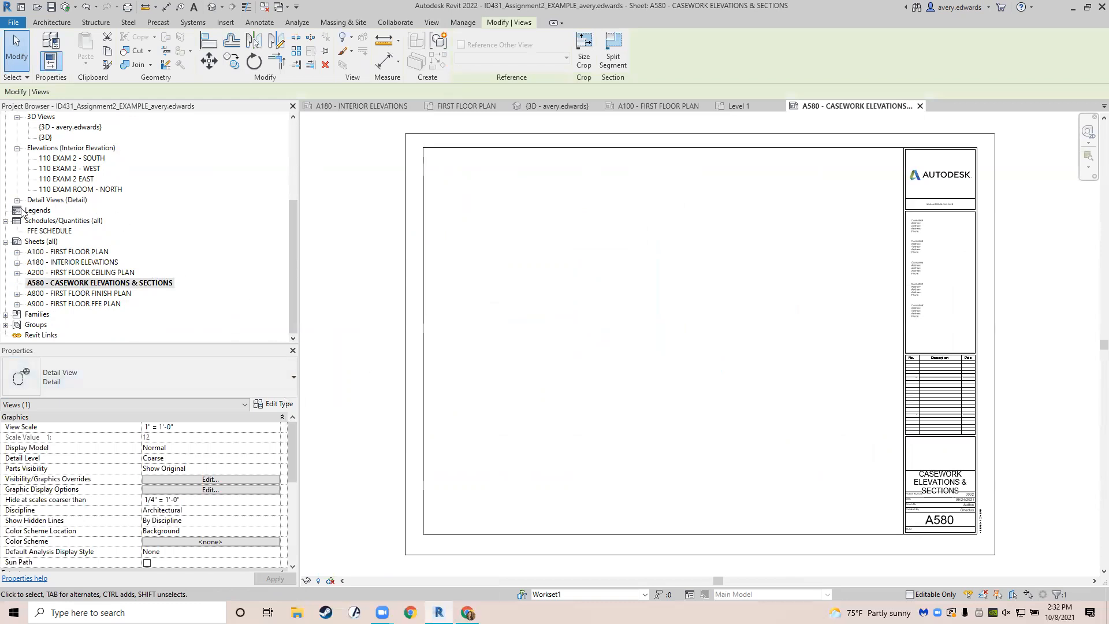
# Find the EXAM 110 - CASEWORK SECTION detail view in the project views and place it just below the title block on sheet A580.
pyautogui.scroll(4, 66, 201)
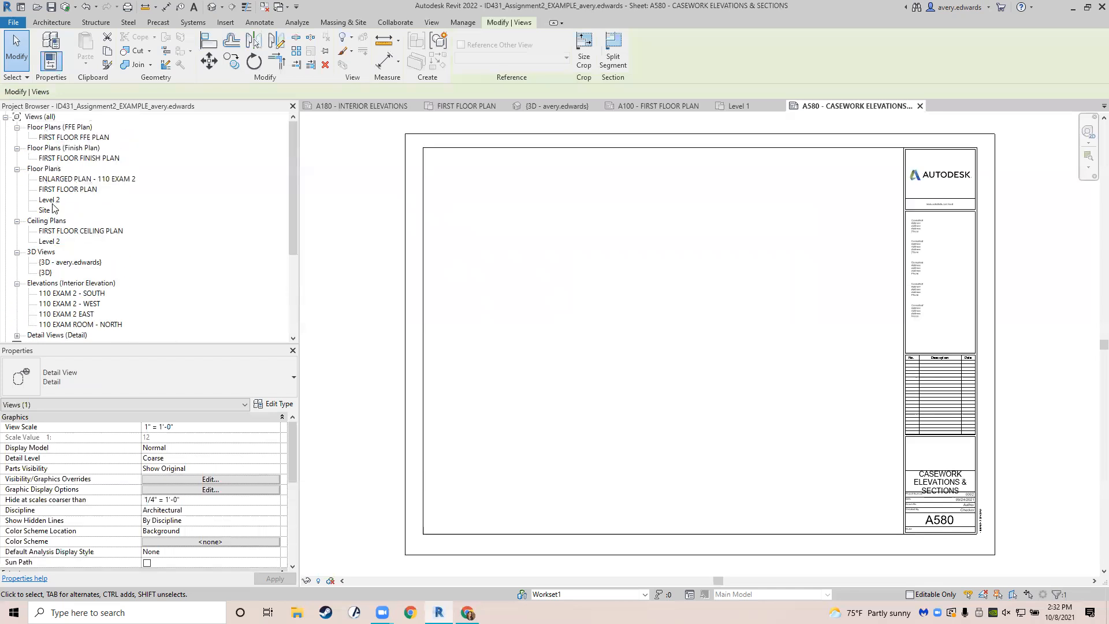
pyautogui.scroll(-4, 53, 205)
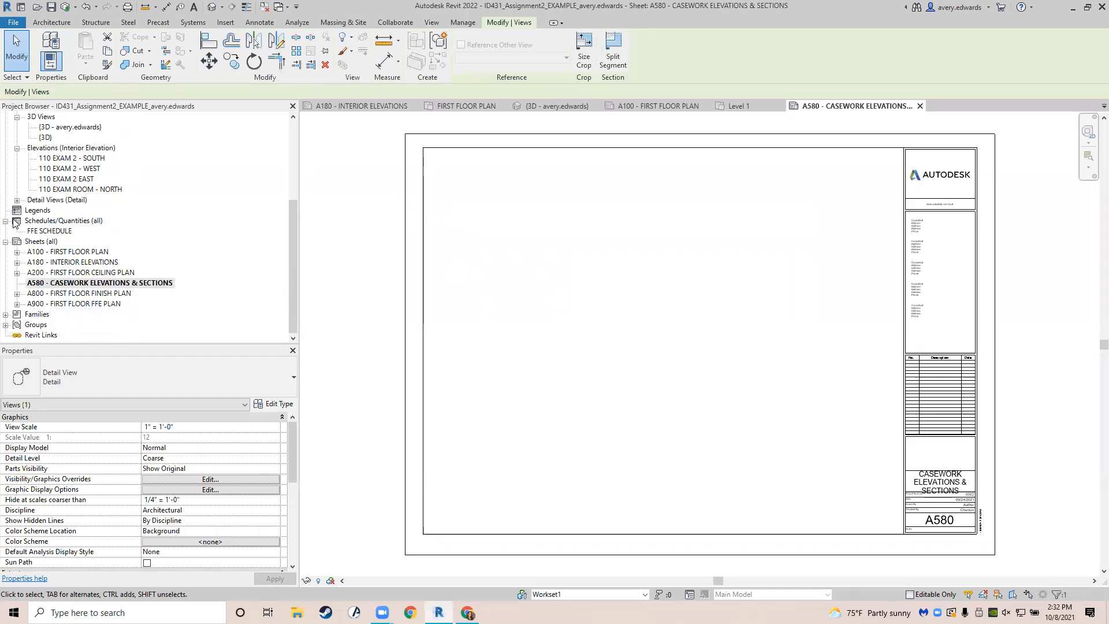
pyautogui.scroll(4, 20, 205)
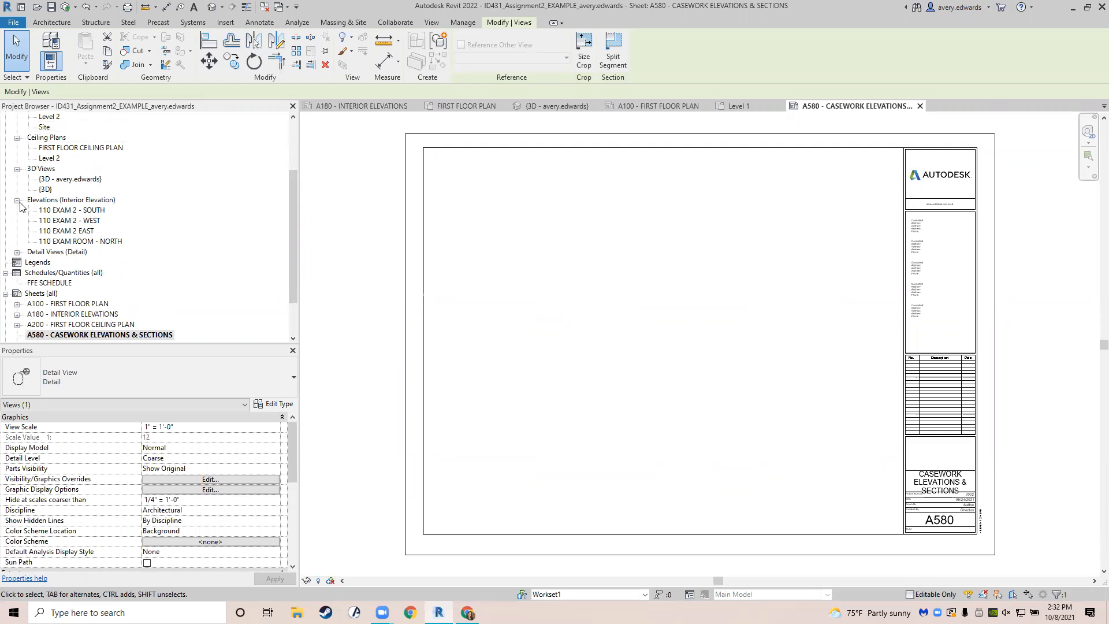
pyautogui.scroll(-2, 24, 209)
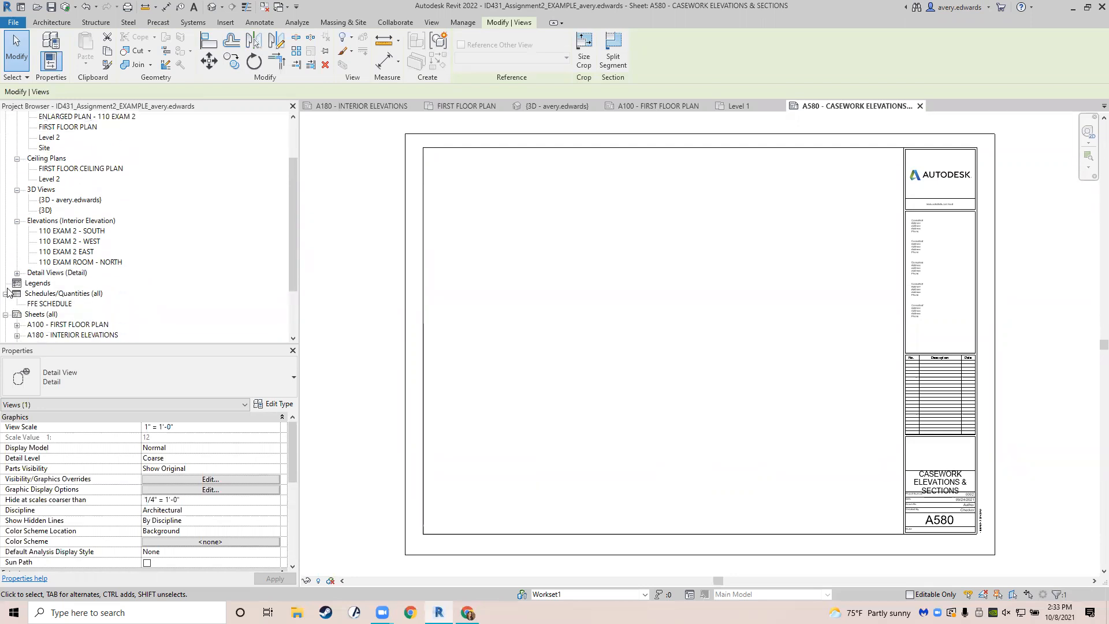
pyautogui.click(18, 272)
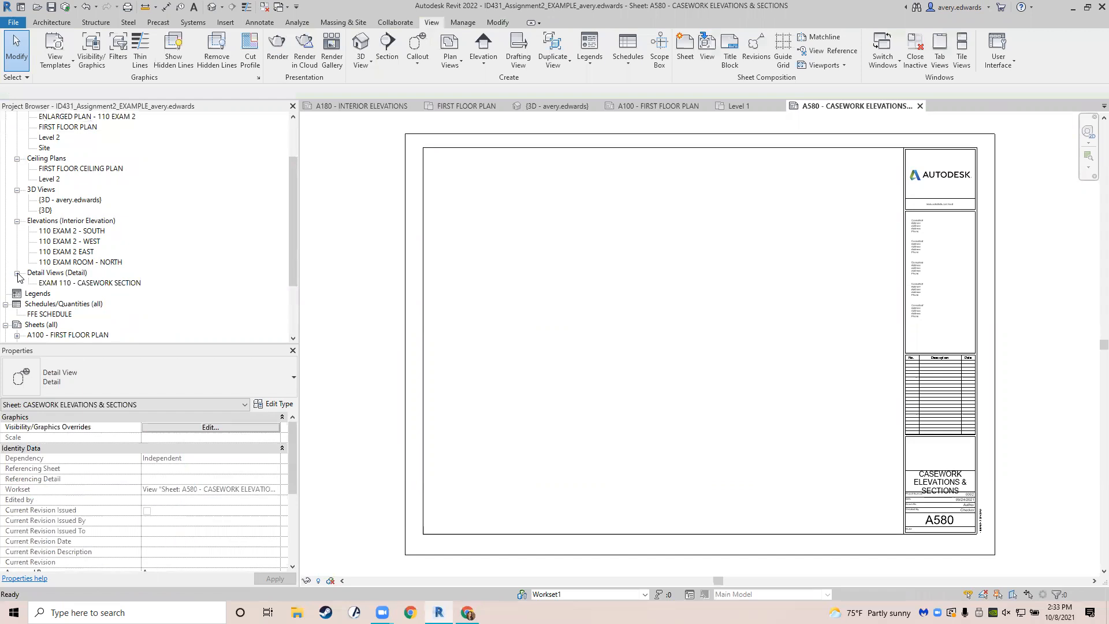
pyautogui.click(81, 285)
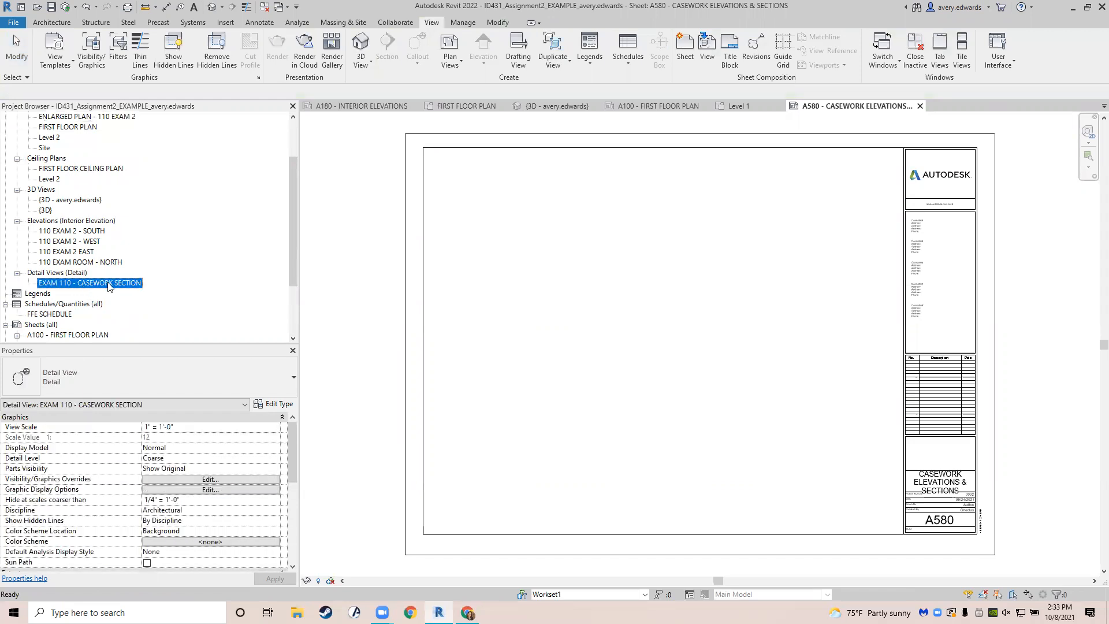
pyautogui.moveTo(90, 287); pyautogui.dragTo(588, 304)
pyautogui.scroll(-5, 579, 317)
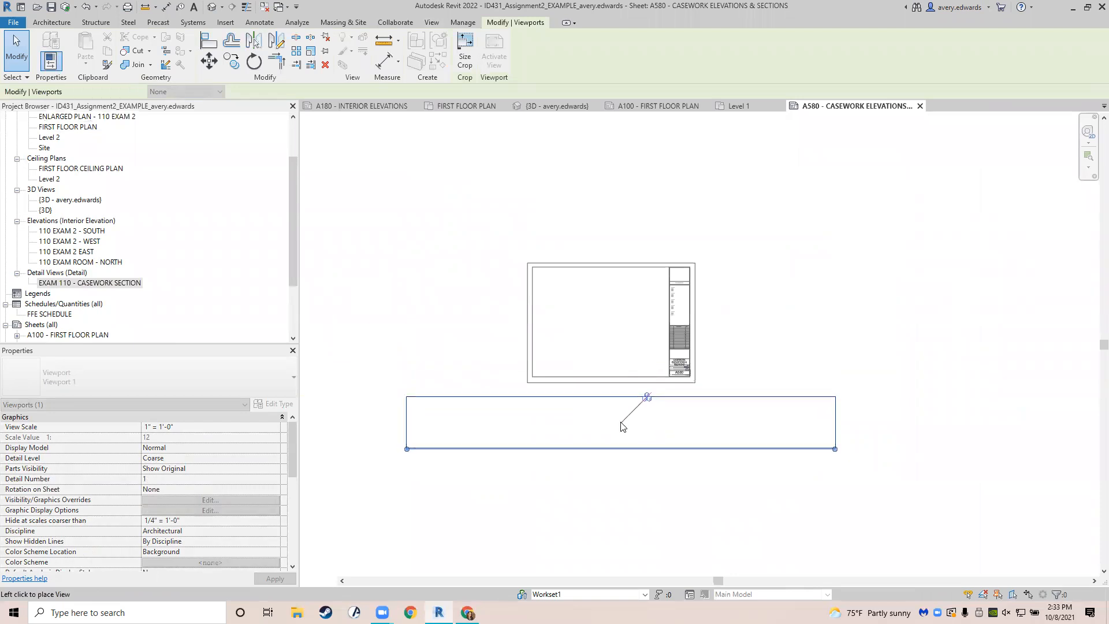
pyautogui.click(623, 423)
# Activate the casework section viewport and pull its left crop edge in to the wall behind the sink cabinets.
pyautogui.scroll(4, 413, 457)
pyautogui.scroll(-2, 513, 476)
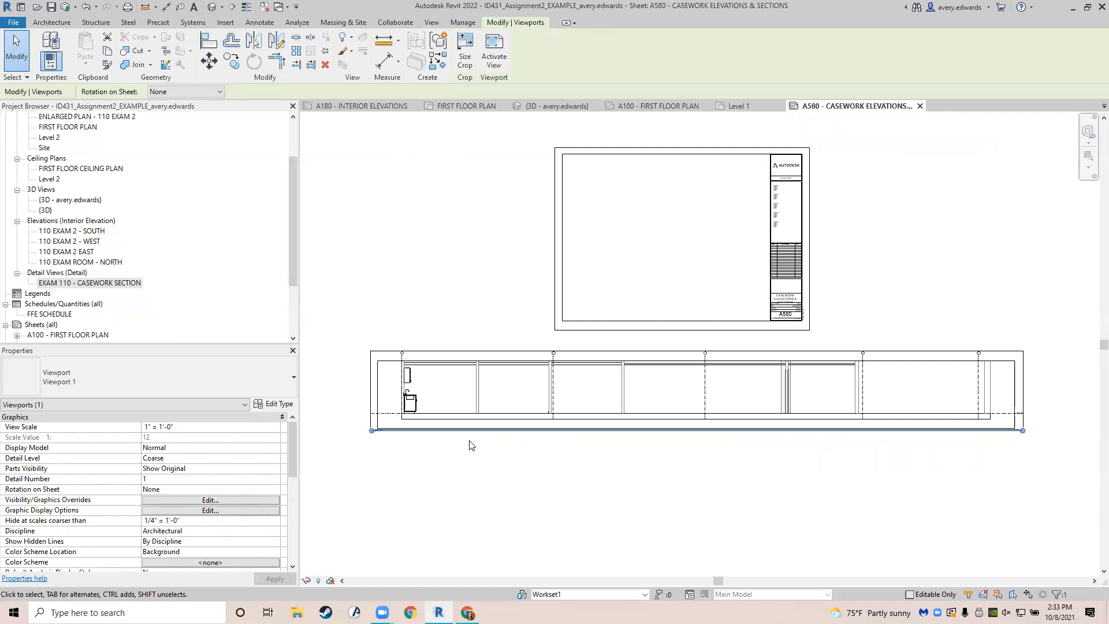
pyautogui.doubleClick(453, 391)
pyautogui.click(379, 395)
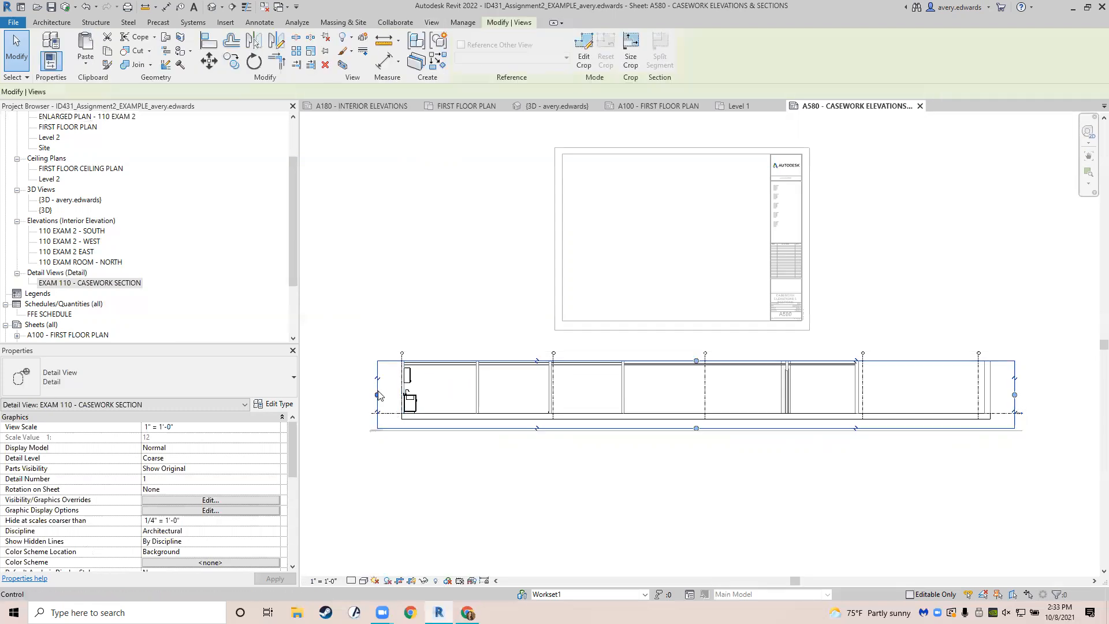
pyautogui.scroll(5, 377, 398)
pyautogui.scroll(3, 379, 384)
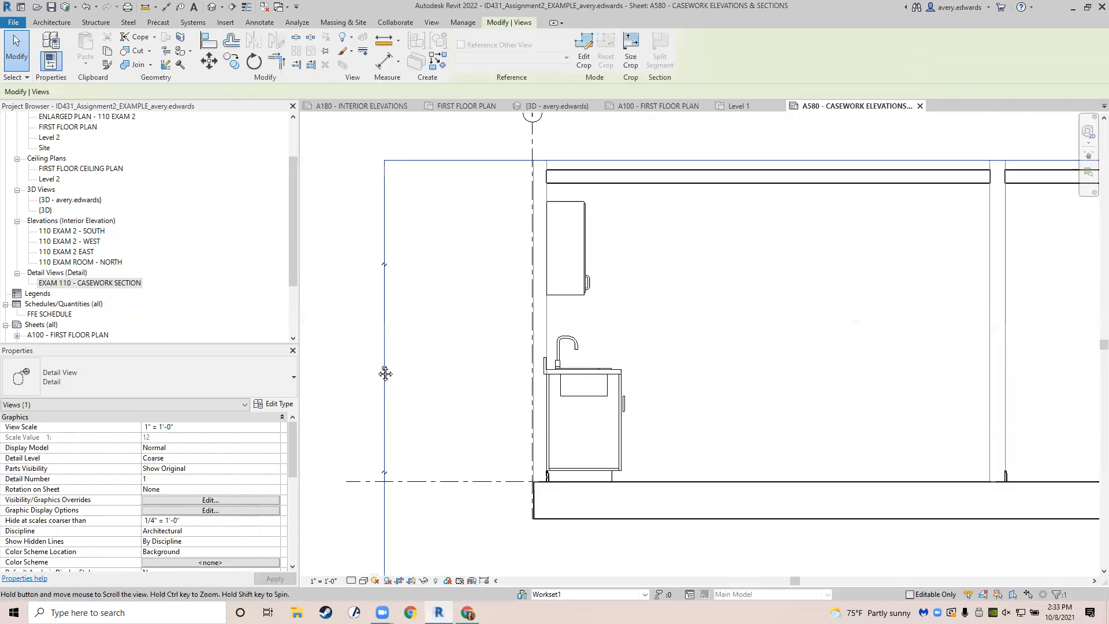
pyautogui.moveTo(359, 347); pyautogui.dragTo(506, 304)
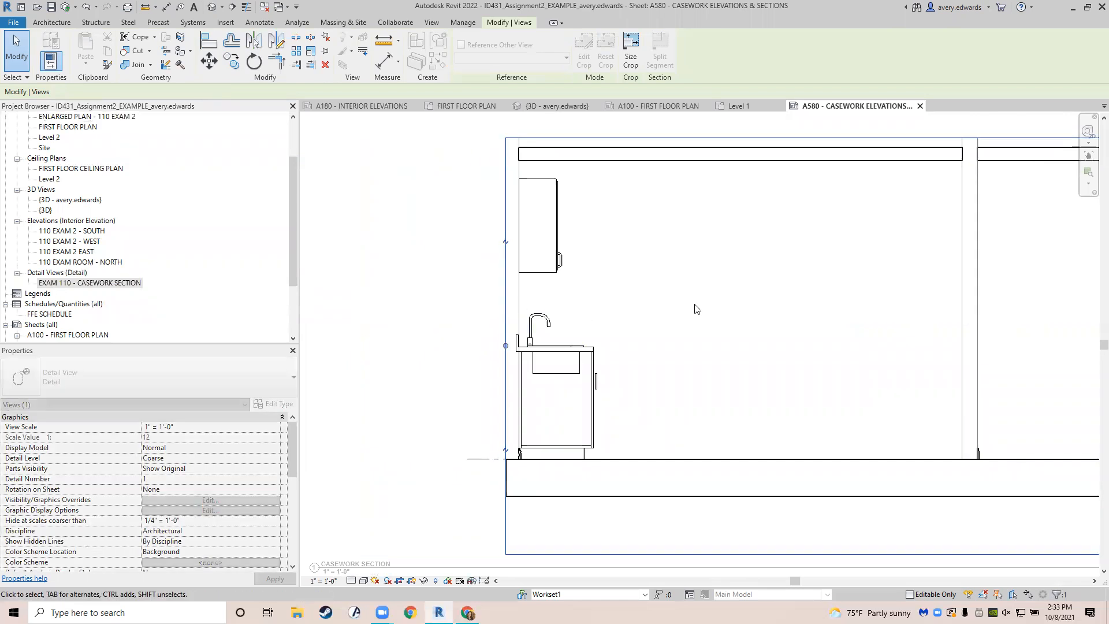
# Pull the section's right crop edge in to a short distance in front of the sink cabinets.
pyautogui.scroll(-6, 649, 314)
pyautogui.moveTo(940, 327); pyautogui.dragTo(818, 340, button='middle')
pyautogui.scroll(-1, 817, 320)
pyautogui.moveTo(990, 316); pyautogui.dragTo(354, 322)
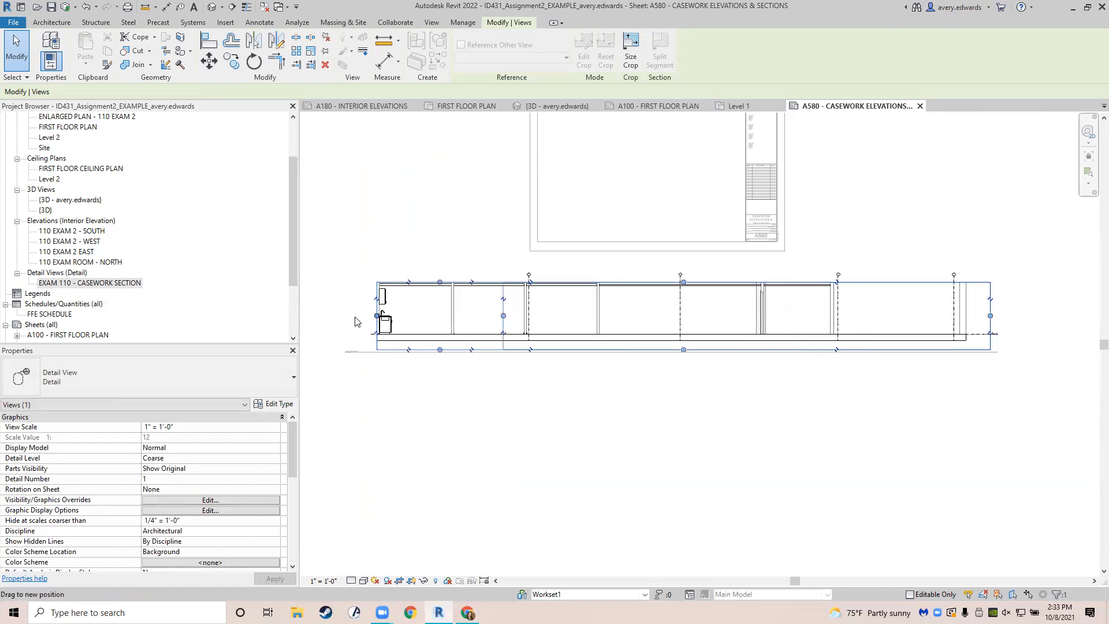
pyautogui.scroll(8, 355, 321)
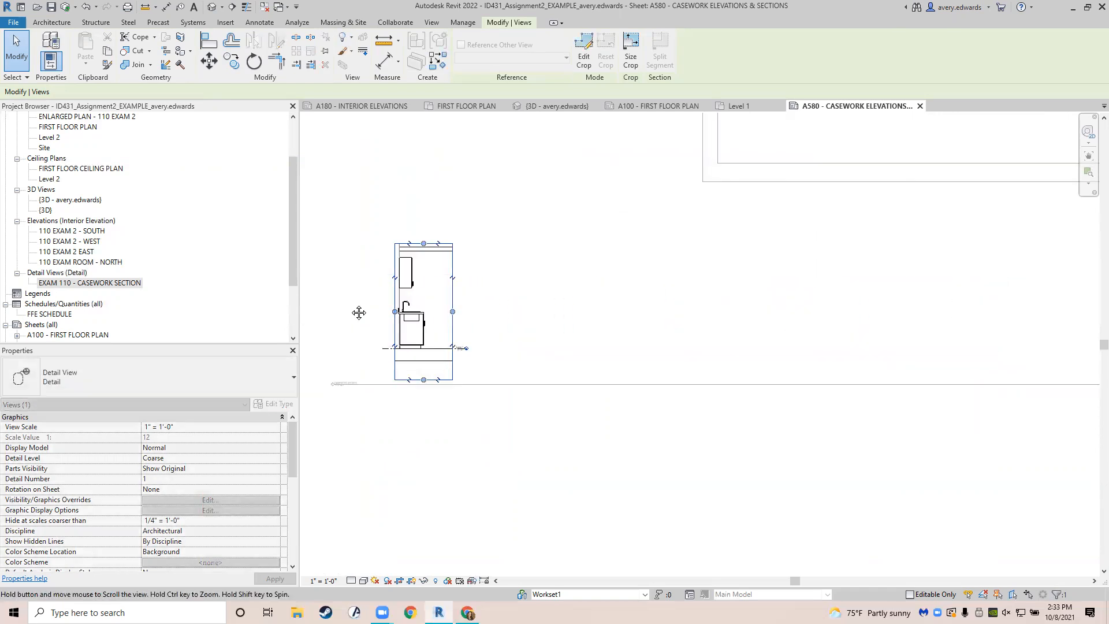
pyautogui.moveTo(487, 211); pyautogui.dragTo(489, 276, button='middle')
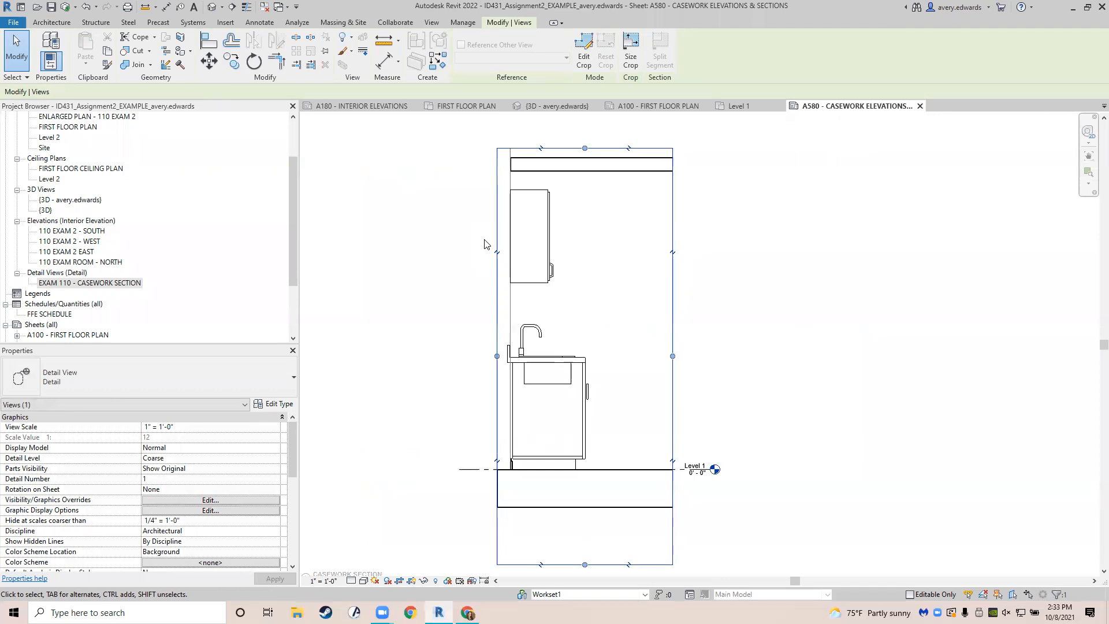
# Lower the section's top crop edge to just above the upper cabinet and raise its bottom edge to just below the floor line.
pyautogui.moveTo(585, 148); pyautogui.dragTo(585, 175)
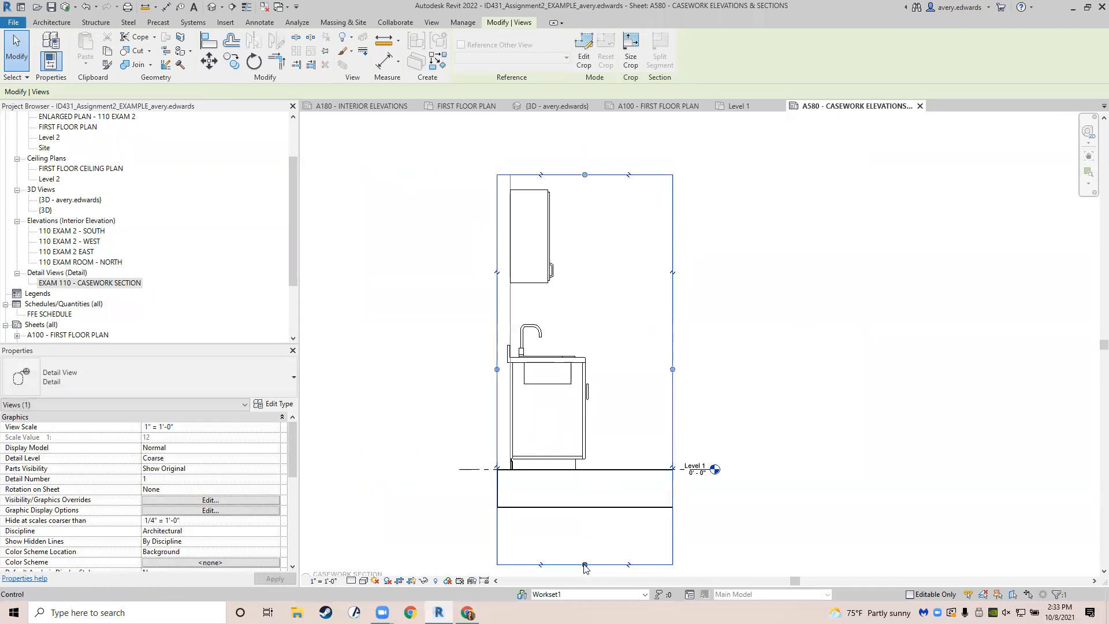
pyautogui.moveTo(582, 565); pyautogui.dragTo(577, 471)
pyautogui.click(403, 411)
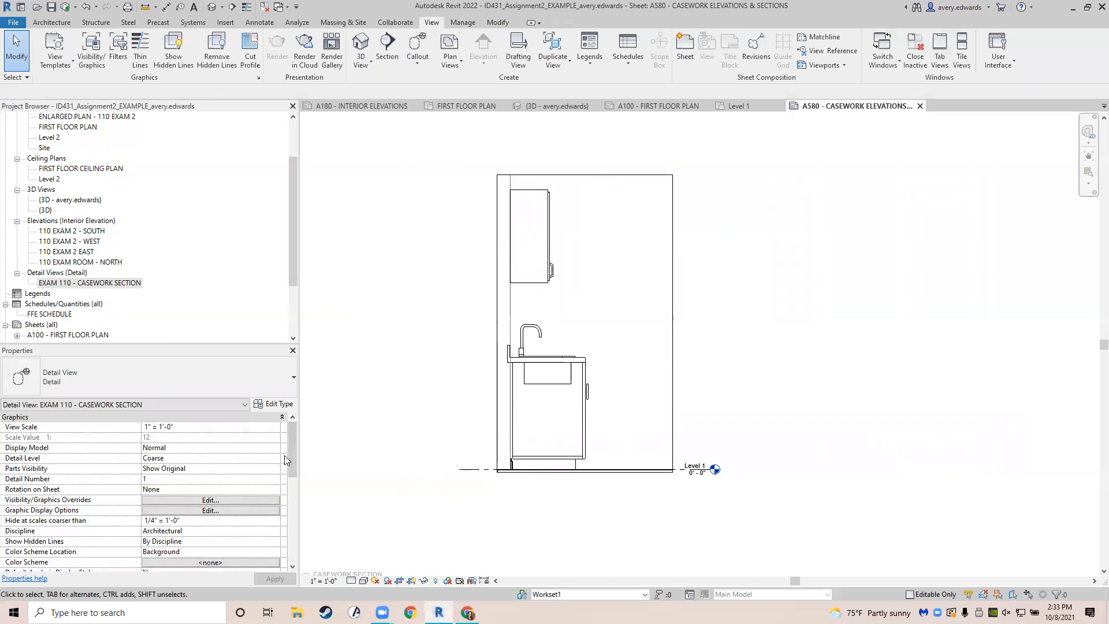
# Turn off Crop Region Visible for the casework section, and switch Crop View off and back on to compare.
pyautogui.scroll(-5, 173, 479)
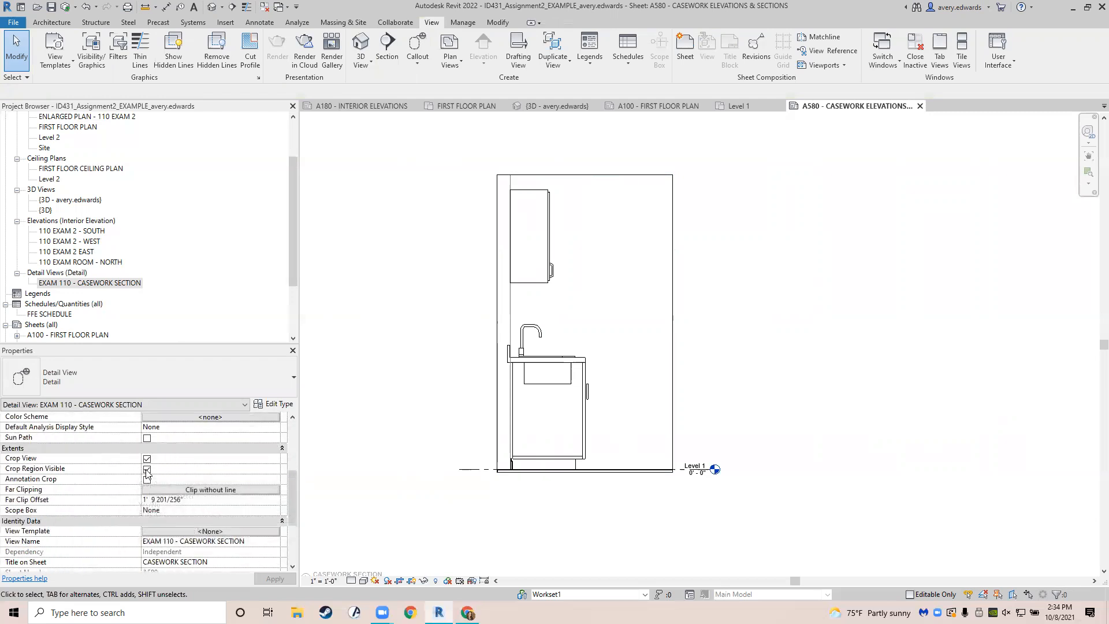
pyautogui.click(147, 470)
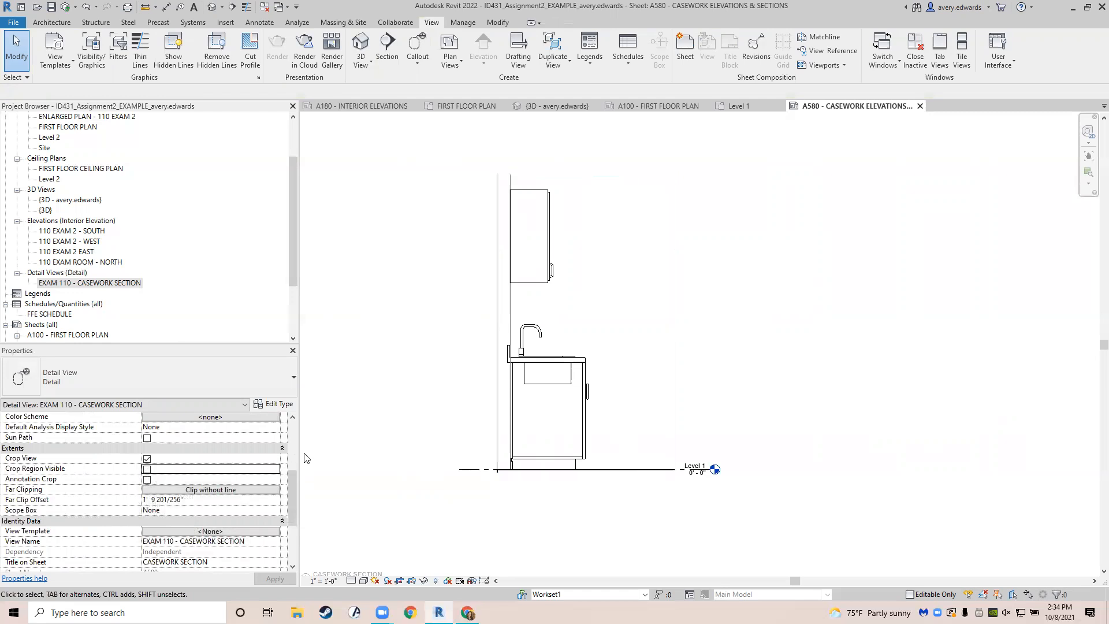
pyautogui.click(147, 459)
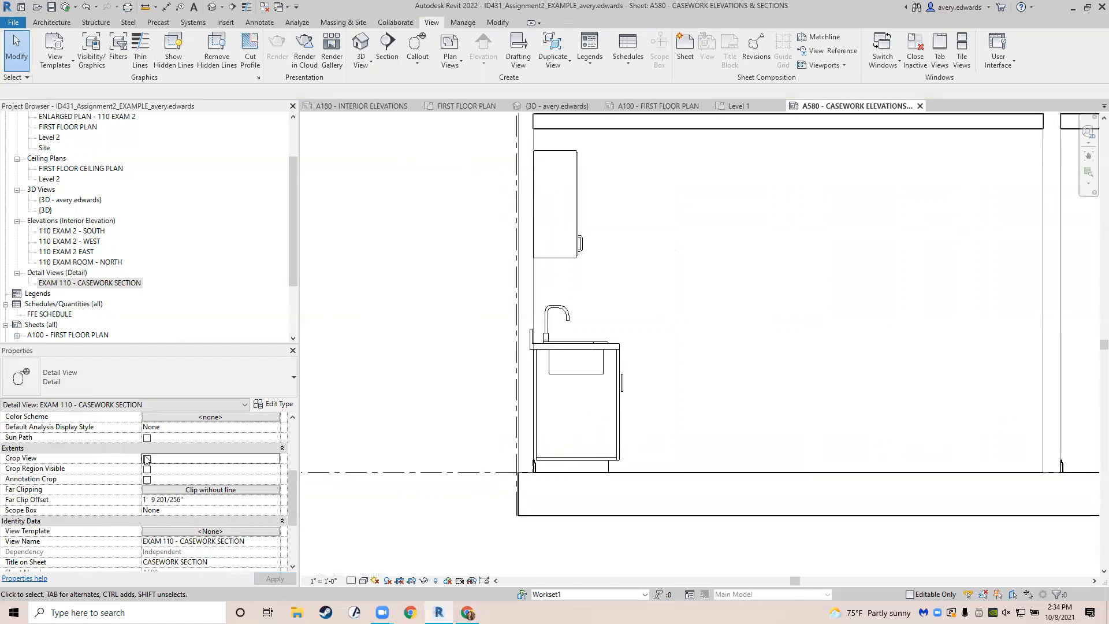
pyautogui.click(147, 458)
pyautogui.scroll(-3, 463, 428)
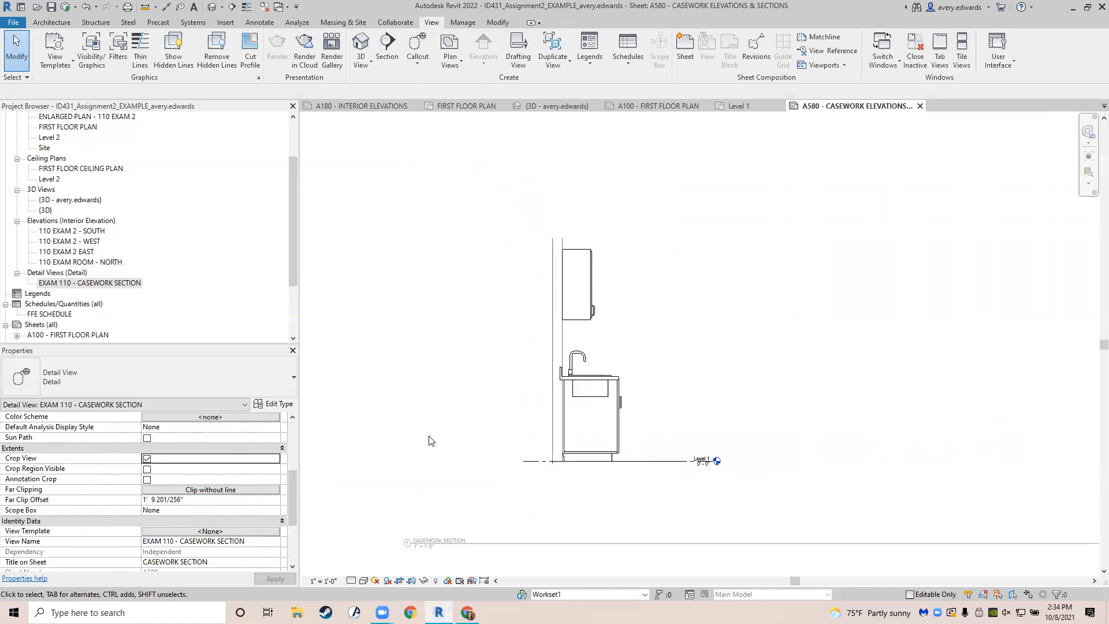
pyautogui.scroll(-2, 429, 438)
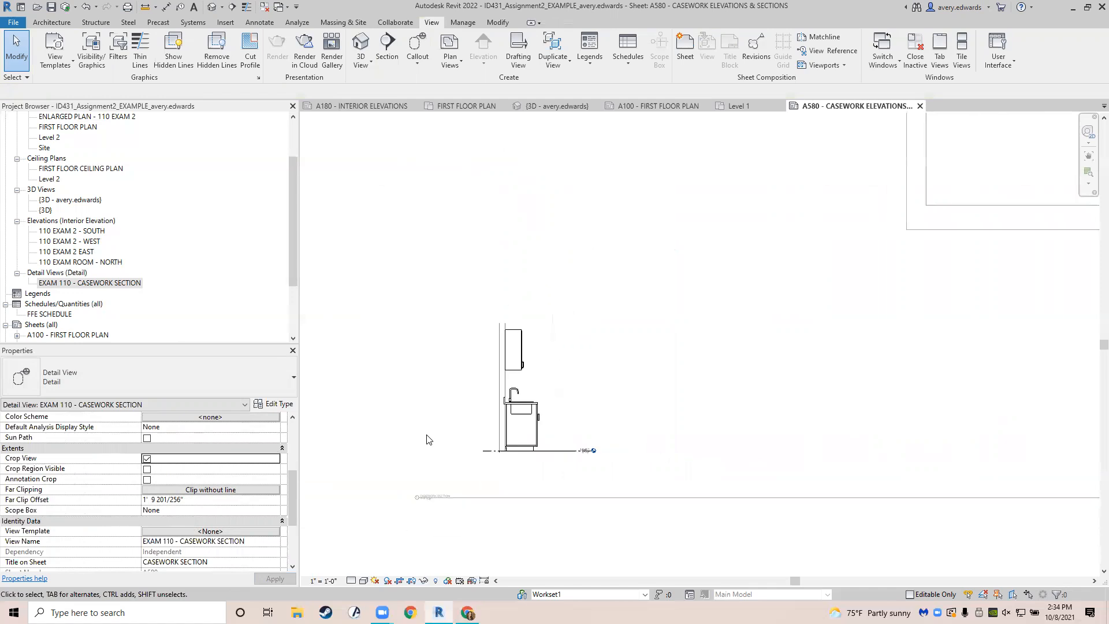
# Open sheet A180 - INTERIOR ELEVATIONS and select the section line in elevation 4 to examine its marker's detail and sheet reference.
pyautogui.click(361, 108)
pyautogui.scroll(-5, 539, 341)
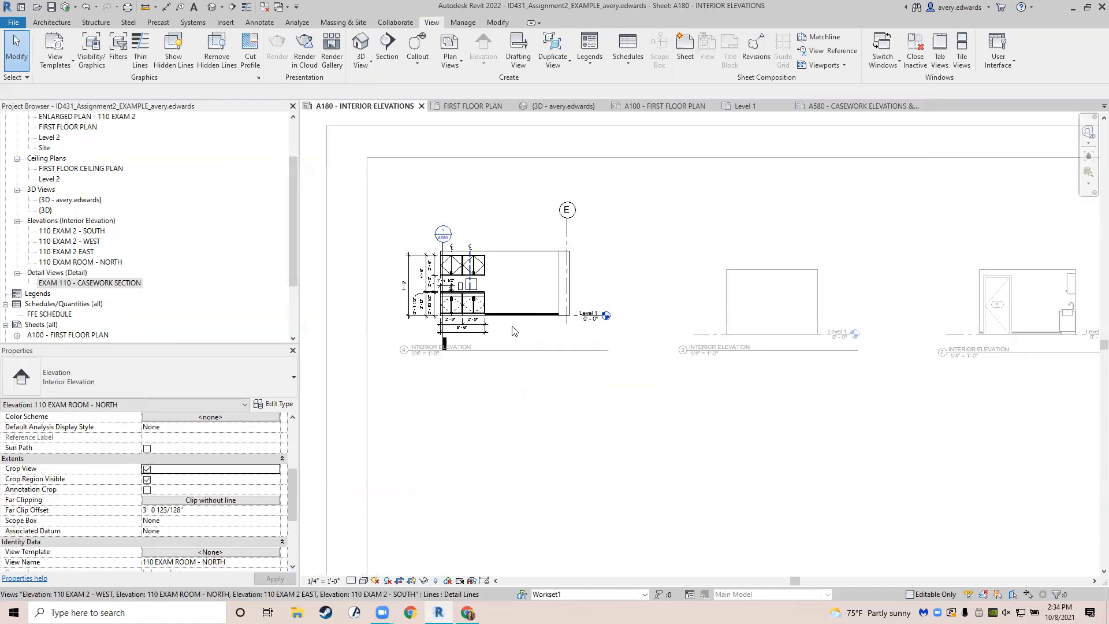
pyautogui.scroll(-1, 538, 368)
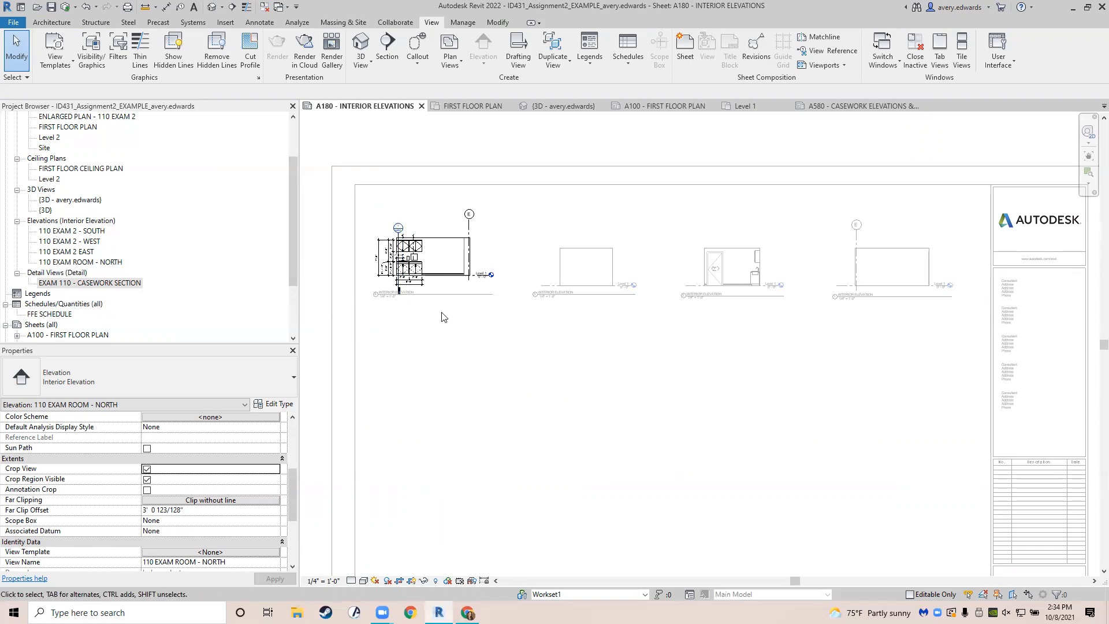
pyautogui.scroll(3, 392, 305)
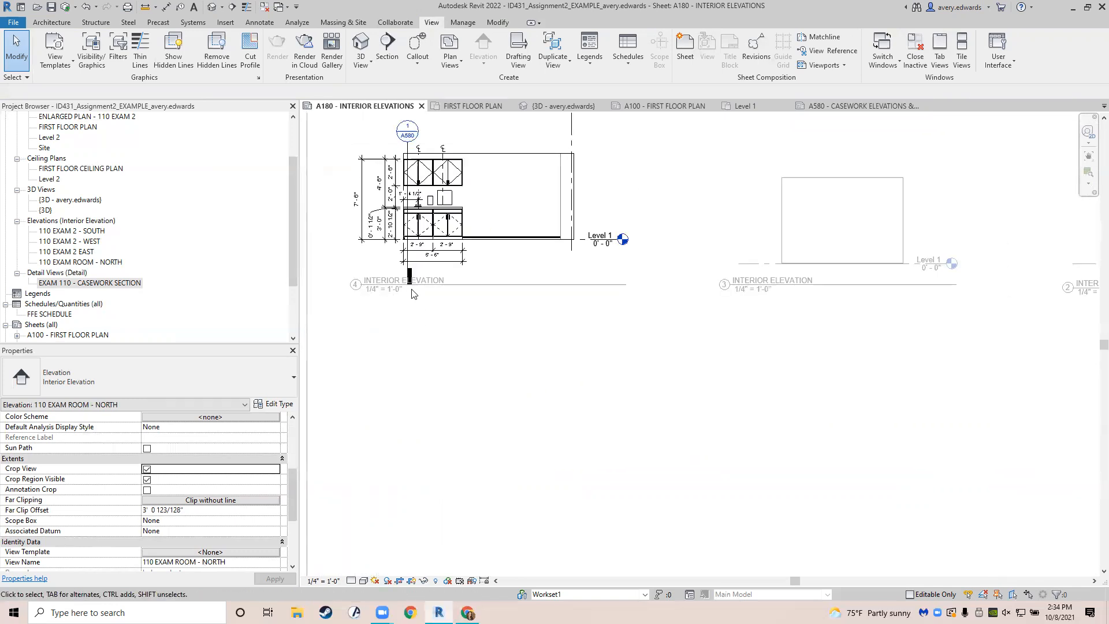
pyautogui.click(410, 282)
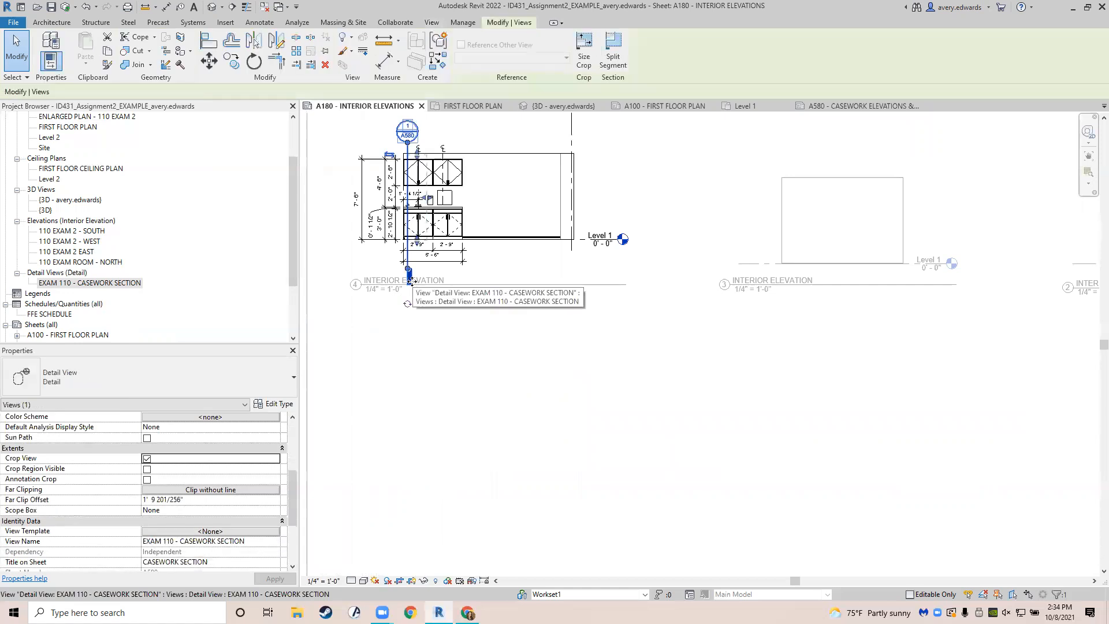
pyautogui.moveTo(424, 199); pyautogui.dragTo(422, 242, button='middle')
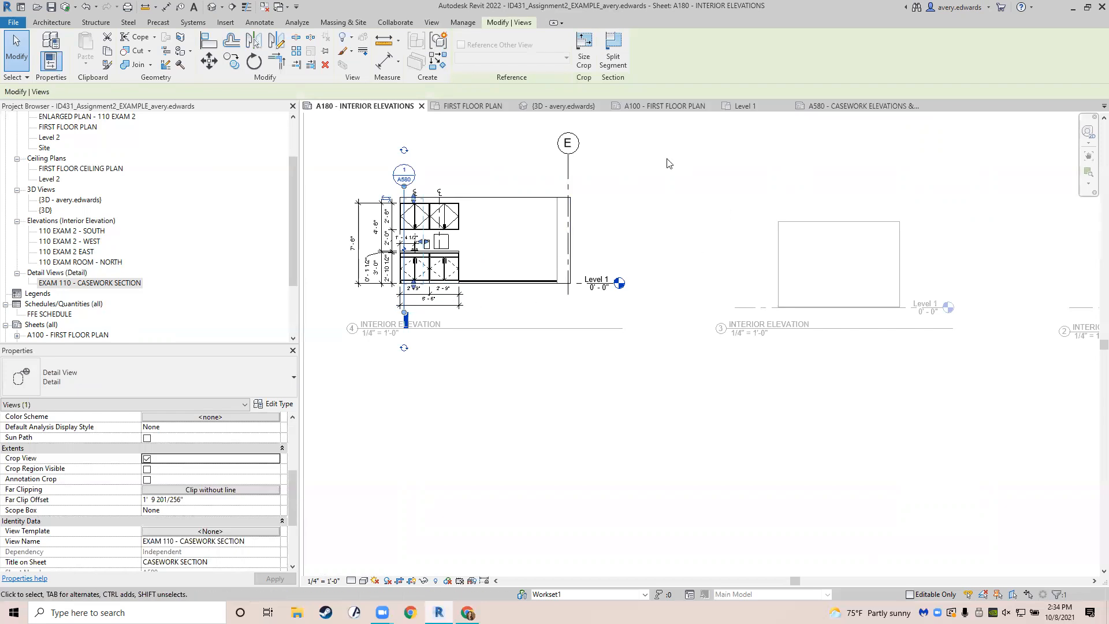
pyautogui.scroll(5, 404, 188)
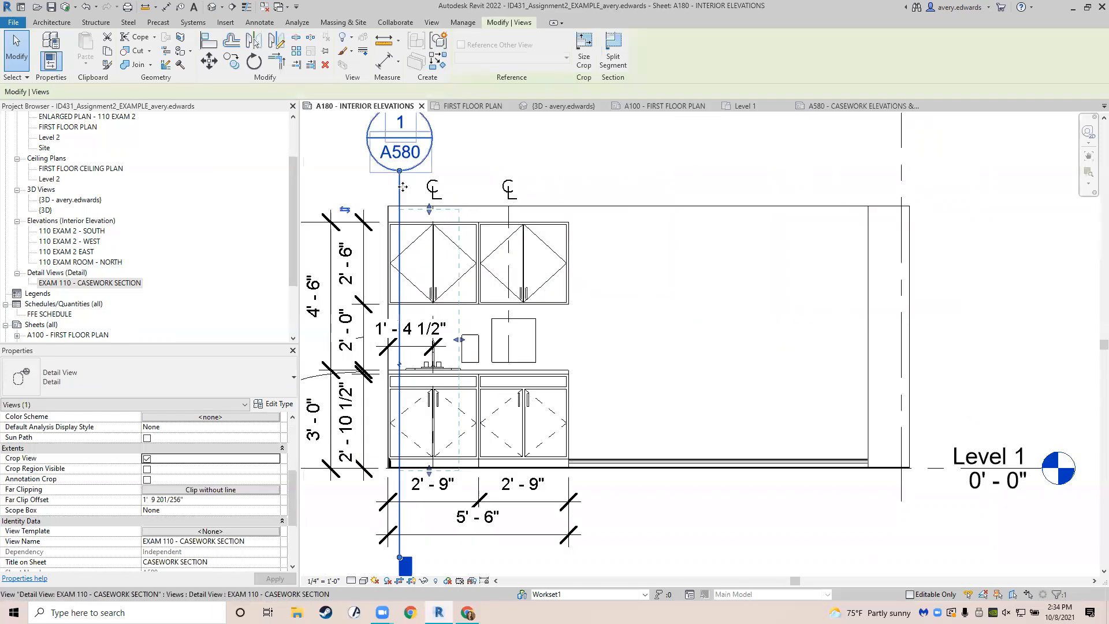
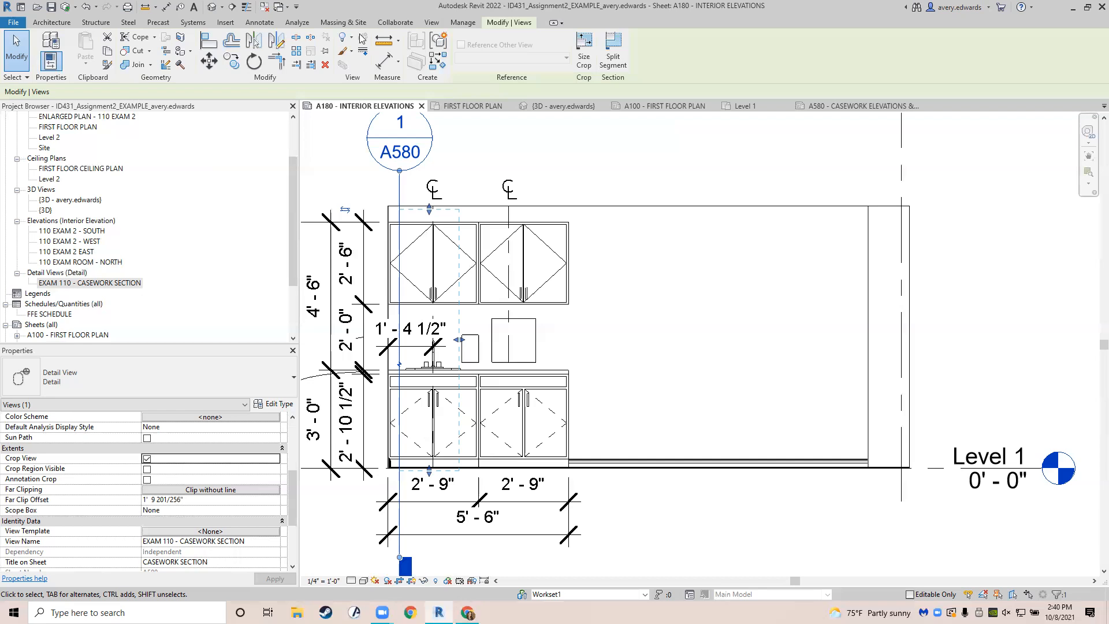
# Return to sheet A580 and move the casework section viewport inside the sheet border.
pyautogui.click(846, 106)
pyautogui.scroll(-5, 495, 299)
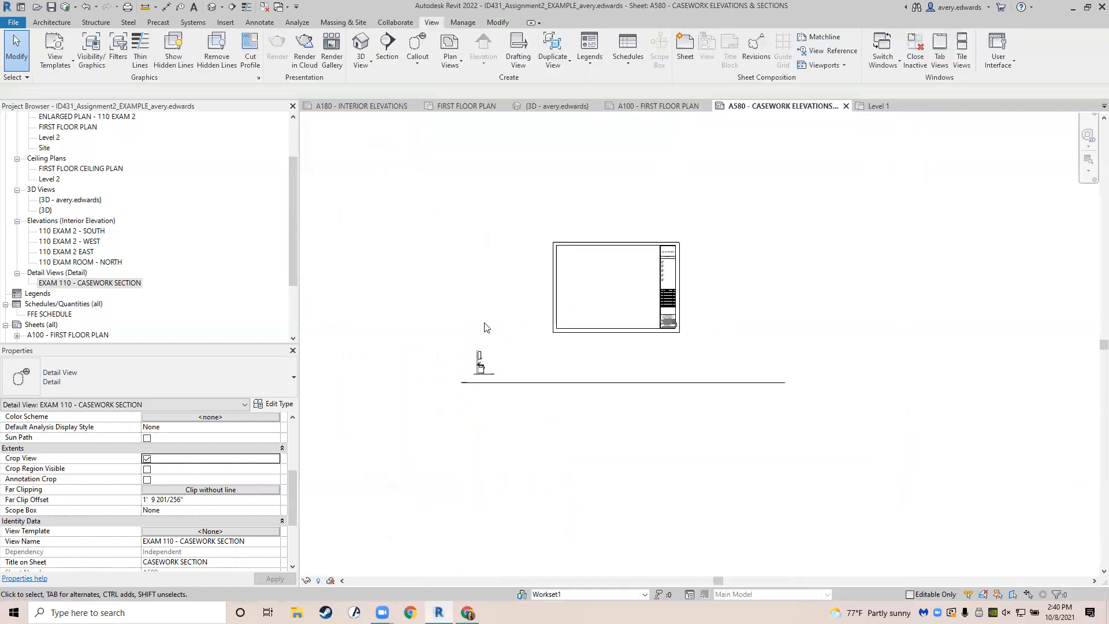
pyautogui.moveTo(483, 359); pyautogui.dragTo(572, 267)
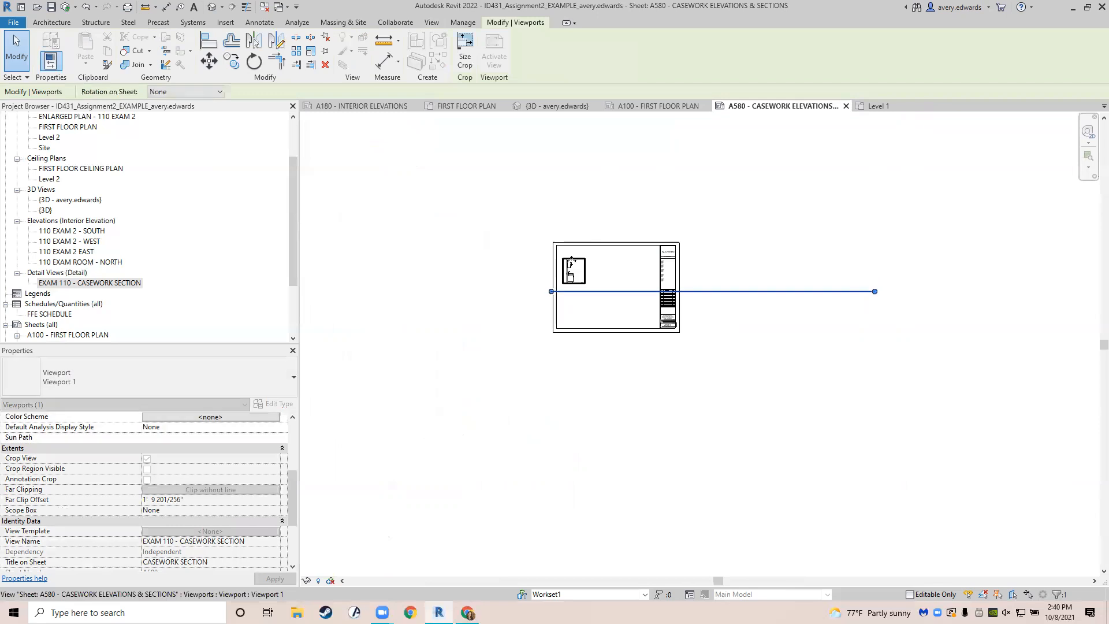
# Shift the section viewport to the upper right of the drawing area beside the title block and move its view title up directly beneath it.
pyautogui.scroll(3, 572, 271)
pyautogui.moveTo(499, 313); pyautogui.dragTo(590, 304)
pyautogui.click(701, 287)
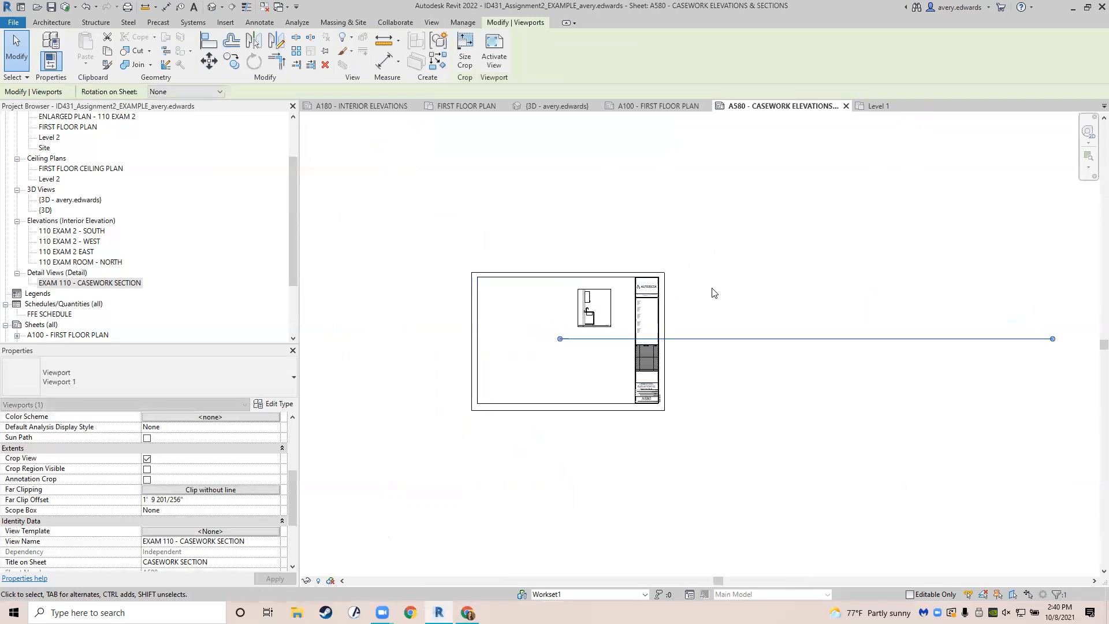
pyautogui.scroll(3, 574, 329)
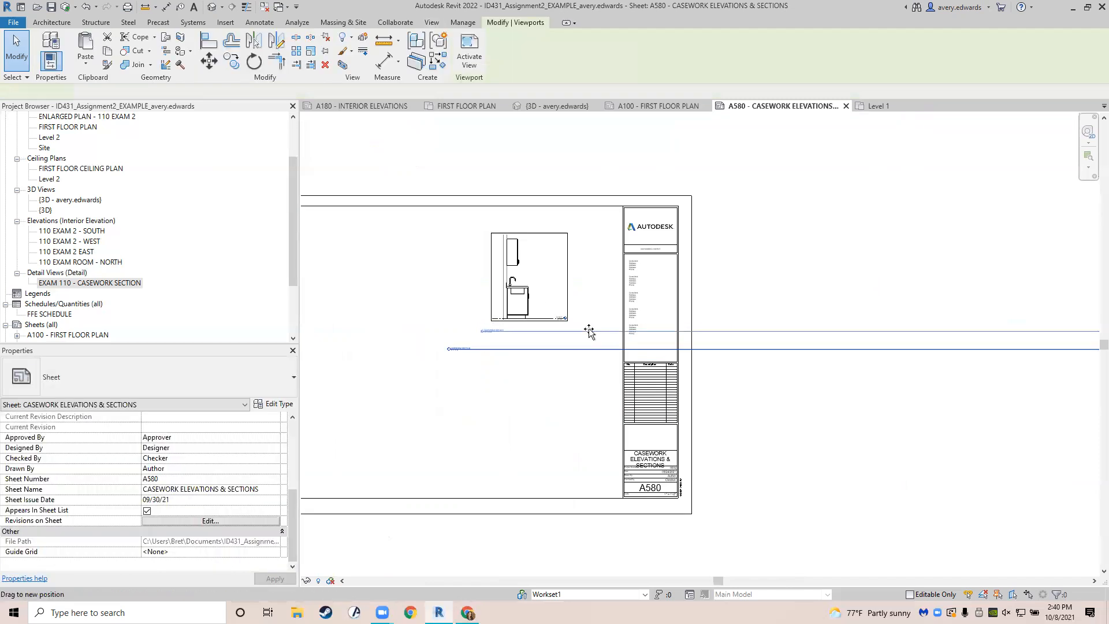
# Select the casework section viewport and shorten its view title line to about the width of the viewport.
pyautogui.click(564, 294)
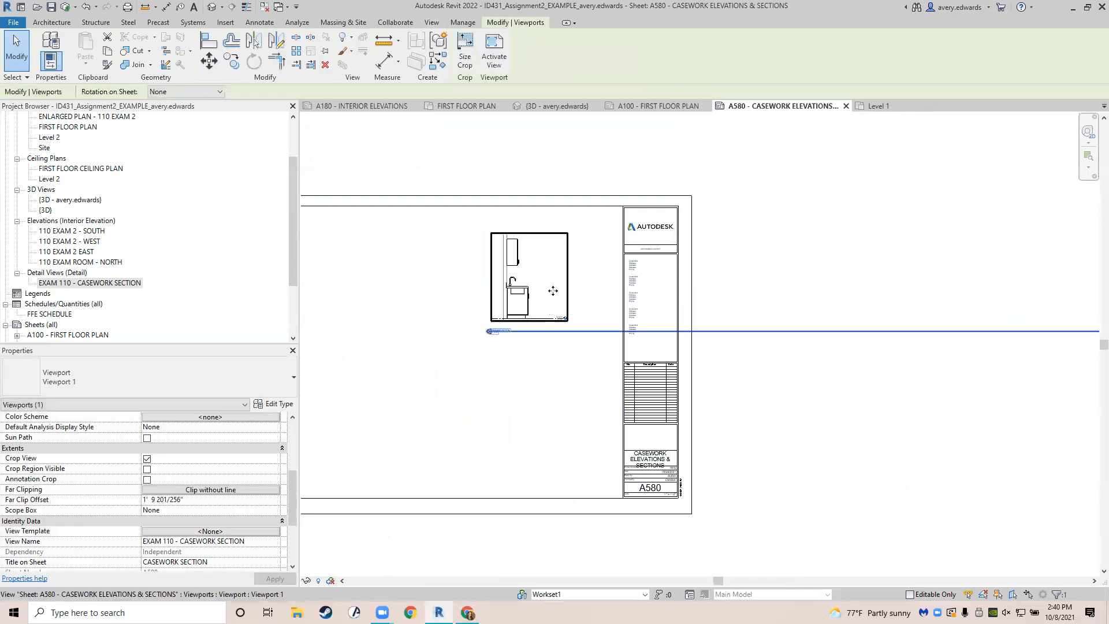
pyautogui.scroll(-2, 594, 285)
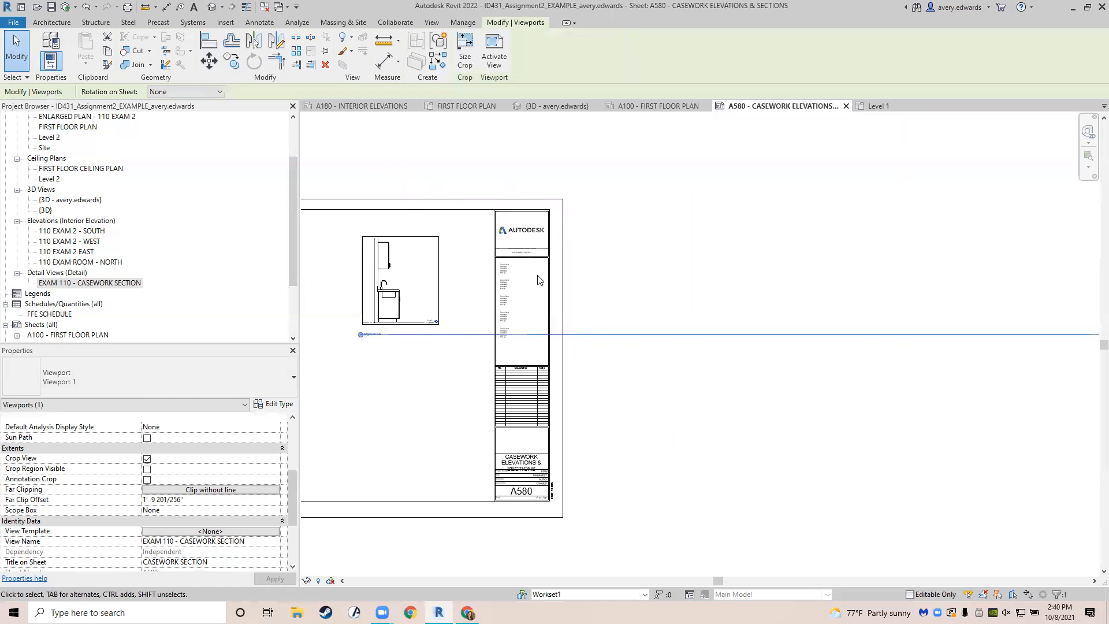
pyautogui.scroll(-1, 826, 317)
pyautogui.moveTo(827, 329); pyautogui.dragTo(788, 351, button='middle')
pyautogui.moveTo(968, 341); pyautogui.dragTo(844, 337, button='middle')
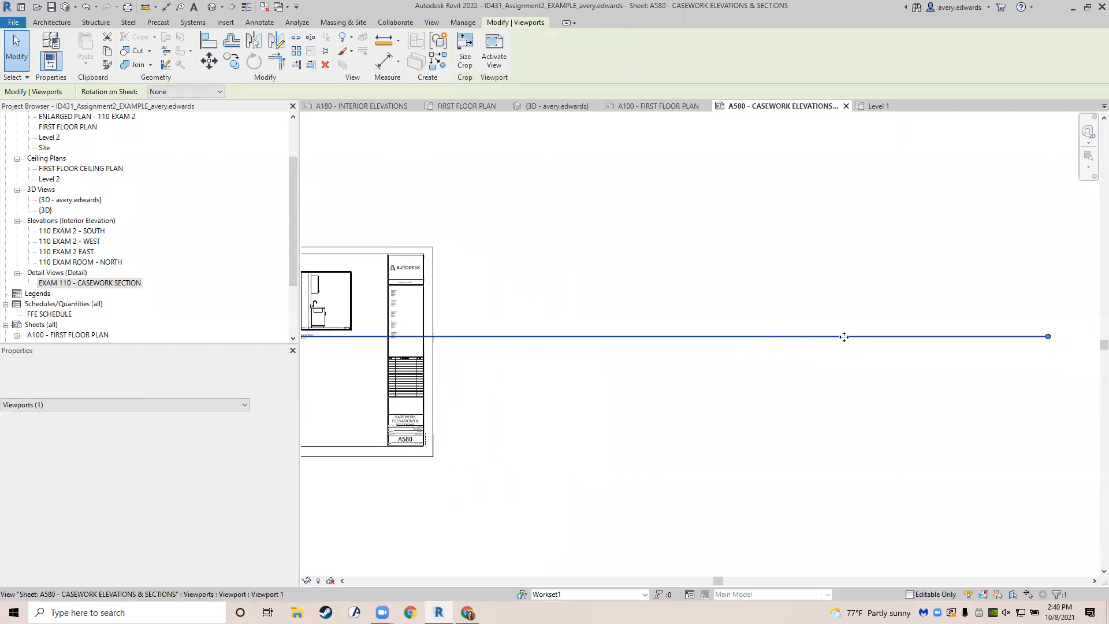
pyautogui.scroll(-1, 844, 337)
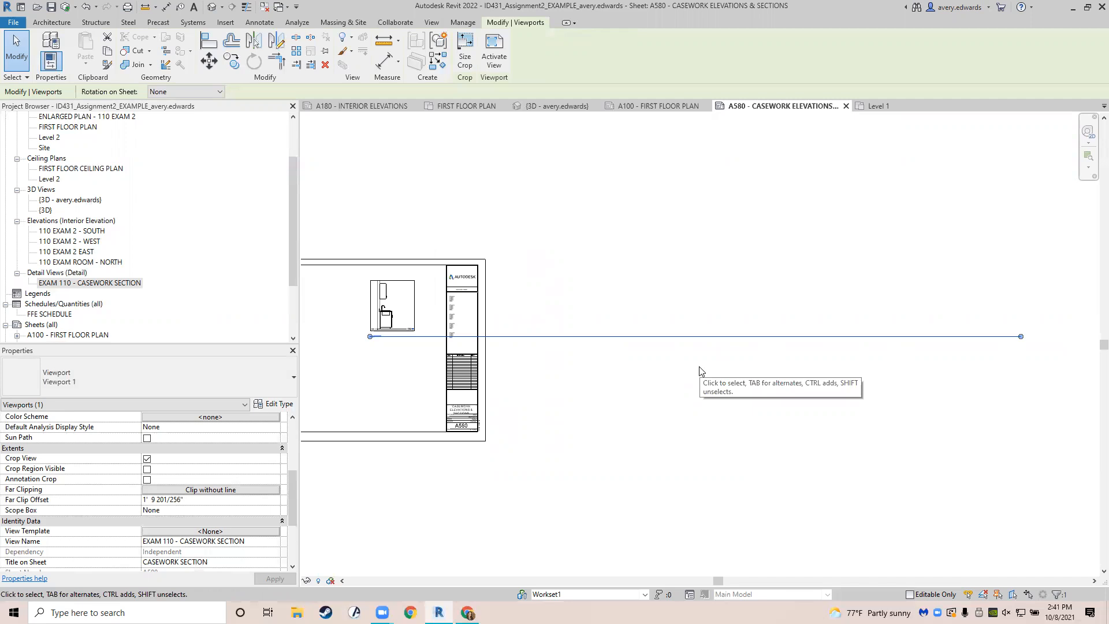
pyautogui.moveTo(1021, 337); pyautogui.dragTo(416, 337)
pyautogui.moveTo(470, 365); pyautogui.dragTo(473, 370, button='middle')
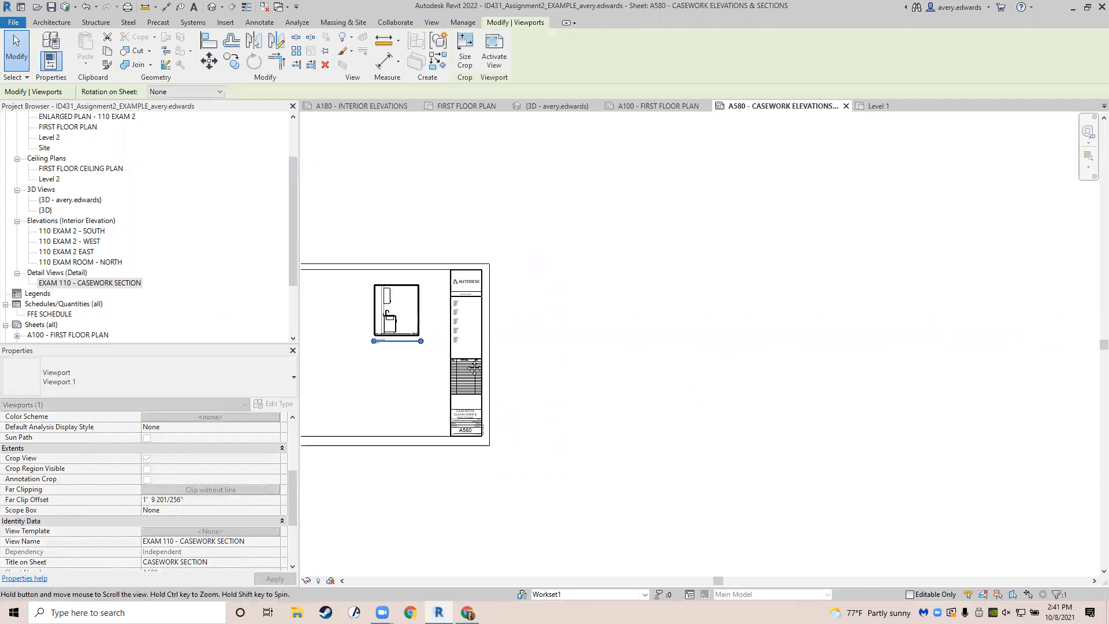
# Activate the casework section viewport and align the back of the countertop's backsplash with the wall face.
pyautogui.scroll(5, 520, 326)
pyautogui.scroll(3, 598, 315)
pyautogui.moveTo(604, 286); pyautogui.dragTo(566, 453, button='middle')
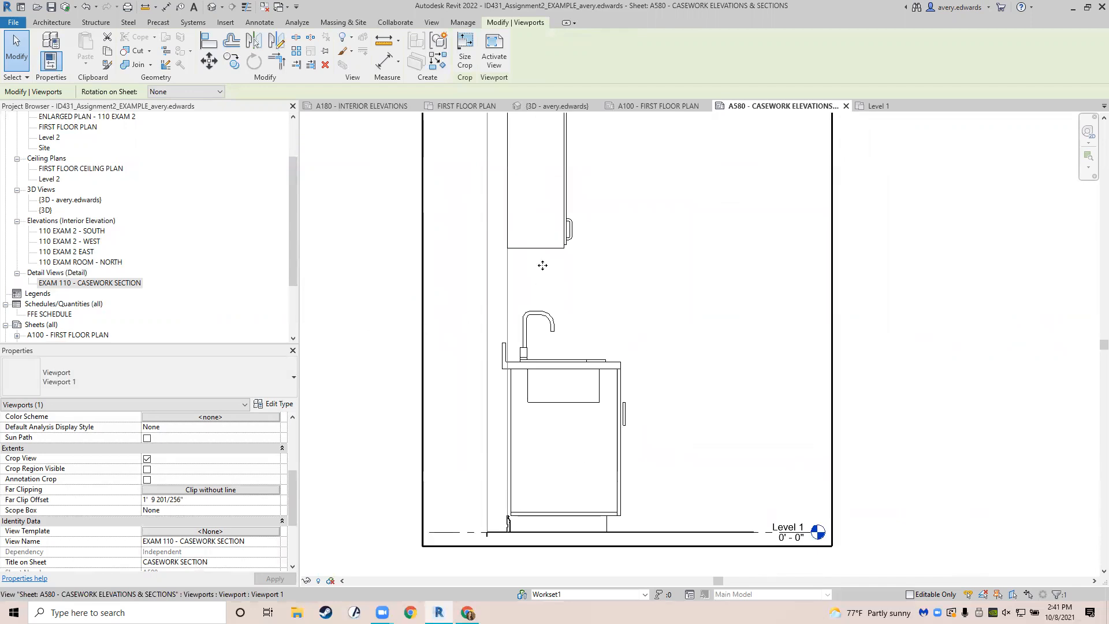
pyautogui.scroll(-1, 584, 381)
pyautogui.moveTo(535, 362); pyautogui.dragTo(501, 387, button='middle')
pyautogui.scroll(8, 460, 388)
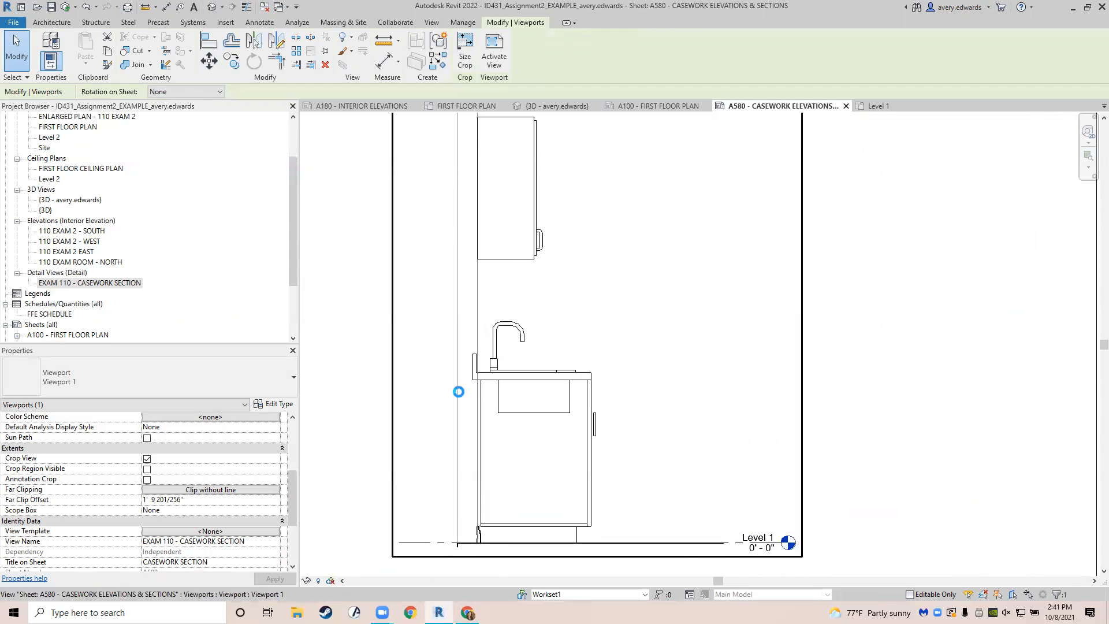
pyautogui.scroll(-1, 466, 334)
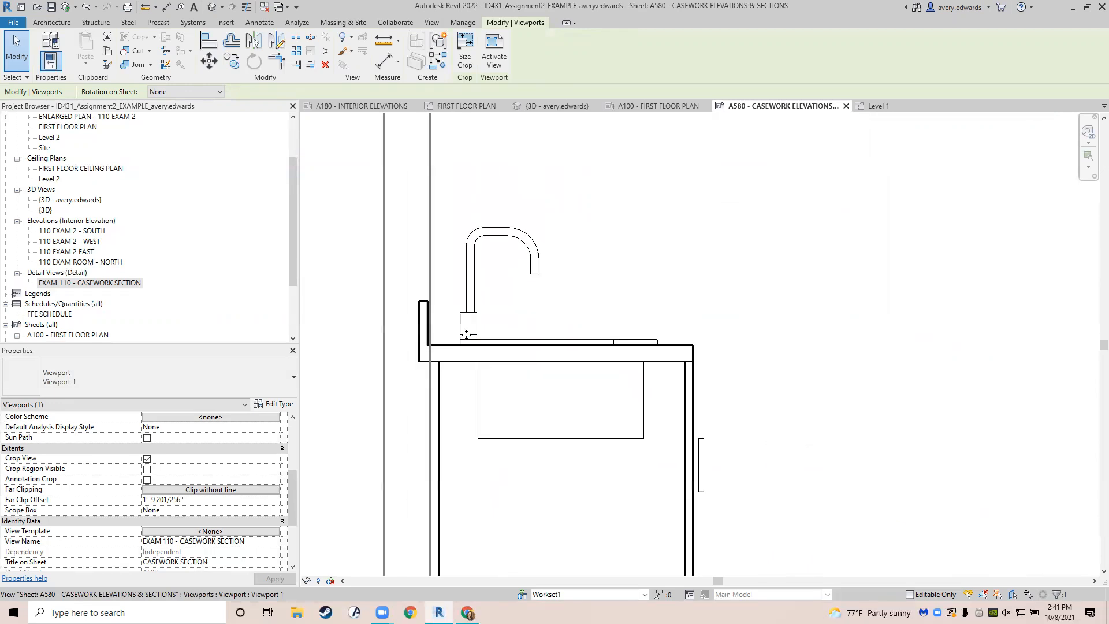
pyautogui.doubleClick(582, 282)
pyautogui.scroll(-3, 582, 283)
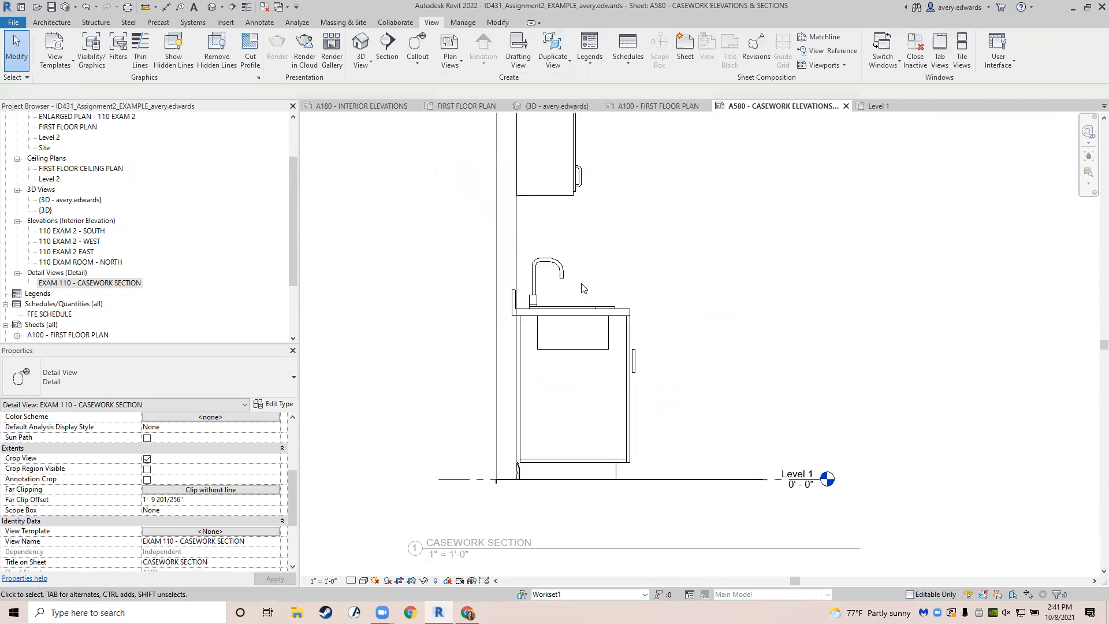
pyautogui.click(512, 298)
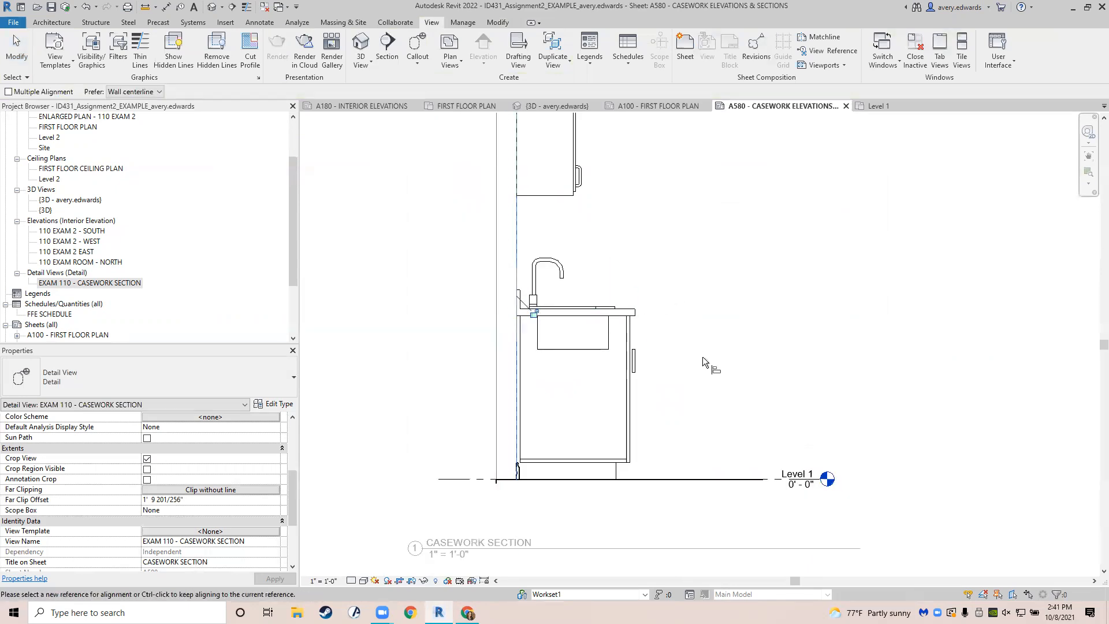
pyautogui.press('Escape')
pyautogui.press('Escape')
pyautogui.scroll(-2, 609, 391)
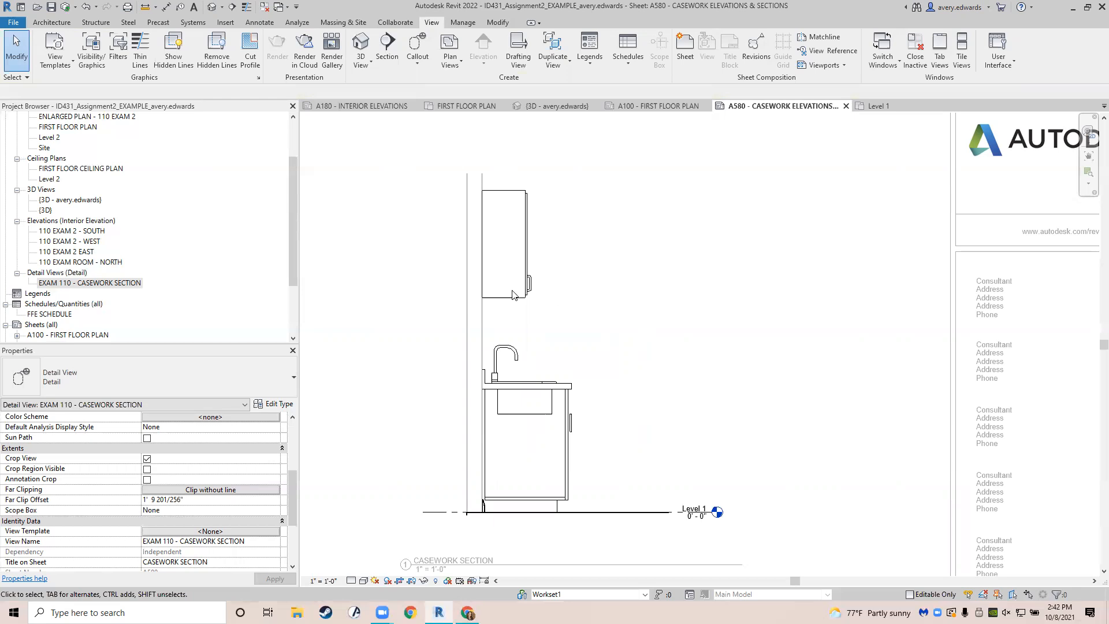
# Switch to Casework Elevation and Section Examples.pdf in Chrome and examine the kitchen sections' panel hatching, shelves, dimensions and material notes.
pyautogui.click(527, 278)
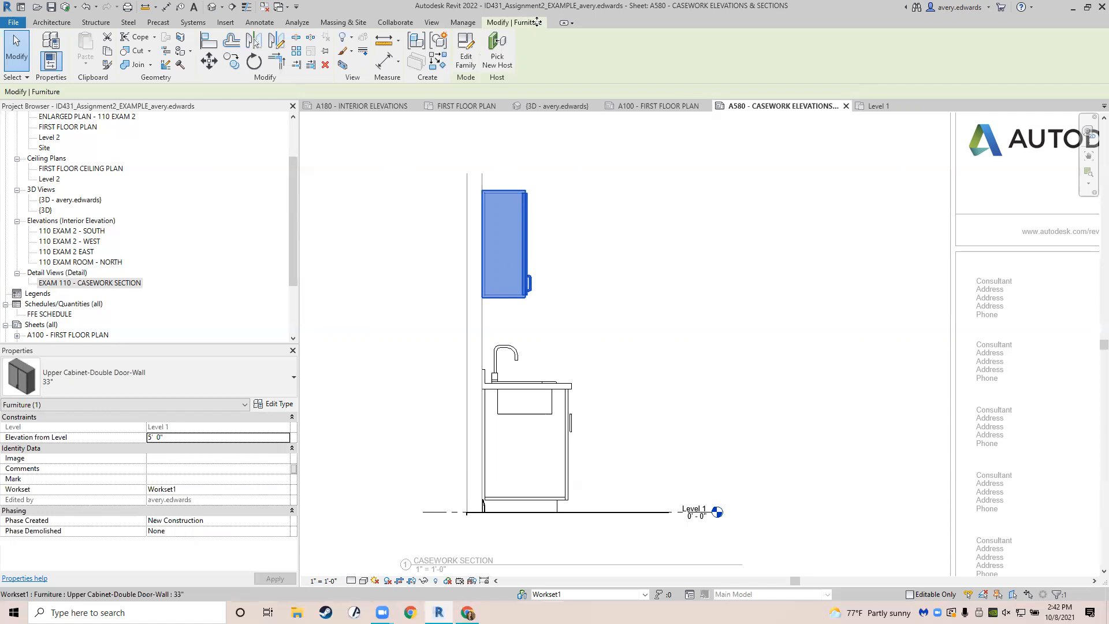
pyautogui.click(468, 612)
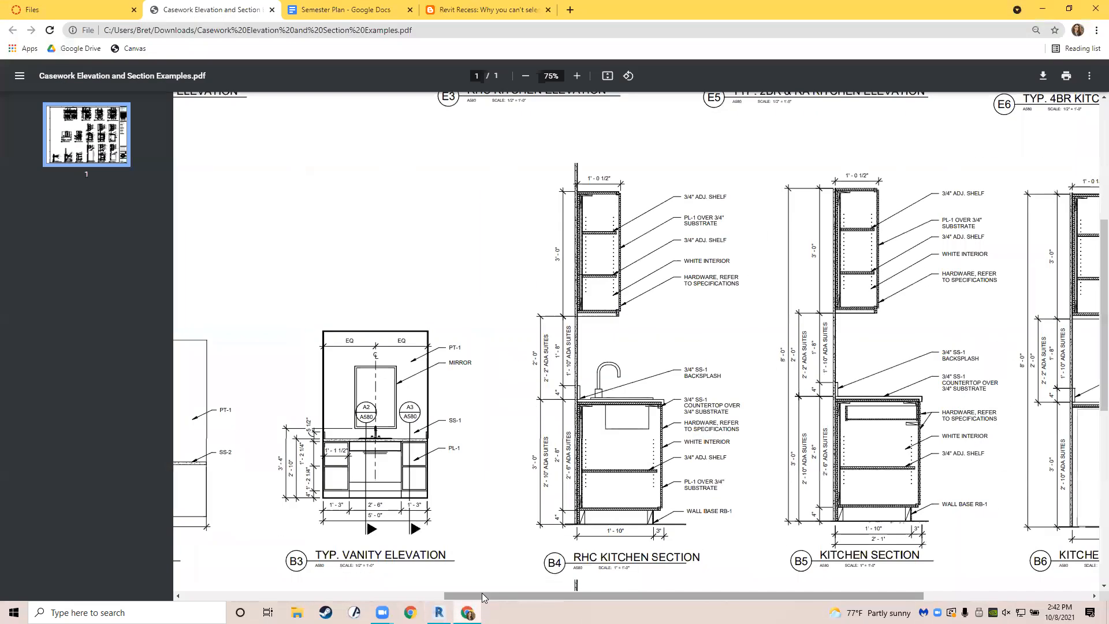
pyautogui.moveTo(587, 380); pyautogui.dragTo(540, 328, button='middle')
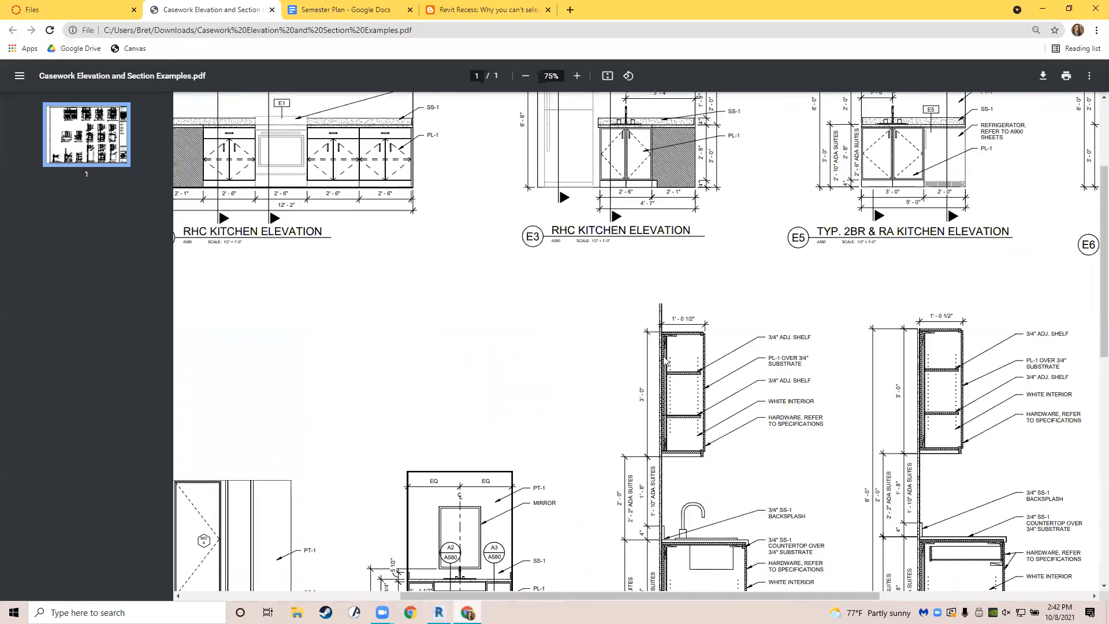
pyautogui.middleClick(659, 397)
pyautogui.middleClick(660, 396)
pyautogui.moveTo(753, 426); pyautogui.dragTo(694, 490, button='middle')
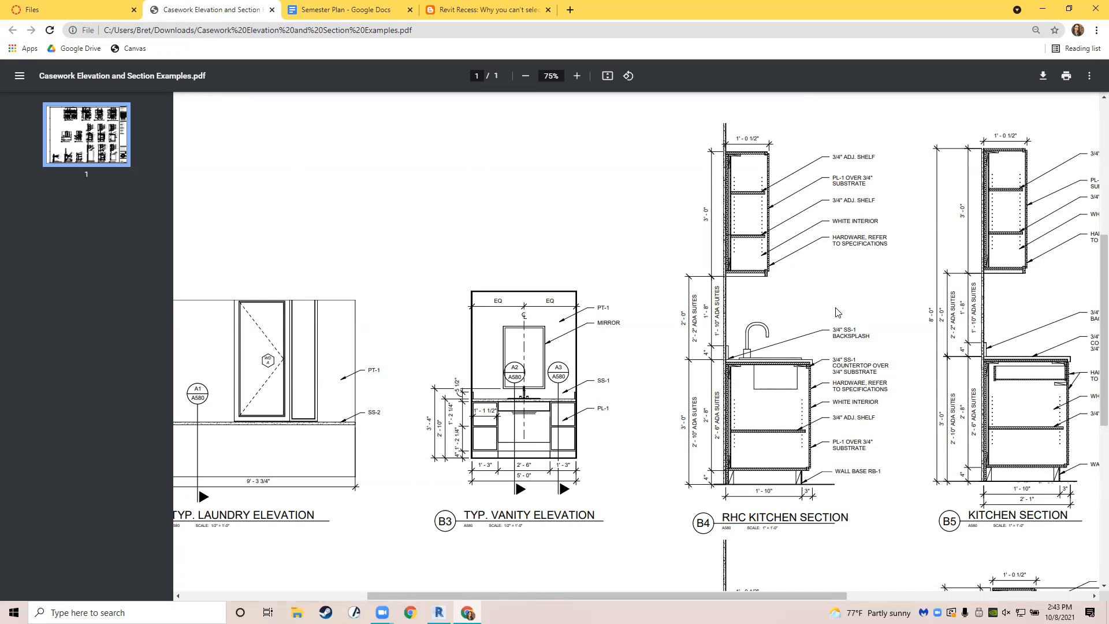
pyautogui.scroll(4, 811, 242)
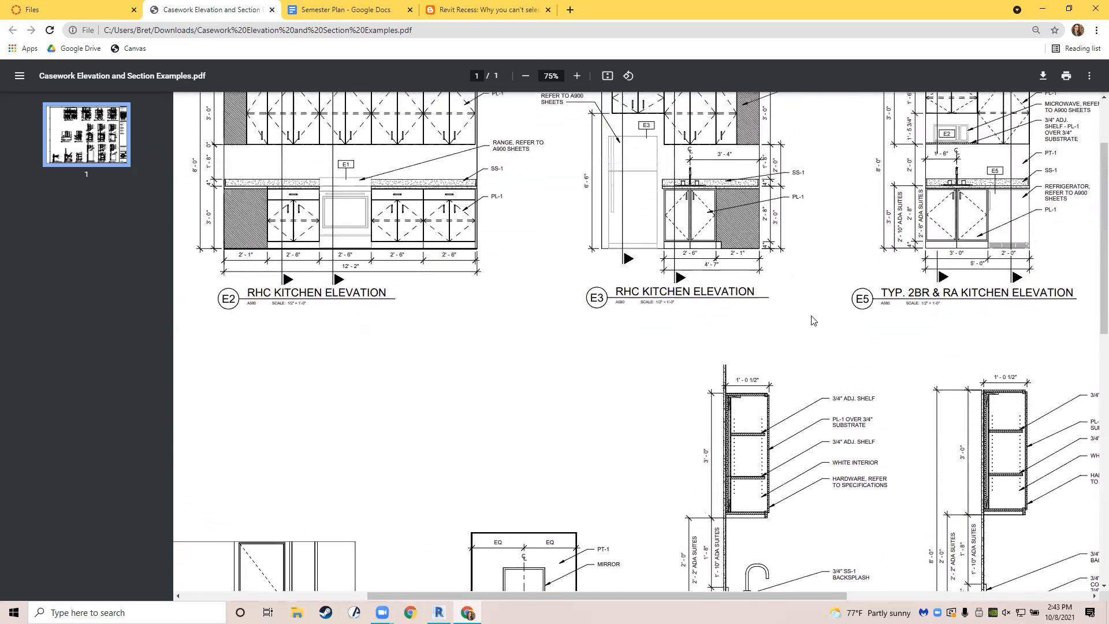
pyautogui.scroll(-1, 812, 321)
pyautogui.keyDown('ctrl'); pyautogui.scroll(3, 804, 331); pyautogui.keyUp('ctrl')
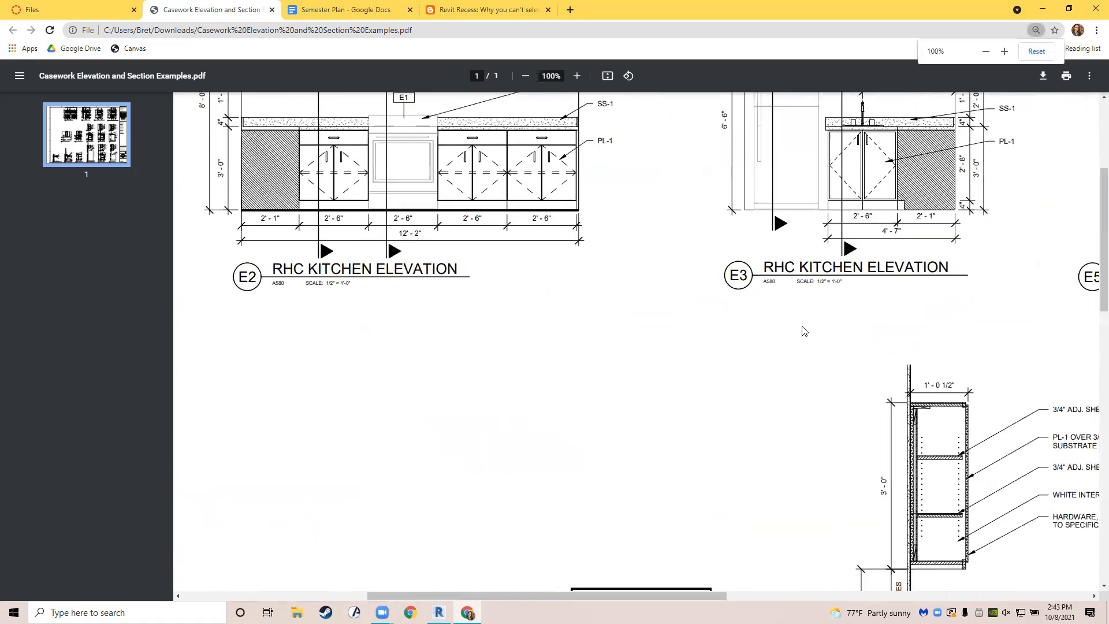
pyautogui.moveTo(617, 598); pyautogui.dragTo(798, 595)
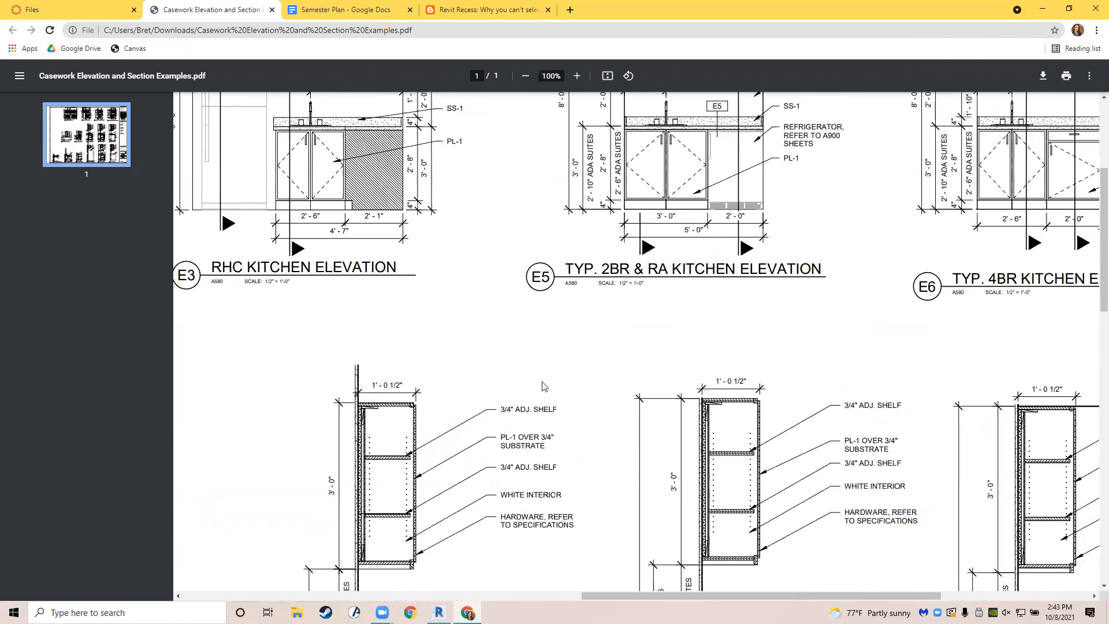
pyautogui.scroll(-4, 543, 386)
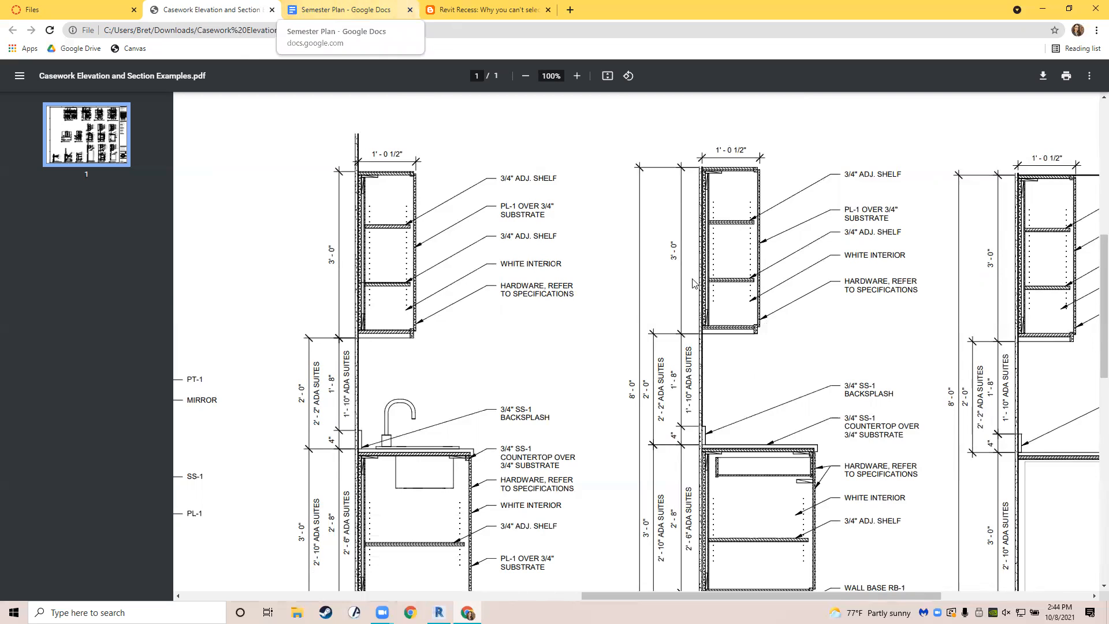
# Return to Revit and, checking against the example PDF, create a 3/4" thick filled region along the upper cabinet's top from the wall to the cabinet front.
pyautogui.hotkey('alt', 'Tab')
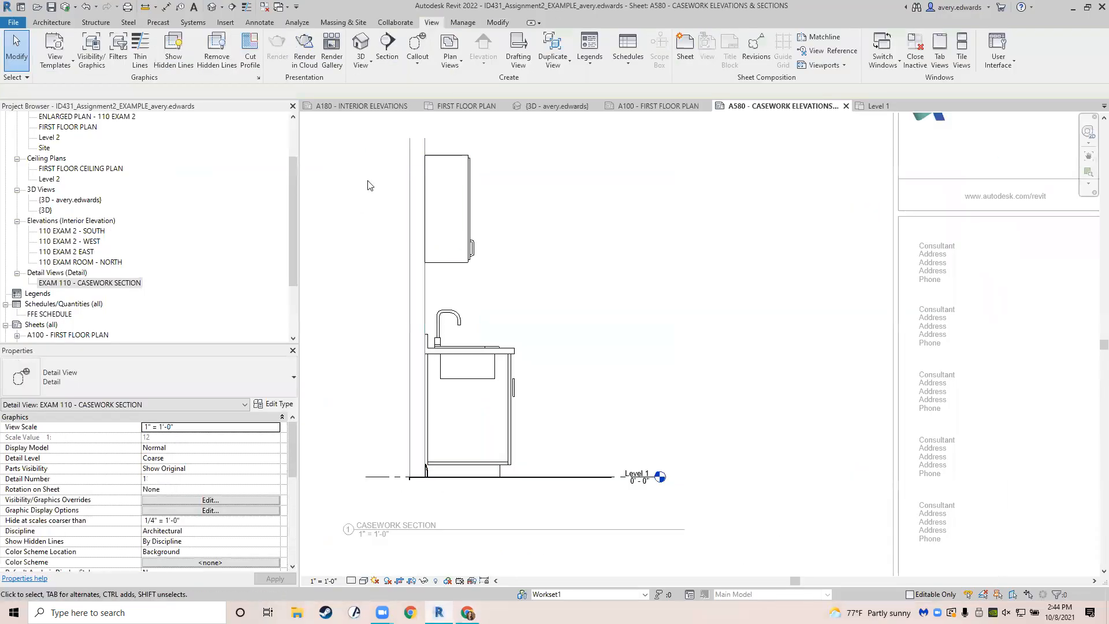
pyautogui.click(259, 22)
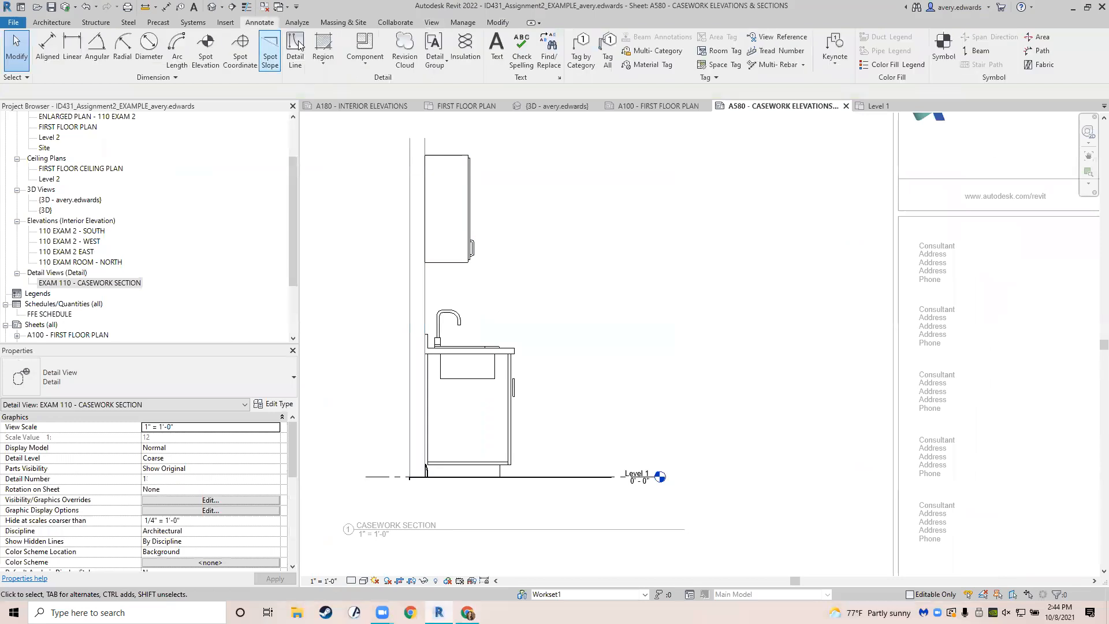
pyautogui.click(326, 46)
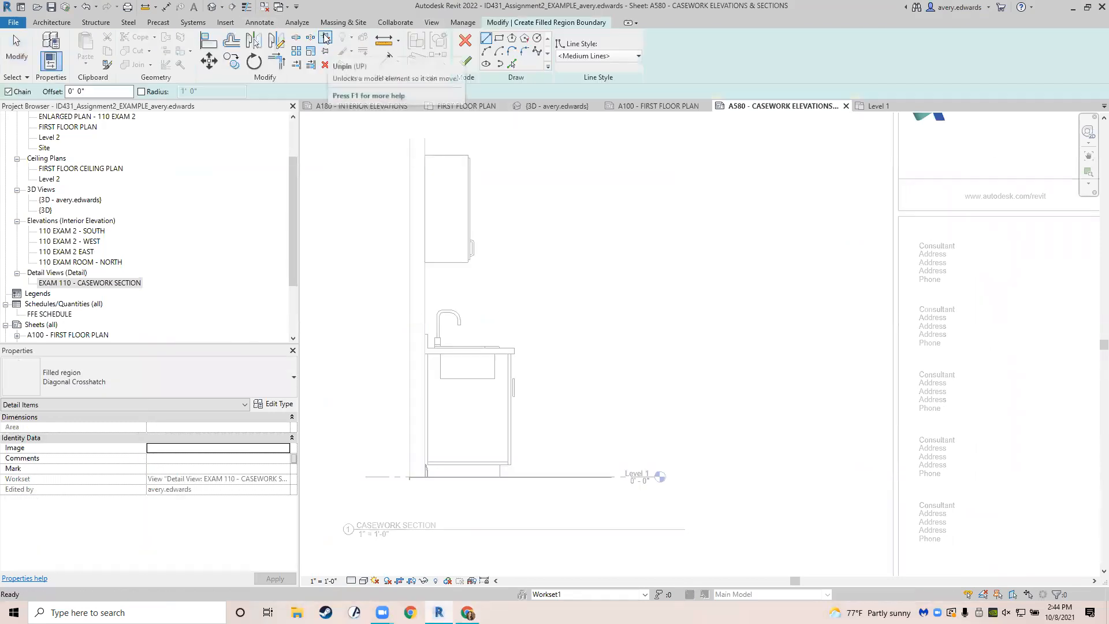
pyautogui.click(486, 39)
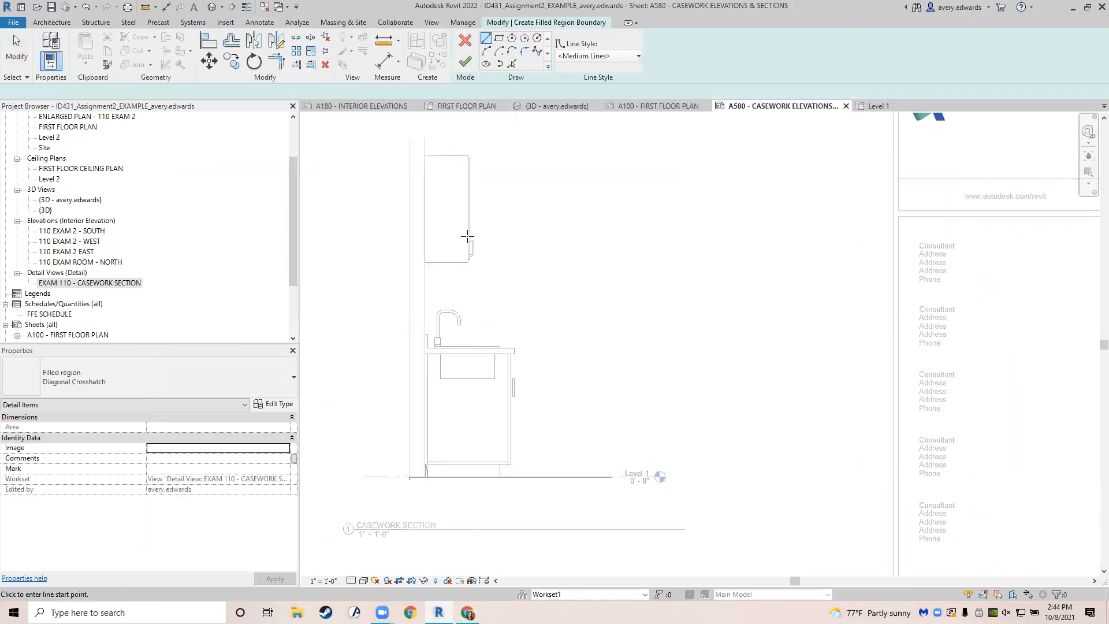
pyautogui.scroll(3, 435, 153)
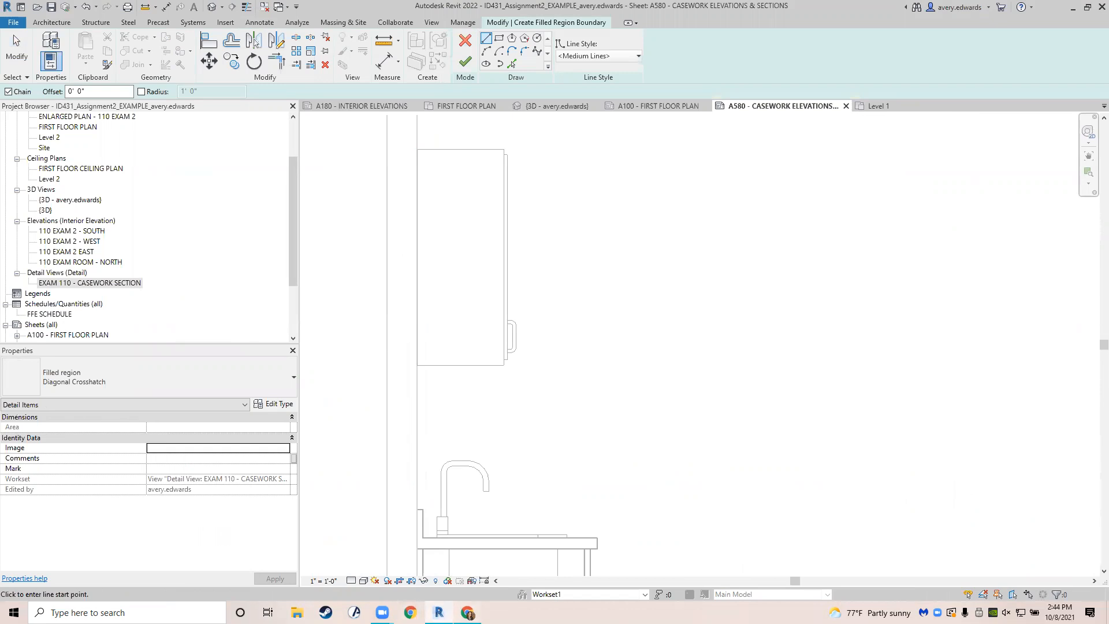
pyautogui.click(468, 612)
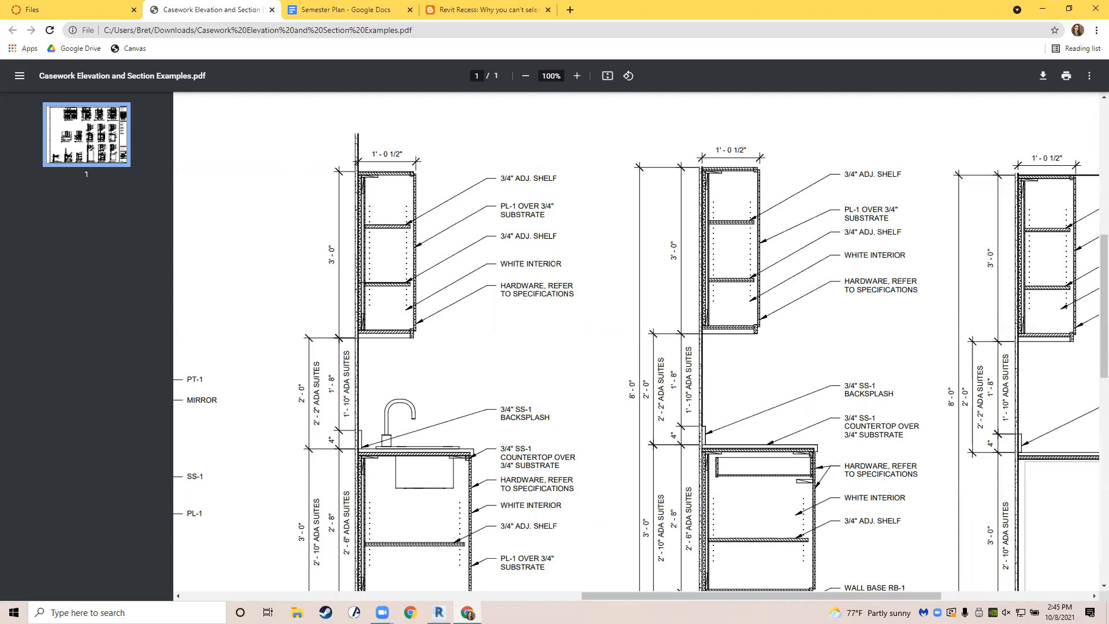
pyautogui.click(439, 612)
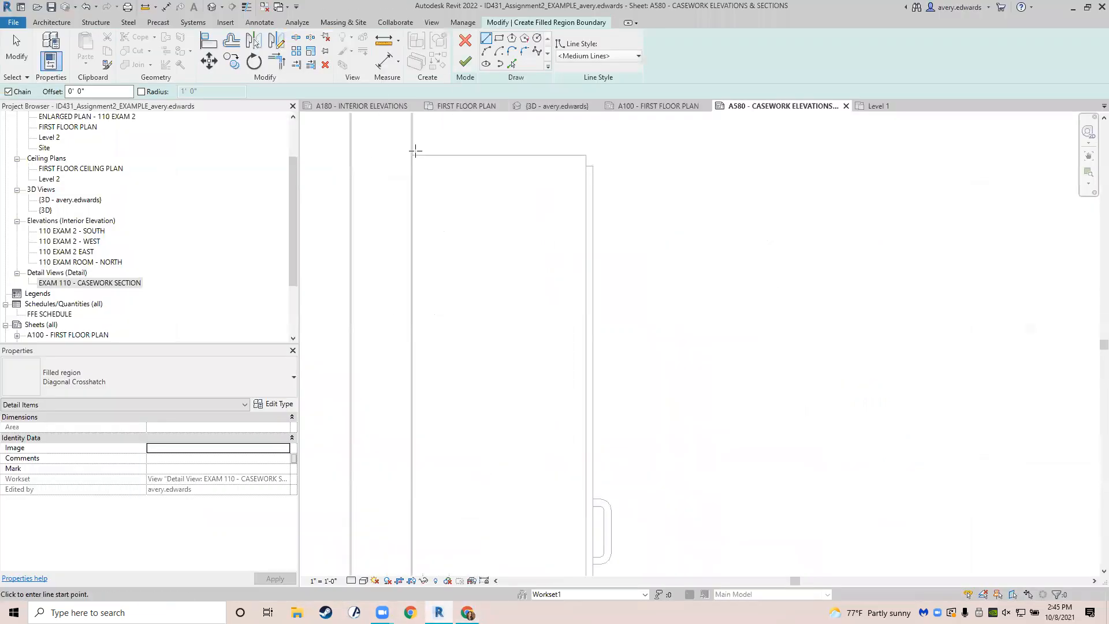
pyautogui.click(411, 155)
pyautogui.click(585, 155)
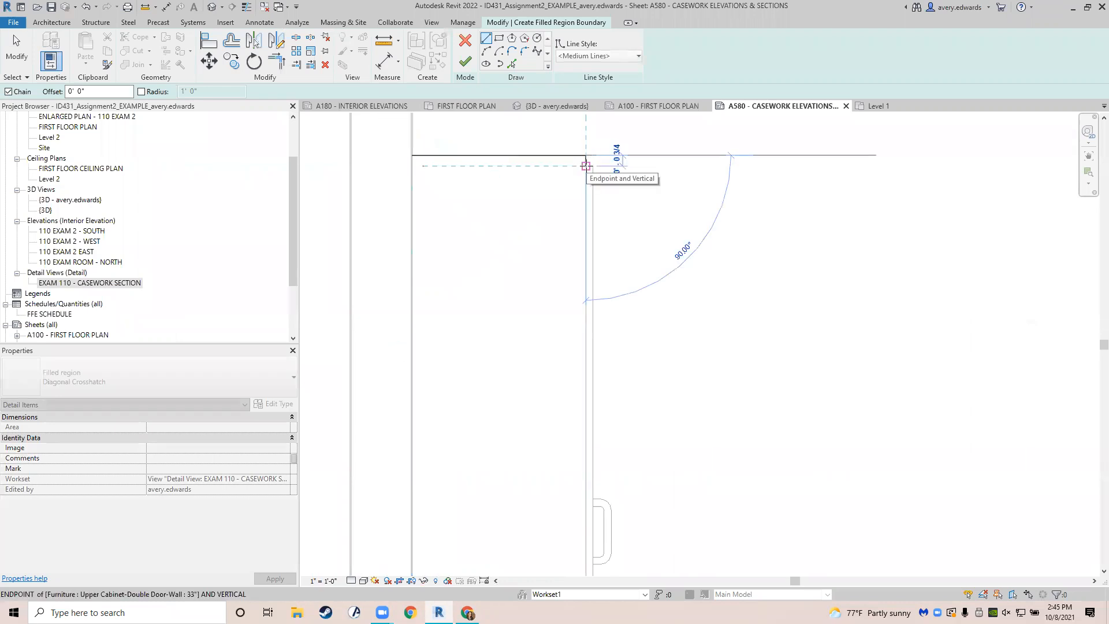
pyautogui.click(586, 166)
pyautogui.click(412, 166)
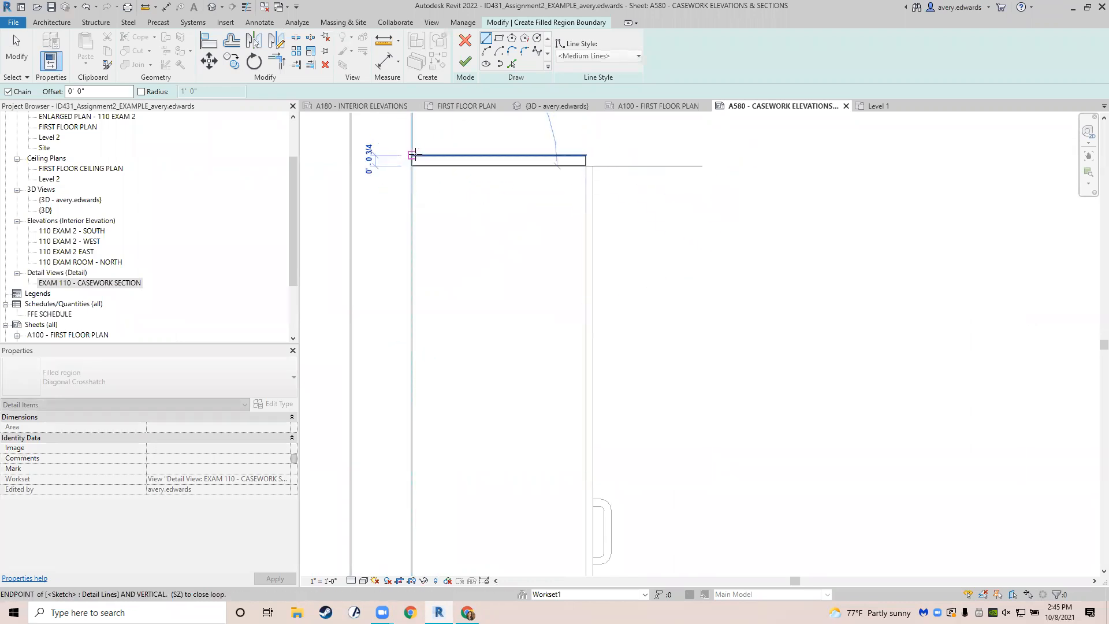
pyautogui.click(465, 62)
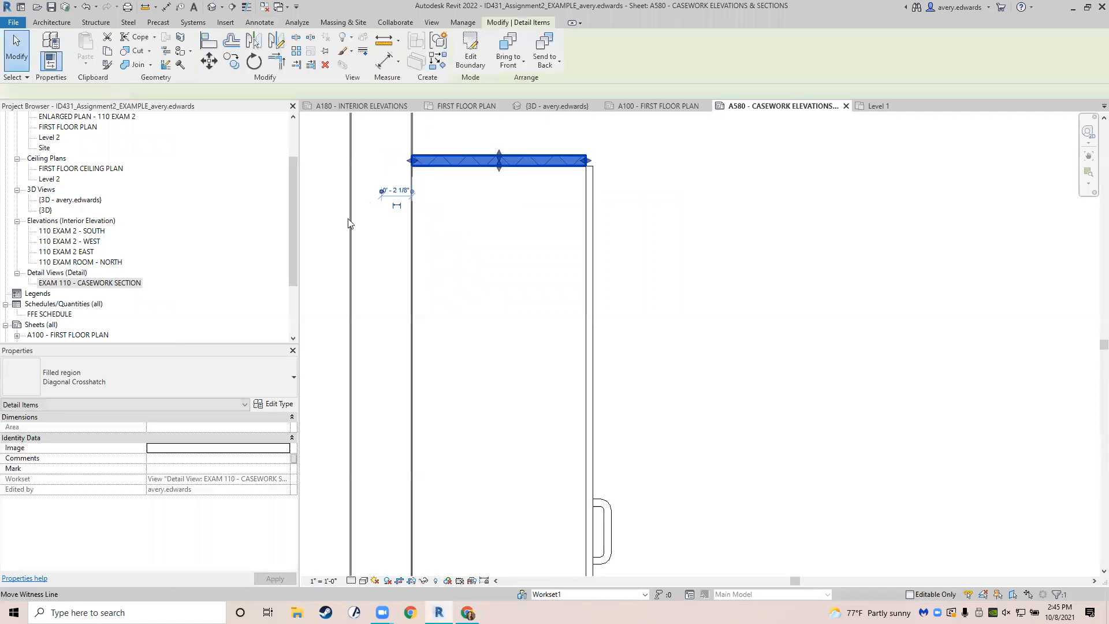
# Change the filled region along the upper cabinet's top to the Wood 1 type.
pyautogui.click(144, 383)
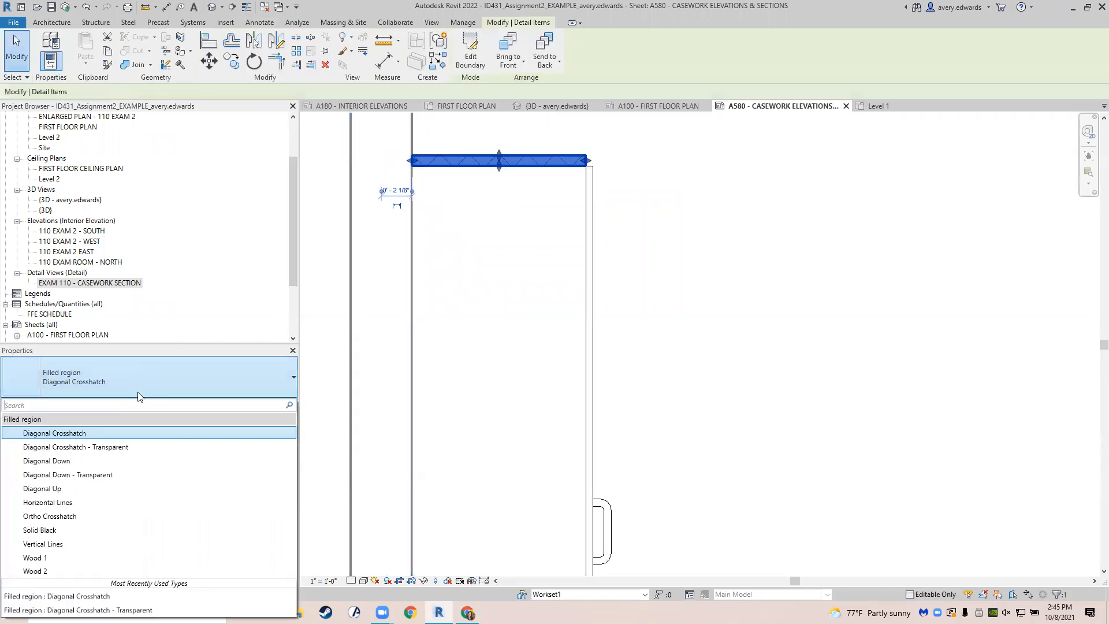
pyautogui.click(115, 557)
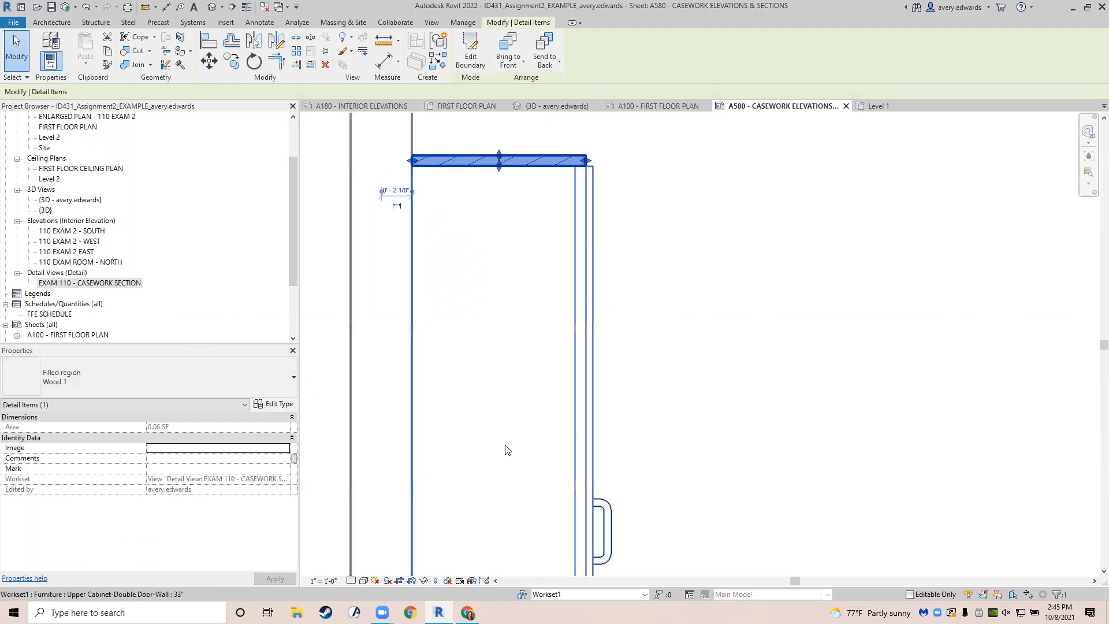
# Examine the drafting fill patterns available for the Wood 1 filled region type.
pyautogui.click(292, 408)
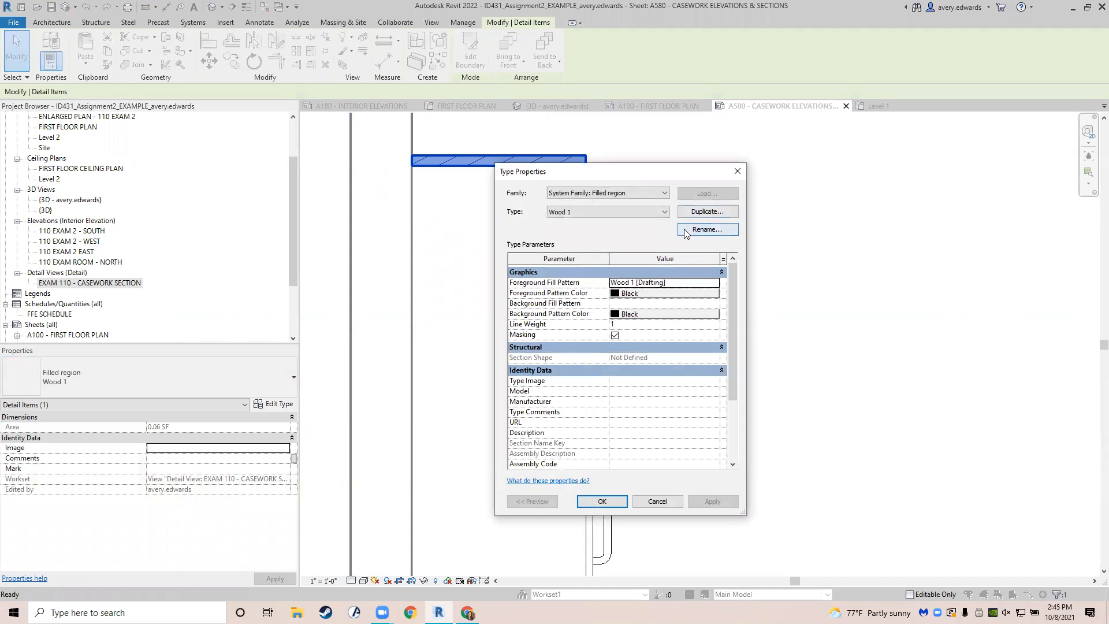
pyautogui.click(716, 283)
pyautogui.click(716, 284)
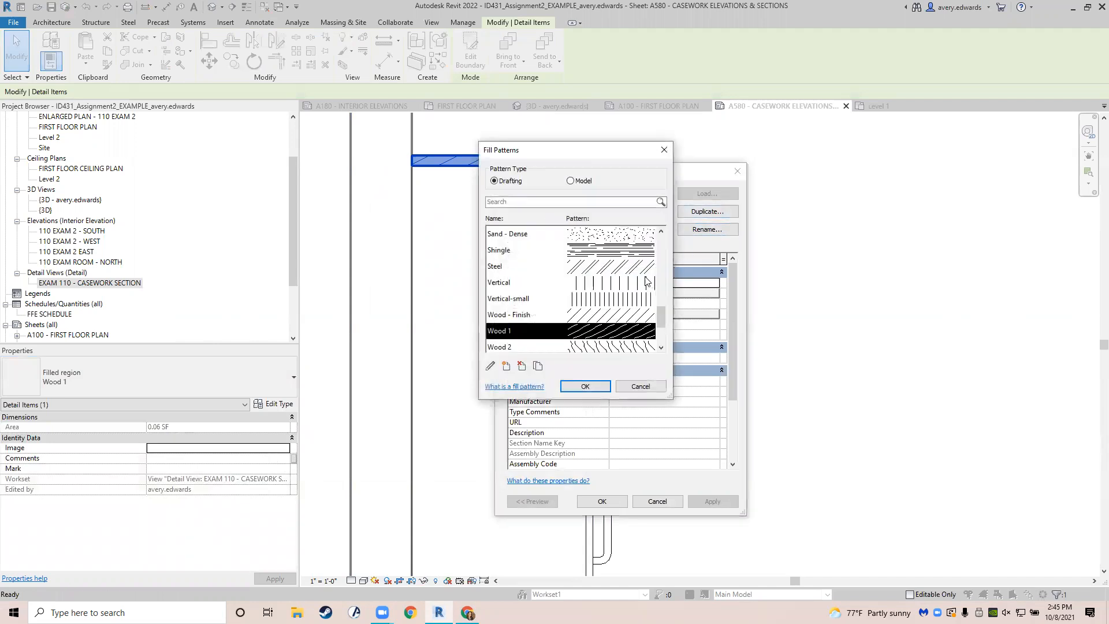
pyautogui.scroll(-2, 570, 275)
pyautogui.scroll(5, 570, 275)
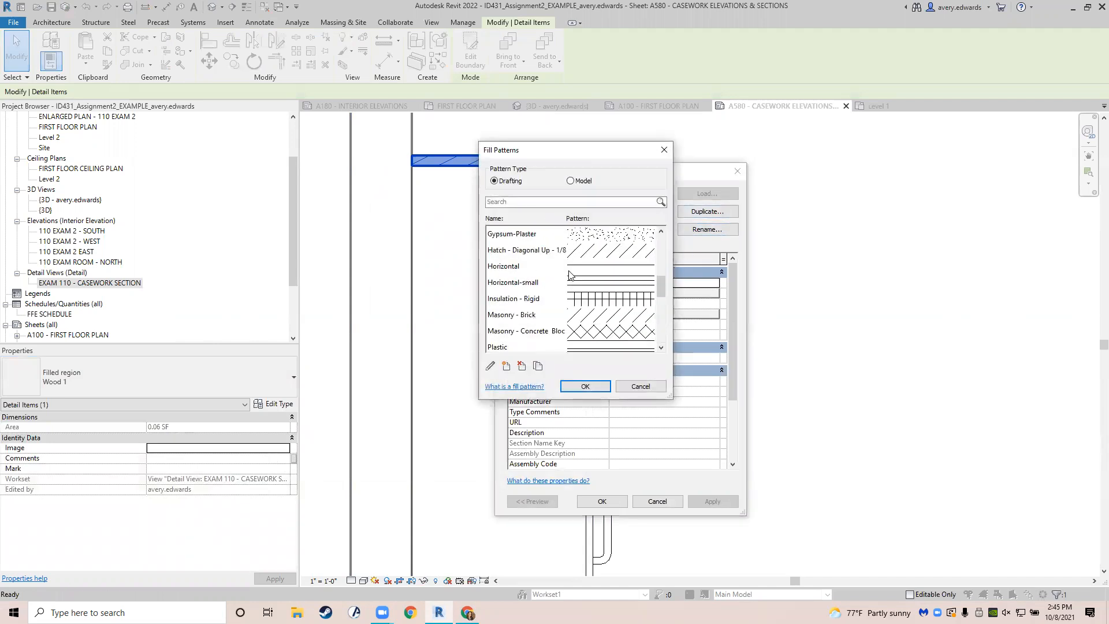
pyautogui.scroll(-1, 570, 275)
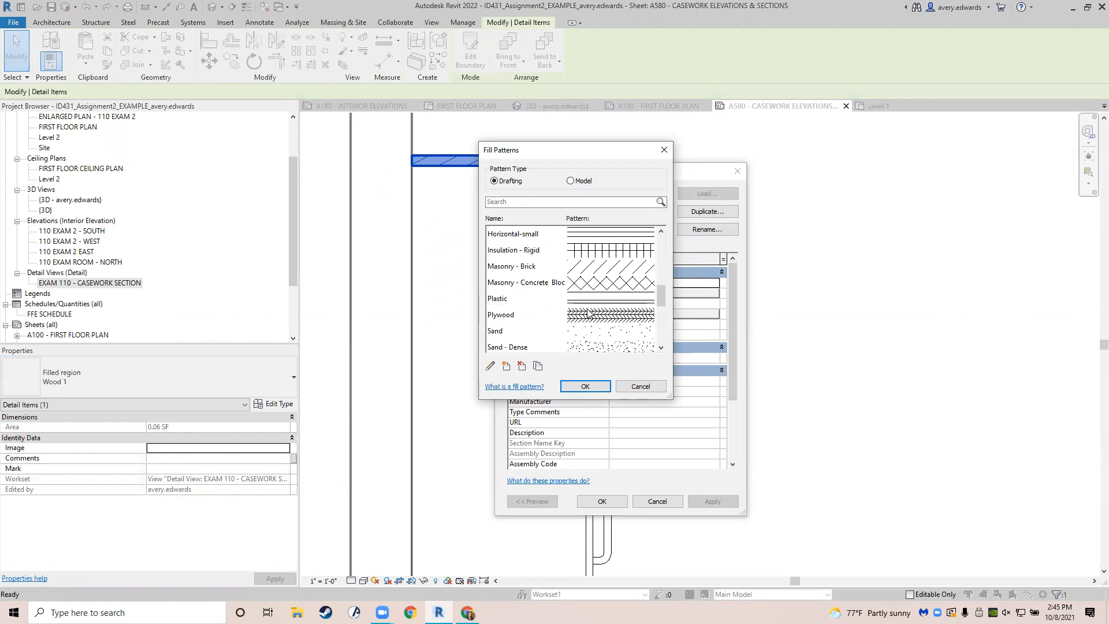
pyautogui.click(664, 149)
pyautogui.click(736, 169)
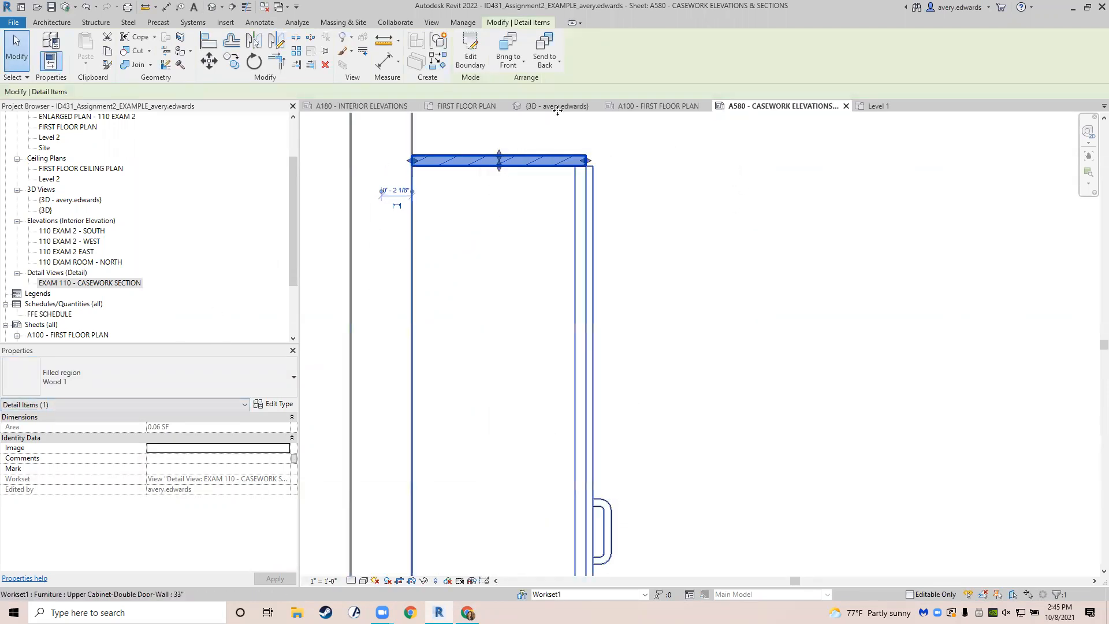
# Set the Wood 1 filled region type's foreground fill pattern to the Plywood drafting pattern.
pyautogui.click(178, 370)
pyautogui.click(177, 370)
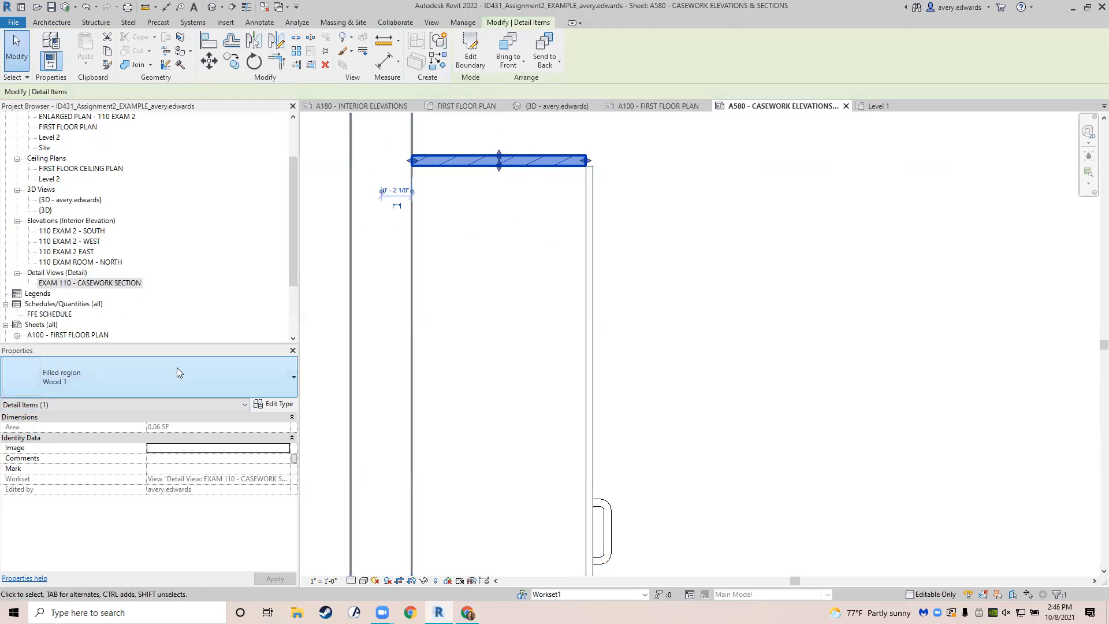
pyautogui.click(278, 405)
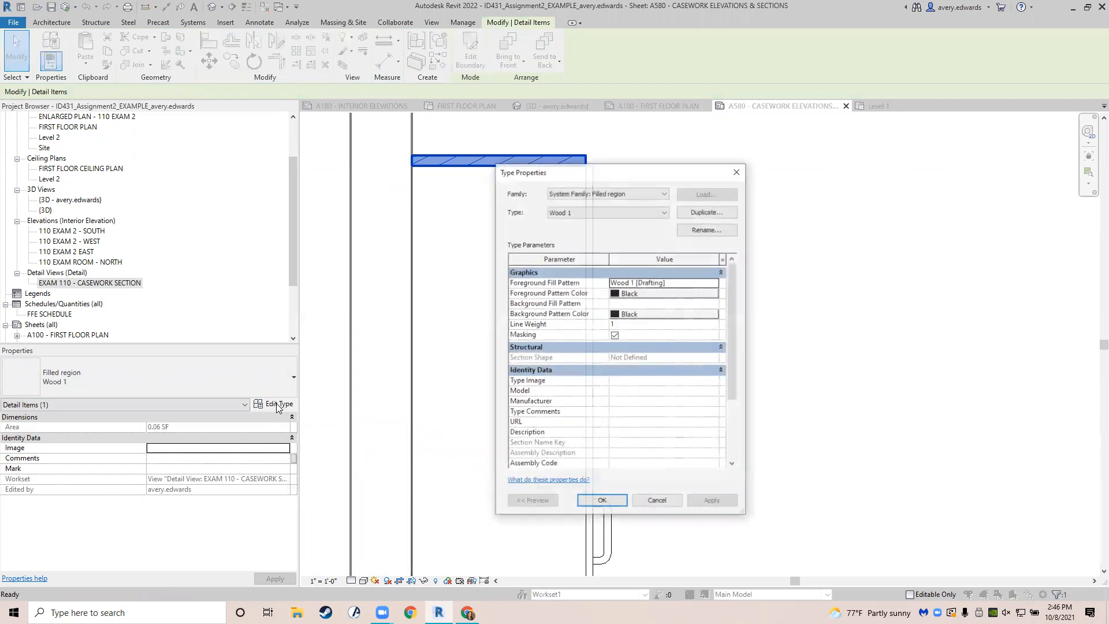
pyautogui.moveTo(596, 179); pyautogui.dragTo(485, 143)
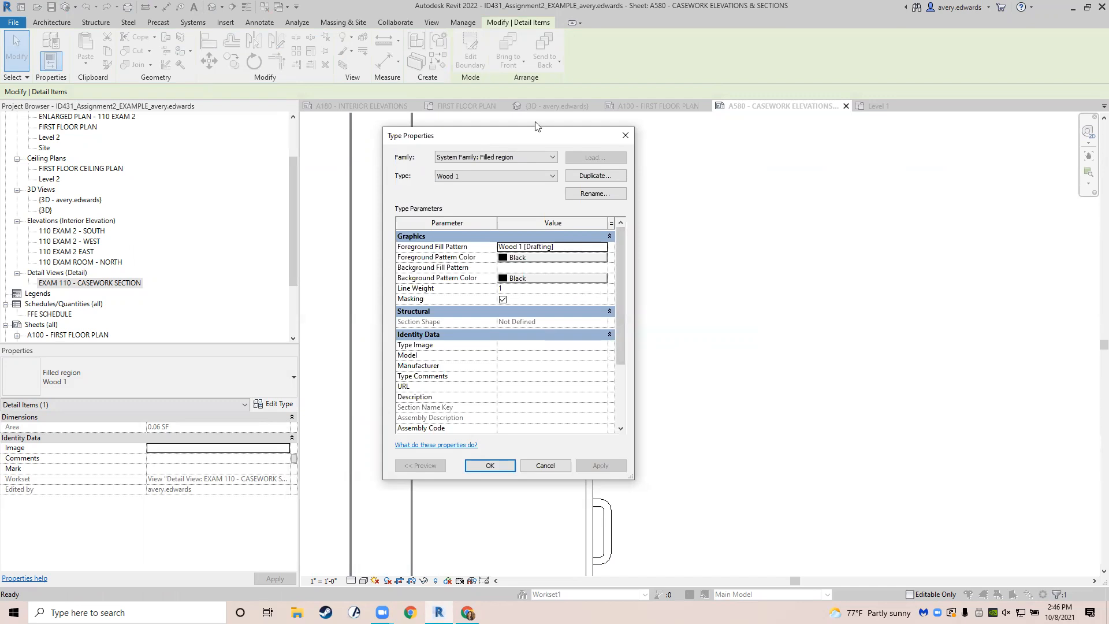
pyautogui.moveTo(536, 125); pyautogui.dragTo(546, 55)
pyautogui.click(577, 176)
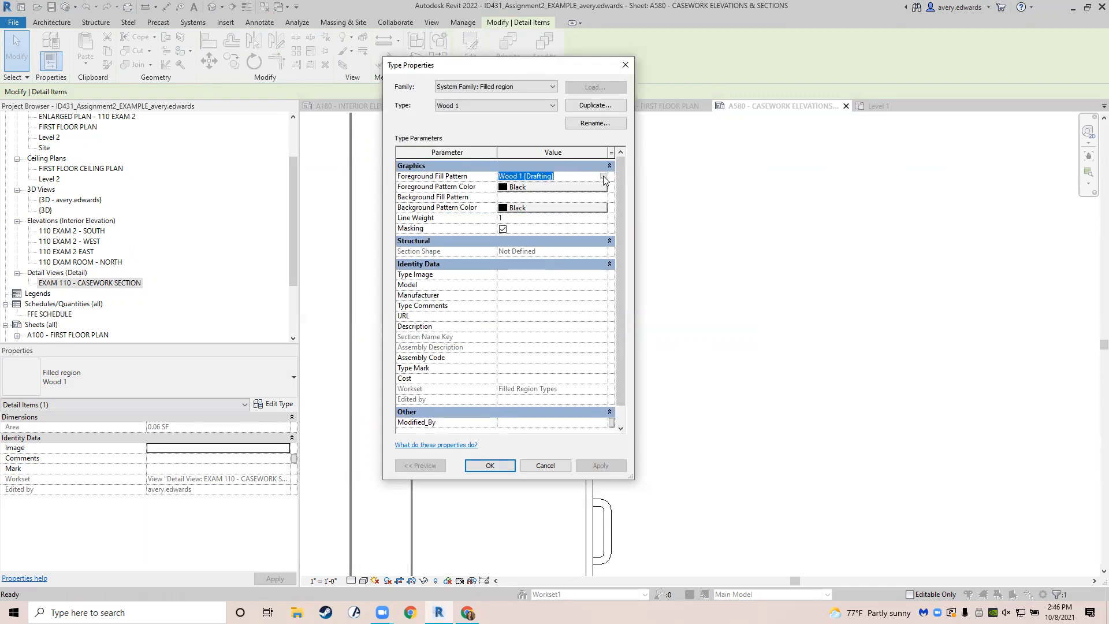
pyautogui.click(603, 176)
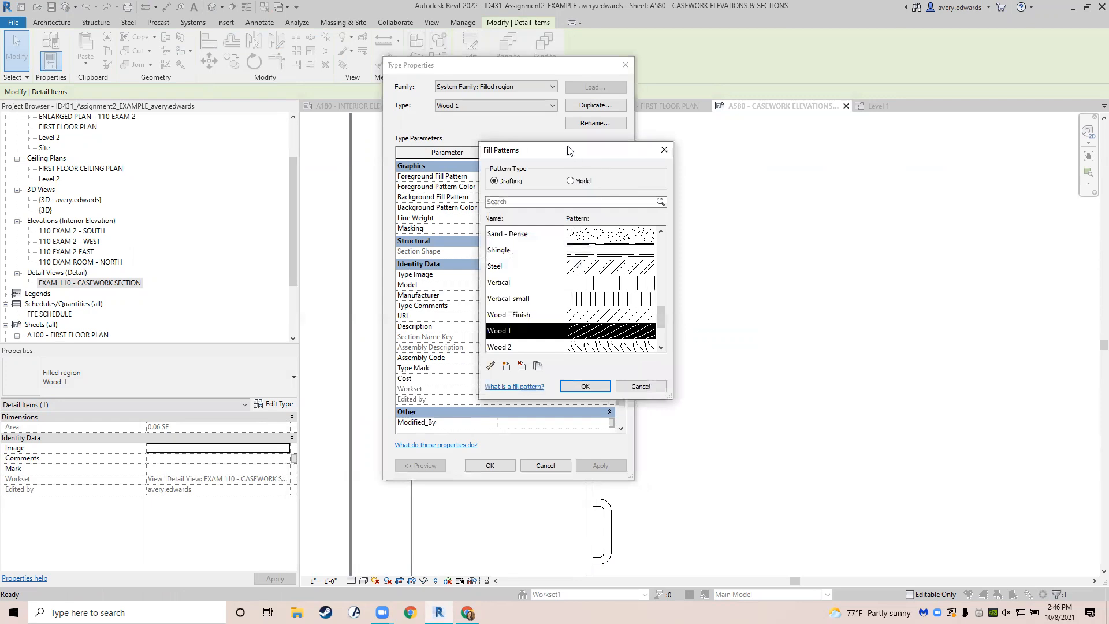
pyautogui.moveTo(568, 150); pyautogui.dragTo(509, 72)
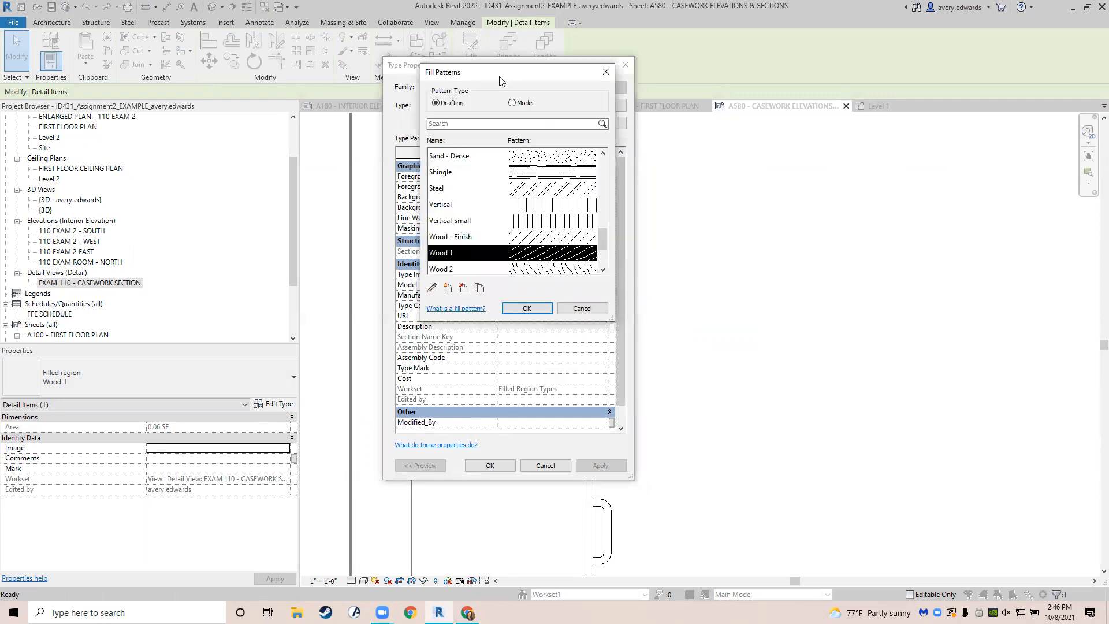
pyautogui.scroll(-1, 484, 202)
pyautogui.scroll(3, 484, 200)
pyautogui.click(480, 189)
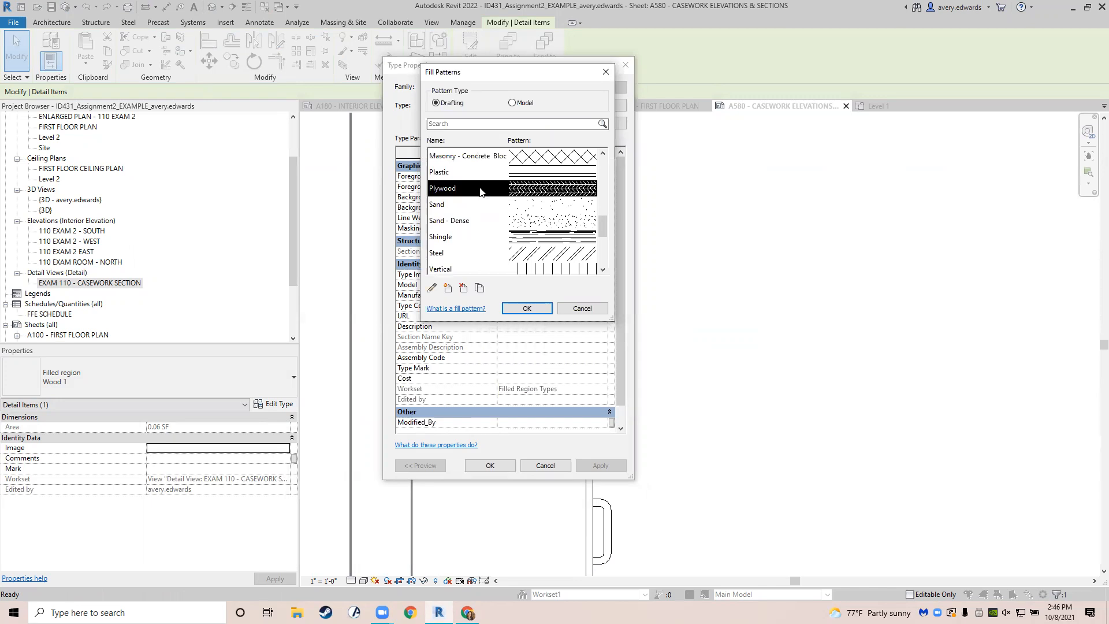
pyautogui.click(526, 308)
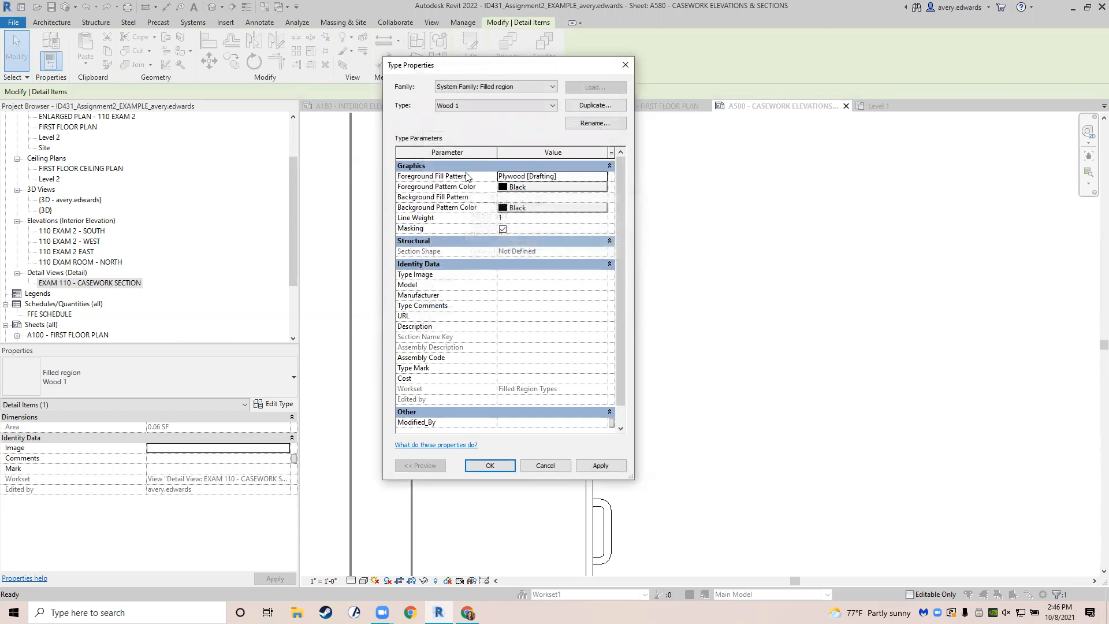
pyautogui.click(489, 466)
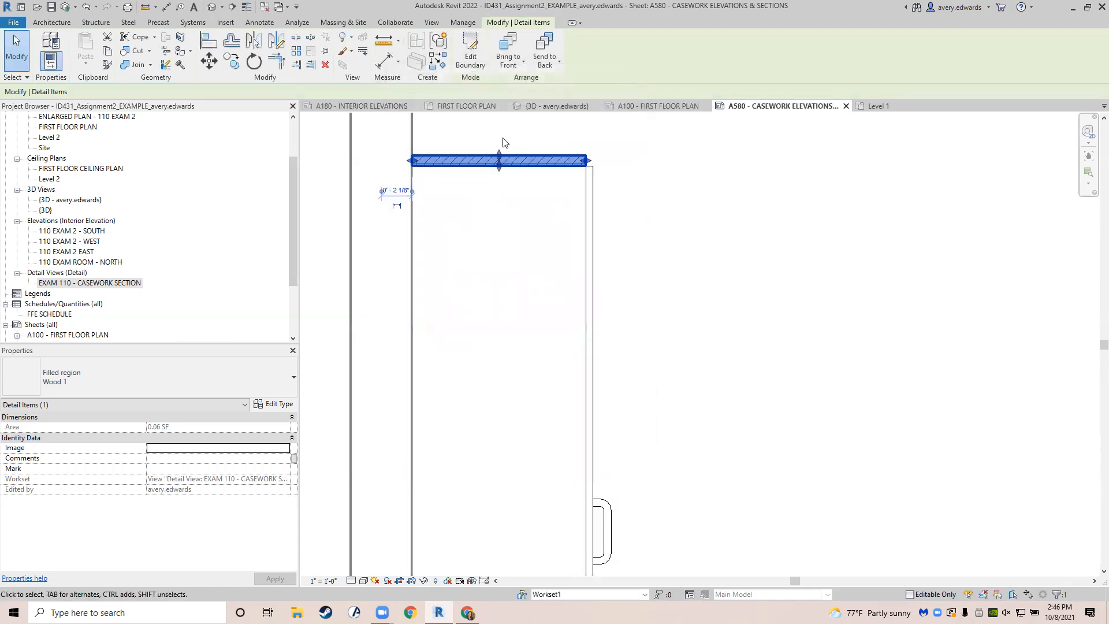
pyautogui.scroll(5, 503, 146)
pyautogui.scroll(-5, 471, 171)
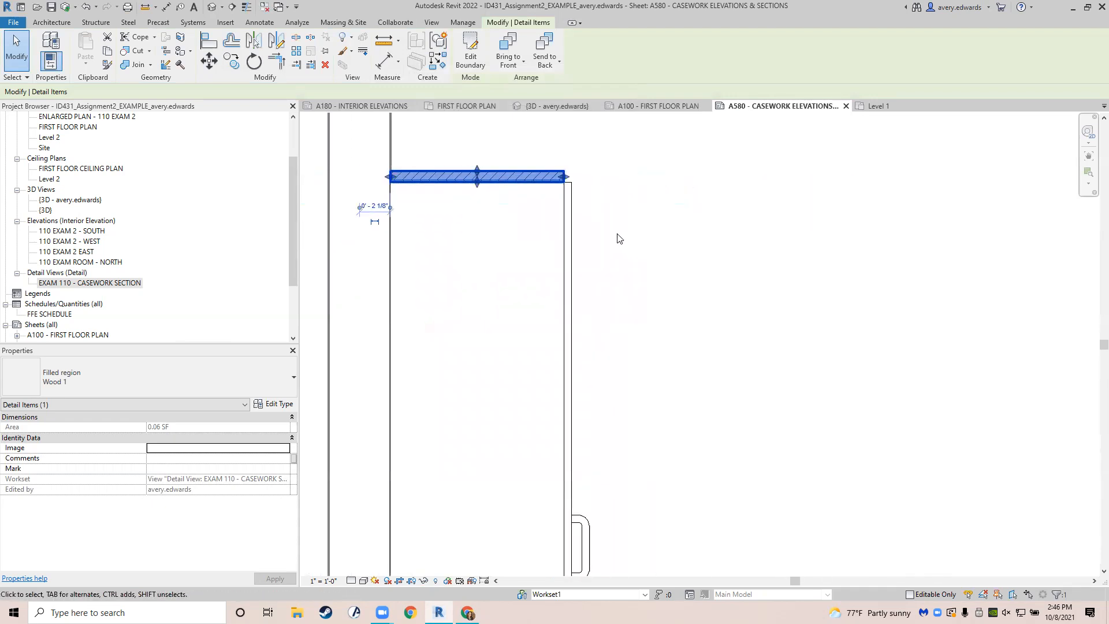
pyautogui.click(620, 238)
# Sketch three sides of a filled region beneath the top panel's front end, 3/4" high and about 1/2" wide.
pyautogui.scroll(-3, 621, 242)
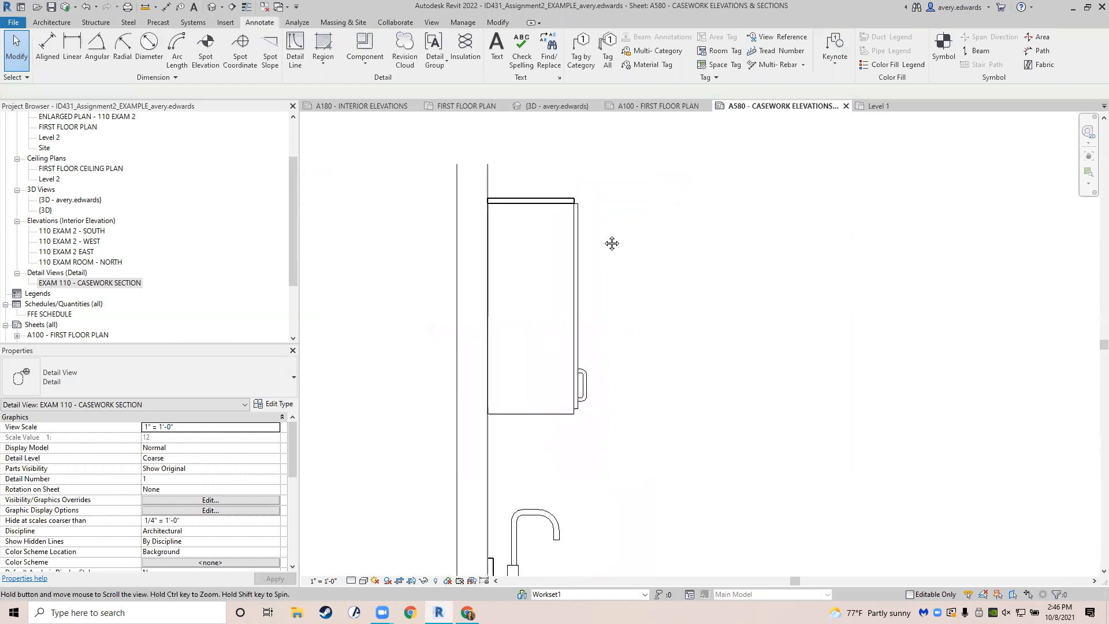
pyautogui.doubleClick(572, 202)
pyautogui.scroll(5, 571, 206)
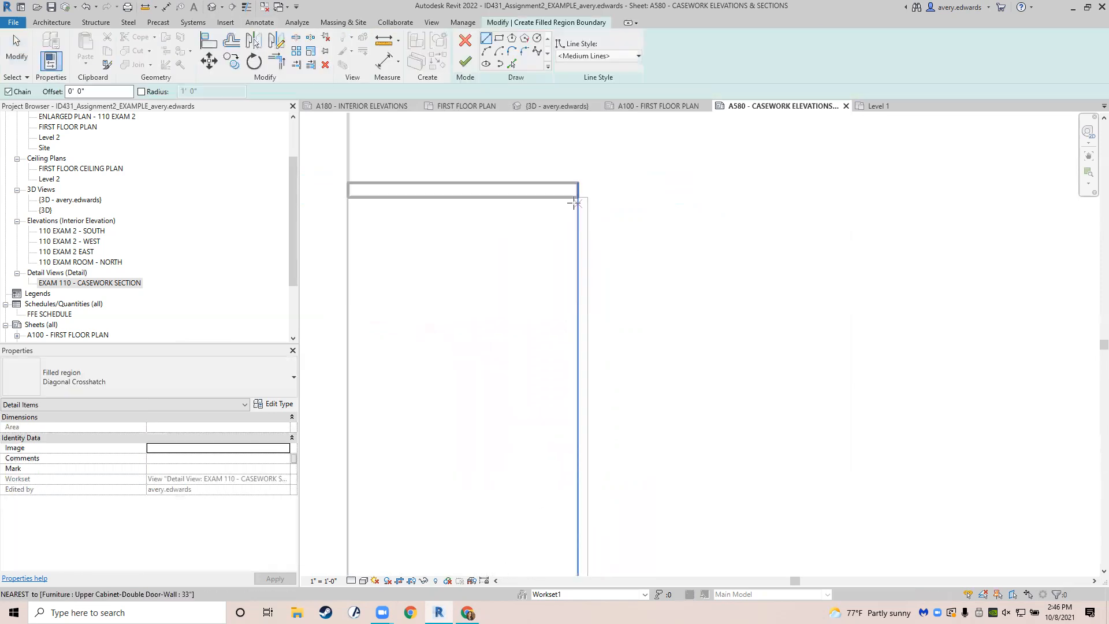
pyautogui.click(578, 211)
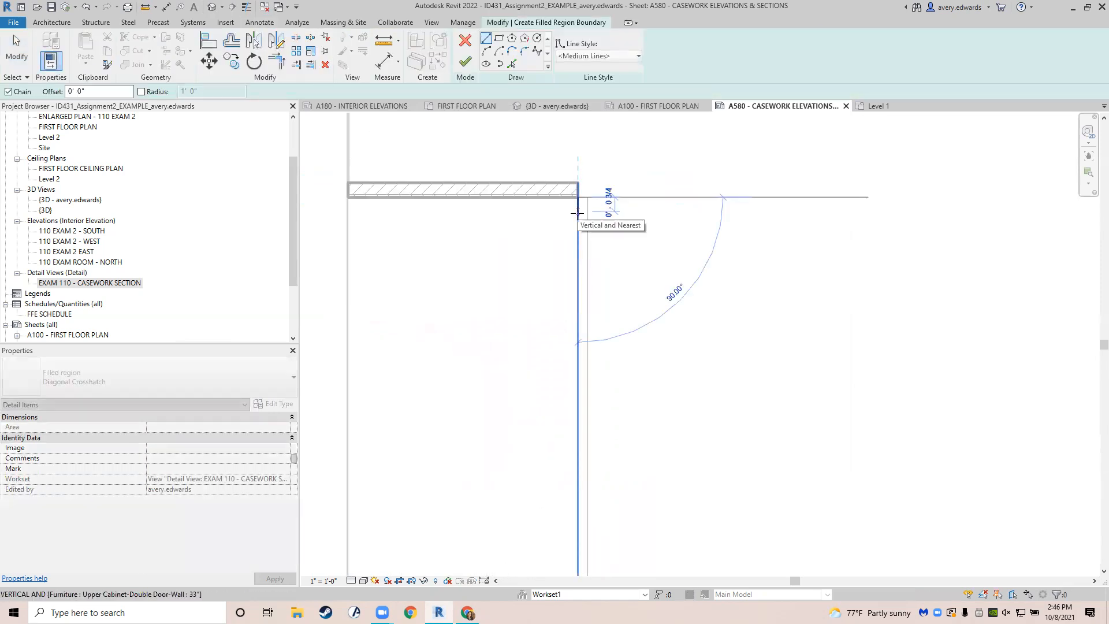
pyautogui.click(569, 212)
pyautogui.click(568, 198)
pyautogui.scroll(3, 570, 206)
pyautogui.scroll(-3, 569, 204)
pyautogui.press('Escape')
pyautogui.press('Escape')
# Set the small region's width to 3/4", close its boundary along the top panel's underside and finish the filled region.
pyautogui.click(566, 202)
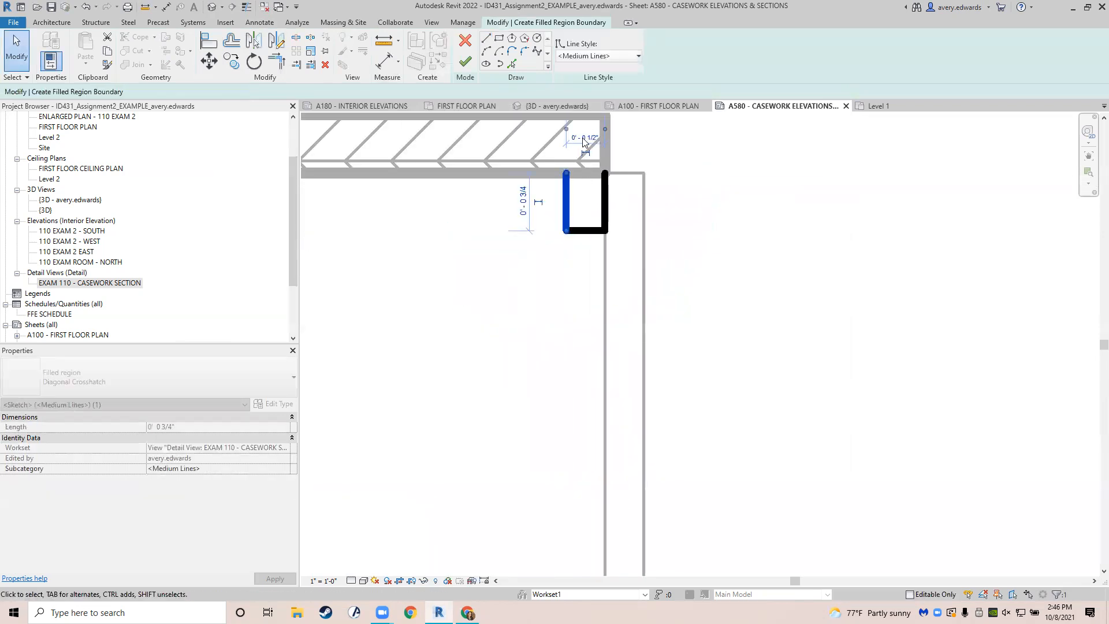
pyautogui.click(585, 139)
pyautogui.write('3/4"')
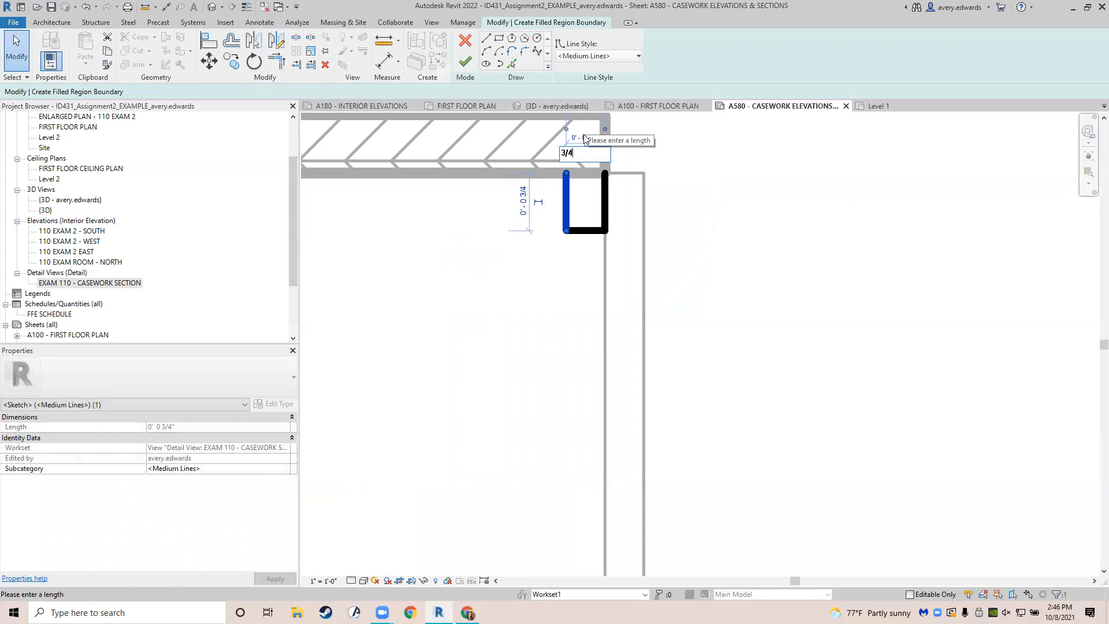
pyautogui.press('Return')
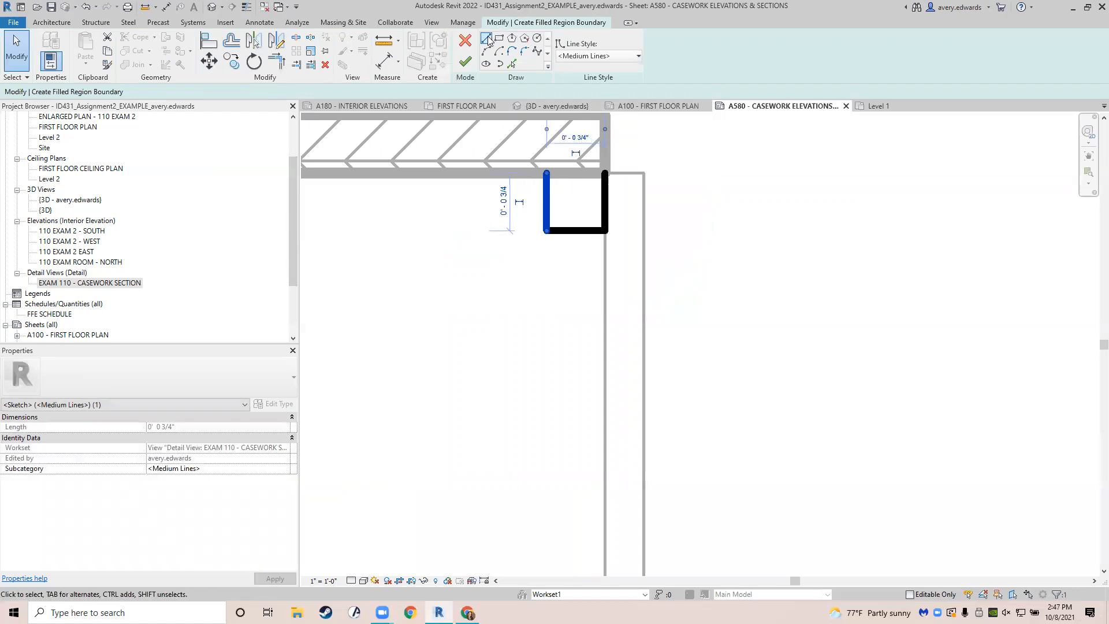
pyautogui.click(486, 39)
pyautogui.click(547, 173)
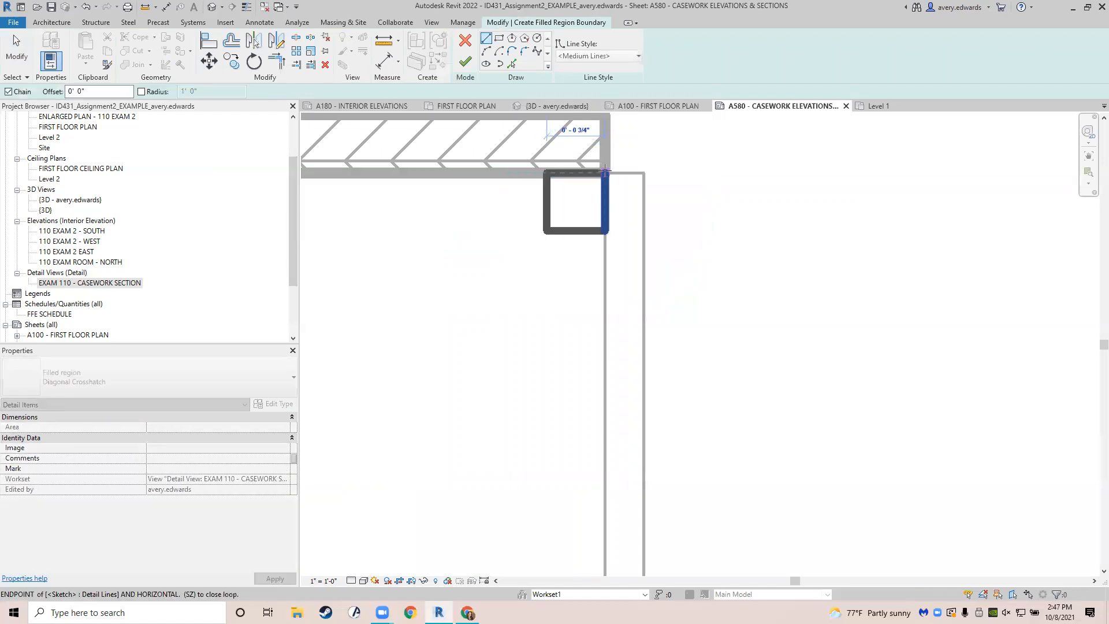
pyautogui.click(605, 173)
pyautogui.scroll(-4, 630, 237)
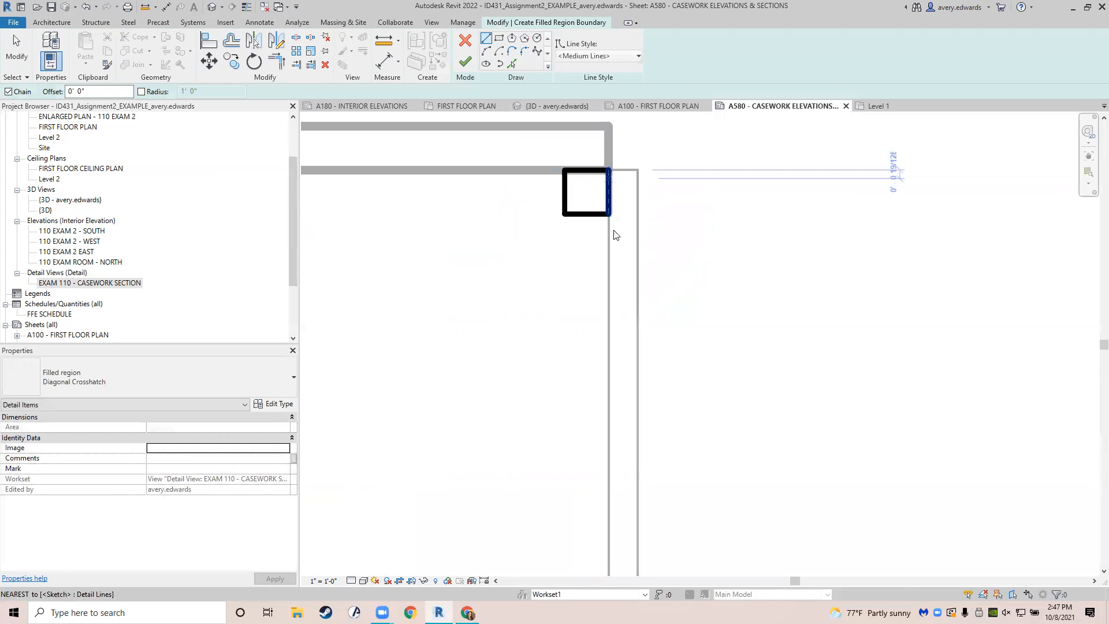
pyautogui.click(466, 61)
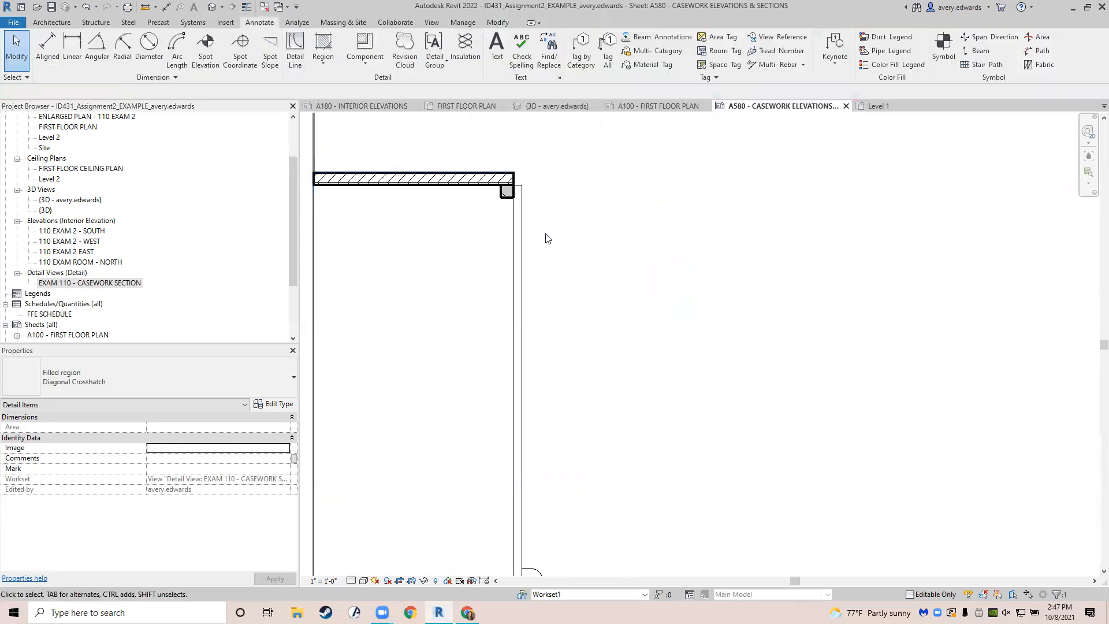
# Change the small square filled region under the top panel's front end to the Wood 1 type.
pyautogui.scroll(2, 548, 239)
pyautogui.click(487, 179)
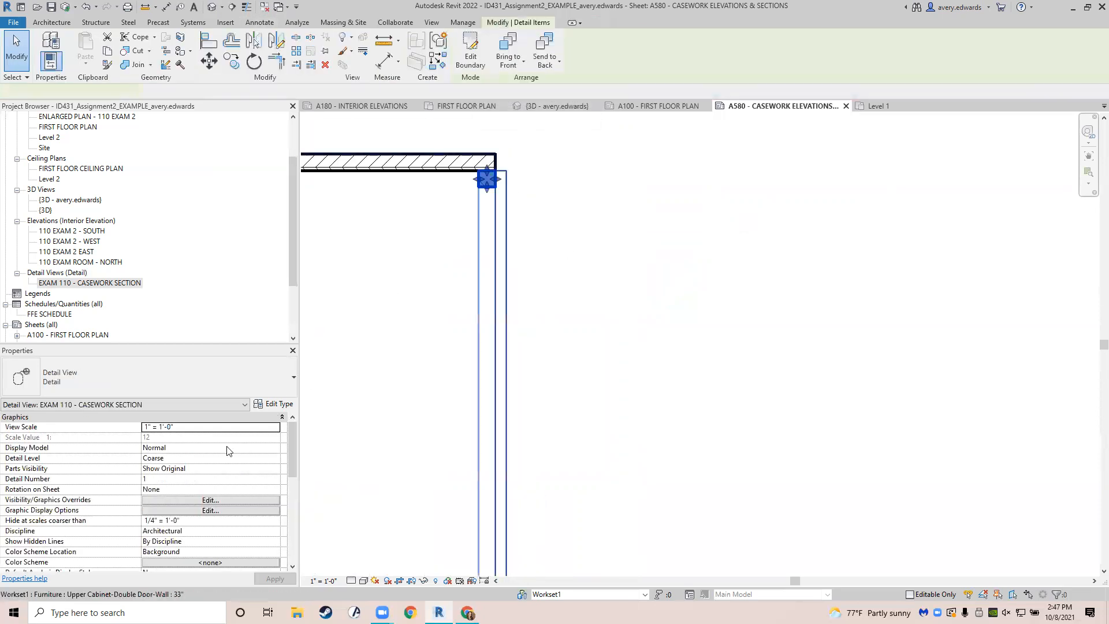
pyautogui.click(174, 377)
pyautogui.click(134, 283)
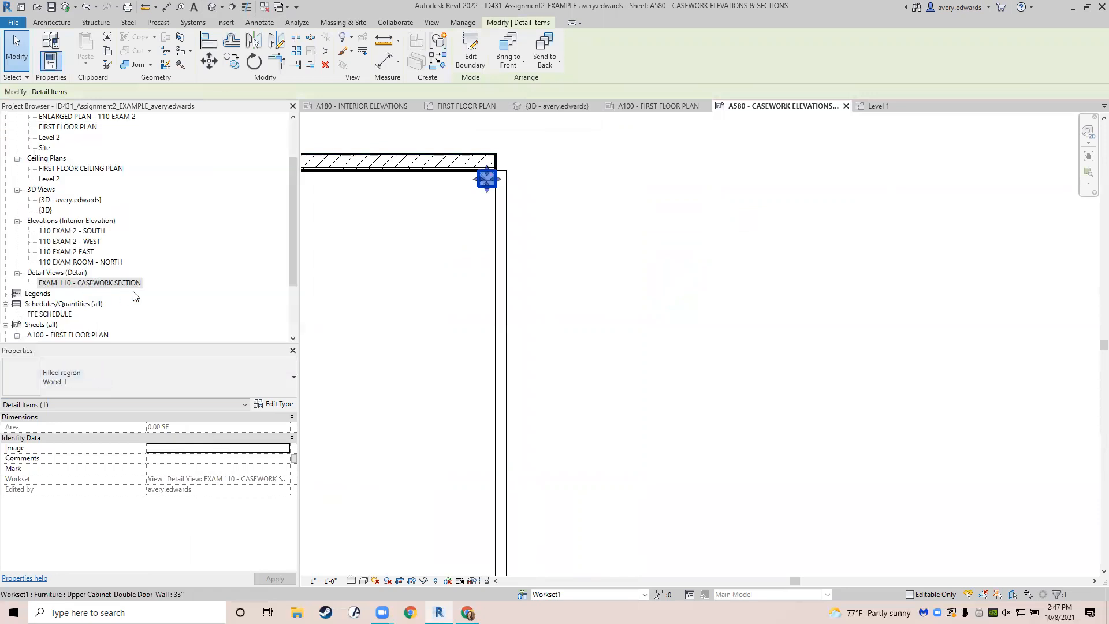
pyautogui.click(590, 284)
pyautogui.scroll(-2, 591, 282)
pyautogui.moveTo(588, 328); pyautogui.dragTo(594, 266, button='middle')
pyautogui.scroll(-4, 595, 267)
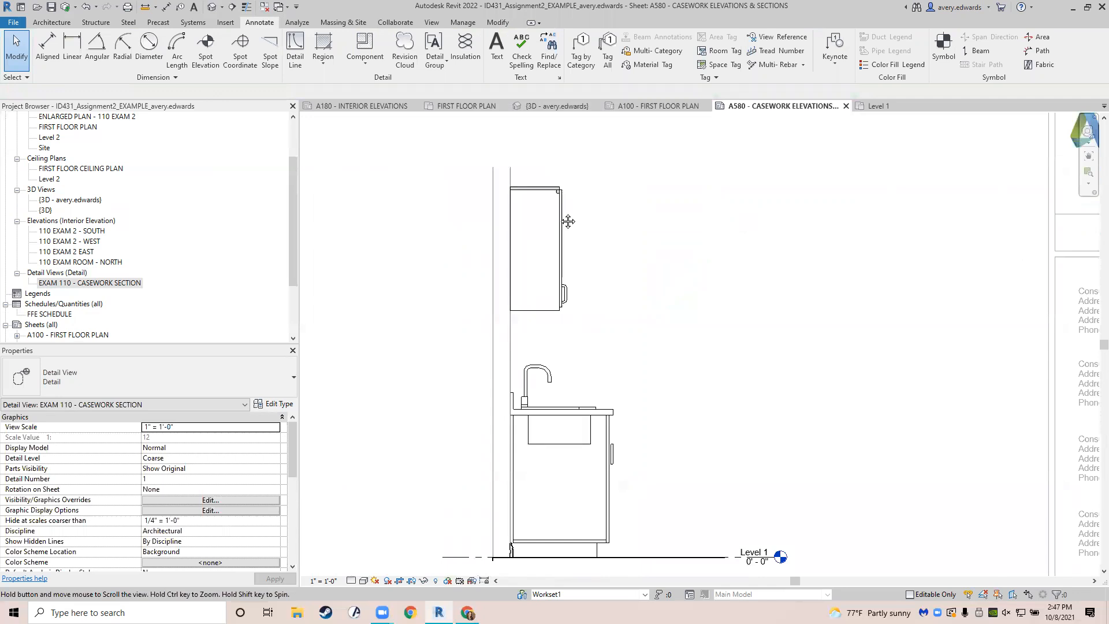
pyautogui.moveTo(568, 222); pyautogui.dragTo(546, 165, button='middle')
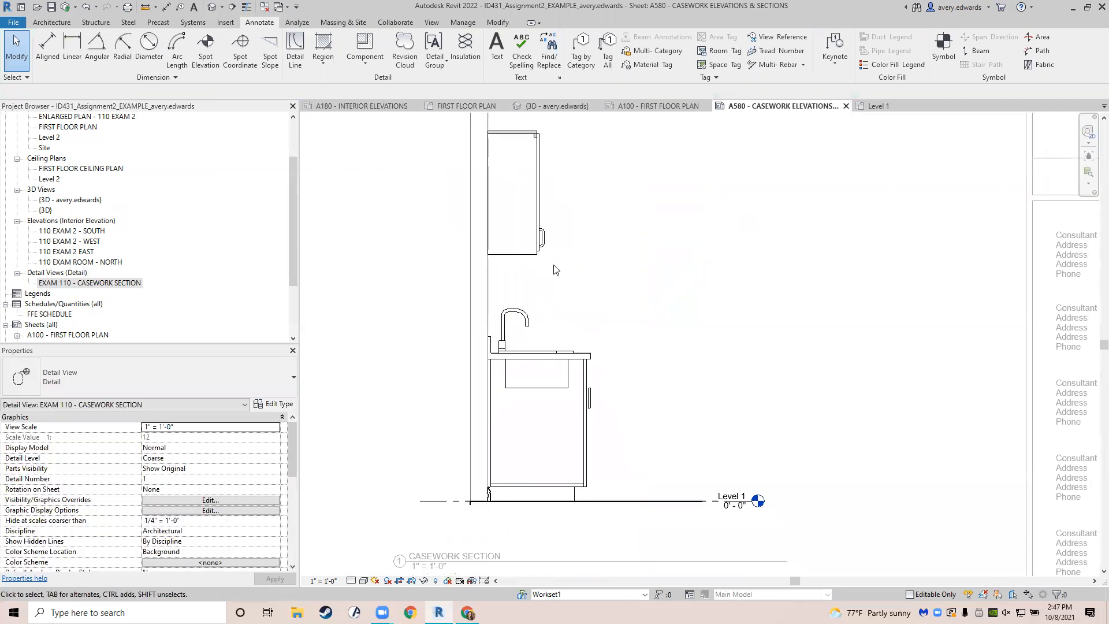
pyautogui.press('d')
pyautogui.press('i')
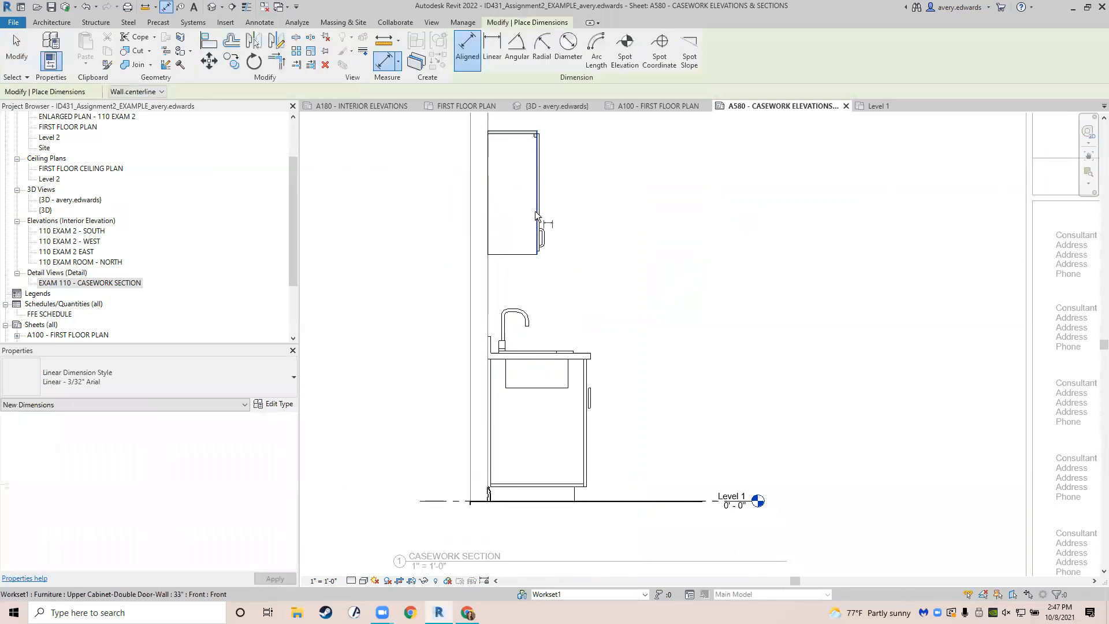
pyautogui.press('Escape')
pyautogui.press('Escape')
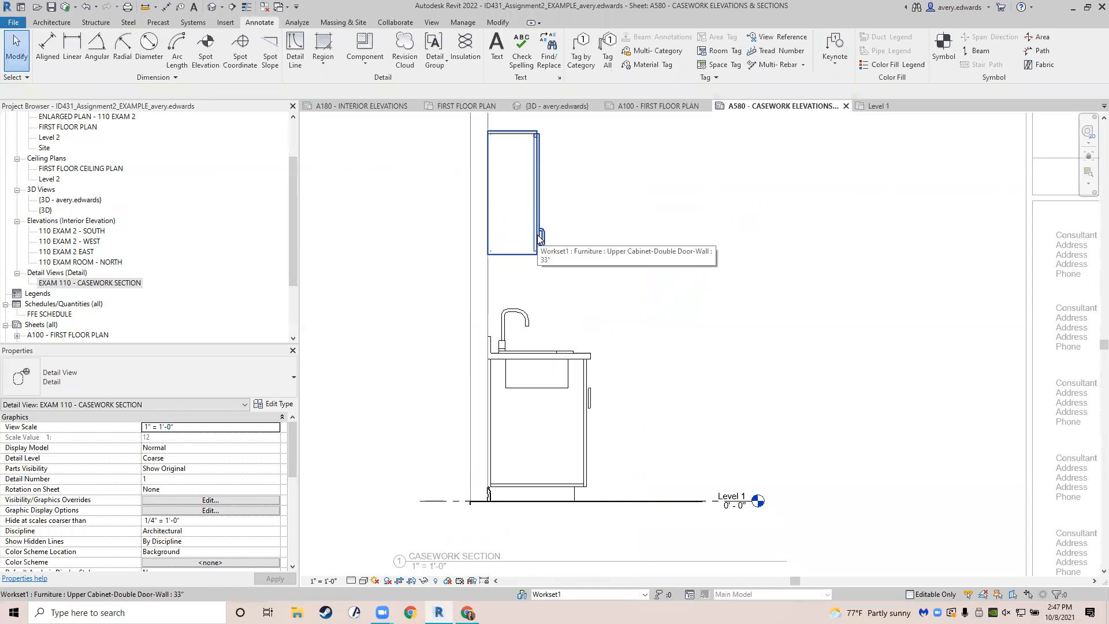
pyautogui.click(539, 238)
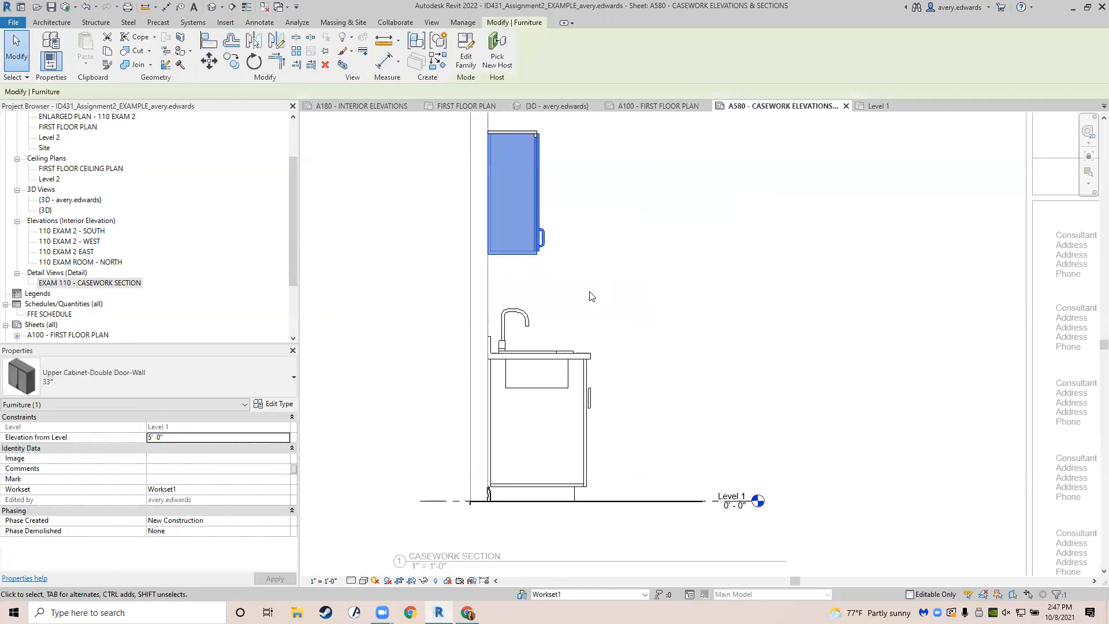
pyautogui.keyDown('ctrl'); pyautogui.click(581, 360); pyautogui.keyUp('ctrl')
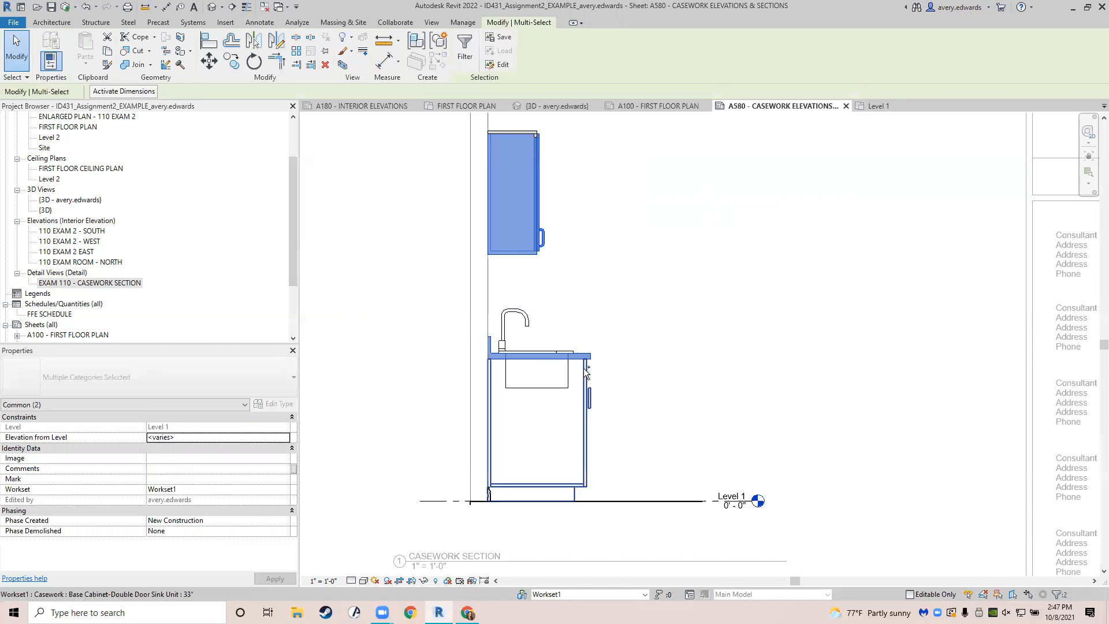
pyautogui.keyDown('ctrl'); pyautogui.click(584, 369); pyautogui.keyUp('ctrl')
pyautogui.press('Escape')
pyautogui.moveTo(584, 164); pyautogui.dragTo(588, 241, button='middle')
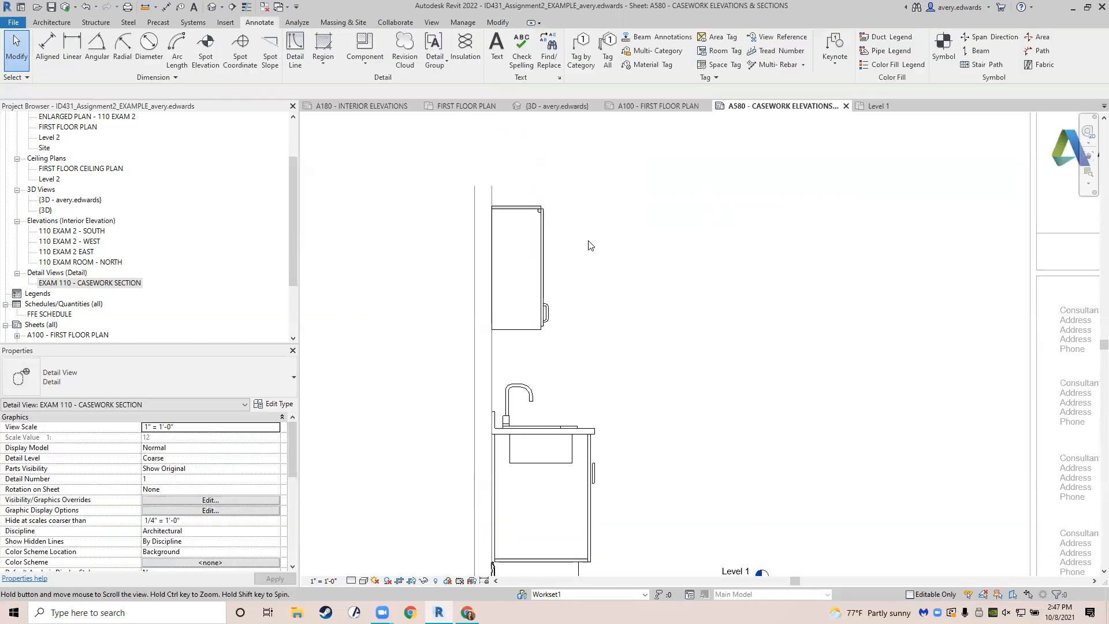
# Draw a detail line in the Centerline style along the upper cabinet's bottom edge and hide the cabinet in the view.
pyautogui.press('d')
pyautogui.press('l')
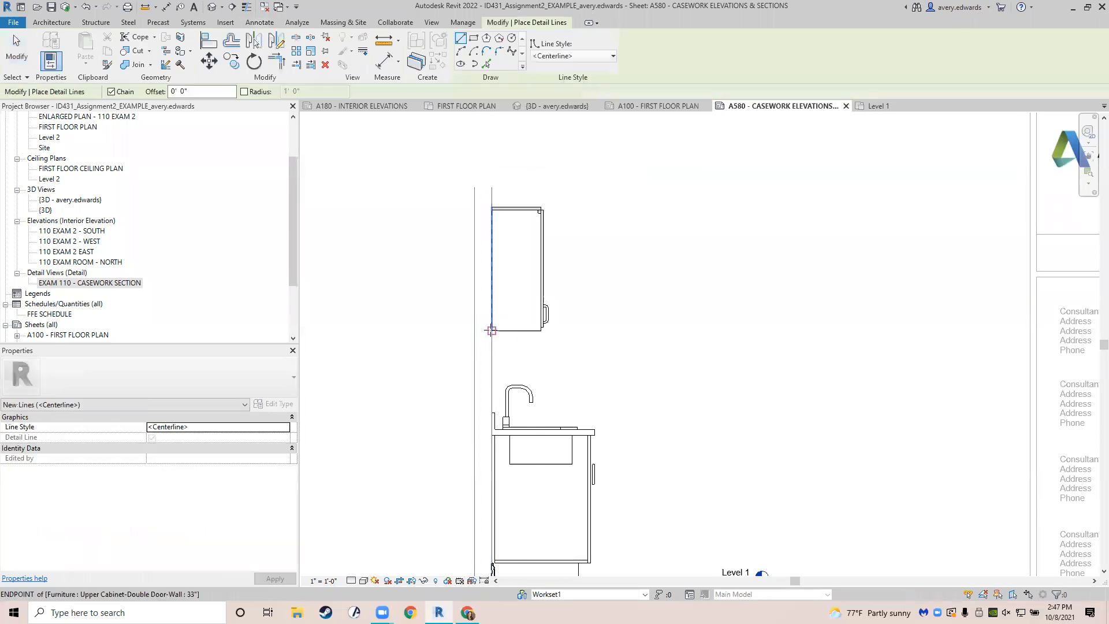
pyautogui.click(494, 331)
pyautogui.press('Escape')
pyautogui.press('Escape')
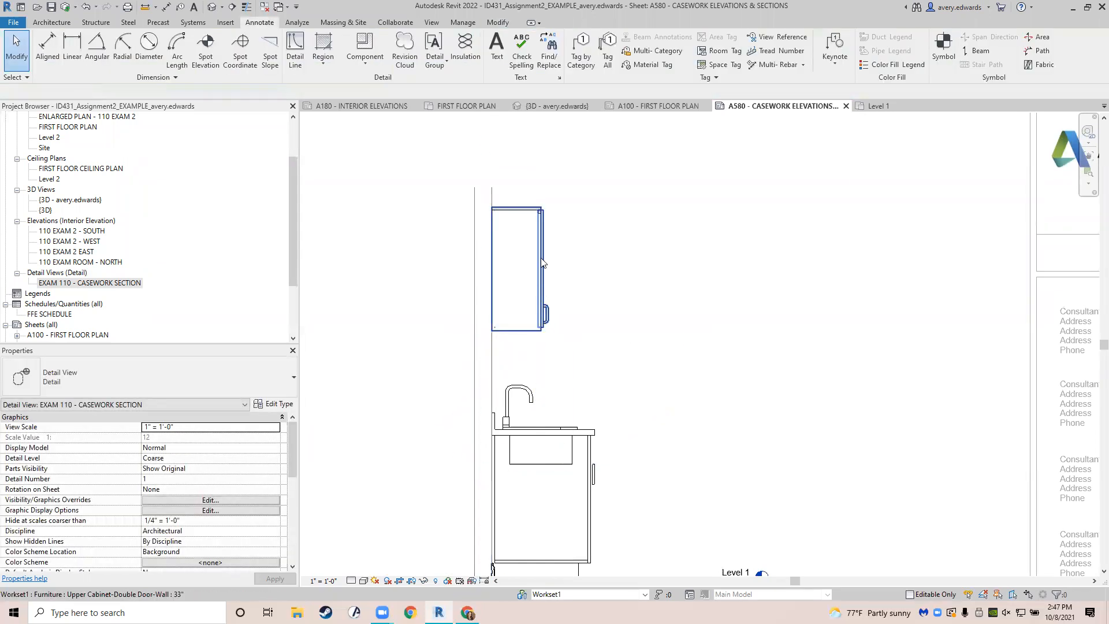
pyautogui.click(543, 263)
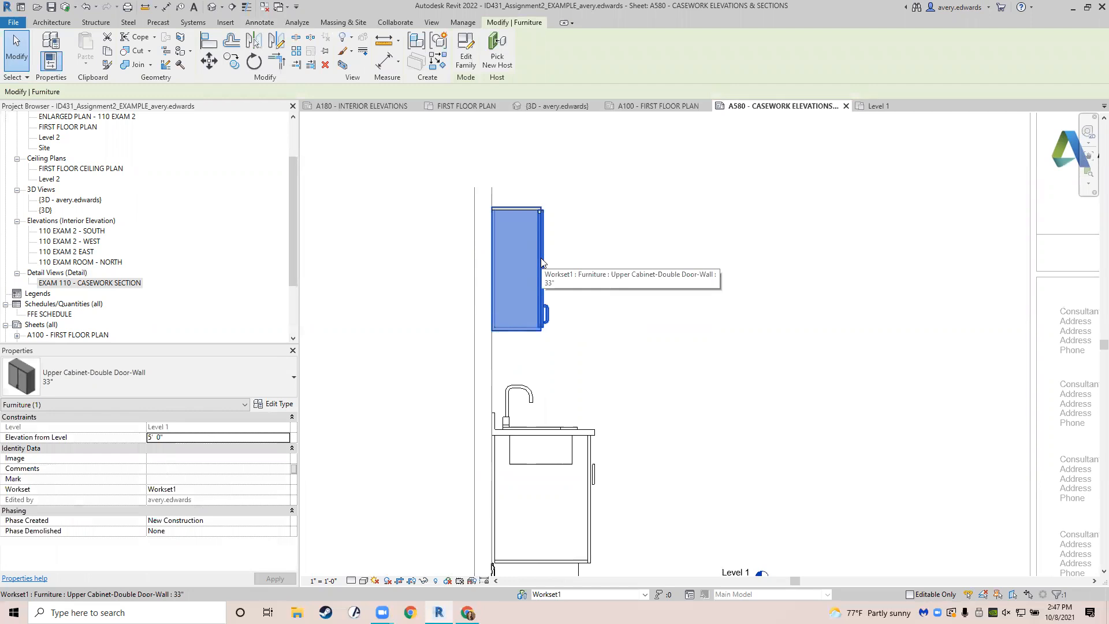
pyautogui.press('Delete')
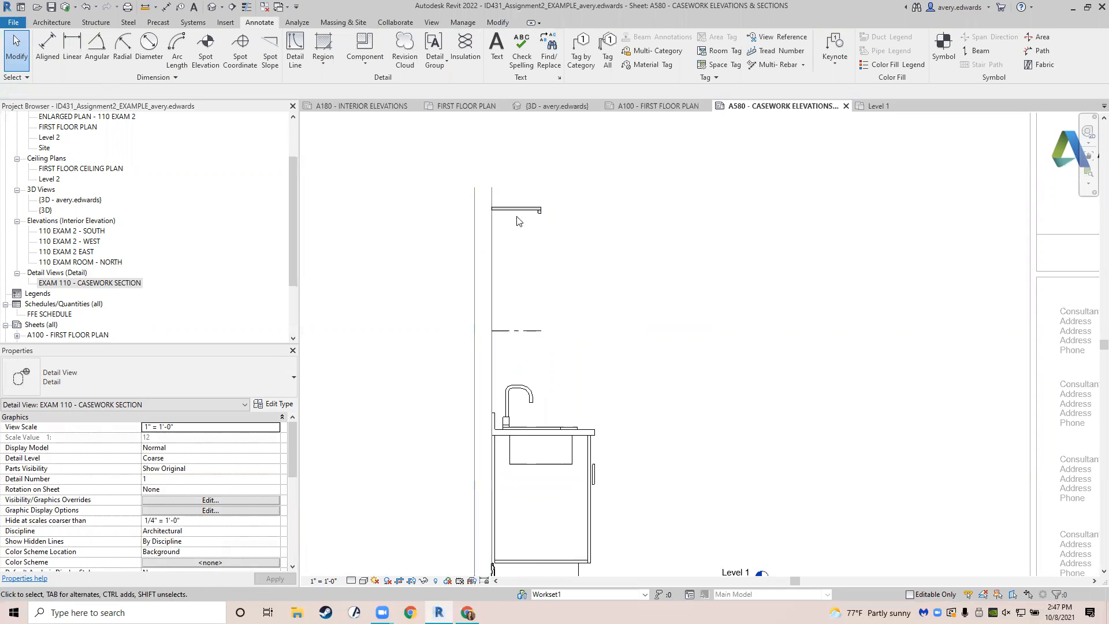
# Place an aligned vertical dimension from the top panel's upper edge to the centerline, outside the wall.
pyautogui.press('d')
pyautogui.press('i')
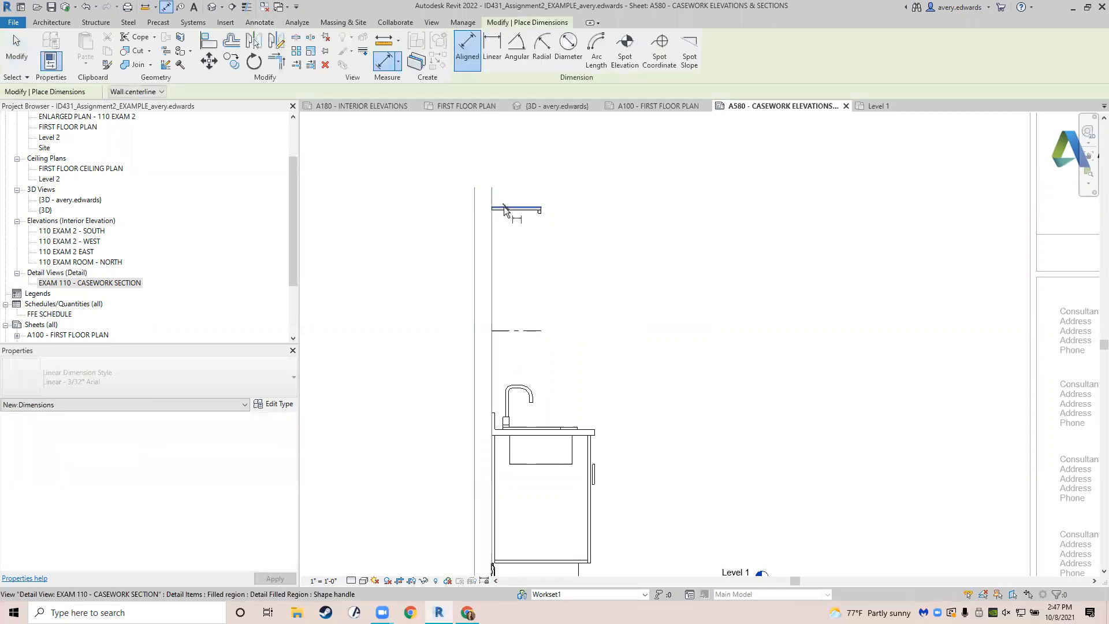
pyautogui.click(503, 208)
pyautogui.click(494, 330)
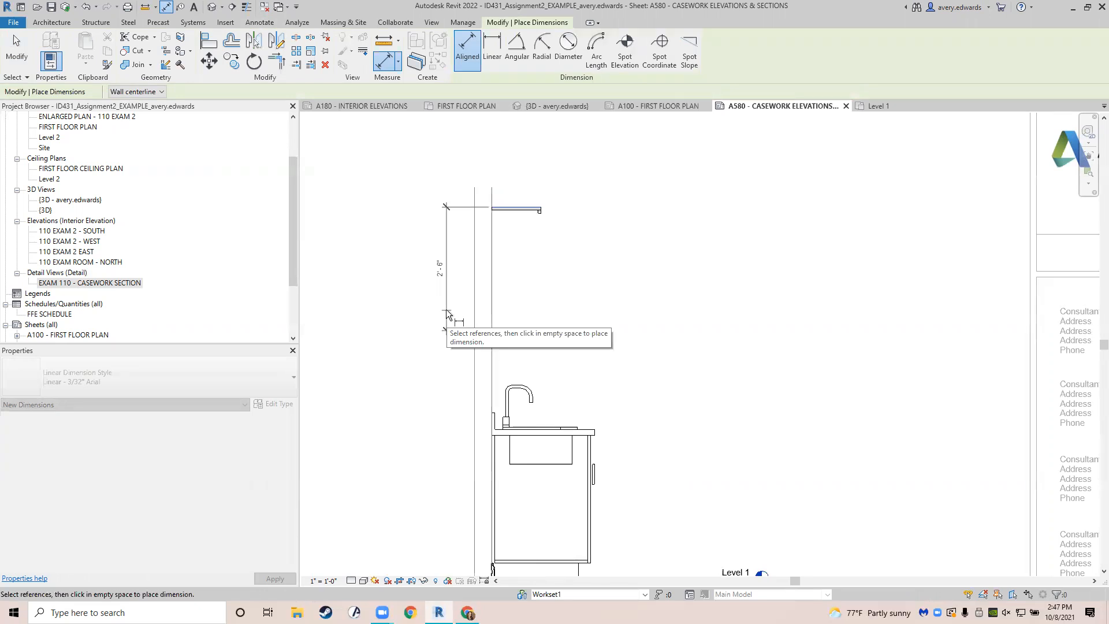
pyautogui.click(428, 297)
pyautogui.press('Escape')
pyautogui.press('Escape')
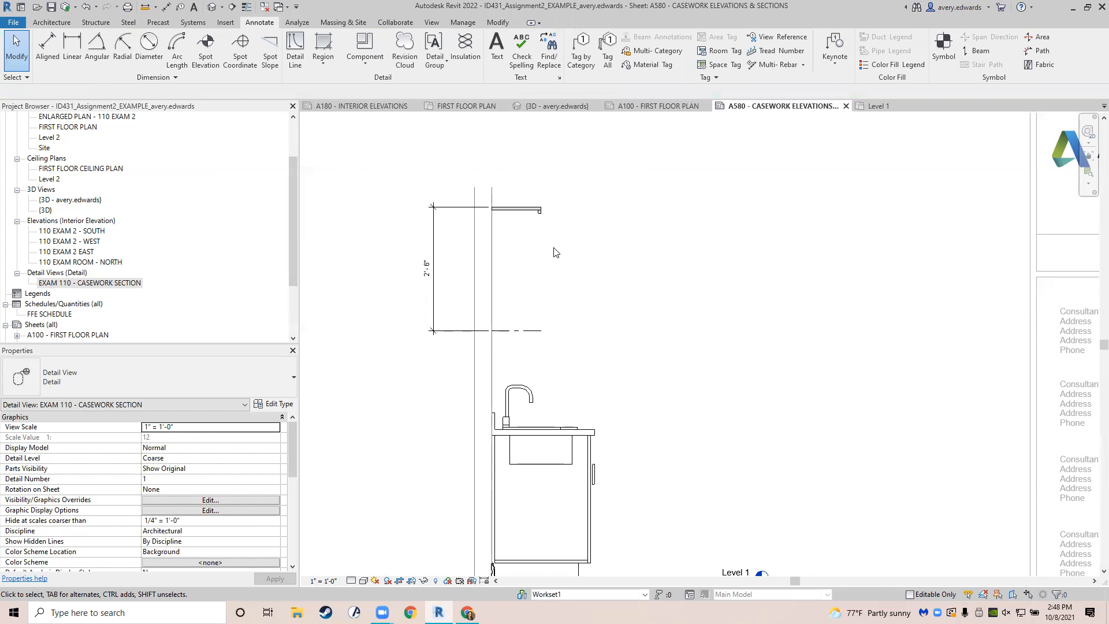
pyautogui.scroll(3, 585, 199)
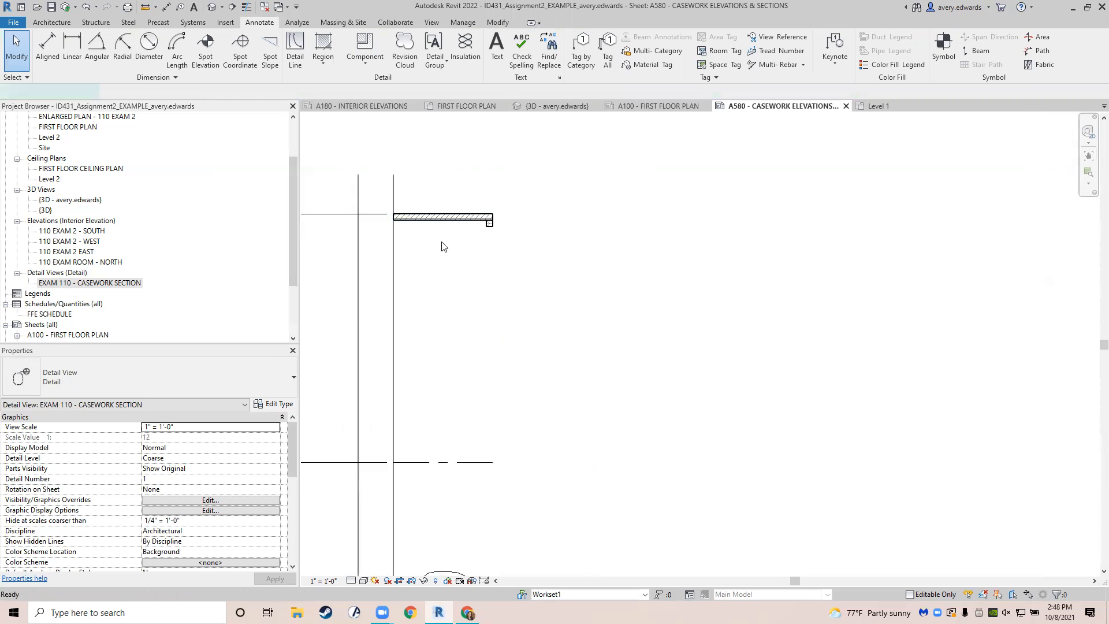
pyautogui.press('f')
pyautogui.press('r')
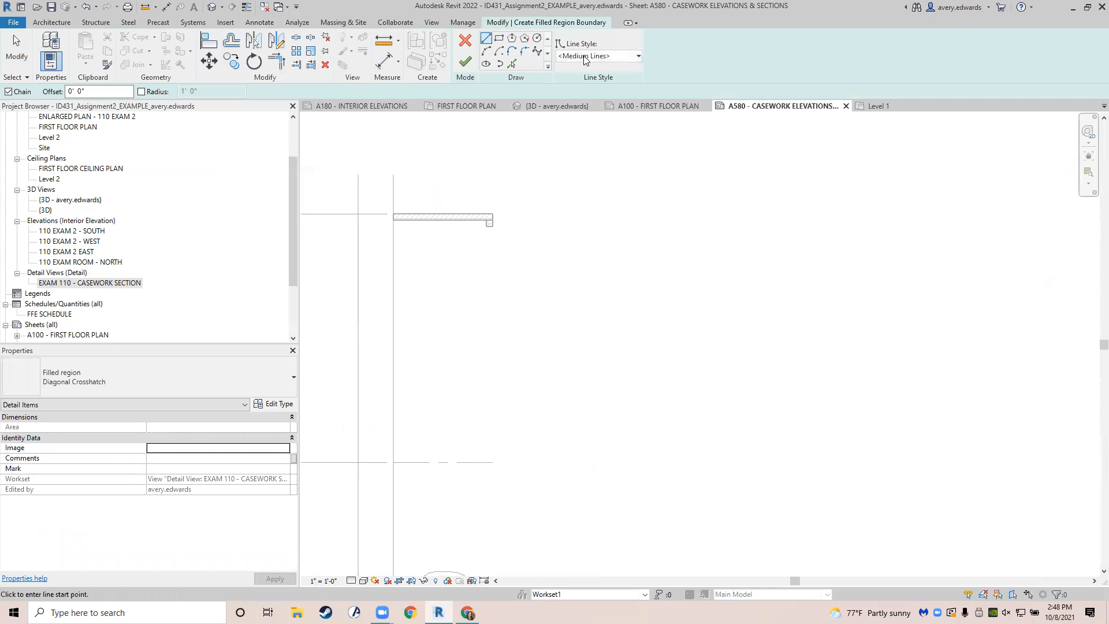
pyautogui.click(600, 56)
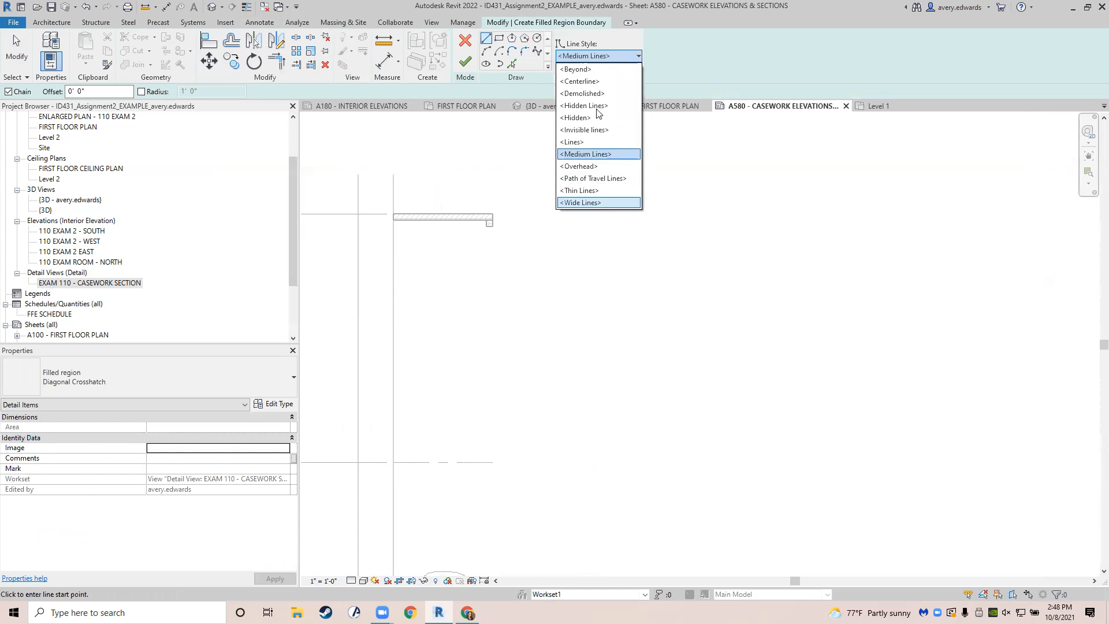
pyautogui.click(606, 195)
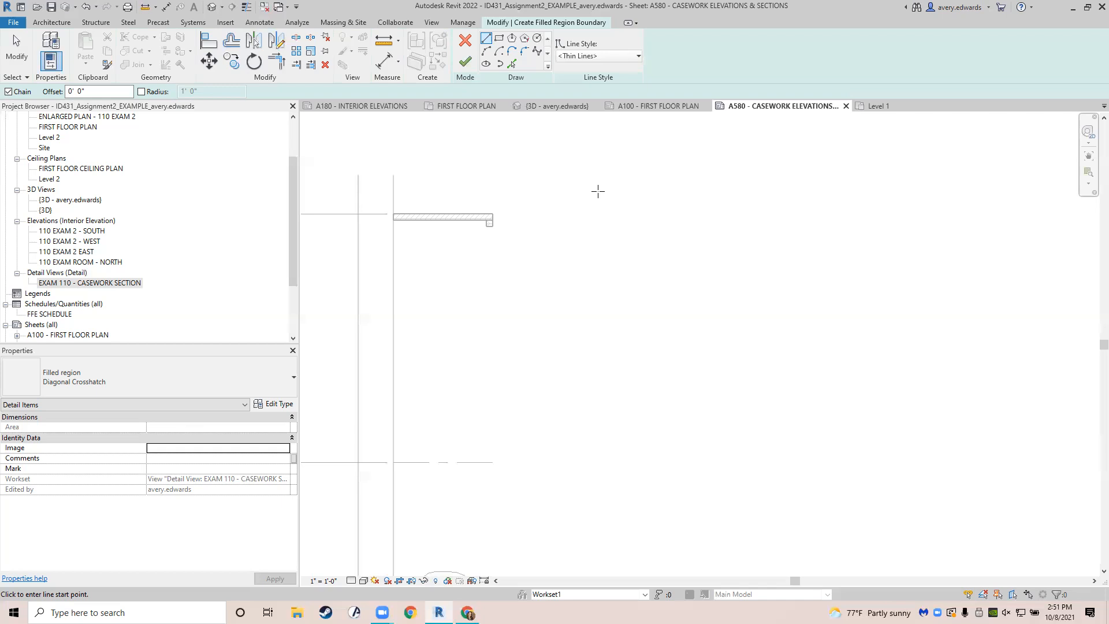
pyautogui.press('Escape')
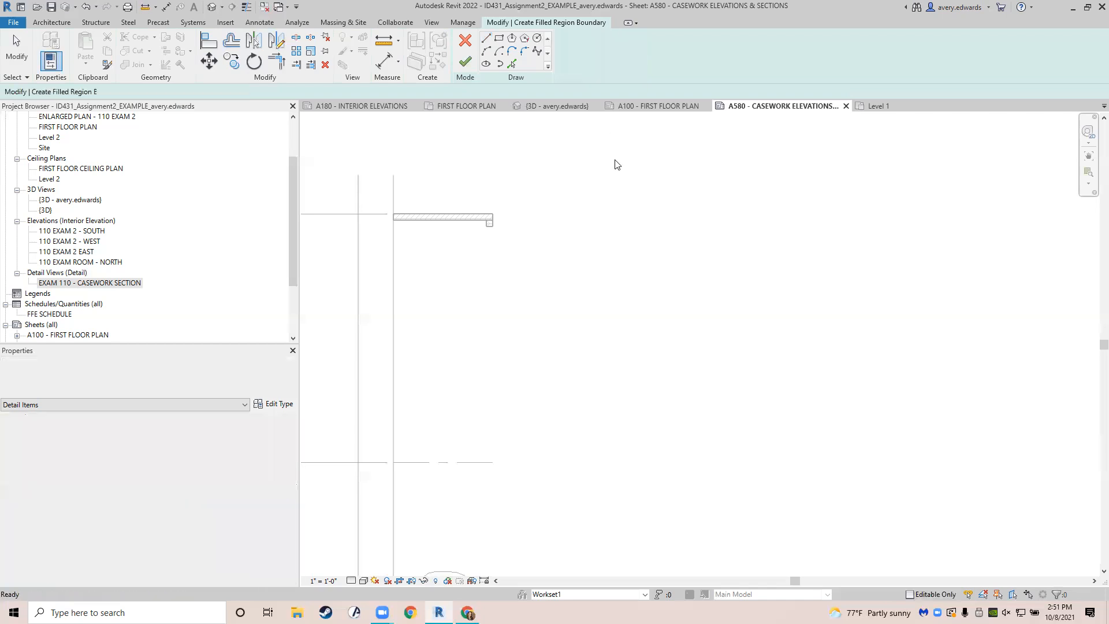
# Reveal the hidden elements in the casework section to check the hidden upper cabinet, and turn the reveal mode off again.
pyautogui.click(435, 581)
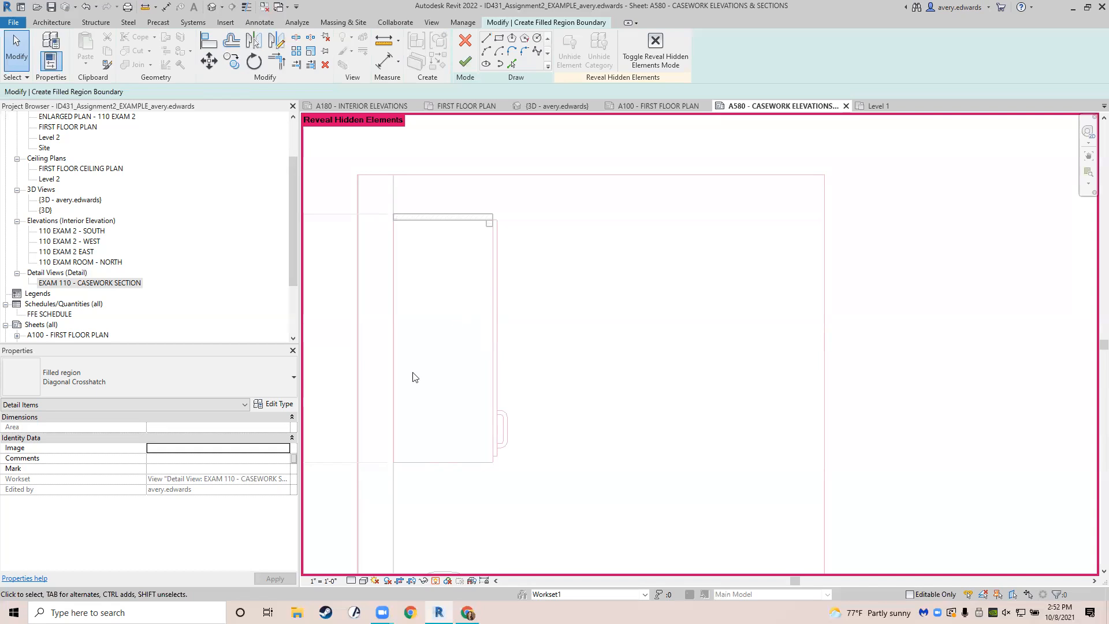
pyautogui.scroll(-2, 495, 156)
pyautogui.click(637, 59)
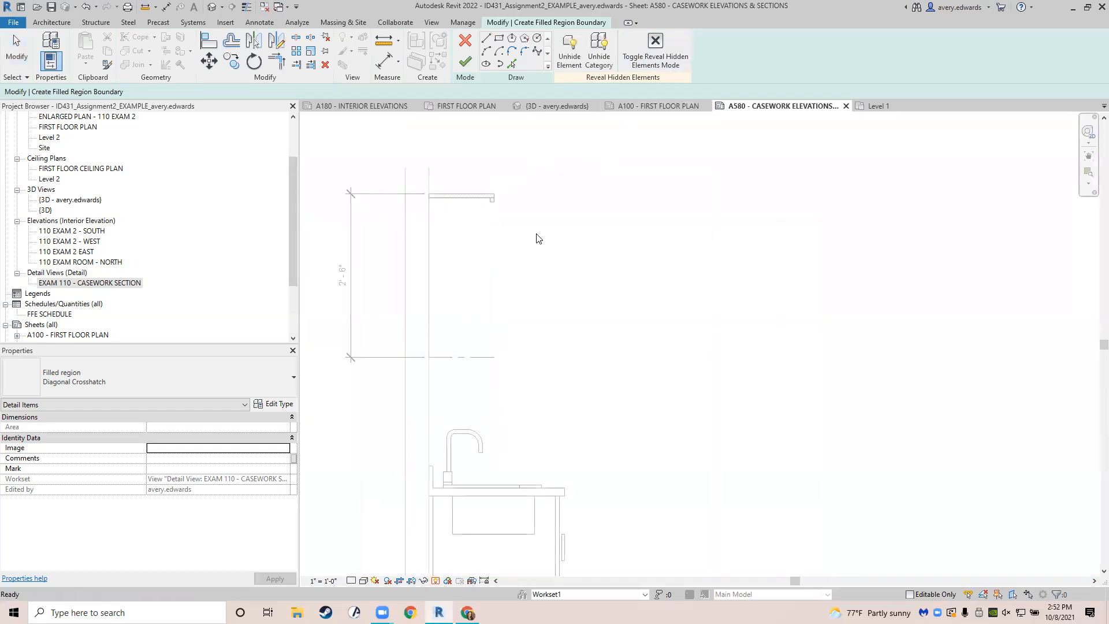
pyautogui.scroll(-3, 572, 260)
pyautogui.moveTo(630, 333)
pyautogui.mouseDown(button='middle')
pyautogui.moveTo(633, 347)
pyautogui.moveTo(631, 327)
pyautogui.mouseUp(button='middle')
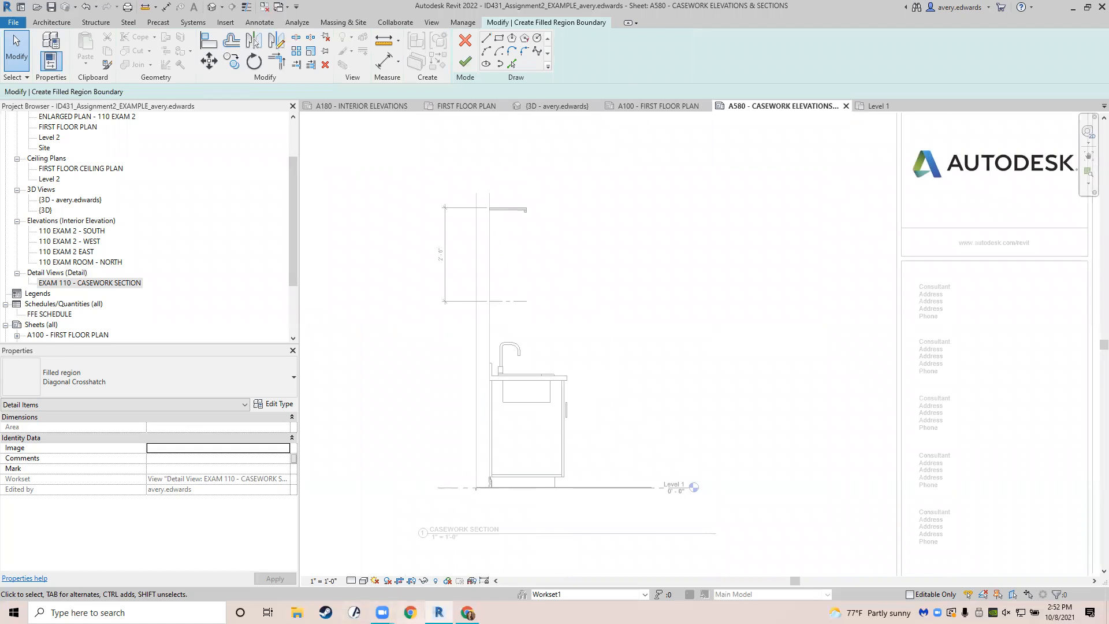
# Switch to Chrome and read the Assignment 2 progress set requirements and due dates in the Semester Plan document.
pyautogui.click(467, 612)
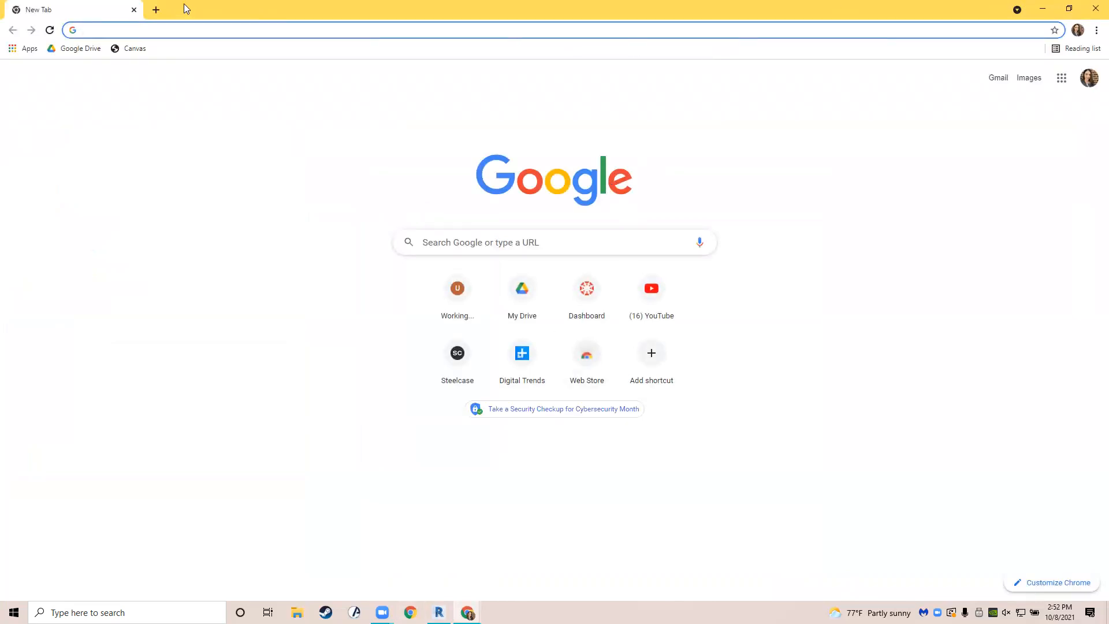
pyautogui.click(1091, 9)
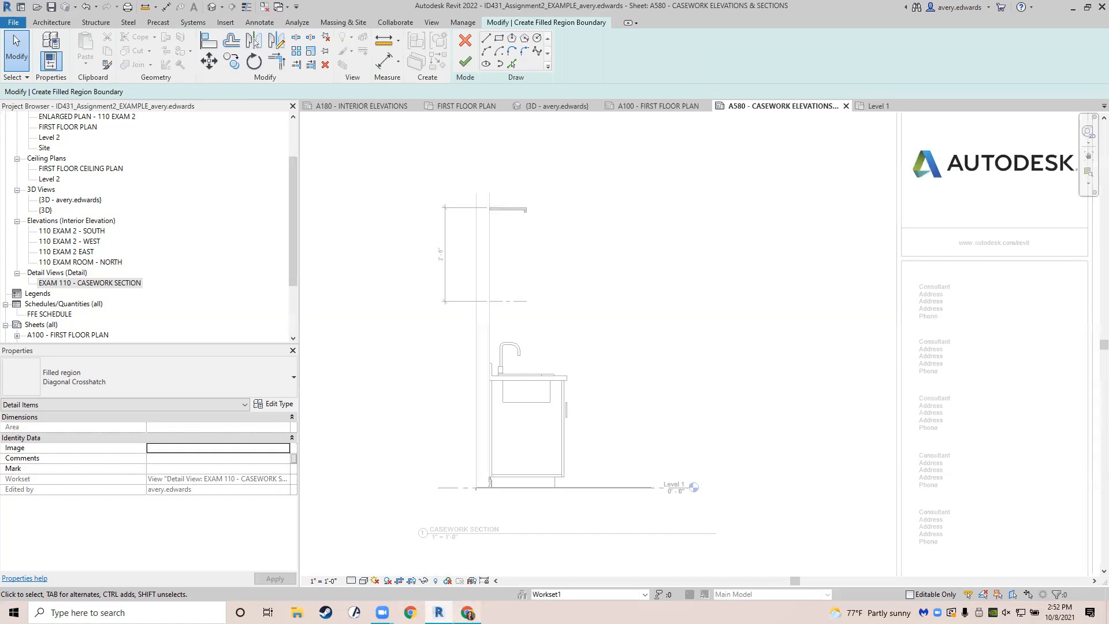
pyautogui.click(468, 612)
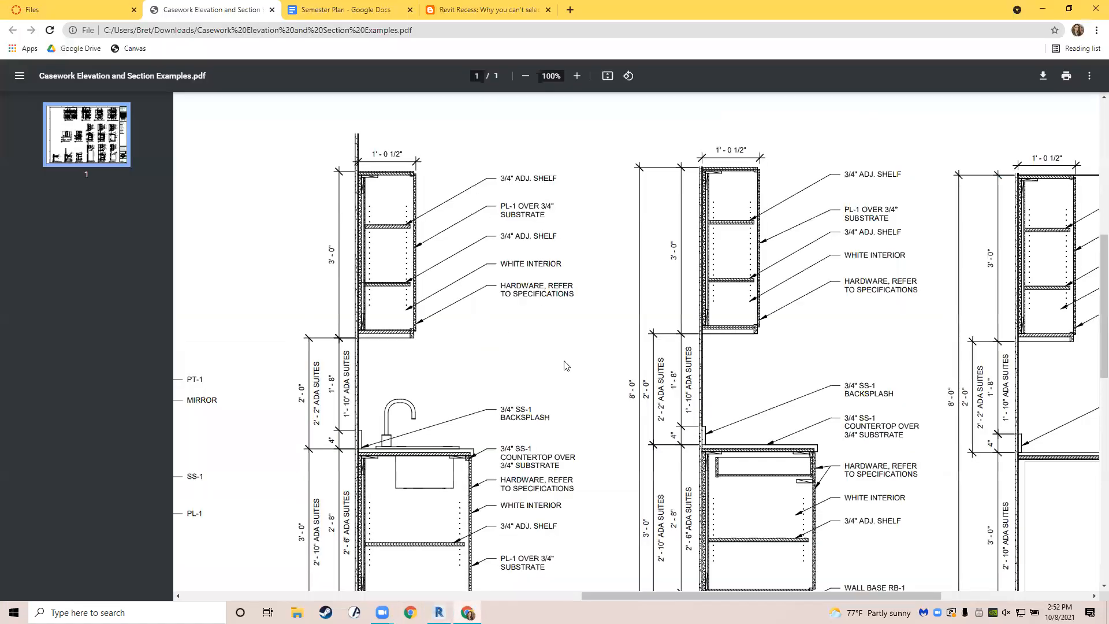
pyautogui.click(335, 10)
pyautogui.scroll(-9, 390, 282)
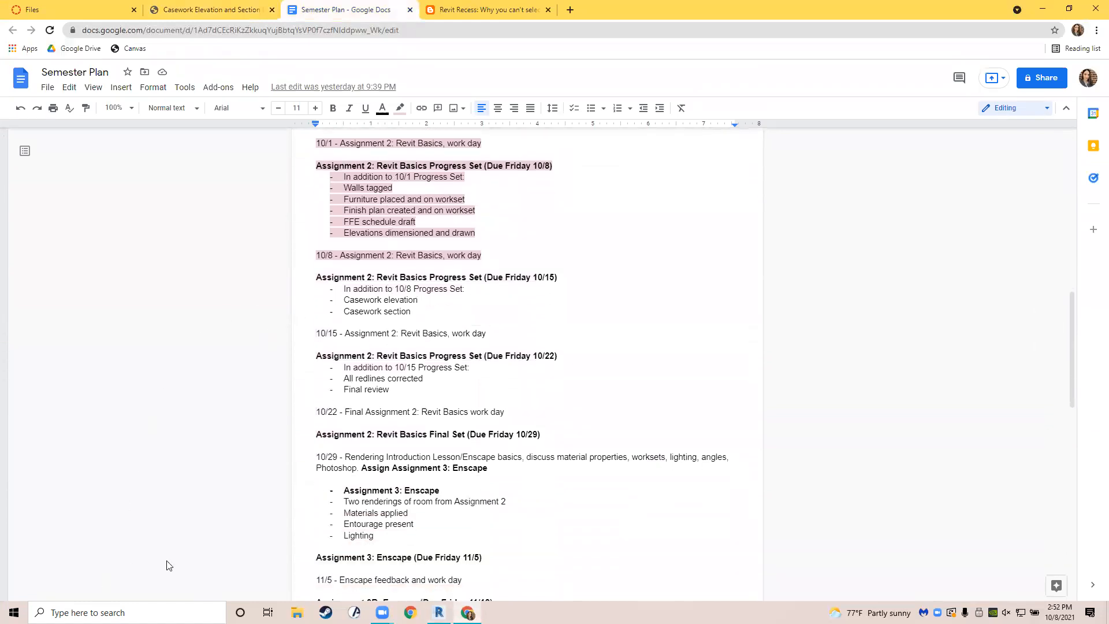
pyautogui.scroll(-1, 321, 338)
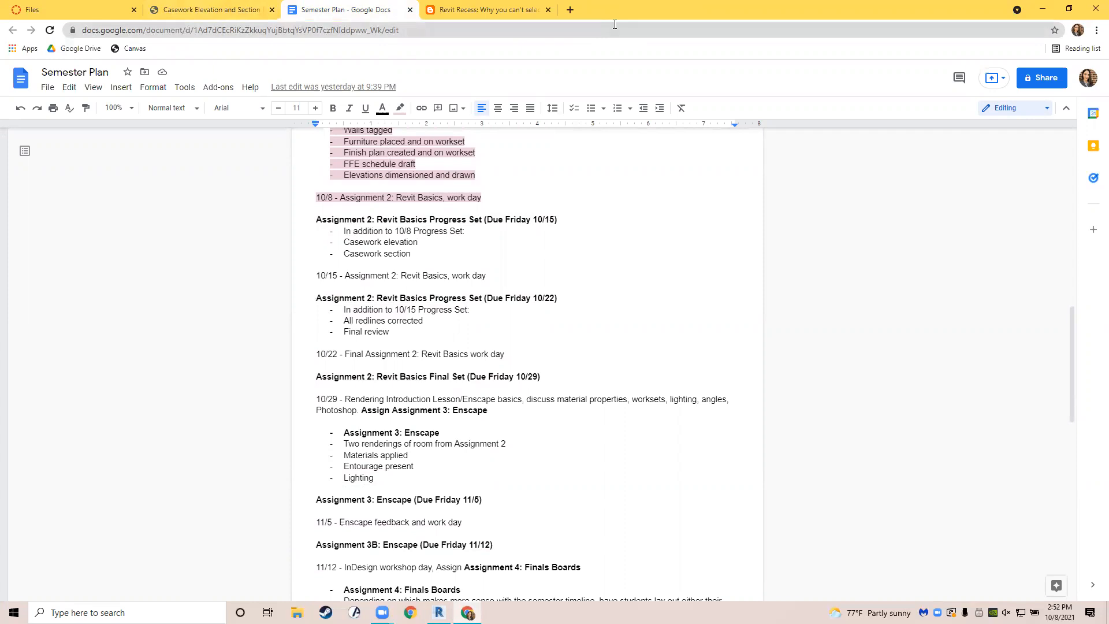
# Open the Google Docs home page in a new tab and read the Assignment 2 progress set list in Untitled document.
pyautogui.rightClick(25, 78)
pyautogui.click(44, 87)
pyautogui.click(436, 12)
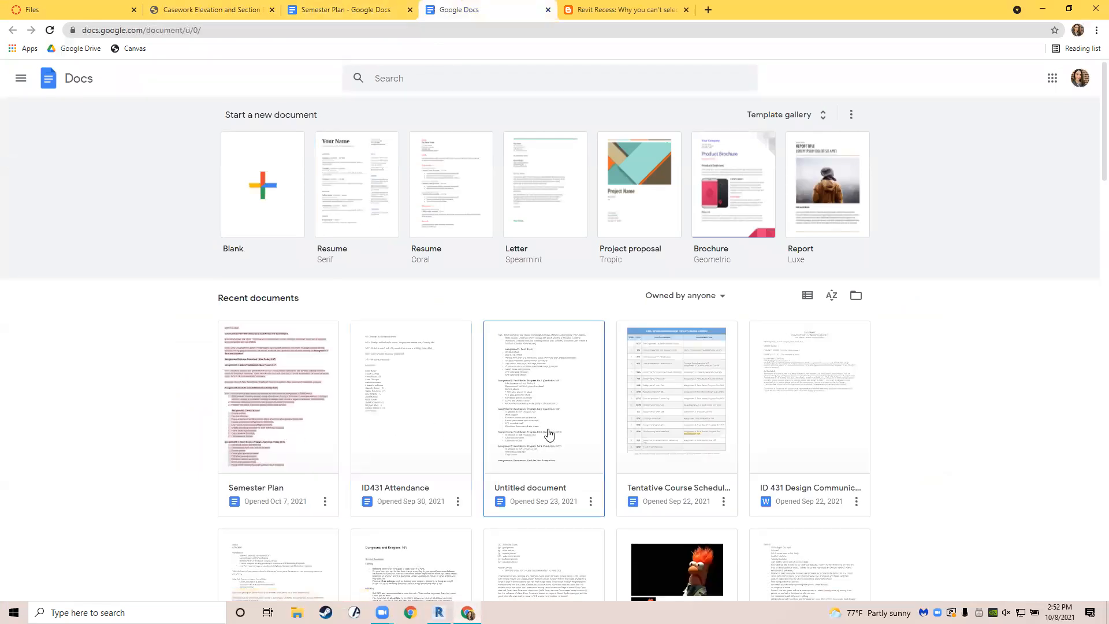
pyautogui.scroll(-1, 404, 456)
pyautogui.scroll(1, 271, 508)
pyautogui.scroll(-1, 274, 512)
pyautogui.scroll(1, 294, 485)
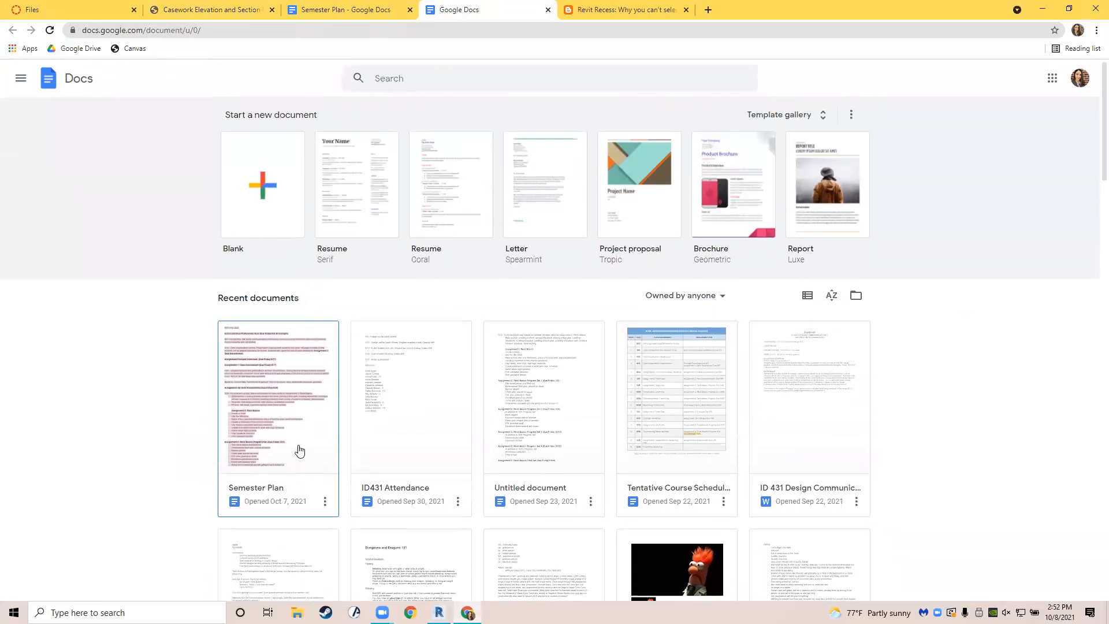
pyautogui.click(552, 430)
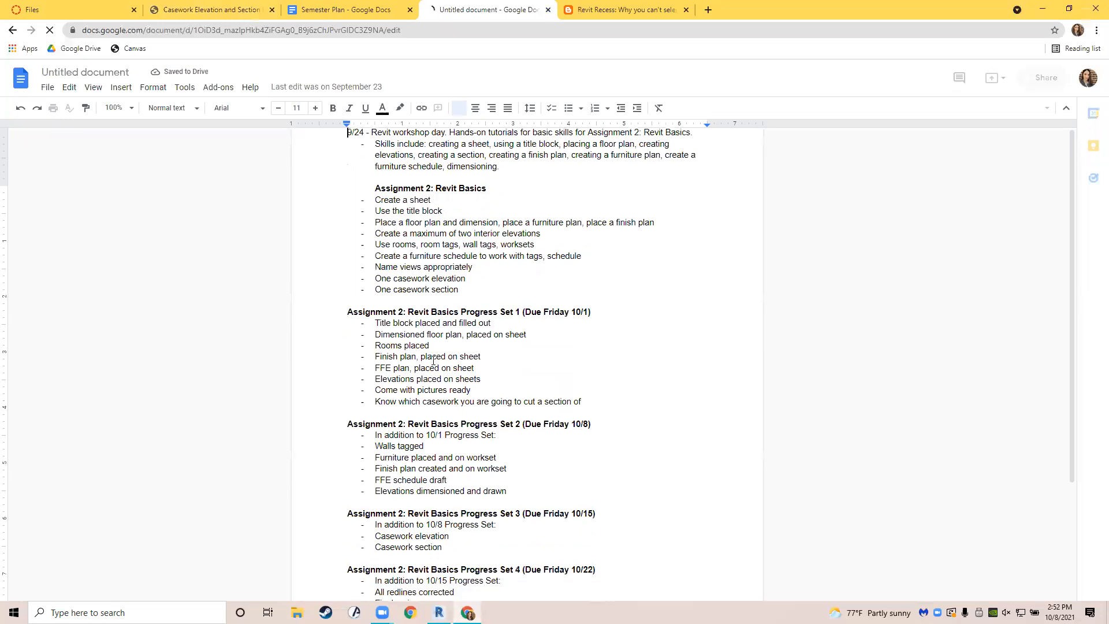
pyautogui.scroll(-3, 447, 350)
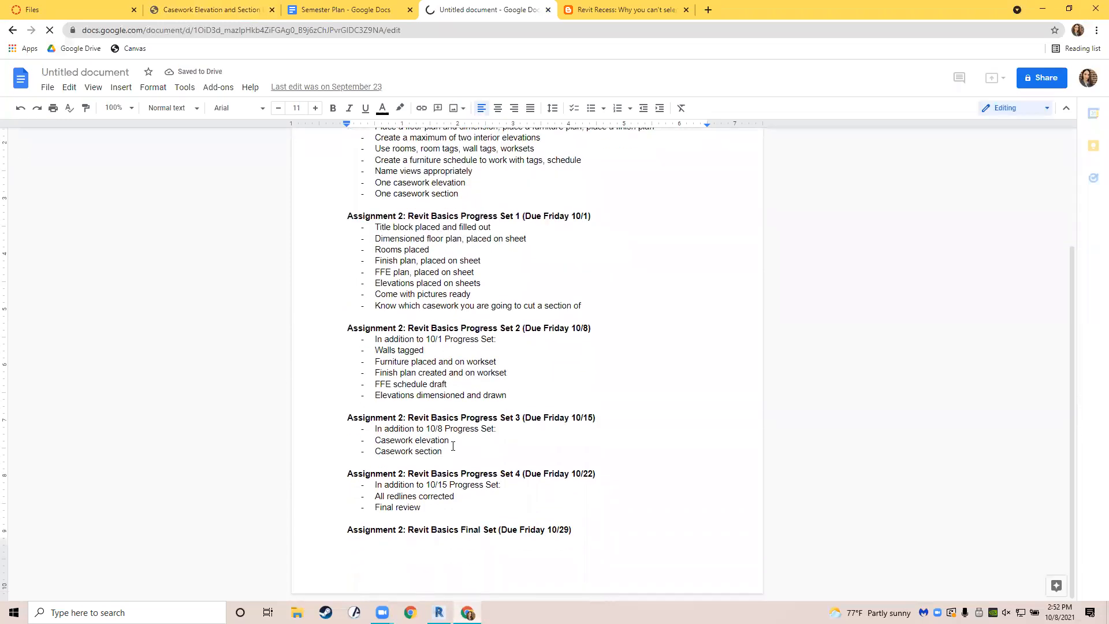
# Check the course Files page, return to Revit and close the Vinyl Wall Base Profile family's Level 1 view.
pyautogui.click(90, 10)
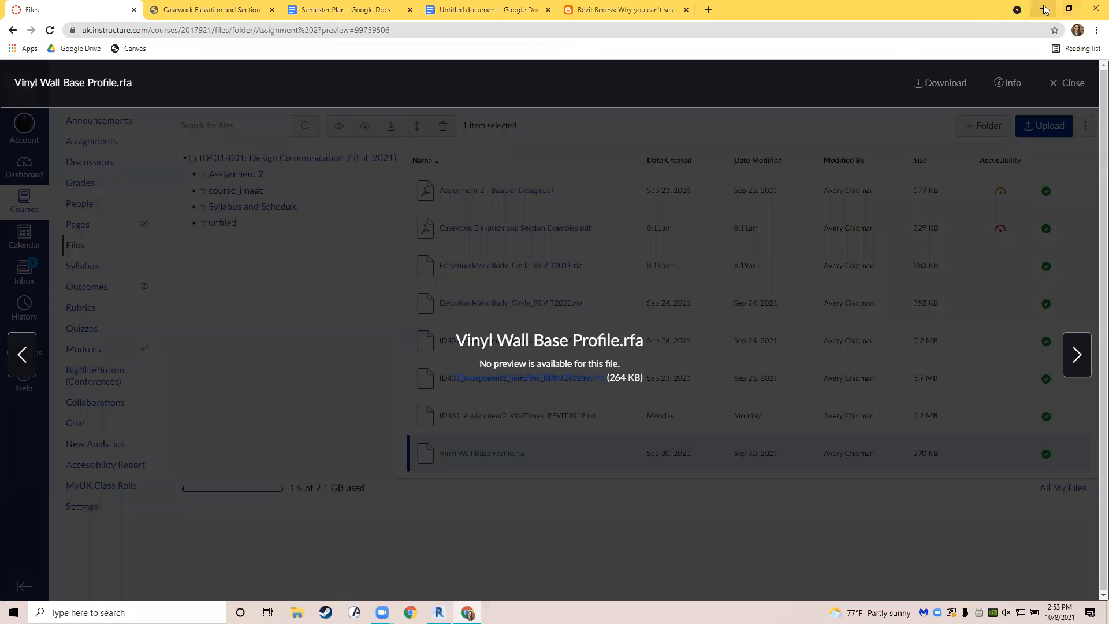
pyautogui.click(1043, 9)
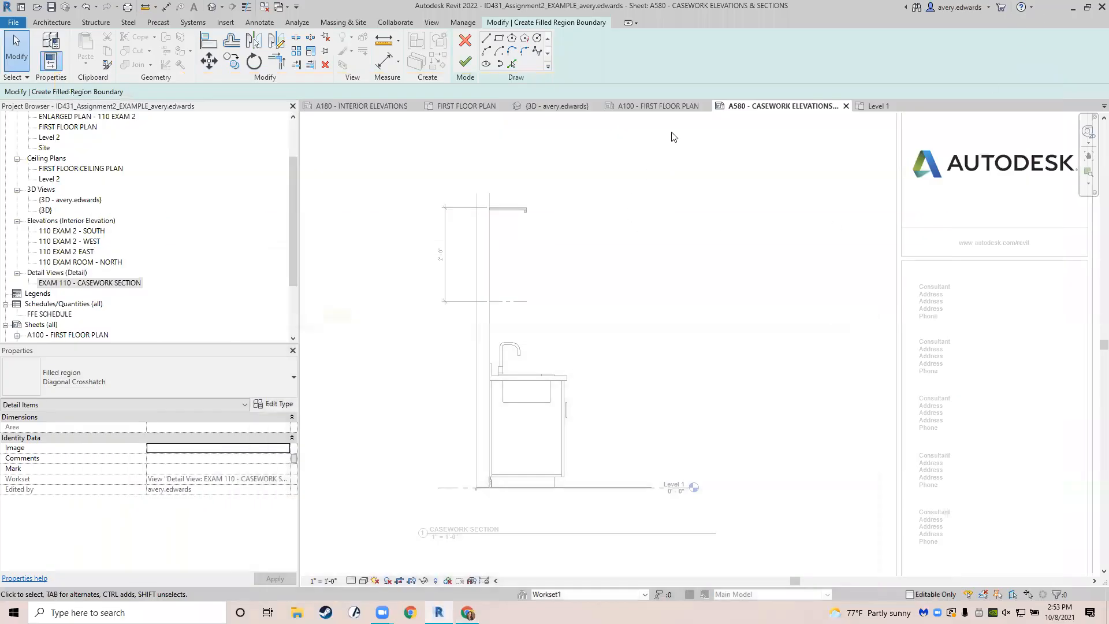
pyautogui.click(874, 106)
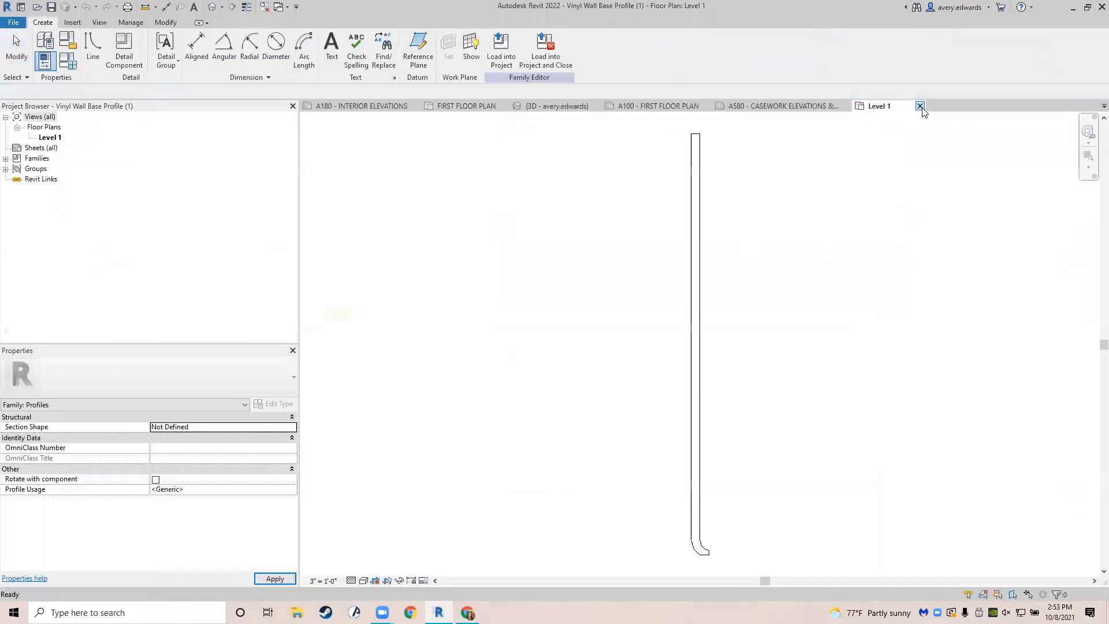
pyautogui.click(546, 49)
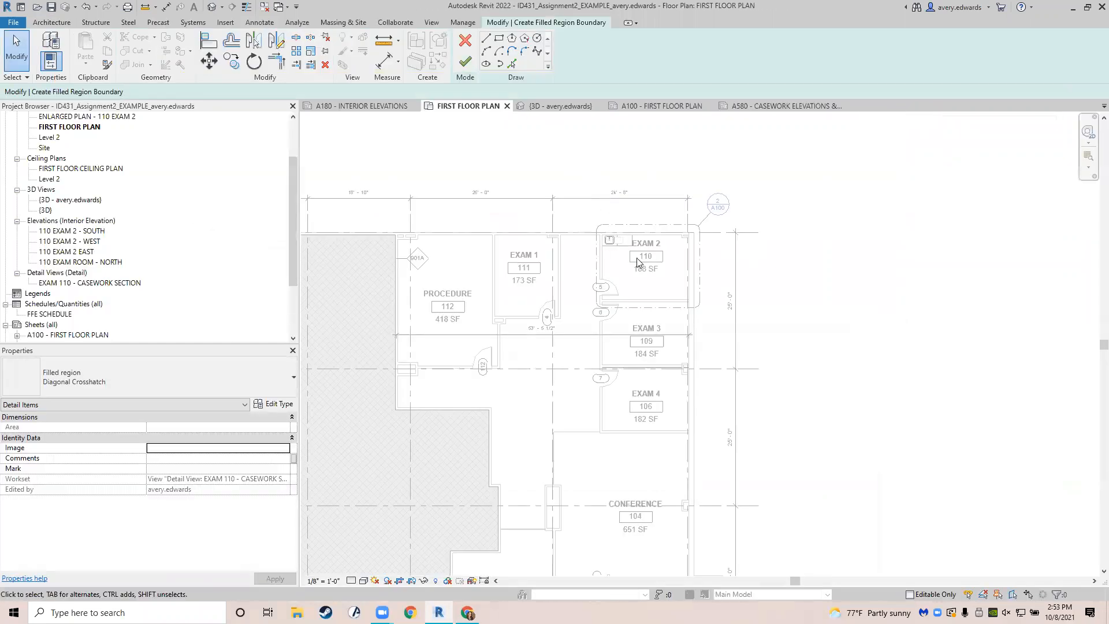
pyautogui.scroll(-3, 809, 321)
pyautogui.moveTo(811, 325); pyautogui.dragTo(798, 263, button='middle')
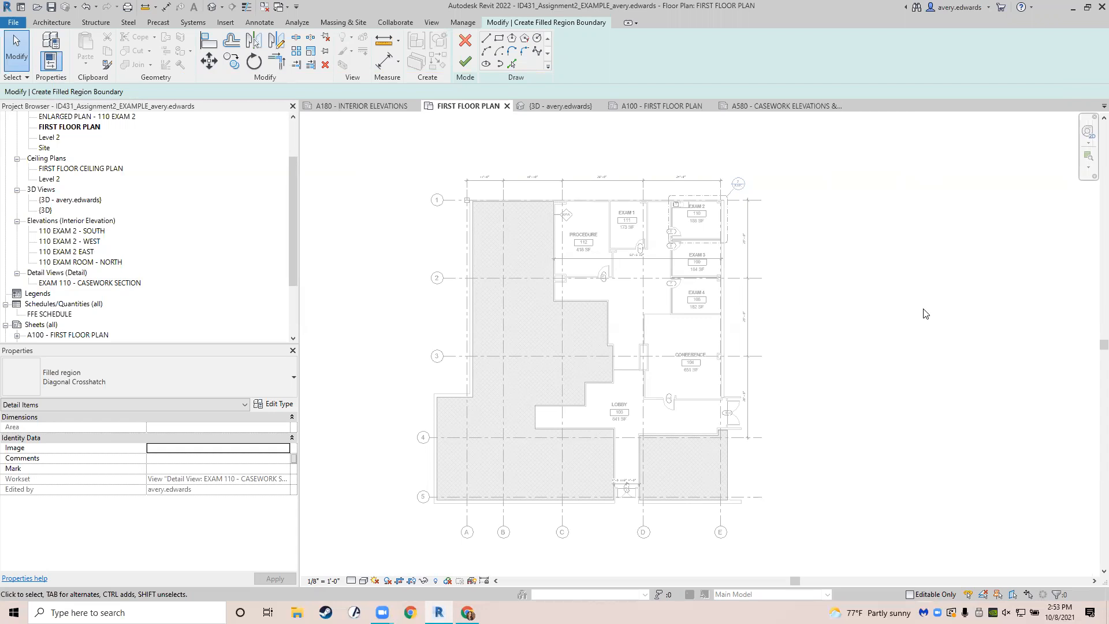
pyautogui.moveTo(820, 298); pyautogui.dragTo(778, 282, button='middle')
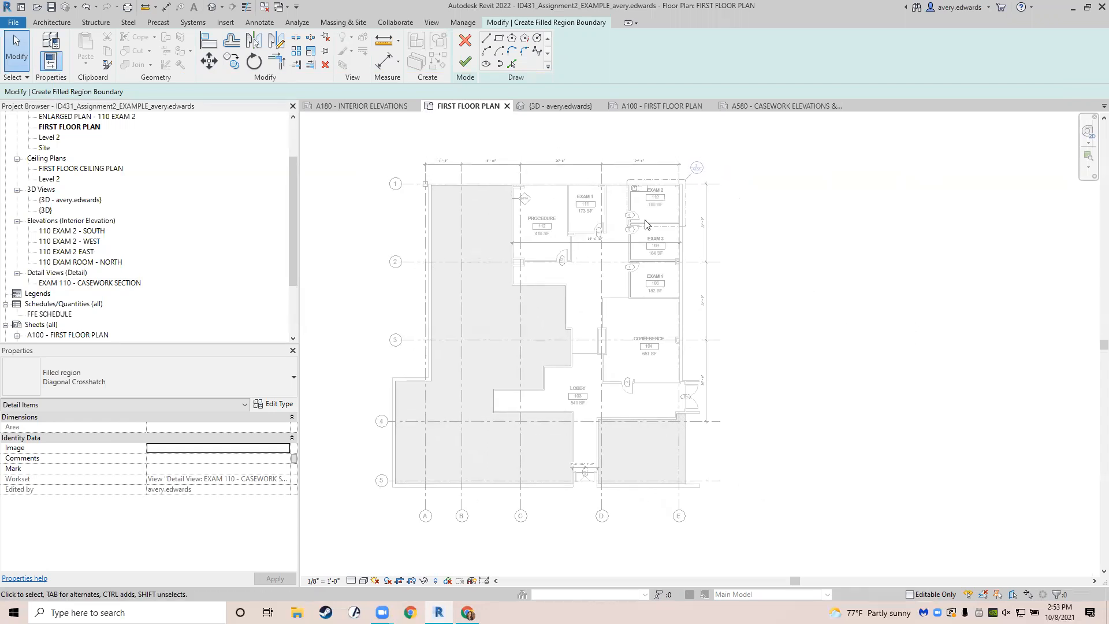
# Discard the empty filled region sketch and dismiss the save reminder without saving the project.
pyautogui.click(463, 62)
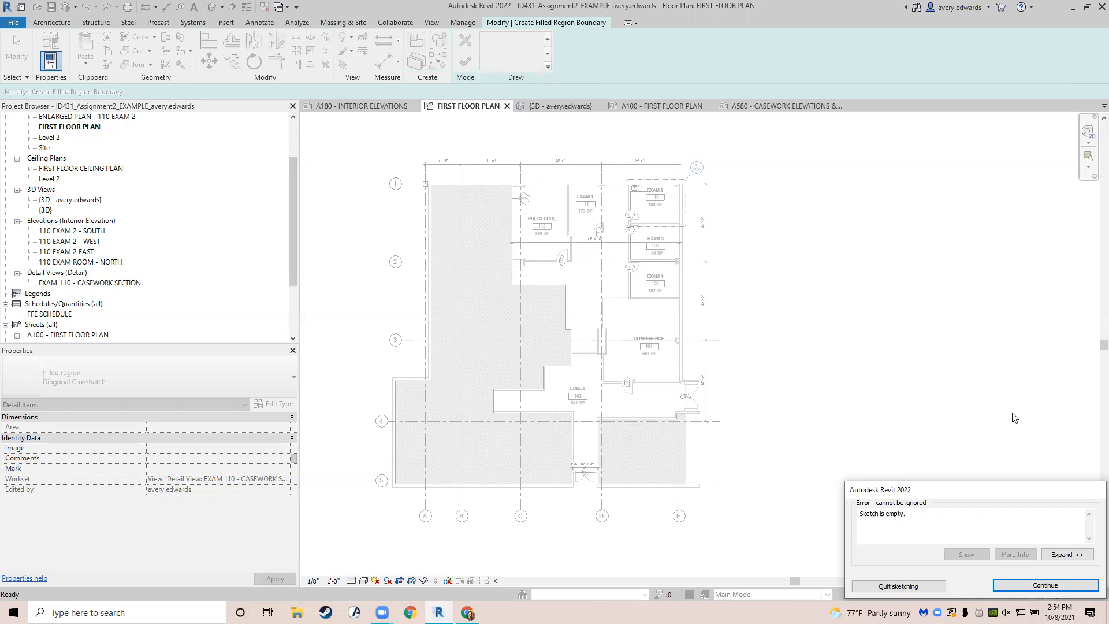
pyautogui.click(1013, 585)
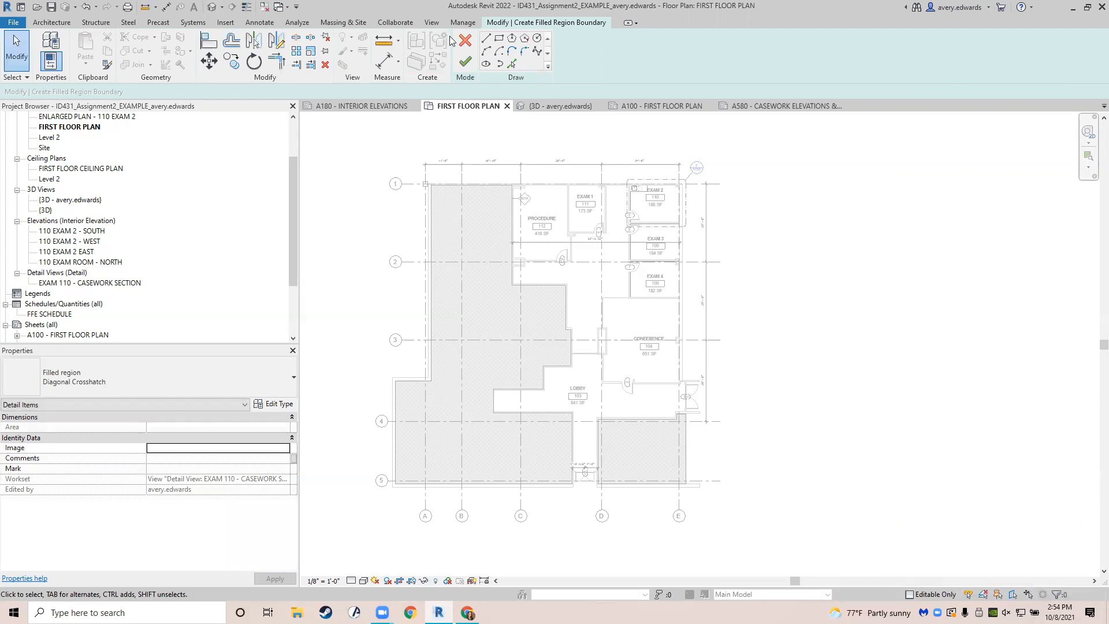
pyautogui.click(470, 61)
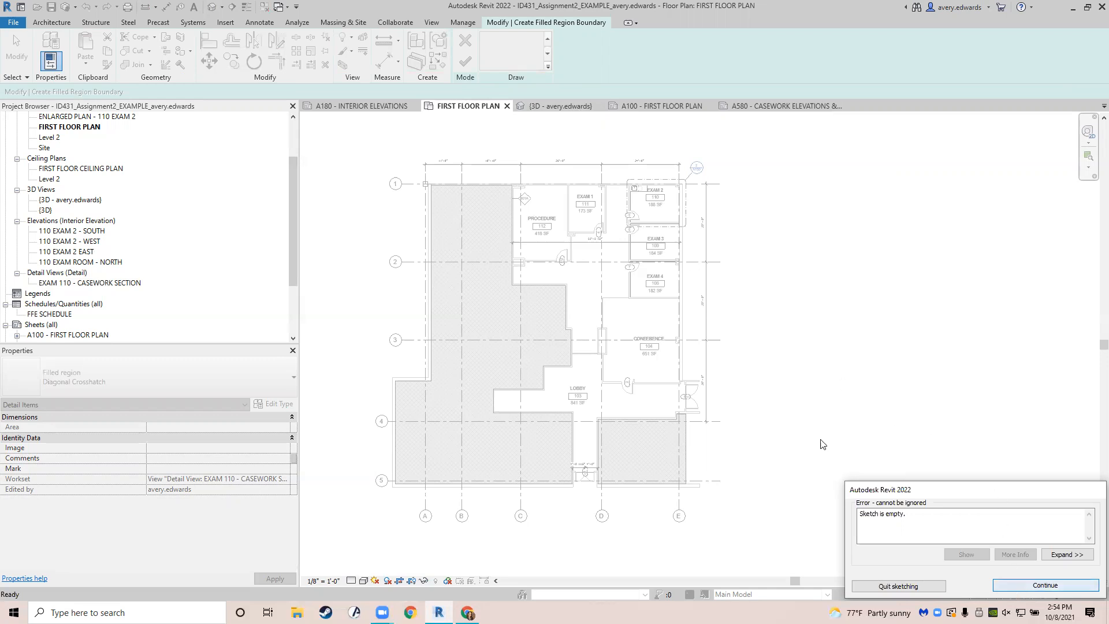
pyautogui.press('Return')
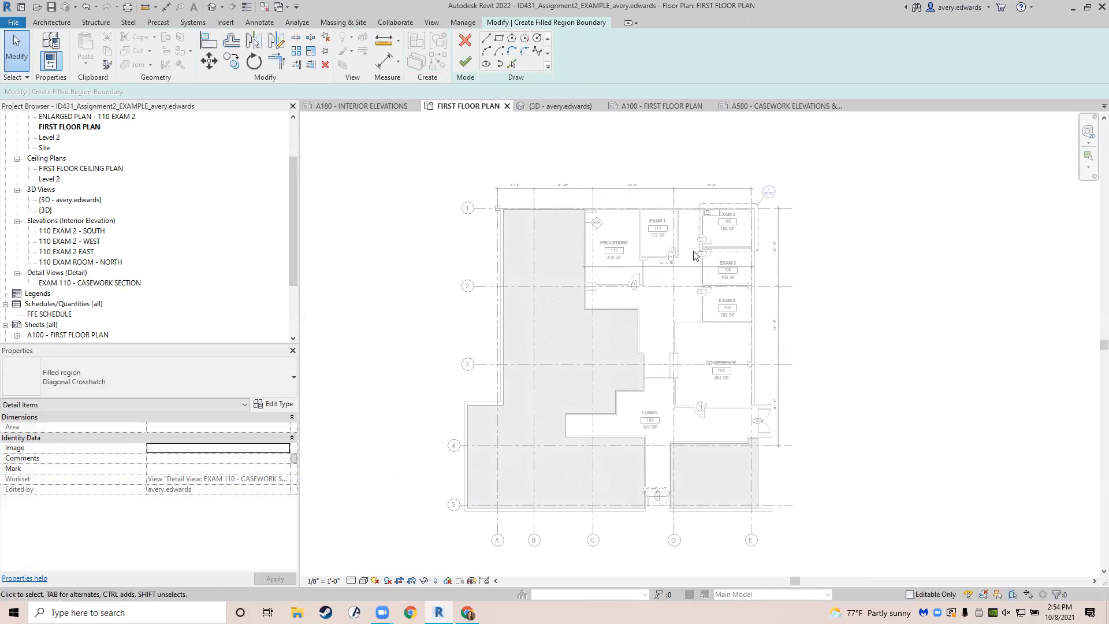
pyautogui.click(465, 39)
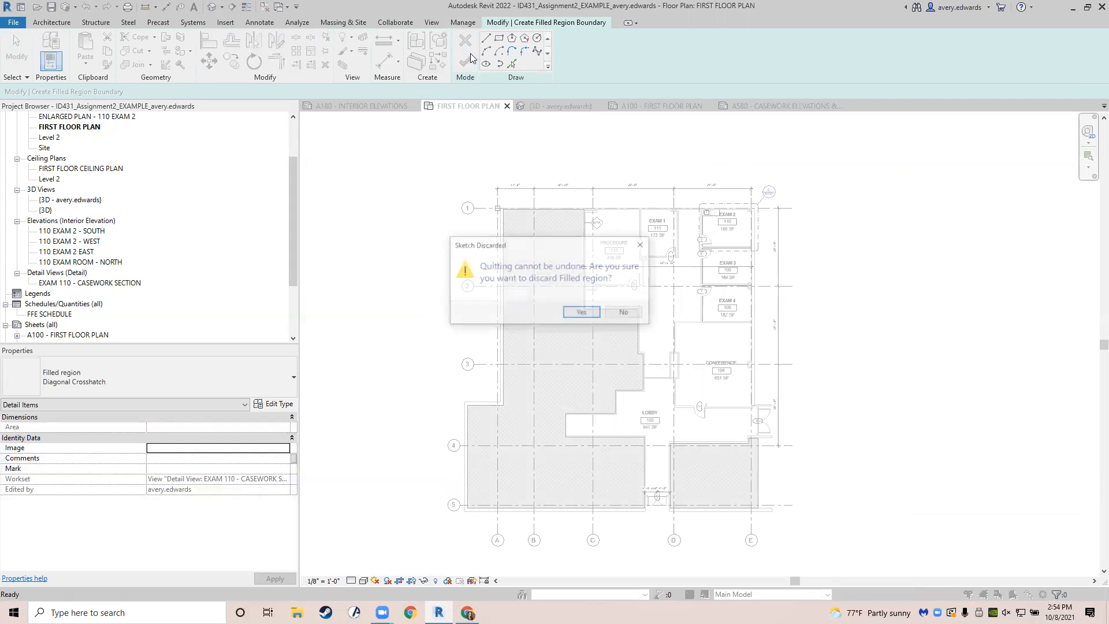
pyautogui.click(582, 312)
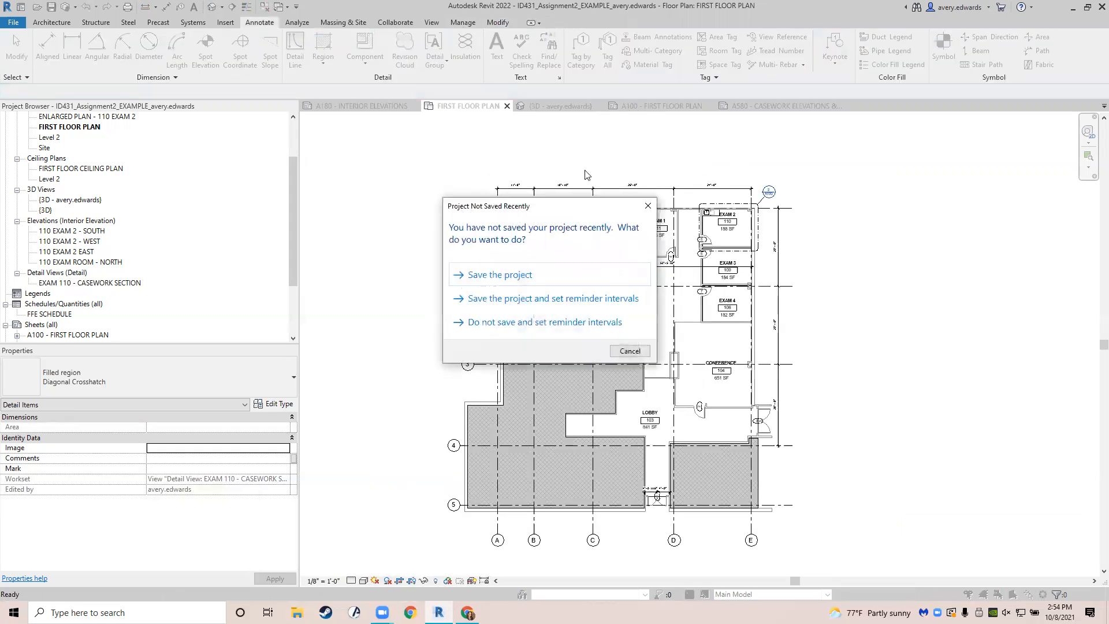
pyautogui.click(644, 212)
# Place a 1/4" Arial text note reading "fdsfsdf" beside the upper cabinet area of the casework section on sheet A580.
pyautogui.click(558, 106)
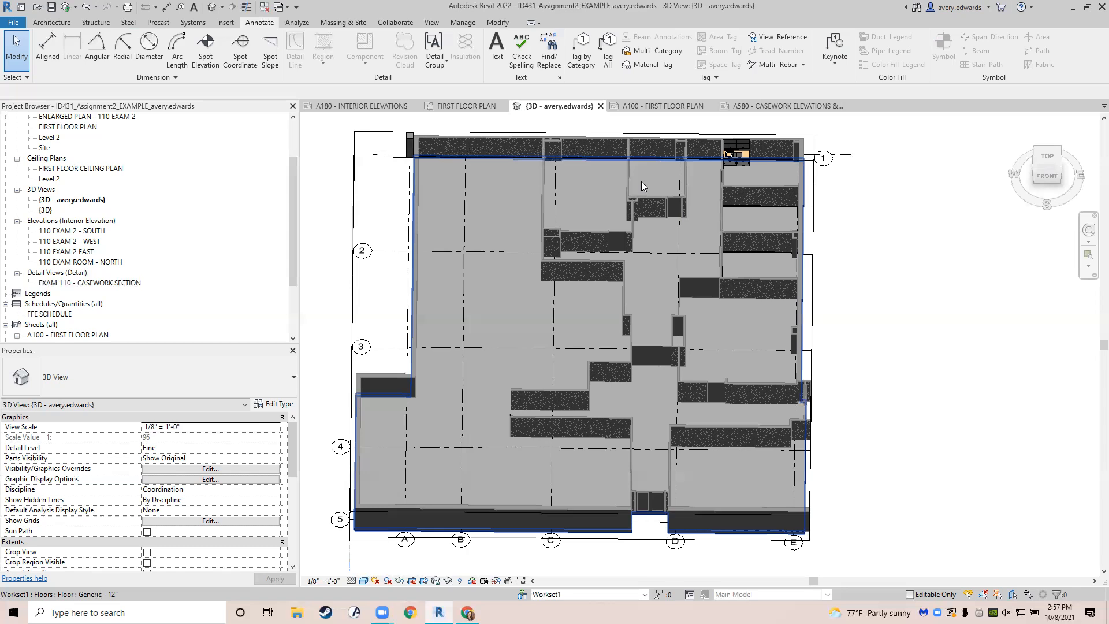
pyautogui.click(753, 106)
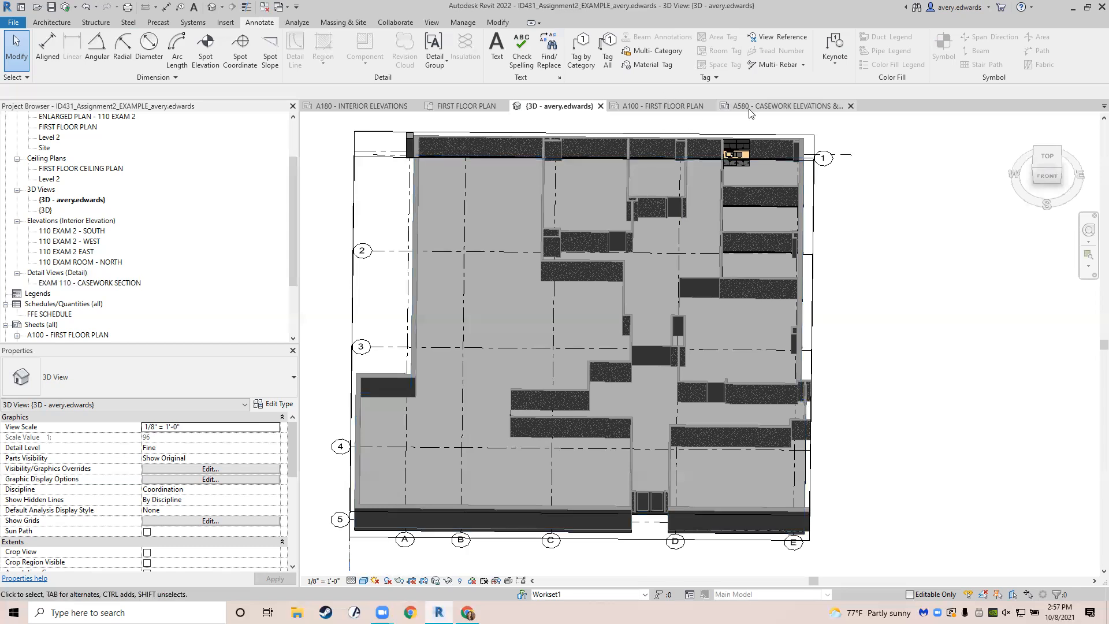
pyautogui.scroll(-3, 639, 233)
pyautogui.moveTo(642, 283); pyautogui.dragTo(567, 226, button='middle')
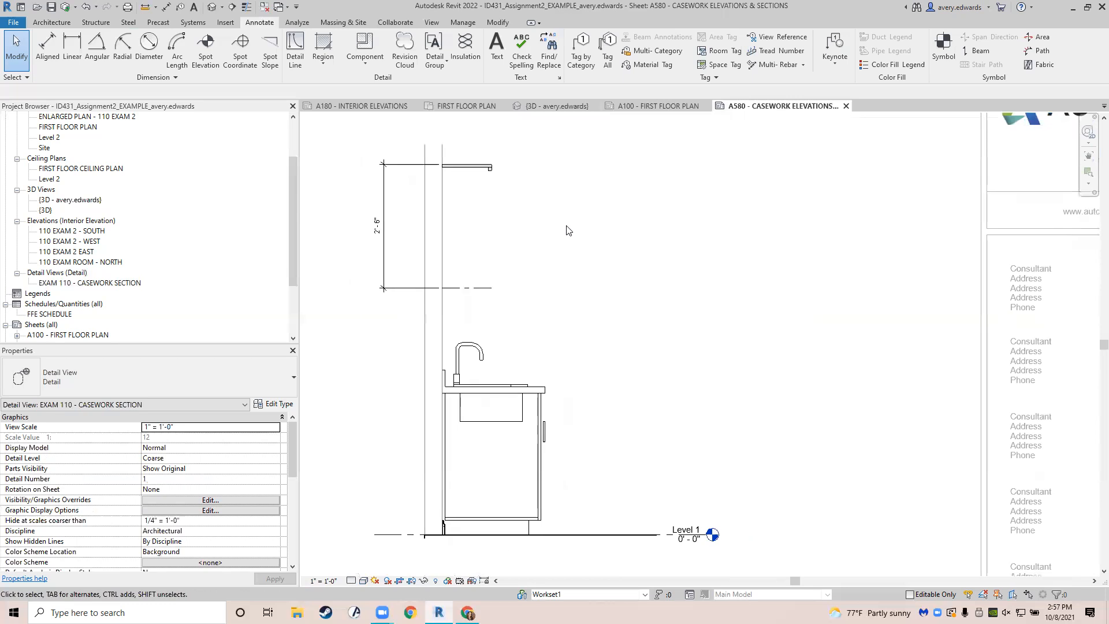
pyautogui.press('t')
pyautogui.press('x')
pyautogui.moveTo(619, 247); pyautogui.dragTo(779, 312)
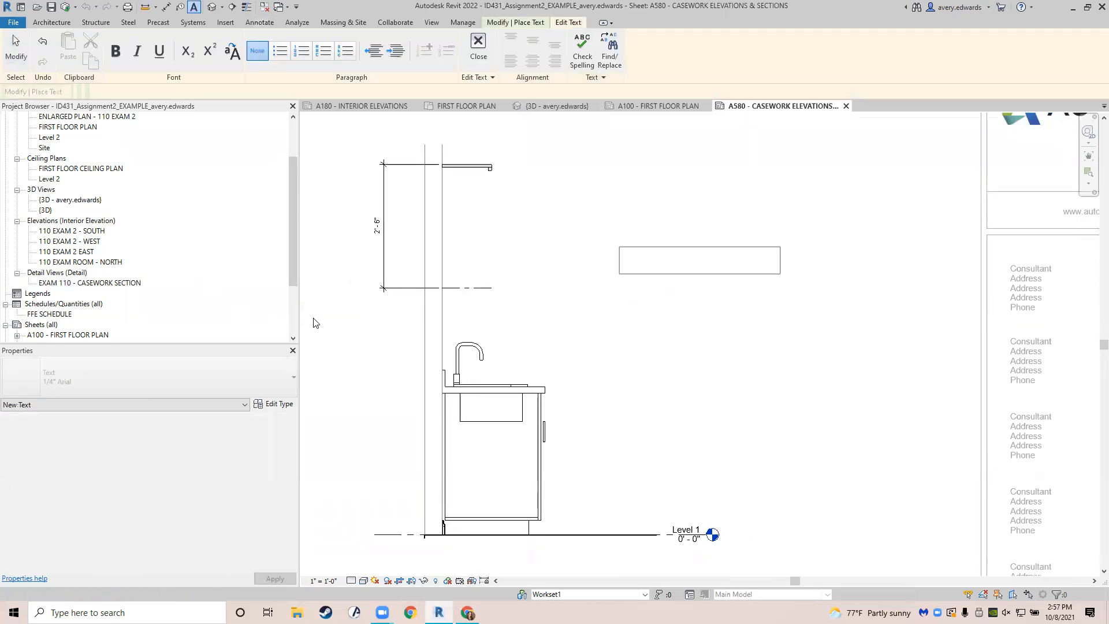
pyautogui.write('fdsfsdf')
pyautogui.press('Escape')
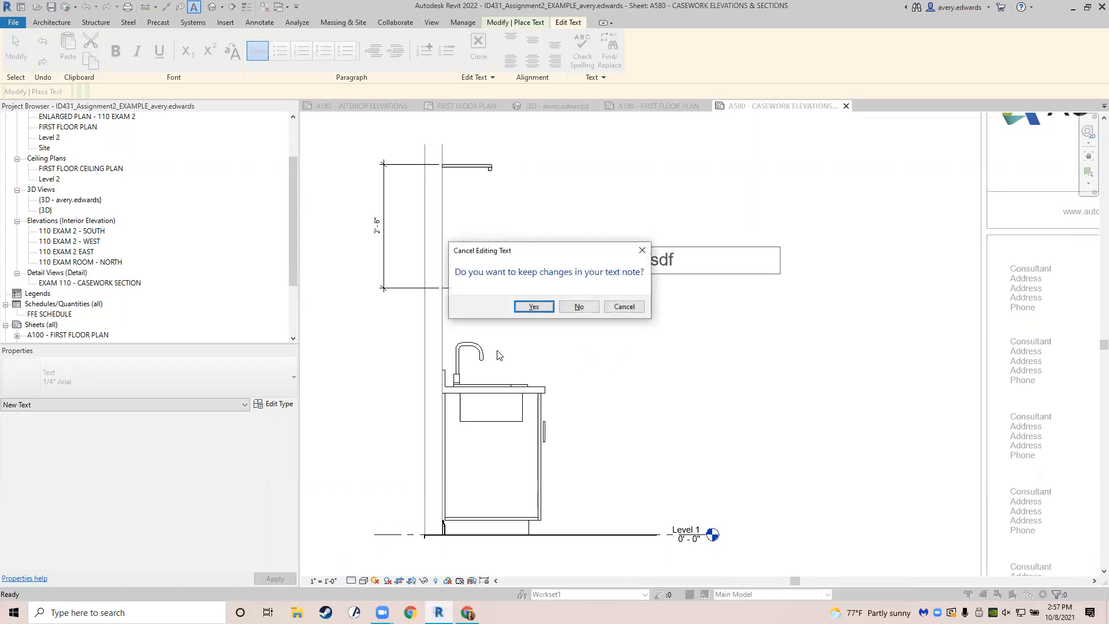
pyautogui.click(536, 308)
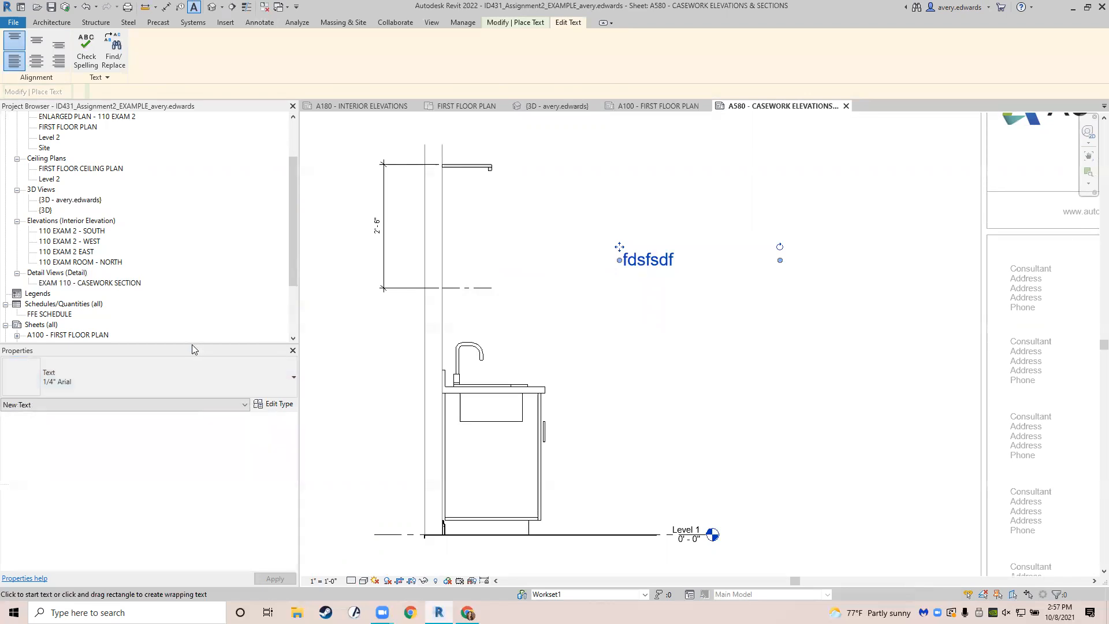
# Set the type for new text notes to 3/32" Arial, and move the placed note down beside the base cabinet.
pyautogui.click(178, 380)
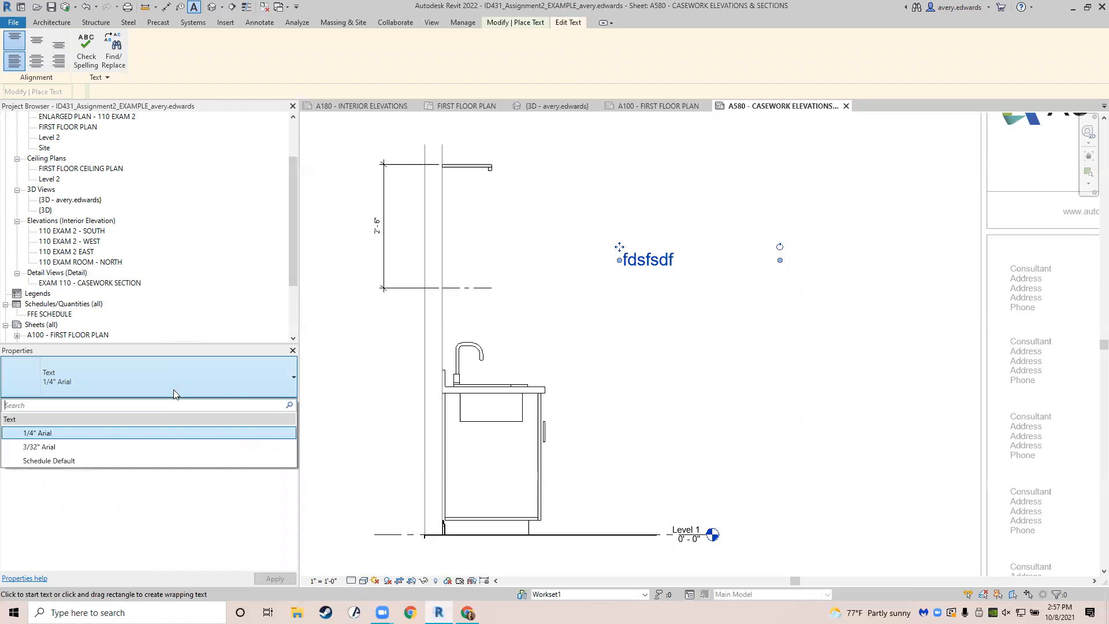
pyautogui.click(130, 447)
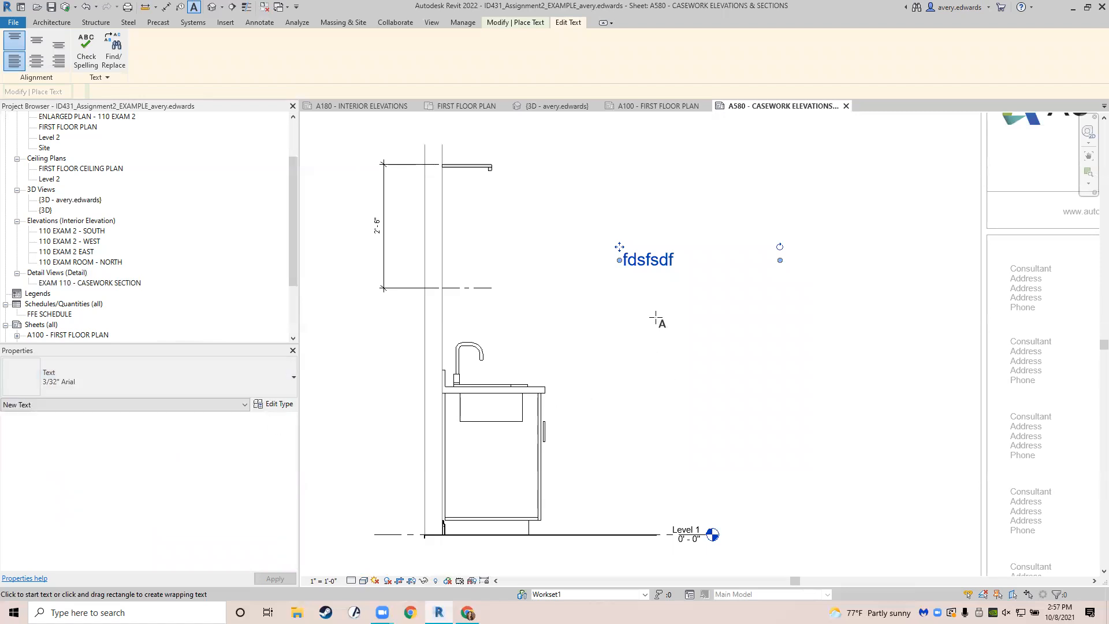
pyautogui.press('Escape')
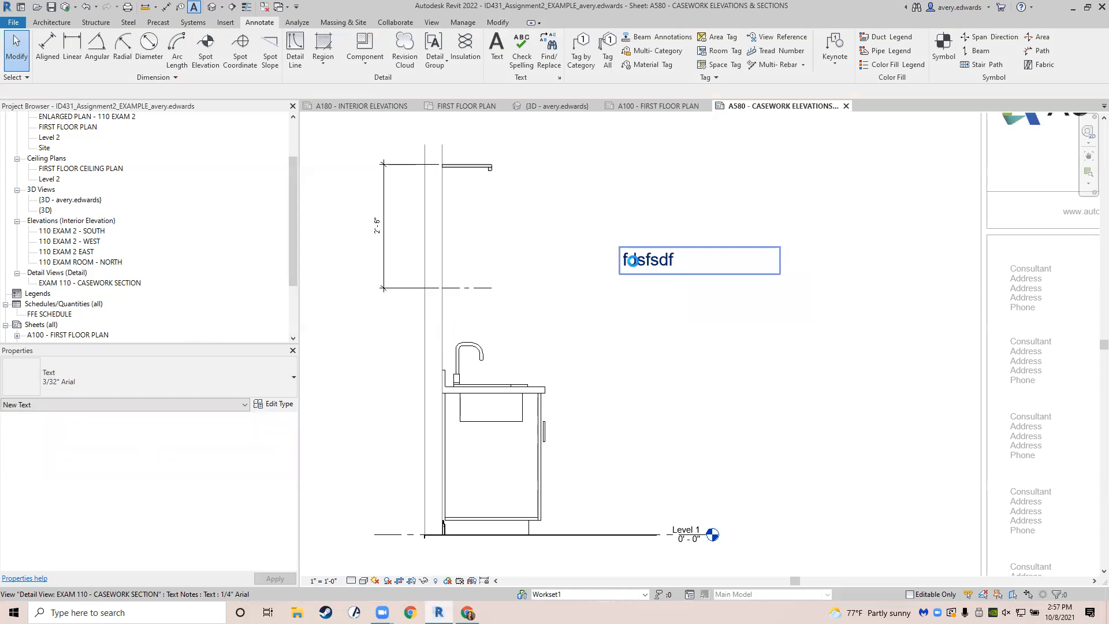
pyautogui.click(632, 261)
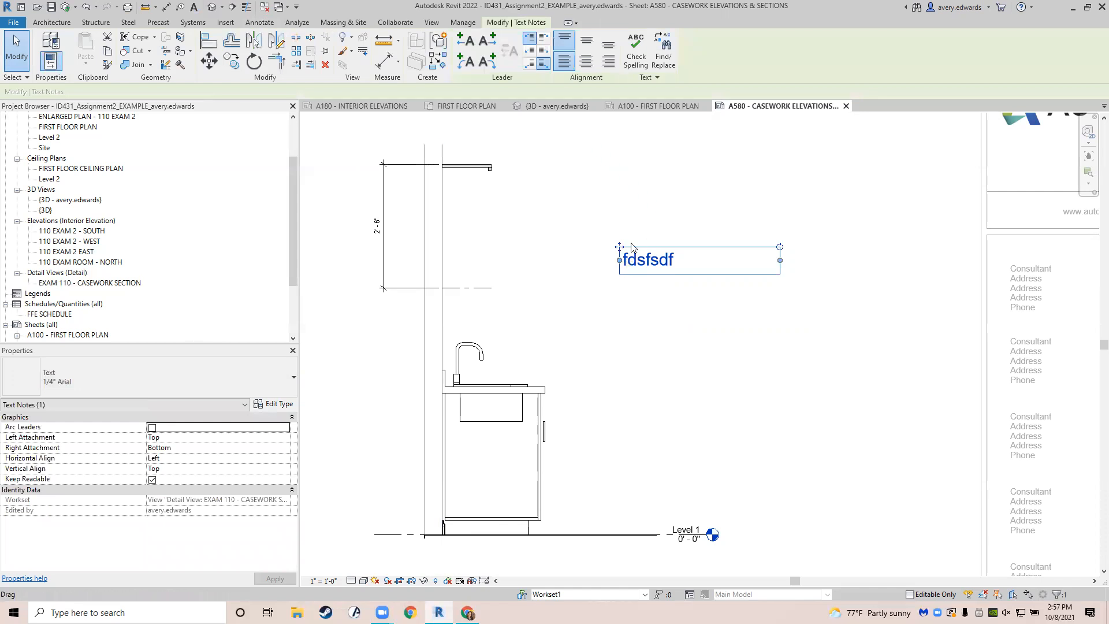
pyautogui.moveTo(633, 247); pyautogui.dragTo(598, 410)
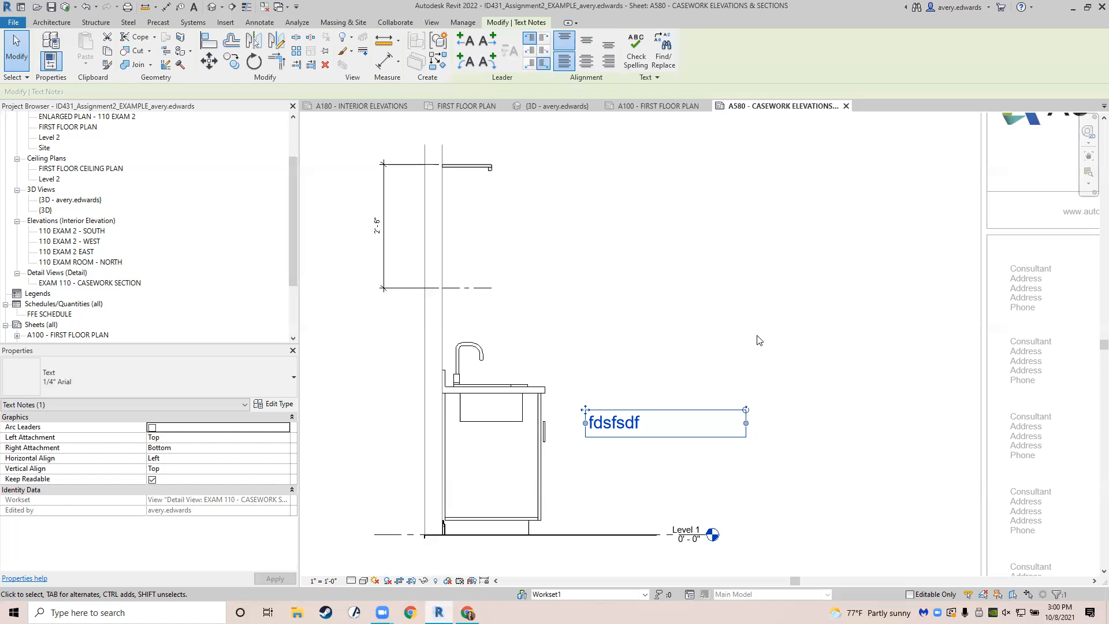
pyautogui.click(758, 336)
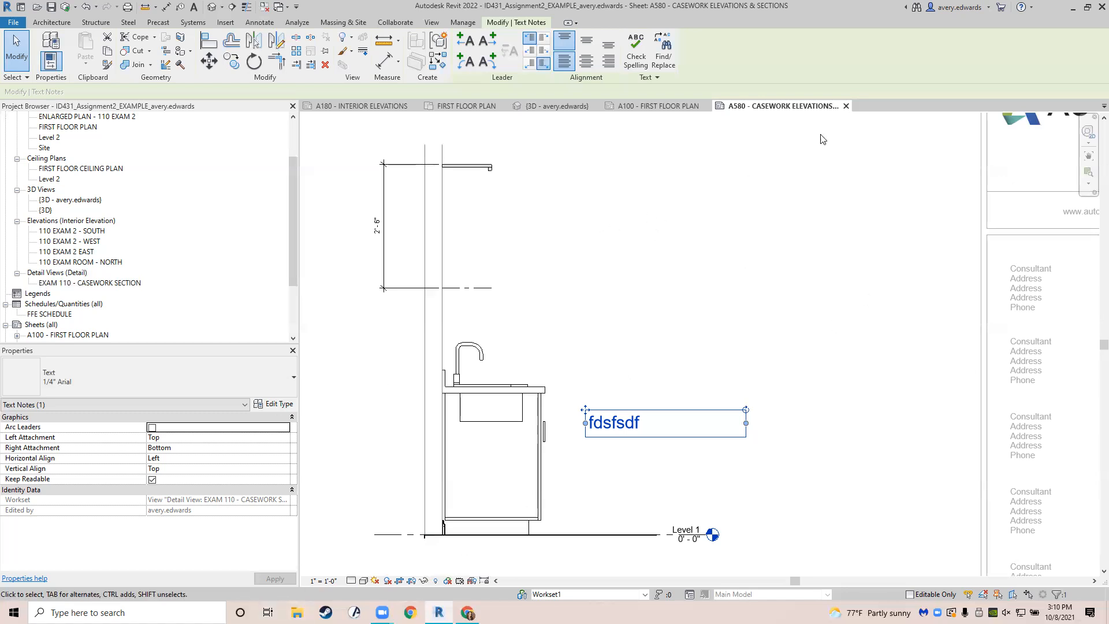
# Close the FIRST FLOOR PLAN view and the 3D view while keeping sheet A580 open.
pyautogui.click(475, 106)
pyautogui.click(504, 106)
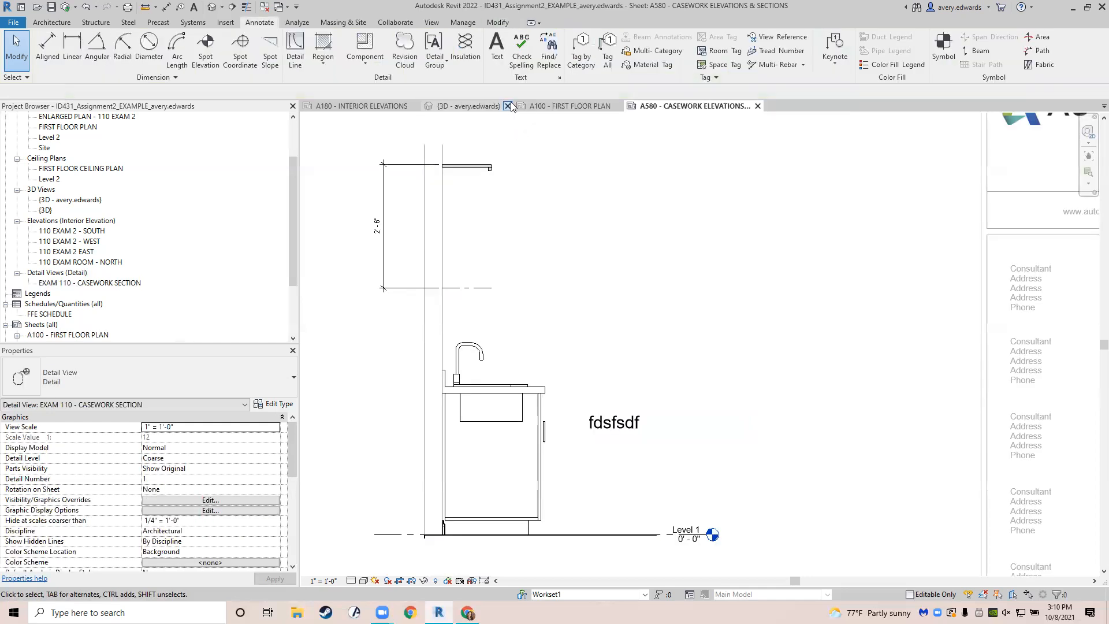
pyautogui.click(506, 107)
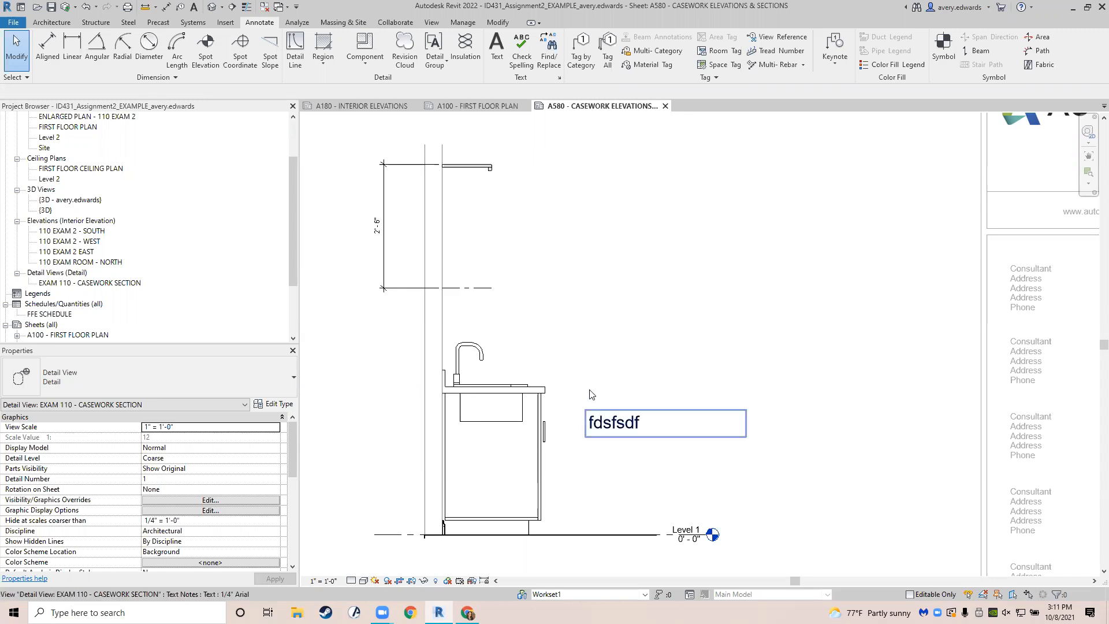
pyautogui.moveTo(594, 234)
pyautogui.mouseDown(button='middle')
pyautogui.moveTo(538, 228)
pyautogui.moveTo(587, 222)
pyautogui.mouseUp(button='middle')
pyautogui.click(465, 154)
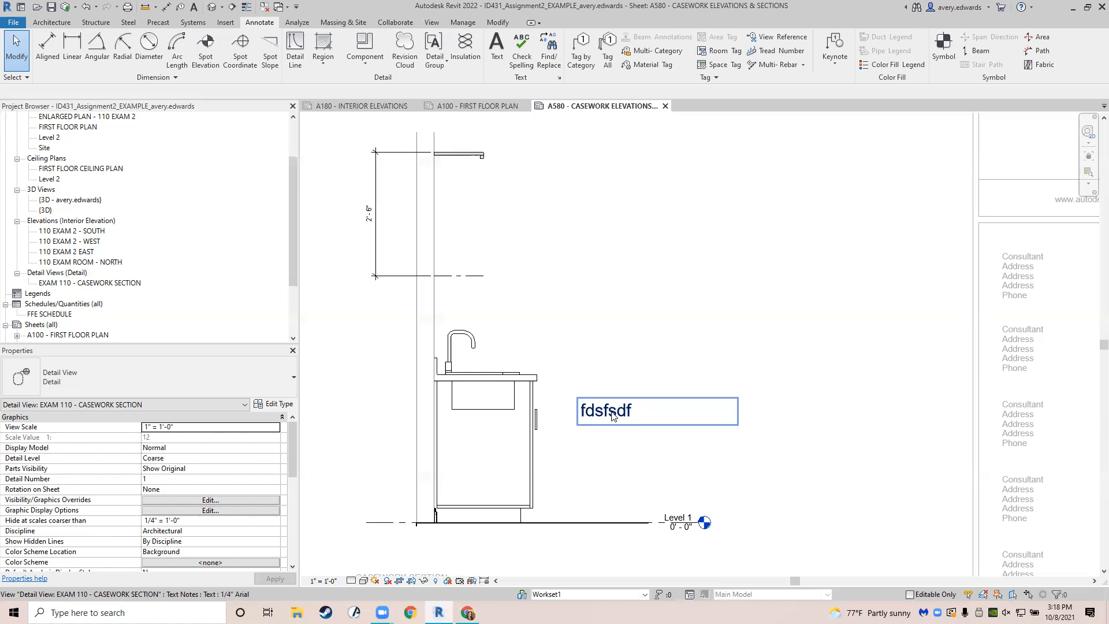
pyautogui.click(614, 416)
pyautogui.click(842, 385)
pyautogui.scroll(-3, 709, 320)
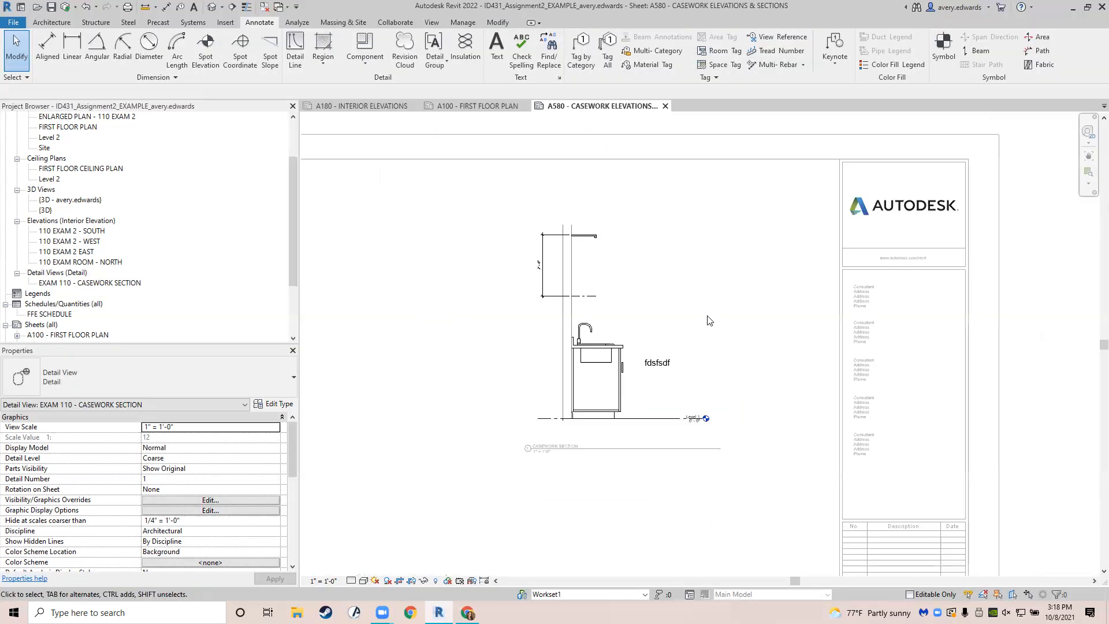
pyautogui.scroll(-2, 709, 321)
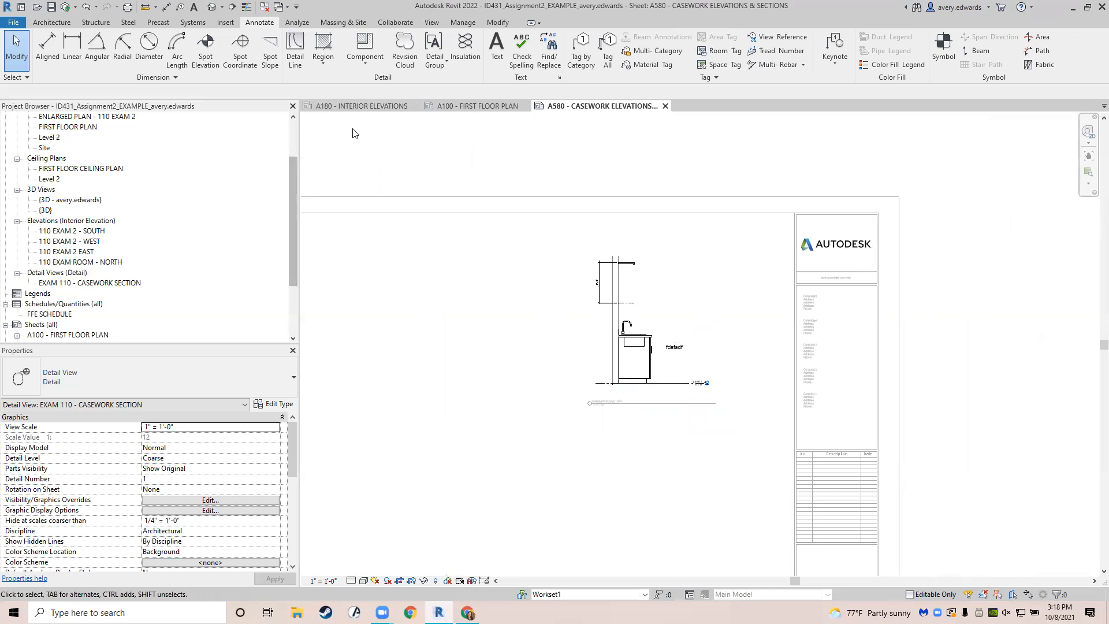
# Isolate the Exam 2 room in a 3D section box made from its selected plan elements, and expose its casework wall.
pyautogui.click(480, 106)
pyautogui.moveTo(376, 165); pyautogui.dragTo(851, 508)
pyautogui.click(343, 65)
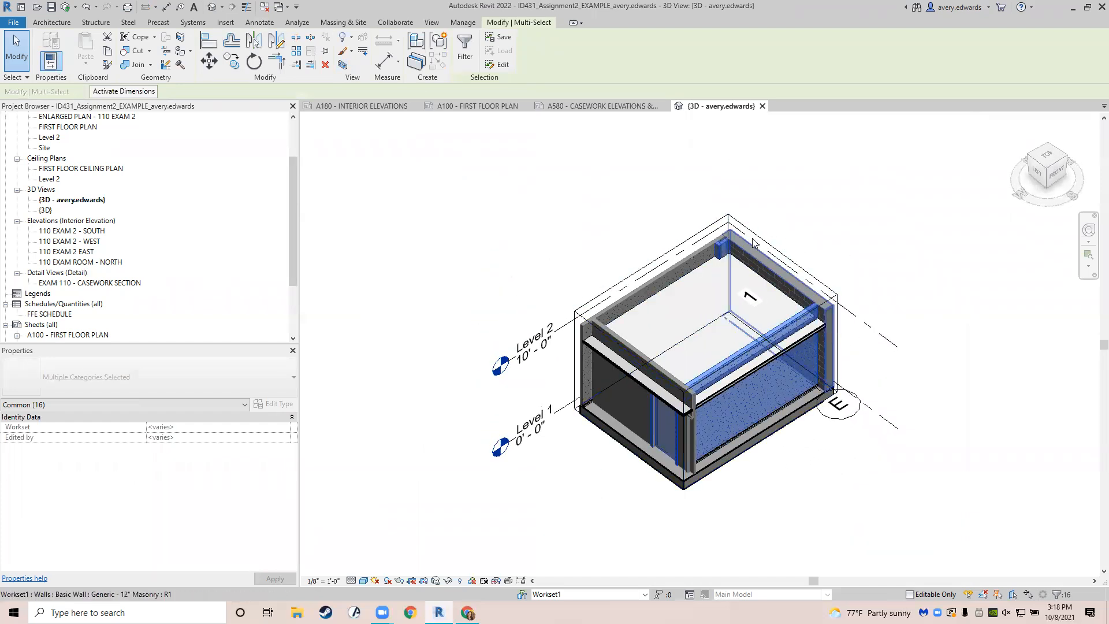
pyautogui.click(753, 243)
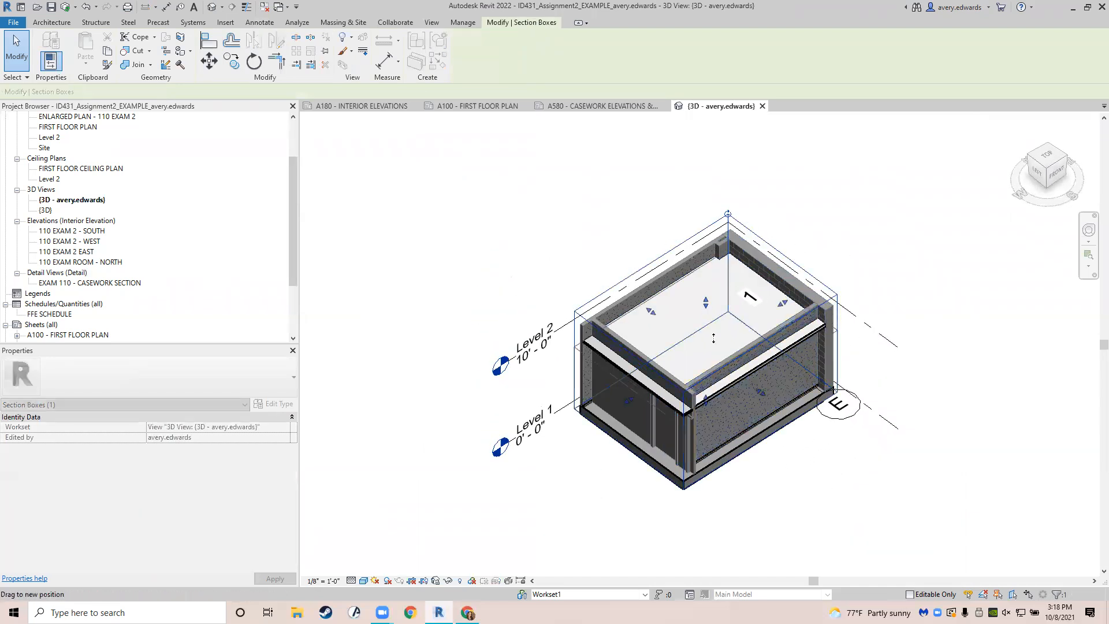
pyautogui.moveTo(713, 338); pyautogui.dragTo(714, 339)
pyautogui.keyDown('shift'); pyautogui.moveTo(713, 338); pyautogui.dragTo(689, 324, button='middle'); pyautogui.keyUp('shift')
pyautogui.scroll(3, 709, 319)
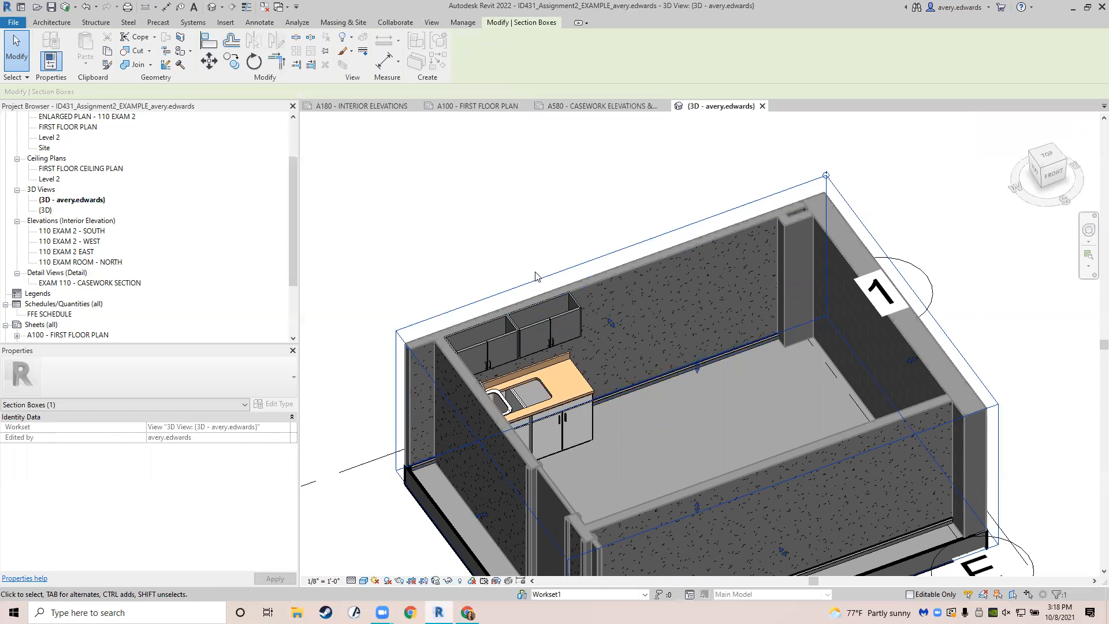
pyautogui.keyDown('shift'); pyautogui.moveTo(547, 243); pyautogui.dragTo(559, 213, button='middle'); pyautogui.keyUp('shift')
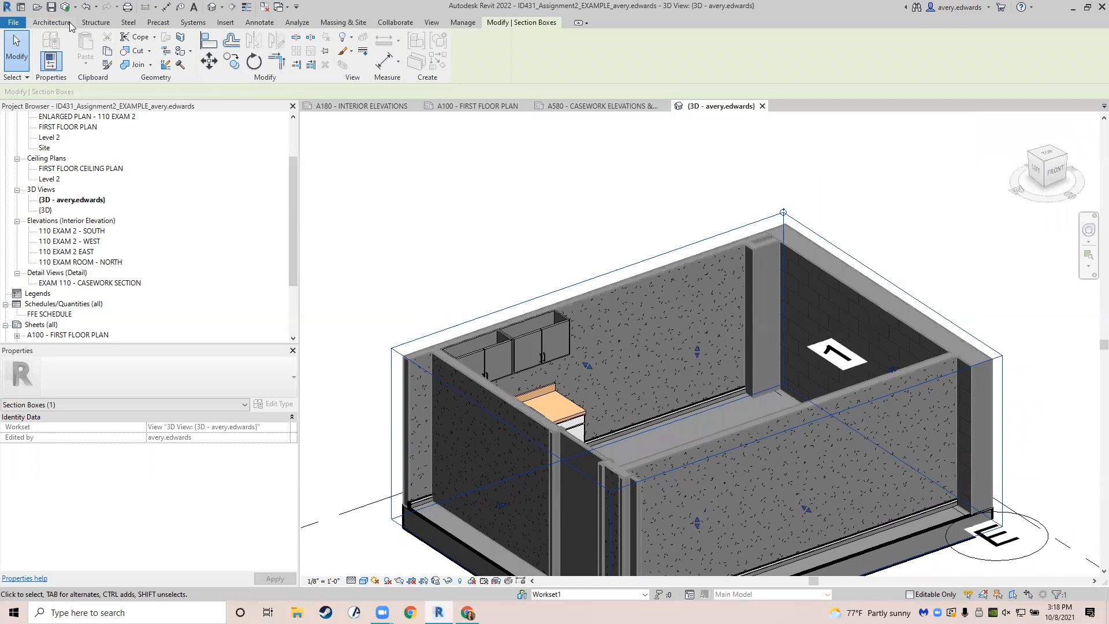
# Place a horizontal Wall Base wall sweep about 4'-9" above Level 1 on the wall behind the casework.
pyautogui.click(65, 23)
pyautogui.click(47, 62)
pyautogui.click(68, 156)
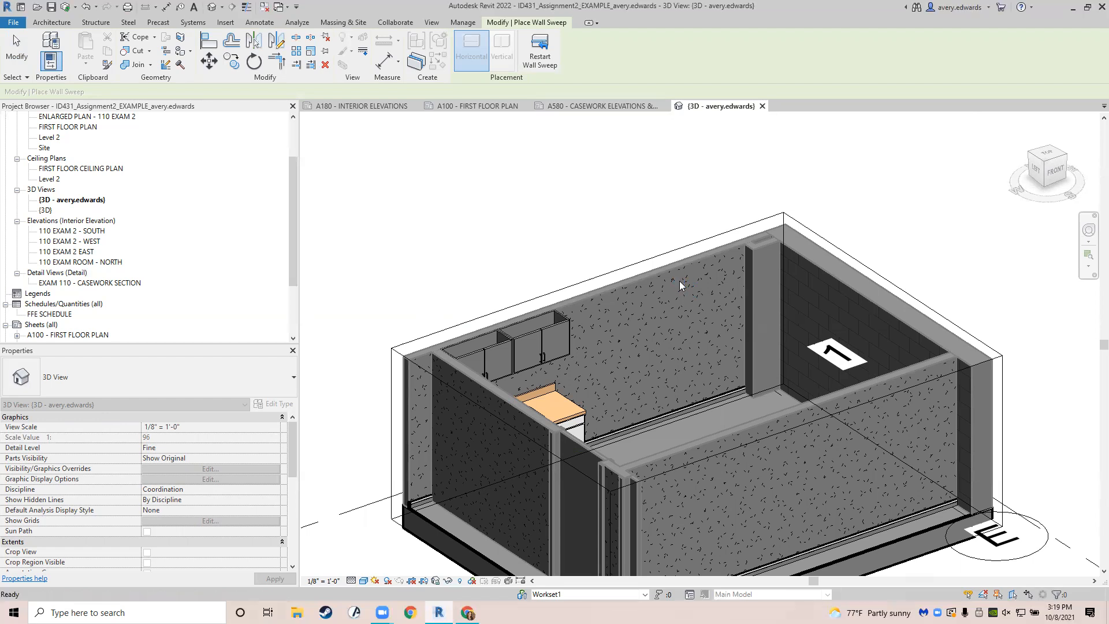
pyautogui.click(676, 304)
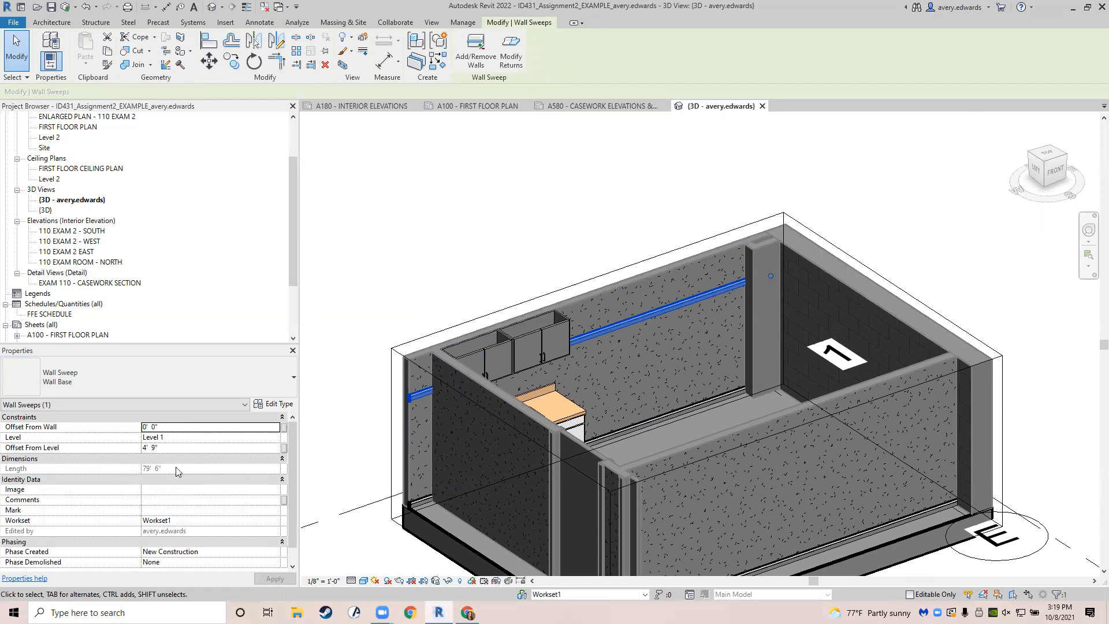
# Try to set the new wall sweep's offset from Level 1 to 0.
pyautogui.click(180, 448)
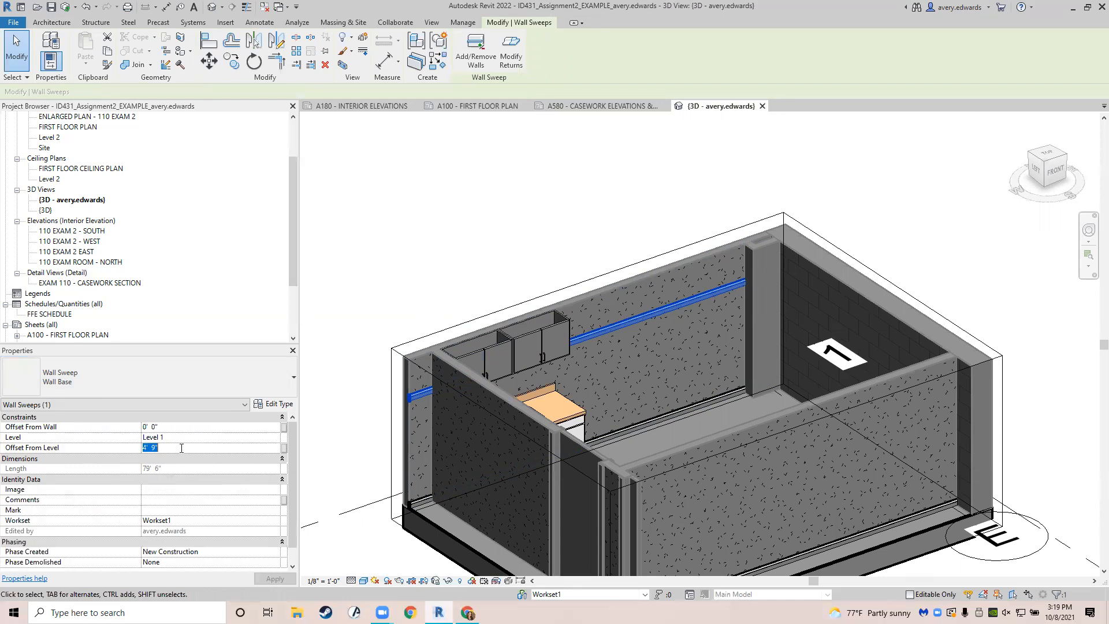
pyautogui.write('0')
pyautogui.press('Return')
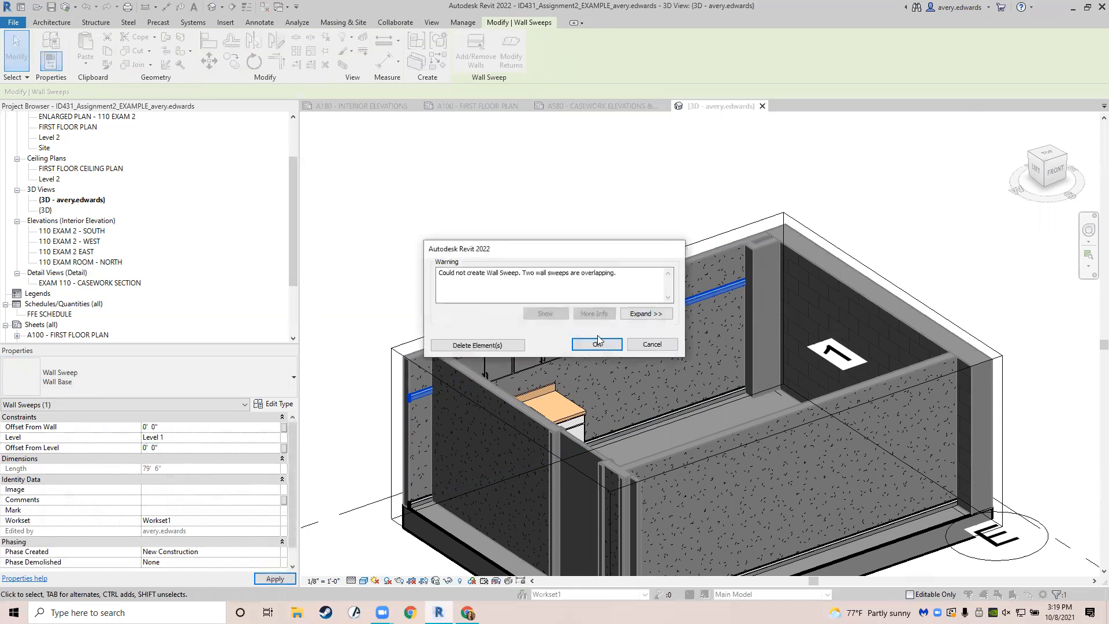
pyautogui.click(651, 345)
pyautogui.click(507, 240)
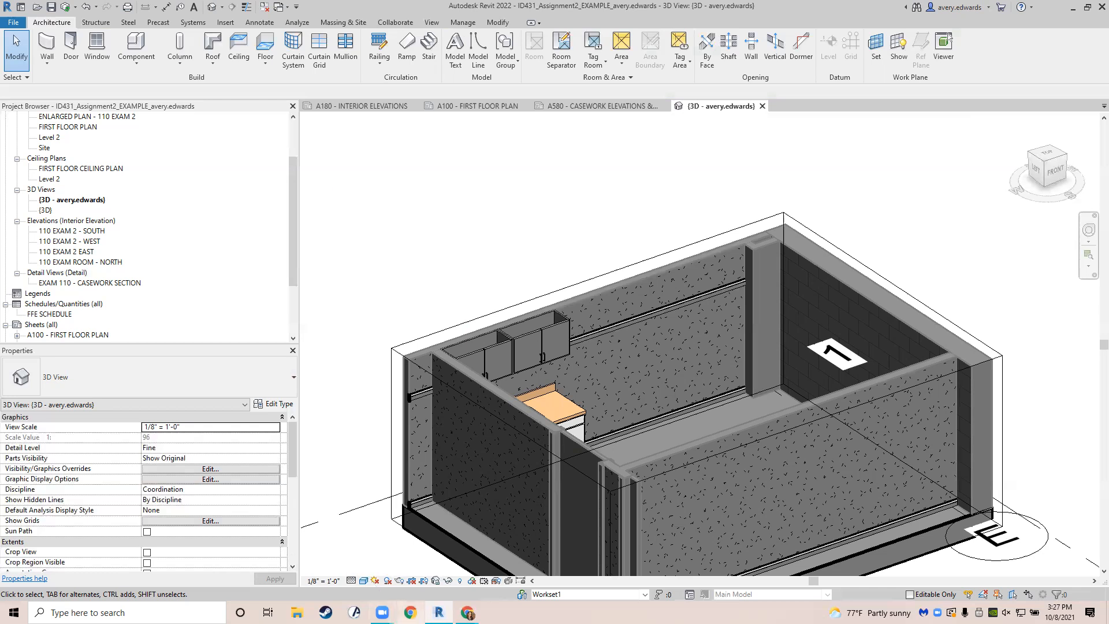
# Switch to Chrome and open the ID431-001 Design Communication course from the Canvas dashboard.
pyautogui.click(410, 612)
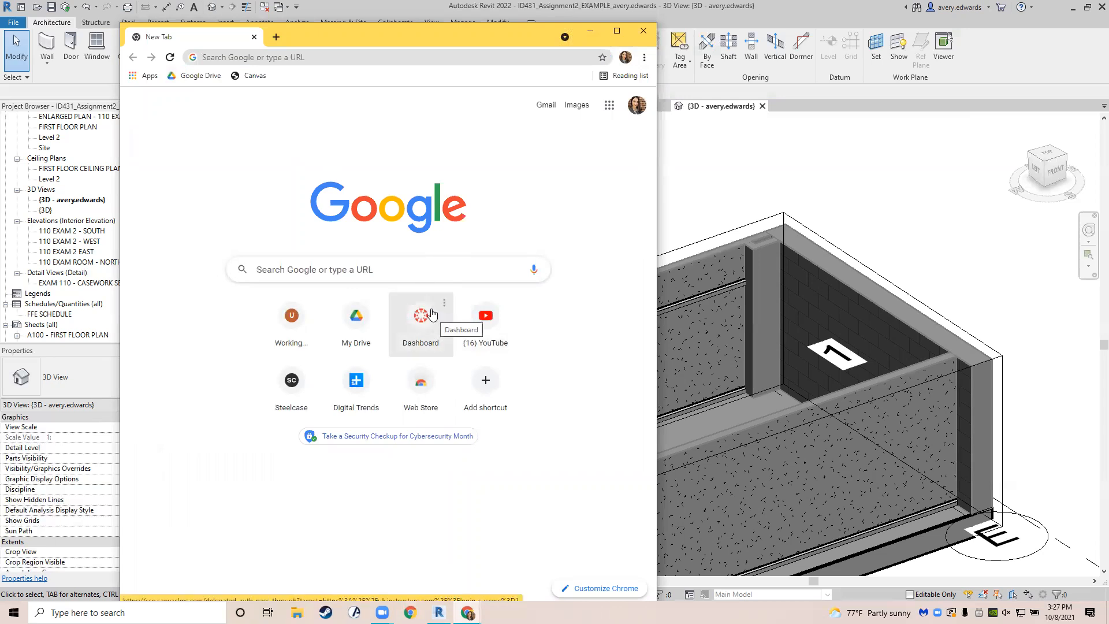
pyautogui.click(419, 322)
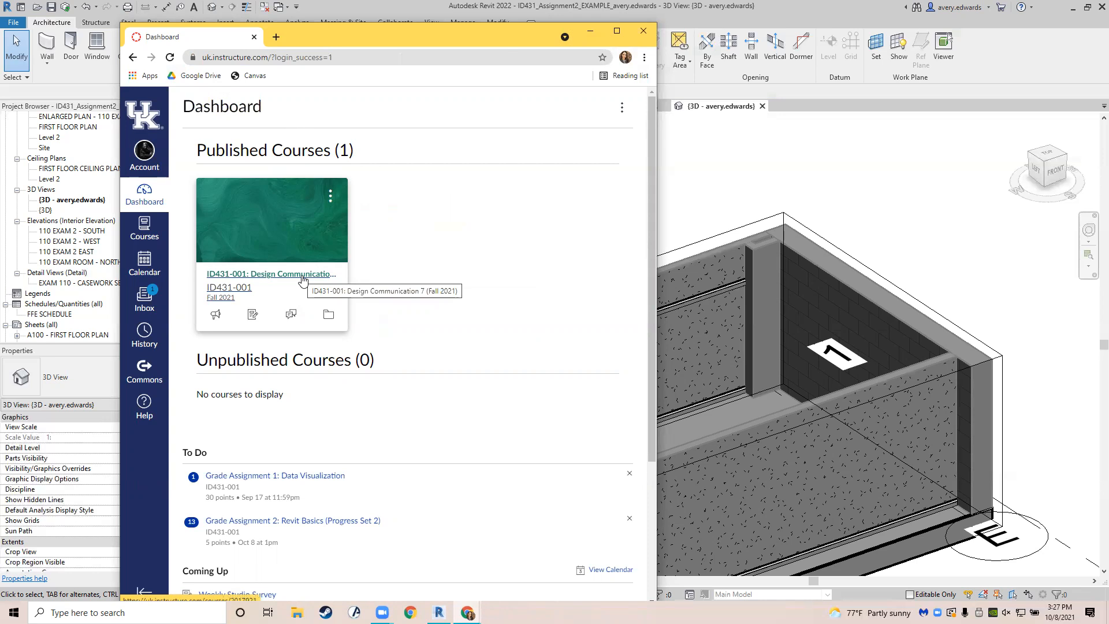
pyautogui.click(303, 280)
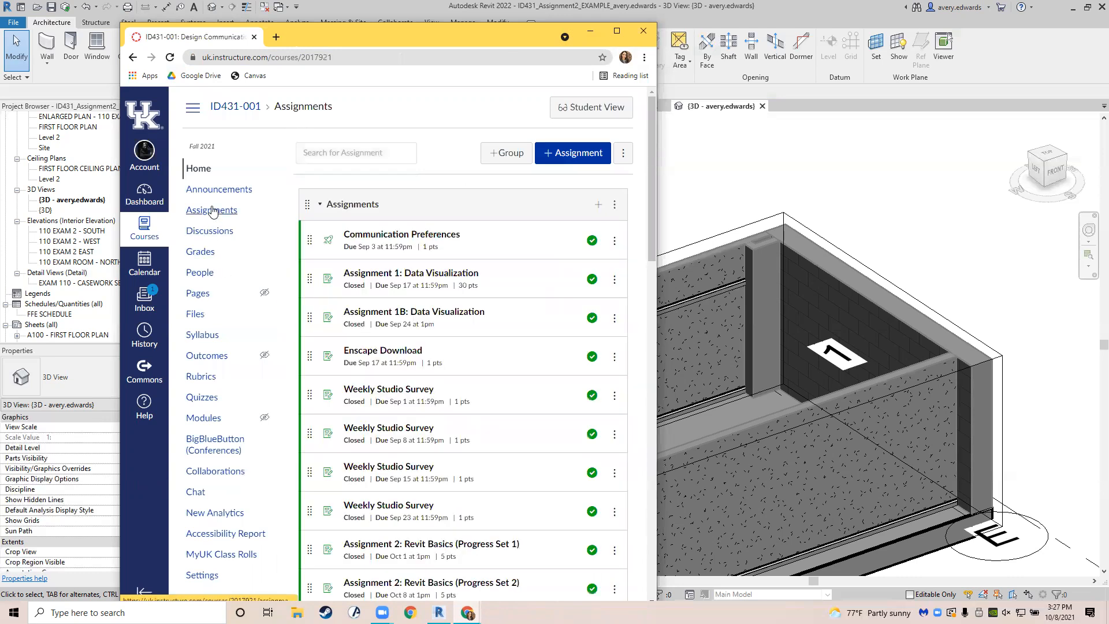
# Open the Assignment 2: Revit Basics (Progress Set 3) assignment for editing and bring its requirements list into view.
pyautogui.click(211, 211)
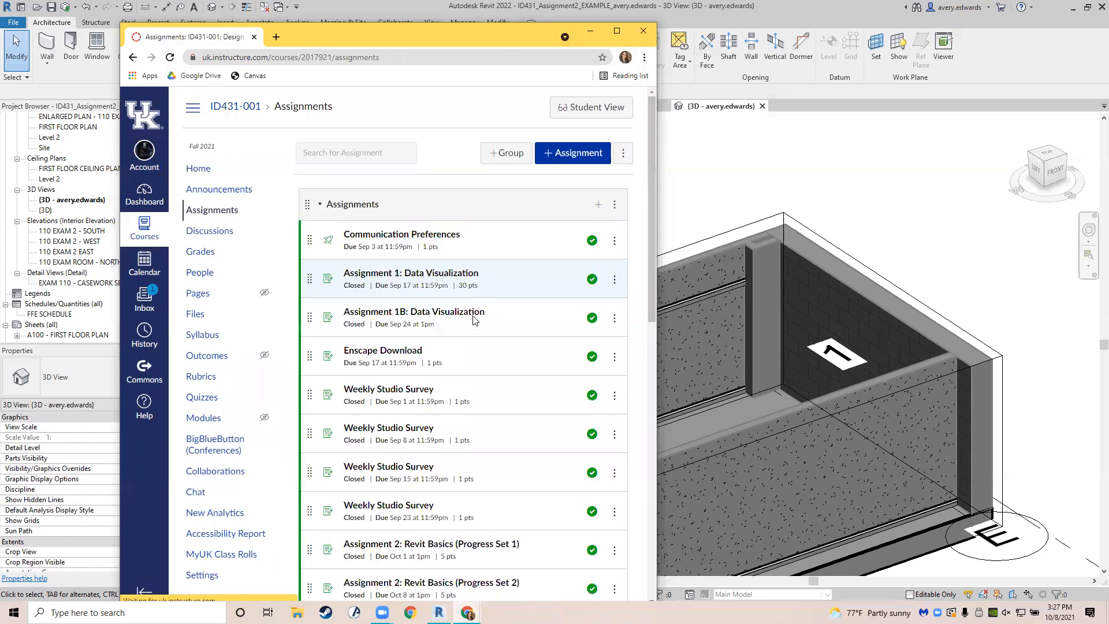
pyautogui.scroll(-1, 460, 382)
pyautogui.scroll(-3, 460, 382)
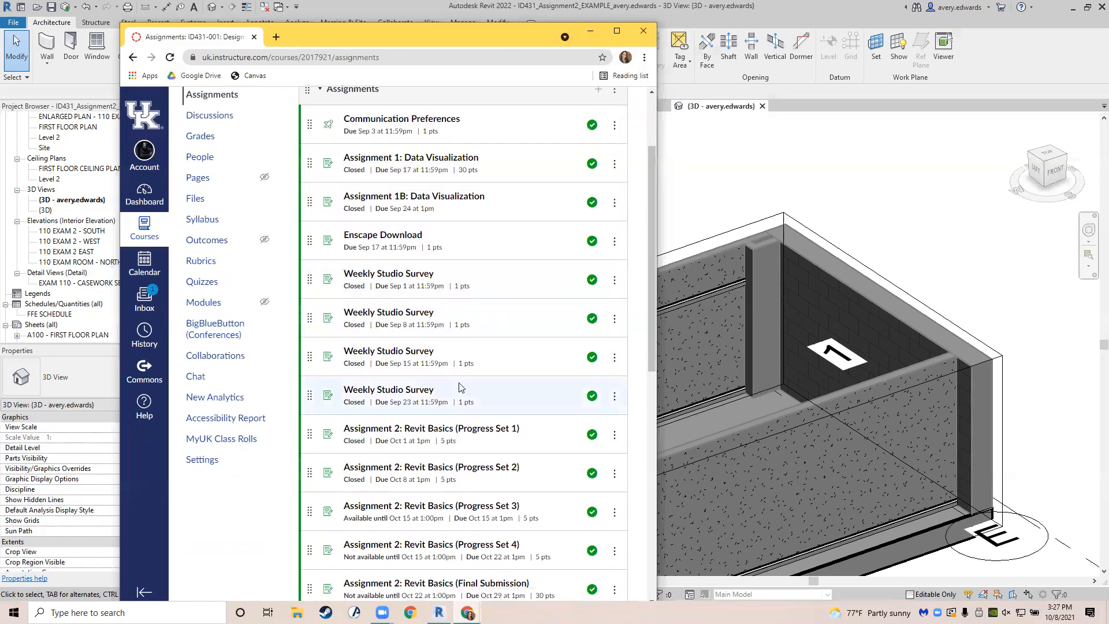
pyautogui.click(478, 506)
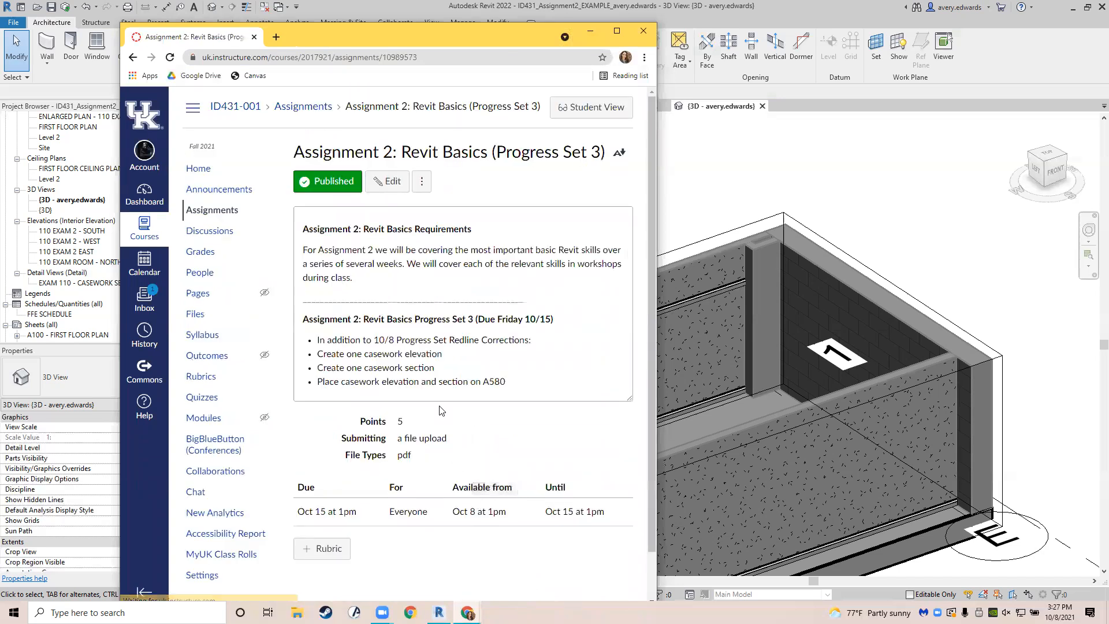
pyautogui.click(394, 186)
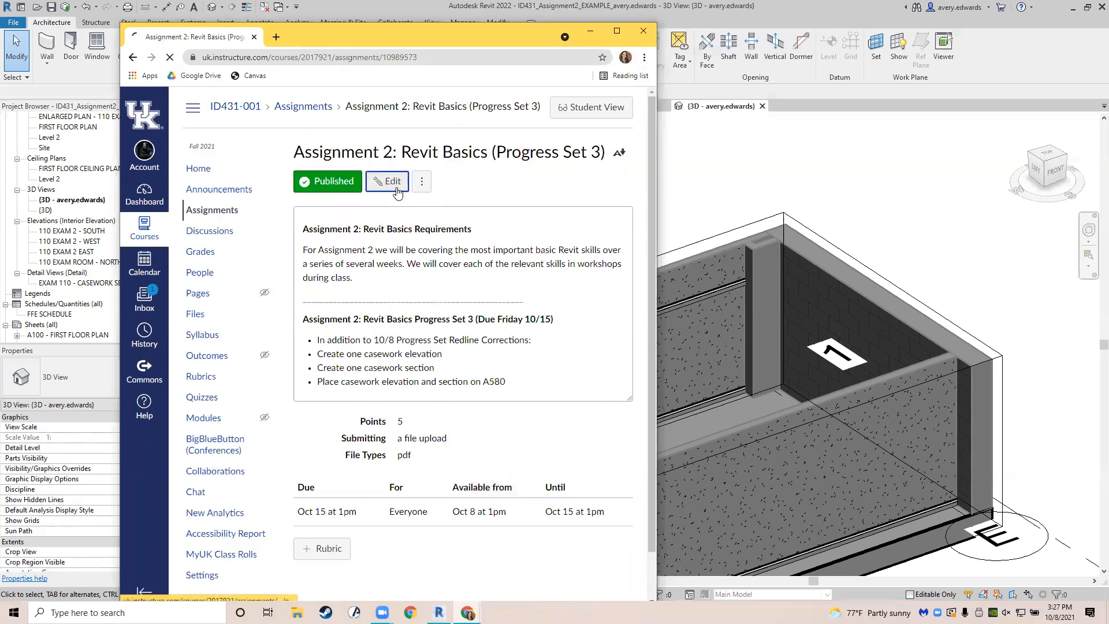
pyautogui.scroll(-3, 445, 271)
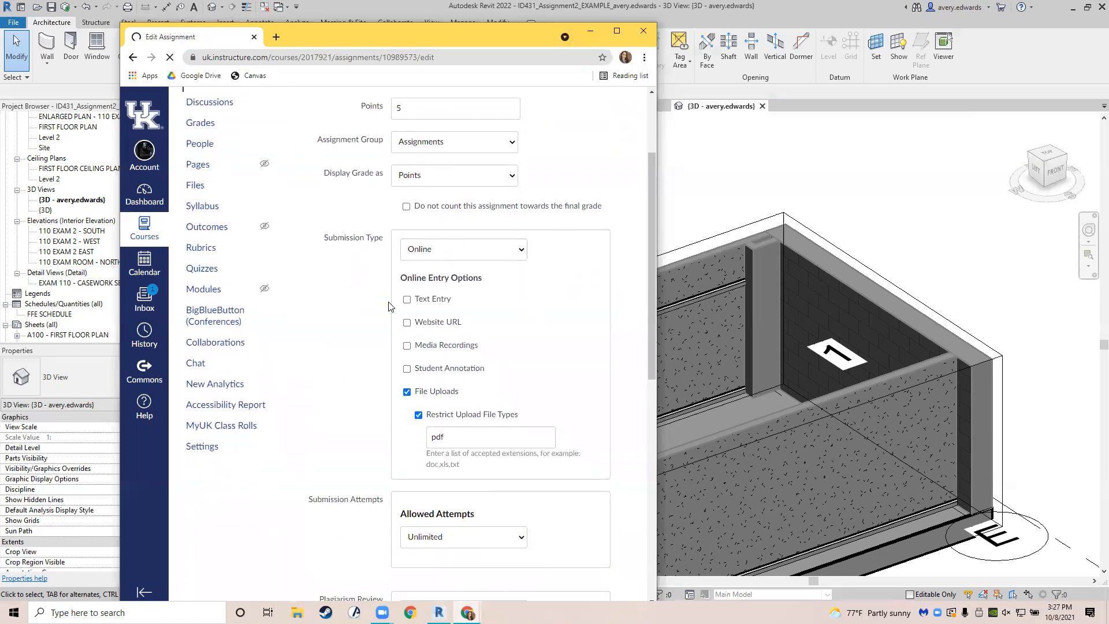
pyautogui.scroll(3, 357, 313)
pyautogui.moveTo(626, 305); pyautogui.dragTo(626, 317)
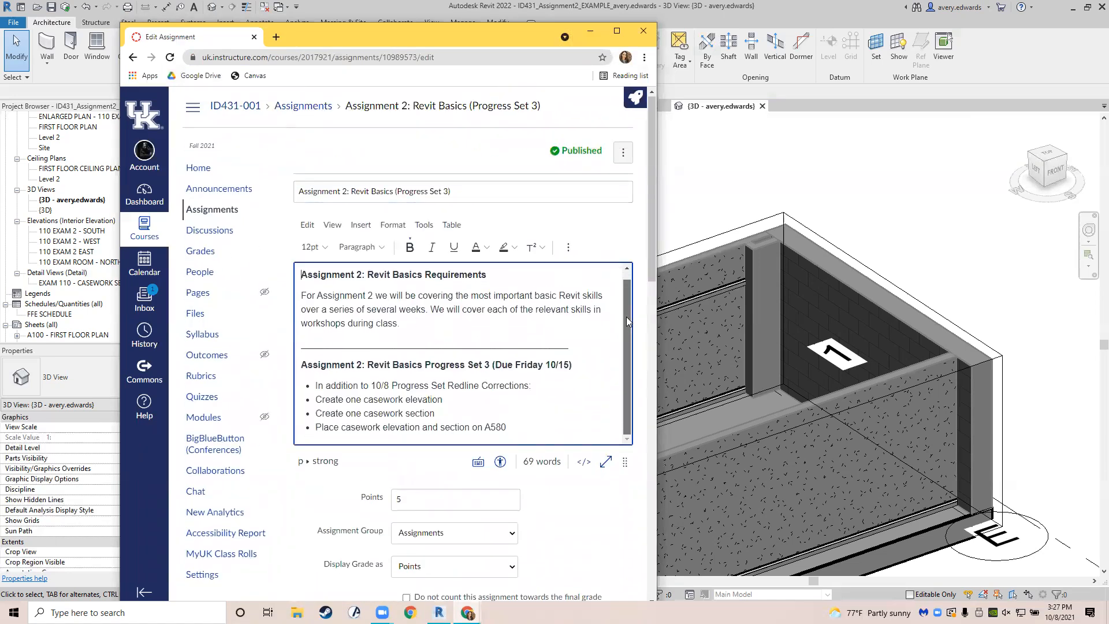
# Add the sub-bullet "Include dimensions (overall and for each item)" under "Create one casework elevation".
pyautogui.click(462, 401)
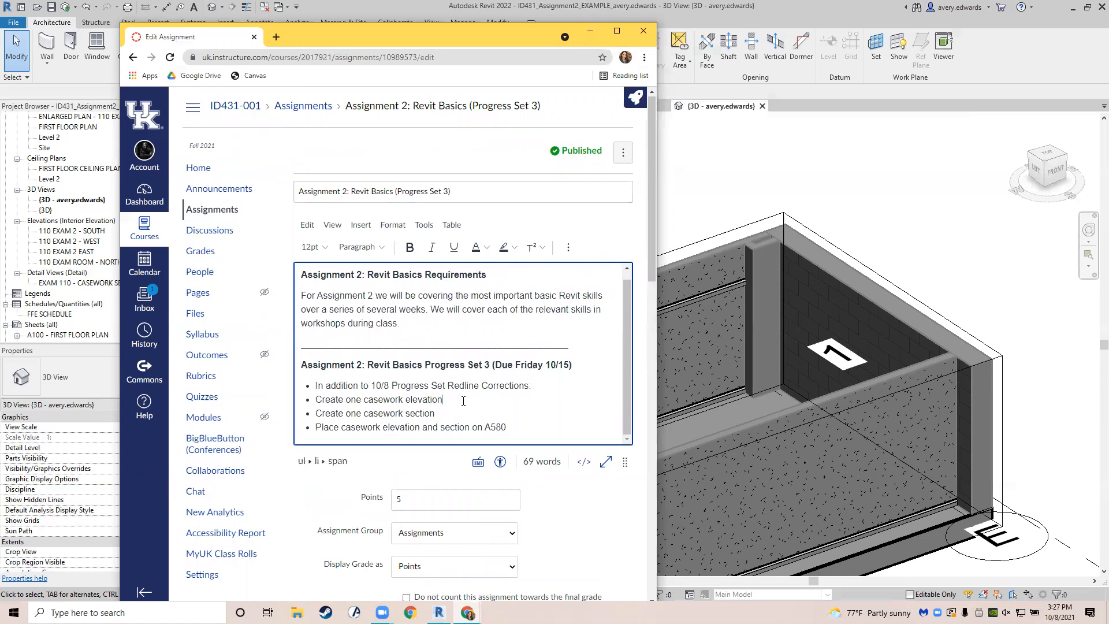
pyautogui.press('Return')
pyautogui.press('Tab')
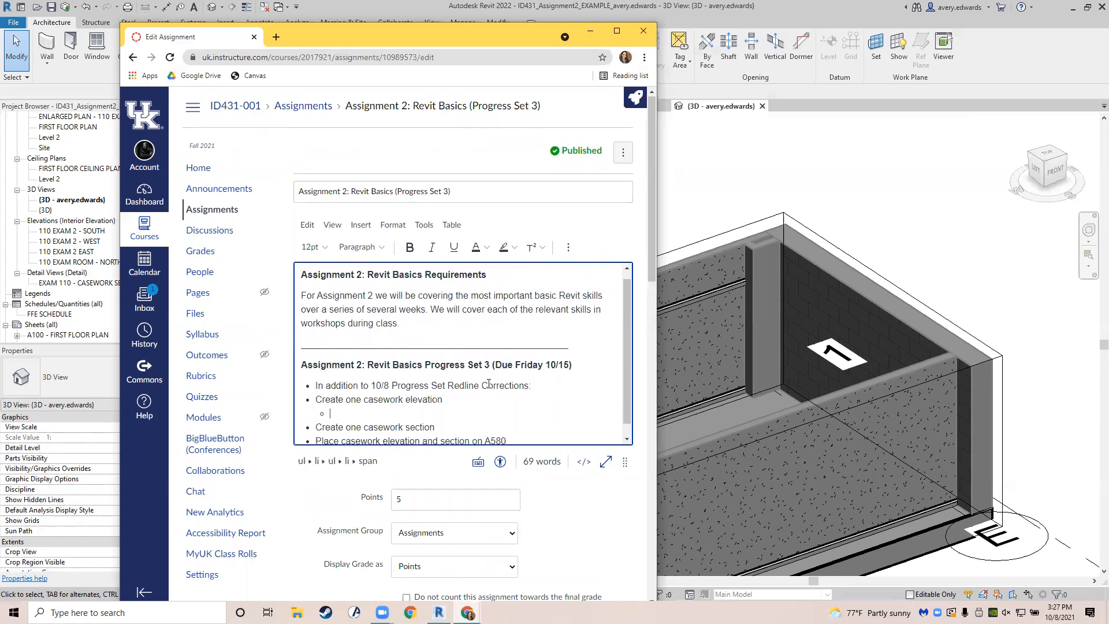
pyautogui.write('Include dimensions (overal')
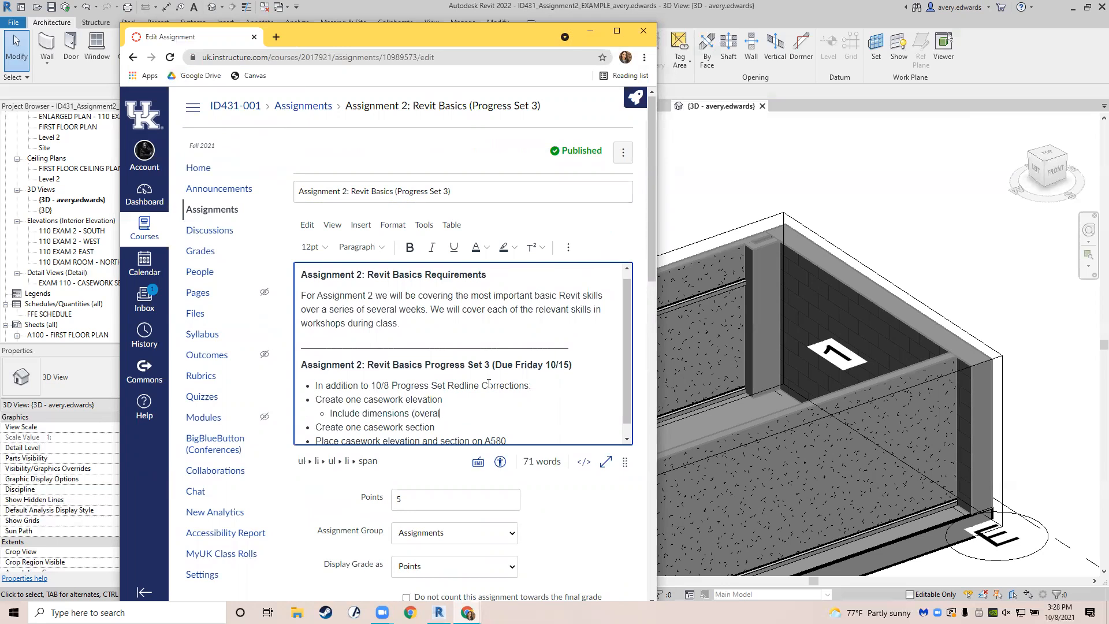
pyautogui.write('l and for each item)')
pyautogui.press('Return')
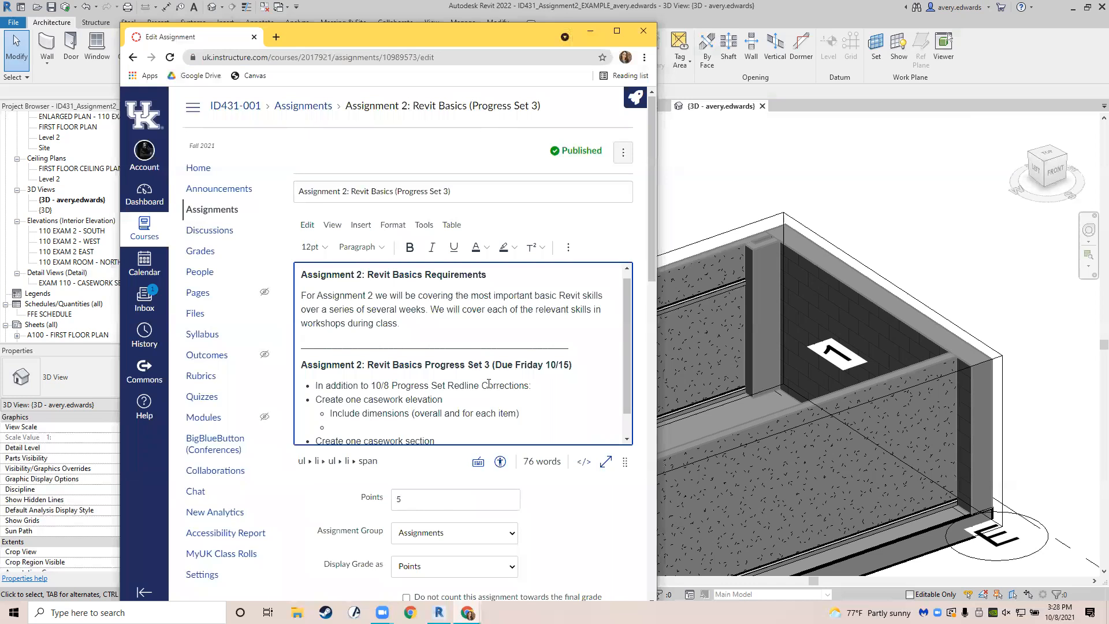
# Add the sub-bullet "Include centerlines to accessories and sink for measuring to the wall" to the casework elevation requirements.
pyautogui.write('Include centerlines to acvess')
pyautogui.press('BackSpace')
pyautogui.press('BackSpace')
pyautogui.press('BackSpace')
pyautogui.press('BackSpace')
pyautogui.write('cess')
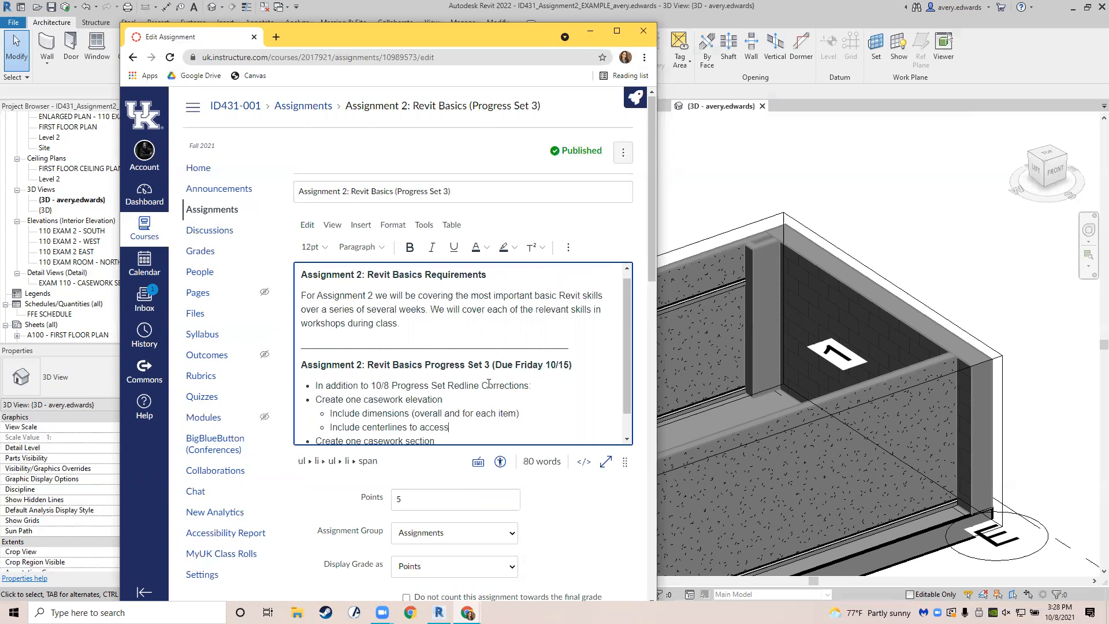
pyautogui.write('ories and sink for measurin')
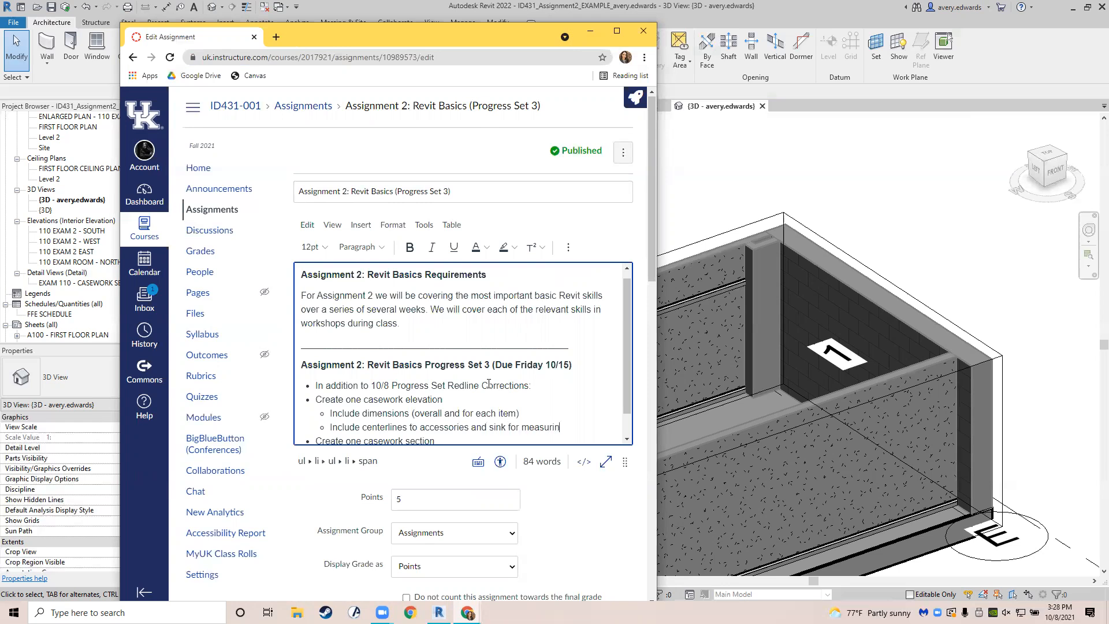
pyautogui.write('g to the wall')
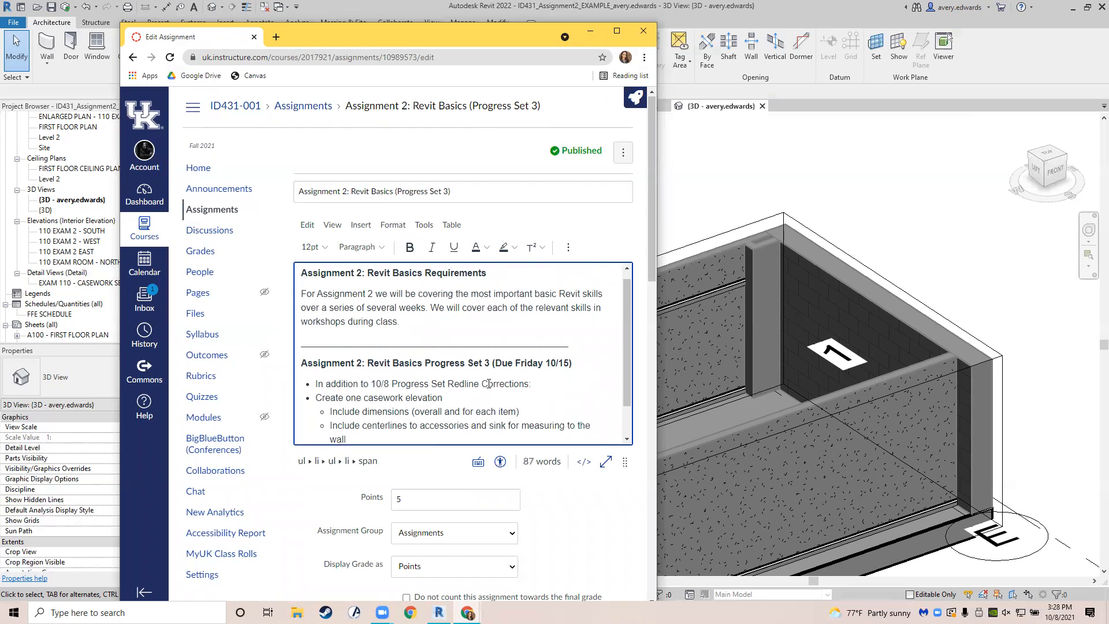
# Add the sub-bullet "Include centerline symbols" to the casework elevation requirements and start another sub-bullet.
pyautogui.press('Return')
pyautogui.write('Include center')
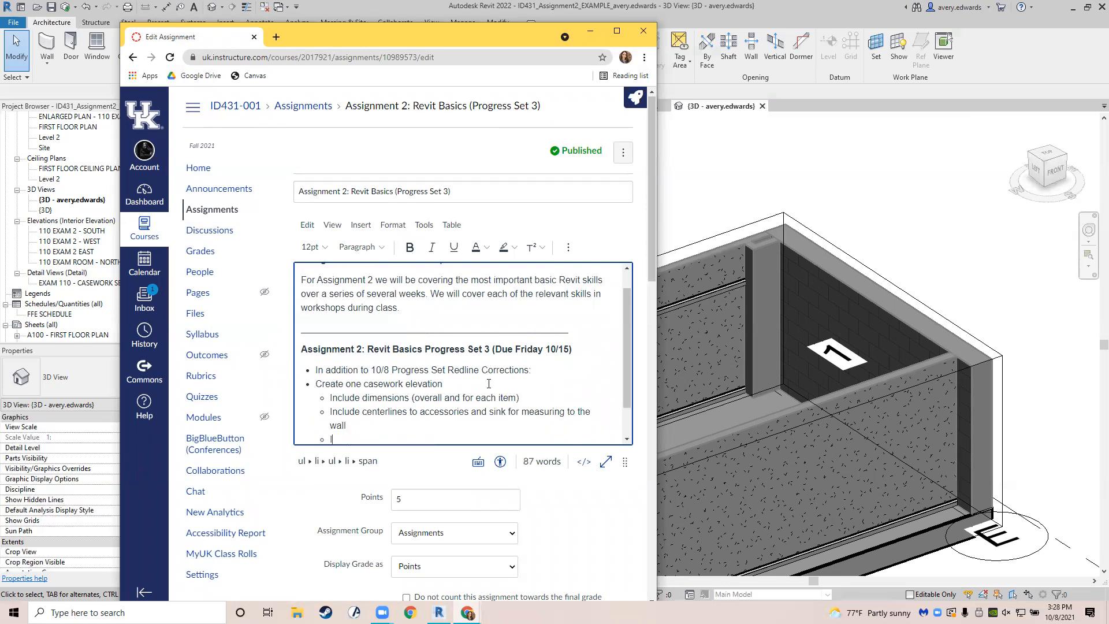
pyautogui.write('line symbols')
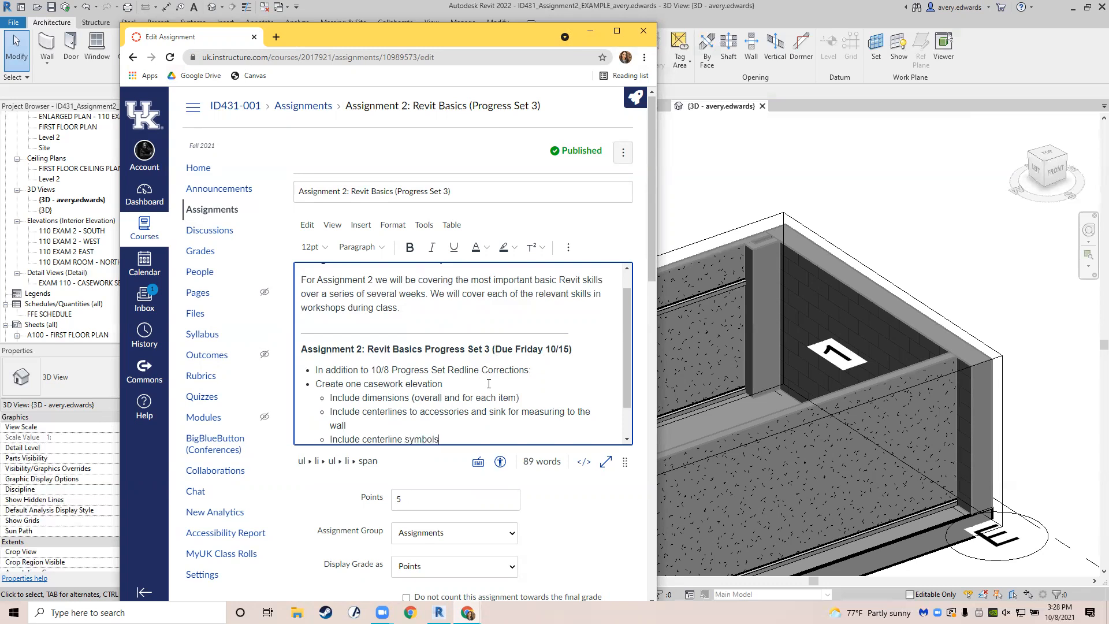
pyautogui.press('Return')
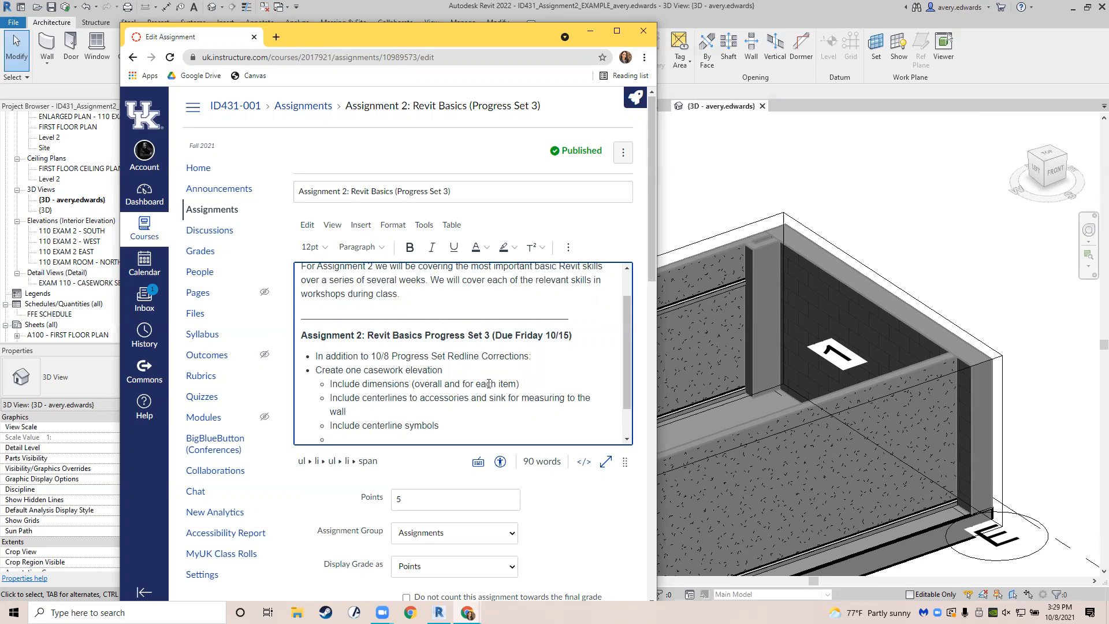
# Switch to Revit and examine the annotated casework elevation on sheet A180 - INTERIOR ELEVATIONS.
pyautogui.scroll(-2, 506, 350)
pyautogui.click(784, 232)
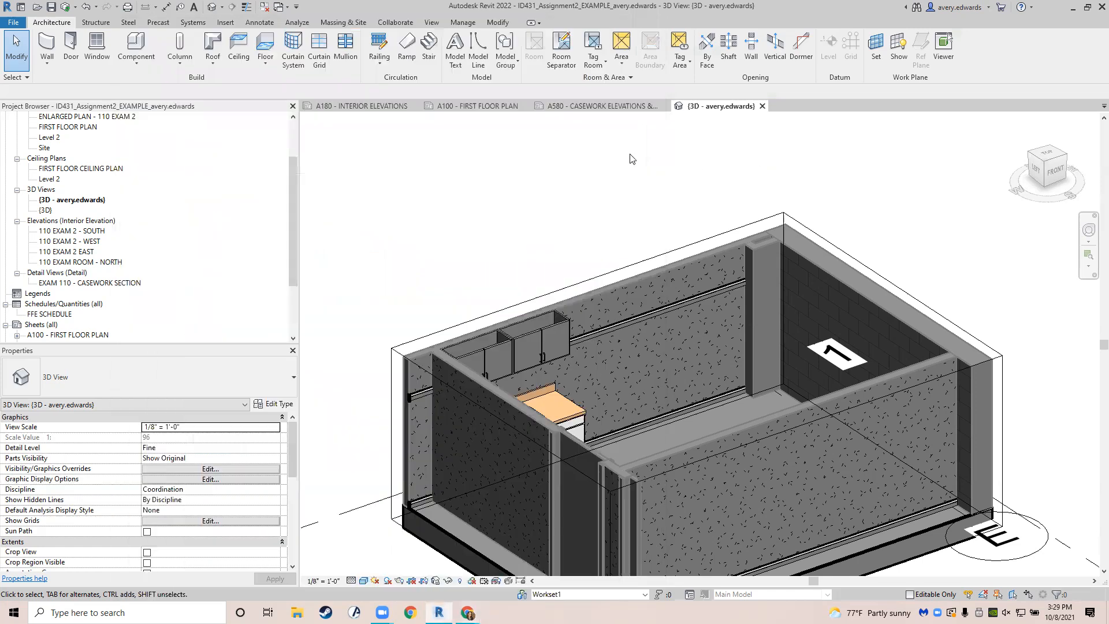
pyautogui.click(362, 105)
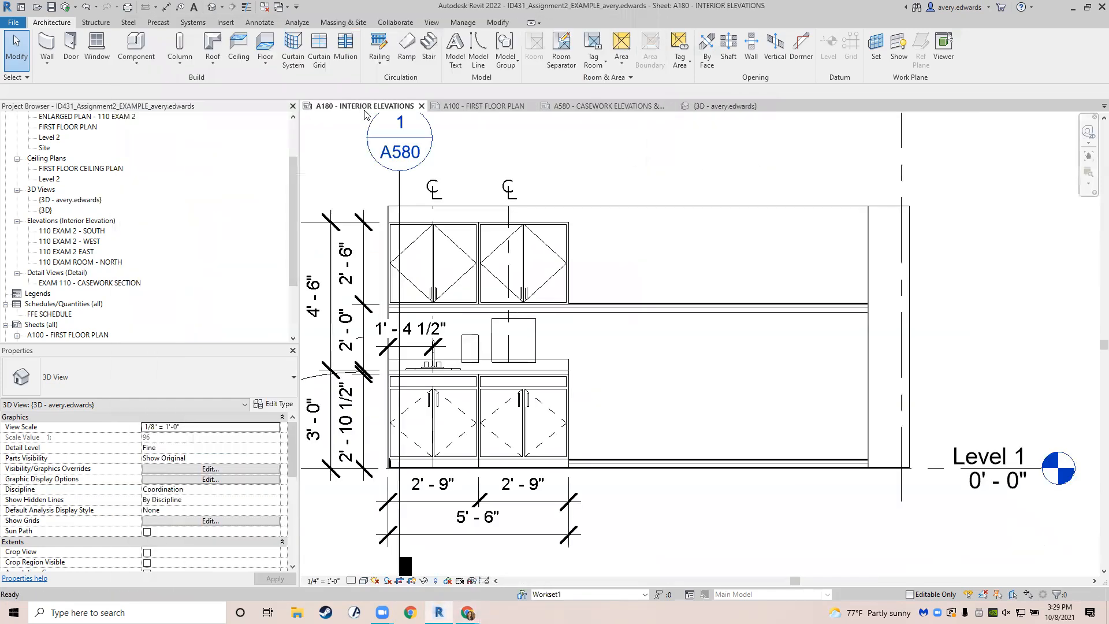
pyautogui.scroll(-1, 480, 203)
pyautogui.moveTo(550, 220); pyautogui.dragTo(632, 229, button='middle')
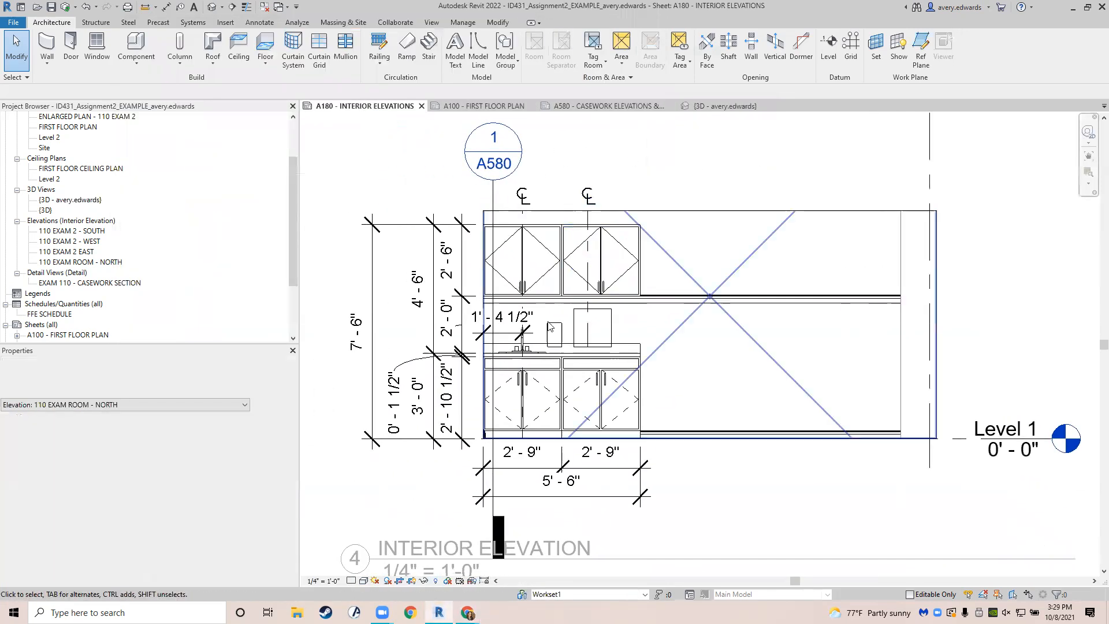
# Return to Chrome and add the sub-bullet "Show your dispensers on the wall (glove dispenser, soap dispenser, hand sanitizer, paper towel dispensers, etc)".
pyautogui.moveTo(459, 614)
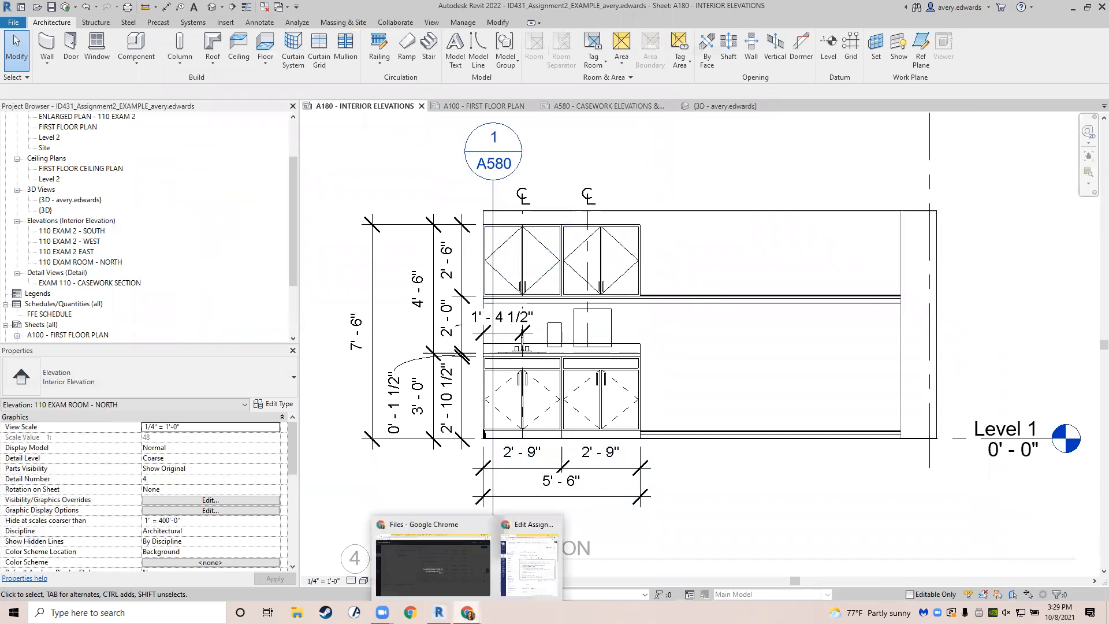
pyautogui.click(534, 571)
pyautogui.write('S')
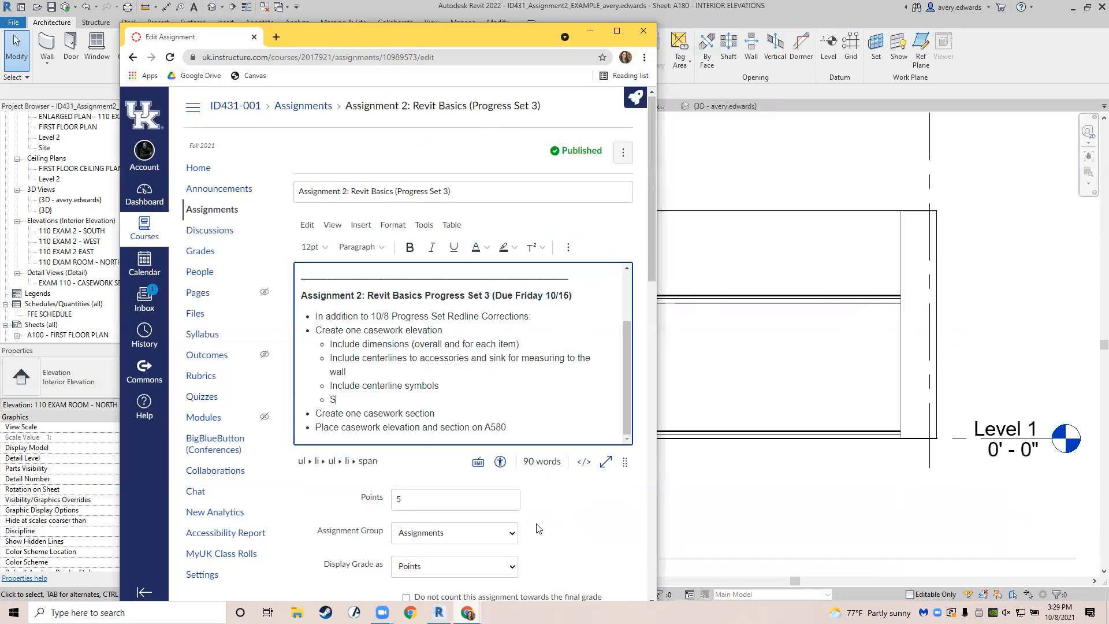
pyautogui.write('how you')
pyautogui.write('dispensers on the wall (glove dispenser')
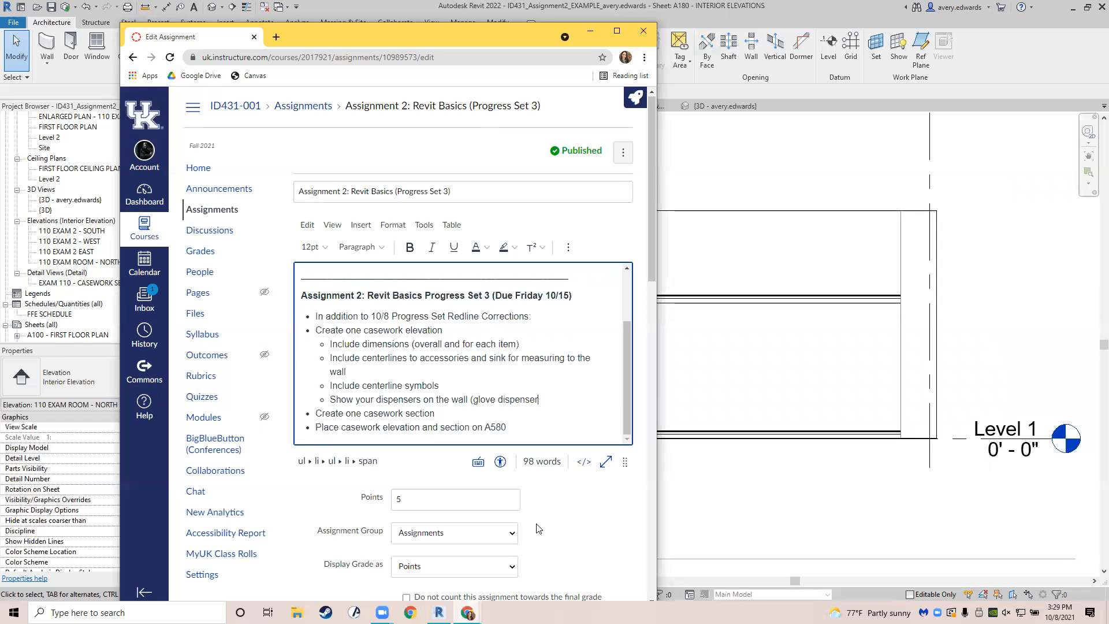
pyautogui.write(', soap dispenser,')
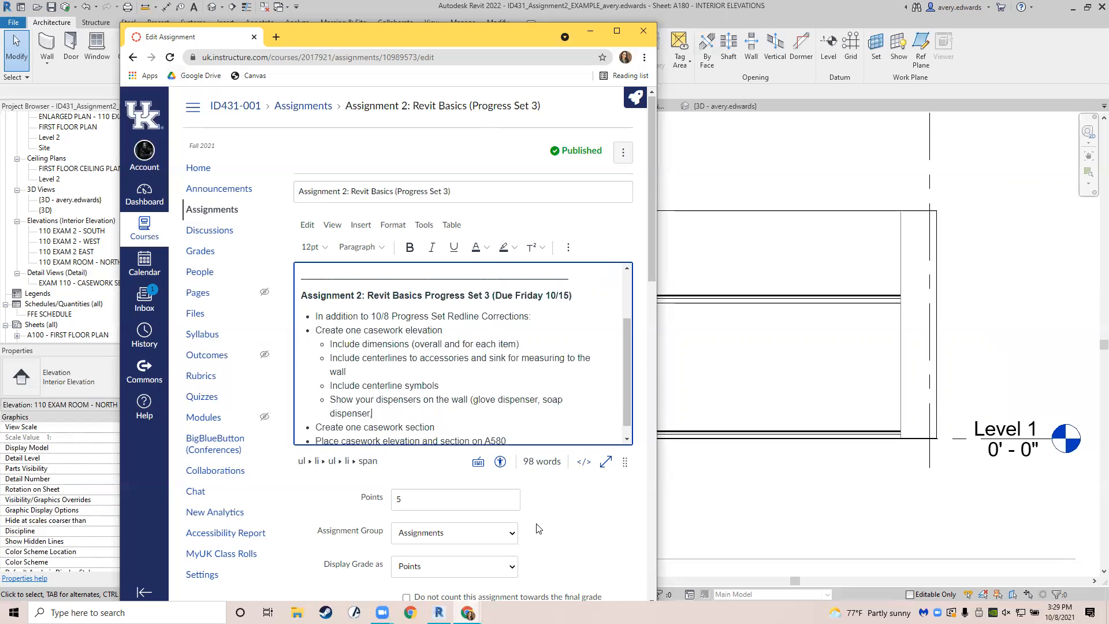
pyautogui.write(' hand sanitzi')
pyautogui.press('BackSpace')
pyautogui.press('BackSpace')
pyautogui.write('izer, paper ')
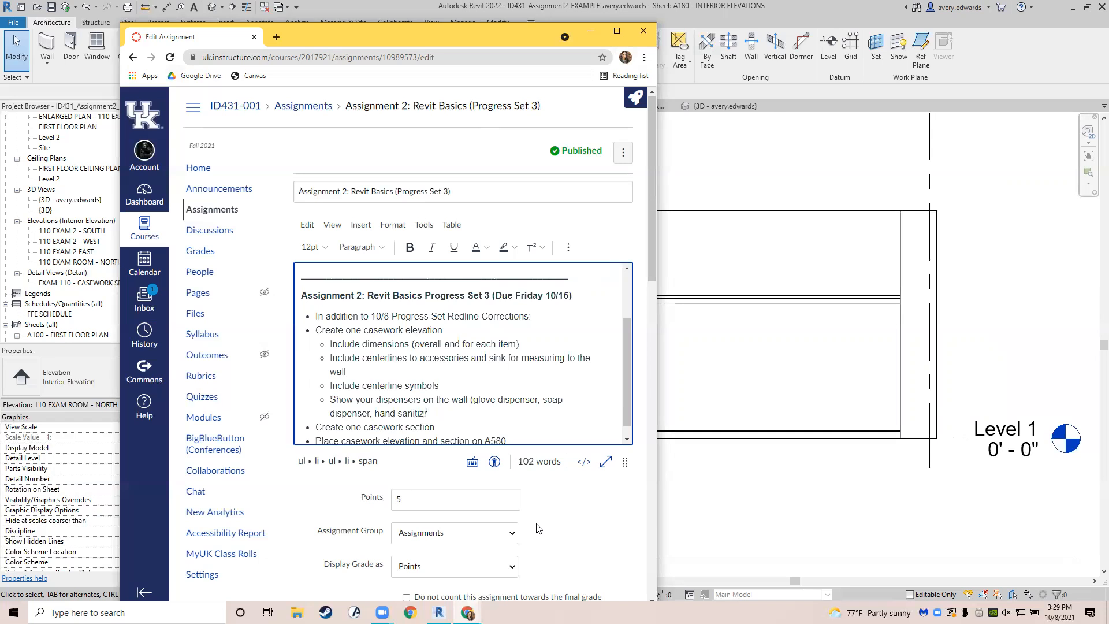
pyautogui.write('towel disper')
pyautogui.write('sers, etc')
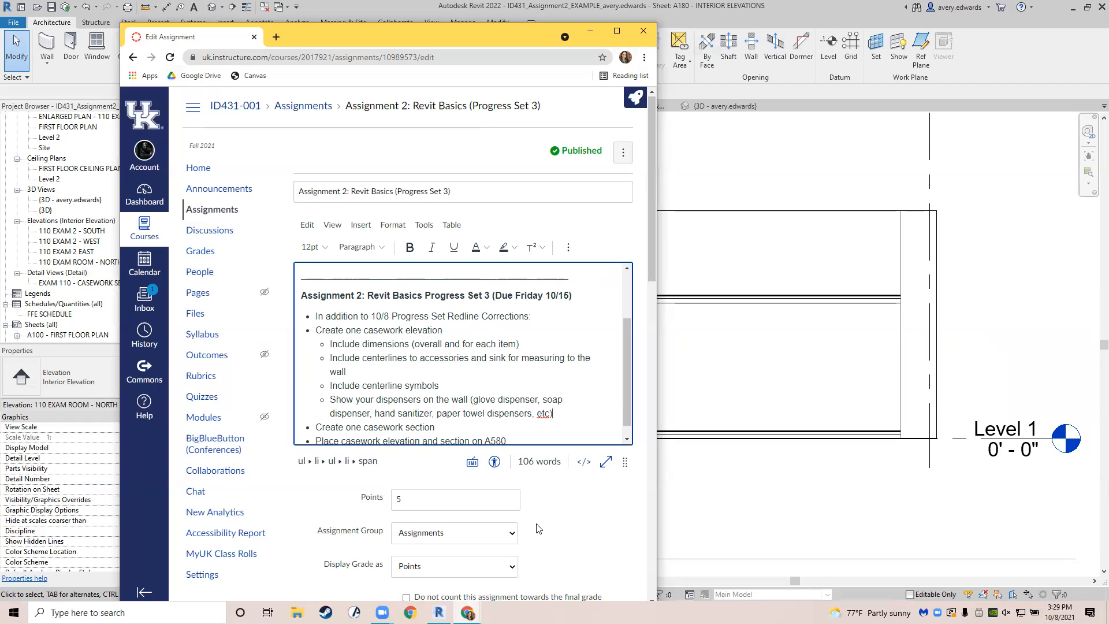
pyautogui.write(')')
# Add a sub-bullet reading "Find a model for your dispensers or draw them" to the casework elevation requirements.
pyautogui.press('Return')
pyautogui.write('Fi')
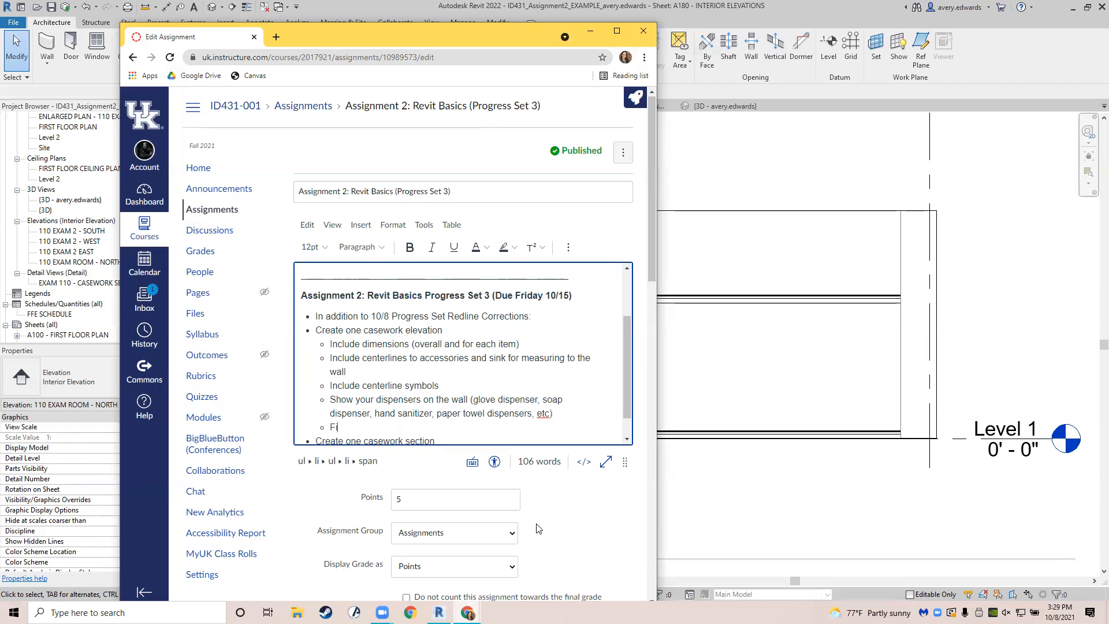
pyautogui.write('nd a model for your dispende')
pyautogui.press('BackSpace')
pyautogui.press('BackSpace')
pyautogui.write('nsers or draw ')
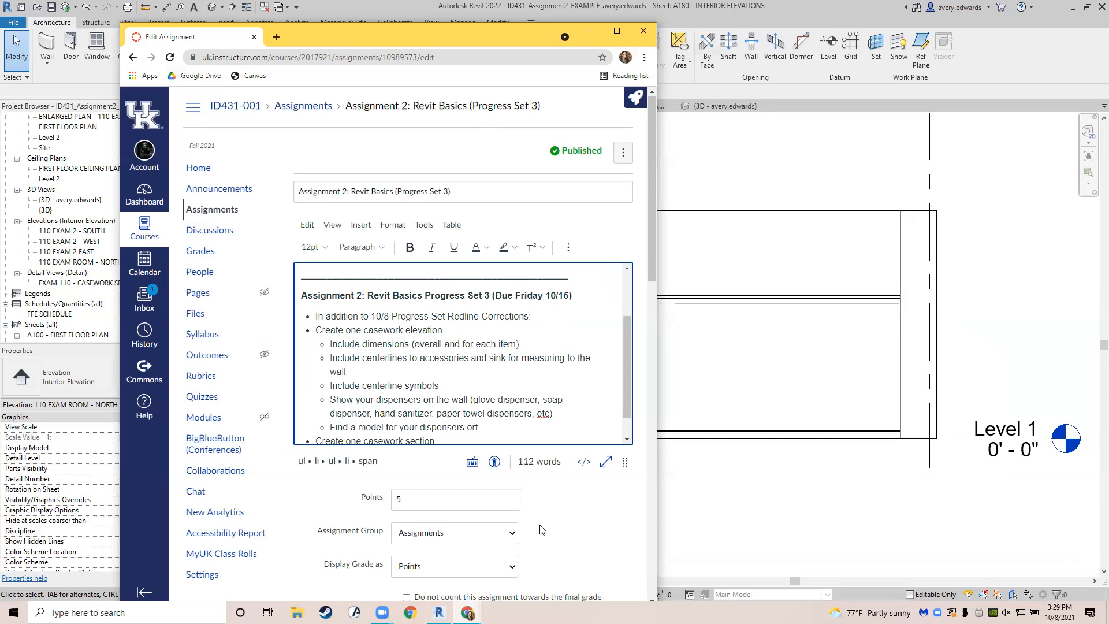
pyautogui.write('them')
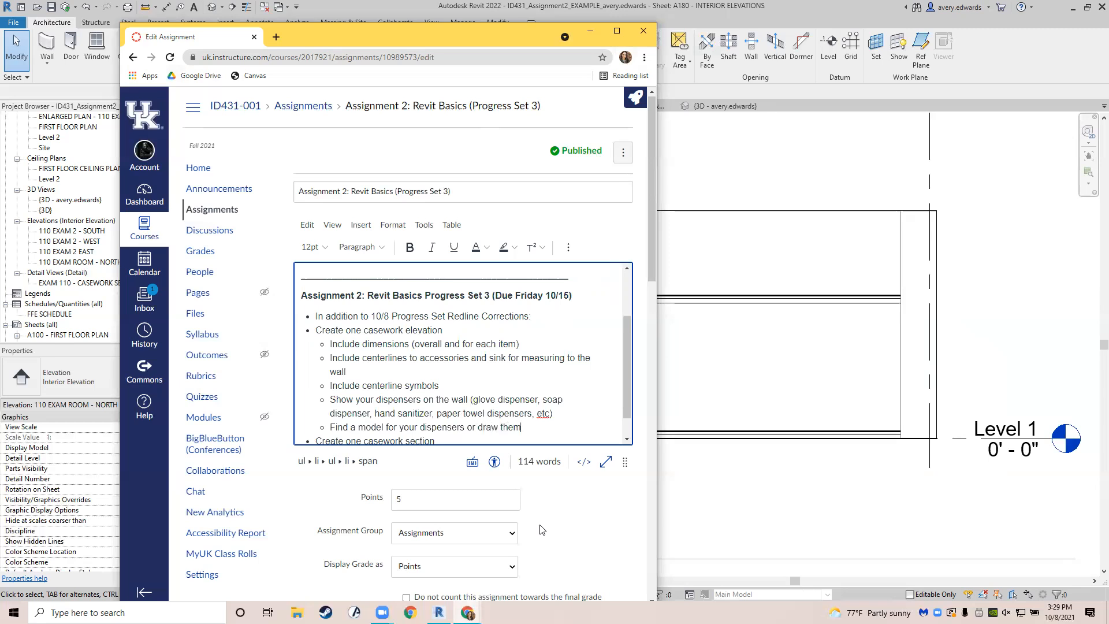
# Extend the dispenser model sub-bullet with "with lines (if you are using this exam room for studio it would be better to find a model)".
pyautogui.write(' with lines (if you are usn')
pyautogui.press('BackSpace')
pyautogui.write('ing this exam room for studio it')
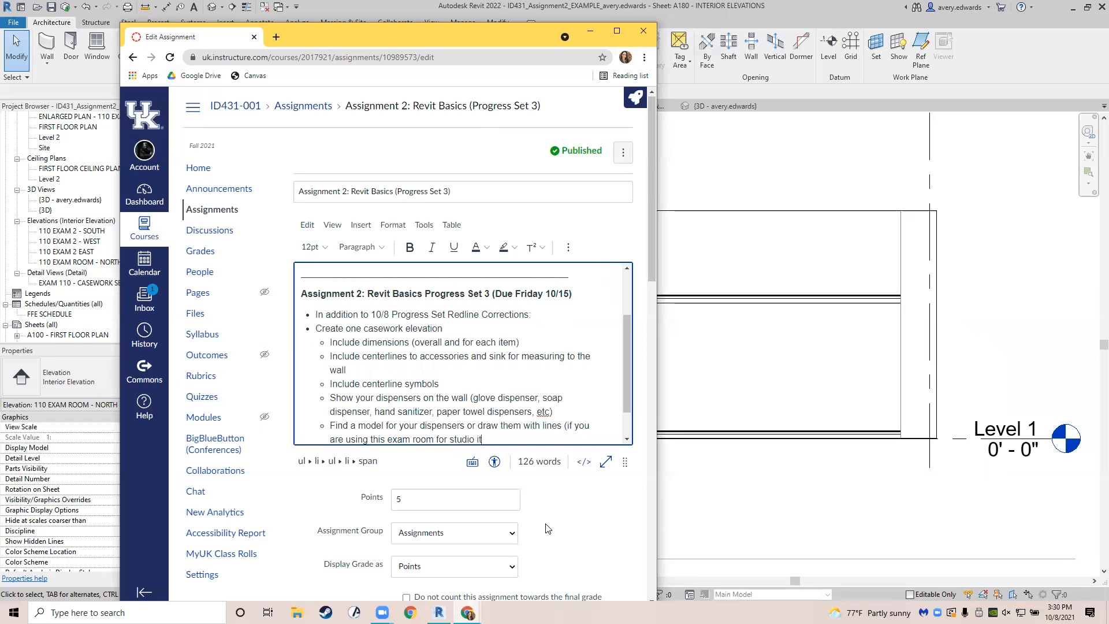
pyautogui.write(' would be better to find a model)')
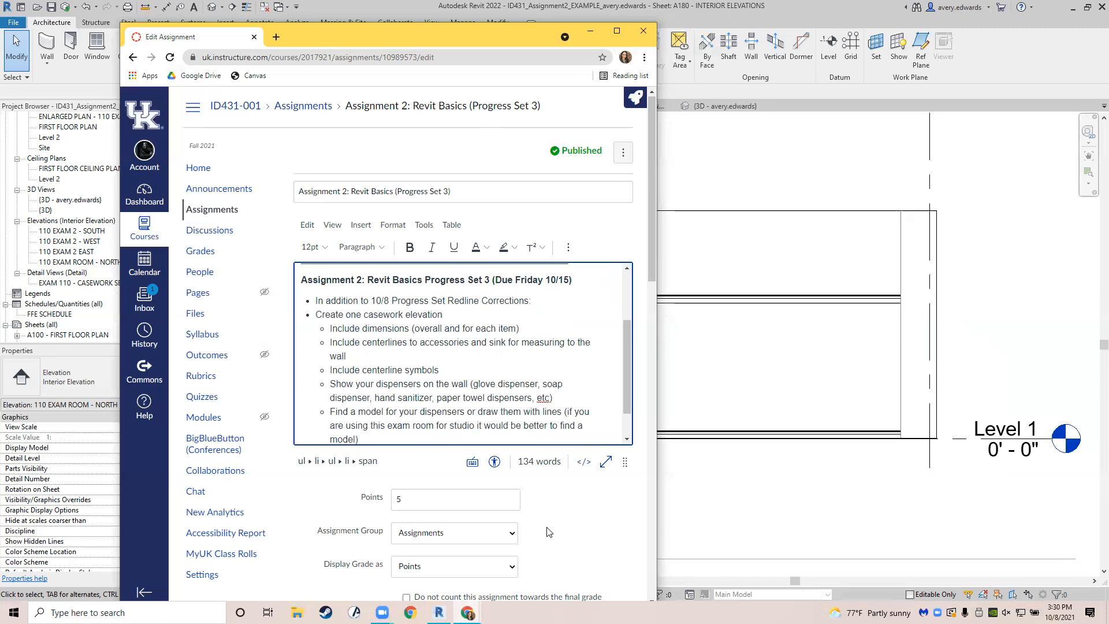
# Under "Create one casework section", add the sub-bullet "Include same dimension placements (dimensions in the same places, but the numbers don't have to match)".
pyautogui.scroll(-2, 437, 375)
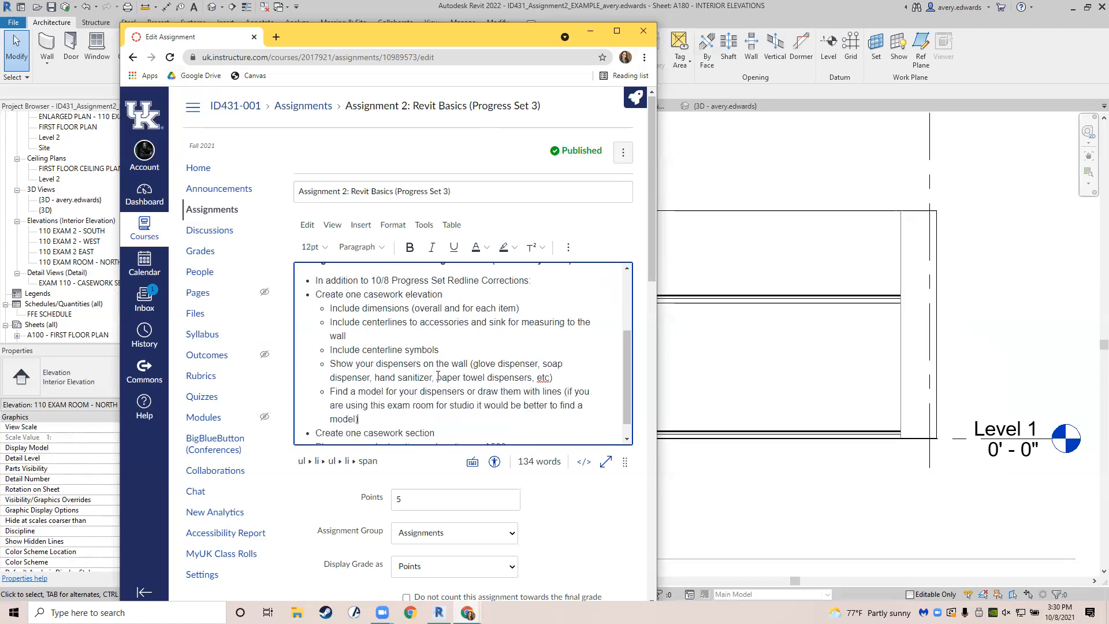
pyautogui.click(446, 413)
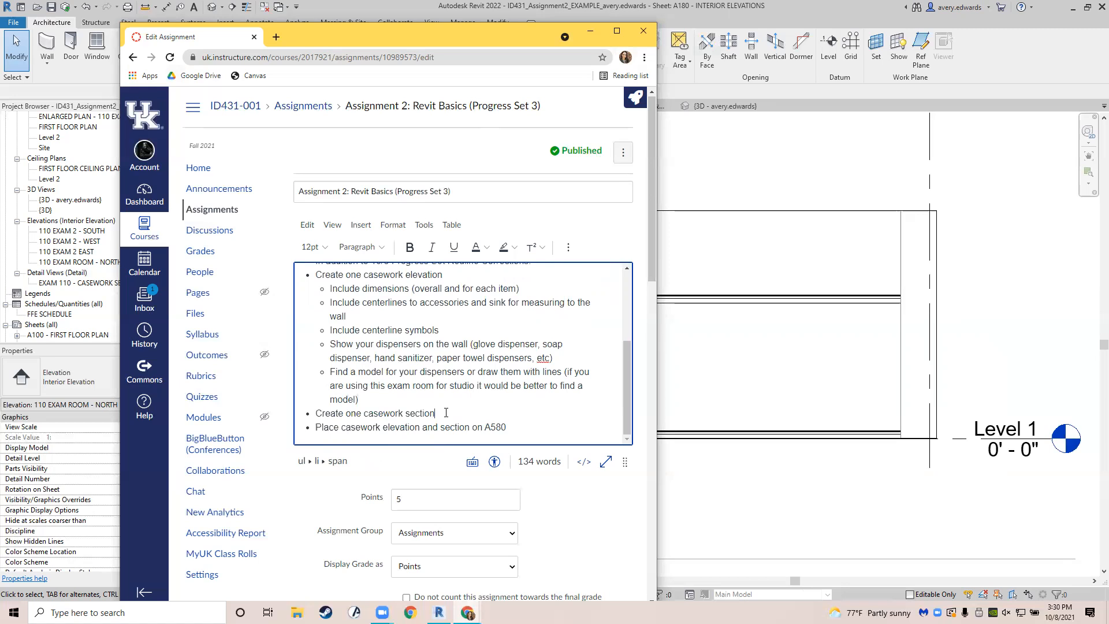
pyautogui.press('Return')
pyautogui.press('Tab')
pyautogui.write('Inc')
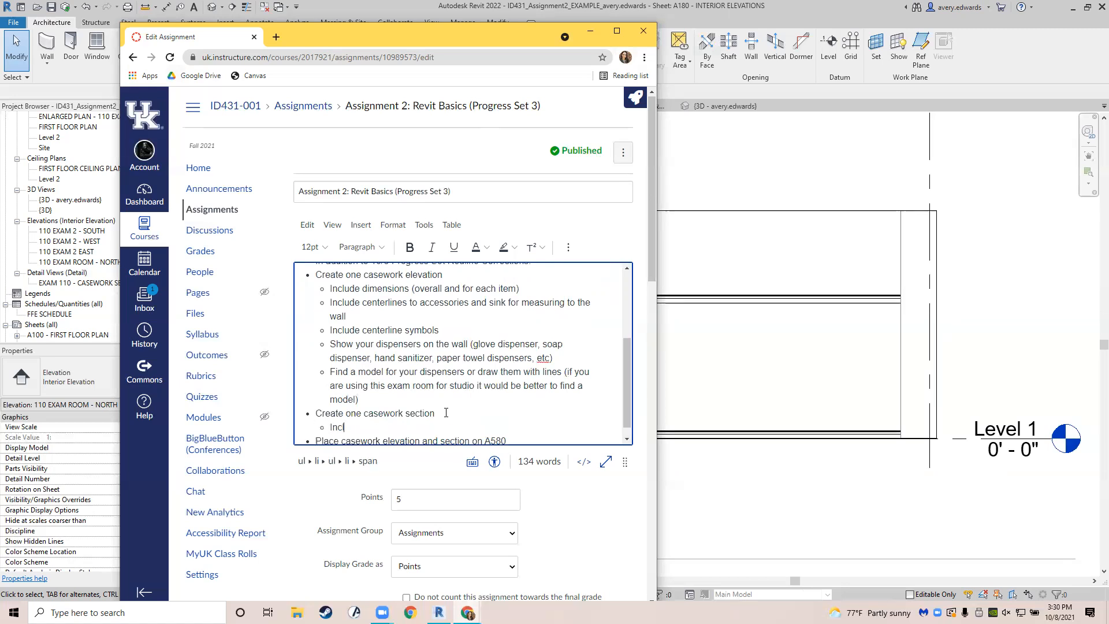
pyautogui.write('lude same dimen')
pyautogui.write('sion placeme')
pyautogui.write('nt ')
pyautogui.write(' (dime')
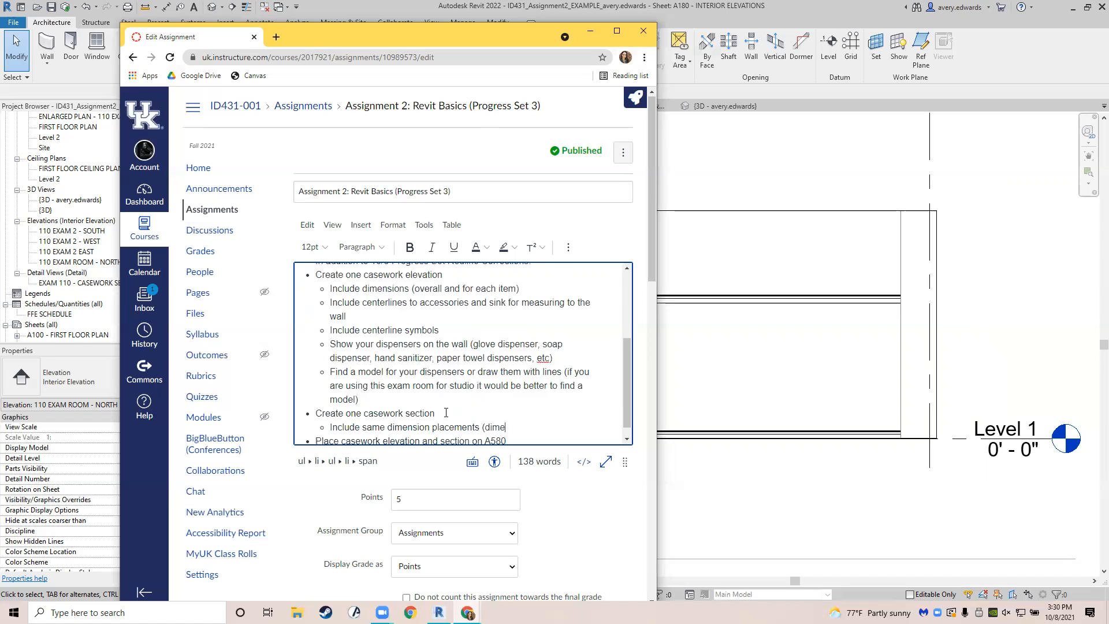
pyautogui.write('nsions in the same plaec')
pyautogui.press('BackSpace')
pyautogui.press('BackSpace')
pyautogui.write('ce')
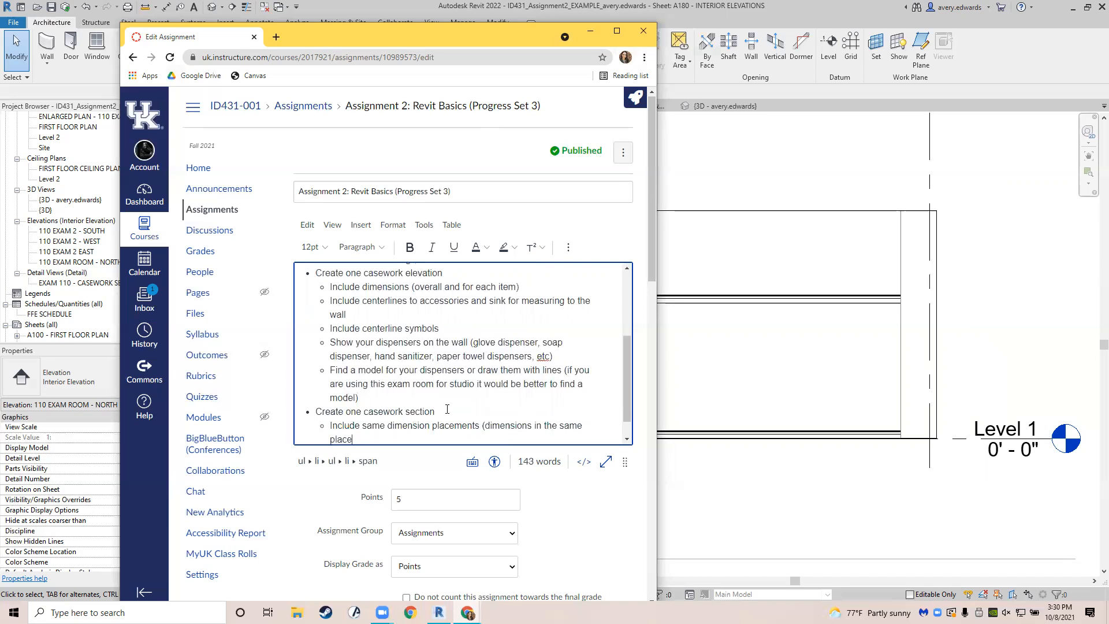
pyautogui.write("s, but the numbers don't have to ma")
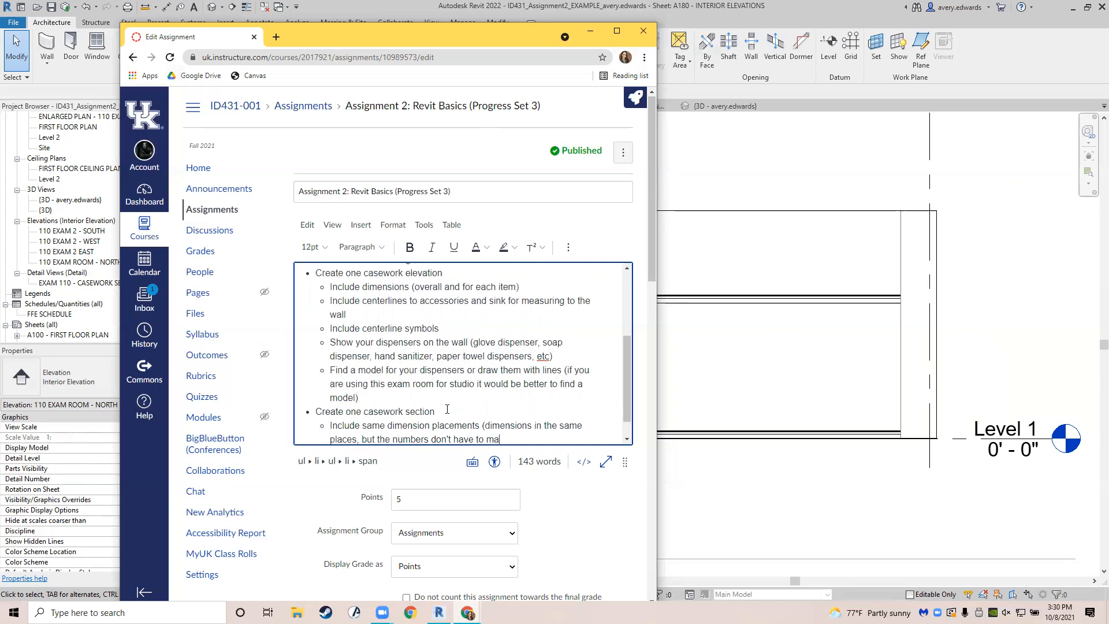
pyautogui.write('tch)')
# Add a sub-bullet reading "Include notes that make sense for your section" to the casework section requirements.
pyautogui.press('Return')
pyautogui.write('Include notes that')
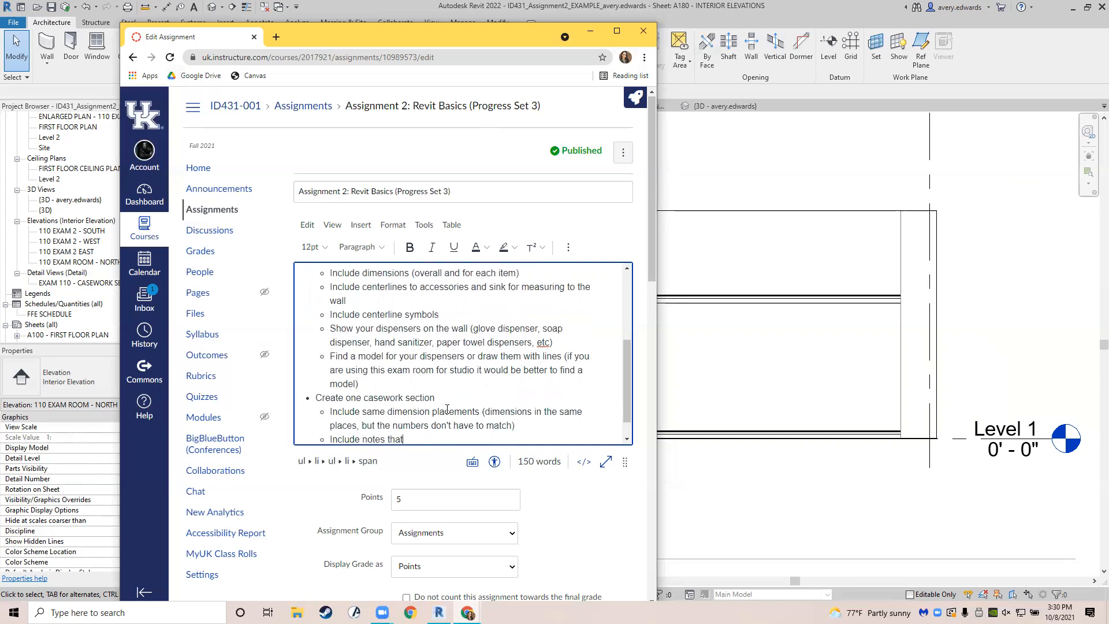
pyautogui.write(' make sense for youe')
pyautogui.write('section')
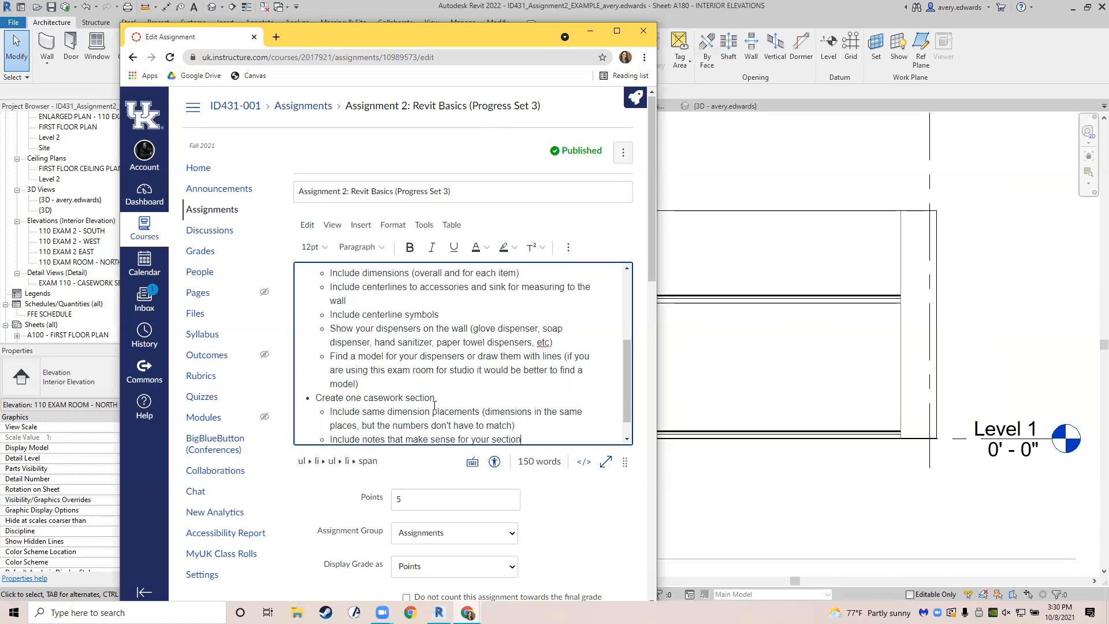
# Add the sub-bullet "Copy the appropriate filled regions from the PDF examples" to the casework section requirements.
pyautogui.press('Return')
pyautogui.write('Copy the appropriate ')
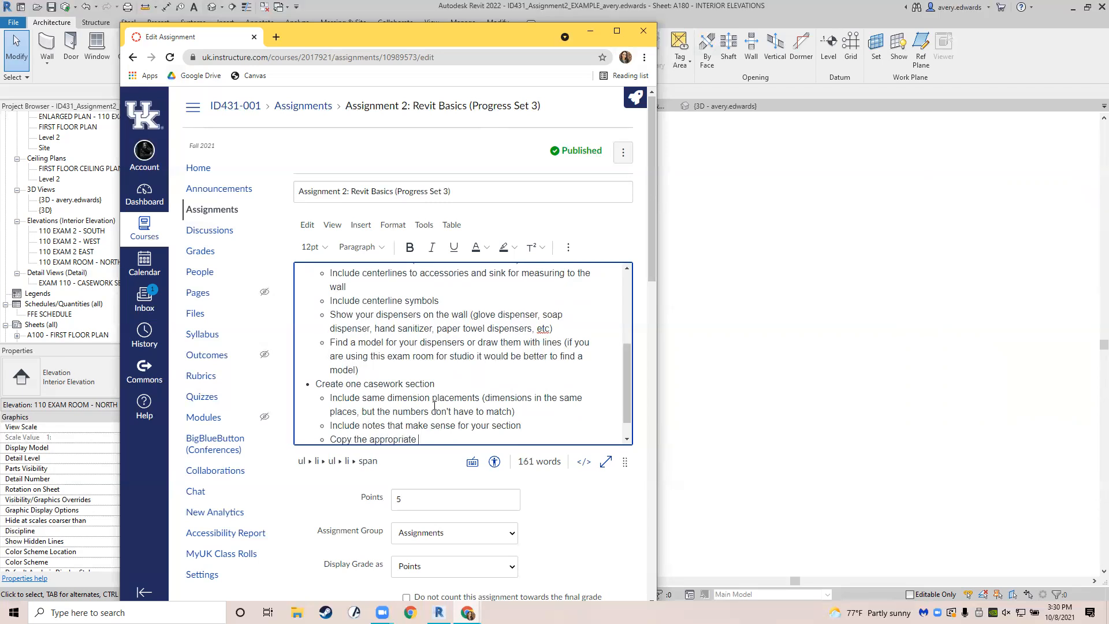
pyautogui.write('filled regions and')
pyautogui.press('BackSpace')
pyautogui.press('BackSpace')
pyautogui.press('BackSpace')
pyautogui.press('BackSpace')
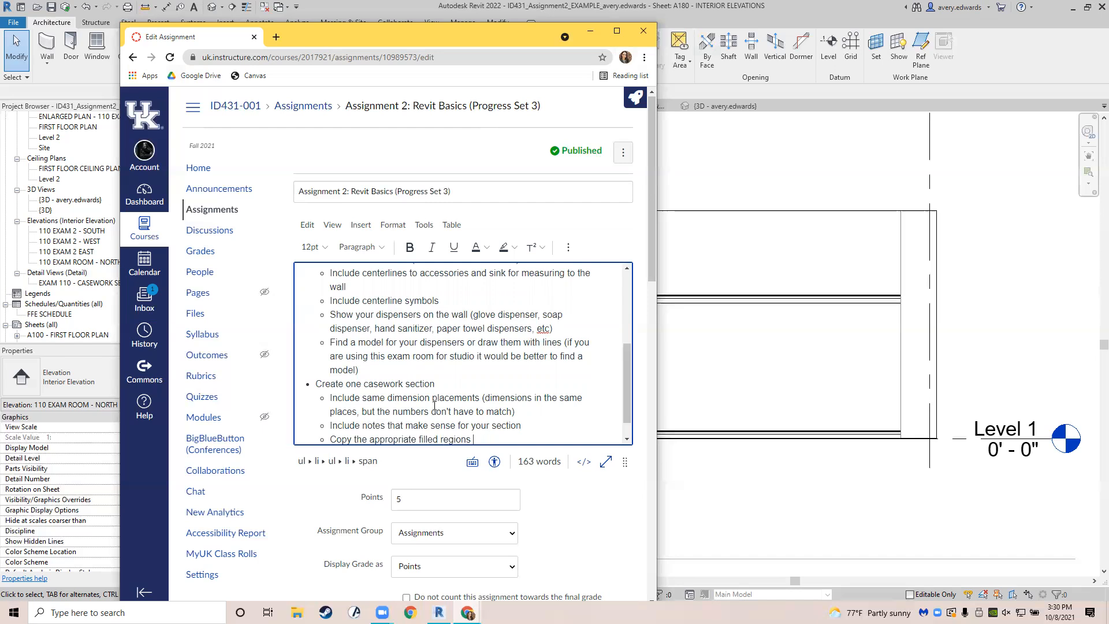
pyautogui.write('from the PDF examples')
pyautogui.scroll(1, 473, 380)
pyautogui.scroll(-2, 484, 396)
pyautogui.scroll(-1, 485, 397)
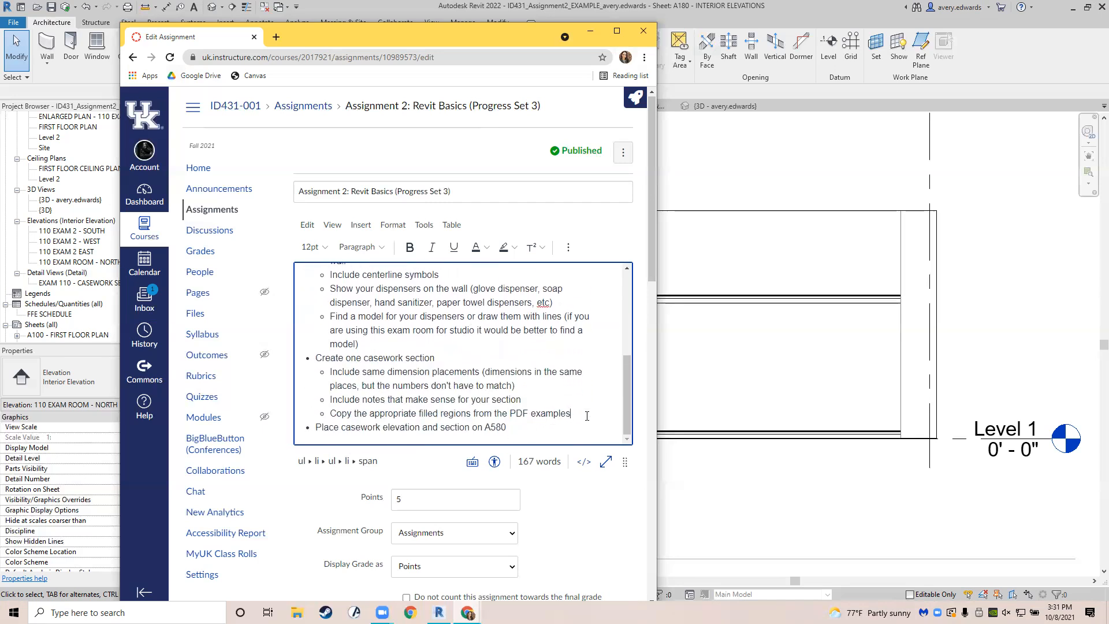
# Remove the elevation from the sheet placement bullet so it reads "Place casework section on A580".
pyautogui.click(439, 427)
pyautogui.press('BackSpace')
pyautogui.press('BackSpace')
pyautogui.press('BackSpace')
pyautogui.press('BackSpace')
pyautogui.press('BackSpace')
pyautogui.press('BackSpace')
pyautogui.press('BackSpace')
pyautogui.press('BackSpace')
pyautogui.press('BackSpace')
pyautogui.press('BackSpace')
pyautogui.press('BackSpace')
pyautogui.press('BackSpace')
pyautogui.press('BackSpace')
pyautogui.press('BackSpace')
# Add a final bullet reading "Complete any redlines that have been returned to you" to the Progress Set 3 list.
pyautogui.click(513, 435)
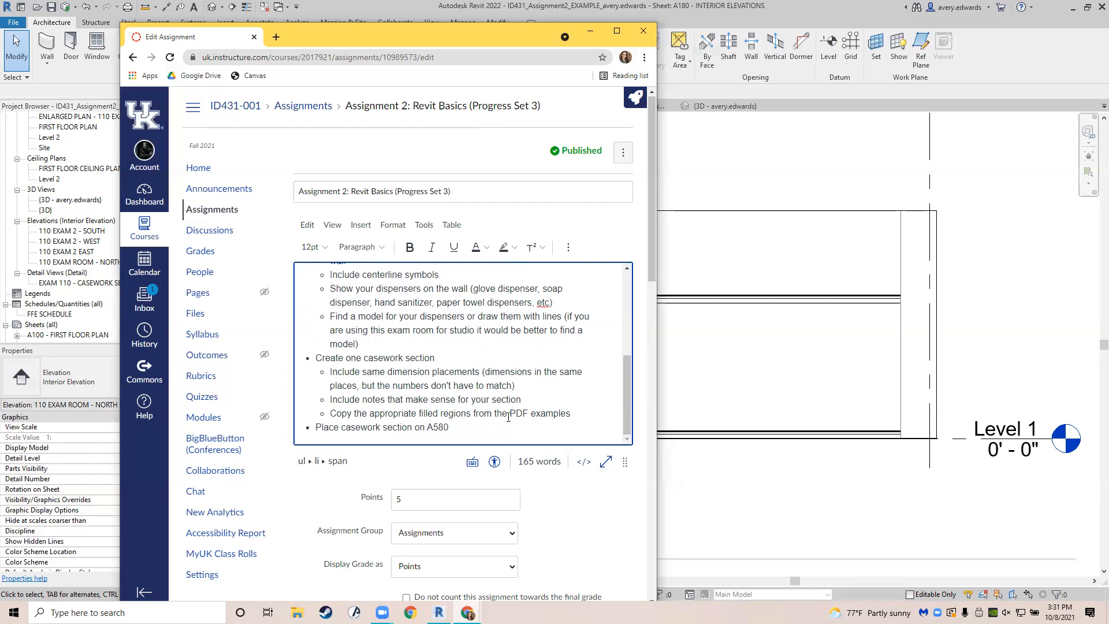
pyautogui.scroll(-1, 508, 416)
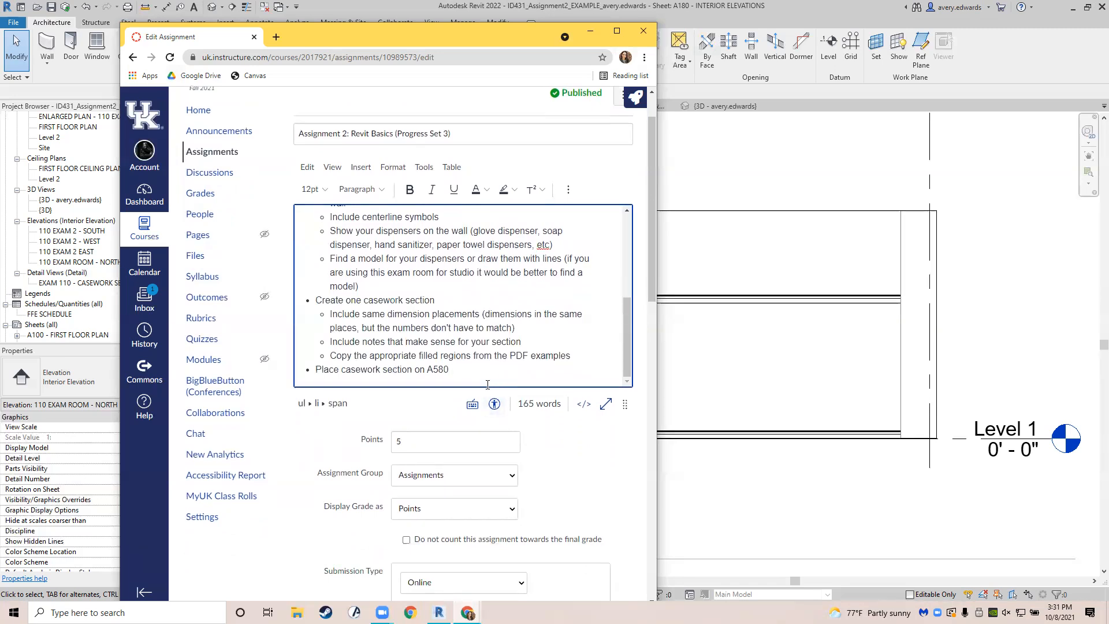
pyautogui.press('Return')
pyautogui.write('Pick up and')
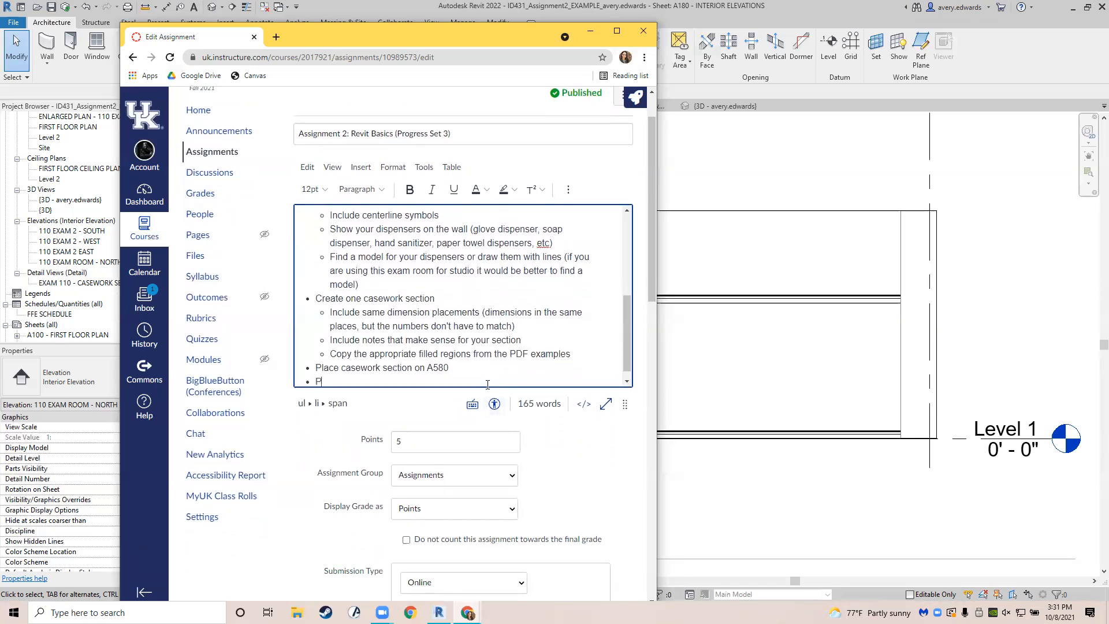
pyautogui.press('BackSpace')
pyautogui.press('BackSpace')
pyautogui.press('BackSpace')
pyautogui.press('BackSpace')
pyautogui.press('BackSpace')
pyautogui.press('BackSpace')
pyautogui.press('BackSpace')
pyautogui.press('BackSpace')
pyautogui.write('Complete at')
pyautogui.press('BackSpace')
pyautogui.write('ny redlines that have been returned to you')
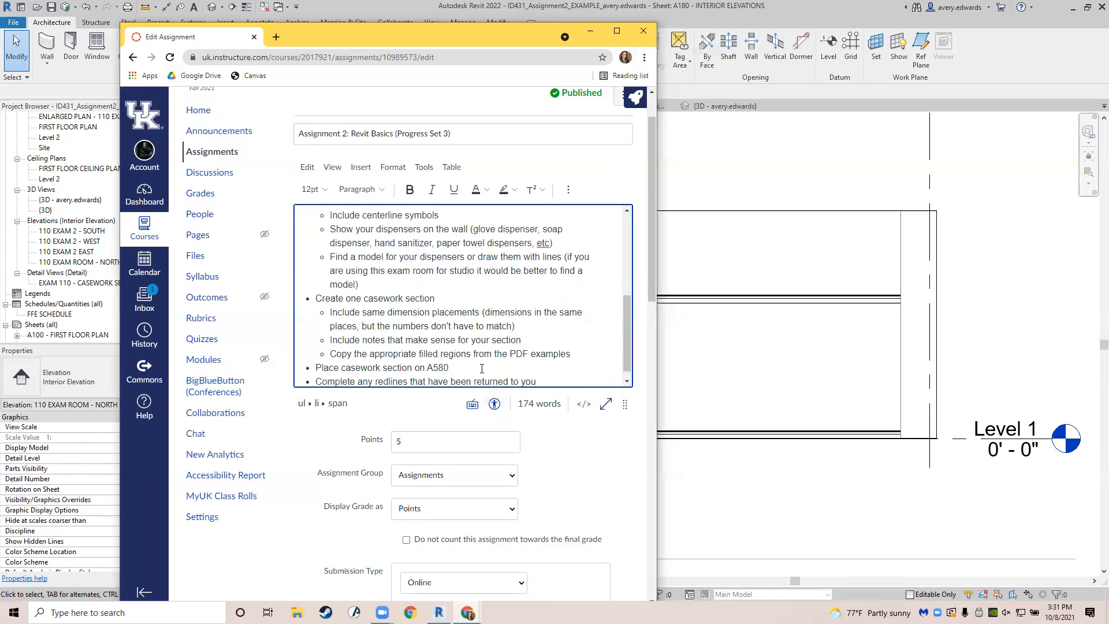
# Insert "Rename your drawing appropriately, and change scale to 1"=1'-0"" as the first sub-bullet under "Create one casework section".
pyautogui.scroll(10, 485, 369)
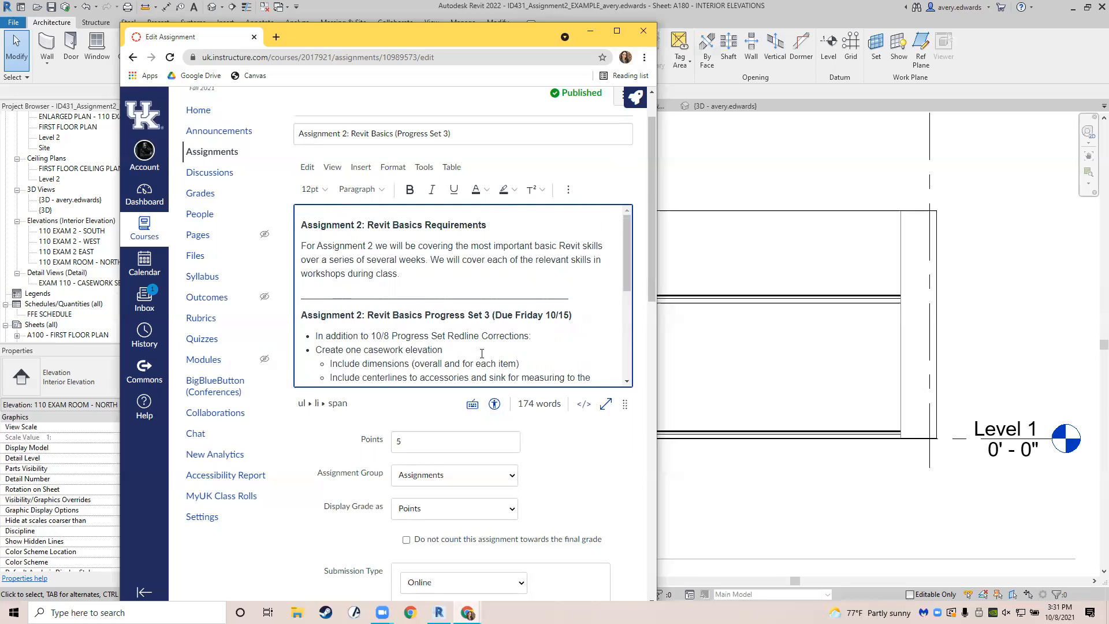
pyautogui.scroll(-1, 482, 353)
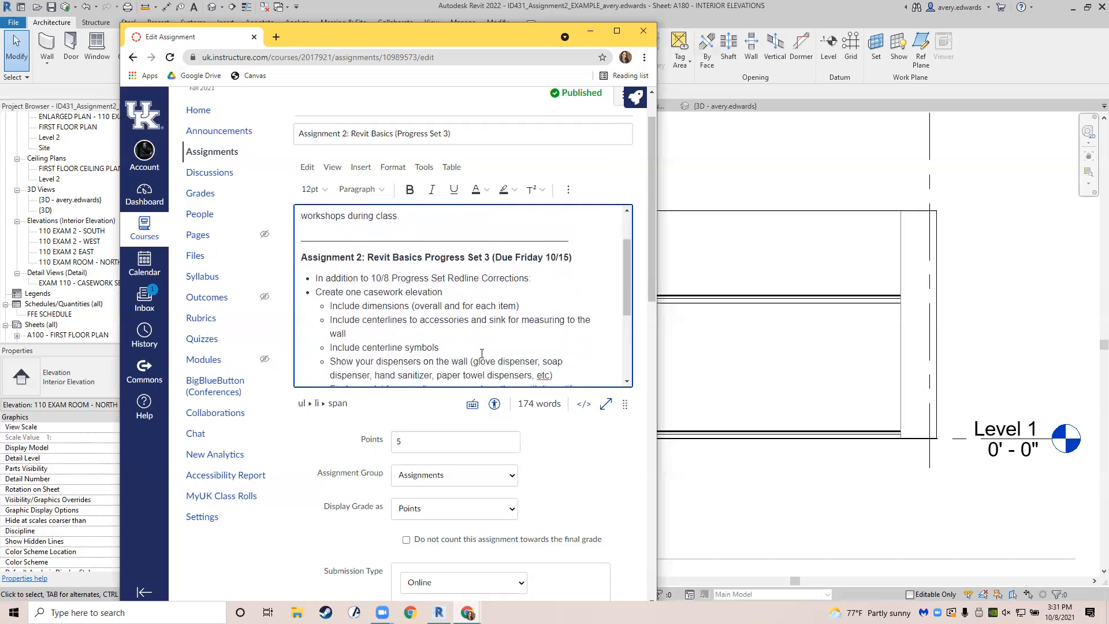
pyautogui.scroll(-5, 482, 354)
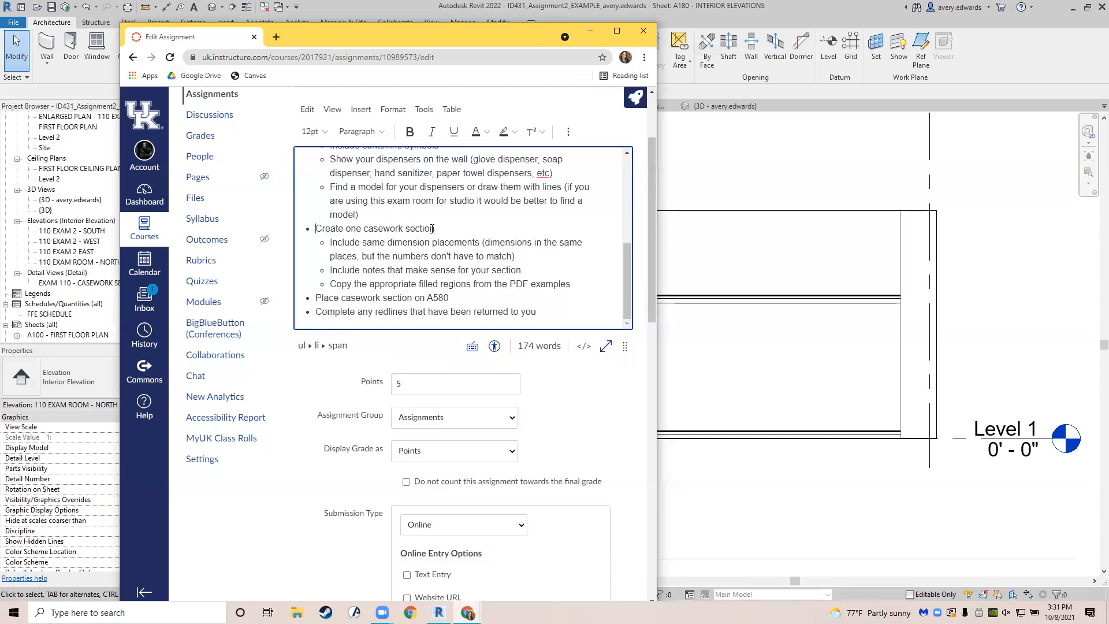
pyautogui.press('Return')
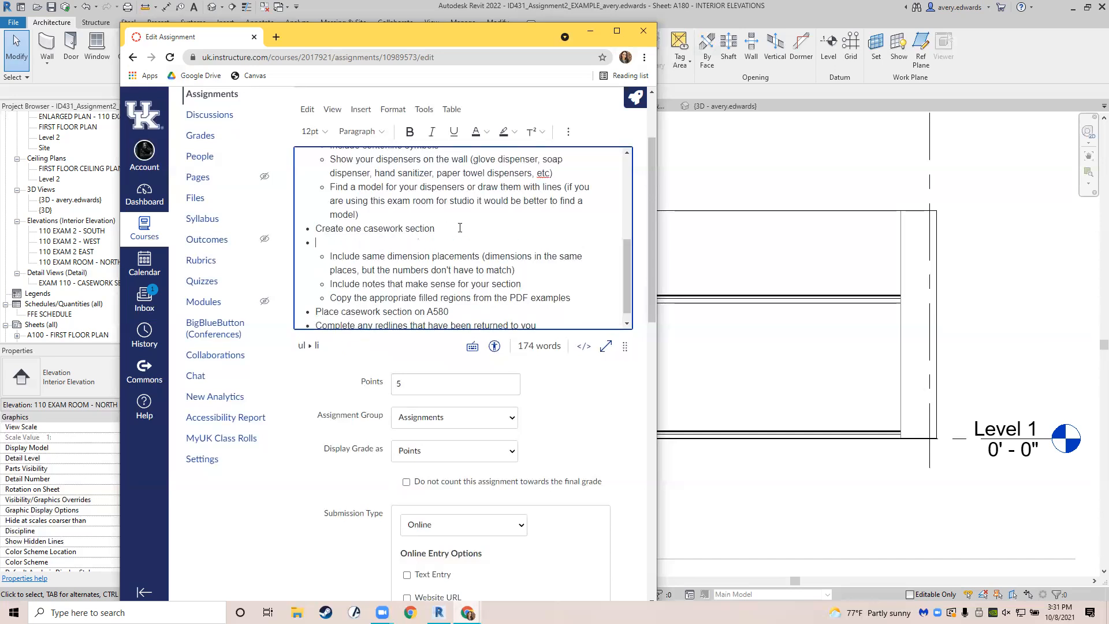
pyautogui.press('Tab')
pyautogui.write('Rename your drawing appropriat')
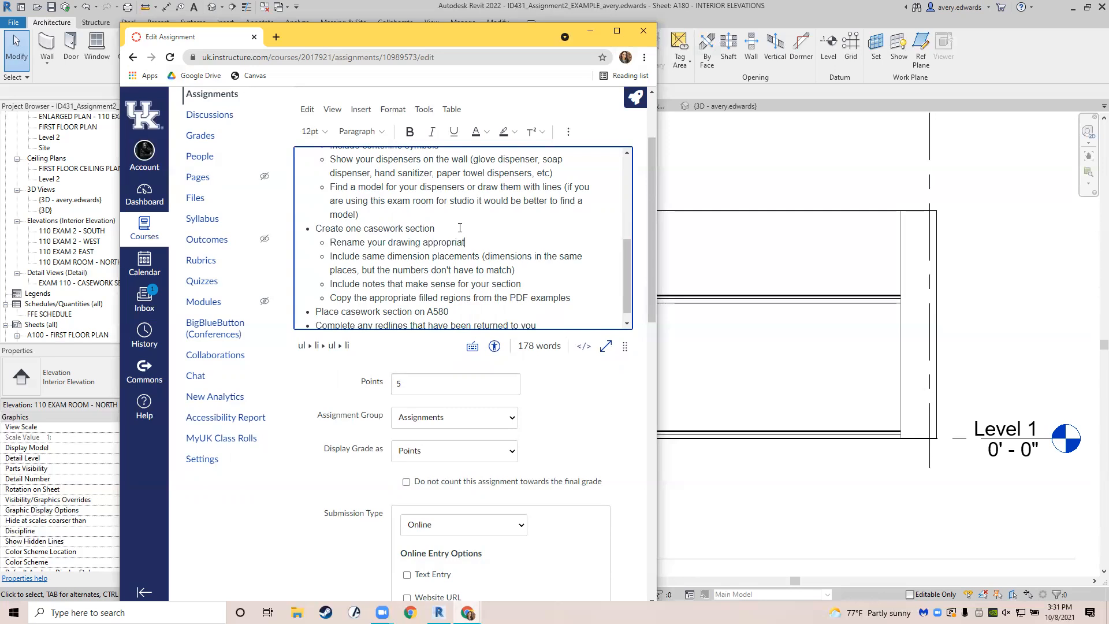
pyautogui.write('ely, and change scale to 1"=1\'0-0')
pyautogui.press('BackSpace')
pyautogui.press('BackSpace')
pyautogui.press('BackSpace')
pyautogui.write("-0'")
# Review the edited description and the due date settings, and save the assignment.
pyautogui.scroll(5, 516, 278)
pyautogui.scroll(-5, 516, 278)
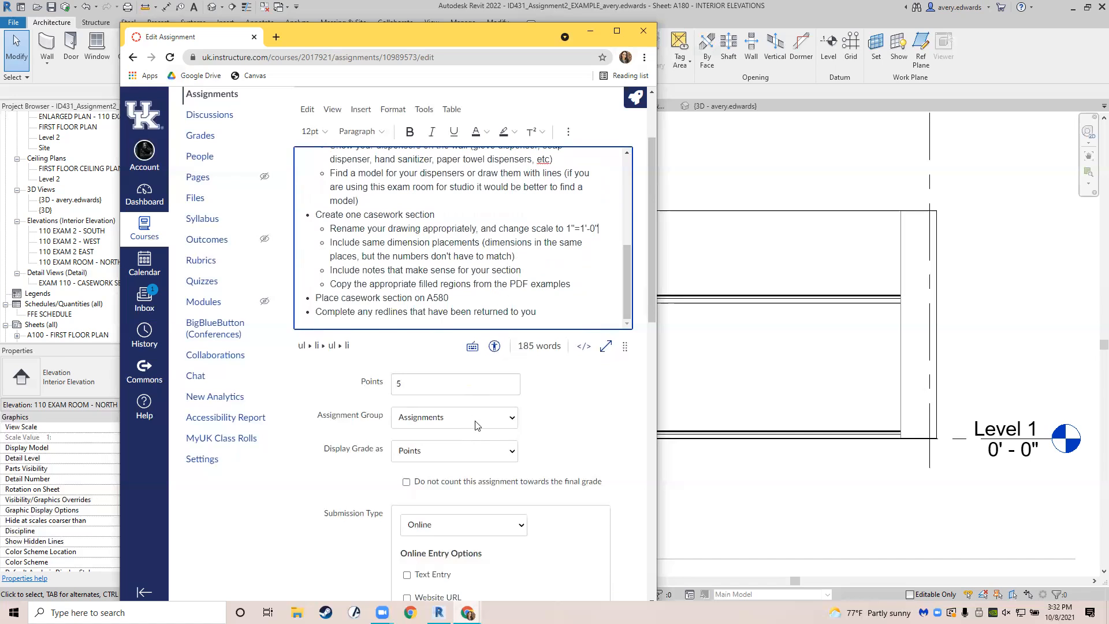
pyautogui.scroll(-8, 347, 454)
pyautogui.scroll(-5, 346, 453)
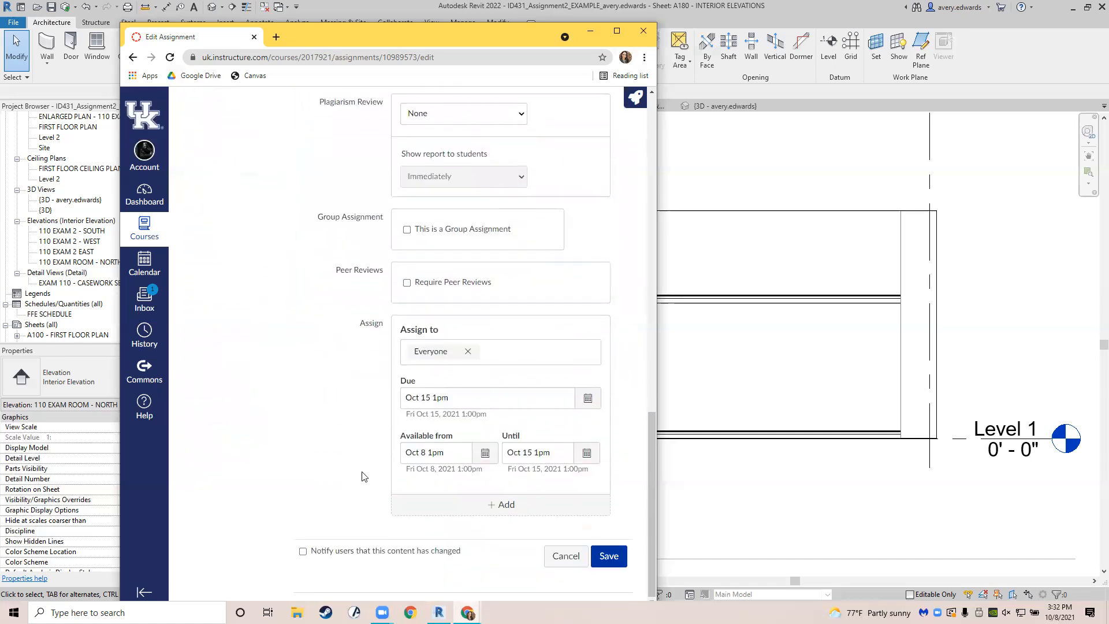
pyautogui.click(610, 555)
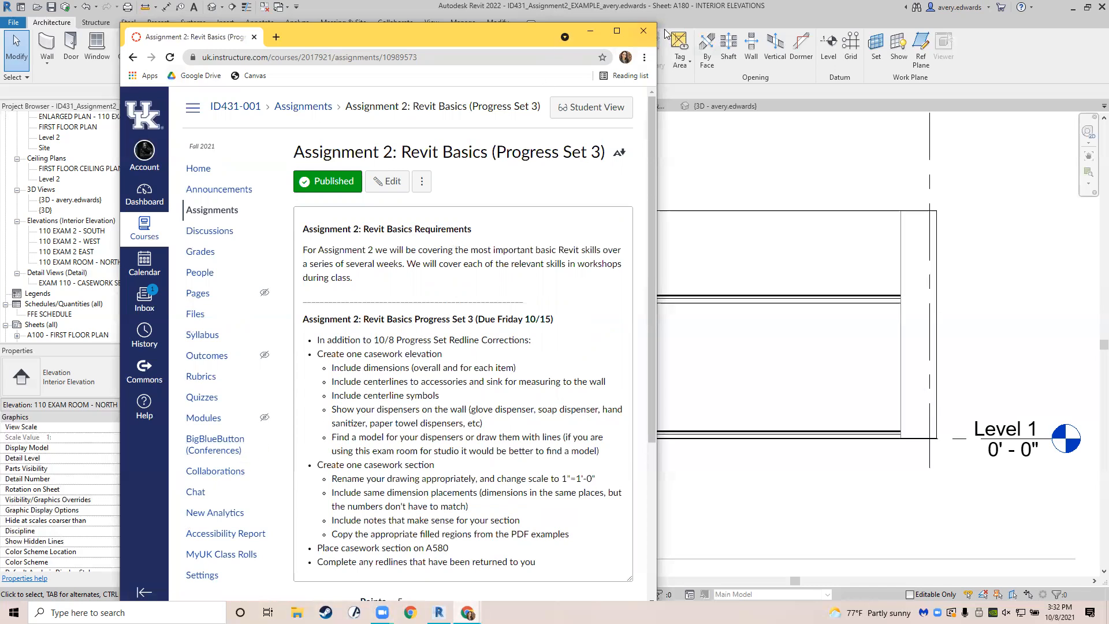
# Switch to Revit and deactivate the elevation view on sheet A180 - INTERIOR ELEVATIONS.
pyautogui.hotkey('alt', 'Tab')
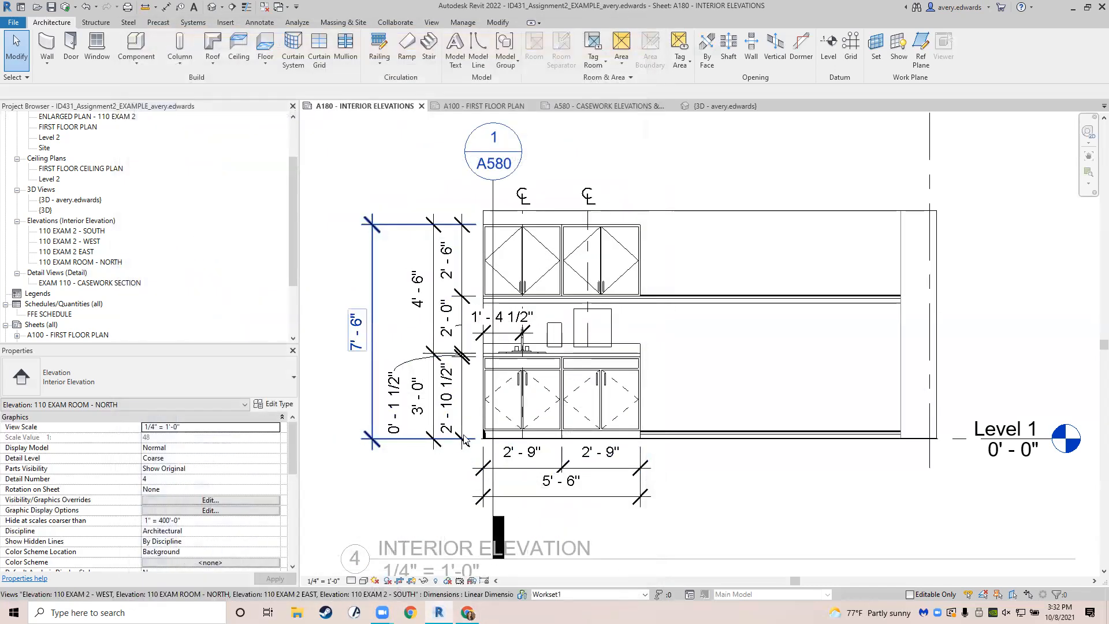
pyautogui.scroll(-6, 464, 440)
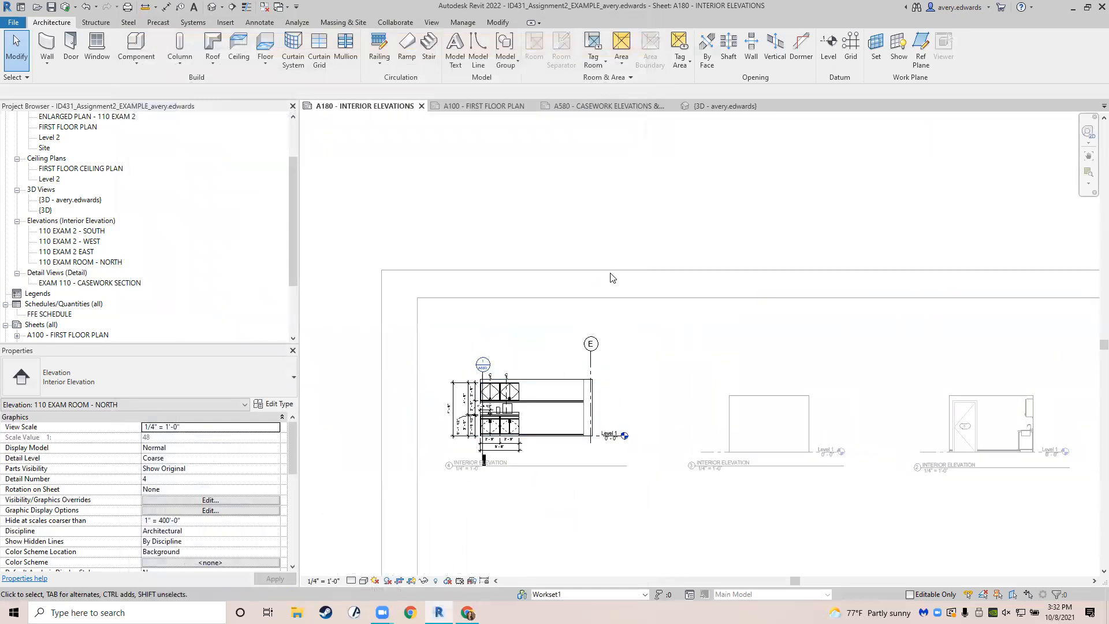
pyautogui.doubleClick(523, 159)
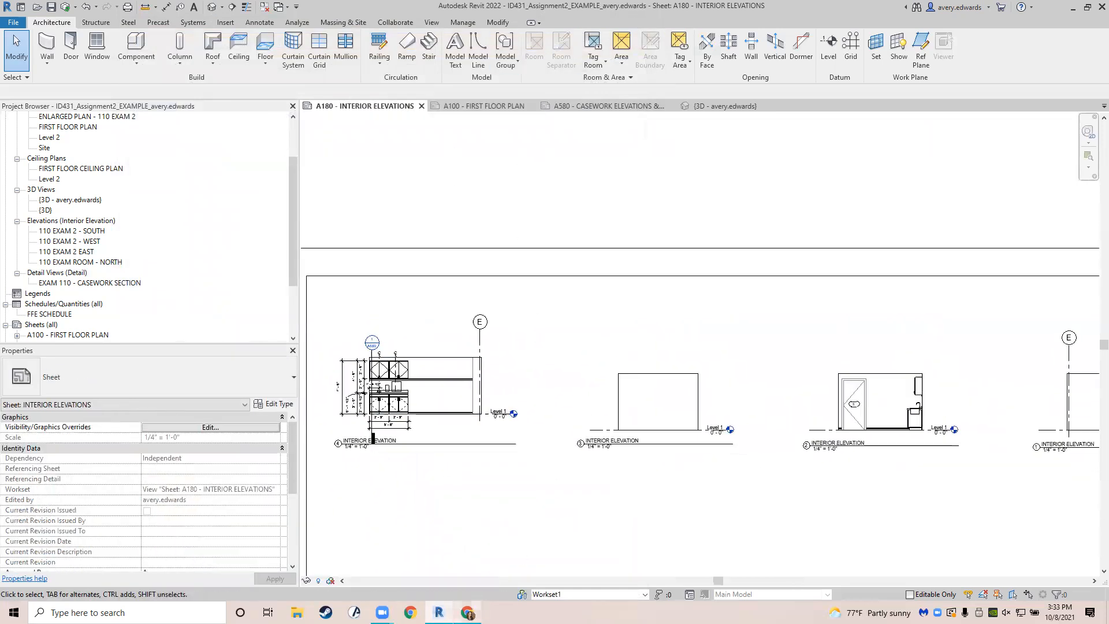
# Switch to the Chrome window showing the Canvas course files.
pyautogui.click(459, 607)
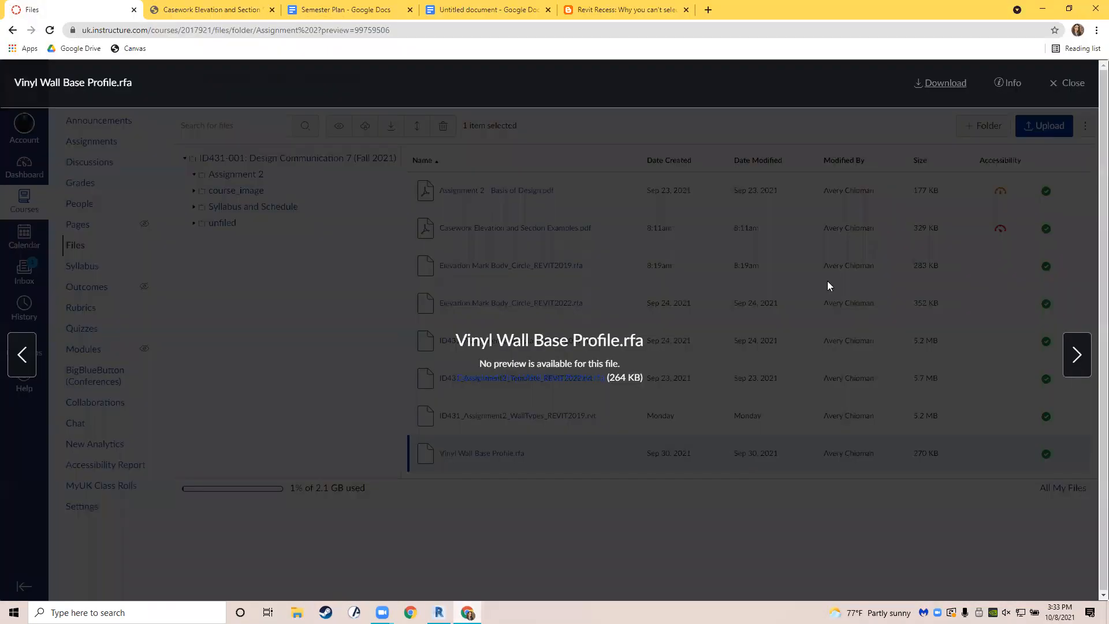